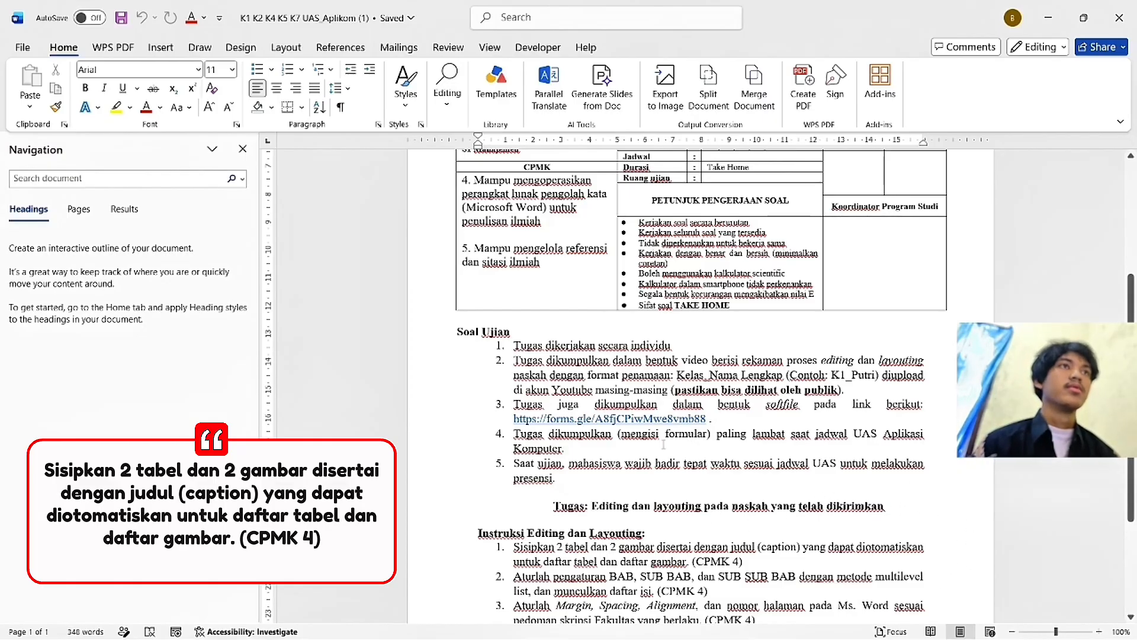
Step: Switch to the Dummy Article document and cut the "Gambar 1 ilustrasi ekonomi hijau" caption and its picture from the last page
{"action": "key", "text": "alt+Tab"}
{"action": "key", "text": "Tab"}
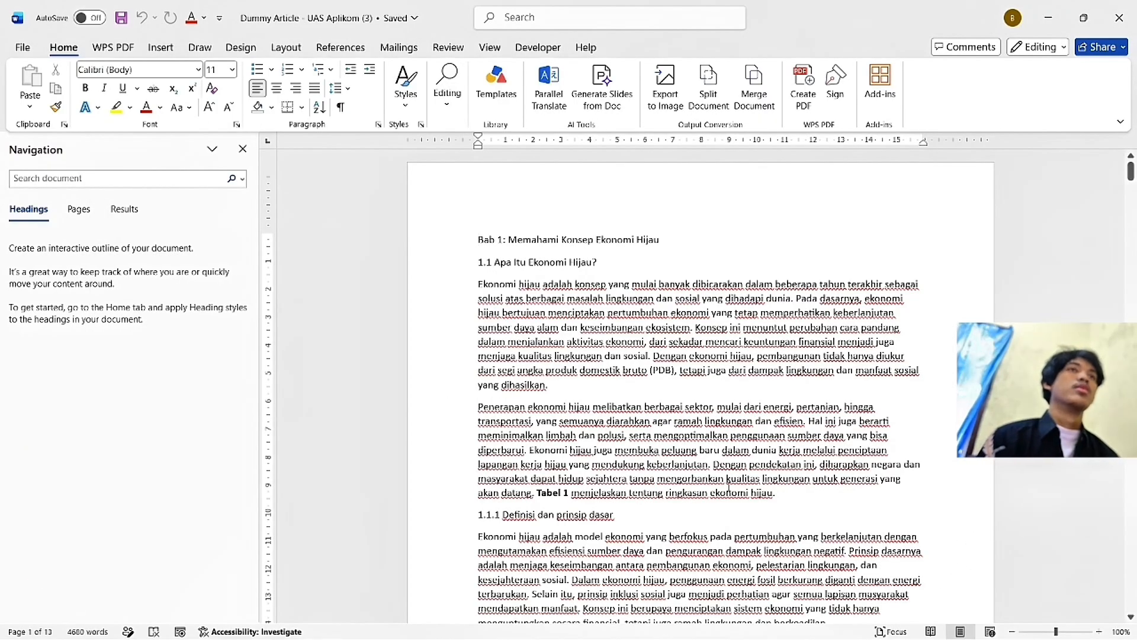
{"action": "scroll", "coordinate": [888, 284], "scroll_direction": "down", "scroll_amount": 4}
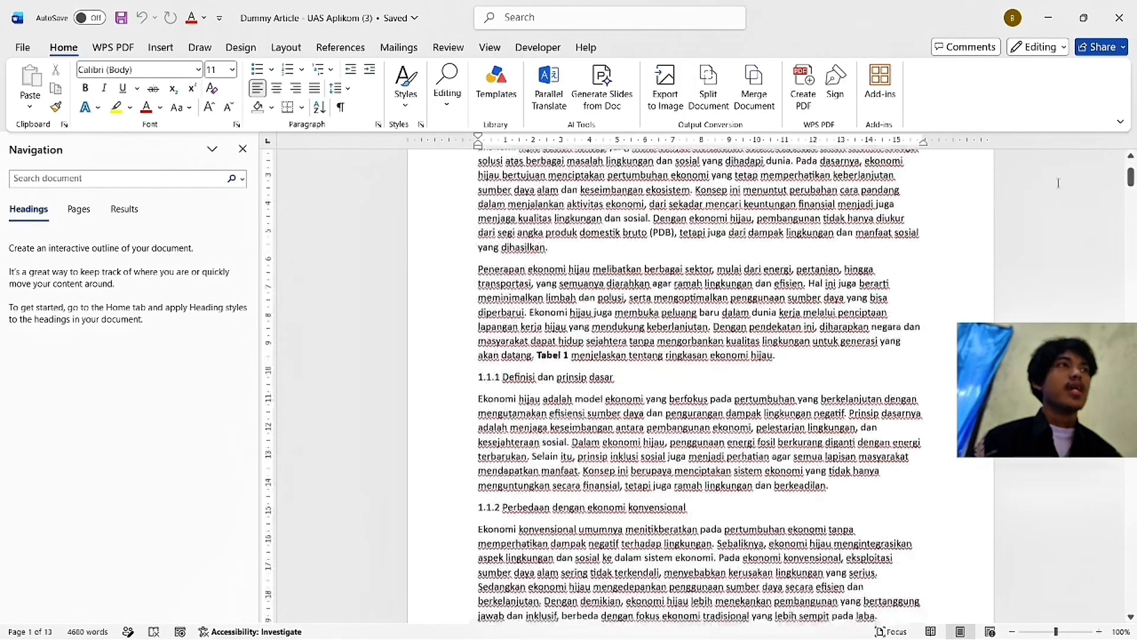
{"action": "left_click_drag", "start_coordinate": [1130, 186], "coordinate": [1130, 585]}
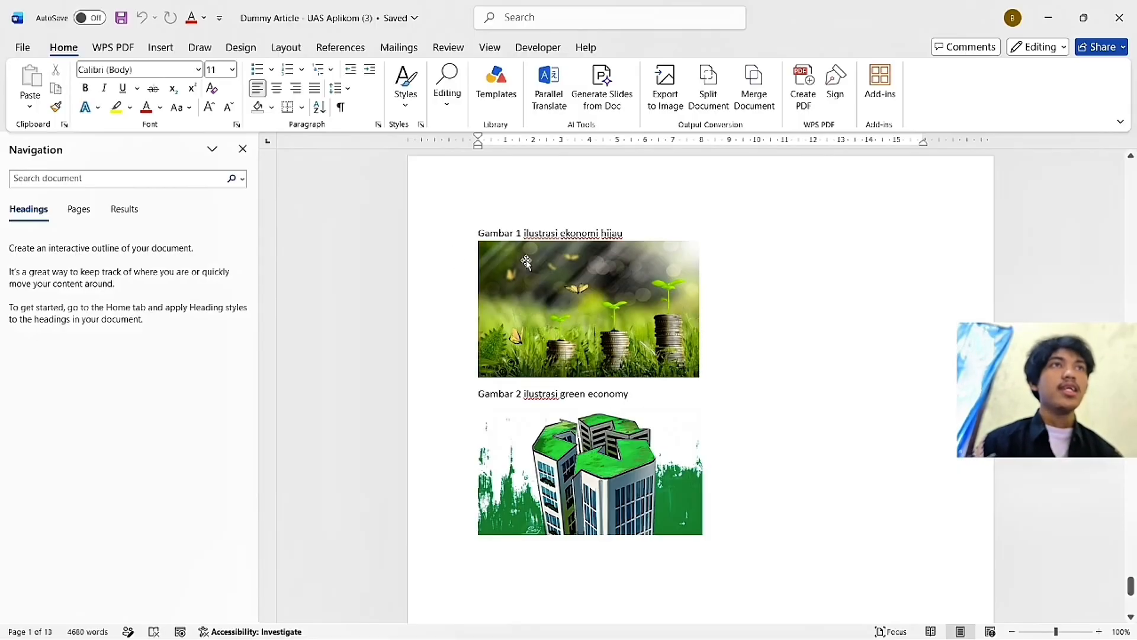
{"action": "left_click_drag", "start_coordinate": [480, 231], "coordinate": [708, 382]}
{"action": "key", "text": "Delete"}
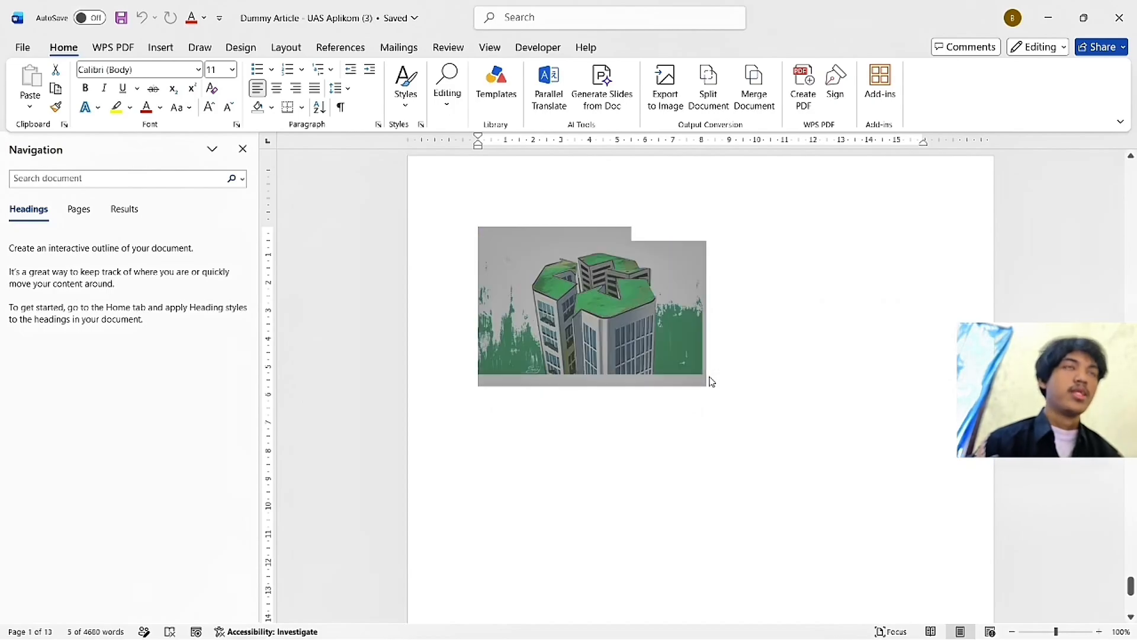
Step: Search the document for "GAMBAR" and paste the cut figure on a new line below the paragraph mentioning Gambar 1
{"action": "left_click", "coordinate": [183, 180]}
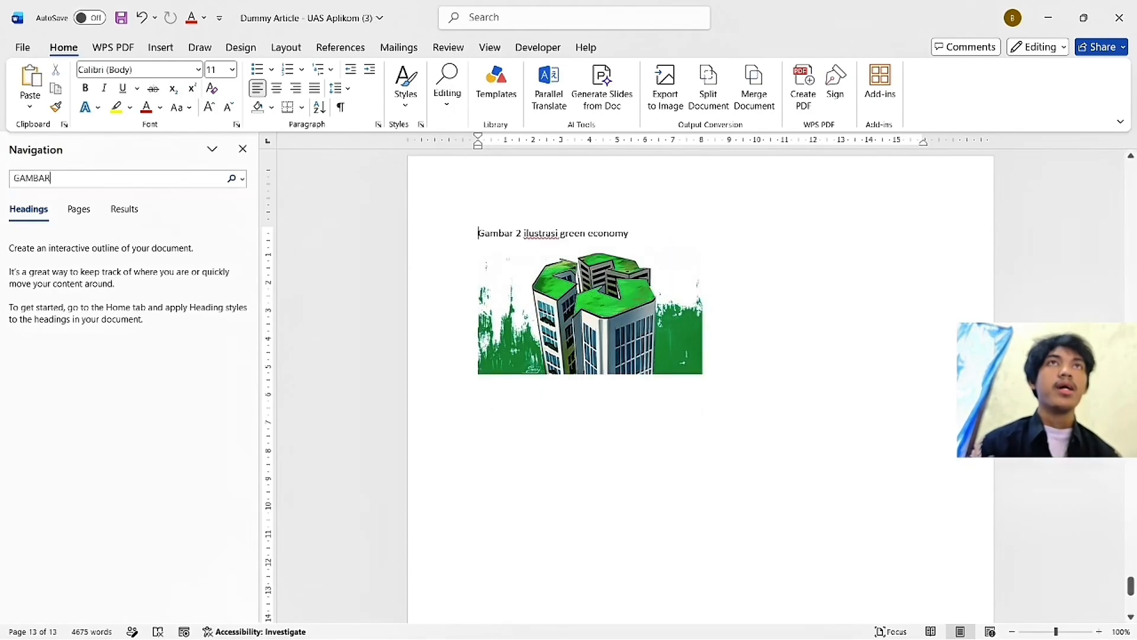
{"action": "left_click", "coordinate": [228, 202]}
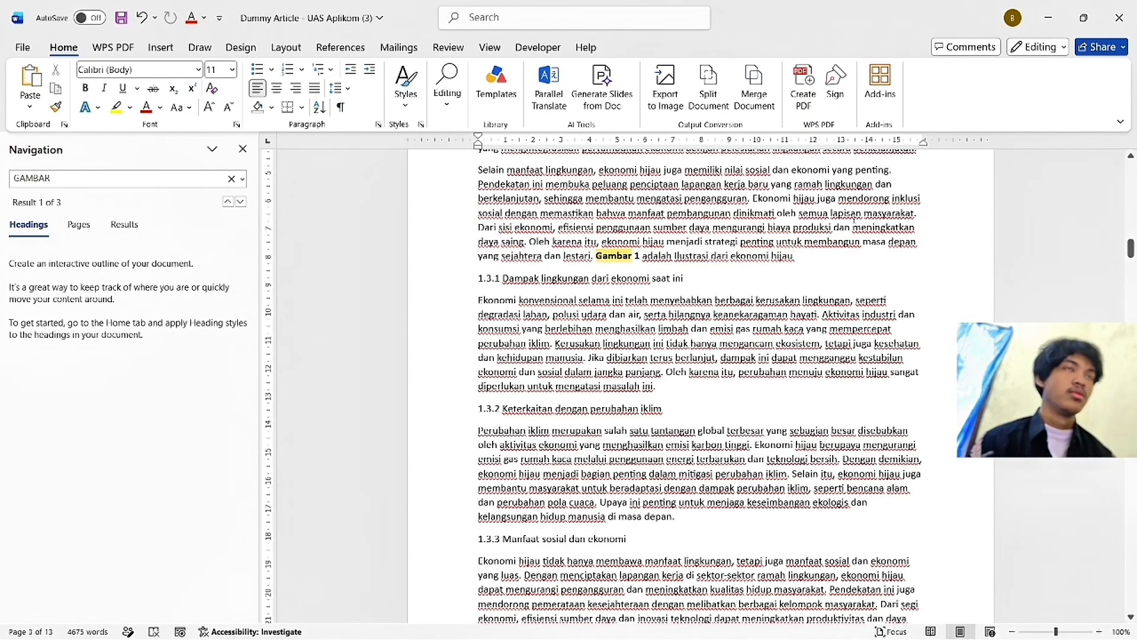
{"action": "key", "text": "Return"}
{"action": "key", "text": "ctrl+v"}
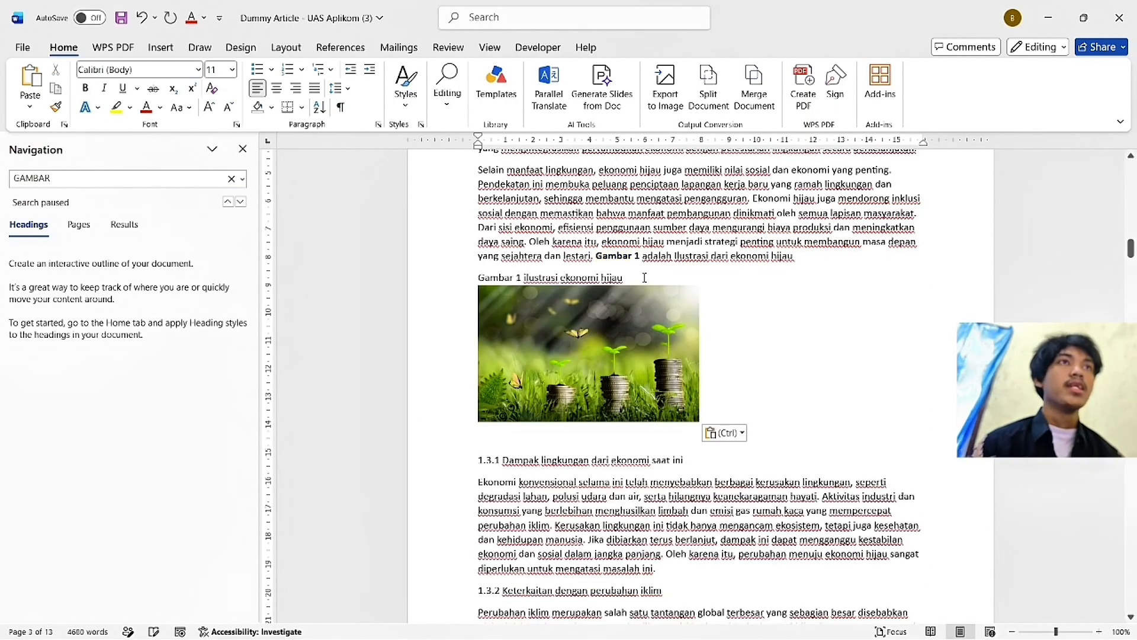
Step: Copy the title "ilustrasi ekonomi hijau" and delete the manually typed caption line above the picture
{"action": "left_click_drag", "start_coordinate": [644, 277], "coordinate": [523, 278]}
{"action": "key", "text": "ctrl+c"}
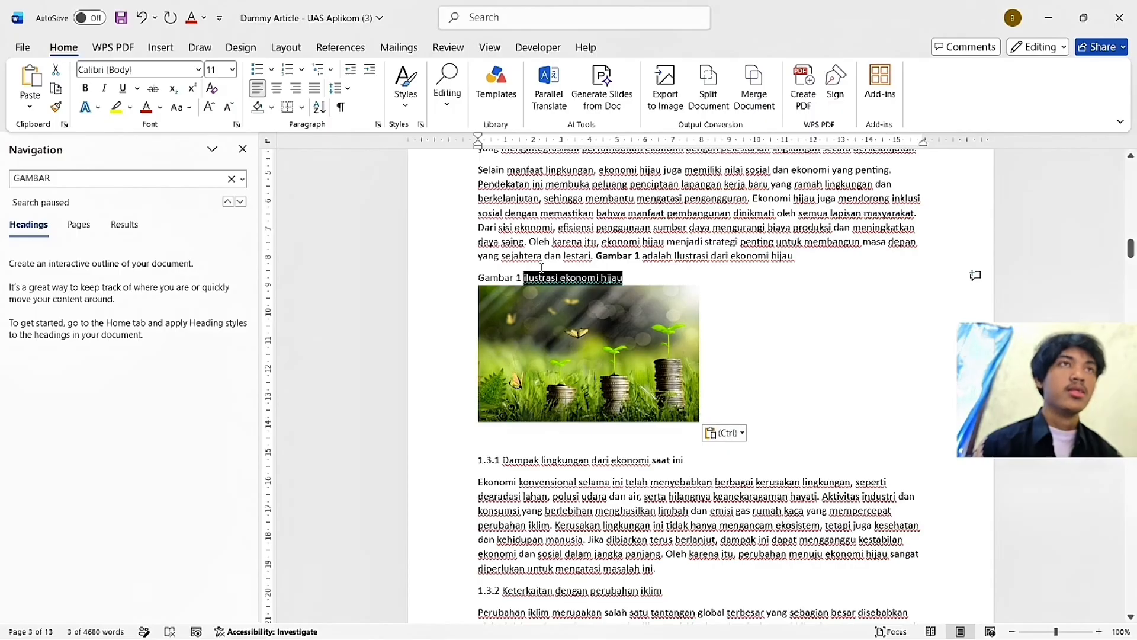
{"action": "key", "text": "BackSpace"}
{"action": "key", "text": "BackSpace"}
{"action": "key", "text": "BackSpace"}
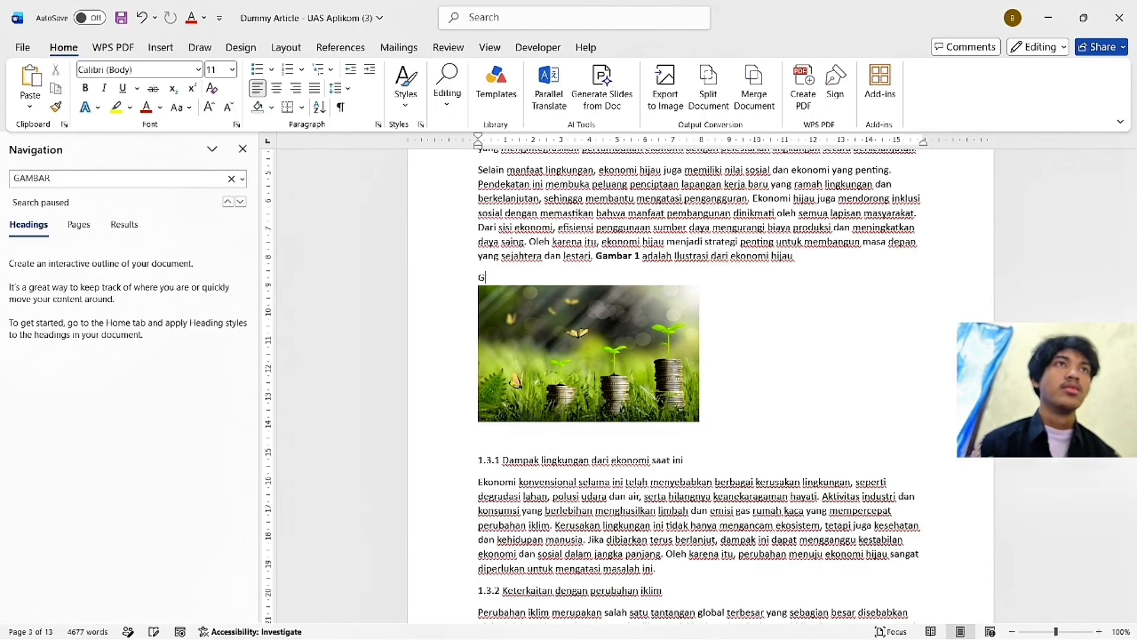
Step: Start a caption for the coins picture and create a new caption label named "Gambar 1."
{"action": "right_click", "coordinate": [583, 379]}
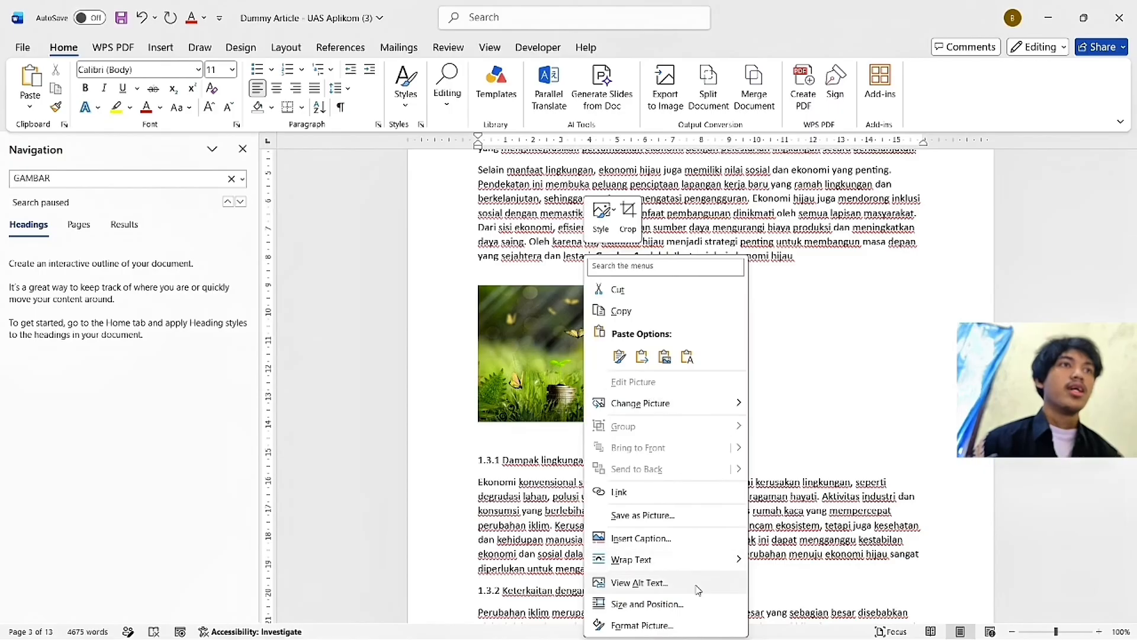
{"action": "left_click", "coordinate": [676, 546]}
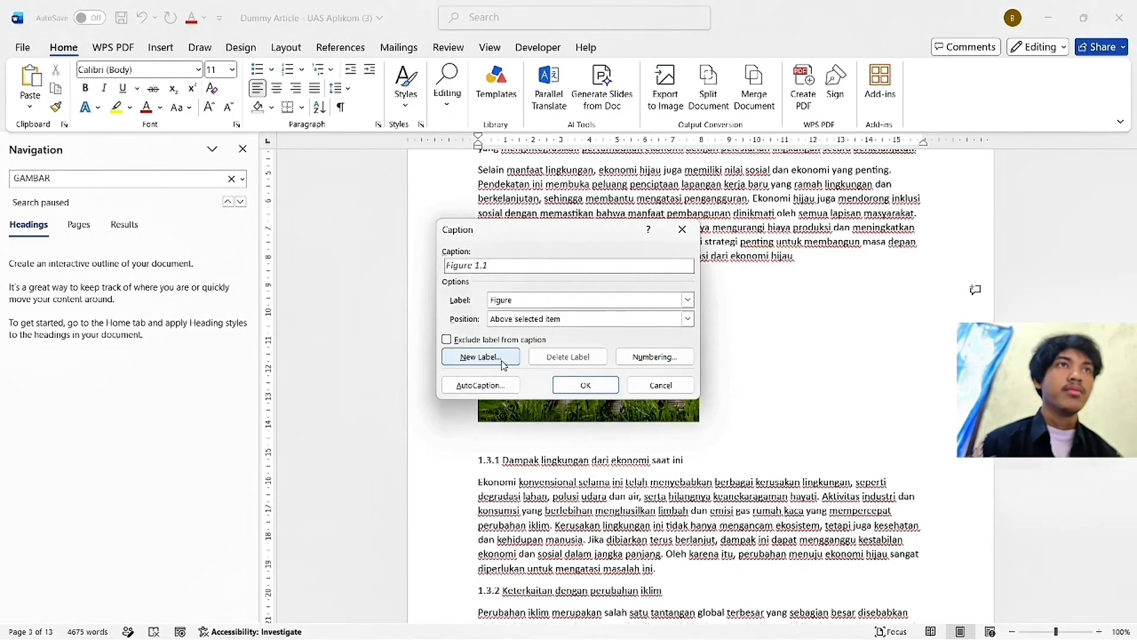
{"action": "left_click", "coordinate": [480, 356]}
{"action": "type", "text": "gA"}
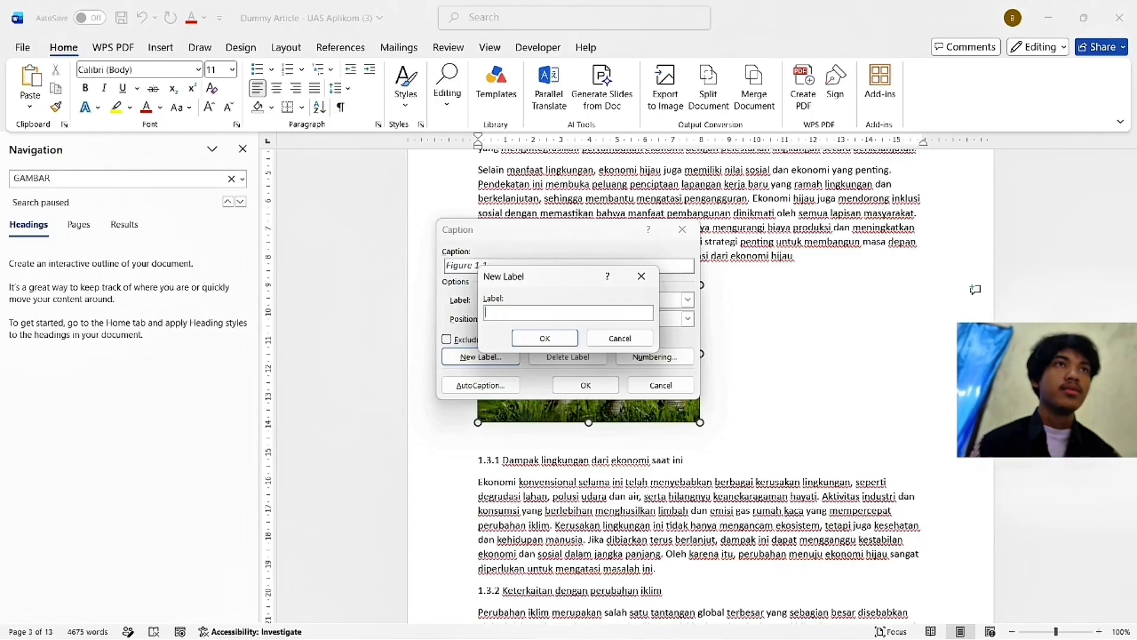
{"action": "type", "text": "mbar"}
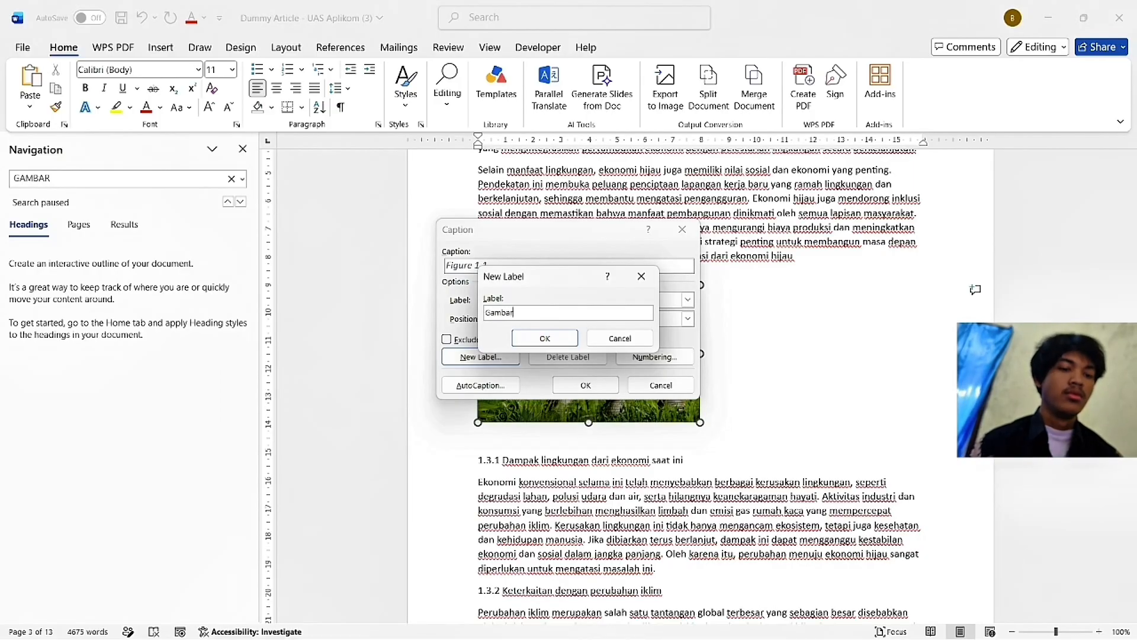
{"action": "type", "text": " 1."}
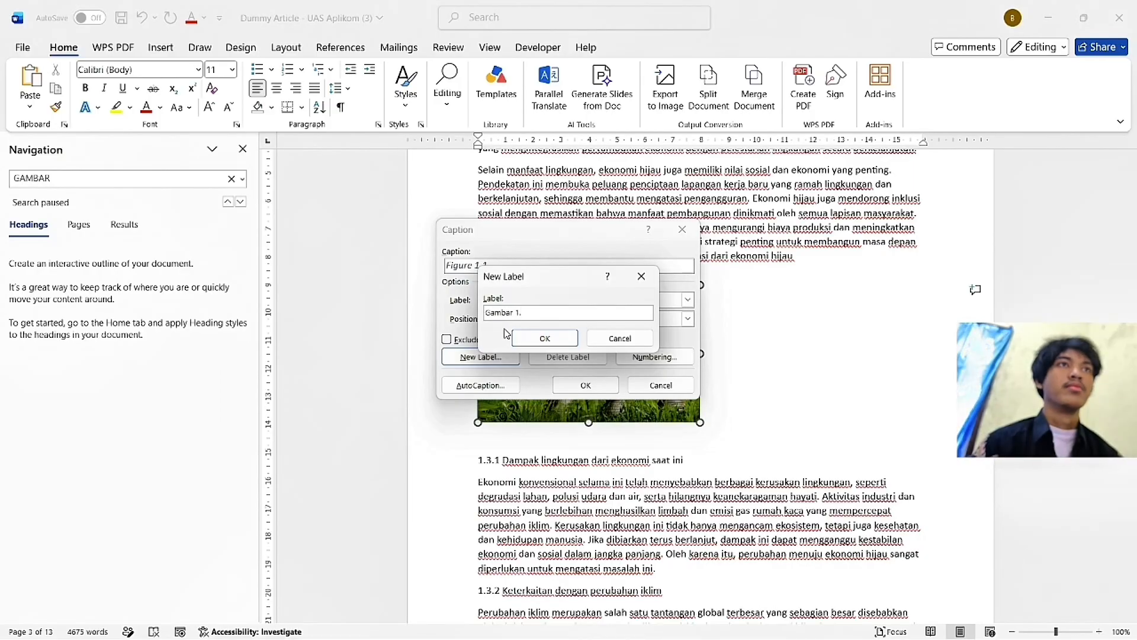
{"action": "left_click", "coordinate": [544, 337]}
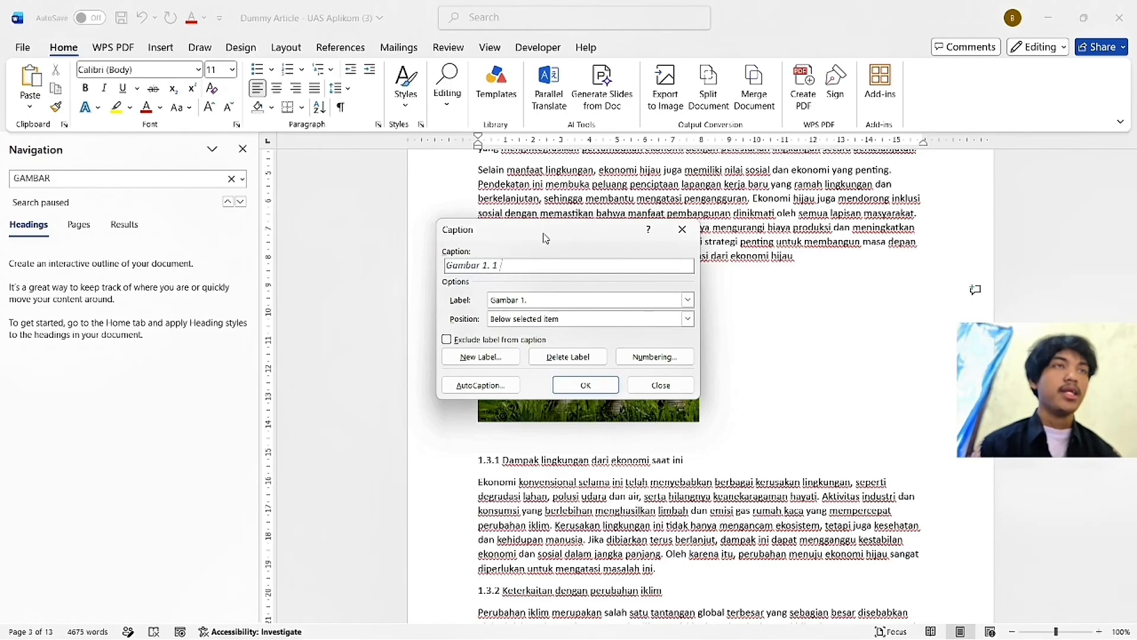
Step: Add the copied title "ilustrasi ekonomi hijau" to the caption and insert it below the picture
{"action": "key", "text": "ctrl+v"}
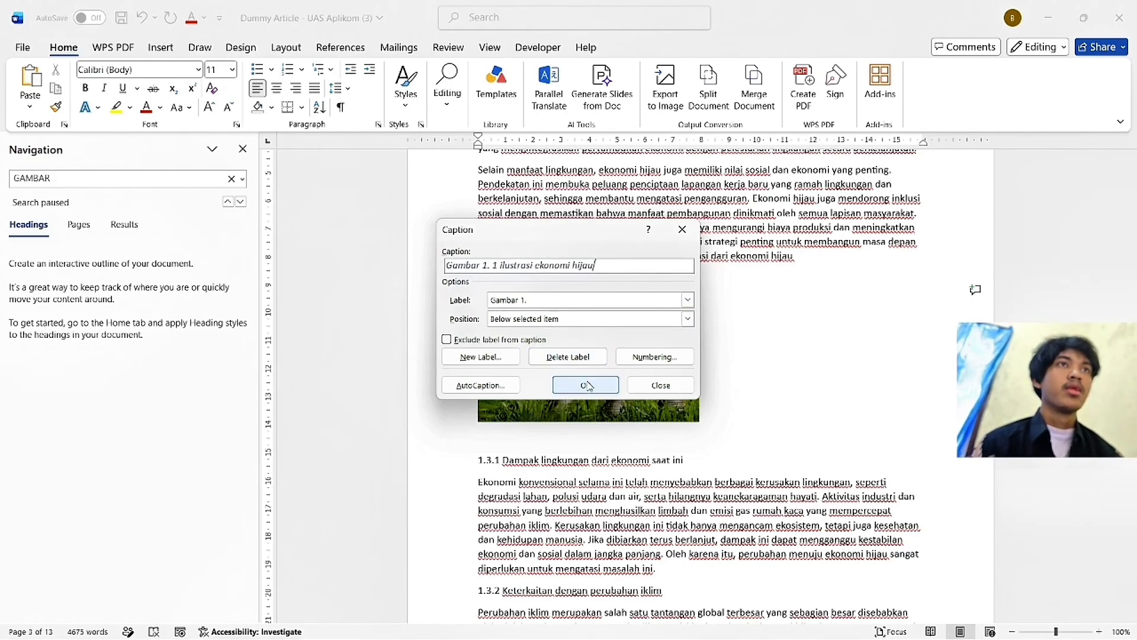
{"action": "left_click_drag", "start_coordinate": [508, 230], "coordinate": [862, 279]}
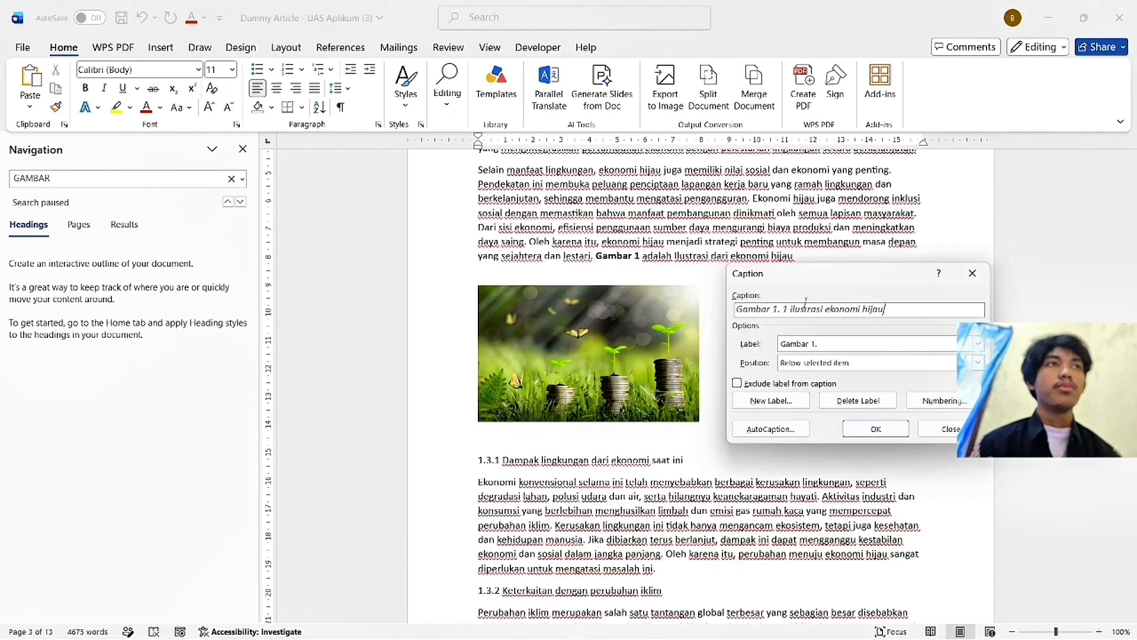
{"action": "key", "text": "alt+Tab"}
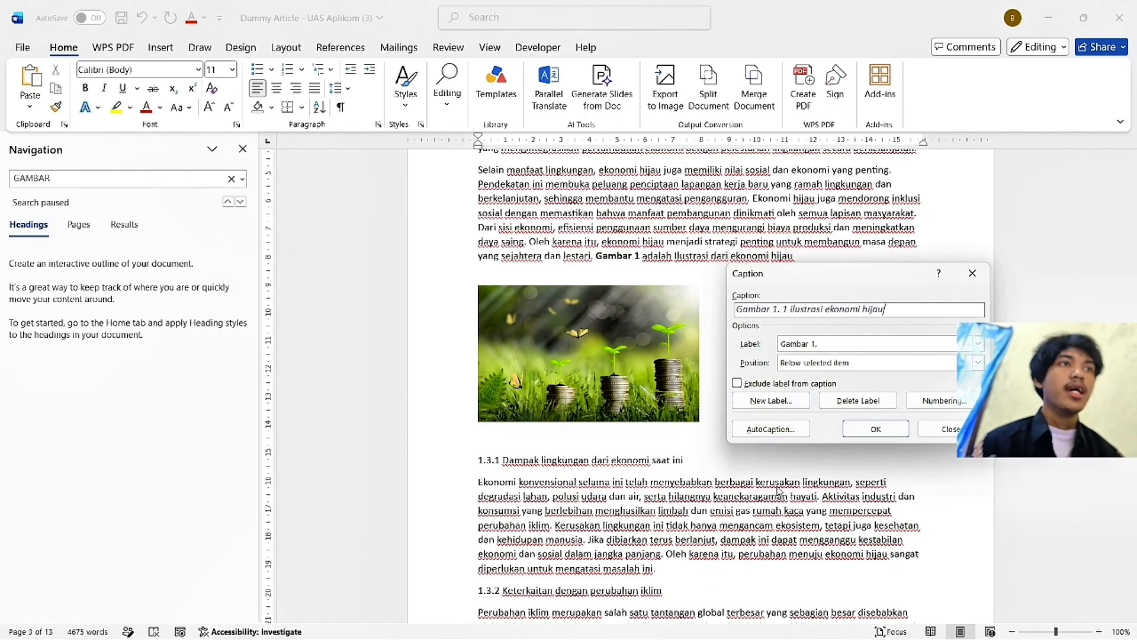
{"action": "key", "text": "alt+Tab"}
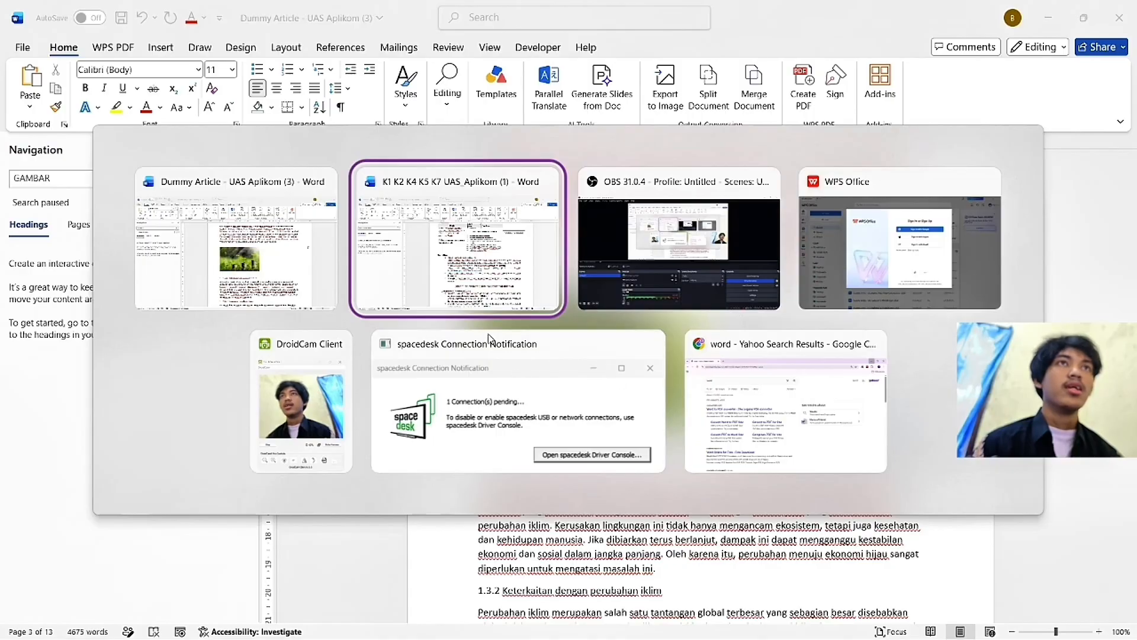
{"action": "key", "text": "Escape"}
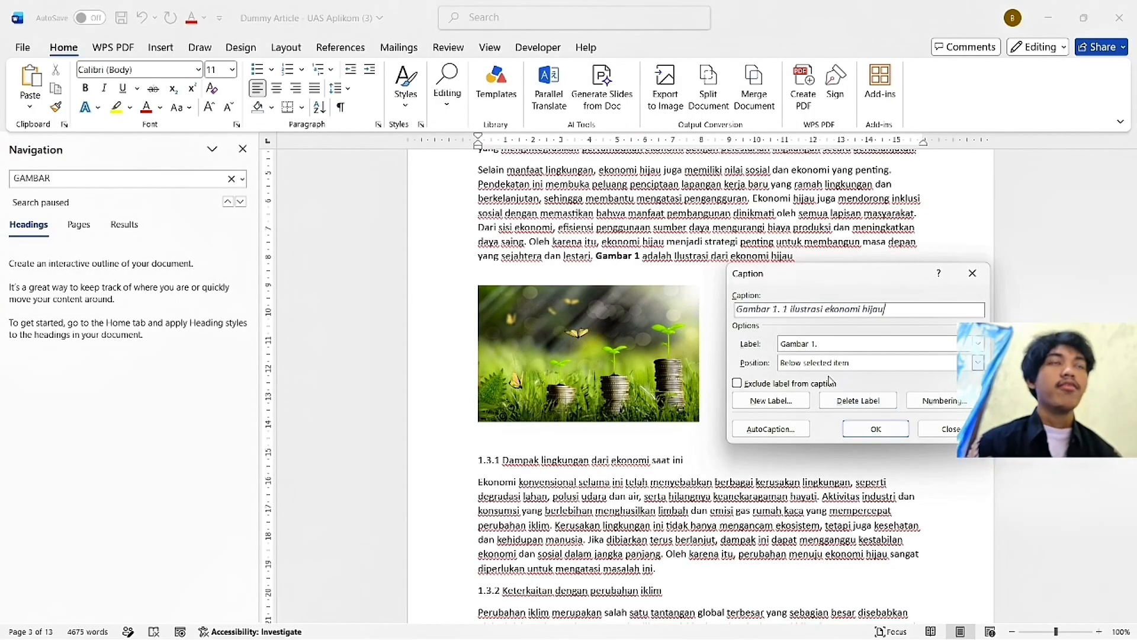
{"action": "left_click", "coordinate": [875, 428]}
Step: Set the new caption's font to Times New Roman, size 12
{"action": "left_click_drag", "start_coordinate": [587, 439], "coordinate": [478, 439]}
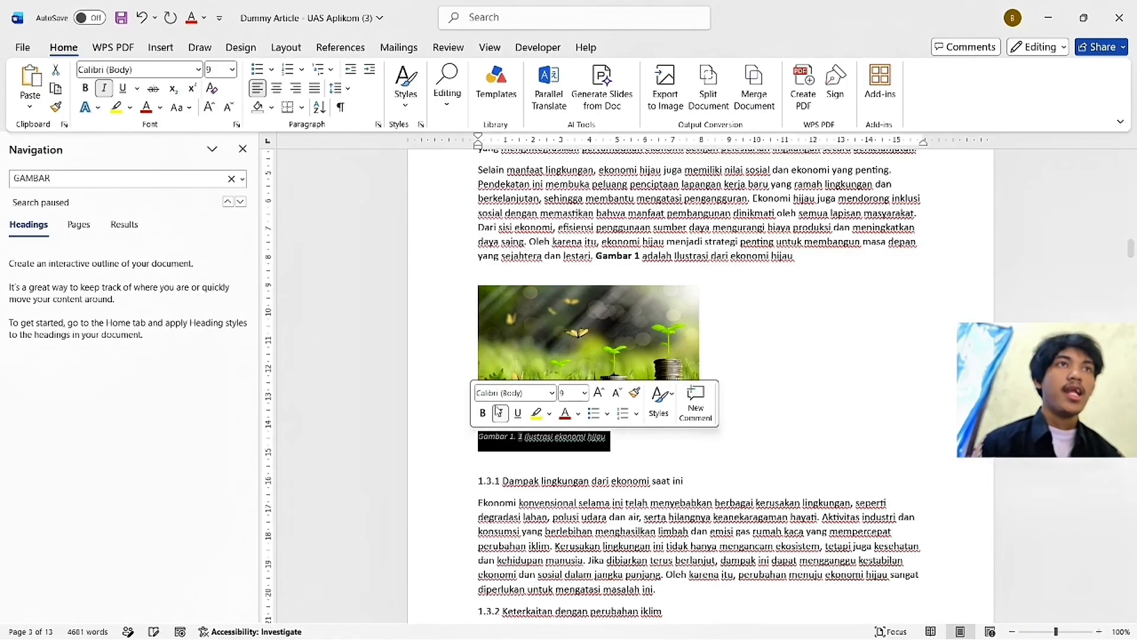
{"action": "left_click", "coordinate": [521, 391]}
{"action": "type", "text": "Times New Roman"}
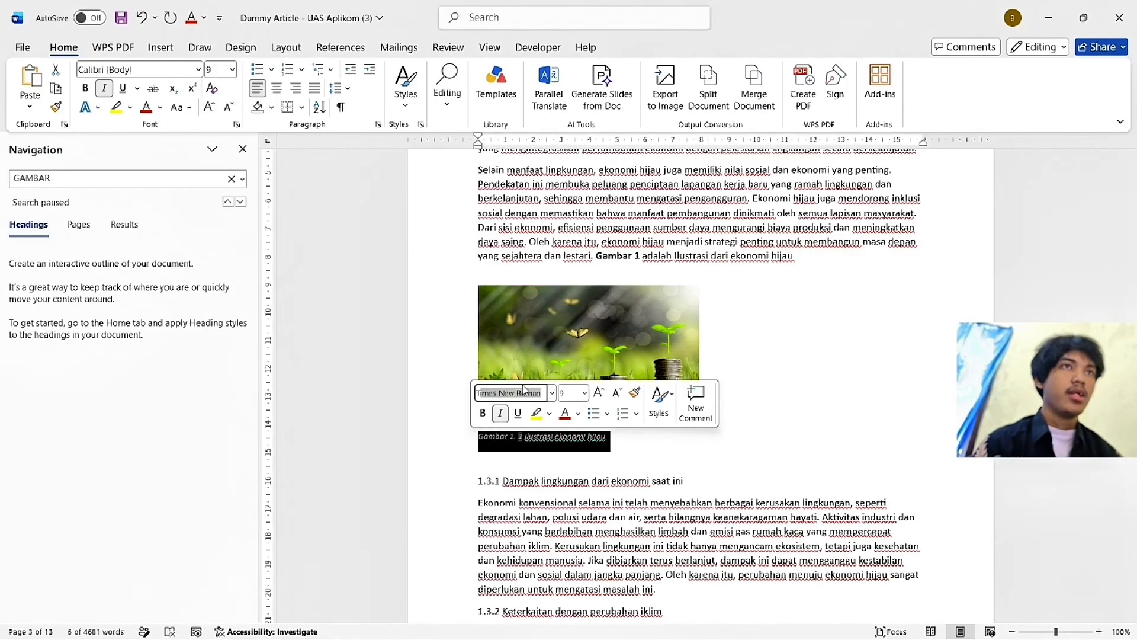
{"action": "key", "text": "Return"}
{"action": "left_click", "coordinate": [572, 392]}
{"action": "type", "text": "1"}
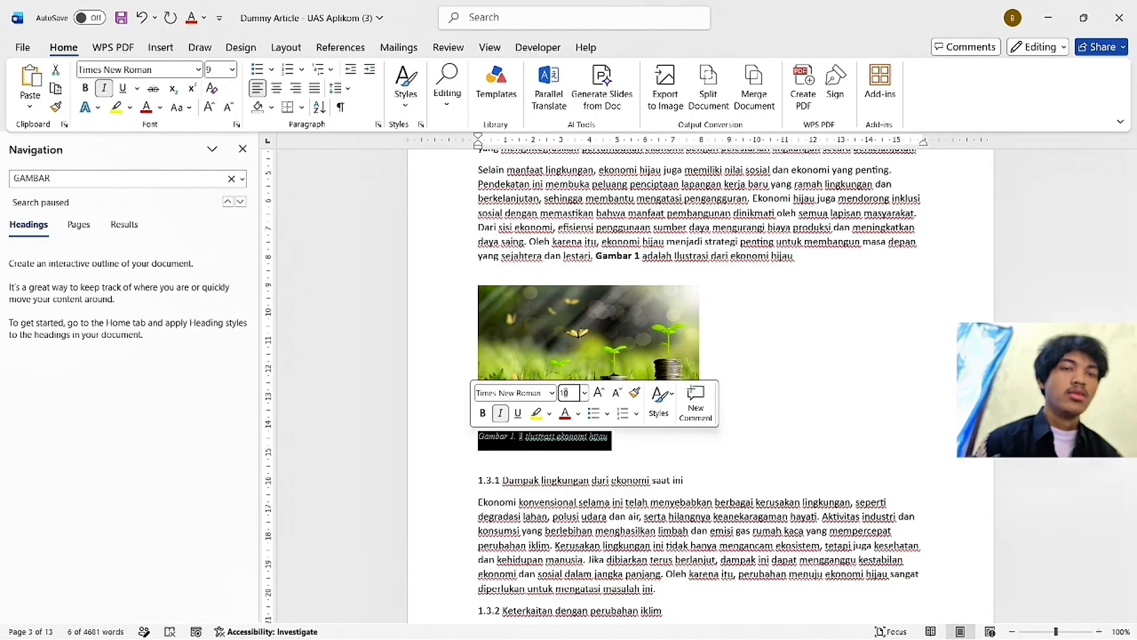
{"action": "type", "text": "2"}
{"action": "key", "text": "Return"}
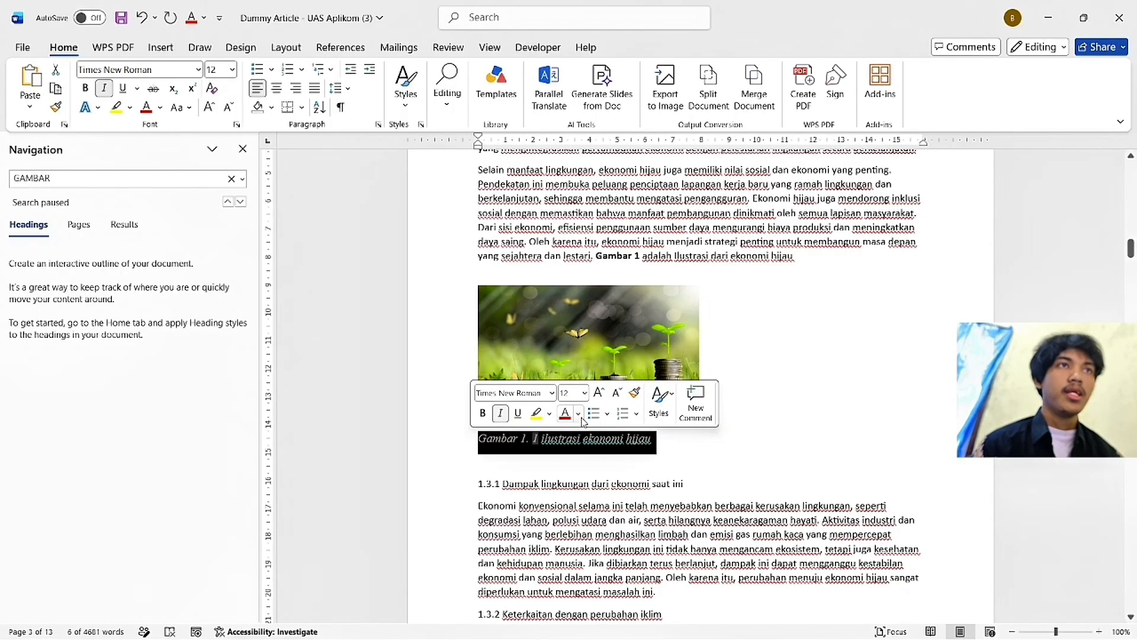
Step: Make the caption text under the coins picture black and remove its italic formatting
{"action": "left_click", "coordinate": [579, 413]}
{"action": "left_click", "coordinate": [584, 196]}
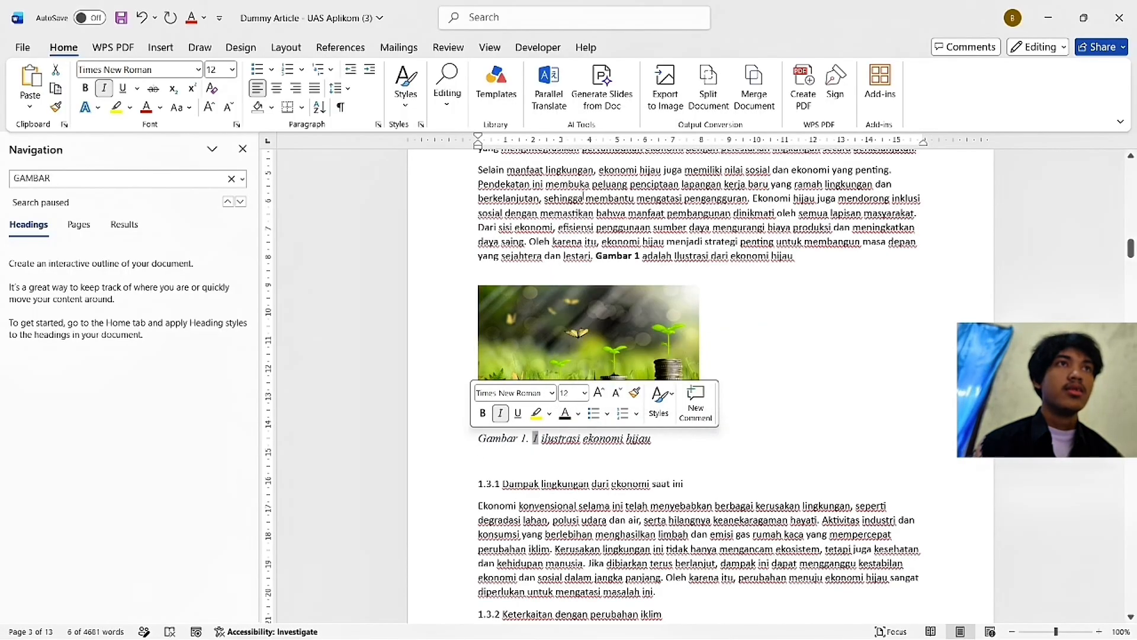
{"action": "left_click", "coordinate": [501, 413]}
{"action": "left_click", "coordinate": [659, 395]}
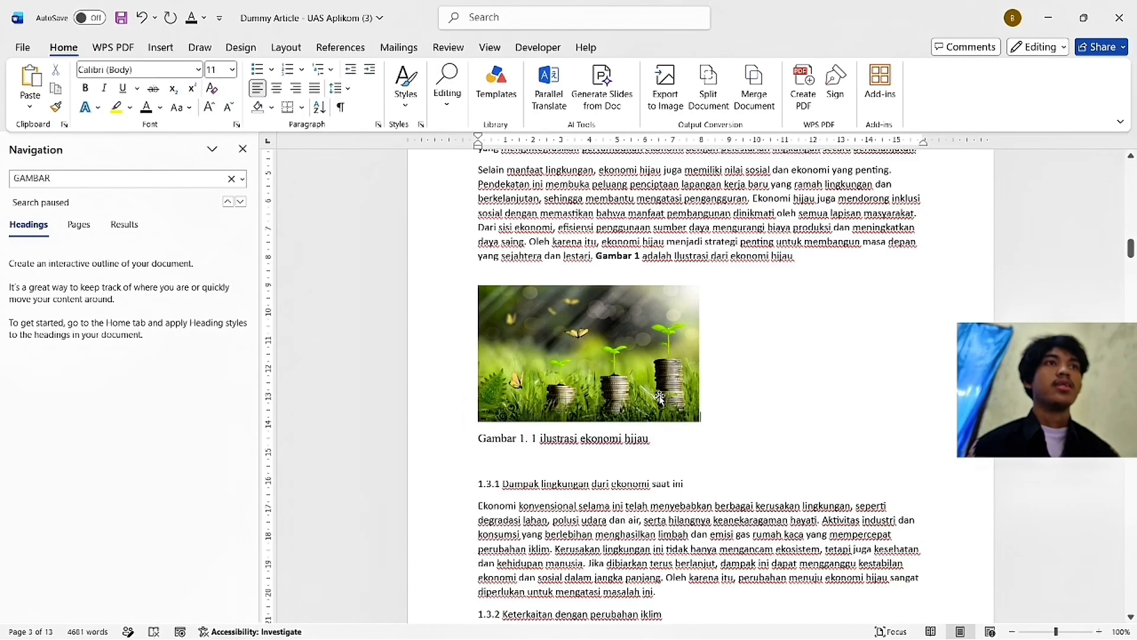
Step: Remove the space after paragraph for the coins picture and its caption
{"action": "left_click_drag", "start_coordinate": [721, 348], "coordinate": [657, 441]}
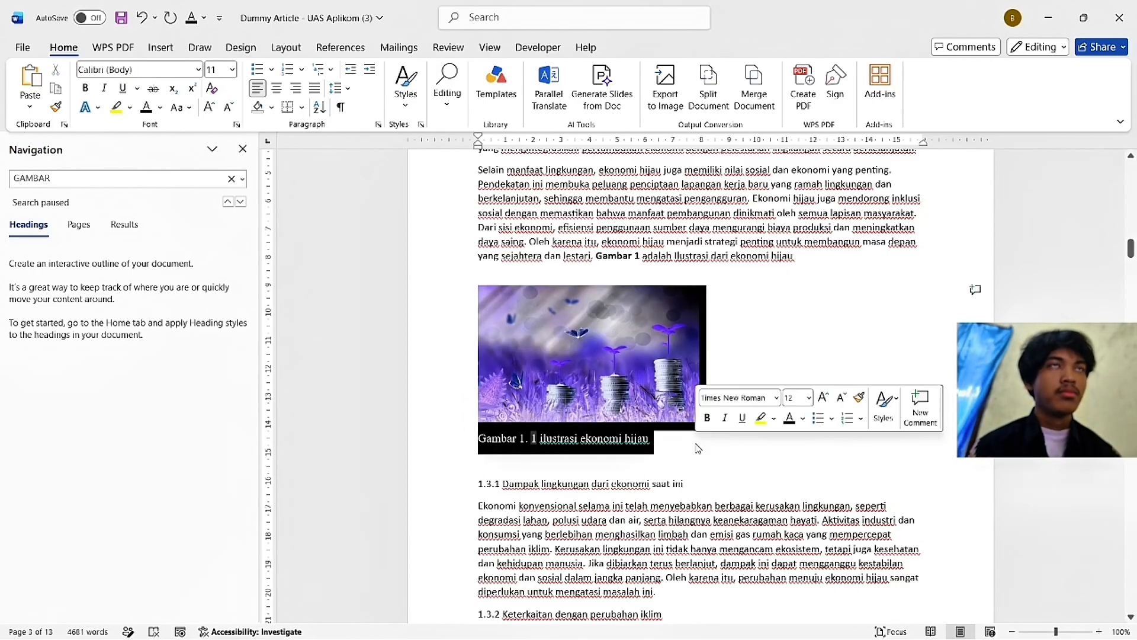
{"action": "left_click", "coordinate": [343, 88]}
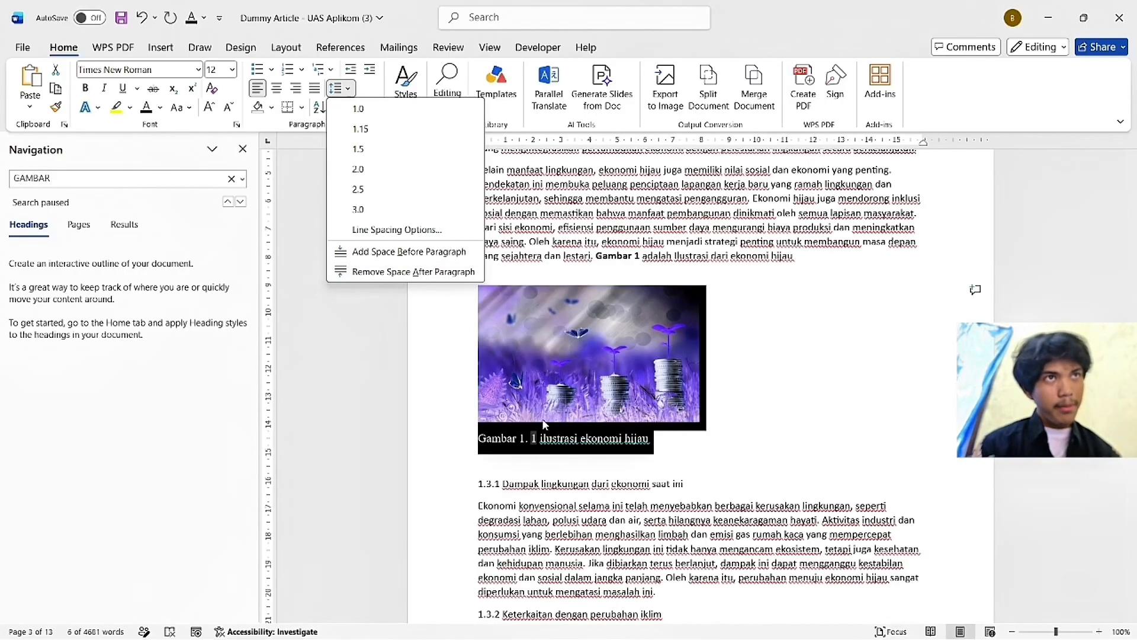
{"action": "left_click", "coordinate": [394, 272]}
{"action": "left_click", "coordinate": [797, 409]}
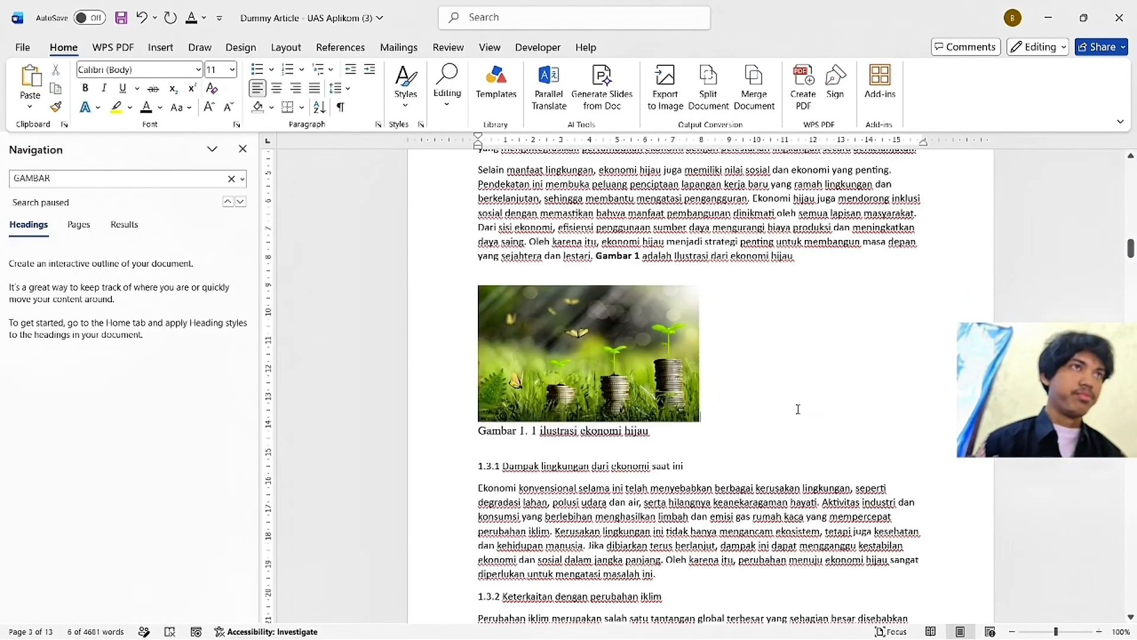
Step: Cut the "Gambar 2 ilustrasi green economy" caption and its picture from the last page
{"action": "scroll", "coordinate": [929, 348], "scroll_direction": "down", "scroll_amount": 2}
{"action": "left_click_drag", "start_coordinate": [1130, 257], "coordinate": [1131, 586]}
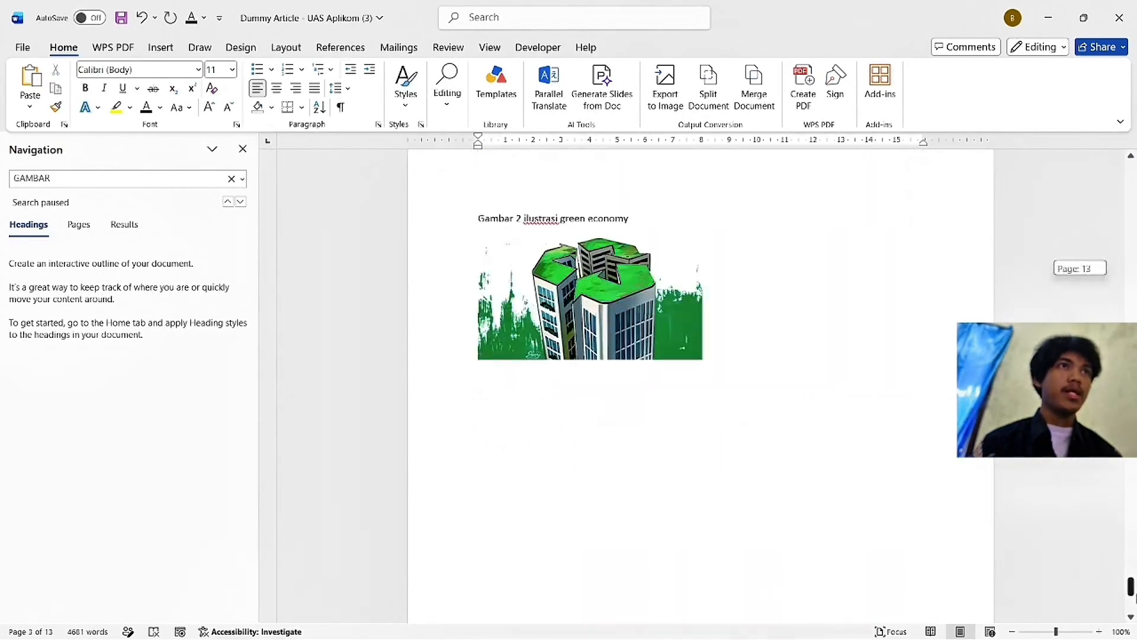
{"action": "left_click_drag", "start_coordinate": [473, 217], "coordinate": [629, 218]}
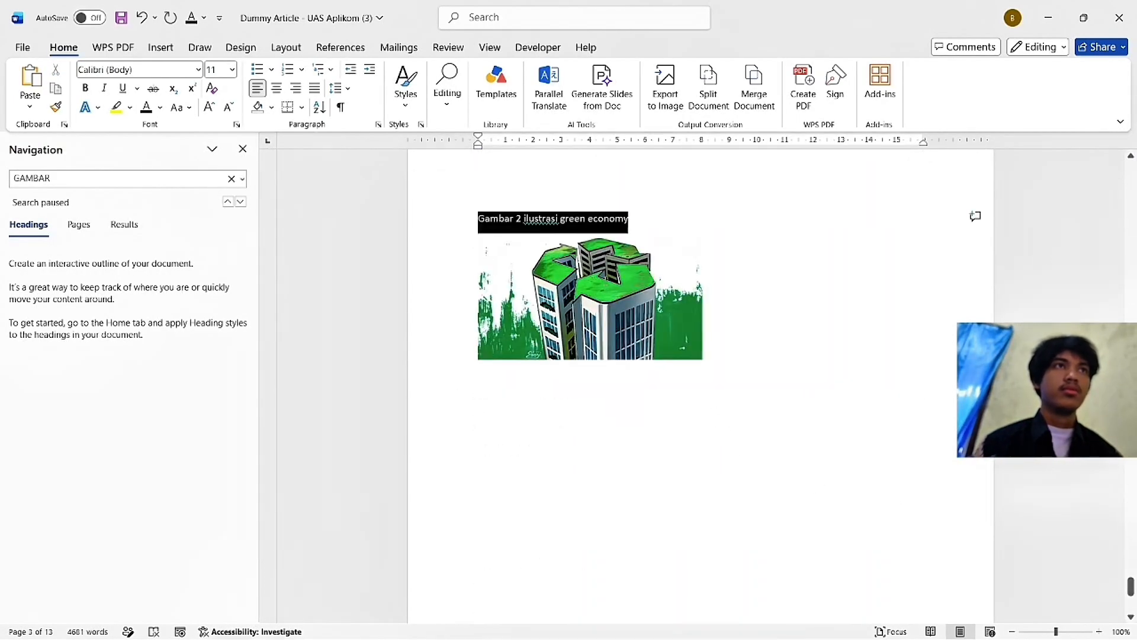
{"action": "left_click", "coordinate": [771, 503], "text": "shift"}
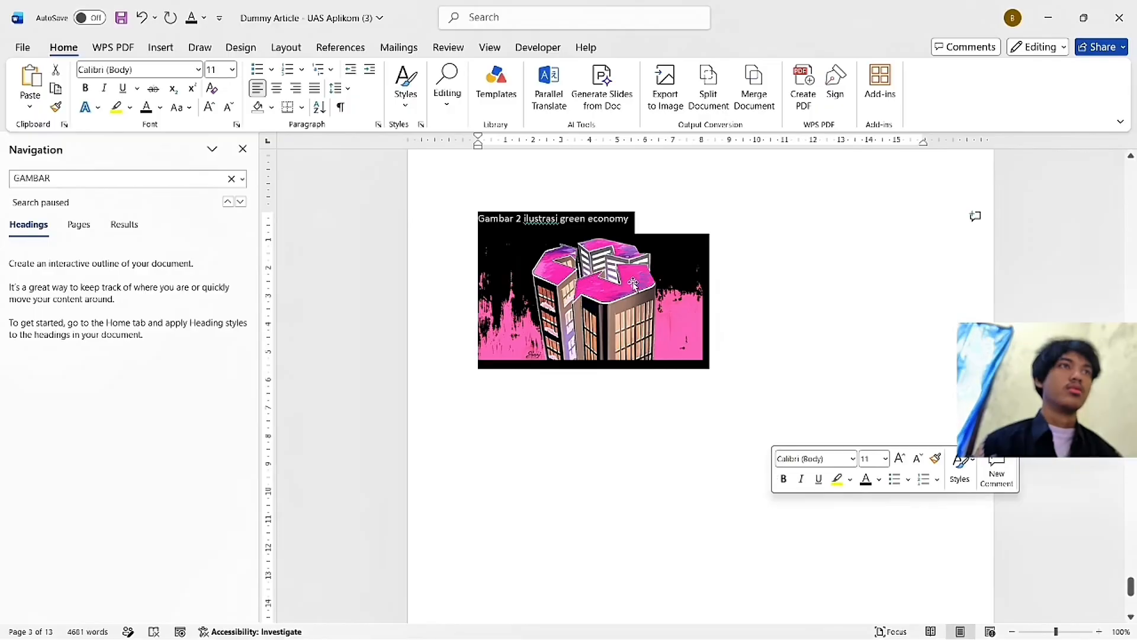
{"action": "key", "text": "Delete"}
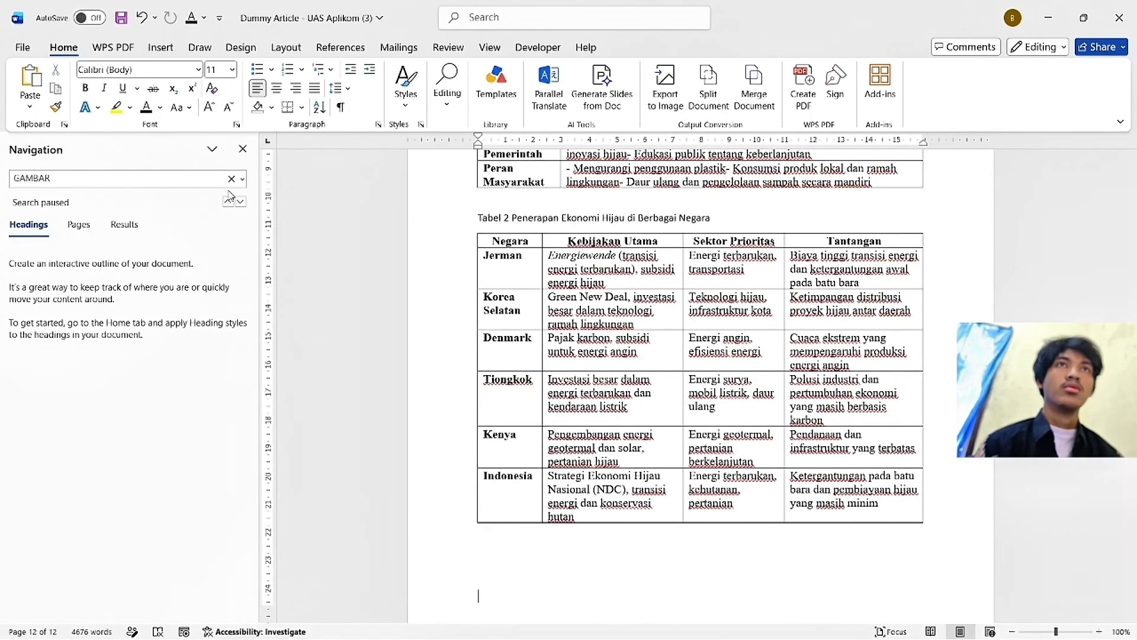
Step: Find the paragraph that mentions Gambar 2 and paste the cut caption and picture on a new line below it
{"action": "left_click", "coordinate": [228, 202]}
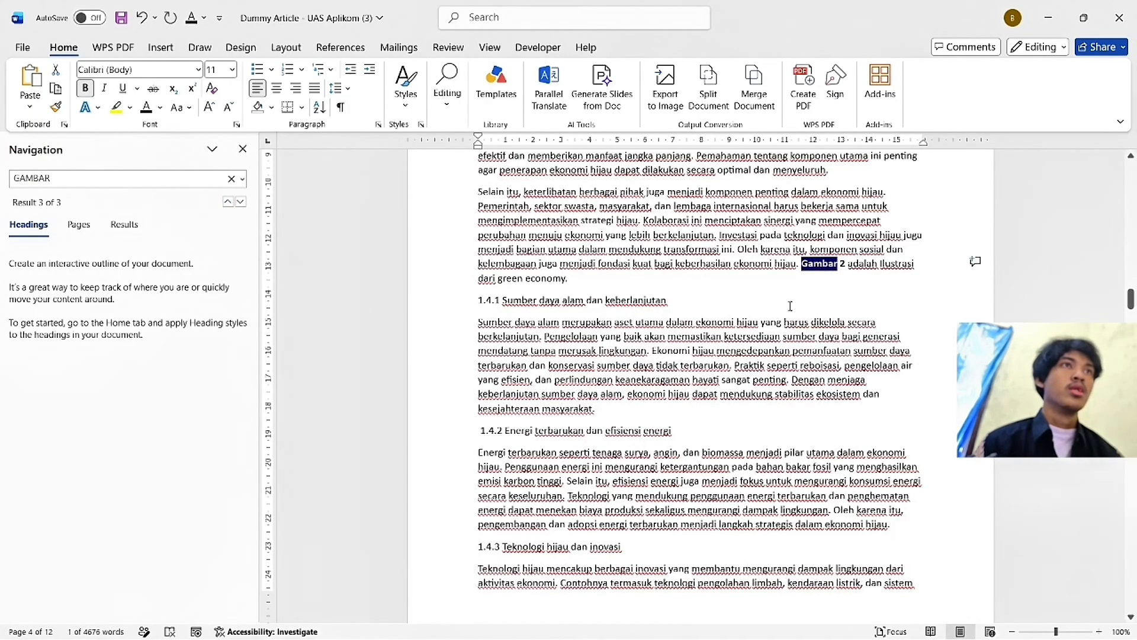
{"action": "left_click", "coordinate": [764, 288]}
{"action": "key", "text": "Return"}
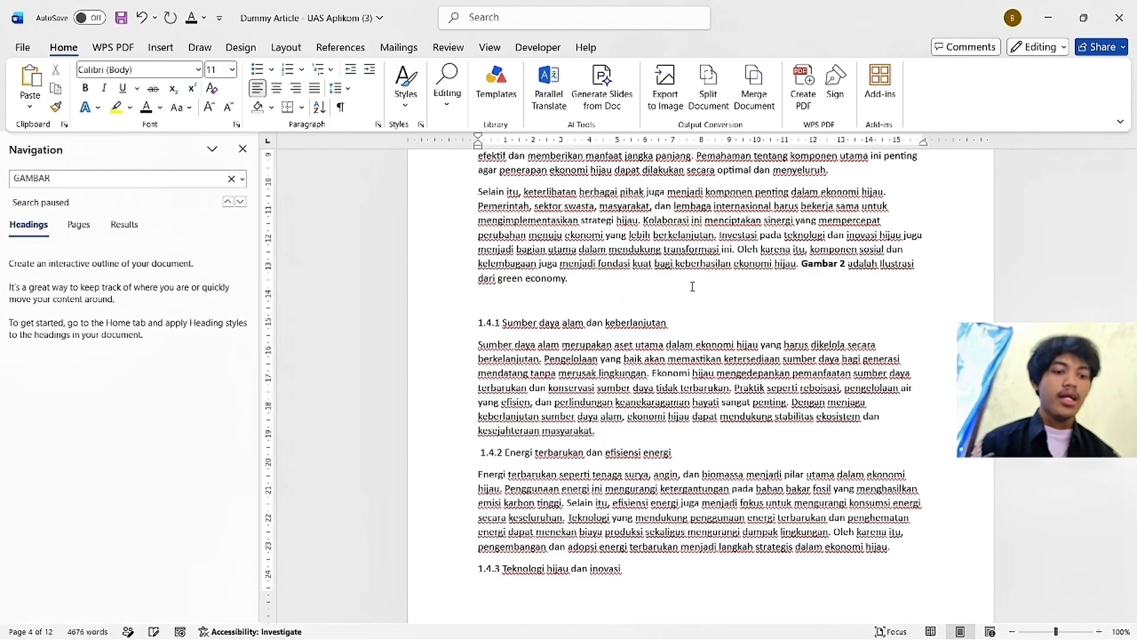
{"action": "key", "text": "ctrl+v"}
Step: Delete the manually typed "Gambar 2 ilustrasi green economy" caption above the green buildings picture
{"action": "left_click_drag", "start_coordinate": [629, 301], "coordinate": [523, 300]}
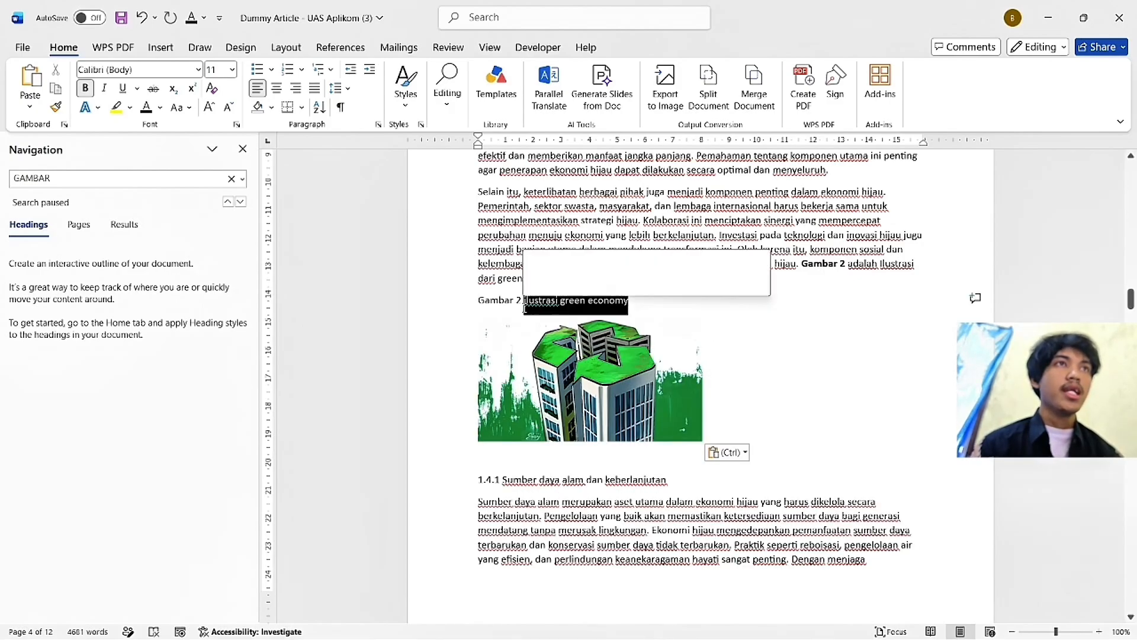
{"action": "key", "text": "BackSpace"}
{"action": "key", "text": "BackSpace"}
{"action": "key", "text": "BackSpace"}
{"action": "key", "text": "BackSpace"}
{"action": "key", "text": "BackSpace"}
{"action": "key", "text": "BackSpace"}
{"action": "key", "text": "BackSpace"}
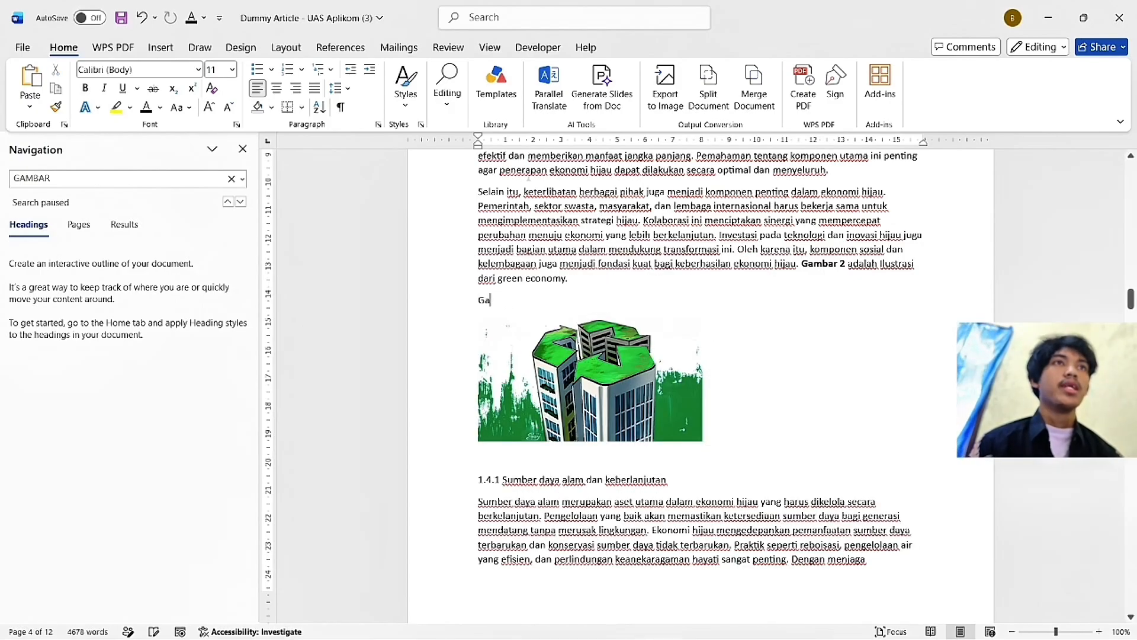
Step: Insert the automatic caption "Gambar 1. 2 ilustrasi green economy" below the green buildings picture
{"action": "right_click", "coordinate": [640, 403]}
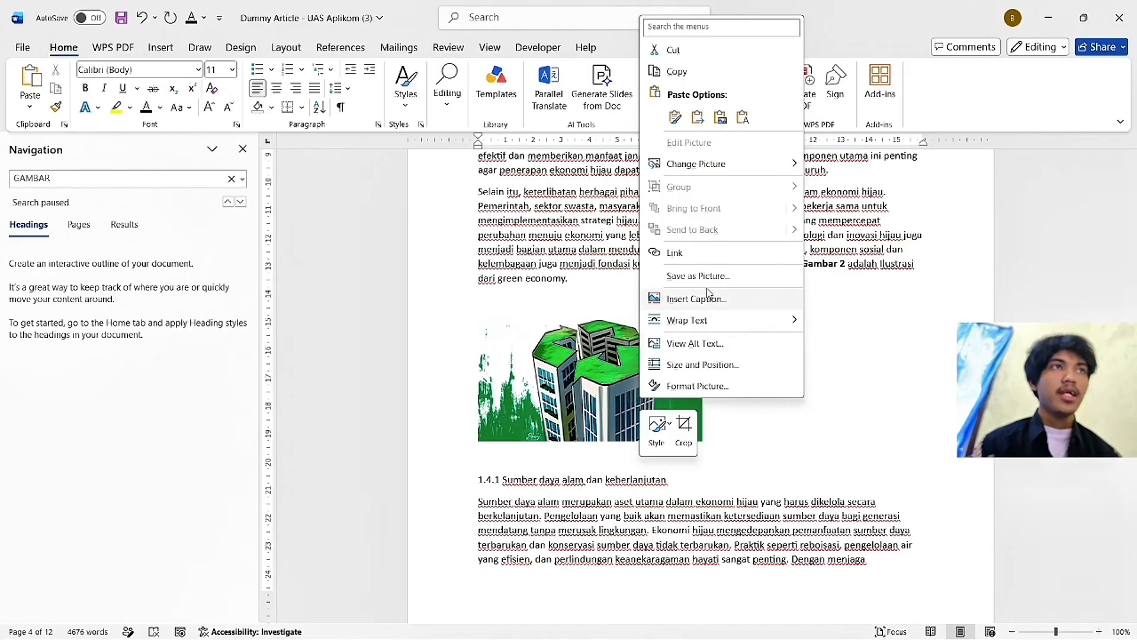
{"action": "left_click", "coordinate": [706, 307]}
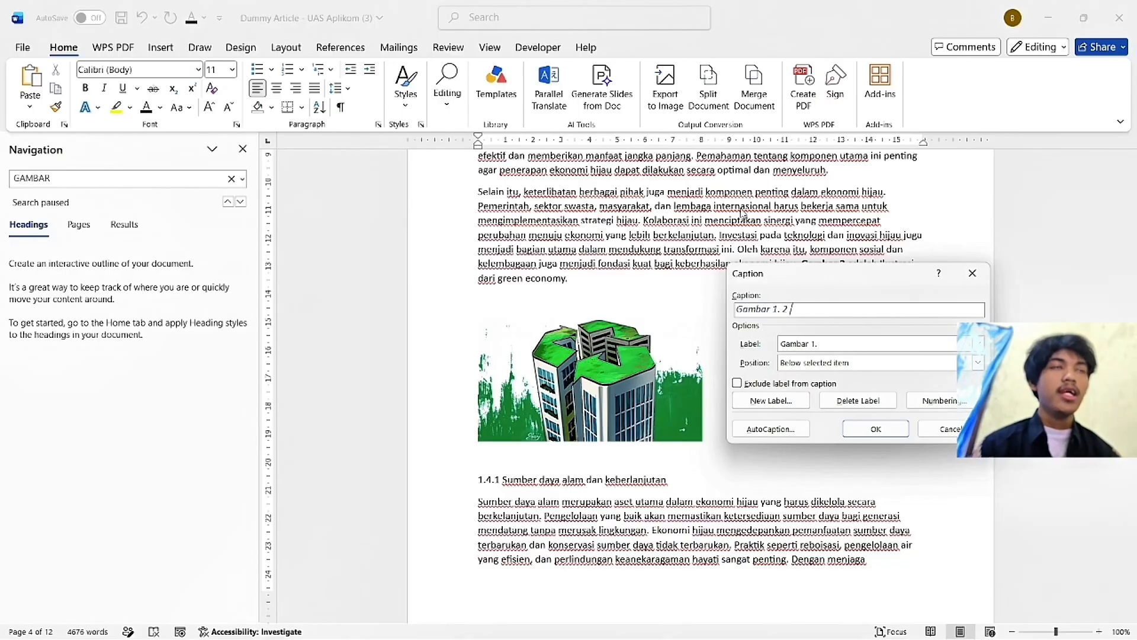
{"action": "type", "text": "ilustrasi green economy"}
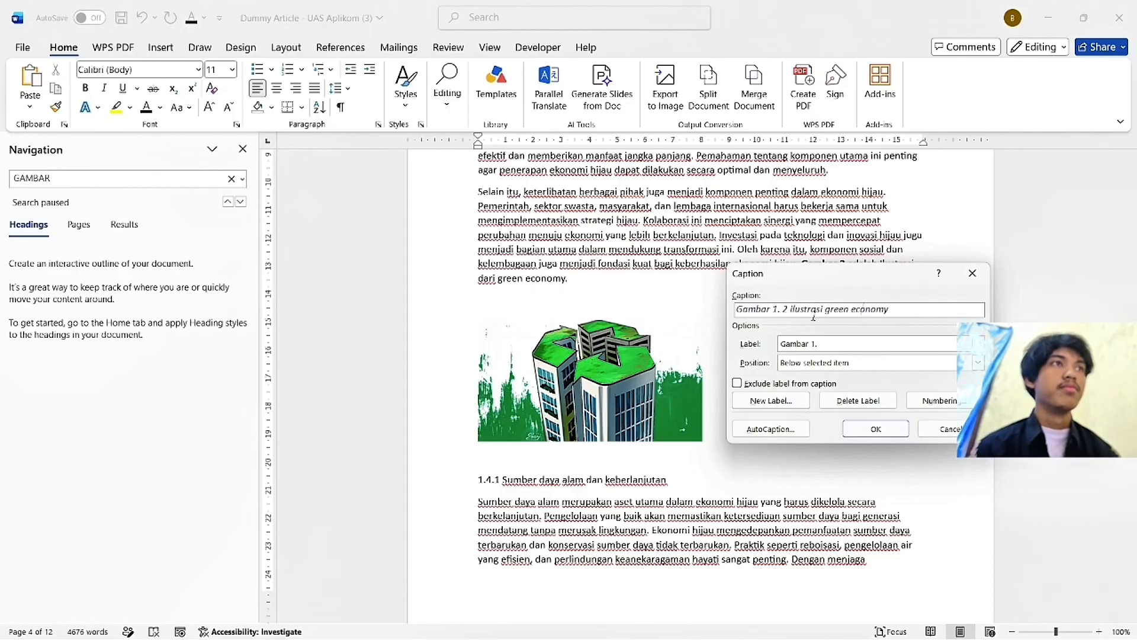
{"action": "left_click", "coordinate": [877, 430]}
Step: Set the green economy caption's font to Times New Roman, size 12
{"action": "left_click_drag", "start_coordinate": [644, 442], "coordinate": [510, 458]}
{"action": "left_click_drag", "start_coordinate": [626, 464], "coordinate": [472, 465]}
{"action": "left_click", "coordinate": [496, 418]}
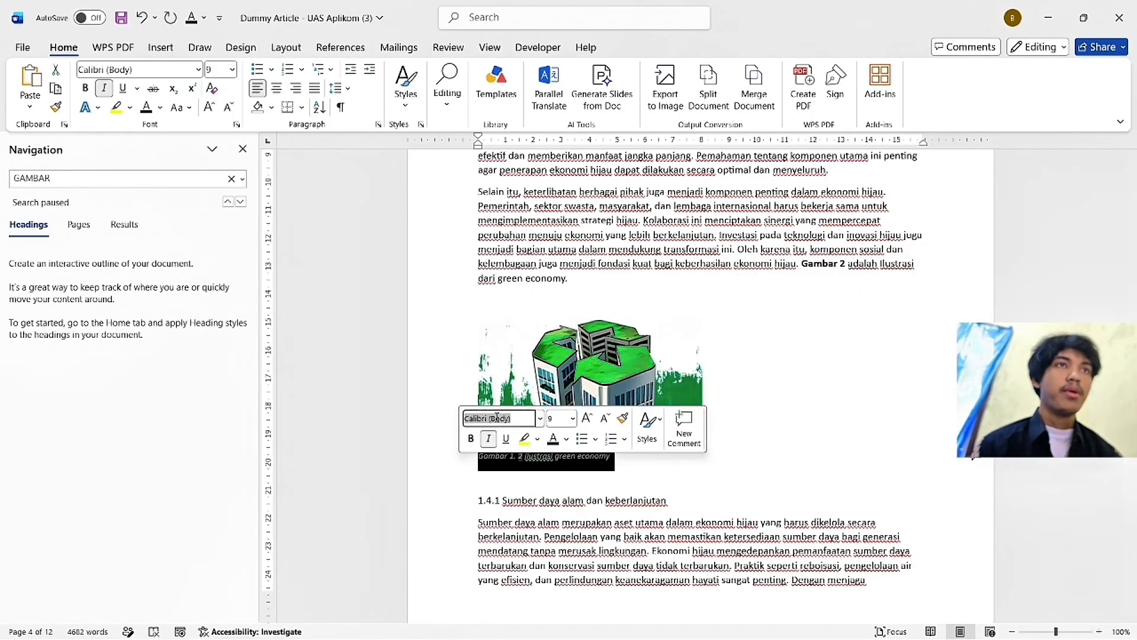
{"action": "type", "text": "Times New Roman"}
{"action": "key", "text": "Tab"}
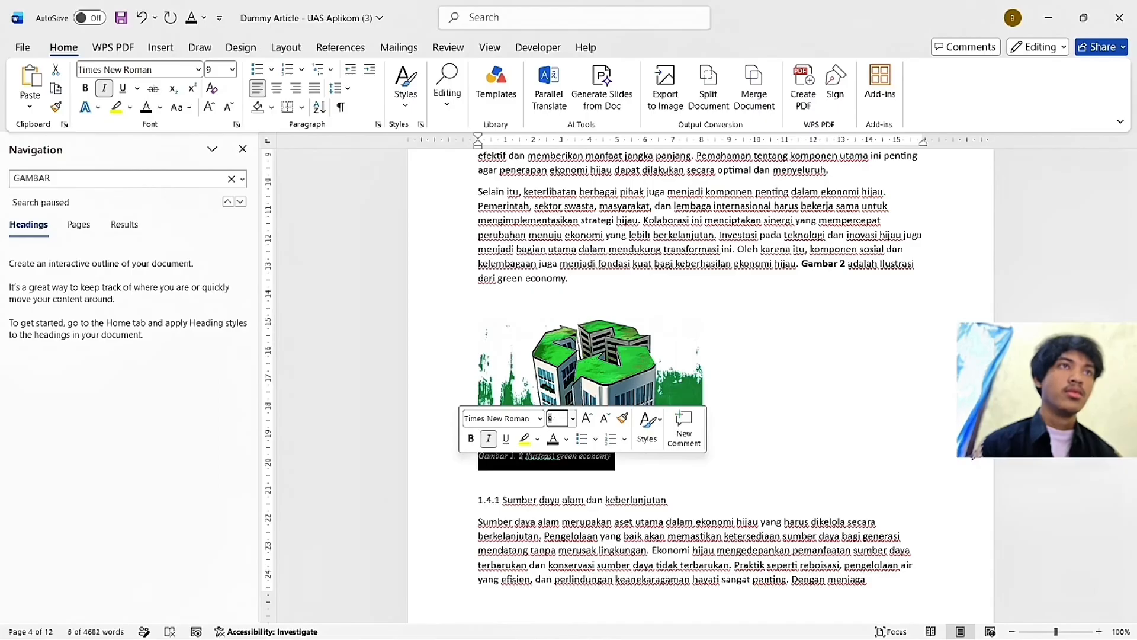
{"action": "type", "text": "12"}
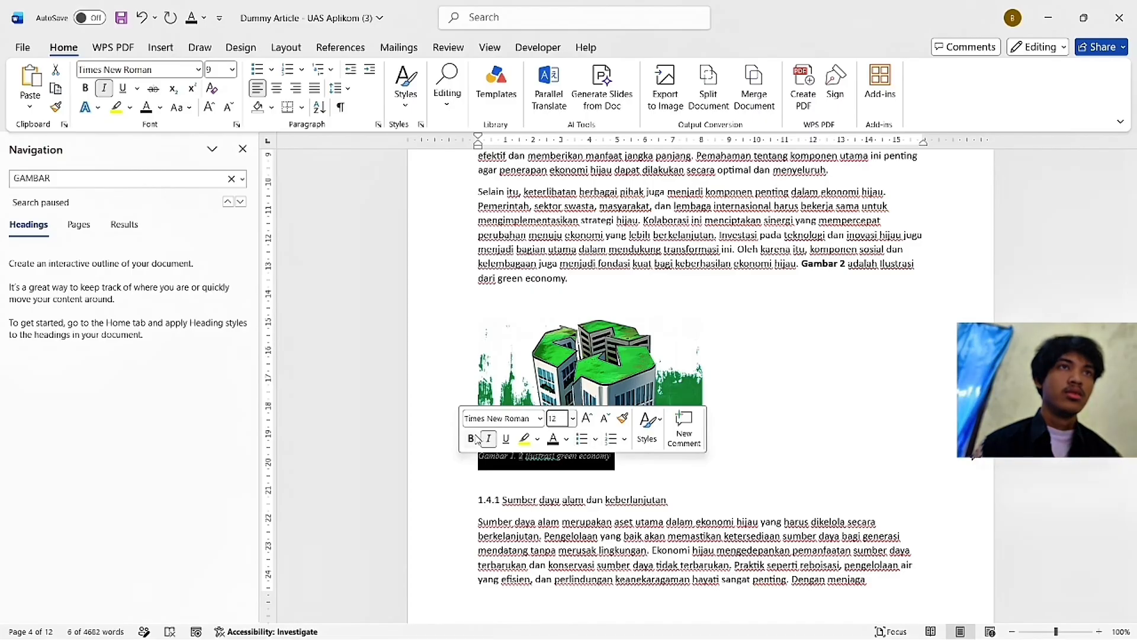
{"action": "key", "text": "Return"}
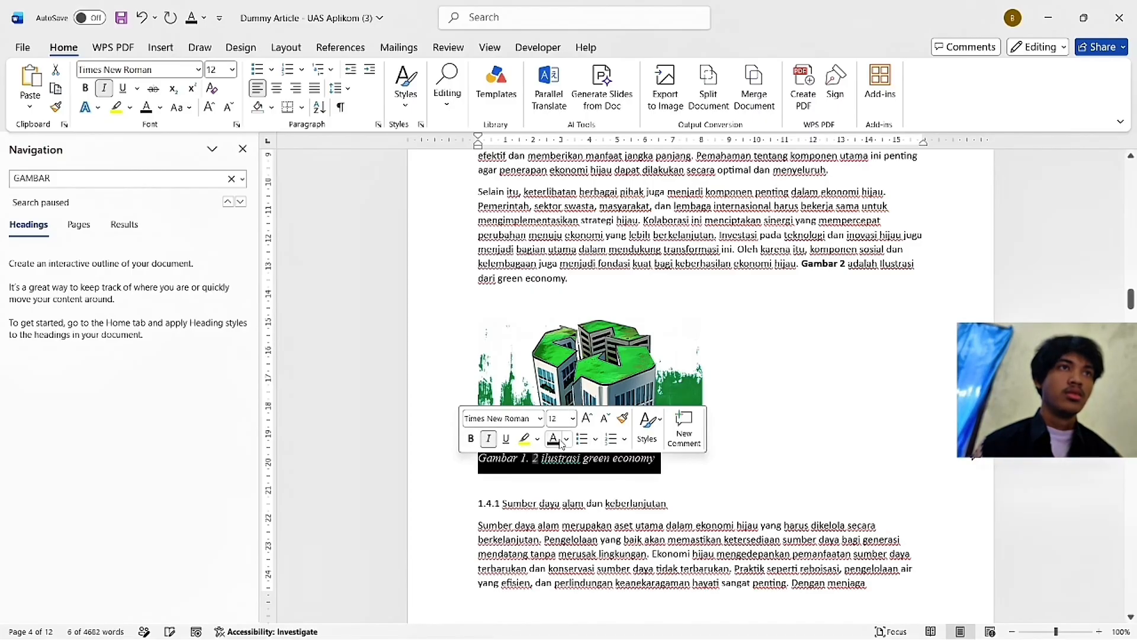
Step: Make the green economy caption black and remove its italic formatting
{"action": "left_click", "coordinate": [785, 407]}
{"action": "left_click_drag", "start_coordinate": [659, 459], "coordinate": [477, 459]}
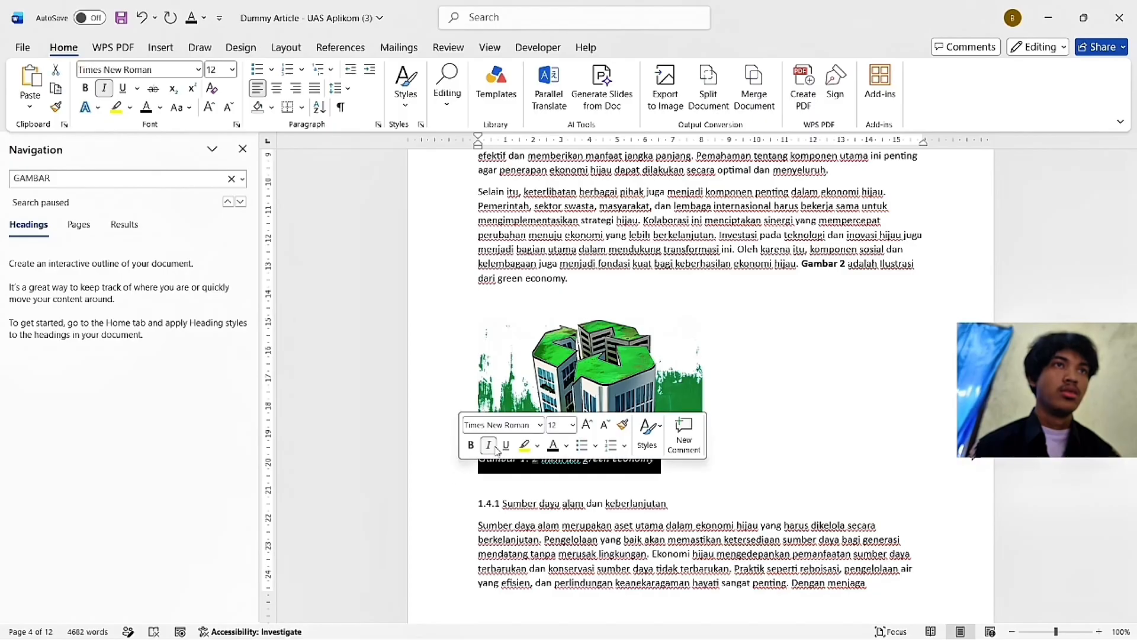
{"action": "left_click", "coordinate": [797, 455]}
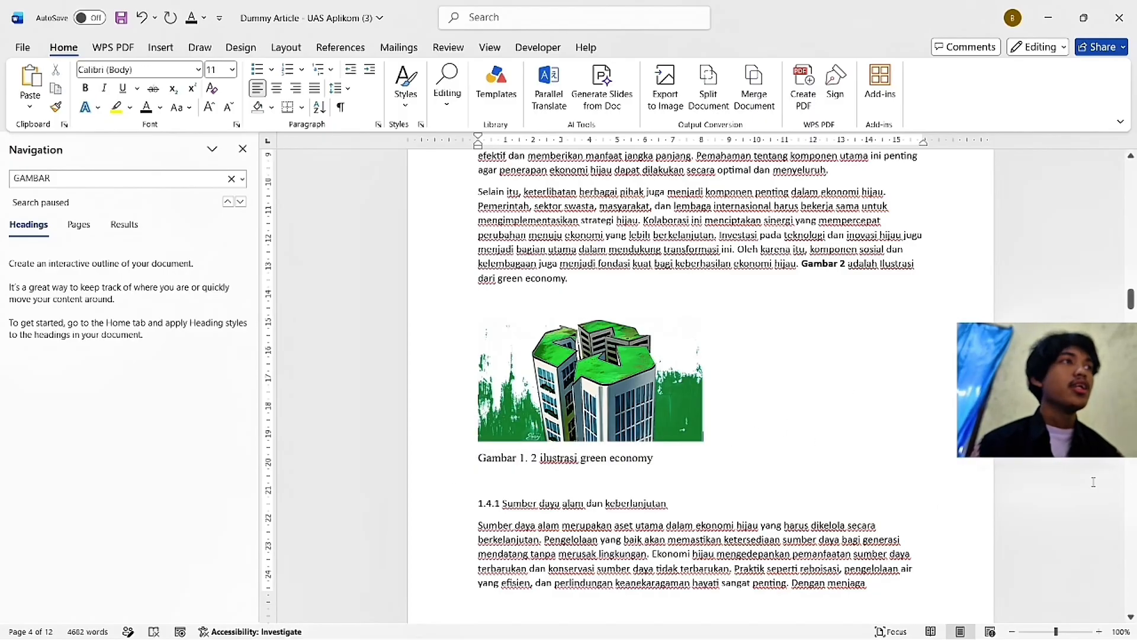
Step: Copy the "Tabel 1 Ringkasan Tentang Ekonomi Hijau" caption with its table on the last page, and delete the original
{"action": "left_click_drag", "start_coordinate": [1130, 299], "coordinate": [1116, 554]}
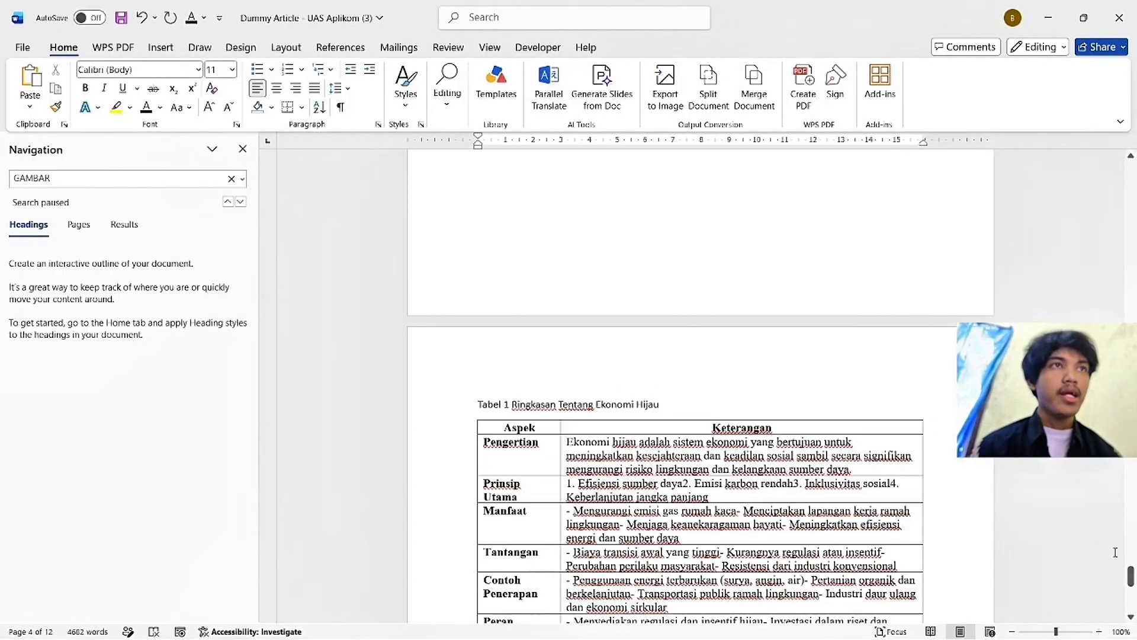
{"action": "scroll", "coordinate": [433, 384], "scroll_direction": "down", "scroll_amount": 2}
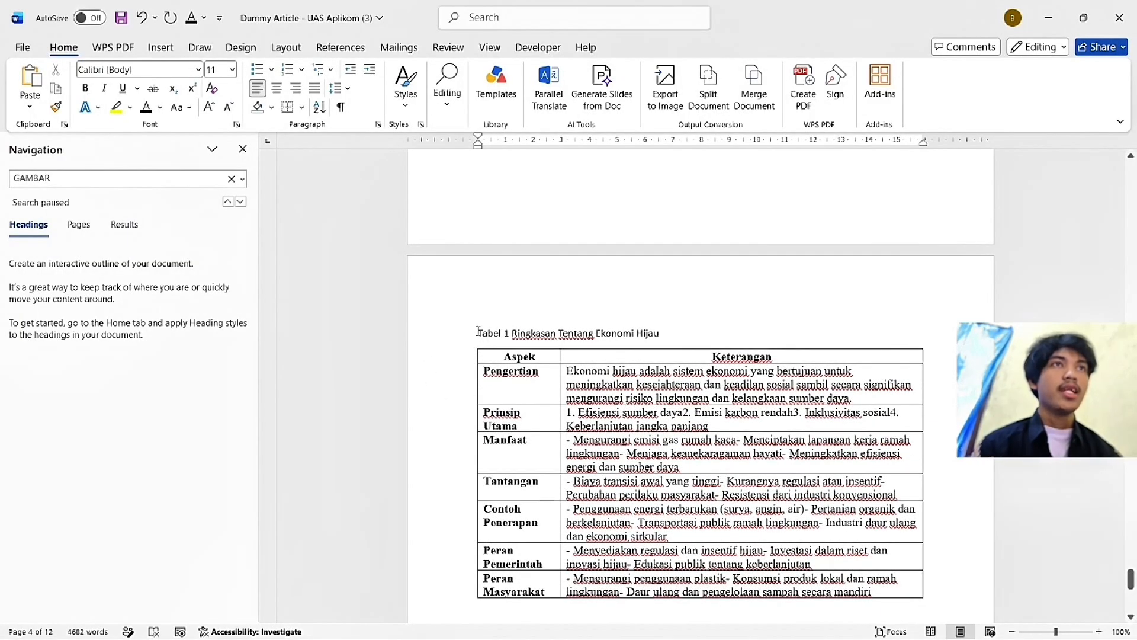
{"action": "left_click_drag", "start_coordinate": [478, 331], "coordinate": [824, 605]}
{"action": "key", "text": "ctrl+c"}
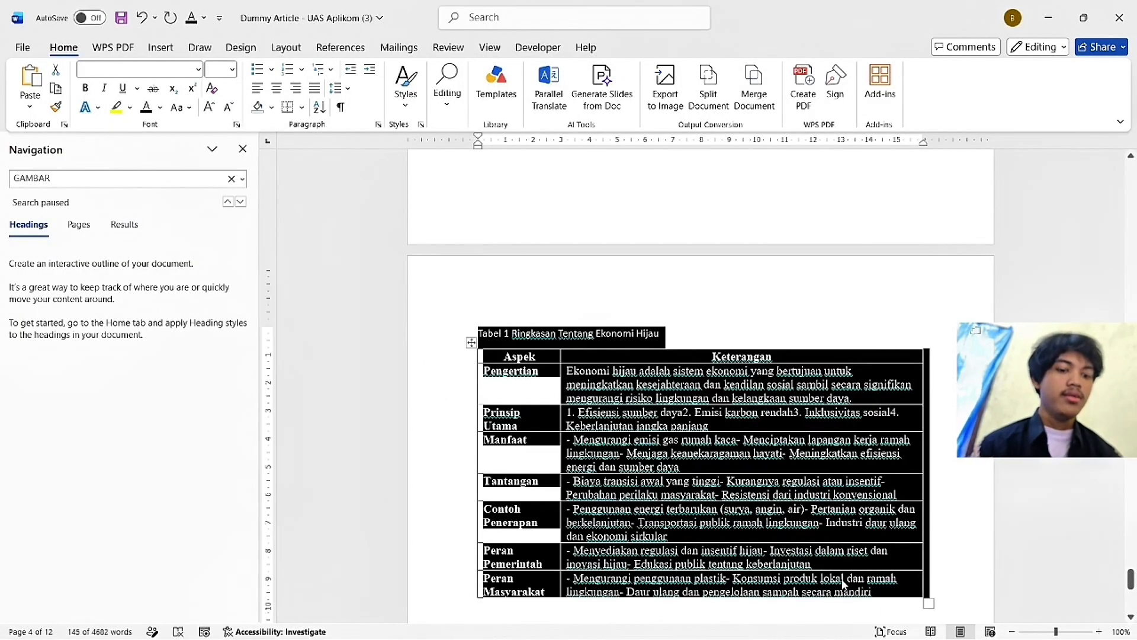
{"action": "key", "text": "BackSpace"}
Step: Search for "tabel" to reach the paragraph mentioning Tabel 1, and paste the copied caption and table on a new line below it
{"action": "left_click", "coordinate": [181, 179]}
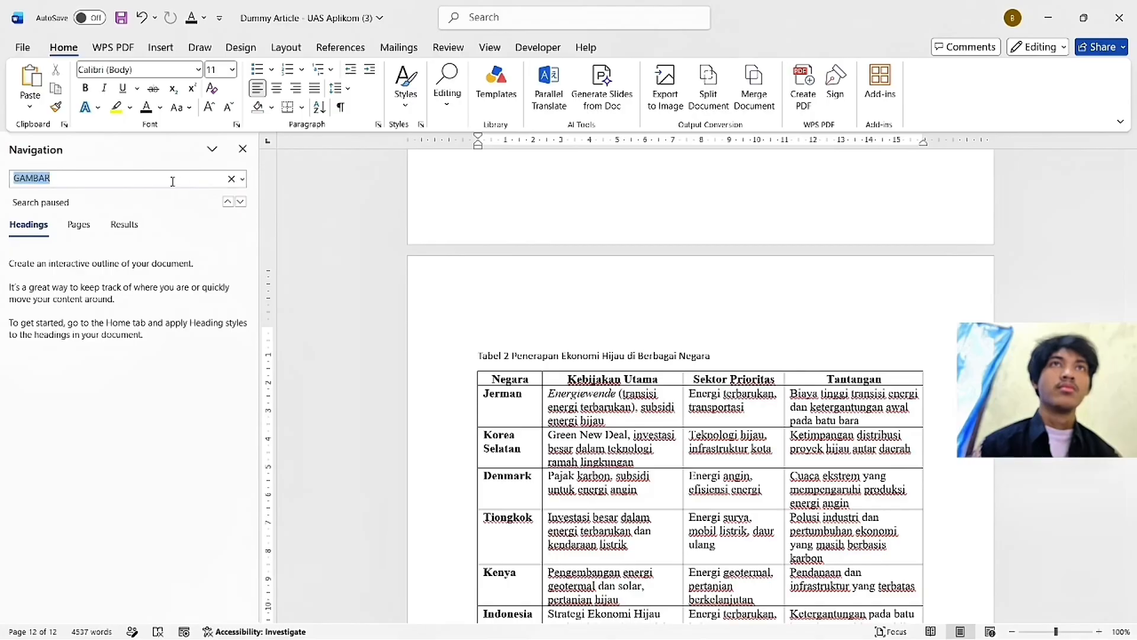
{"action": "type", "text": "tabell"}
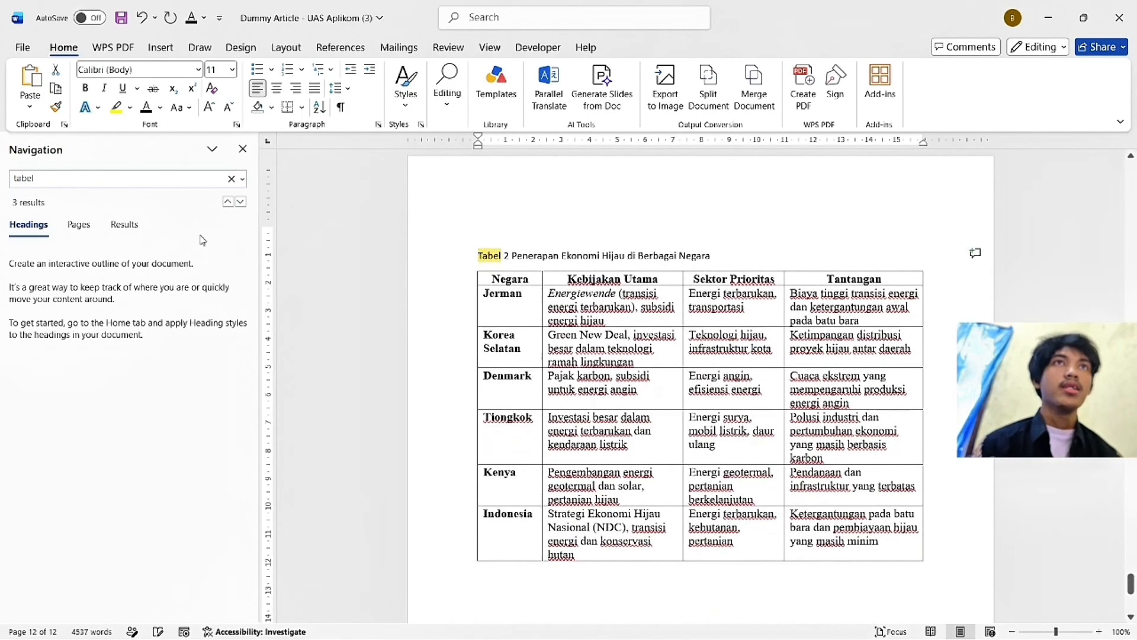
{"action": "left_click", "coordinate": [228, 201]}
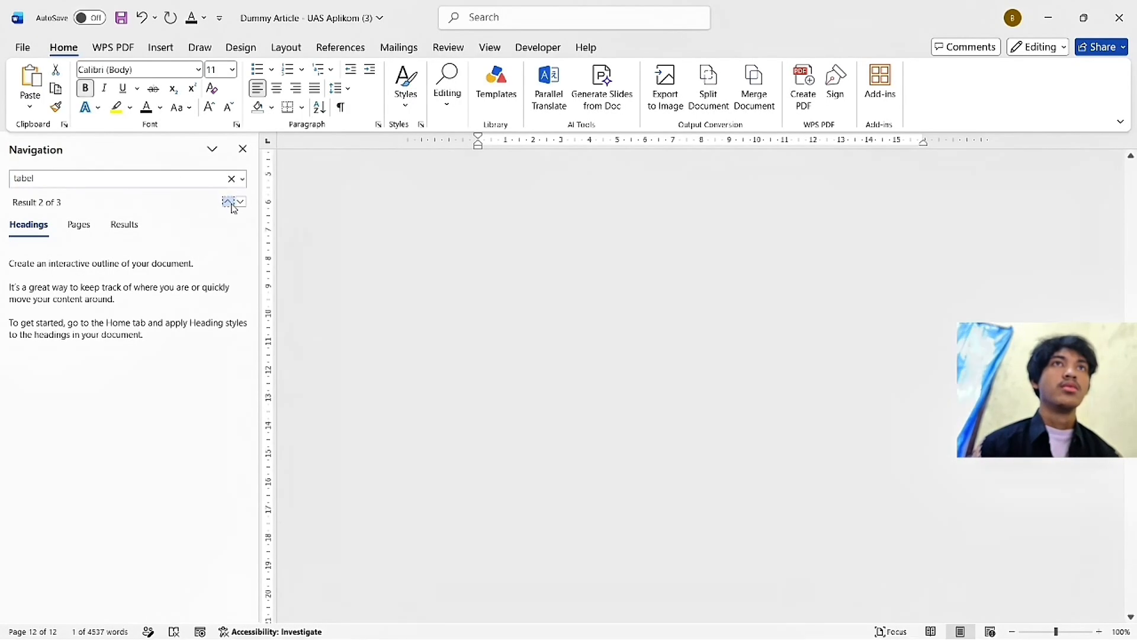
{"action": "left_click", "coordinate": [830, 253]}
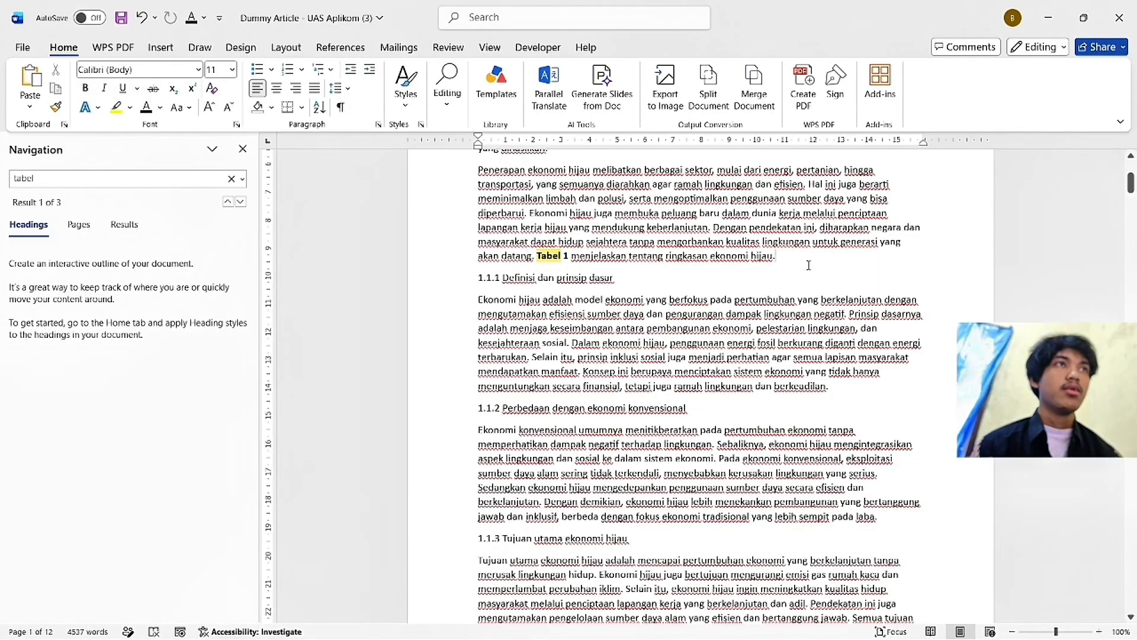
{"action": "key", "text": "Return"}
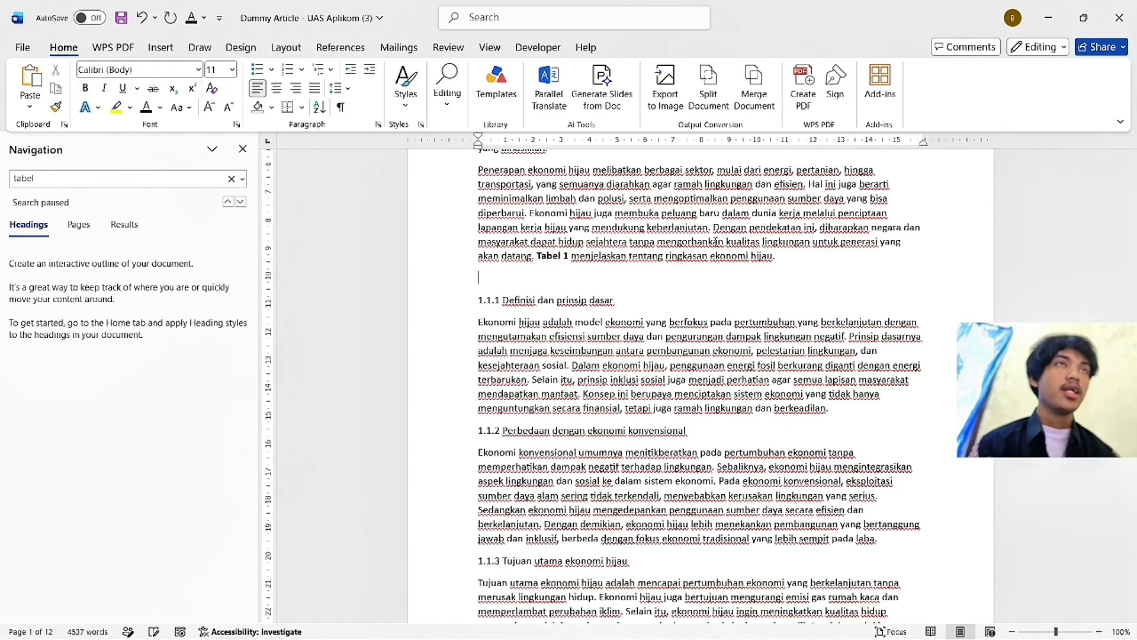
{"action": "right_click", "coordinate": [552, 278]}
{"action": "left_click", "coordinate": [589, 380]}
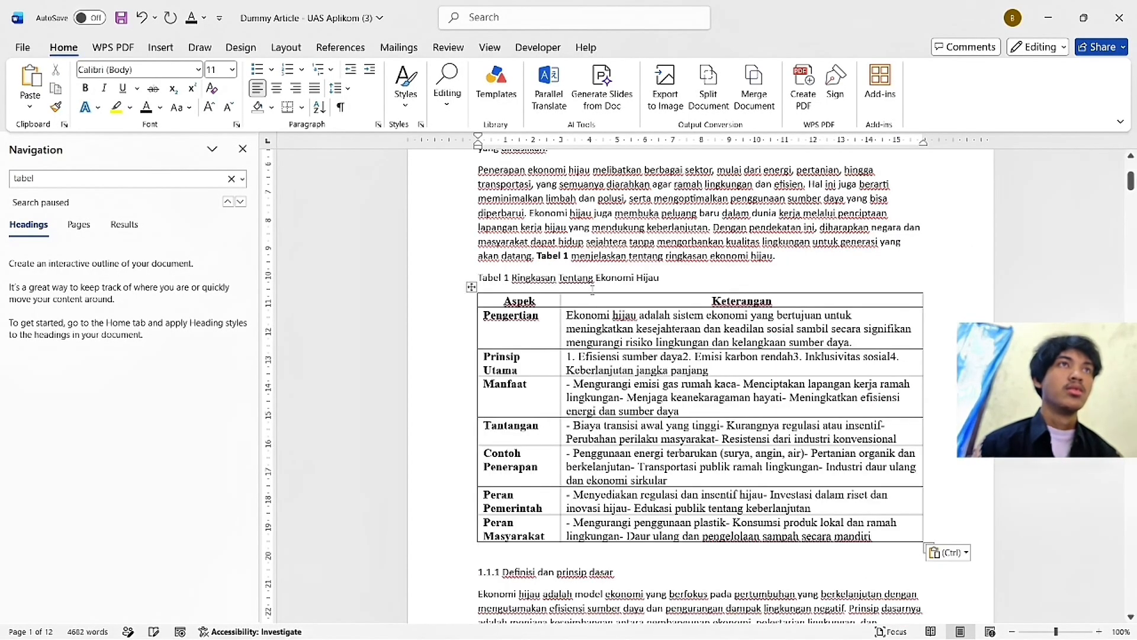
Step: Remove the manually typed "Tabel 1 Ringkasan Tentang Ekonomi Hijau" caption and its empty line above the pasted table
{"action": "left_click_drag", "start_coordinate": [631, 278], "coordinate": [512, 279]}
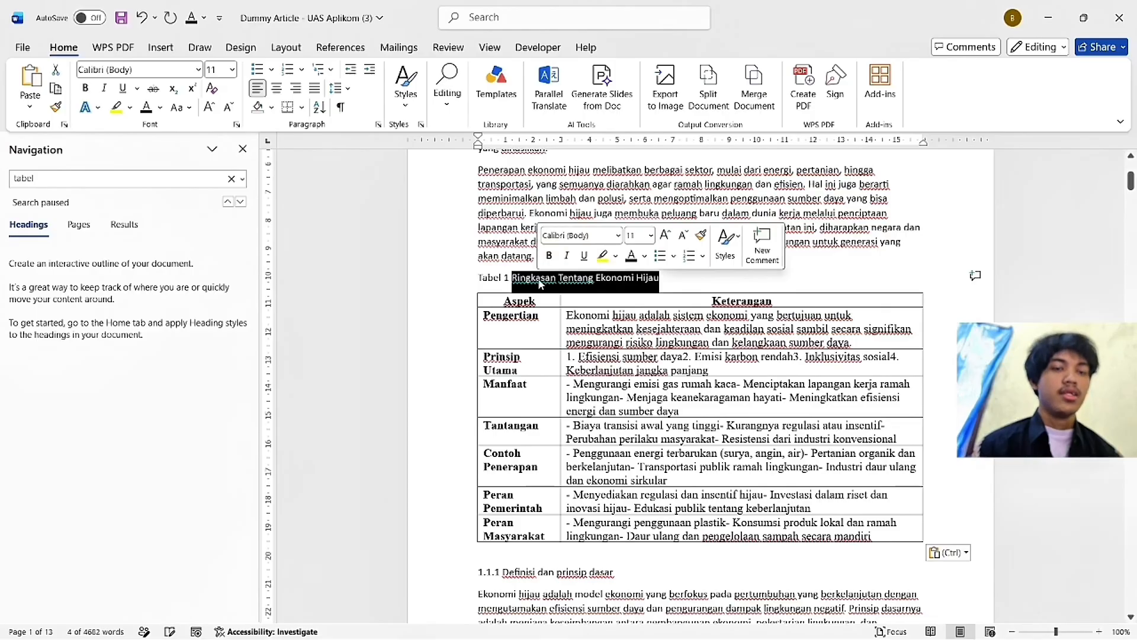
{"action": "key", "text": "BackSpace"}
{"action": "key", "text": "BackSpace"}
{"action": "key", "text": "BackSpace"}
{"action": "key", "text": "BackSpace"}
{"action": "key", "text": "BackSpace"}
{"action": "key", "text": "BackSpace"}
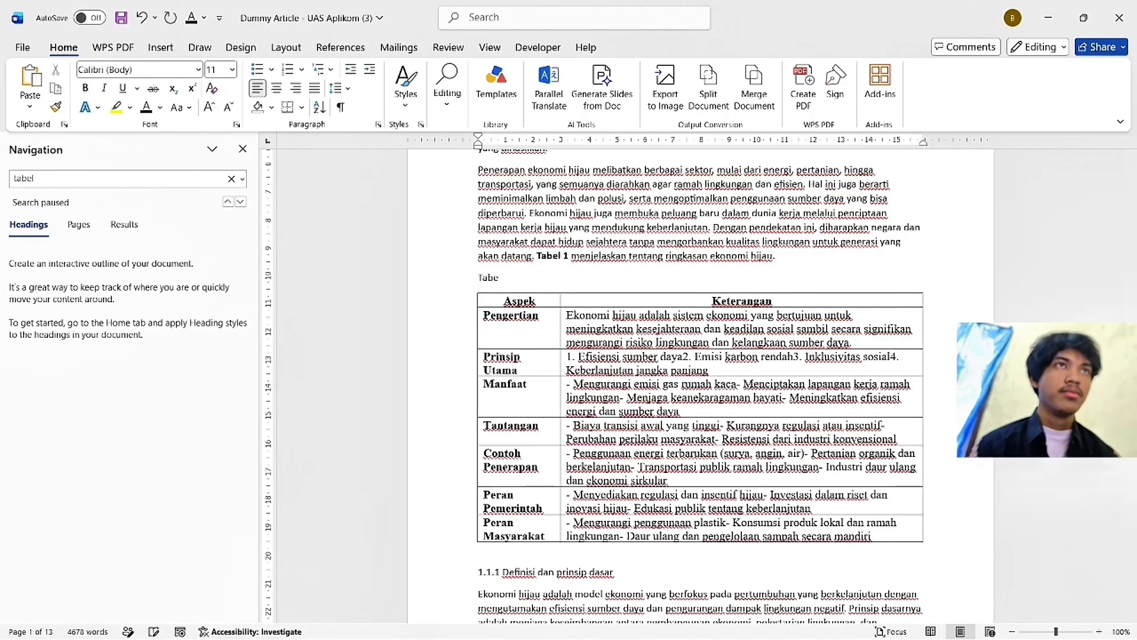
{"action": "key", "text": "BackSpace"}
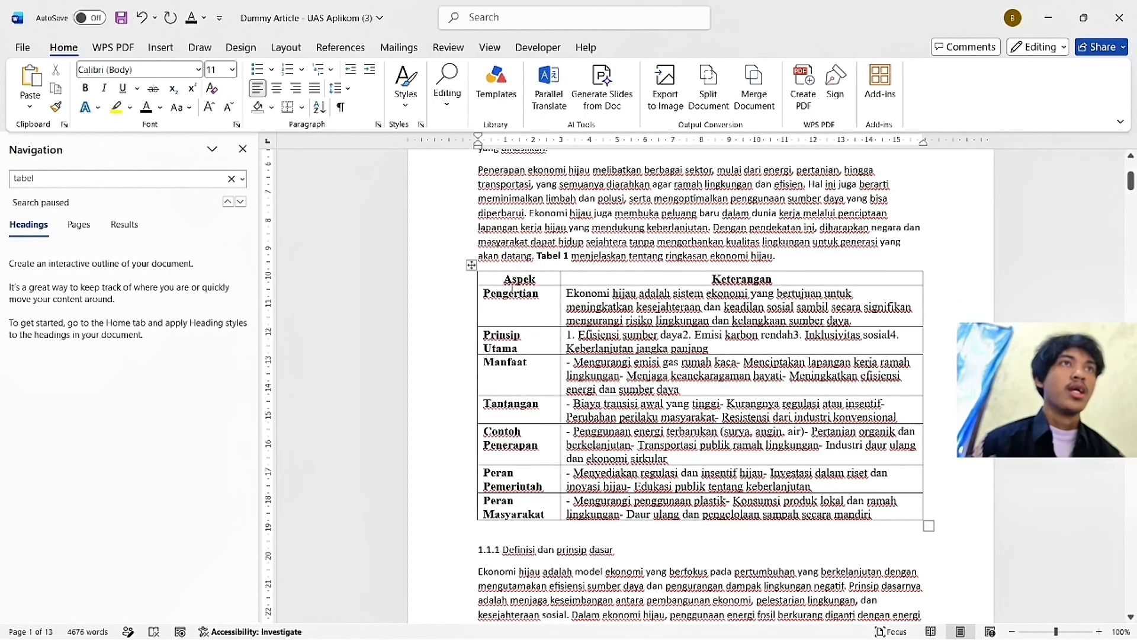
Step: Start a caption for the whole Ekonomi Hijau summary table and create the new caption label "Tabel 1."
{"action": "left_click_drag", "start_coordinate": [502, 277], "coordinate": [887, 514]}
{"action": "right_click", "coordinate": [813, 396]}
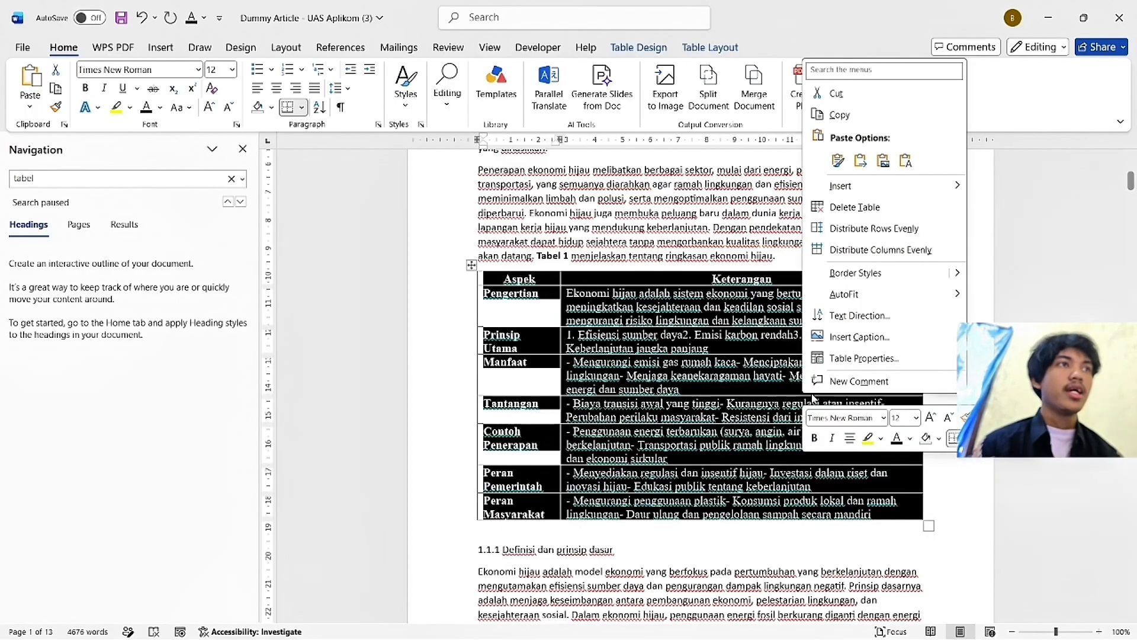
{"action": "left_click", "coordinate": [834, 342]}
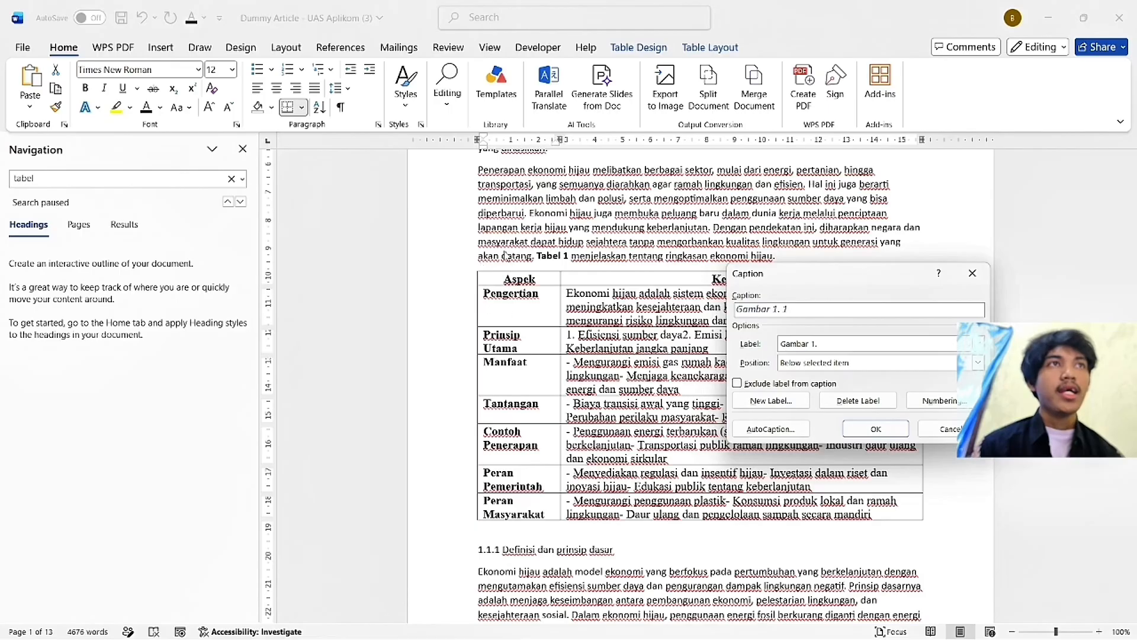
{"action": "left_click", "coordinate": [771, 401]}
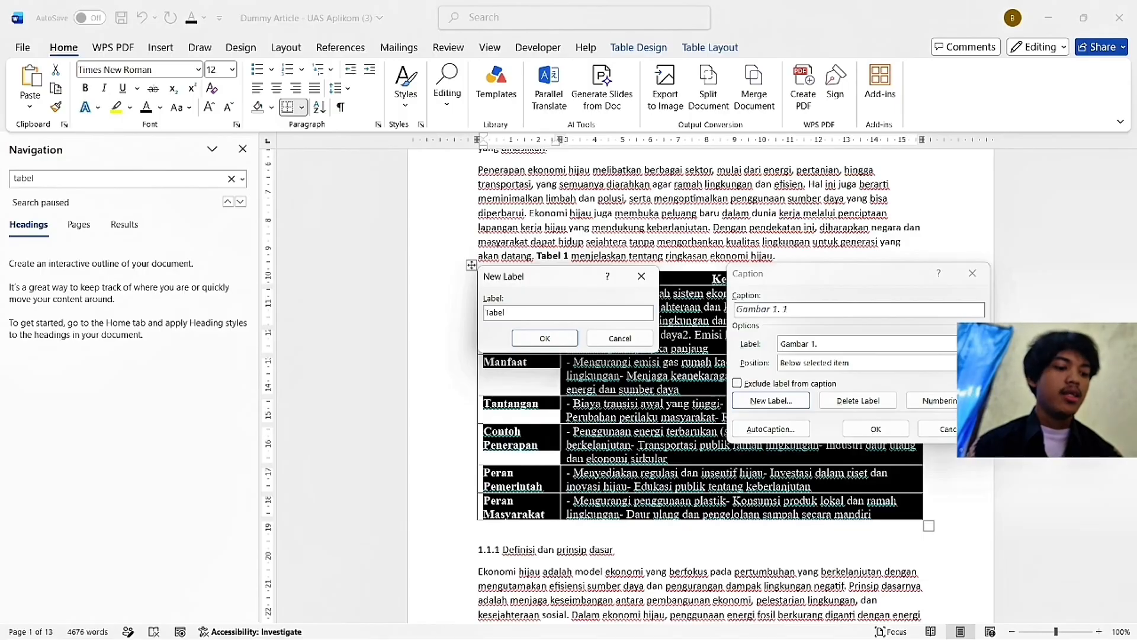
{"action": "left_click", "coordinate": [545, 338]}
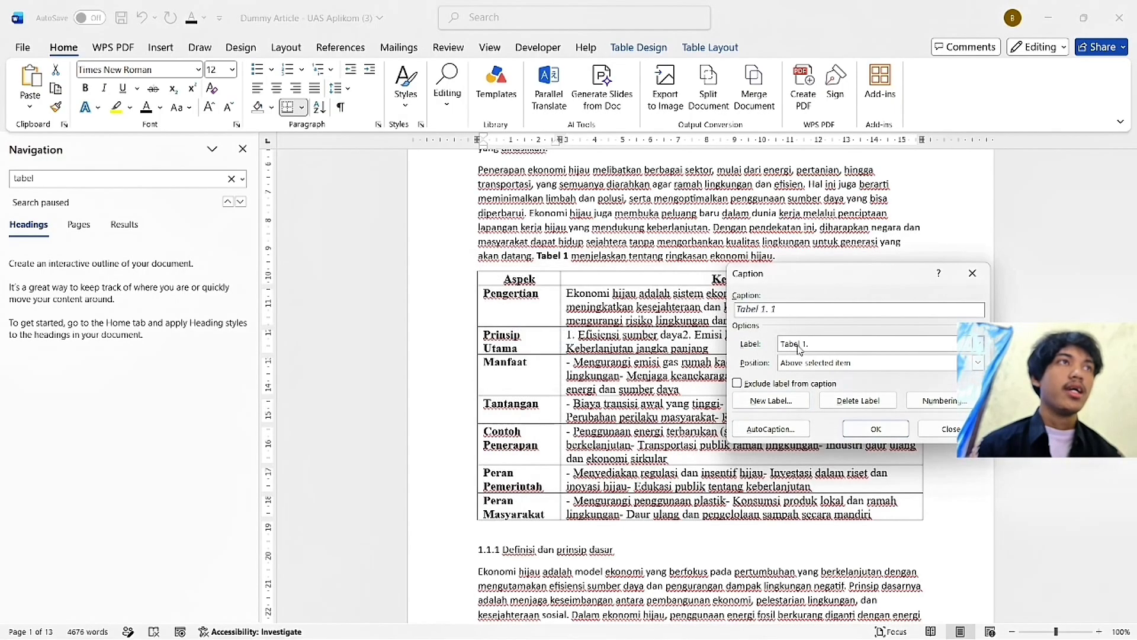
Step: Add the caption text "Ringkasan Tentang Ekonomi Hijau" and insert the caption above the selected table
{"action": "key", "text": "ctrl+v"}
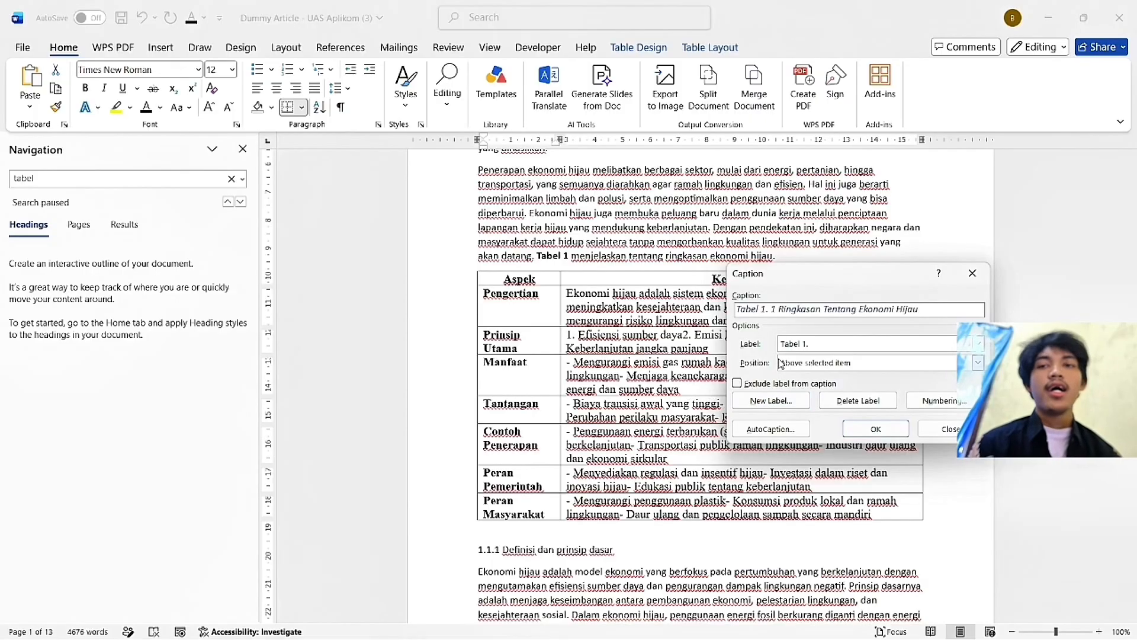
{"action": "left_click", "coordinate": [876, 363]}
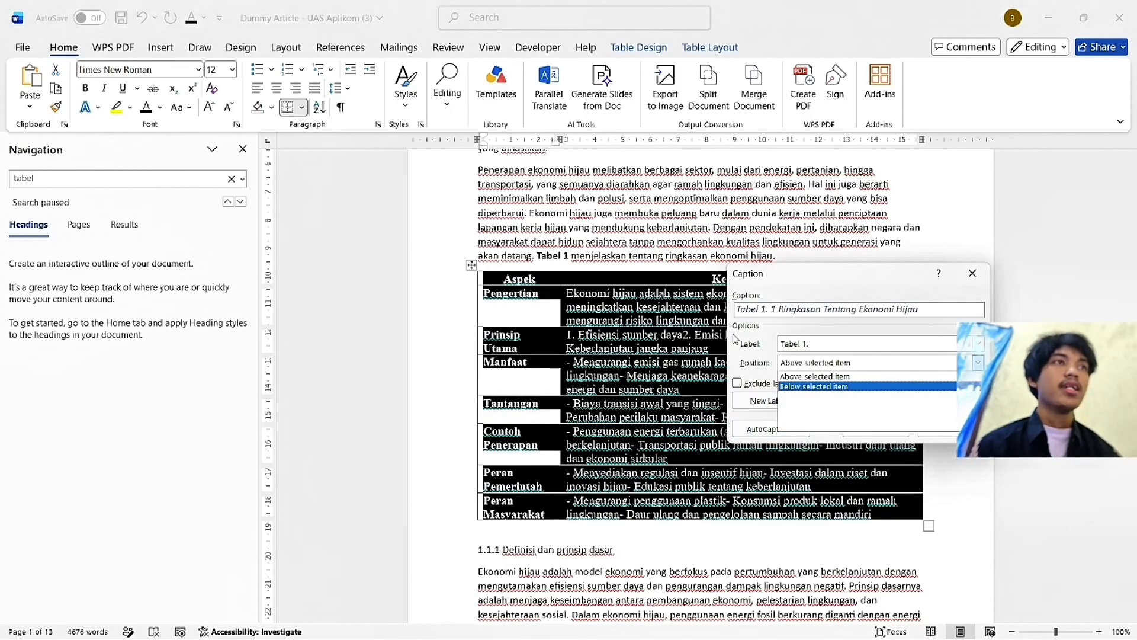
{"action": "left_click", "coordinate": [844, 377]}
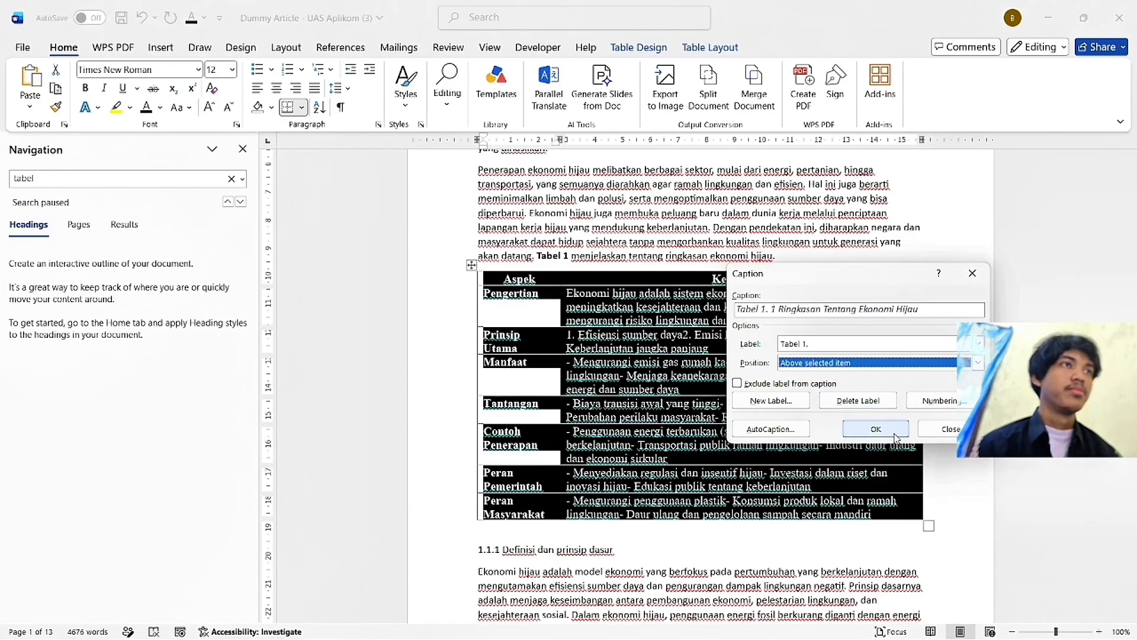
{"action": "left_click", "coordinate": [875, 429]}
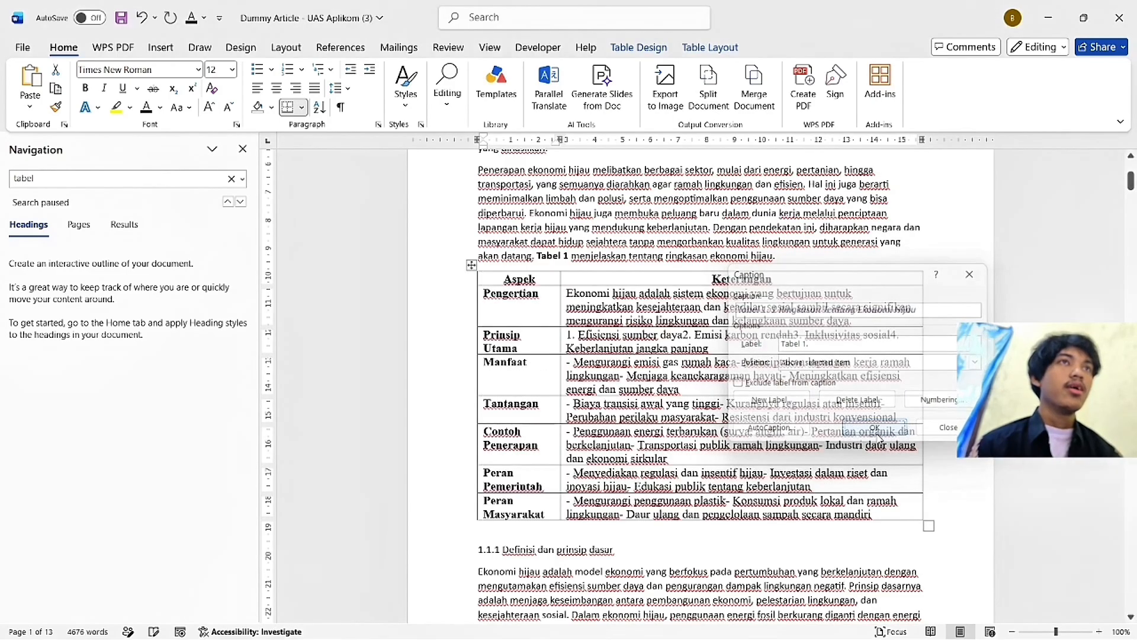
Step: Format the "Ringkasan Tentang Ekonomi Hijau" caption as non-italic Times New Roman, size 12
{"action": "triple_click", "coordinate": [646, 282]}
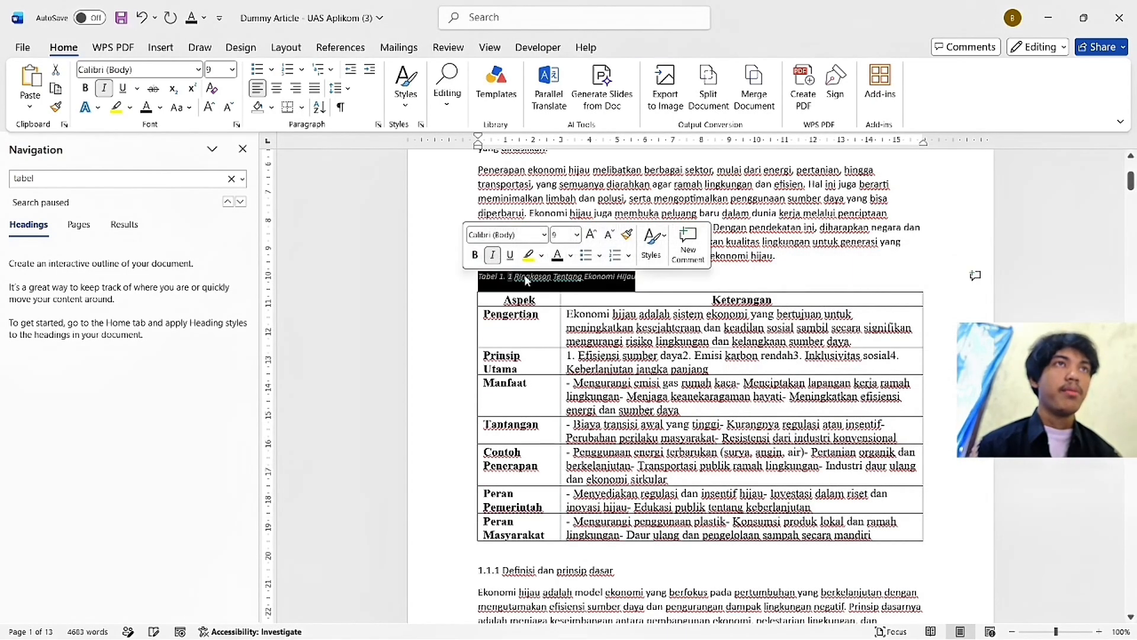
{"action": "type", "text": "Times New Roman"}
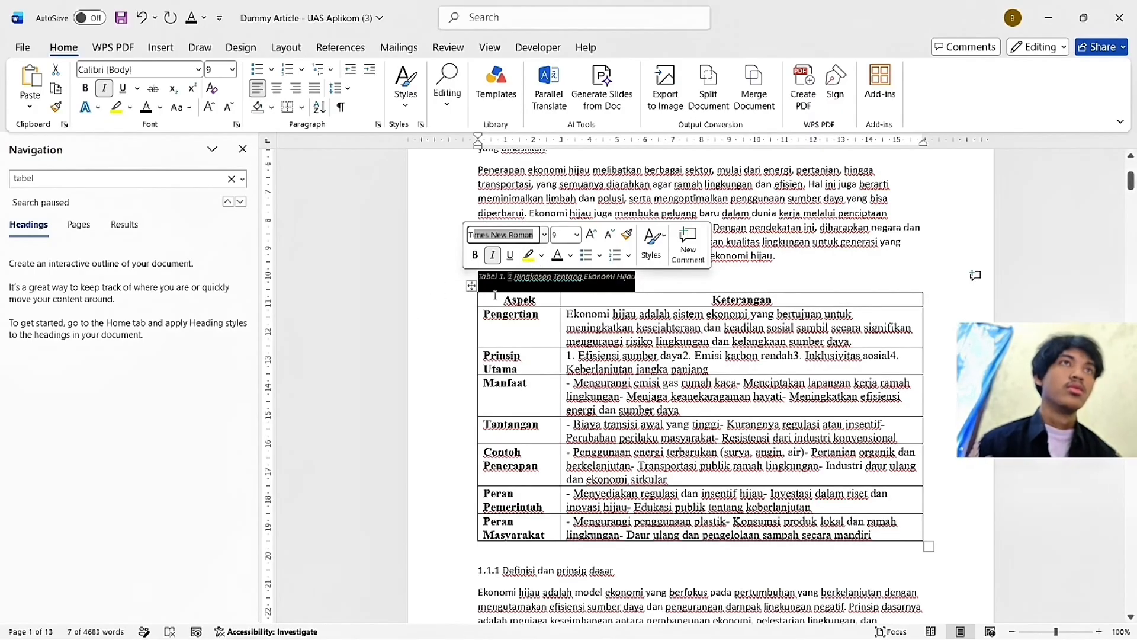
{"action": "key", "text": "Return"}
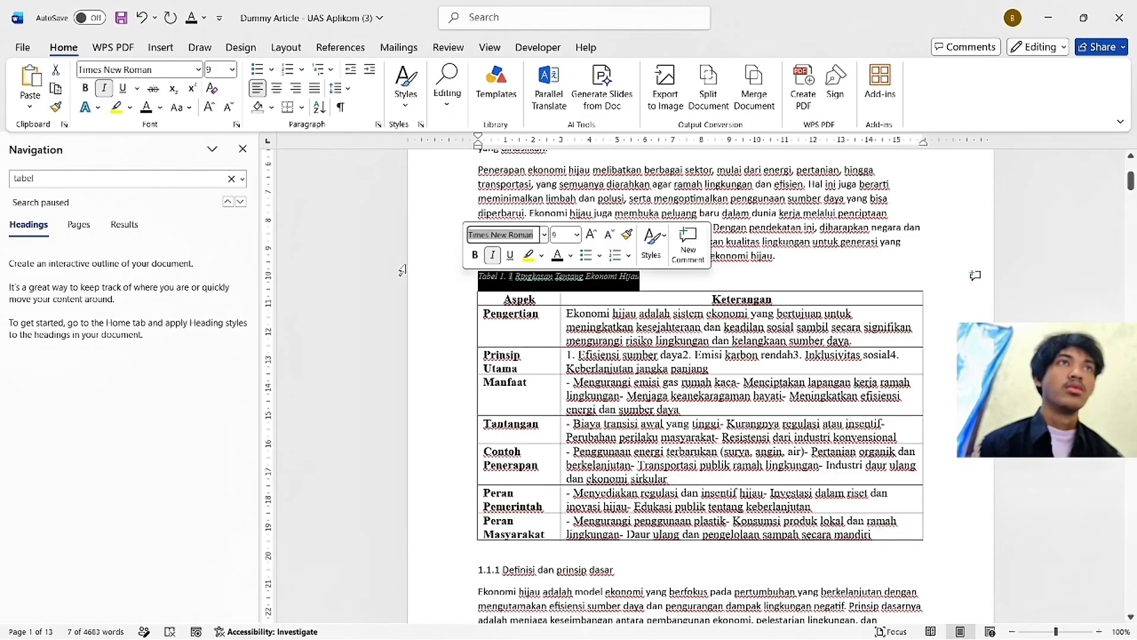
{"action": "left_click", "coordinate": [104, 89]}
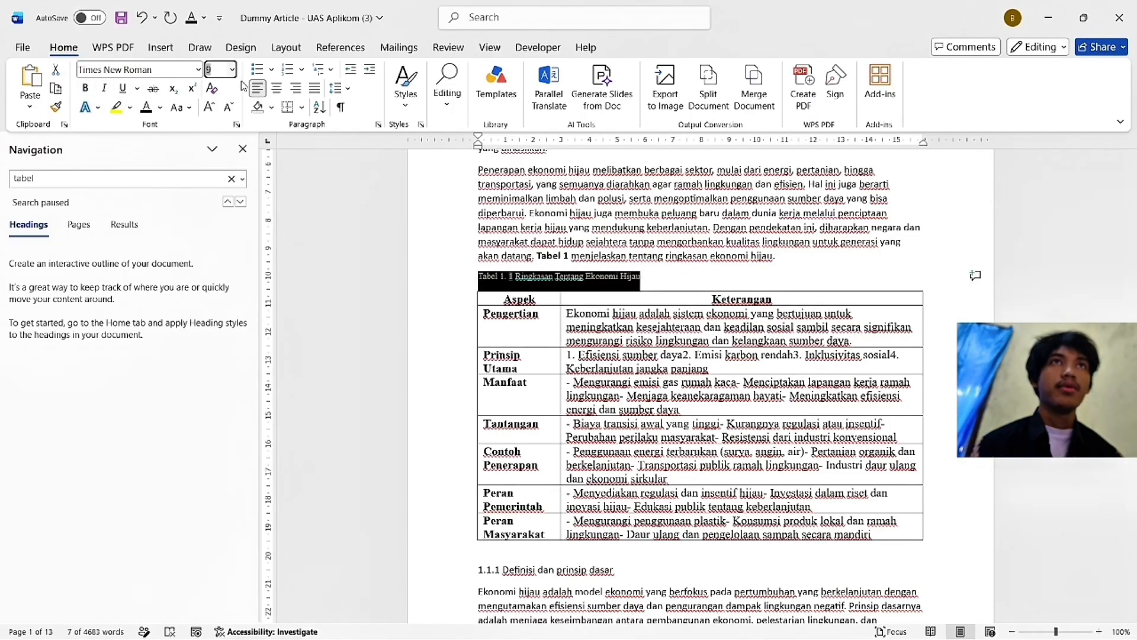
{"action": "type", "text": "12"}
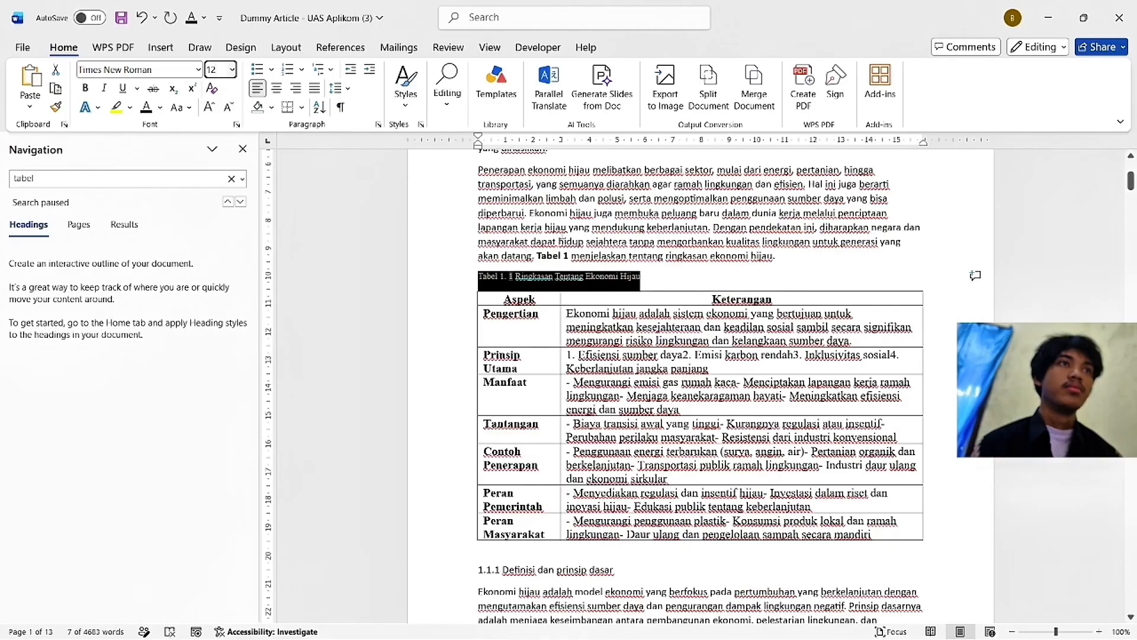
{"action": "key", "text": "Return"}
{"action": "left_click", "coordinate": [703, 302]}
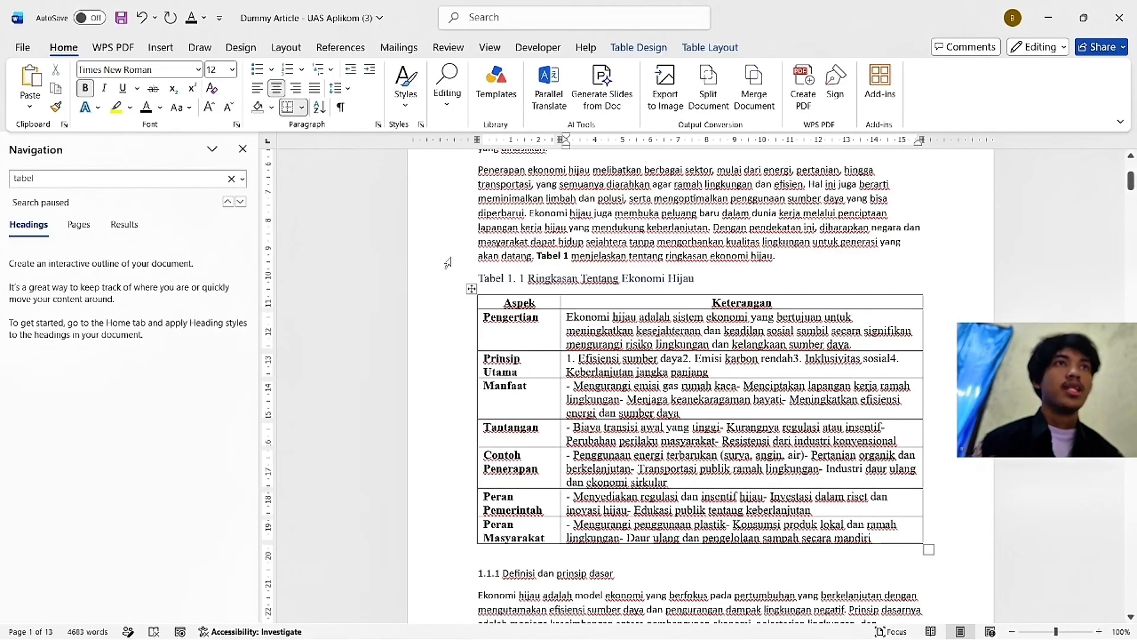
Step: Remove the space after paragraphs across the Ekonomi Hijau summary caption and its table
{"action": "left_click_drag", "start_coordinate": [474, 277], "coordinate": [710, 546]}
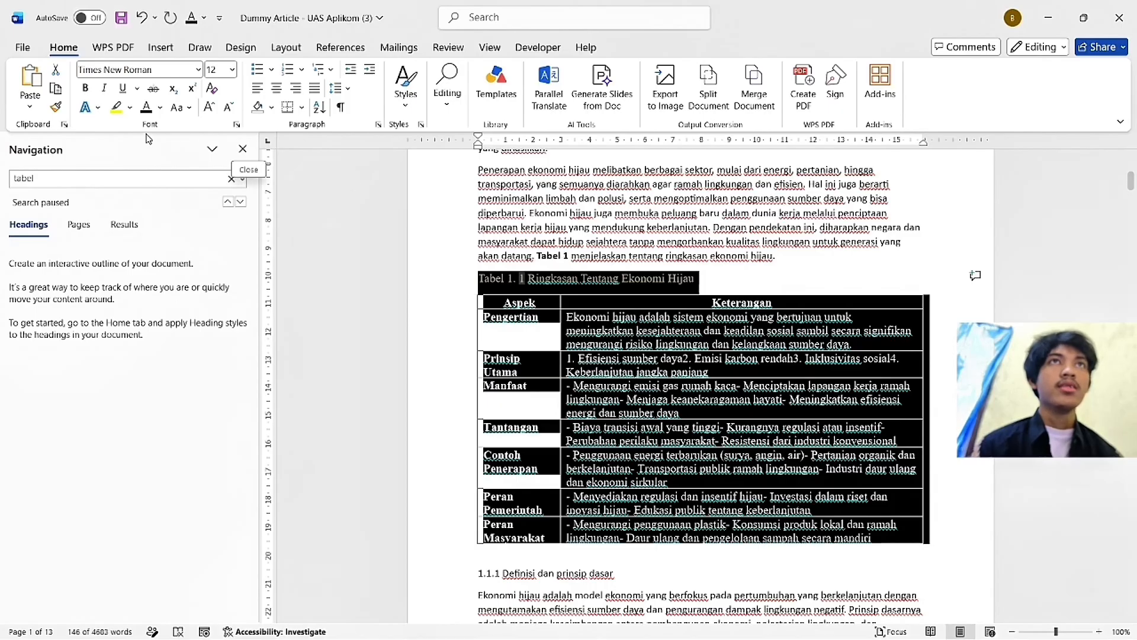
{"action": "left_click", "coordinate": [339, 88]}
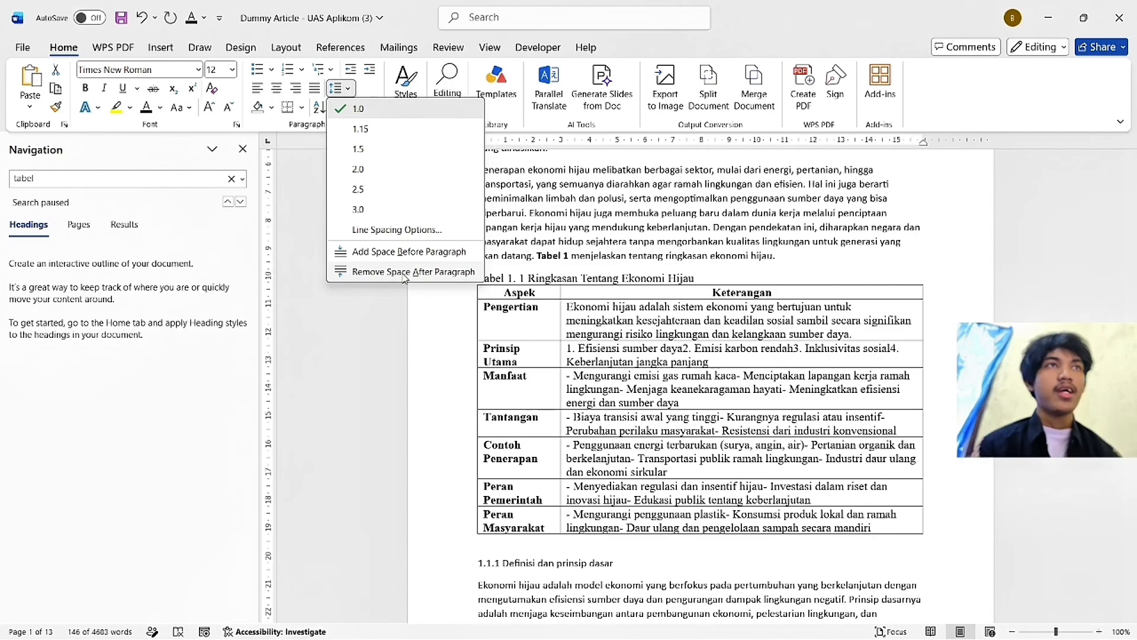
{"action": "left_click", "coordinate": [403, 272]}
{"action": "left_click", "coordinate": [476, 239]}
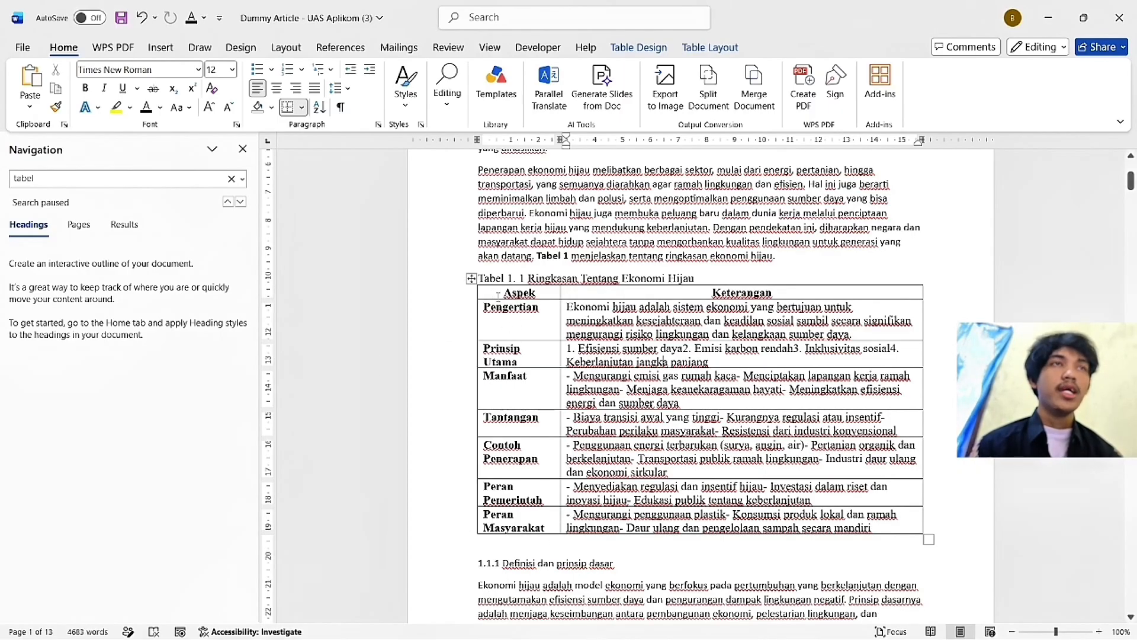
Step: Remove all borders from the Ekonomi Hijau summary table
{"action": "left_click_drag", "start_coordinate": [497, 293], "coordinate": [876, 528]}
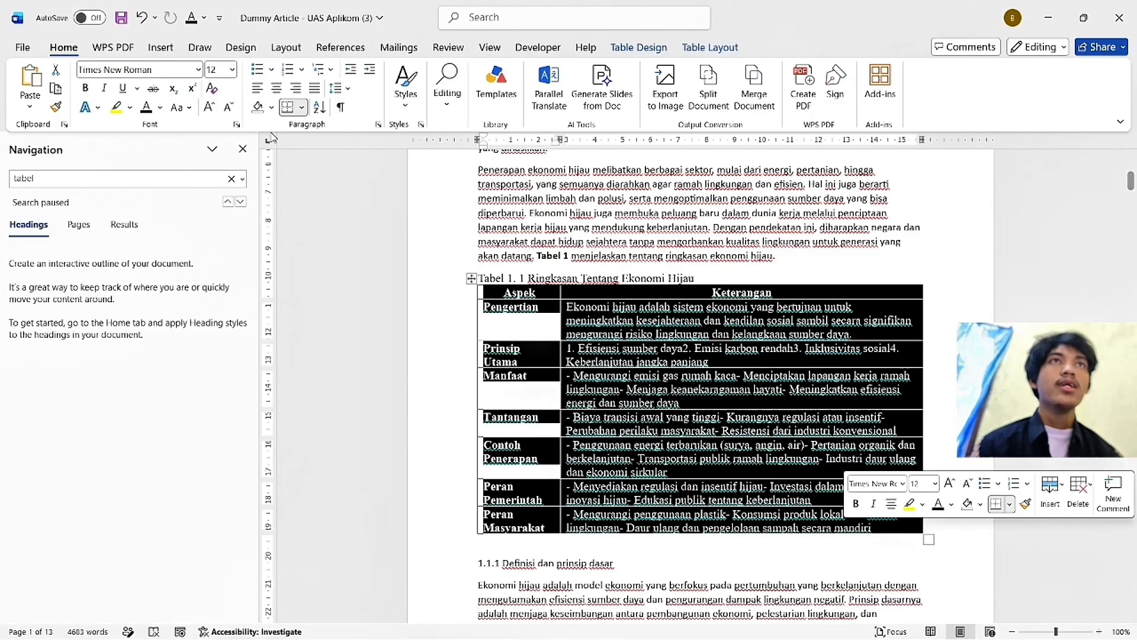
{"action": "left_click", "coordinate": [302, 107]}
{"action": "left_click", "coordinate": [397, 213]}
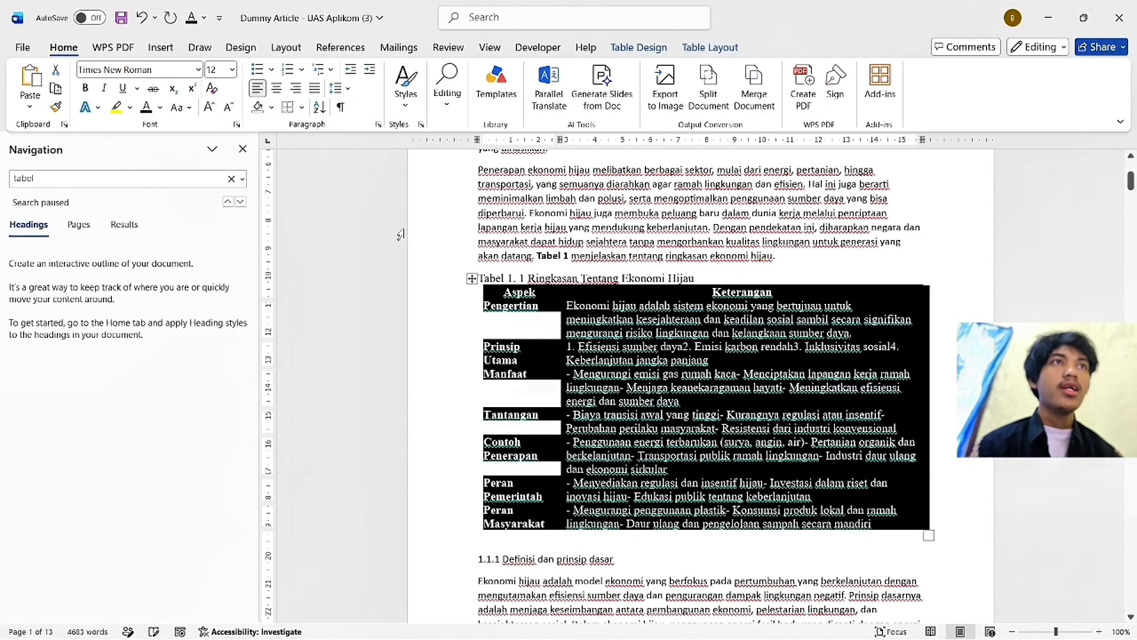
Step: Add a bottom border and a top border to the Aspek/Keterangan header row of the summary table
{"action": "left_click", "coordinate": [528, 286]}
{"action": "left_click", "coordinate": [505, 294]}
{"action": "left_click_drag", "start_coordinate": [503, 293], "coordinate": [671, 292]}
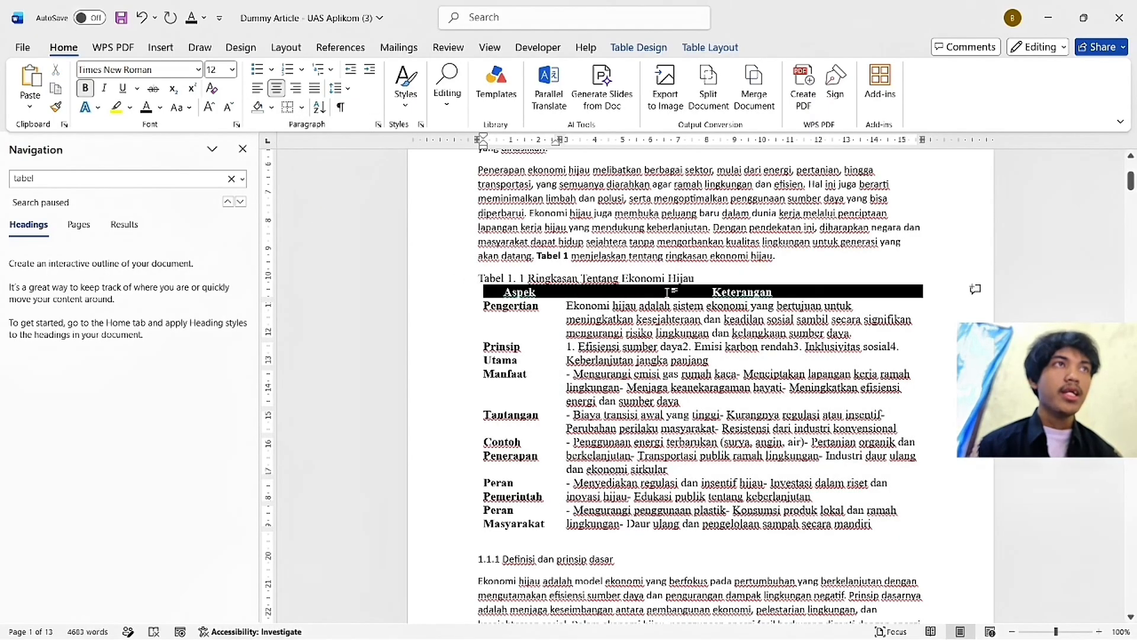
{"action": "left_click", "coordinate": [302, 106]}
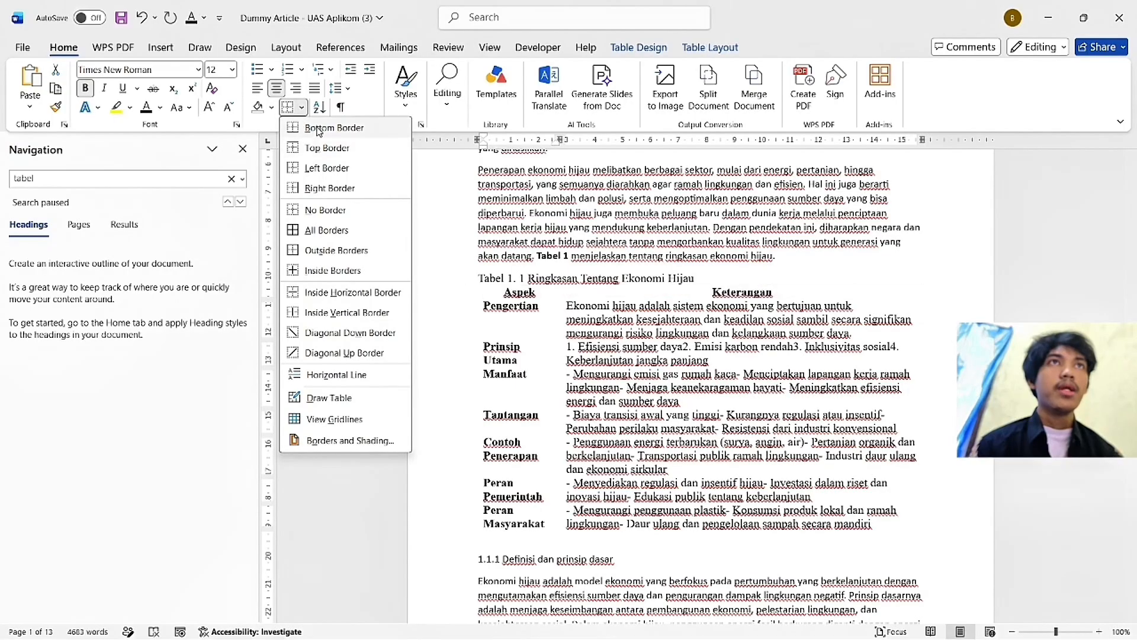
{"action": "left_click", "coordinate": [320, 128]}
{"action": "left_click", "coordinate": [302, 106]}
{"action": "left_click", "coordinate": [327, 147]}
{"action": "left_click", "coordinate": [539, 415]}
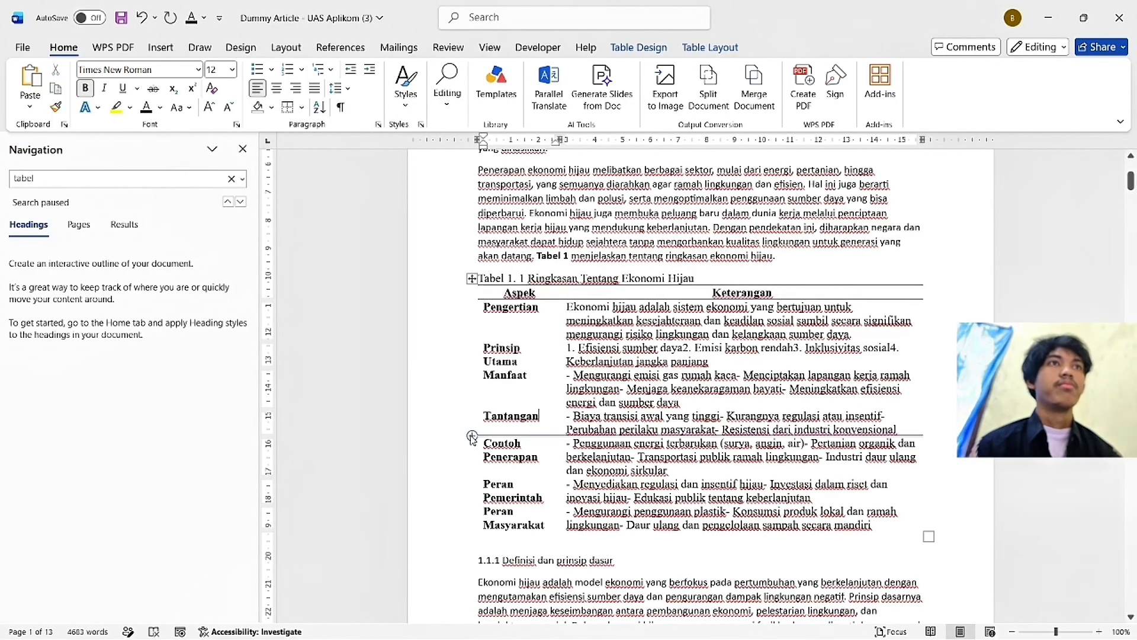
Step: Add a bottom border to the Peran Masyarakat row, the last row of the summary table
{"action": "left_click", "coordinate": [478, 513]}
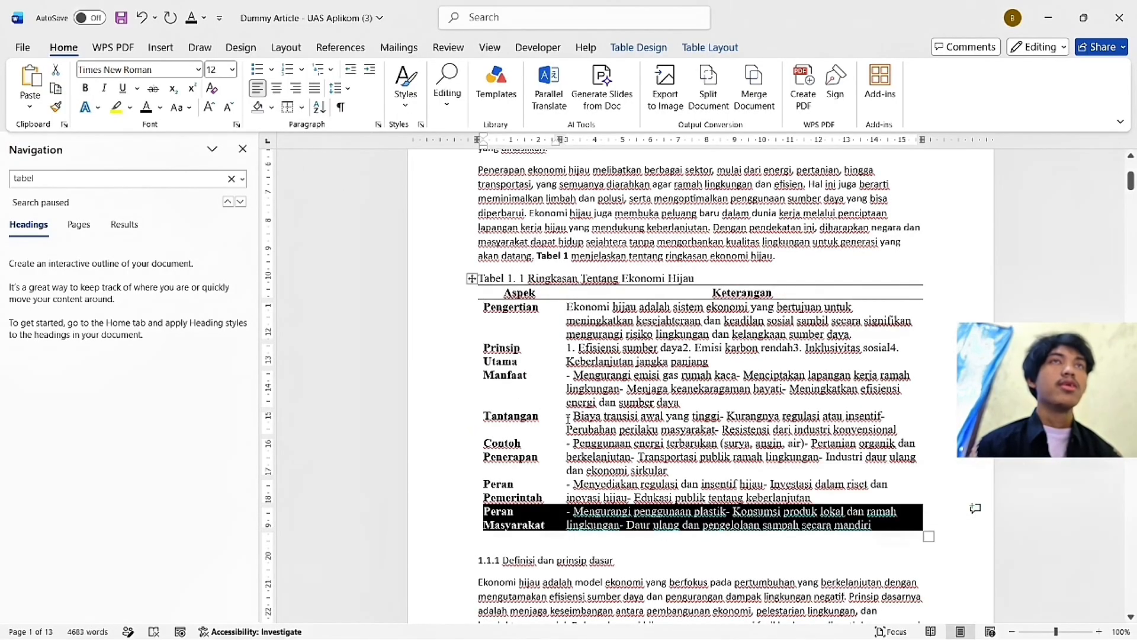
{"action": "left_click", "coordinate": [301, 109]}
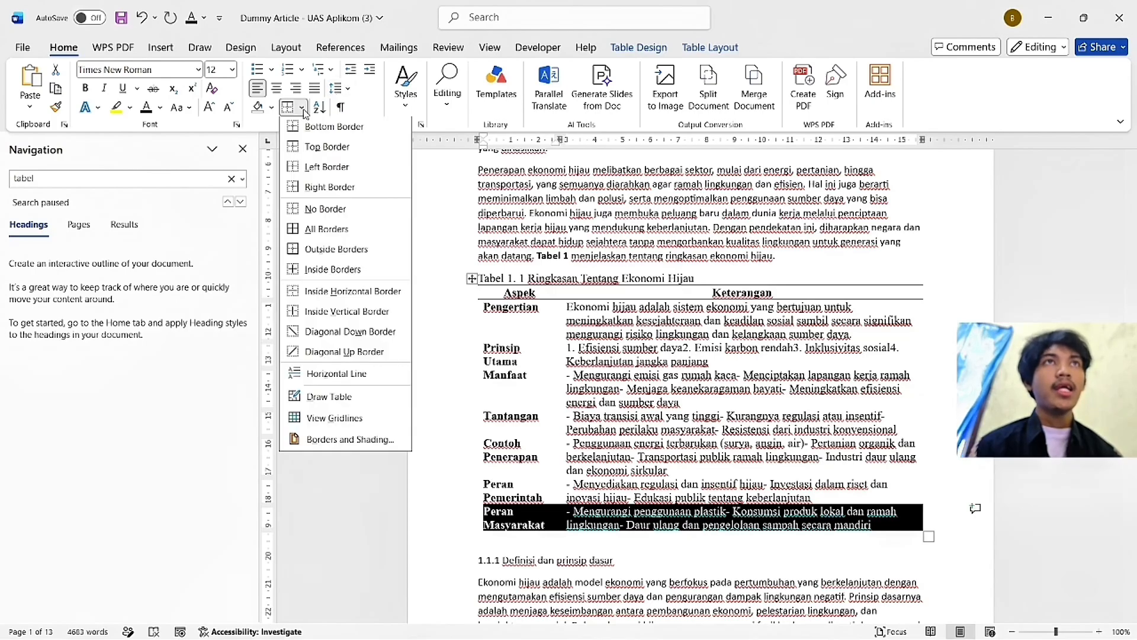
{"action": "left_click", "coordinate": [346, 126]}
{"action": "left_click", "coordinate": [530, 344]}
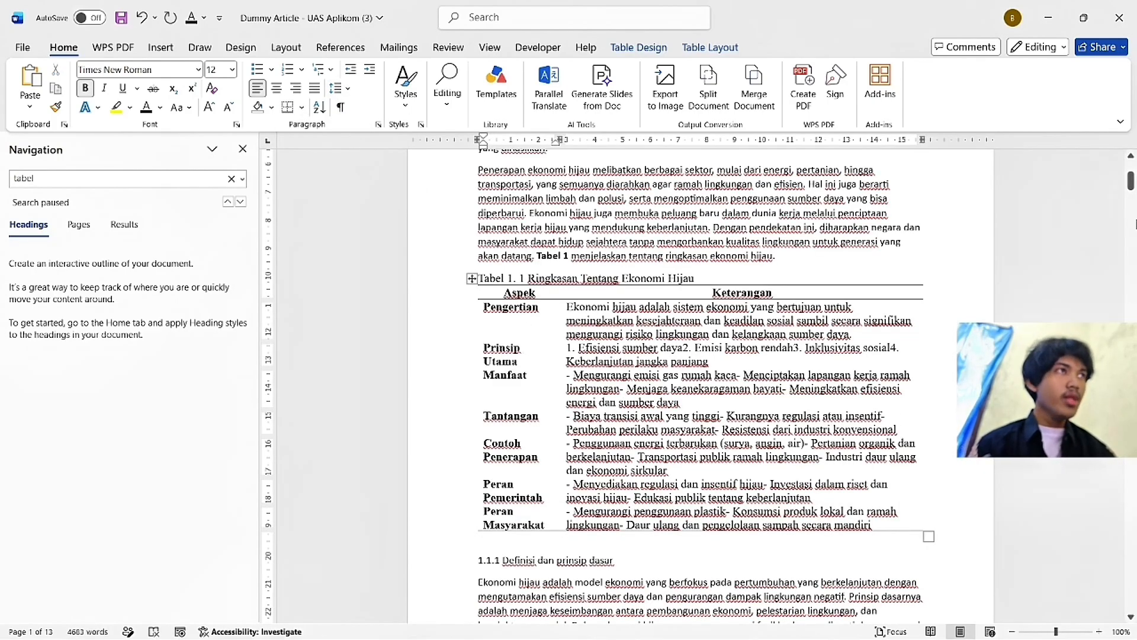
Step: Cut the "Tabel 2 Penerapan Ekonomi Hijau di Berbagai Negara" caption and its country table from the end of the document
{"action": "left_click_drag", "start_coordinate": [1129, 187], "coordinate": [1129, 613]}
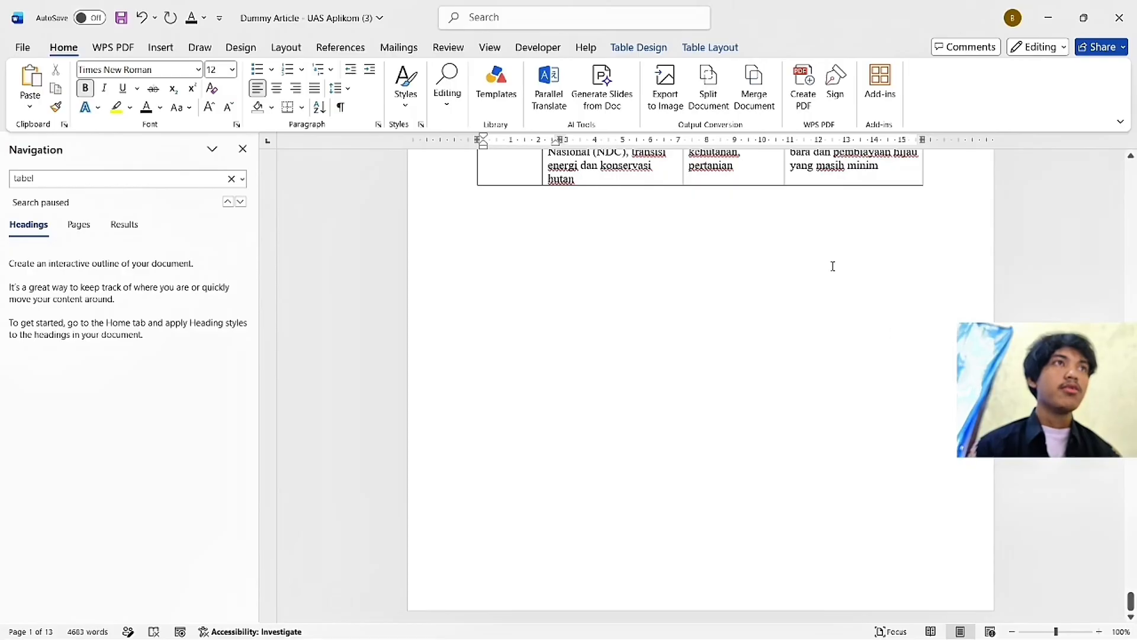
{"action": "scroll", "coordinate": [867, 359], "scroll_direction": "up", "scroll_amount": 5}
{"action": "scroll", "coordinate": [867, 359], "scroll_direction": "up", "scroll_amount": 1}
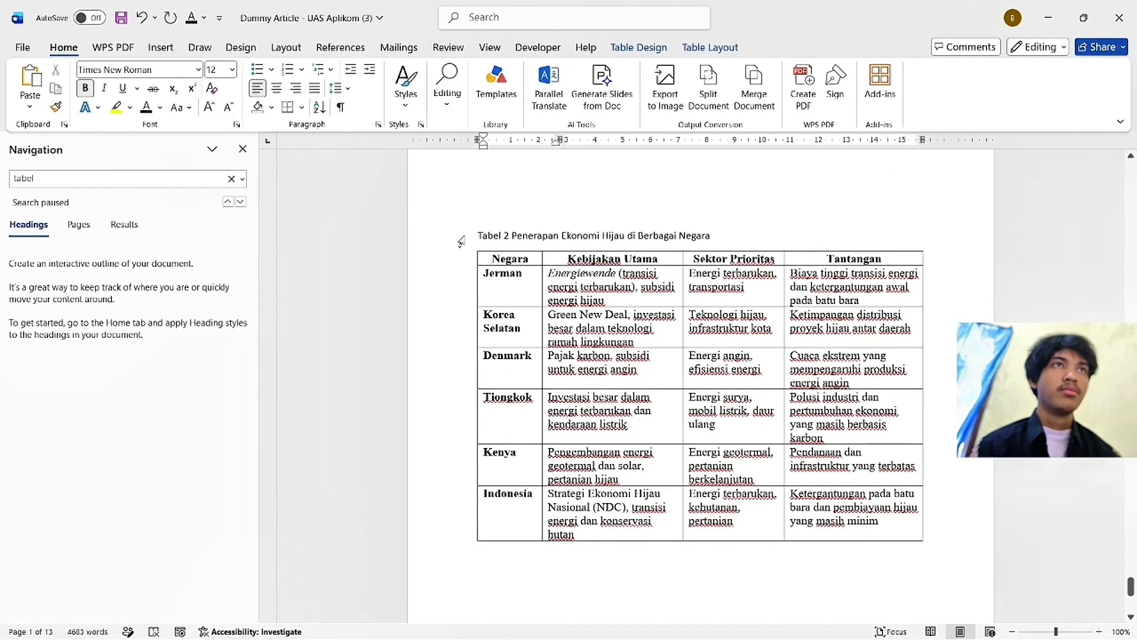
{"action": "key", "text": "shift+Down"}
{"action": "key", "text": "shift+Down"}
{"action": "key", "text": "shift+Down"}
{"action": "key", "text": "shift+Down"}
{"action": "key", "text": "shift+Down"}
{"action": "key", "text": "shift+Down"}
{"action": "key", "text": "shift+Down"}
{"action": "key", "text": "shift+Down"}
{"action": "key", "text": "shift+Down"}
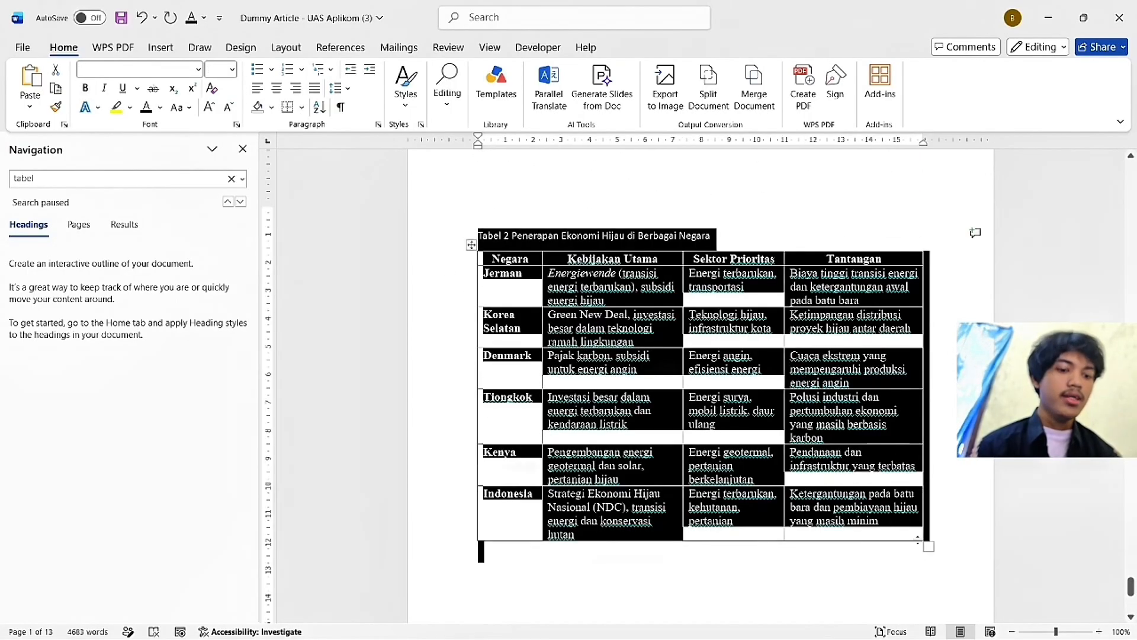
{"action": "key", "text": "Delete"}
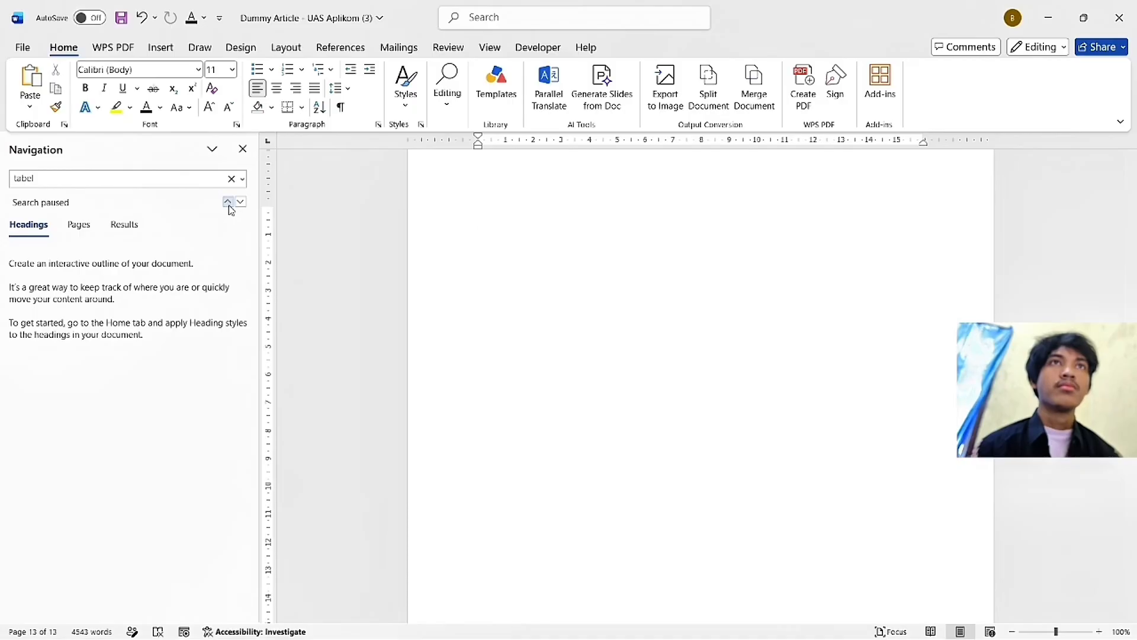
Step: Find the "tabel" match mentioning Tabel 2 and paste the cut caption and table on a new line below that paragraph
{"action": "left_click", "coordinate": [241, 202]}
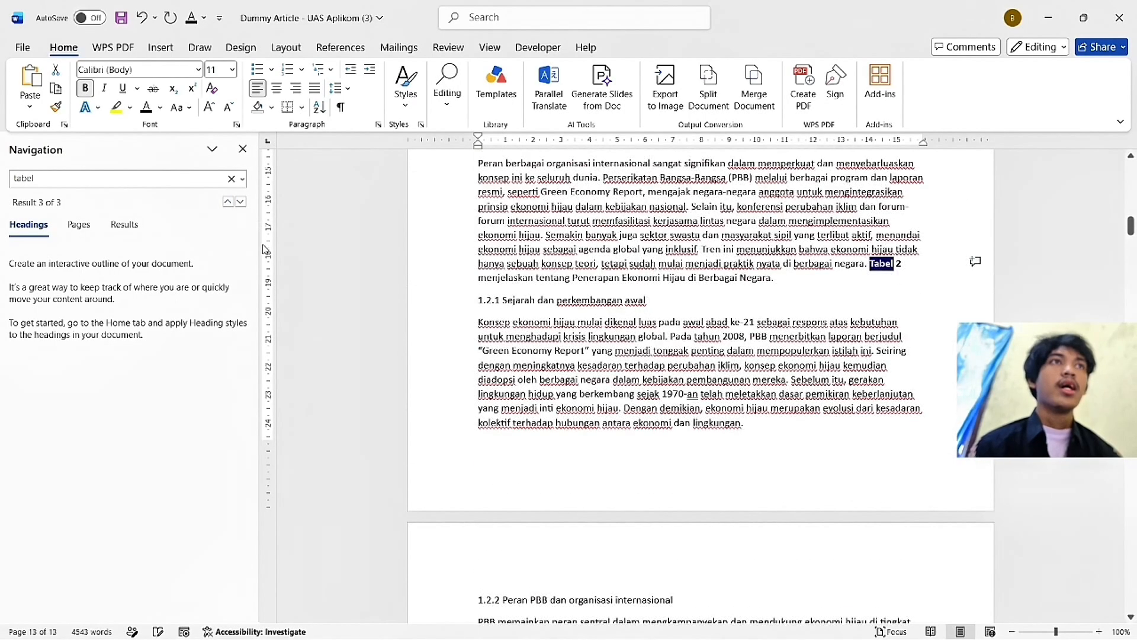
{"action": "left_click", "coordinate": [854, 289]}
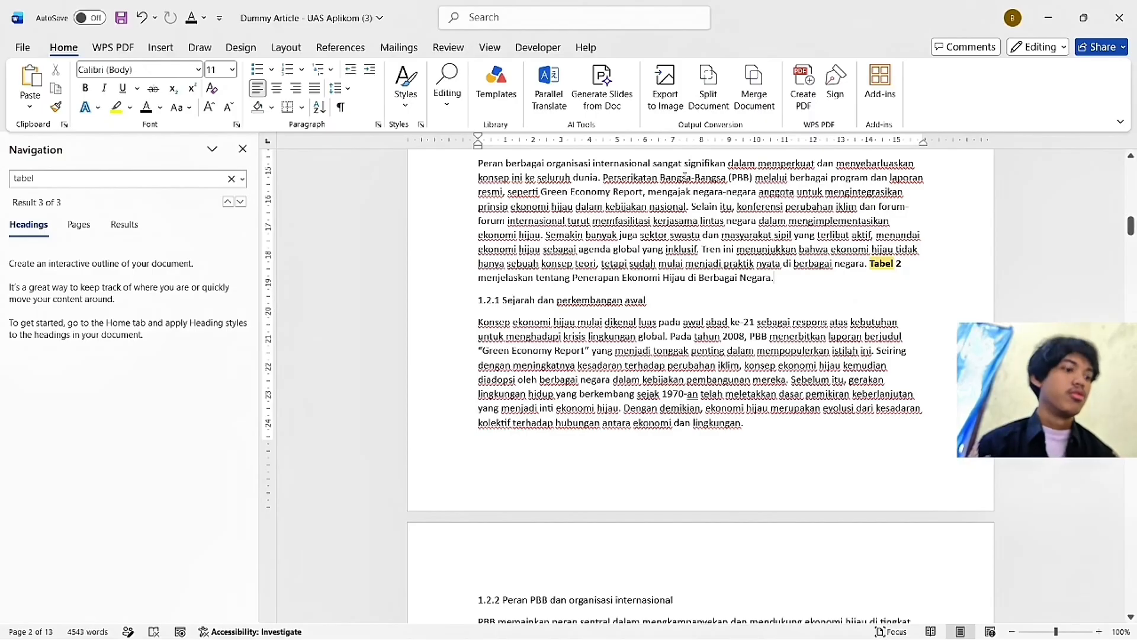
{"action": "key", "text": "Return"}
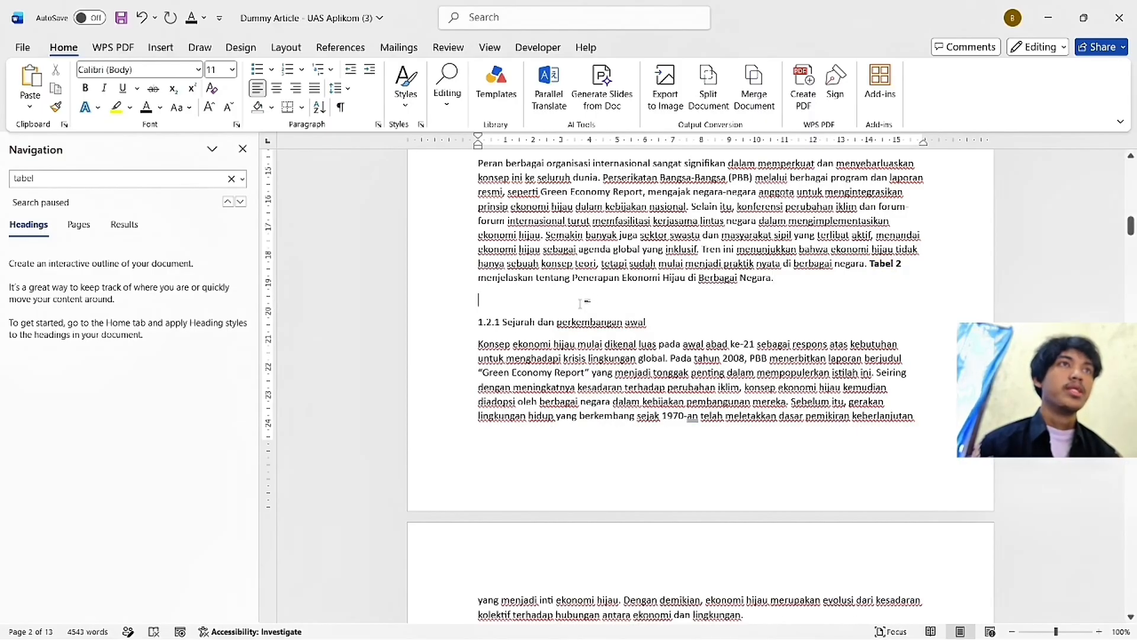
{"action": "right_click", "coordinate": [580, 303]}
{"action": "left_click", "coordinate": [611, 400]}
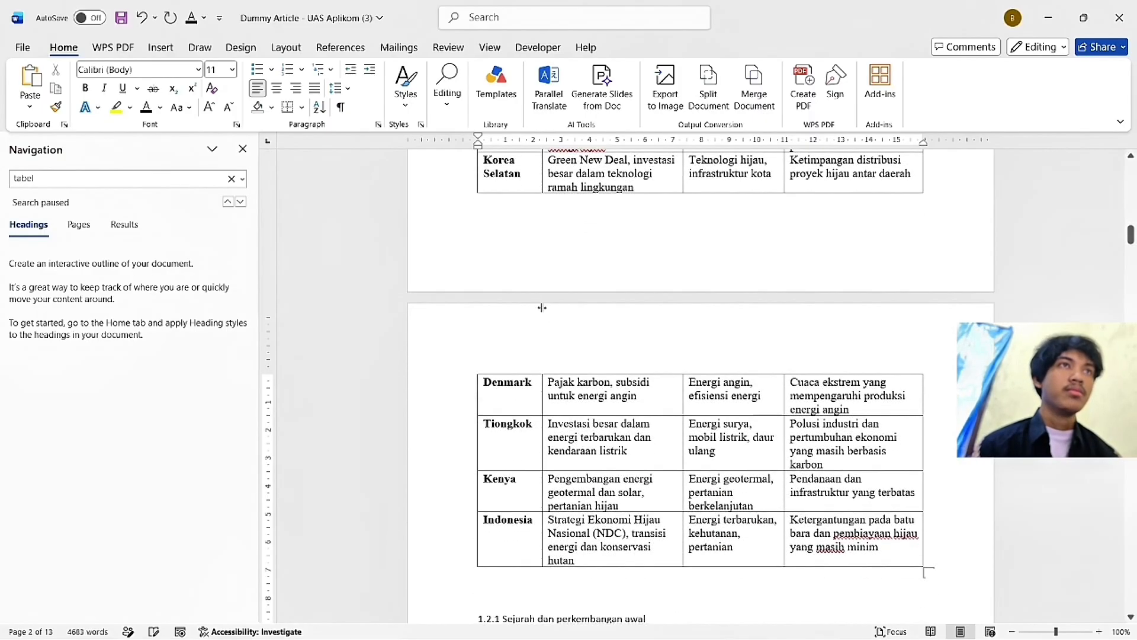
Step: Delete the manual "Tabel 2" prefix, then copy the remaining "Penerapan Ekonomi Hijau di Berbagai Negara" text and remove it above the table
{"action": "scroll", "coordinate": [542, 308], "scroll_direction": "up", "scroll_amount": 9}
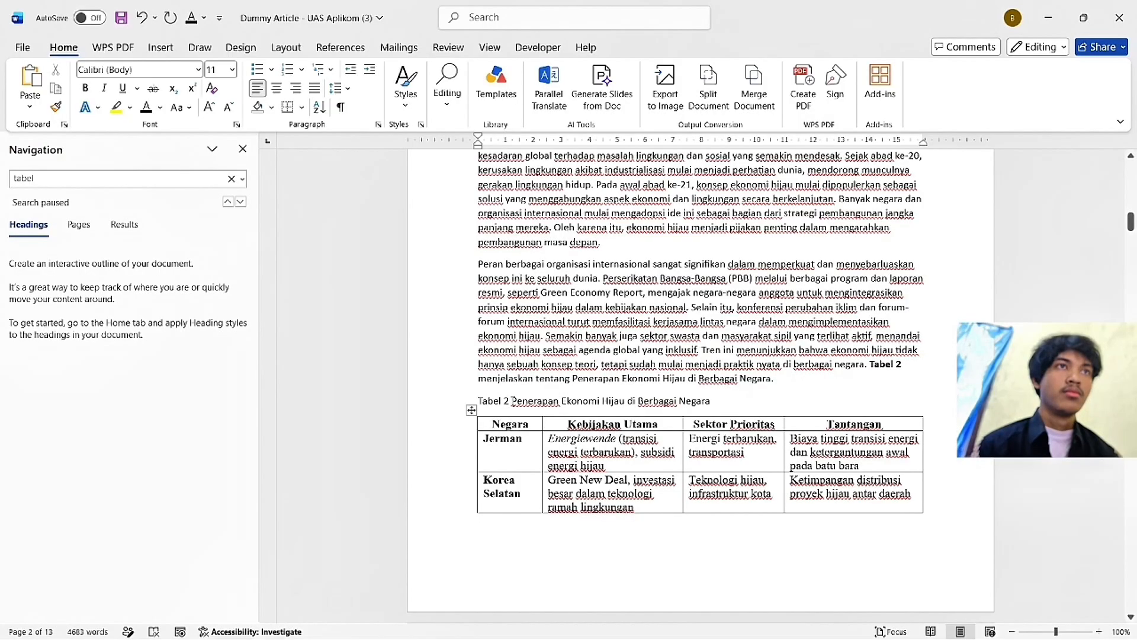
{"action": "left_click_drag", "start_coordinate": [513, 400], "coordinate": [478, 401]}
{"action": "key", "text": "BackSpace"}
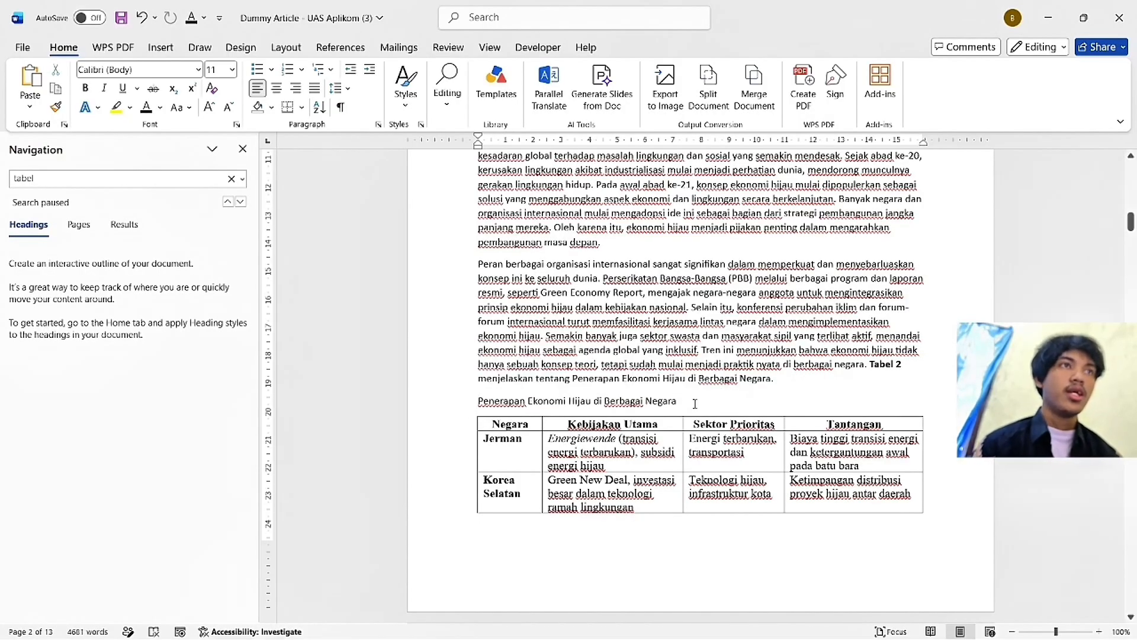
{"action": "left_click_drag", "start_coordinate": [694, 403], "coordinate": [473, 400]}
{"action": "key", "text": "ctrl+c"}
{"action": "key", "text": "BackSpace"}
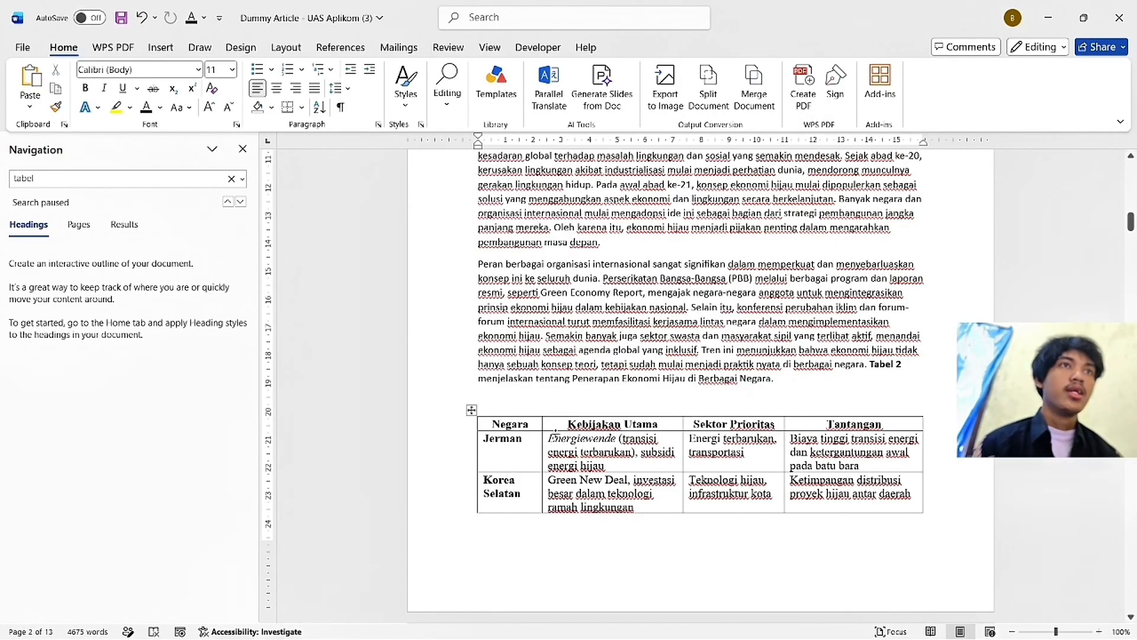
Step: Insert a caption above the whole country table with label "Tabel 1." and the copied text "Penerapan Ekonomi Hijau di Berbagai Negara"
{"action": "scroll", "coordinate": [556, 431], "scroll_direction": "down", "scroll_amount": 4}
{"action": "left_click", "coordinate": [472, 267]}
{"action": "right_click", "coordinate": [588, 350]}
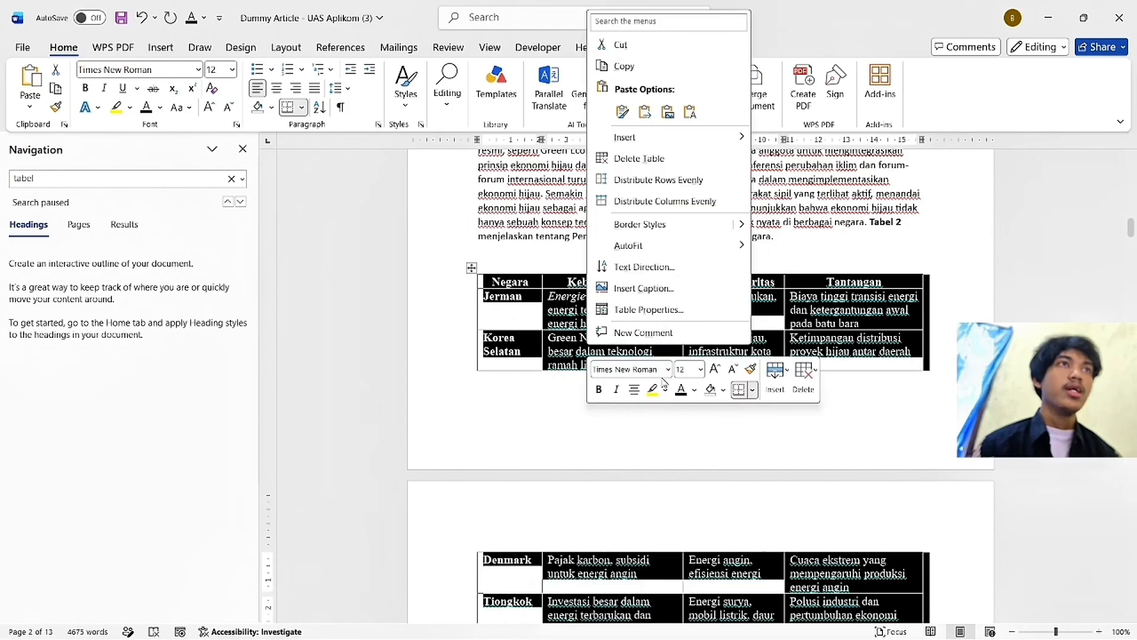
{"action": "left_click", "coordinate": [643, 287]}
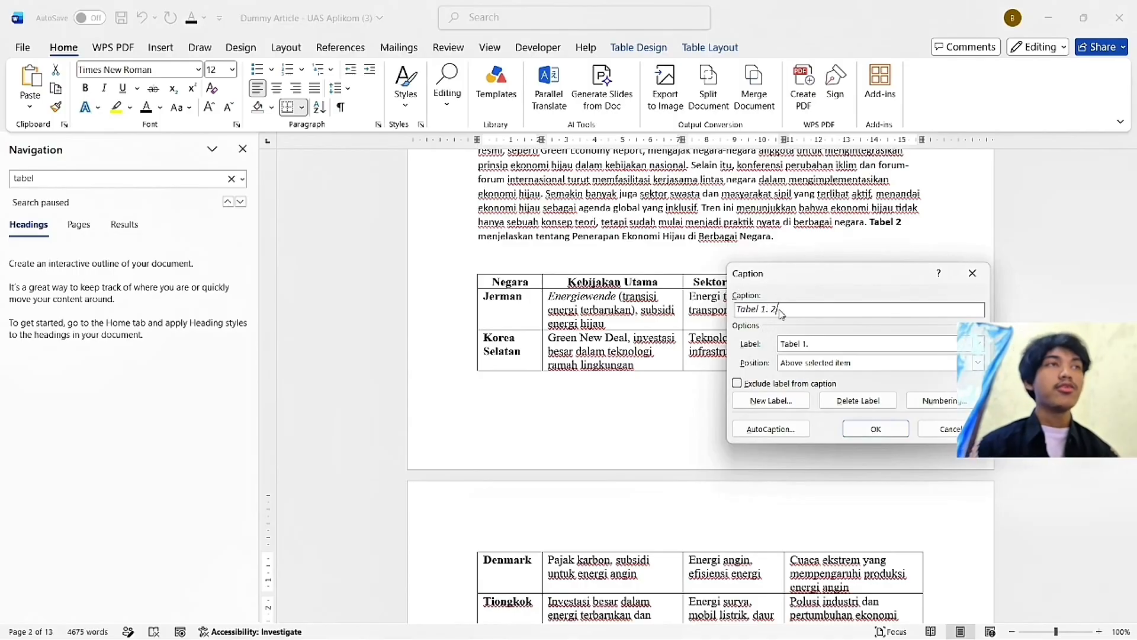
{"action": "key", "text": "ctrl+v"}
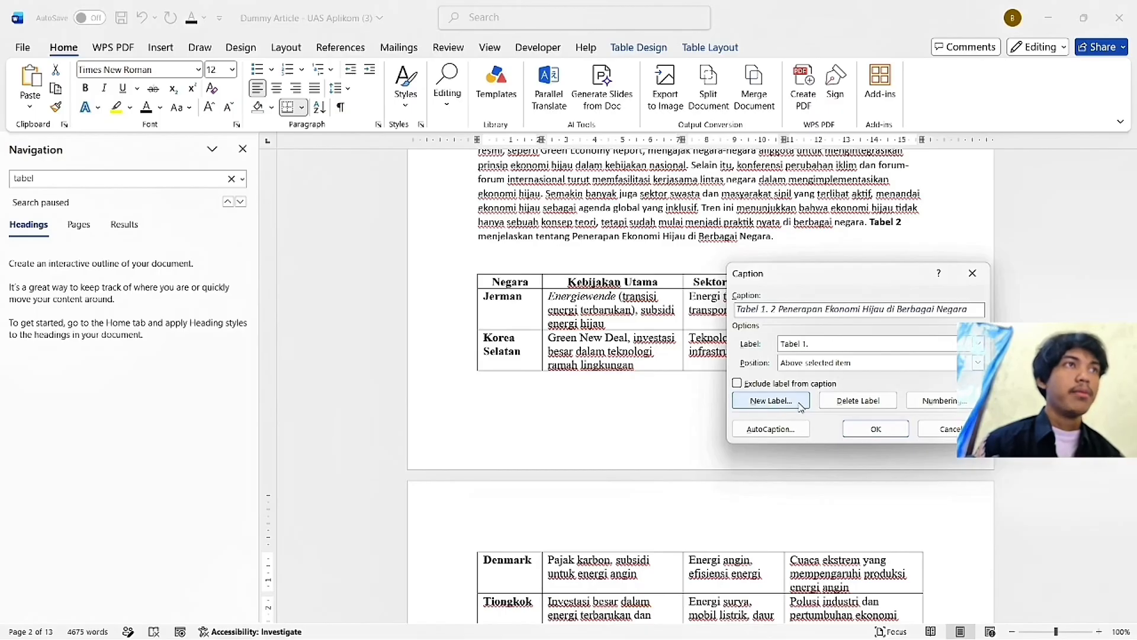
{"action": "left_click", "coordinate": [899, 436]}
Step: Format the "Penerapan Ekonomi Hijau di Berbagai Negara" caption as non-italic Times New Roman, size 12
{"action": "left_click", "coordinate": [462, 278]}
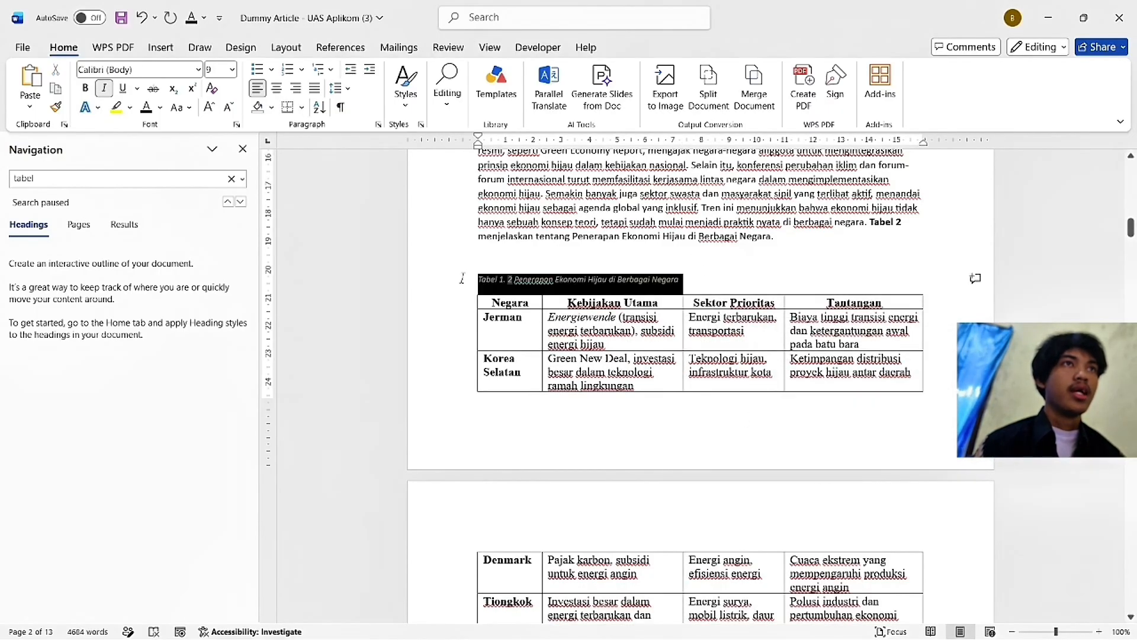
{"action": "left_click", "coordinate": [491, 253]}
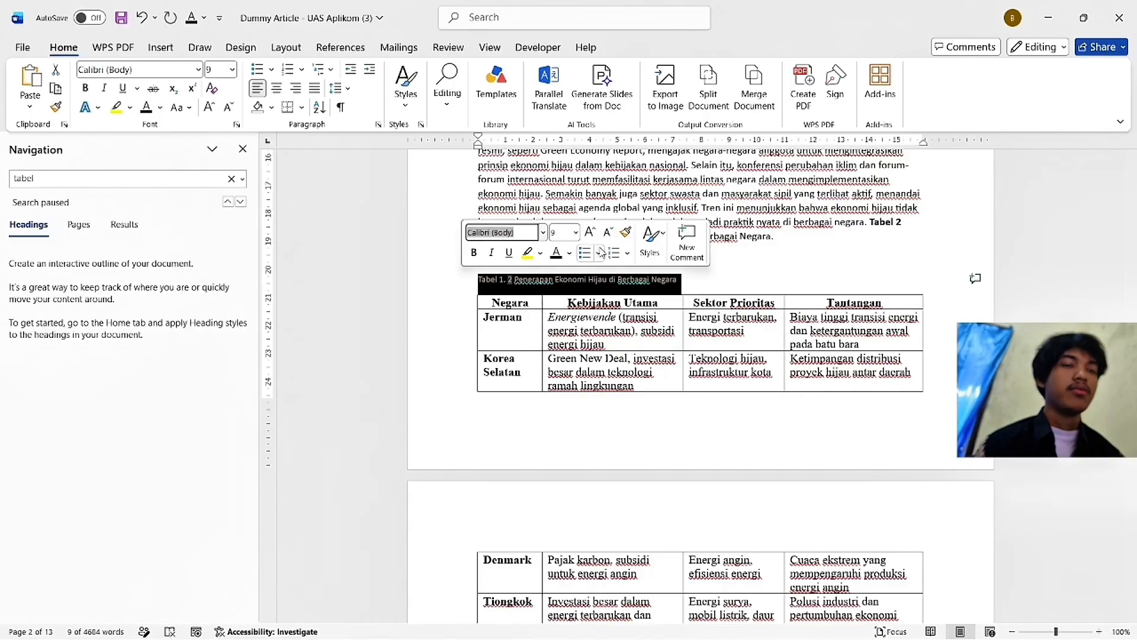
{"action": "type", "text": "Times New Roman"}
{"action": "key", "text": "Tab"}
{"action": "type", "text": "12"}
{"action": "key", "text": "Return"}
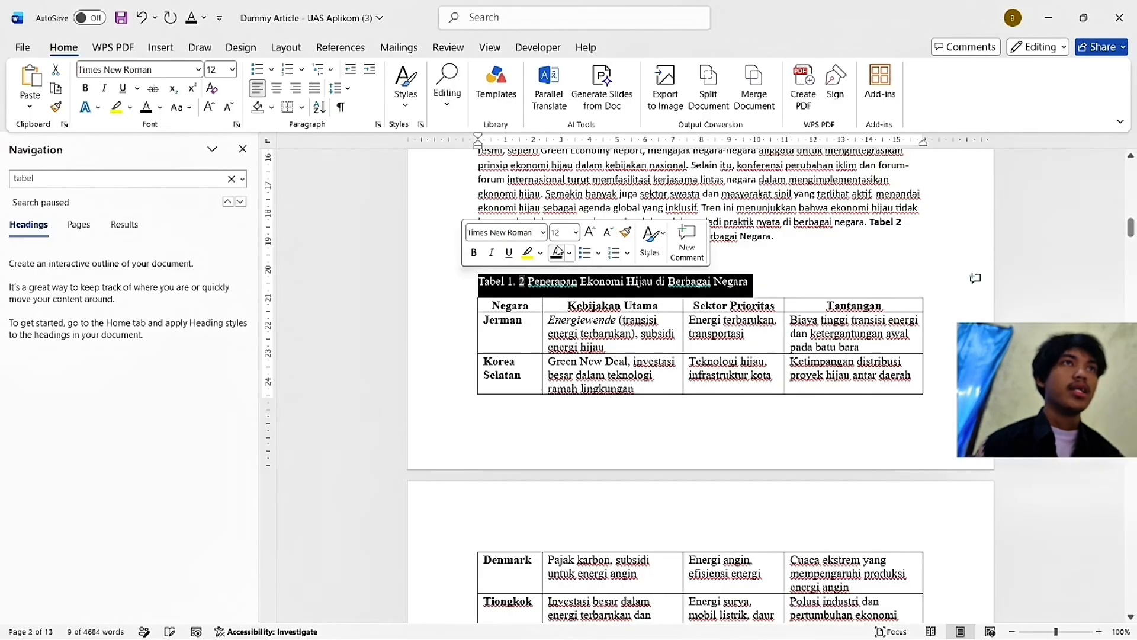
{"action": "left_click", "coordinate": [476, 279]}
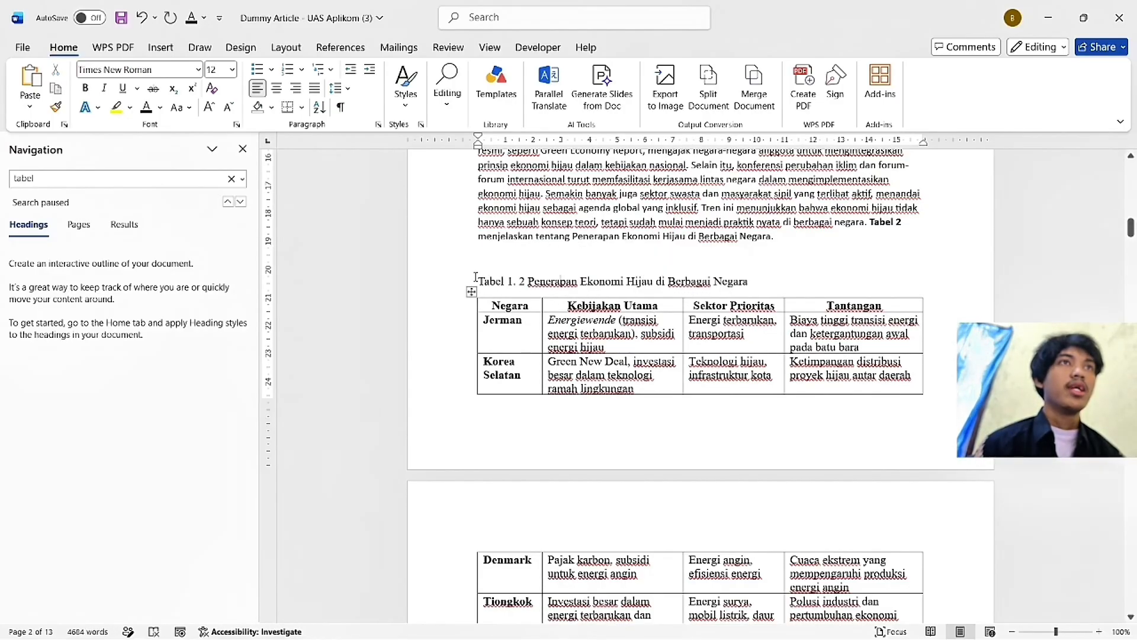
Step: Remove the space after the paragraph for the country table's caption and header row
{"action": "left_click_drag", "start_coordinate": [476, 279], "coordinate": [876, 305]}
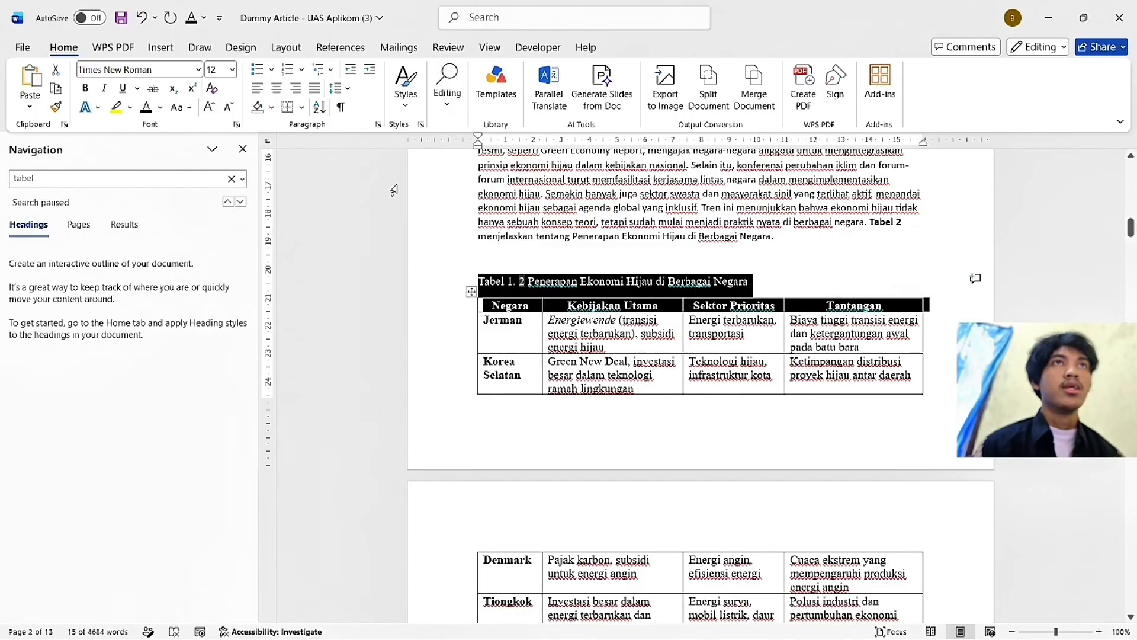
{"action": "left_click", "coordinate": [340, 88]}
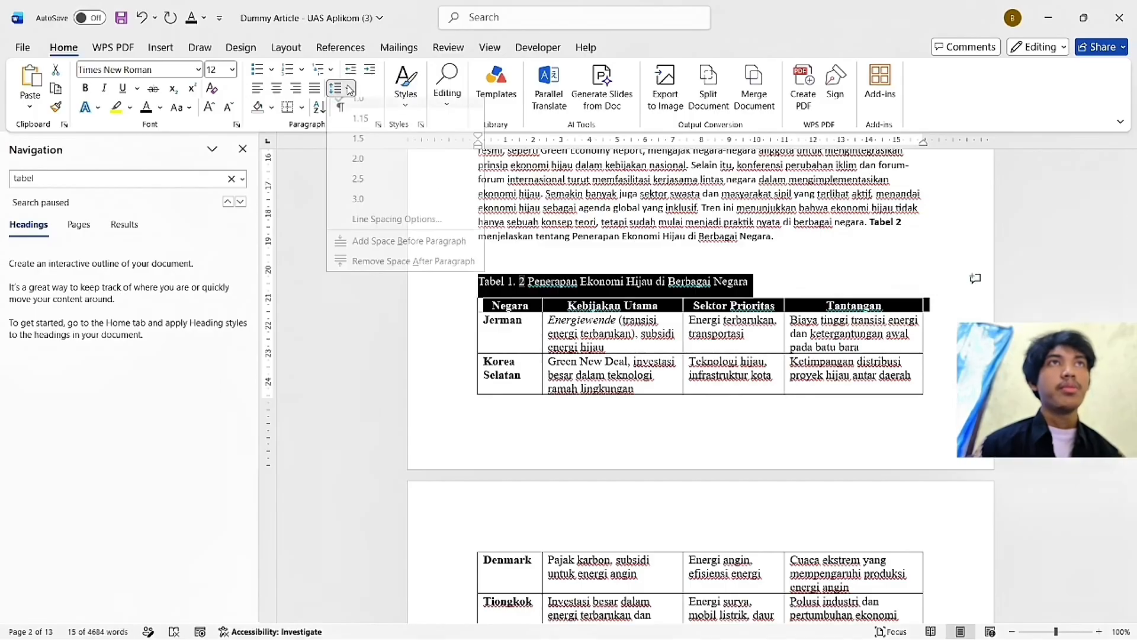
{"action": "left_click", "coordinate": [421, 270]}
Step: Delete the space before the automatic number in both table captions so they read "Tabel 1.2" and "Tabel 1.1"
{"action": "left_click", "coordinate": [526, 282]}
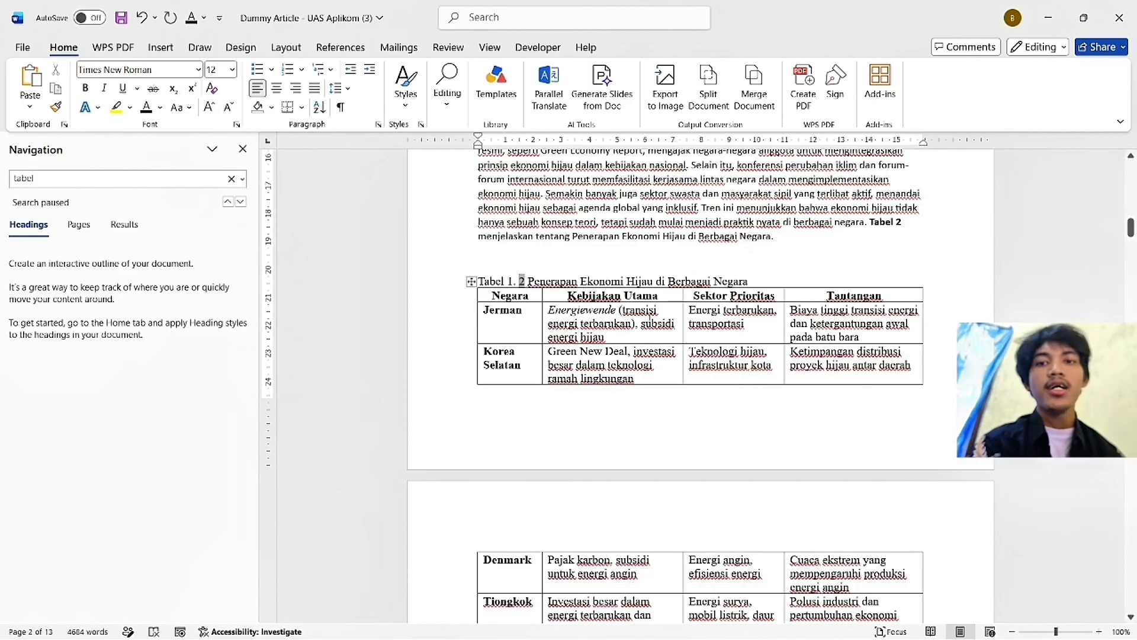
{"action": "key", "text": "BackSpace"}
{"action": "scroll", "coordinate": [258, 199], "scroll_direction": "up", "scroll_amount": 1}
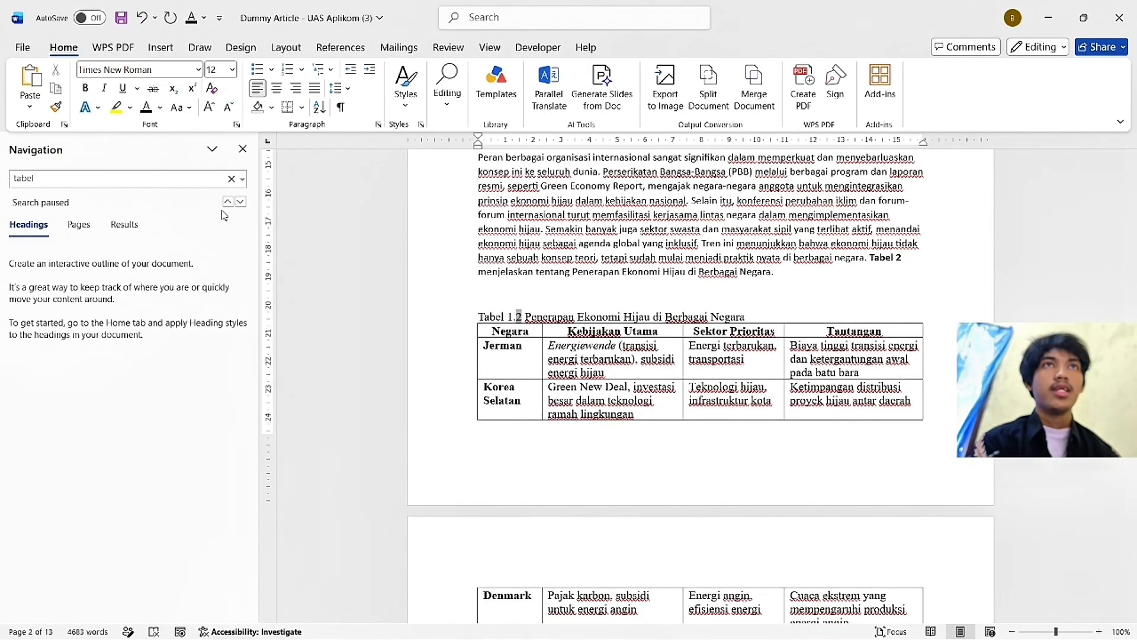
{"action": "left_click", "coordinate": [227, 202]}
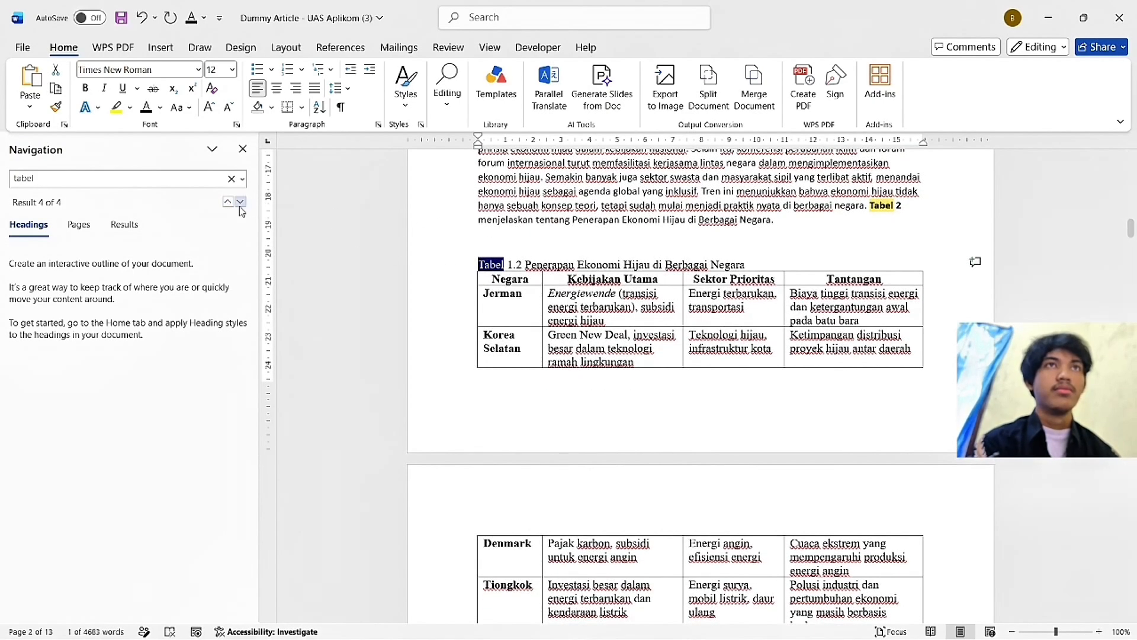
{"action": "left_click", "coordinate": [227, 202]}
{"action": "left_click", "coordinate": [227, 202]}
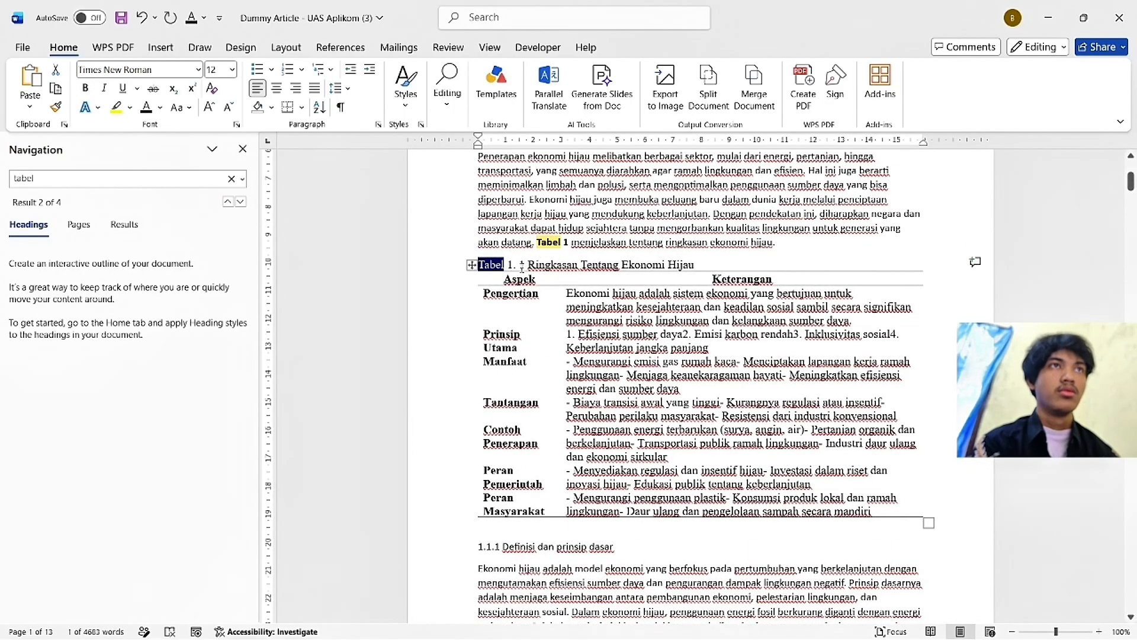
{"action": "left_click", "coordinate": [521, 266]}
{"action": "key", "text": "BackSpace"}
Step: Find the "gambar" captions and delete the space before the automatic number so they read "Gambar 1.1" and "Gambar 1.2"
{"action": "left_click", "coordinate": [150, 179]}
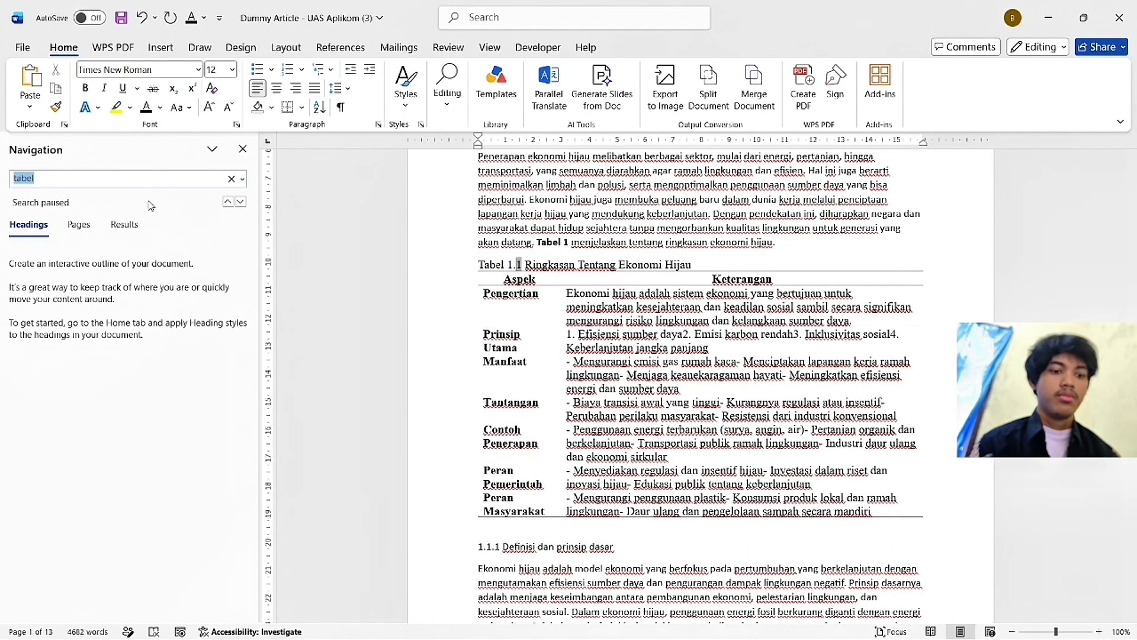
{"action": "type", "text": "gambar"}
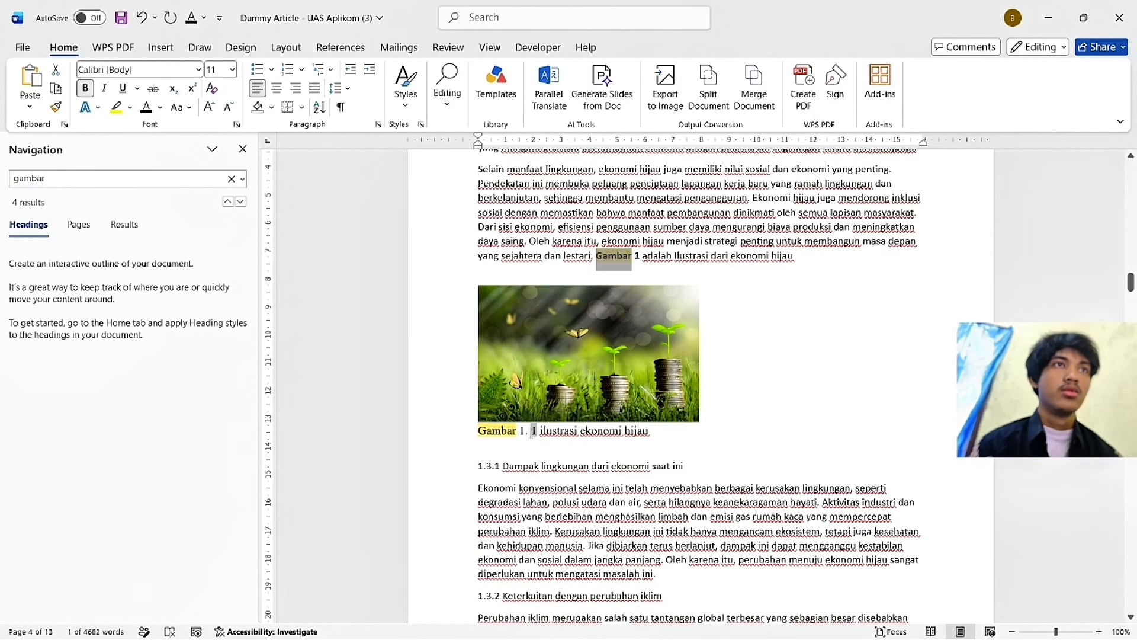
{"action": "left_click", "coordinate": [531, 430]}
{"action": "key", "text": "BackSpace"}
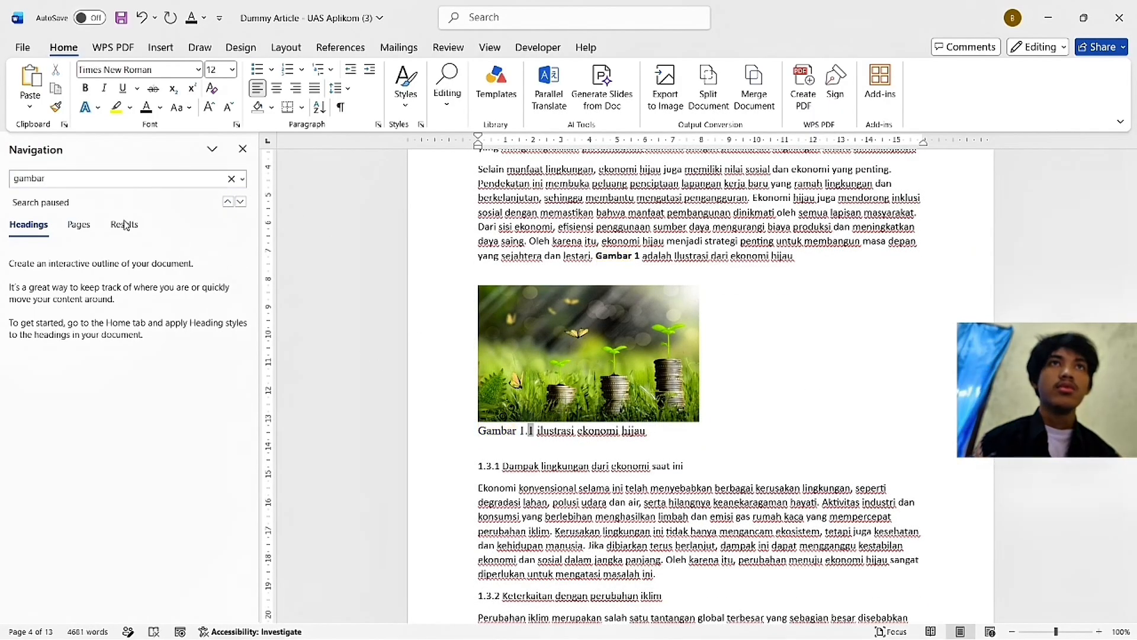
{"action": "left_click", "coordinate": [240, 201]}
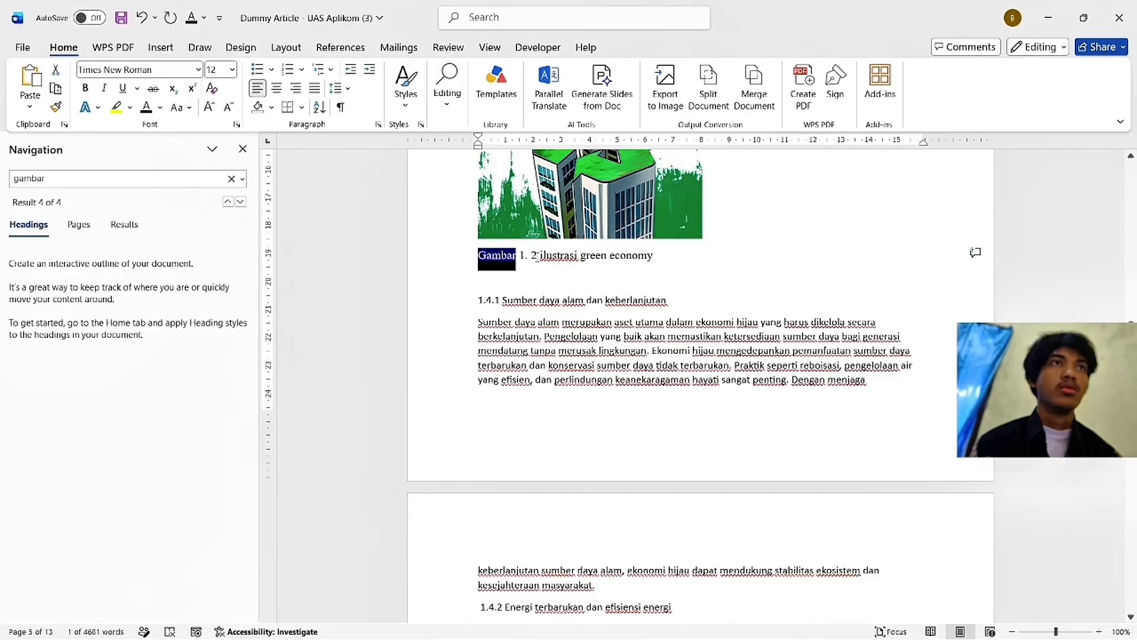
{"action": "left_click", "coordinate": [531, 255]}
{"action": "key", "text": "BackSpace"}
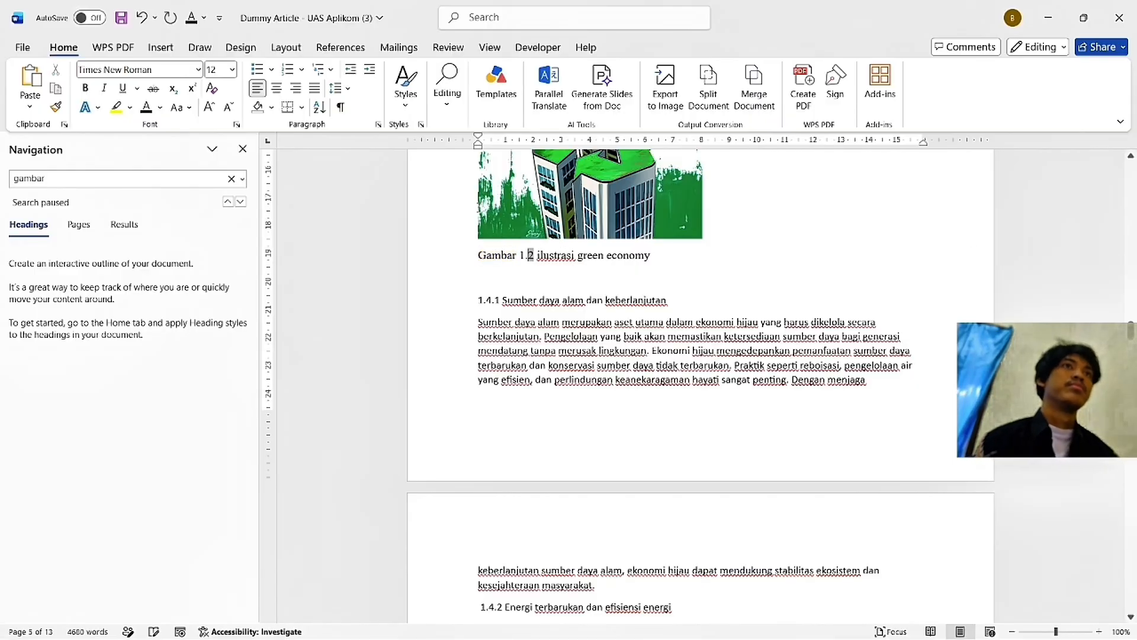
Step: Switch to the UAS_Aplikom assignment document and review the "Instruksi Editing dan Layouting" list, highlighting the caption requirement in item 1
{"action": "scroll", "coordinate": [785, 344], "scroll_direction": "down", "scroll_amount": 1}
{"action": "left_click_drag", "start_coordinate": [1131, 334], "coordinate": [1135, 592]}
{"action": "key", "text": "alt+Tab"}
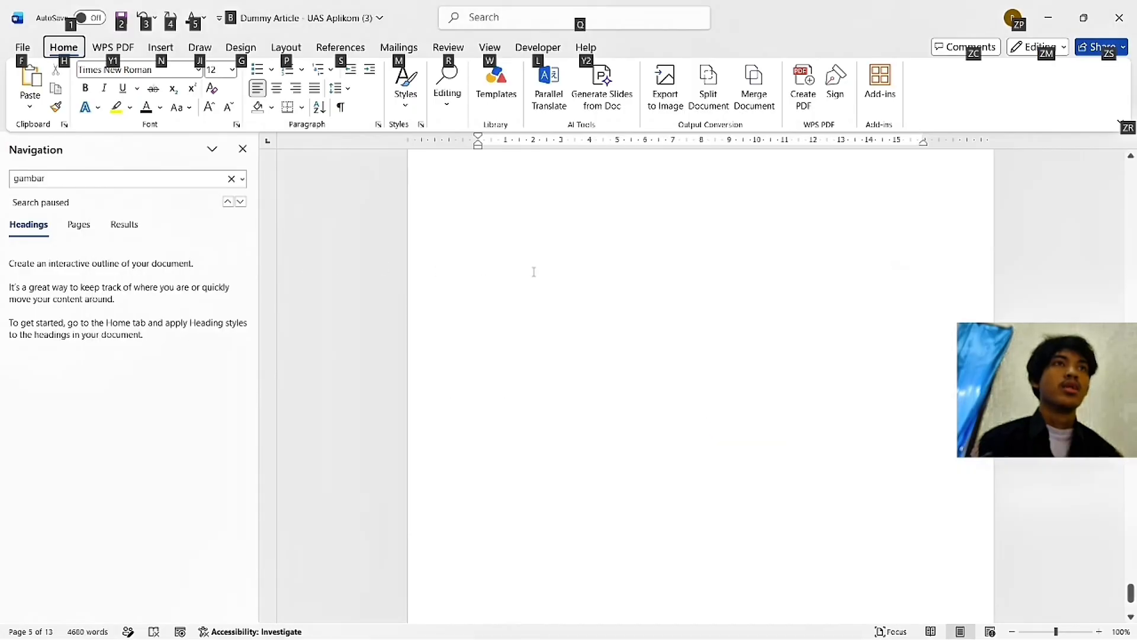
{"action": "key", "text": "alt+Tab"}
{"action": "left_click", "coordinate": [502, 268]}
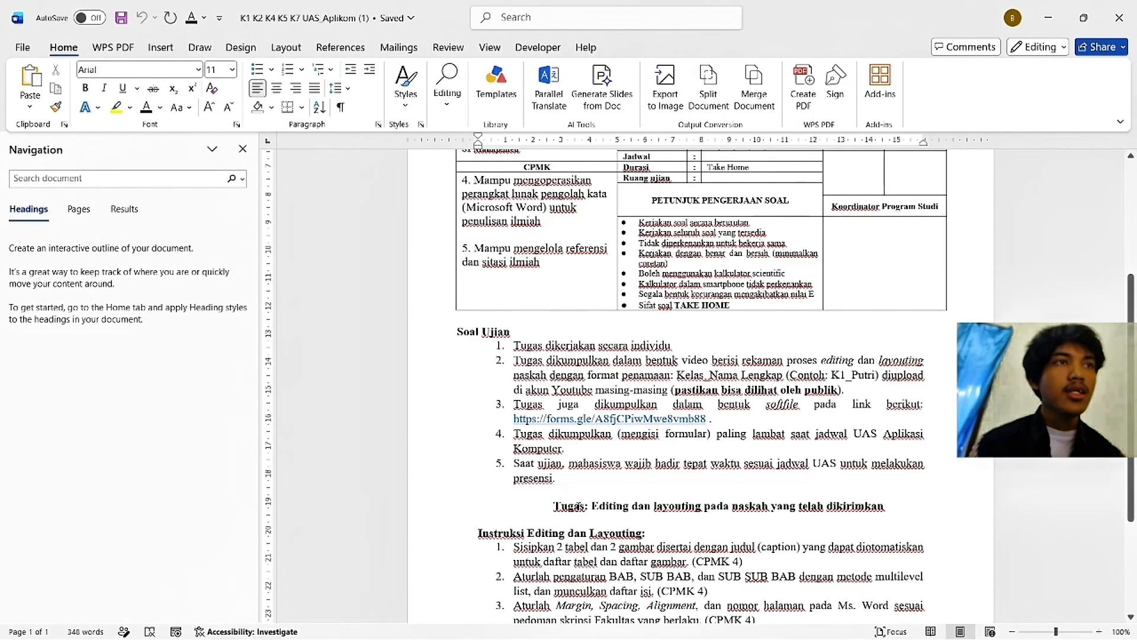
{"action": "scroll", "coordinate": [726, 426], "scroll_direction": "down", "scroll_amount": 3}
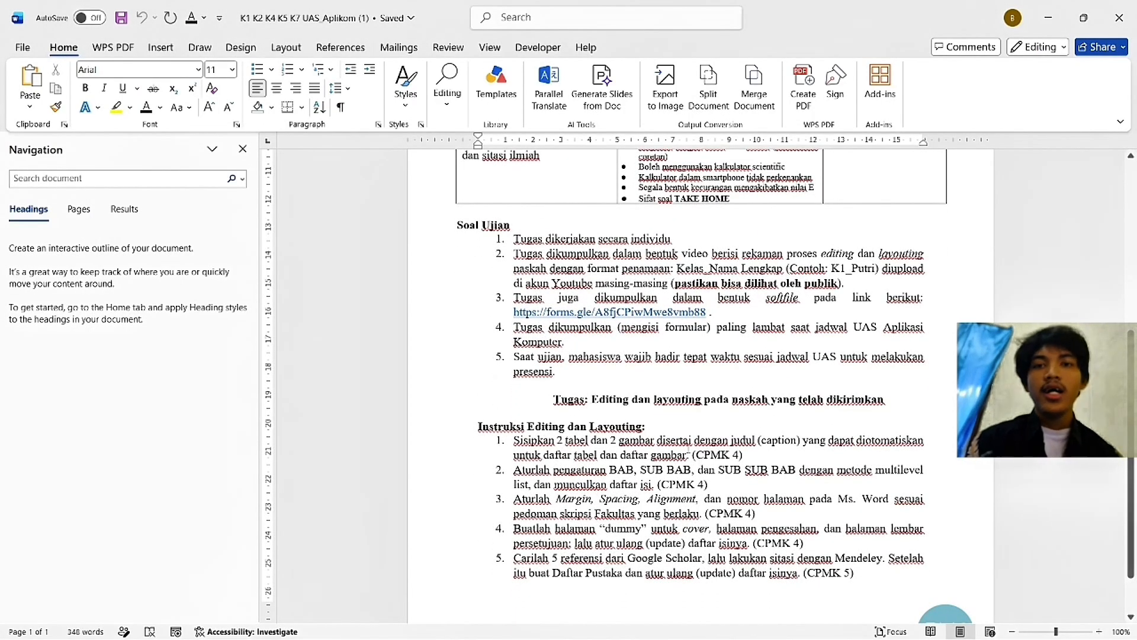
{"action": "mouse_move", "coordinate": [694, 441]}
{"action": "left_mouse_down"}
{"action": "mouse_move", "coordinate": [906, 441]}
{"action": "mouse_move", "coordinate": [576, 456]}
{"action": "mouse_move", "coordinate": [686, 455]}
{"action": "left_mouse_up"}
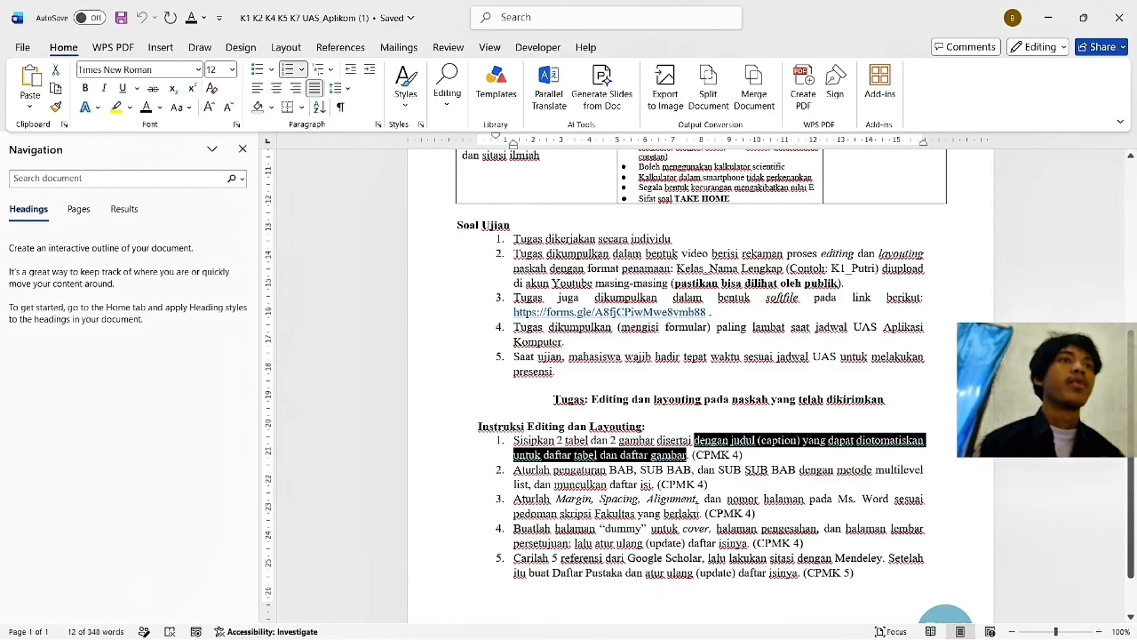
Step: Return to the Dummy Article and define a new multilevel list with level 1 formatted as "BAB" plus I, II, III numbering
{"action": "key", "text": "alt+Tab"}
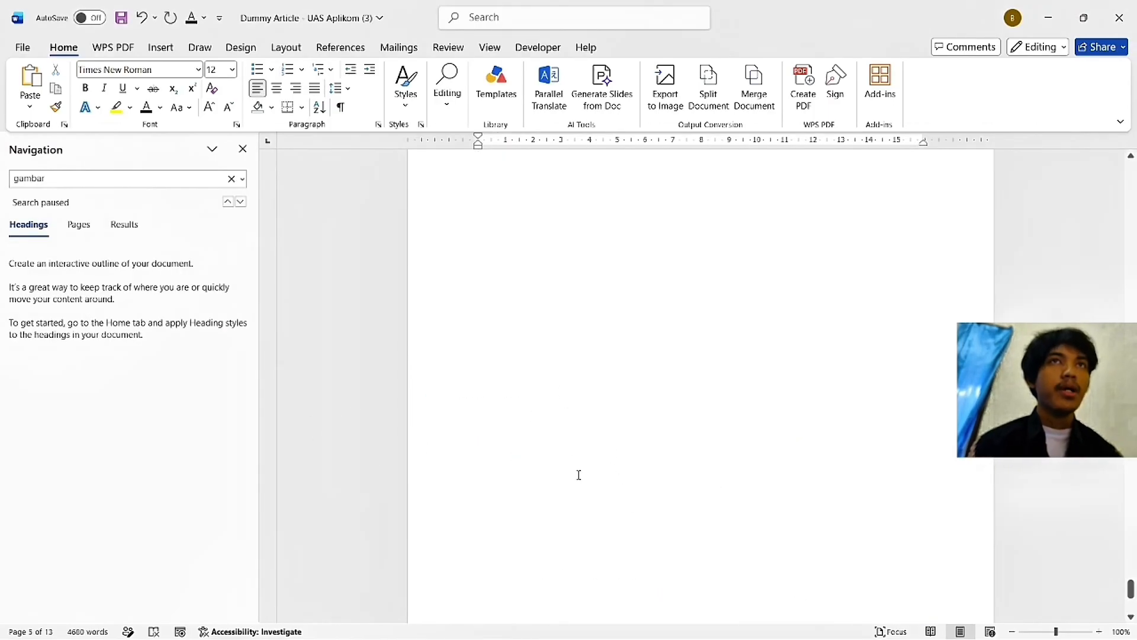
{"action": "left_click_drag", "start_coordinate": [1130, 589], "coordinate": [1070, 149]}
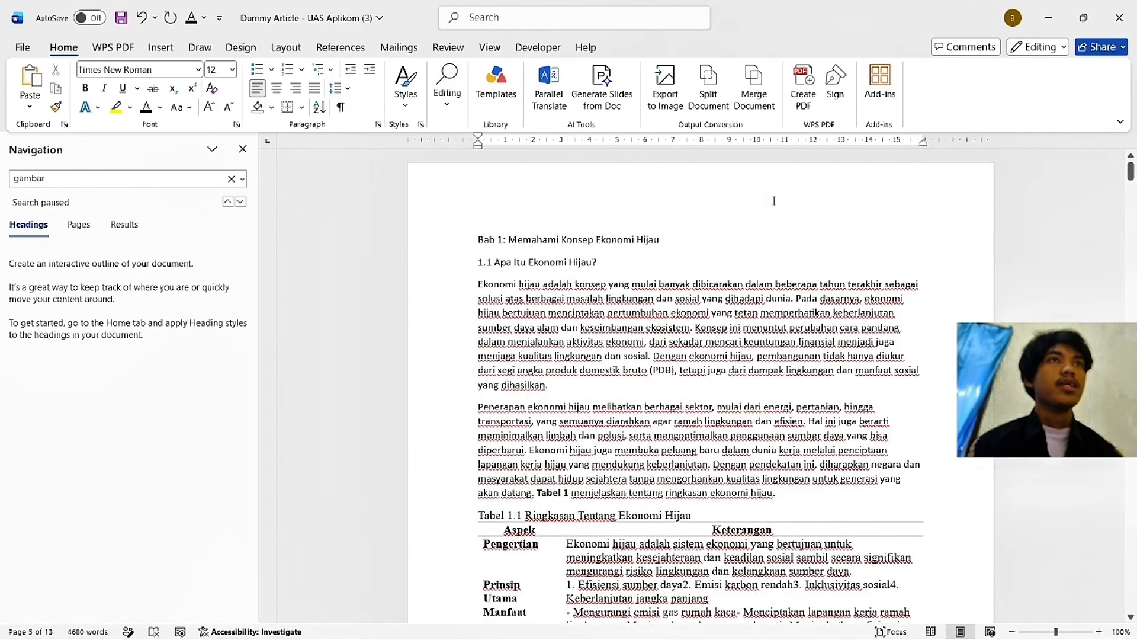
{"action": "left_click", "coordinate": [330, 71]}
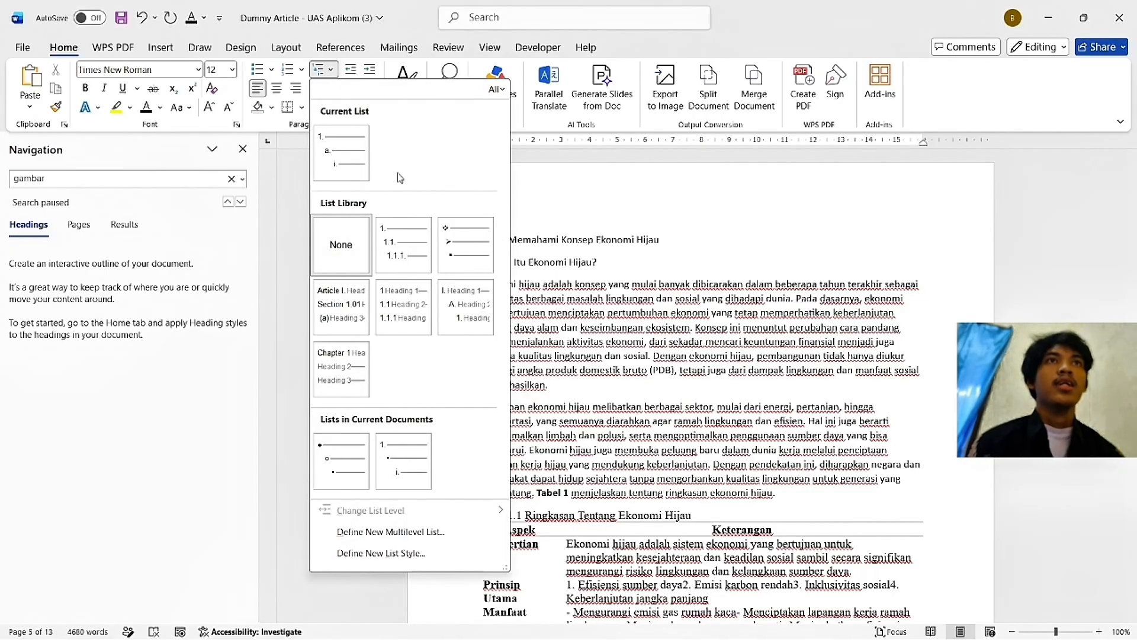
{"action": "left_click", "coordinate": [391, 532]}
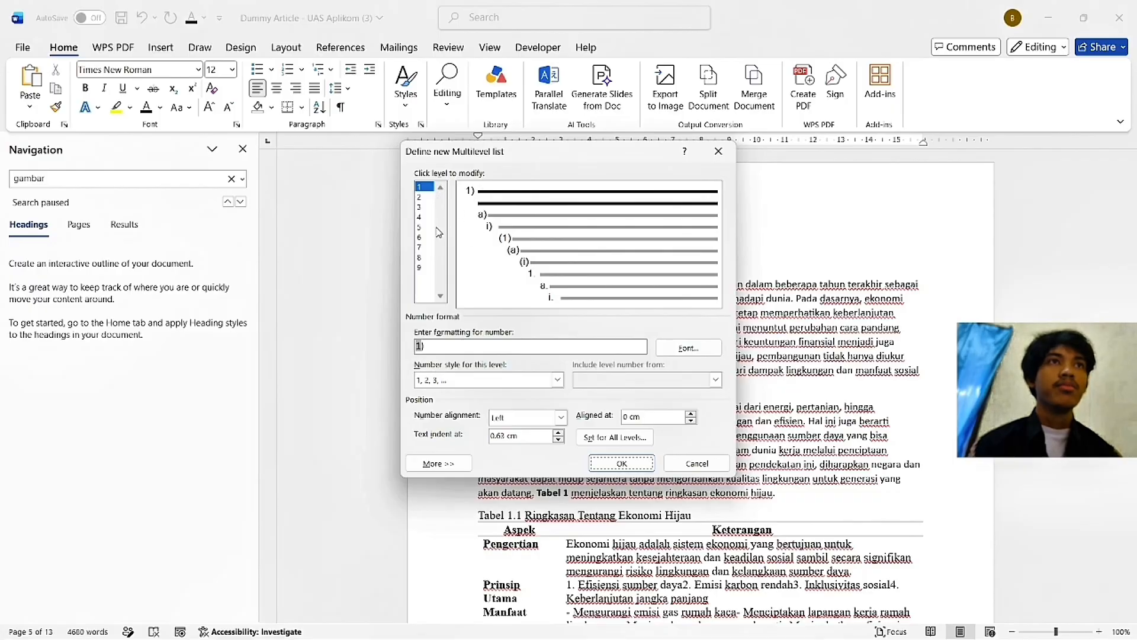
{"action": "left_click", "coordinate": [450, 463]}
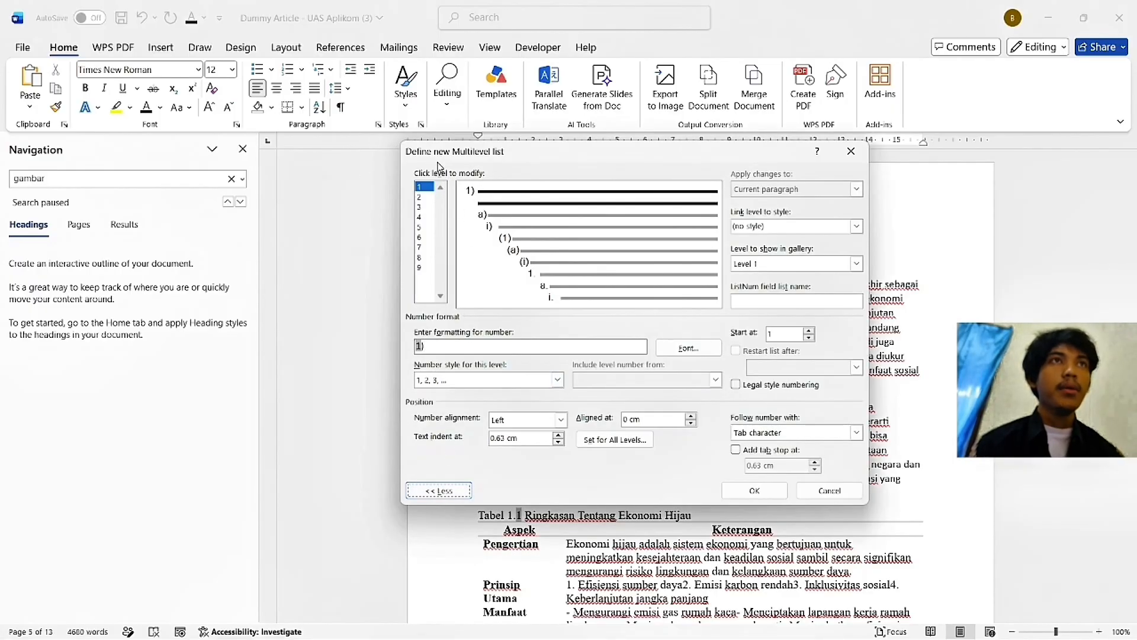
{"action": "left_click_drag", "start_coordinate": [478, 346], "coordinate": [328, 362]}
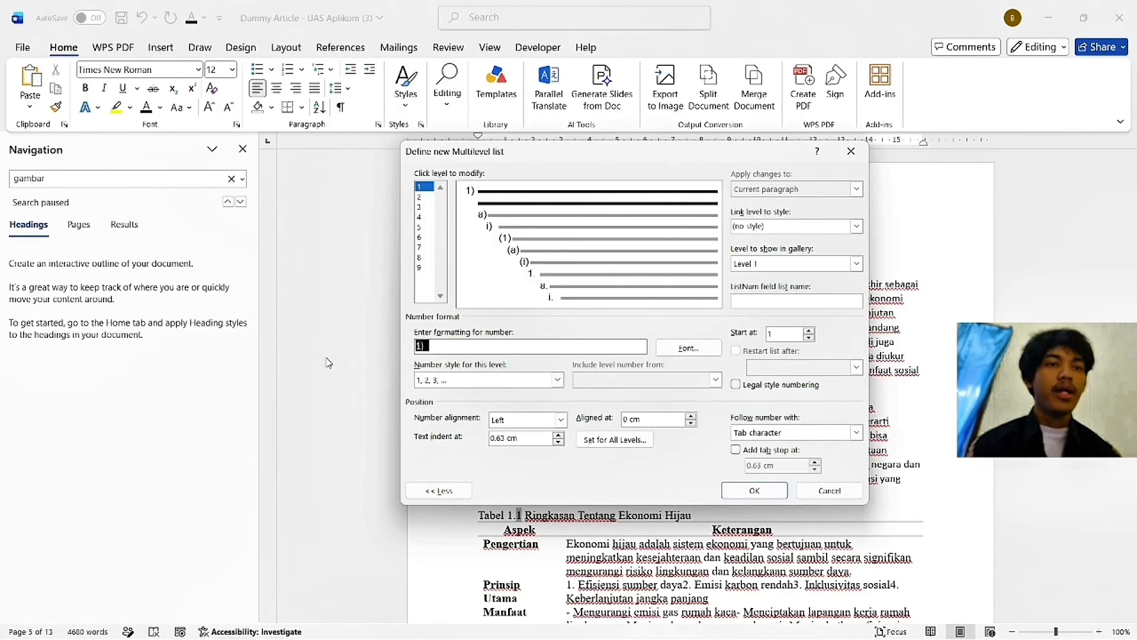
{"action": "type", "text": "BAB"}
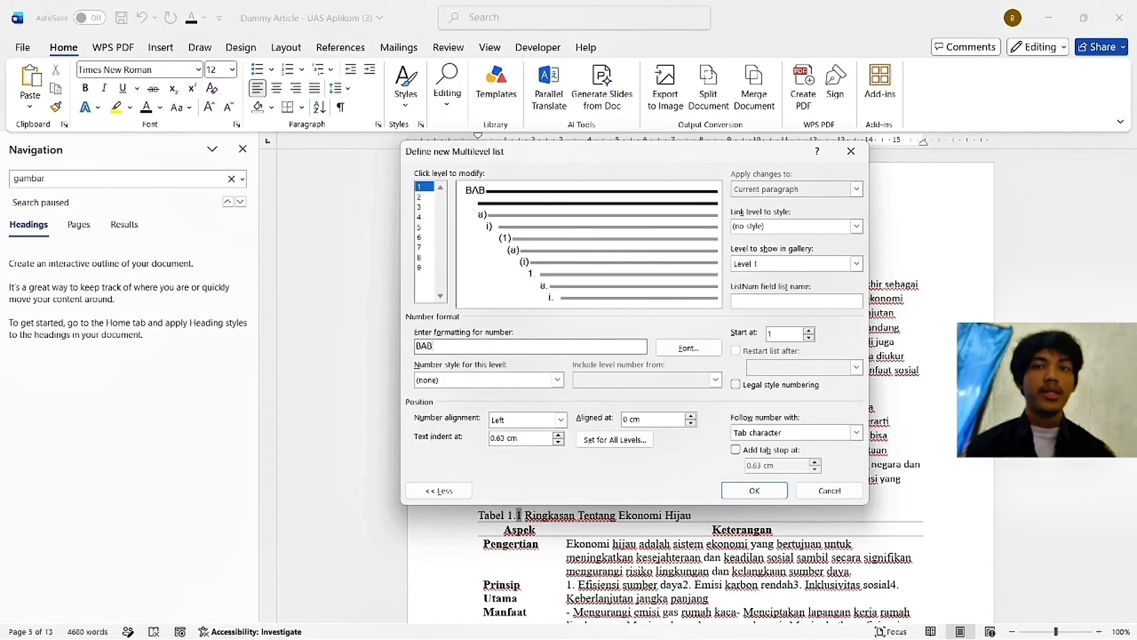
{"action": "left_click", "coordinate": [438, 379]}
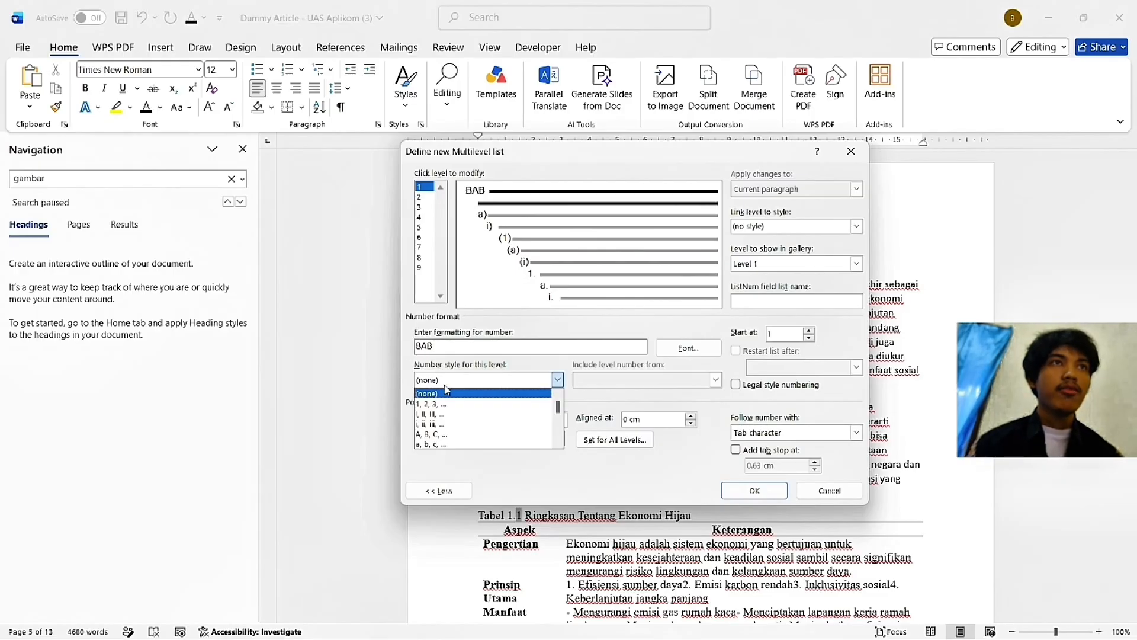
{"action": "left_click", "coordinate": [457, 415]}
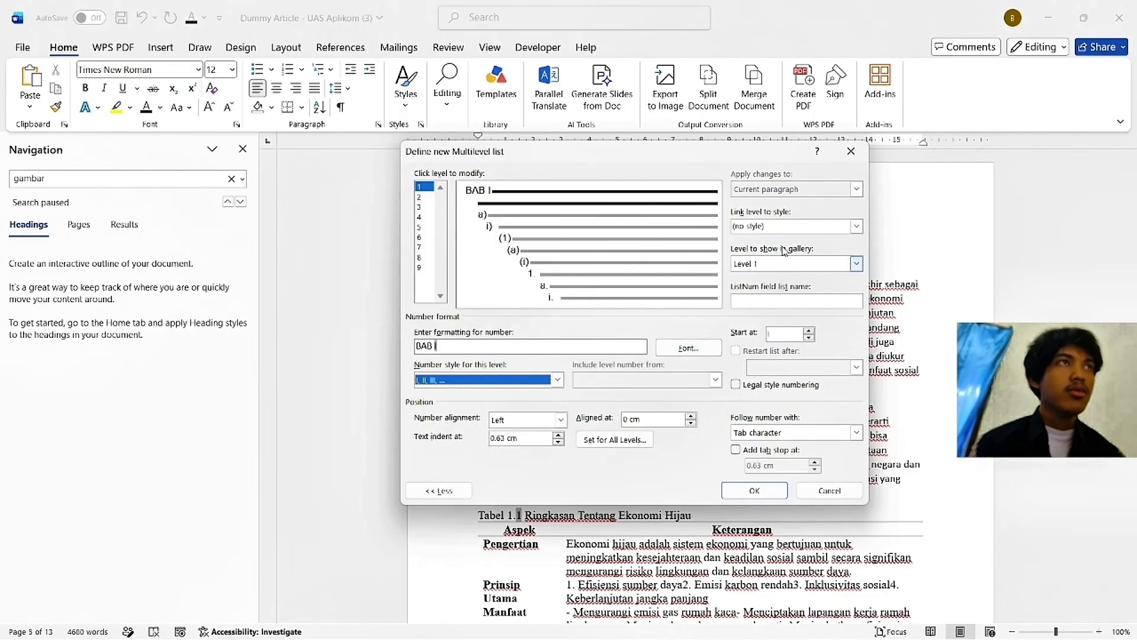
Step: Link level 1 of the multilevel list to Heading 1 and set its text indent to 0 cm
{"action": "left_click", "coordinate": [806, 229]}
{"action": "left_click", "coordinate": [856, 227]}
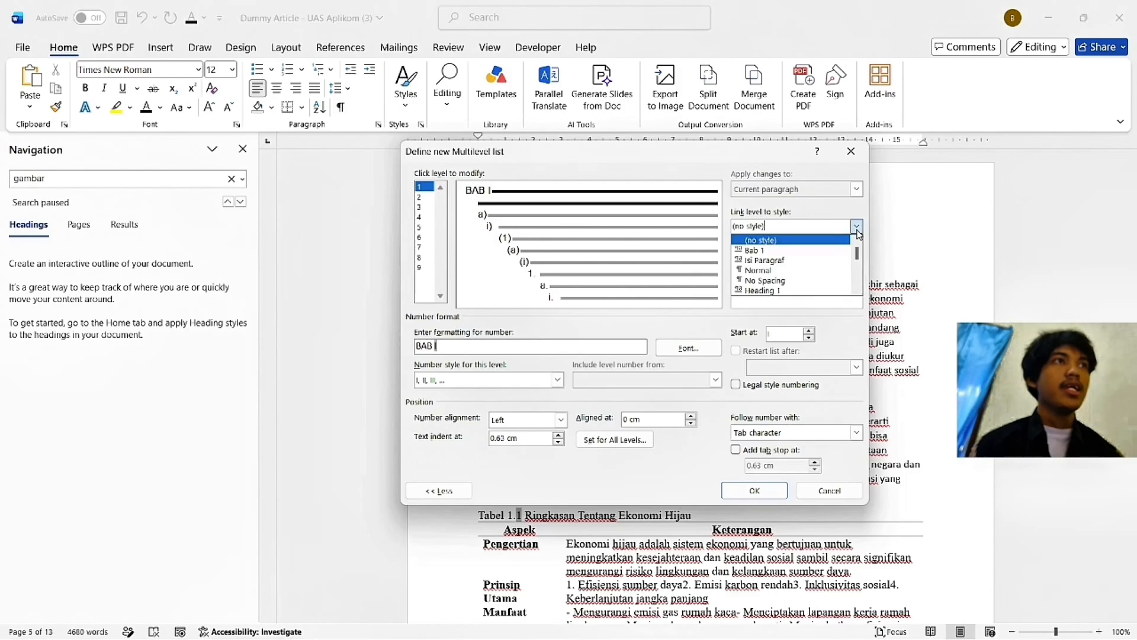
{"action": "left_click", "coordinate": [810, 293]}
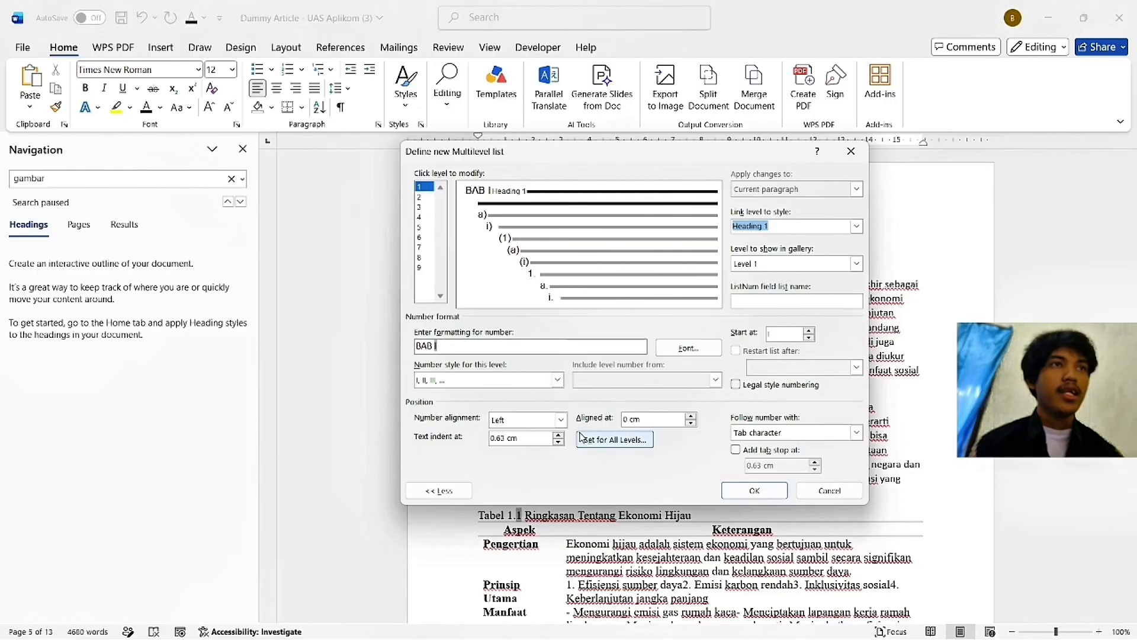
{"action": "left_click", "coordinate": [505, 438]}
{"action": "key", "text": "BackSpace"}
{"action": "key", "text": "BackSpace"}
{"action": "key", "text": "BackSpace"}
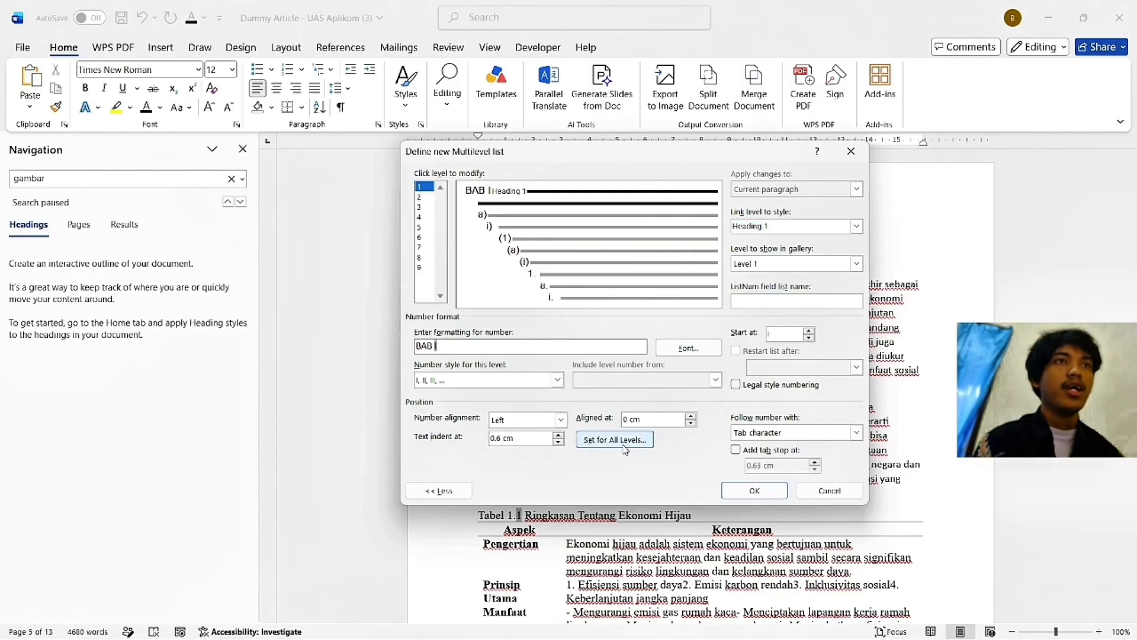
{"action": "left_click", "coordinate": [791, 435]}
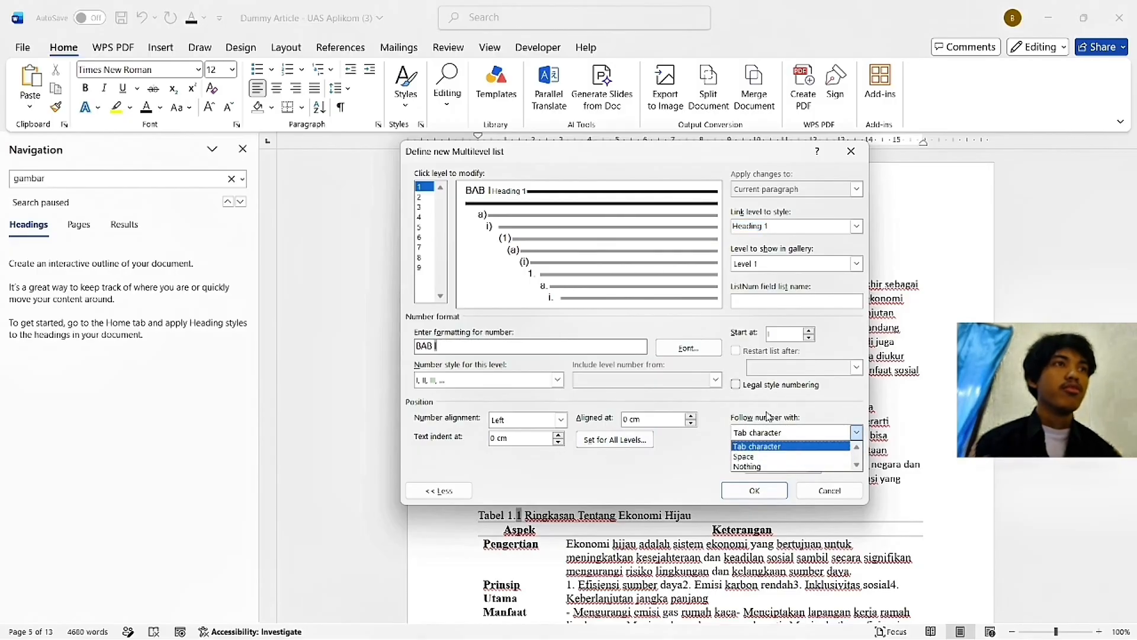
{"action": "left_click", "coordinate": [776, 477]}
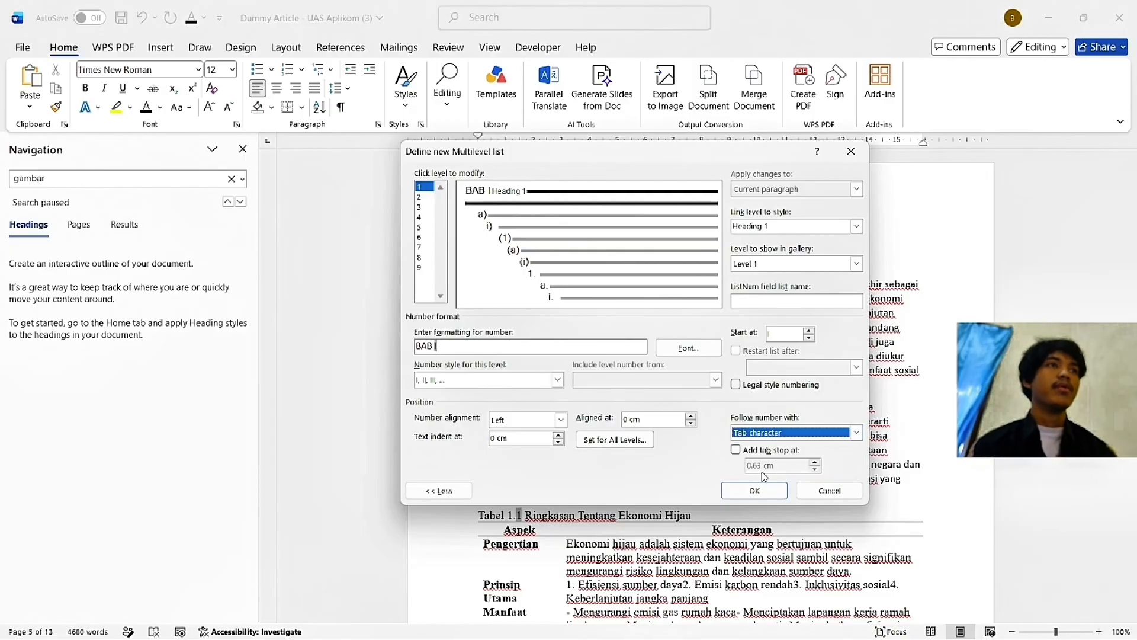
Step: Clear the number format of list level 2, link it to Heading 2 and show Level 2 in the gallery
{"action": "left_click", "coordinate": [420, 197]}
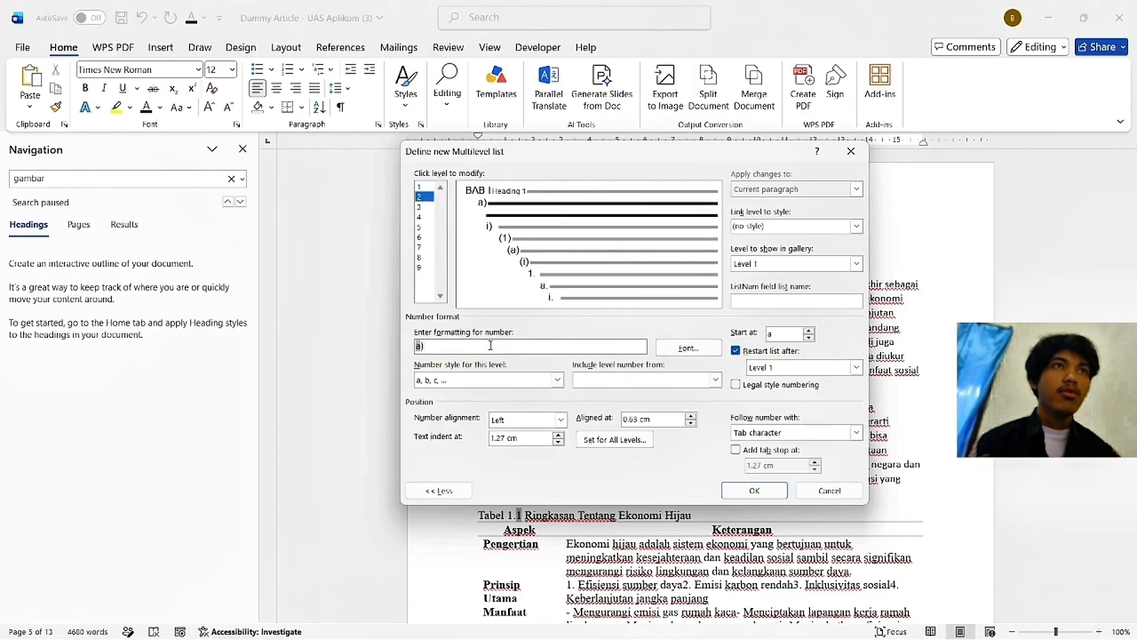
{"action": "left_click_drag", "start_coordinate": [491, 345], "coordinate": [395, 357]}
{"action": "key", "text": "BackSpace"}
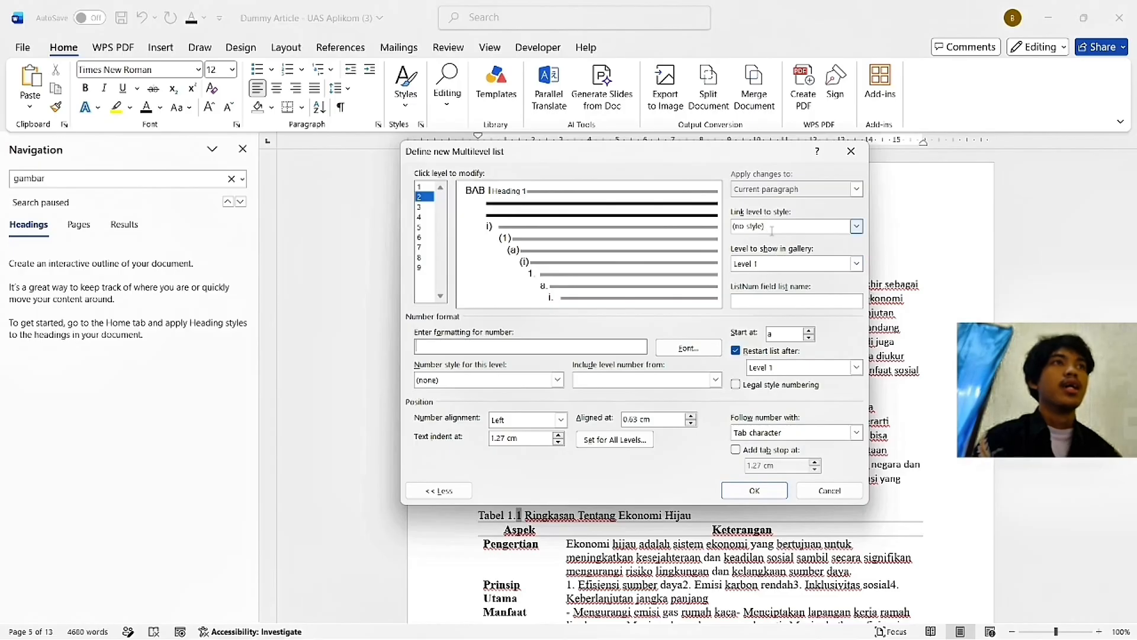
{"action": "left_click", "coordinate": [856, 225]}
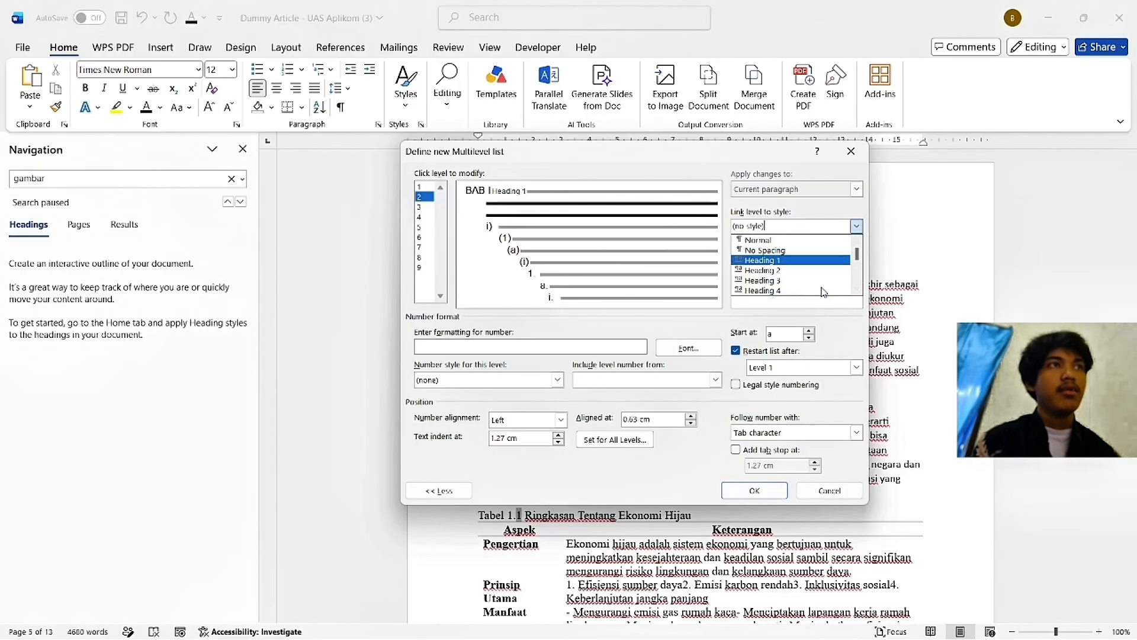
{"action": "left_click", "coordinate": [793, 270]}
{"action": "left_click", "coordinate": [797, 263]}
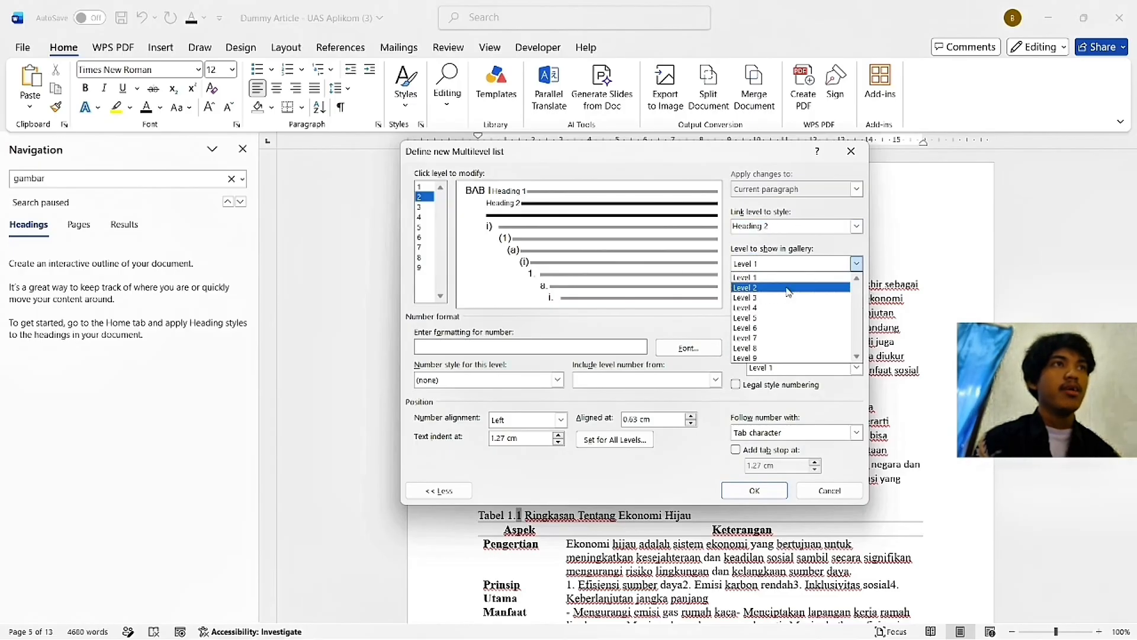
{"action": "left_click", "coordinate": [787, 285]}
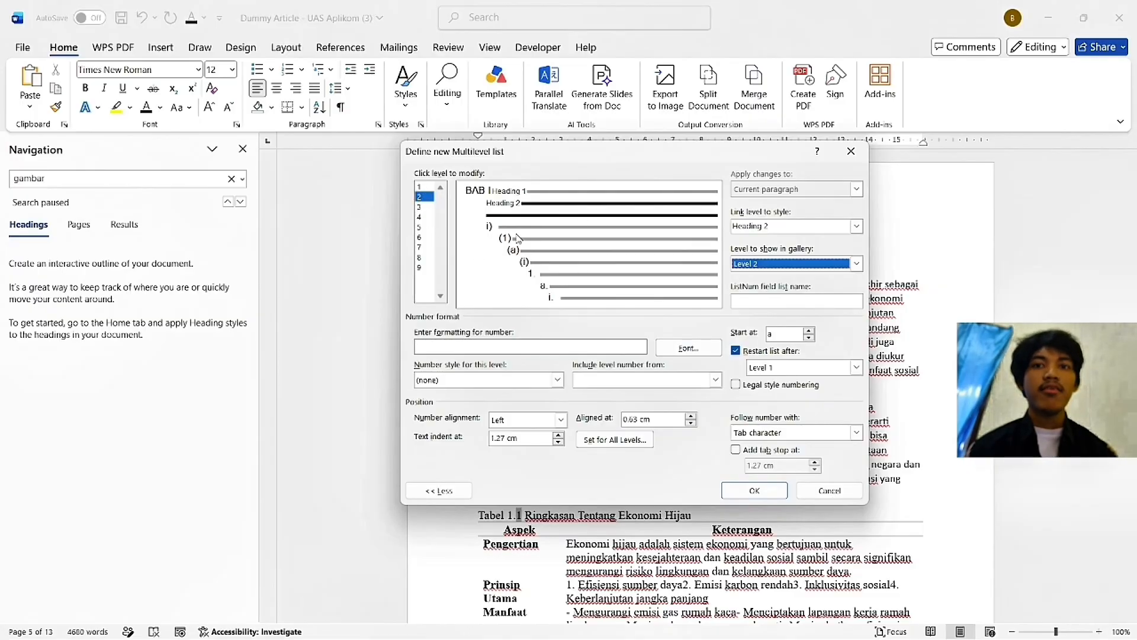
{"action": "left_click", "coordinate": [781, 266]}
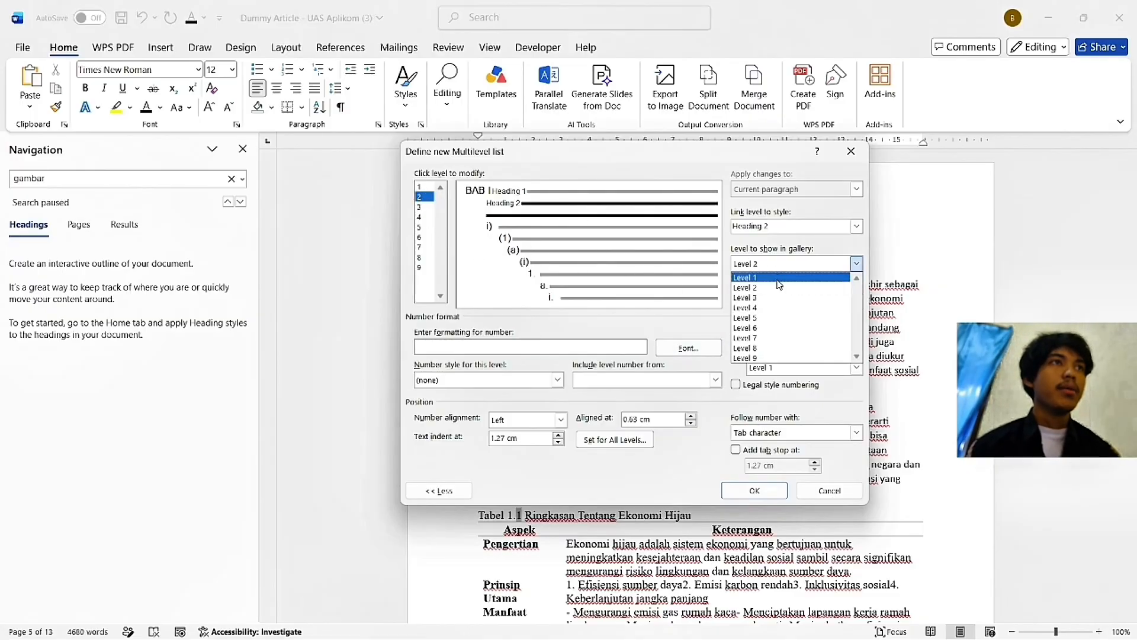
{"action": "left_click", "coordinate": [775, 299]}
{"action": "key", "text": "alt+Tab"}
{"action": "left_click", "coordinate": [436, 282]}
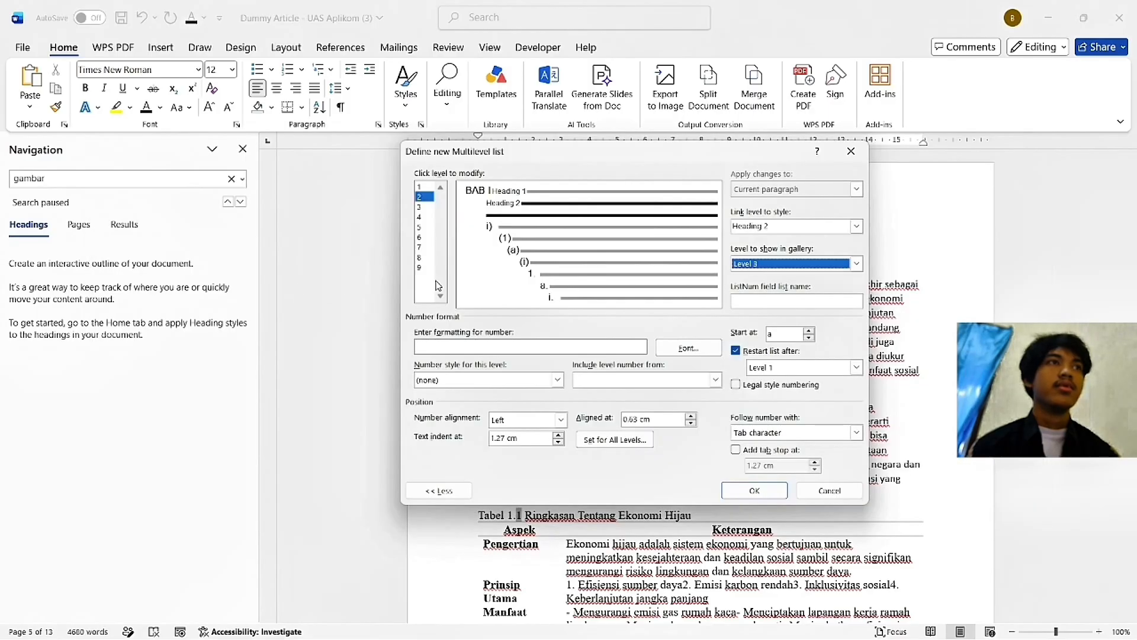
{"action": "left_click", "coordinate": [809, 265]}
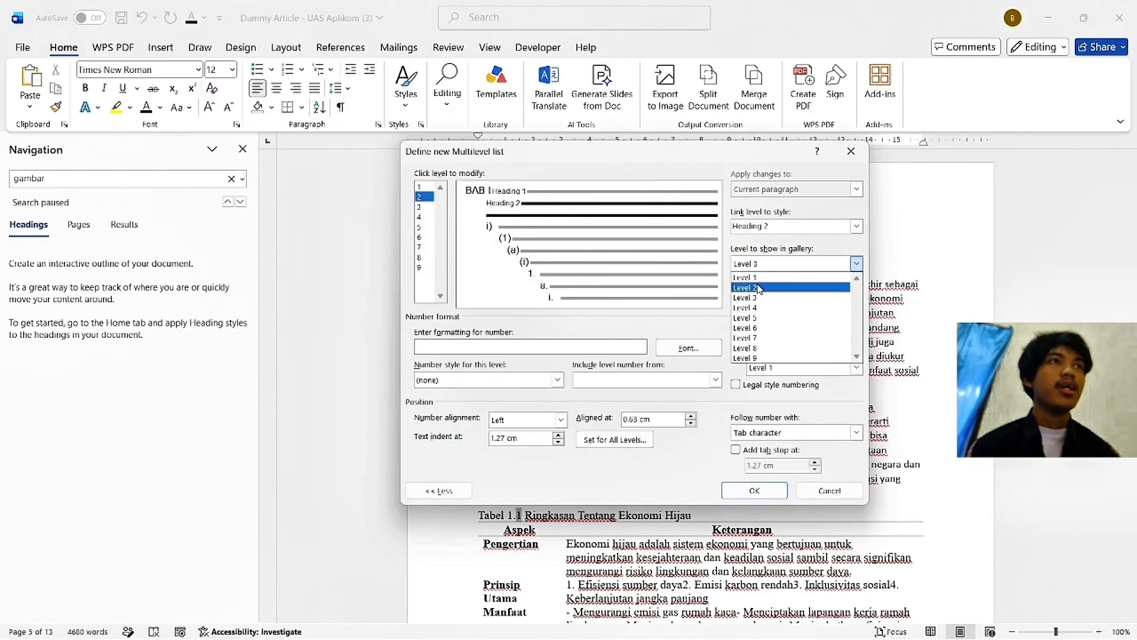
{"action": "left_click", "coordinate": [776, 289]}
Step: Build the level 2 number from the Level 1 number plus 1, 2, 3 style, with a period after each and legal style numbering
{"action": "left_click", "coordinate": [613, 381]}
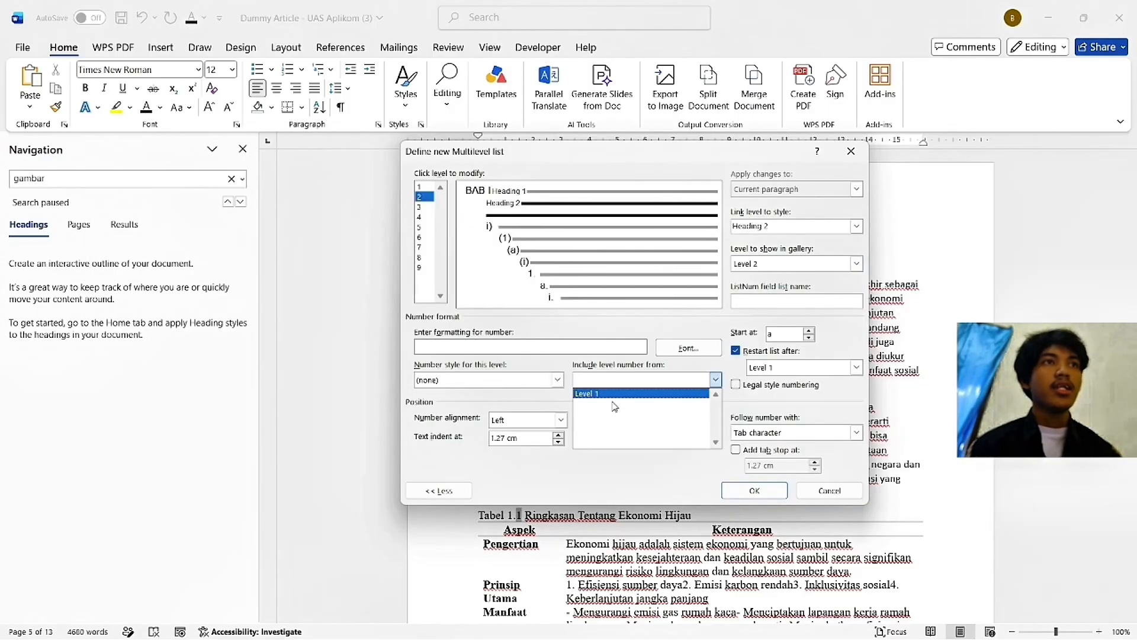
{"action": "left_click", "coordinate": [603, 394]}
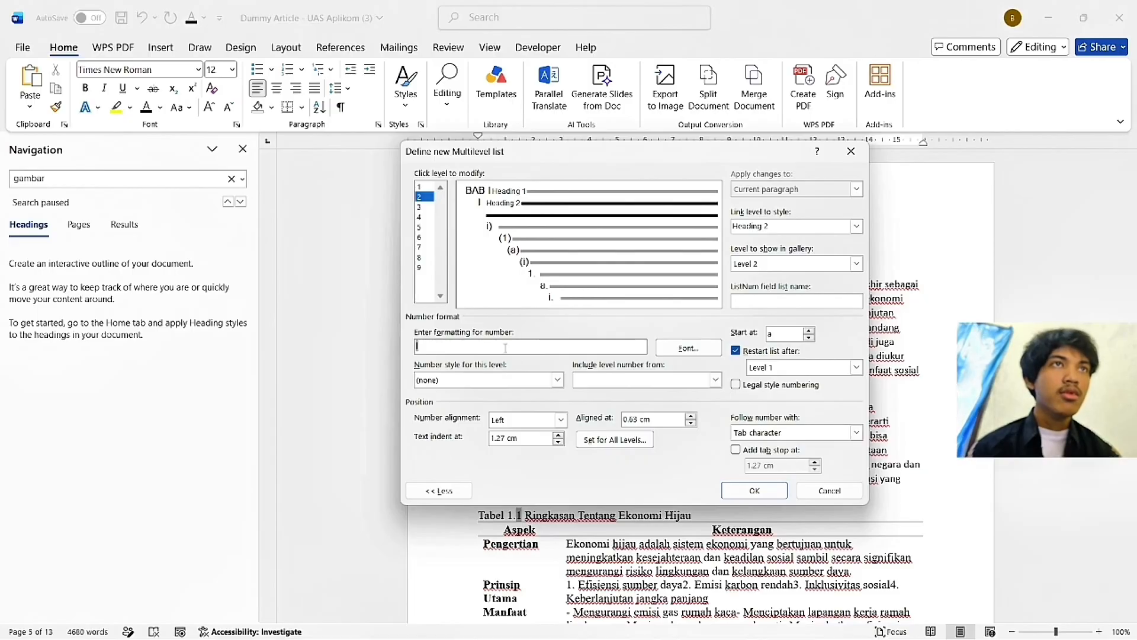
{"action": "left_click", "coordinate": [557, 380]}
{"action": "left_click", "coordinate": [472, 407]}
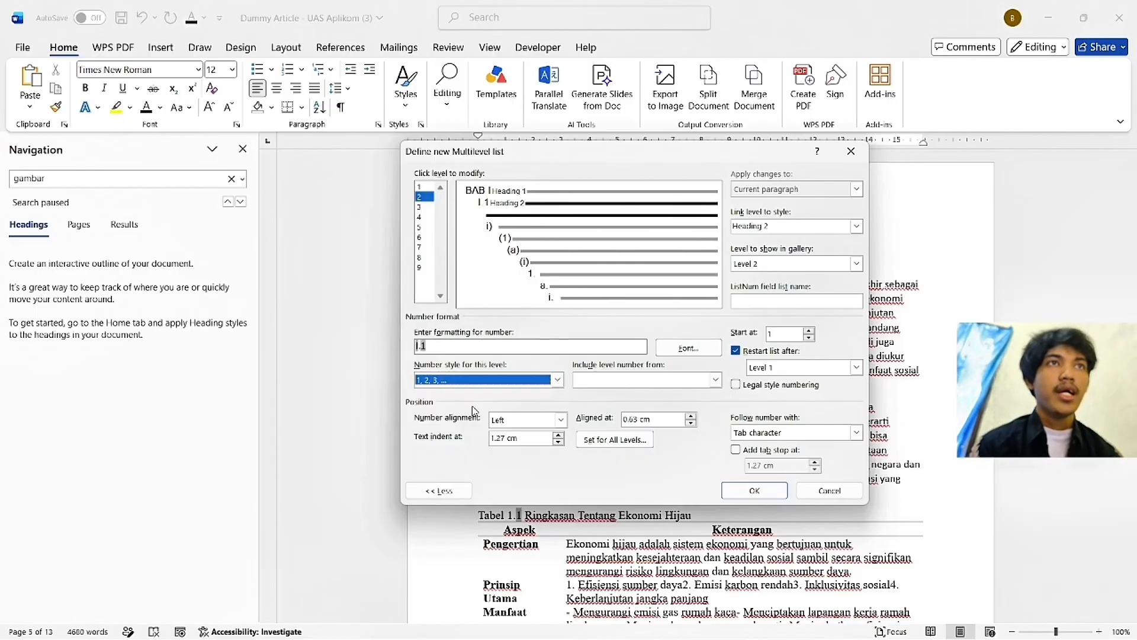
{"action": "left_click", "coordinate": [455, 344]}
{"action": "type", "text": "."}
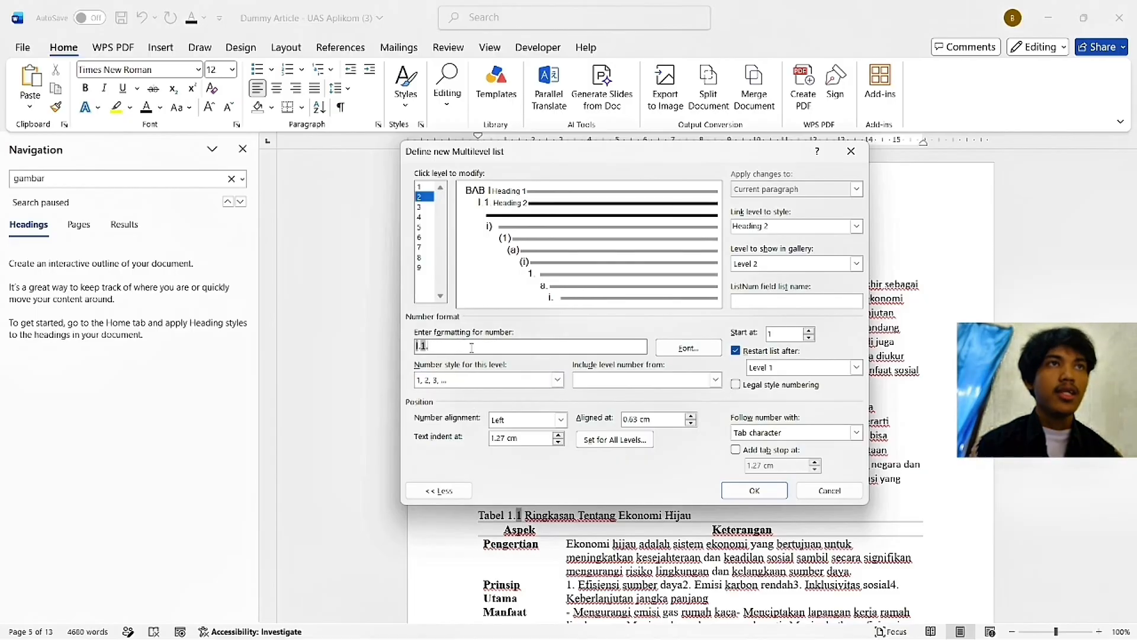
{"action": "left_click", "coordinate": [736, 385]}
Step: Follow the level 2 number with a space, set its text indent to 1 cm and align it at 0 cm
{"action": "left_click", "coordinate": [758, 433]}
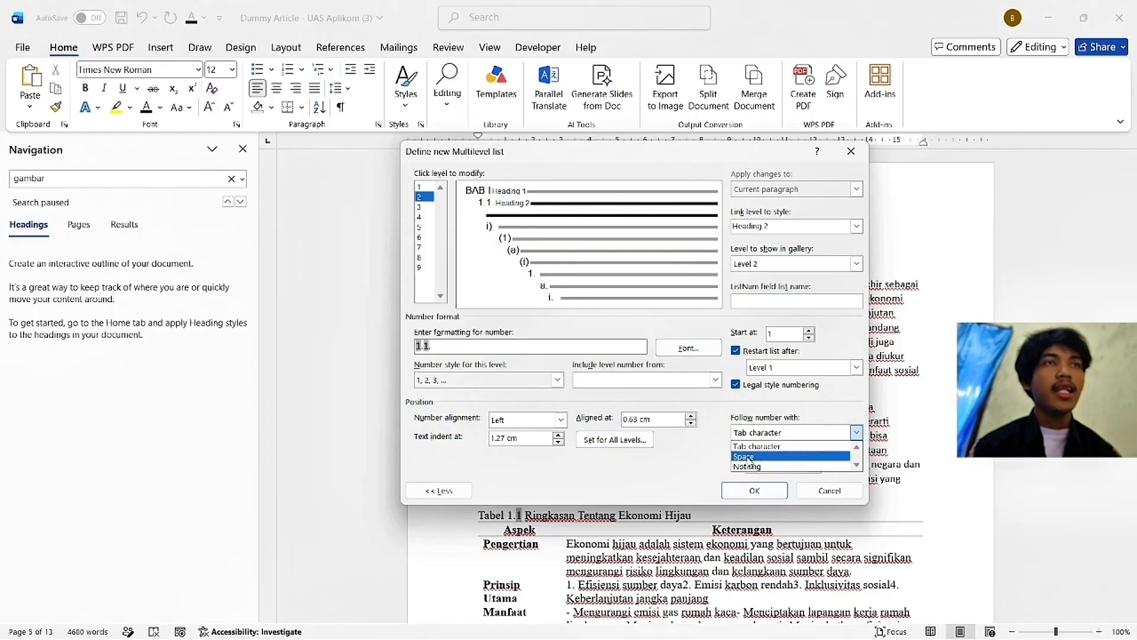
{"action": "left_click", "coordinate": [745, 457]}
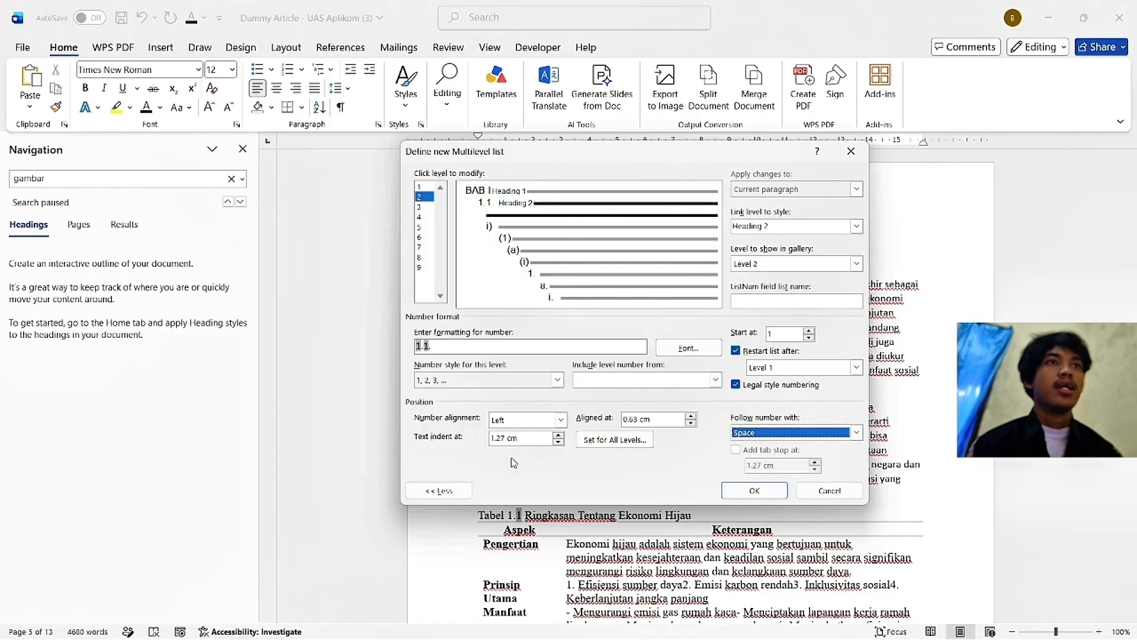
{"action": "left_click", "coordinate": [507, 439]}
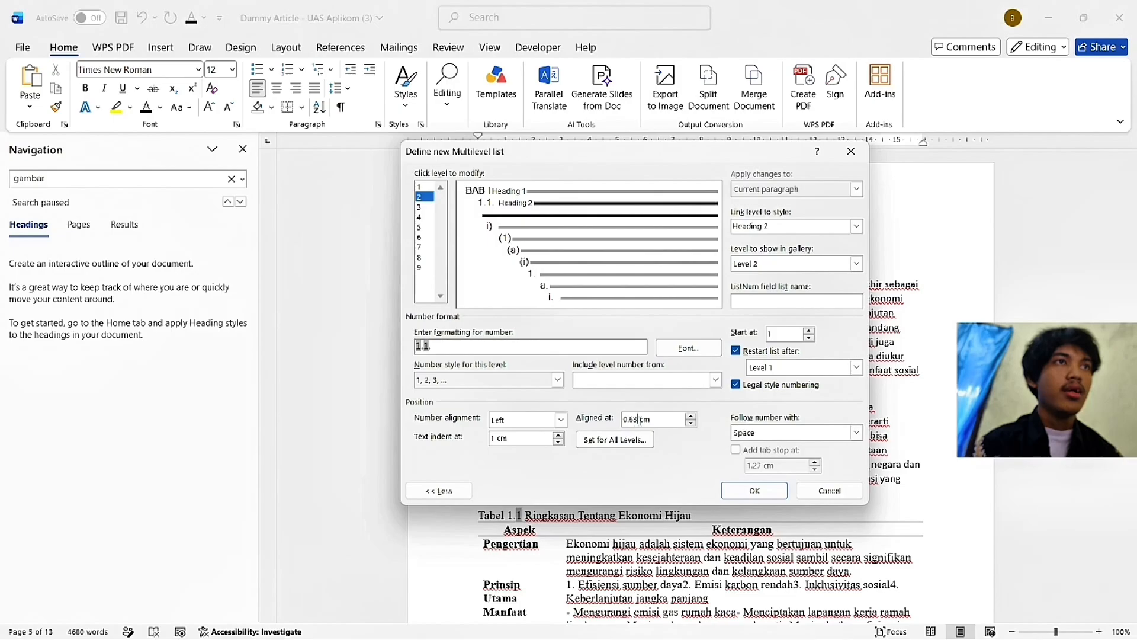
{"action": "key", "text": "BackSpace"}
{"action": "key", "text": "BackSpace"}
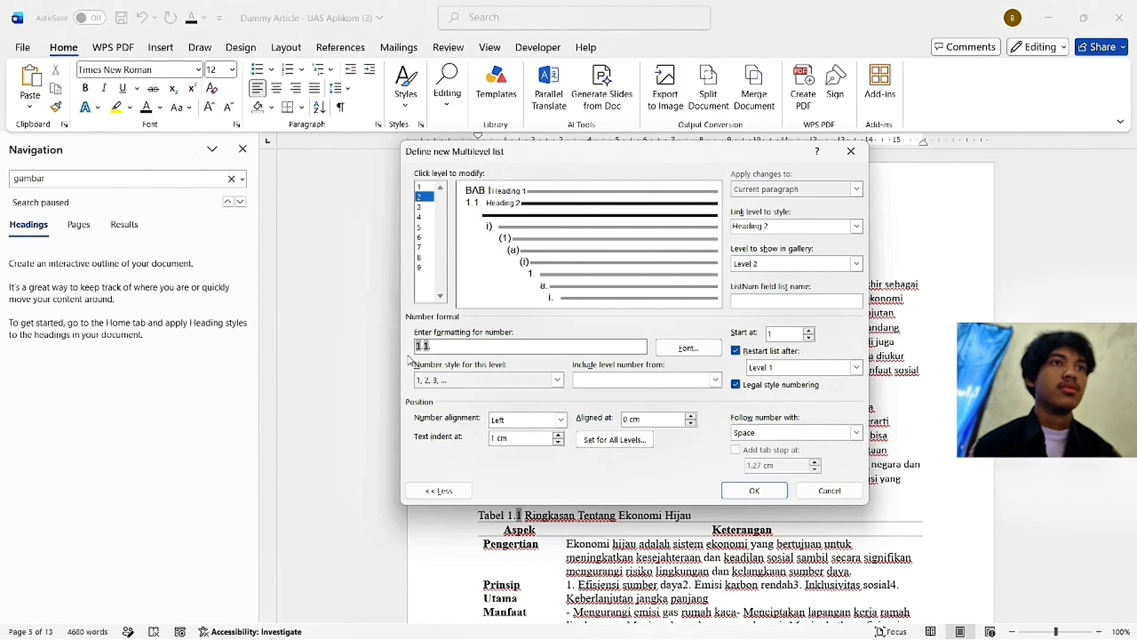
Step: Clear the number format of list level 3, link it to Heading 3 and show Level 3 in the gallery
{"action": "left_click", "coordinate": [420, 207]}
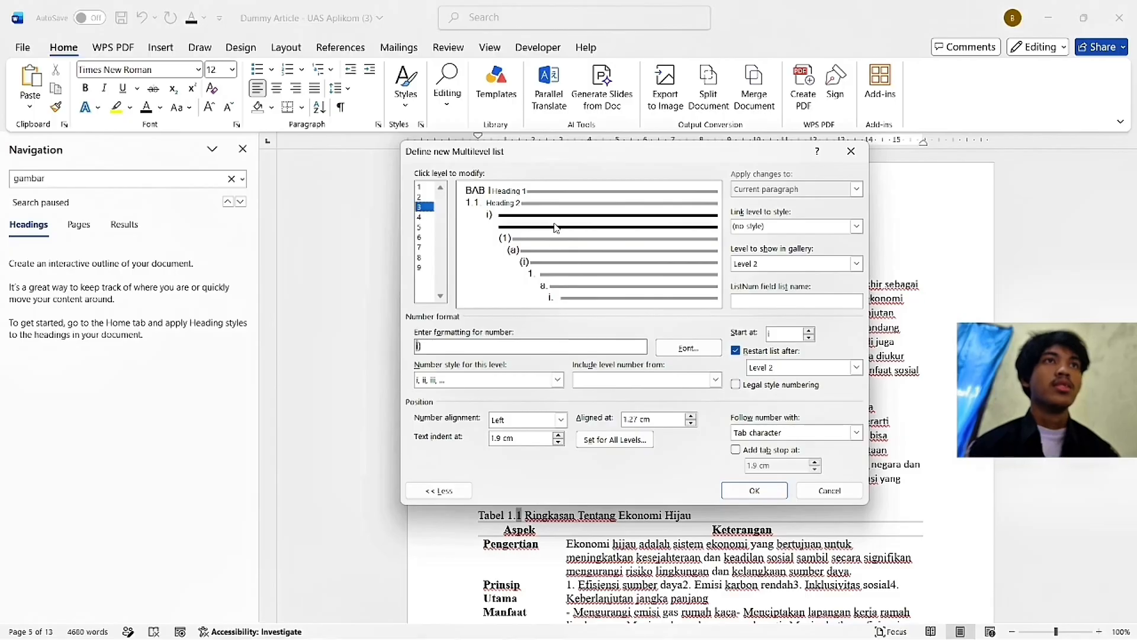
{"action": "left_click_drag", "start_coordinate": [470, 348], "coordinate": [348, 358]}
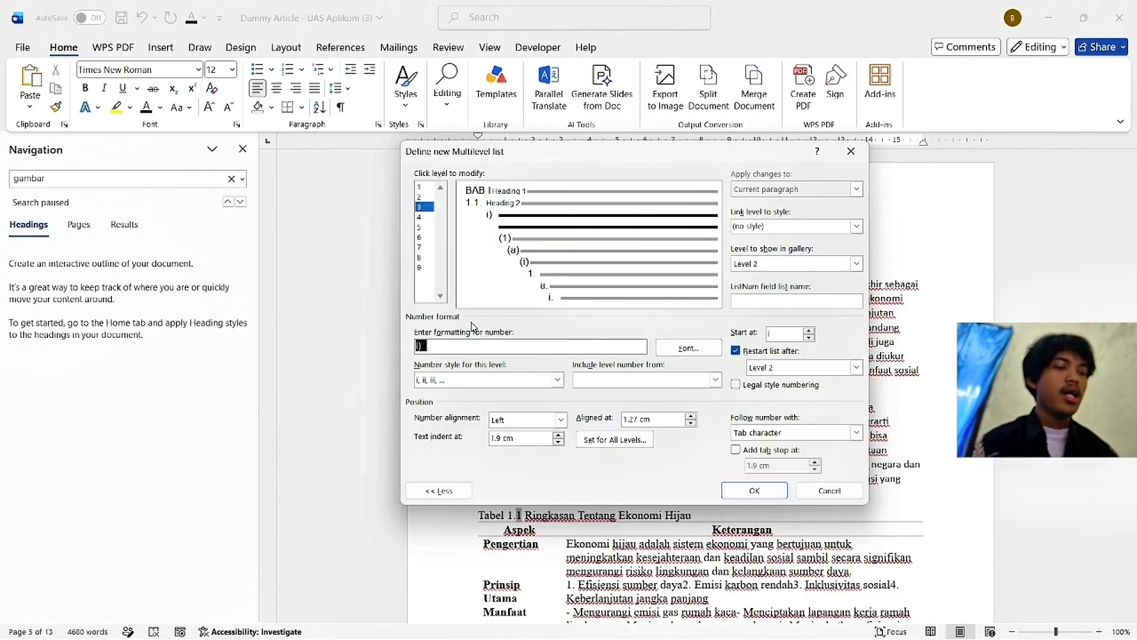
{"action": "key", "text": "BackSpace"}
{"action": "left_click", "coordinate": [668, 381]}
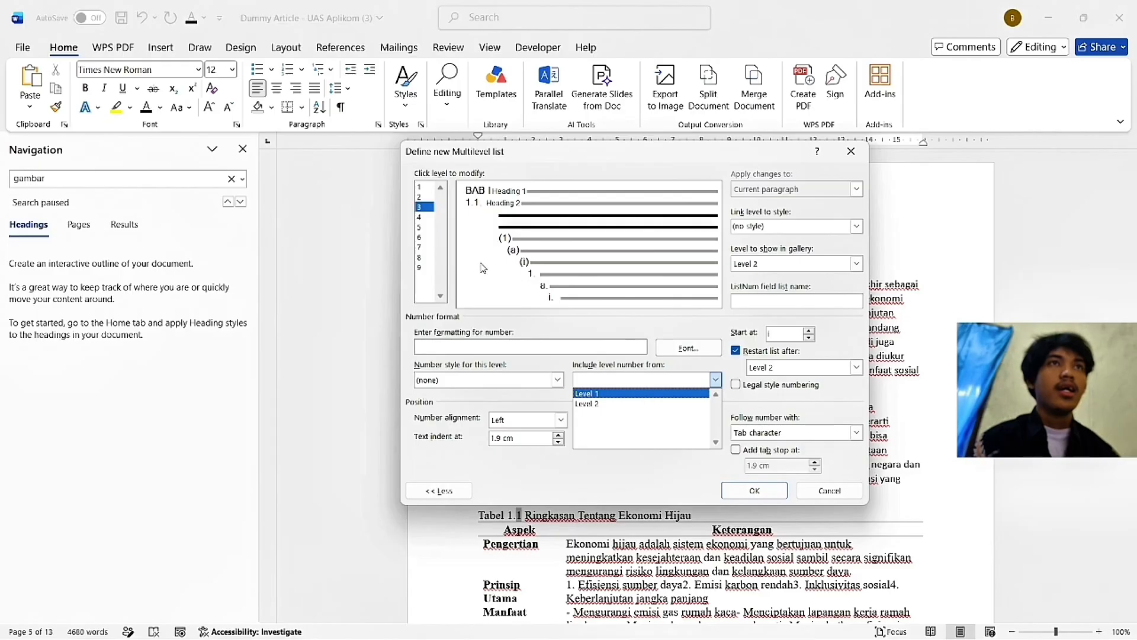
{"action": "left_click", "coordinate": [856, 226]}
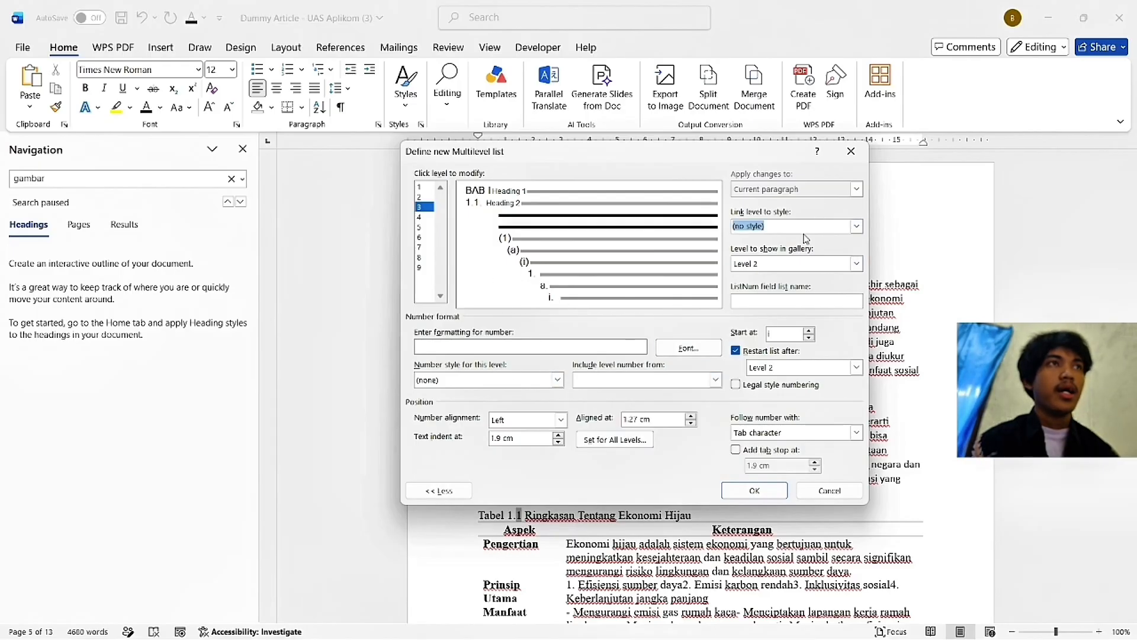
{"action": "left_click", "coordinate": [856, 226]}
{"action": "scroll", "coordinate": [778, 259], "scroll_direction": "down", "scroll_amount": 1}
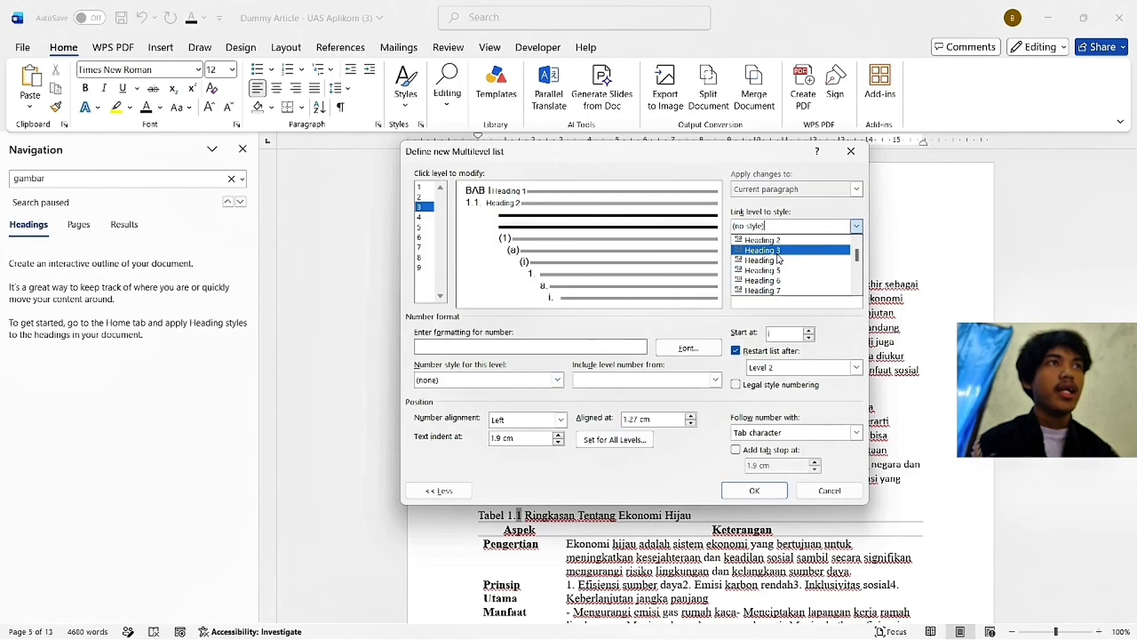
{"action": "left_click", "coordinate": [777, 251]}
{"action": "left_click", "coordinate": [782, 264]}
{"action": "left_click", "coordinate": [783, 288]}
{"action": "left_click", "coordinate": [787, 267]}
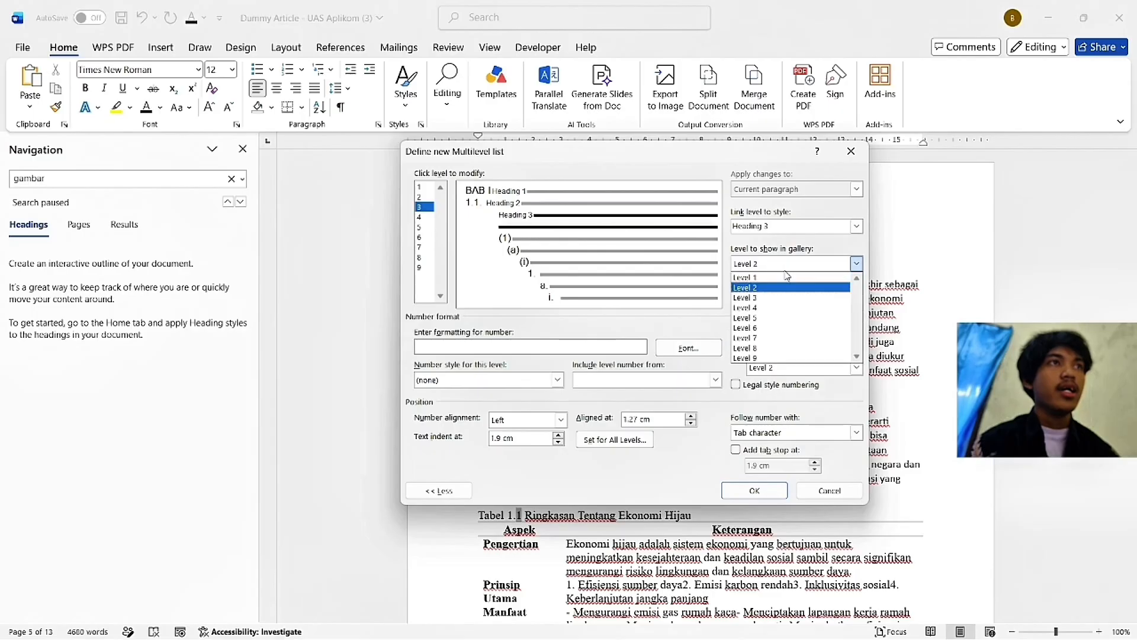
{"action": "left_click", "coordinate": [770, 298]}
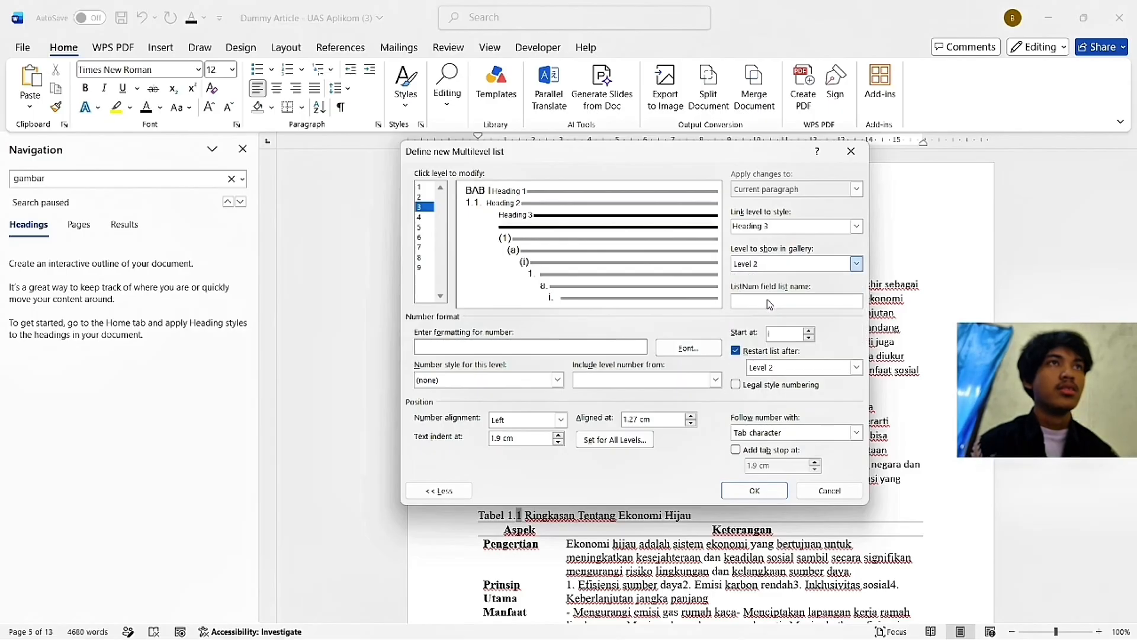
Step: Build the level 3 number from Levels 1 and 2 plus 1, 2, 3 style, with a period after each and legal style numbering
{"action": "left_click", "coordinate": [647, 381]}
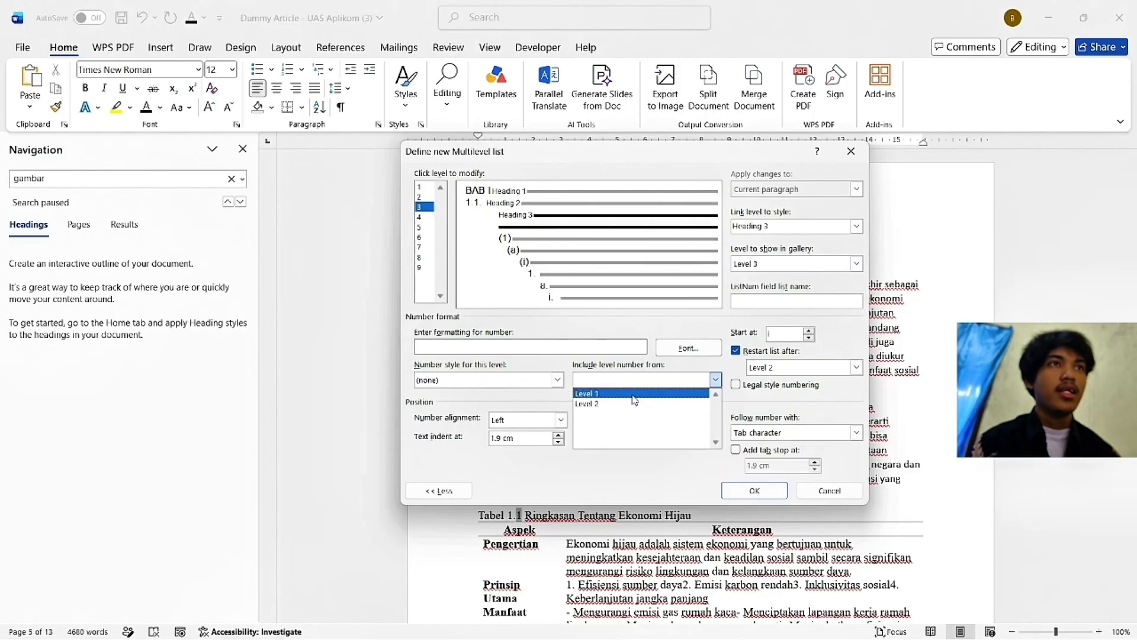
{"action": "left_click", "coordinate": [608, 361]}
{"action": "type", "text": "."}
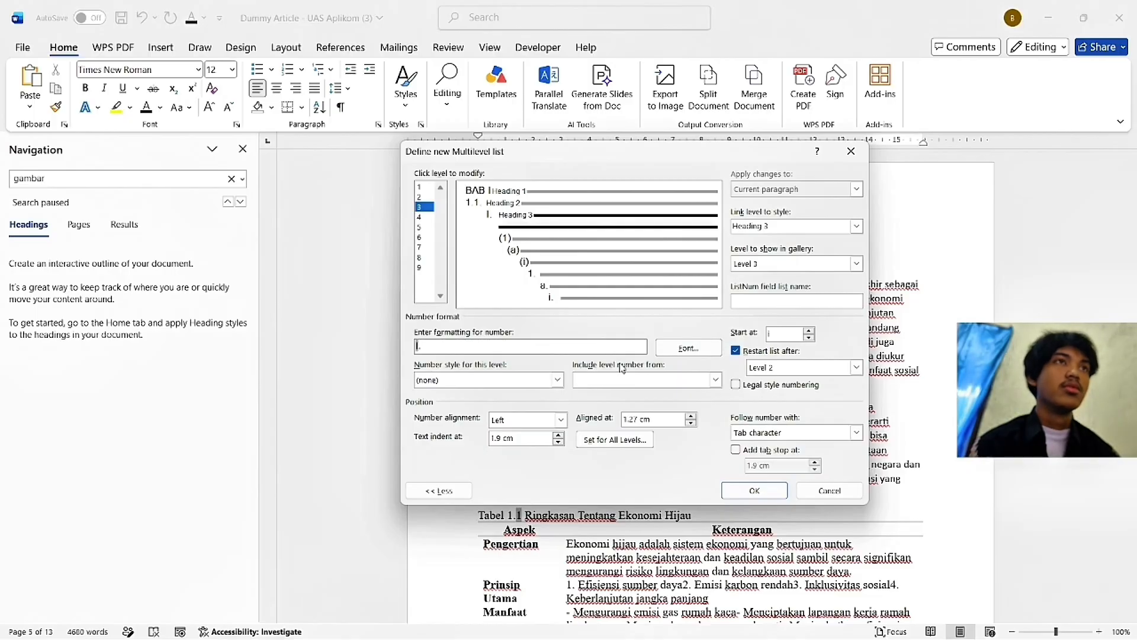
{"action": "left_click", "coordinate": [635, 381]}
{"action": "left_click", "coordinate": [622, 404]}
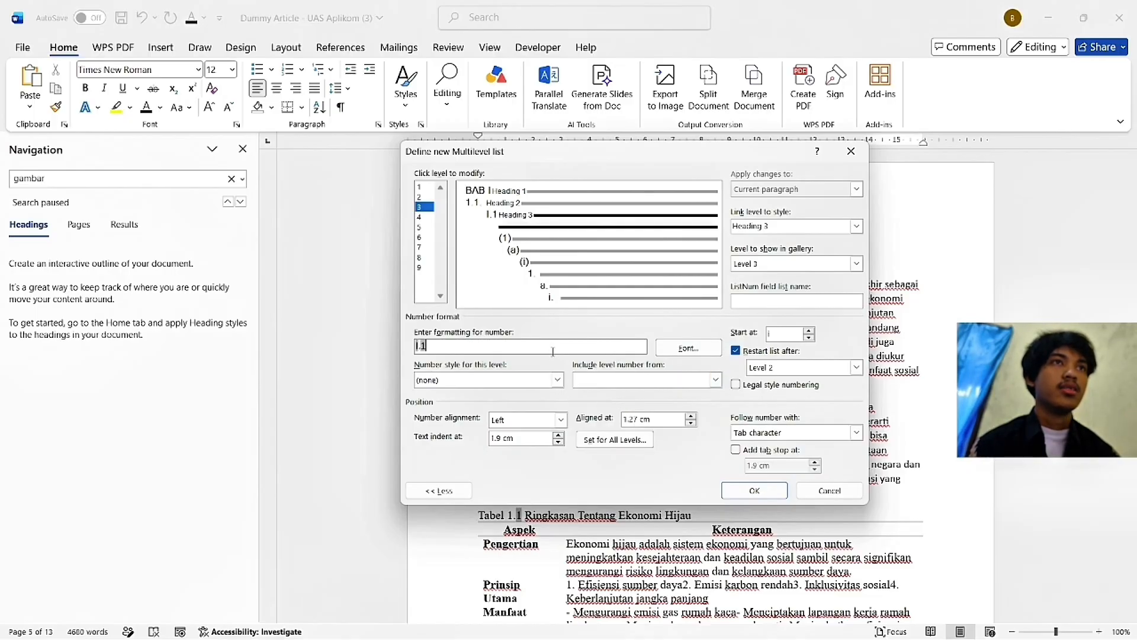
{"action": "type", "text": "."}
{"action": "left_click", "coordinate": [556, 380]}
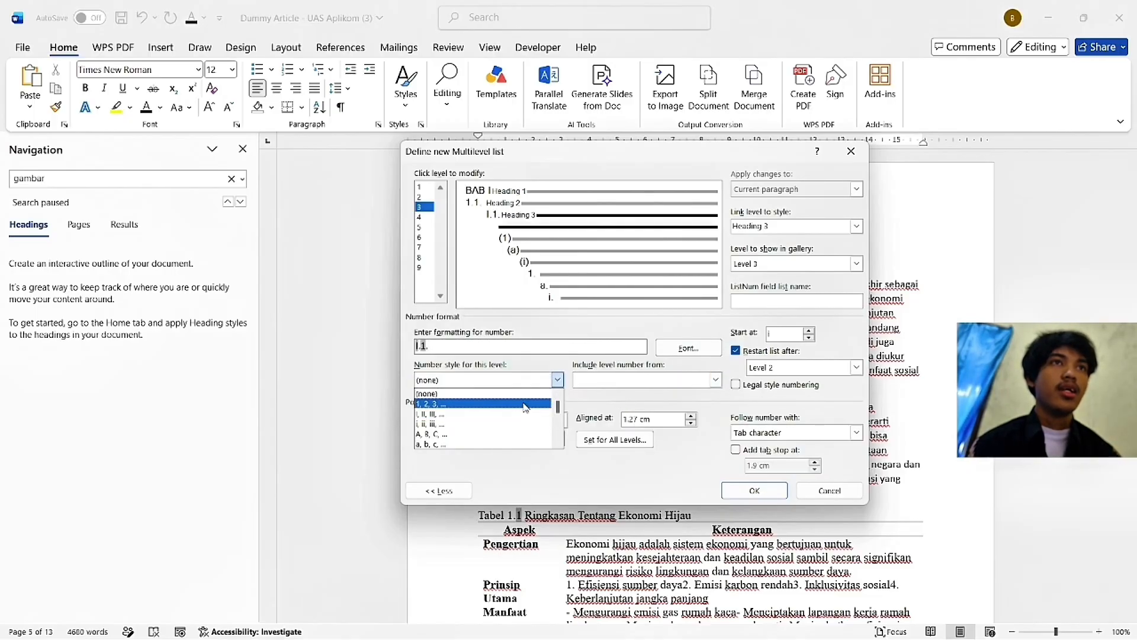
{"action": "left_click", "coordinate": [536, 403]}
{"action": "left_click", "coordinate": [531, 351]}
{"action": "type", "text": "."}
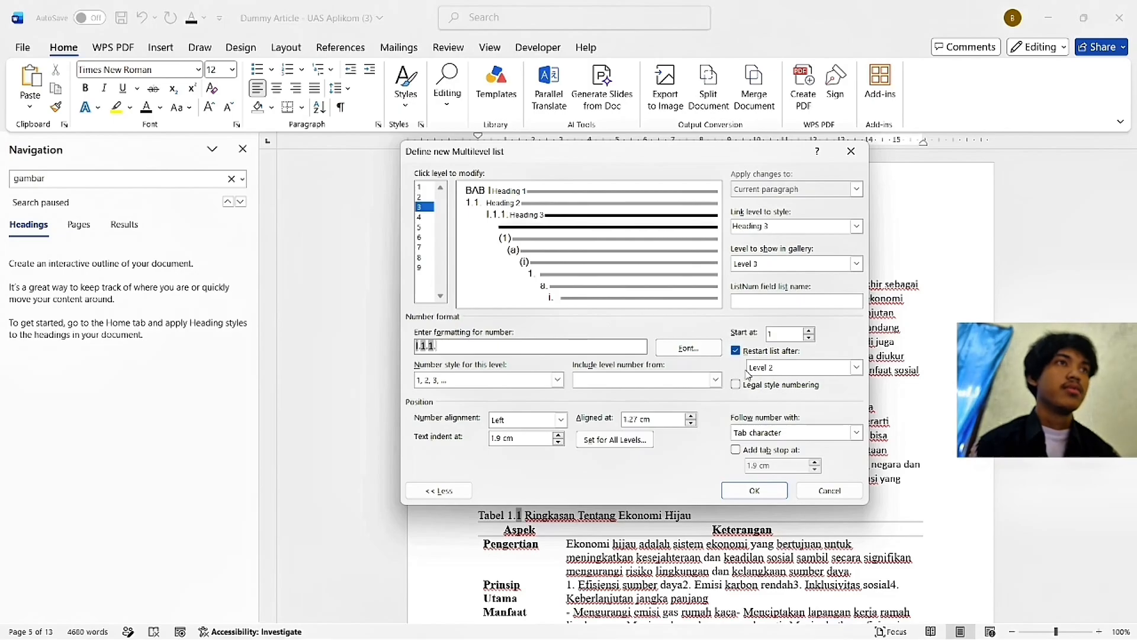
{"action": "left_click", "coordinate": [735, 386]}
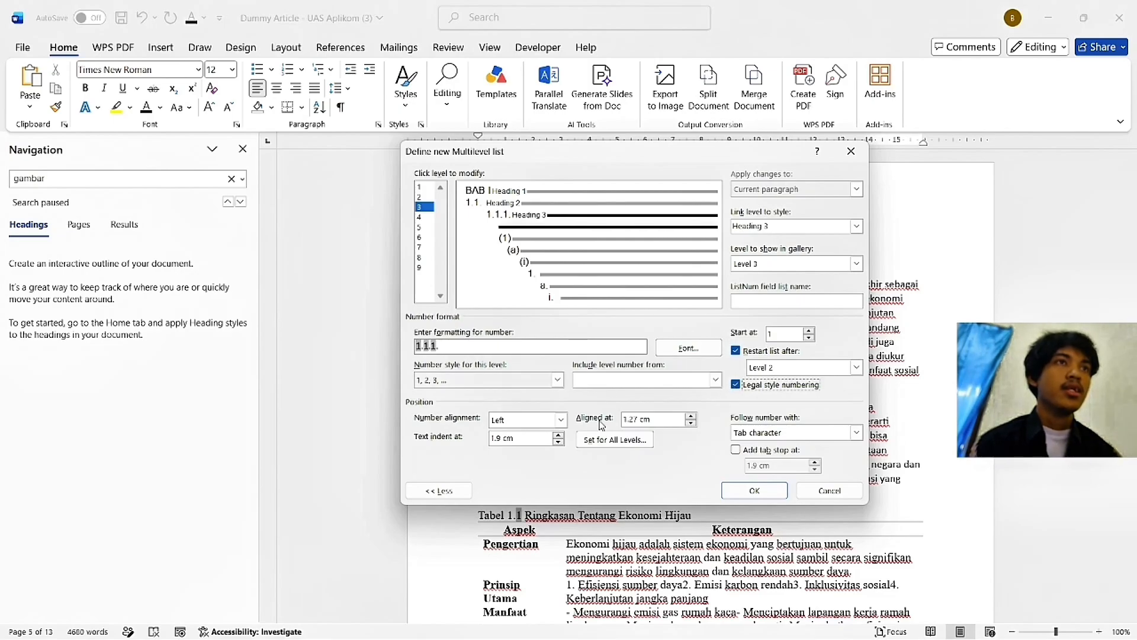
Step: Align level 3 at 0 cm with a 1 cm text indent and a space after the number, and apply the multilevel list
{"action": "left_click_drag", "start_coordinate": [638, 419], "coordinate": [622, 419]}
{"action": "key", "text": "BackSpace"}
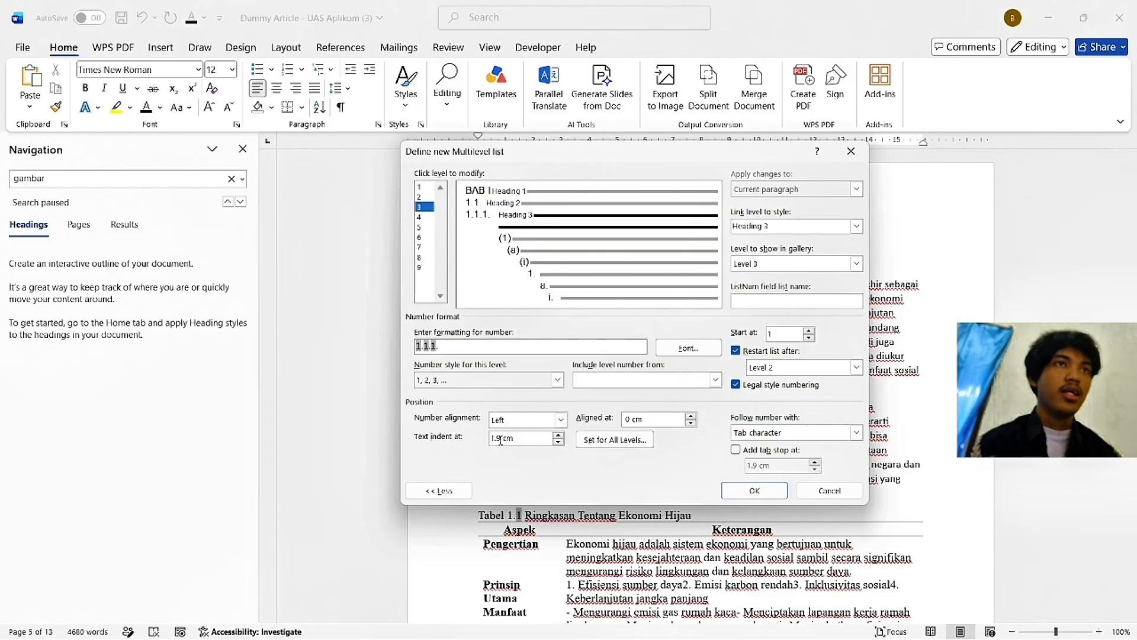
{"action": "left_click_drag", "start_coordinate": [500, 439], "coordinate": [465, 449]}
{"action": "type", "text": "1"}
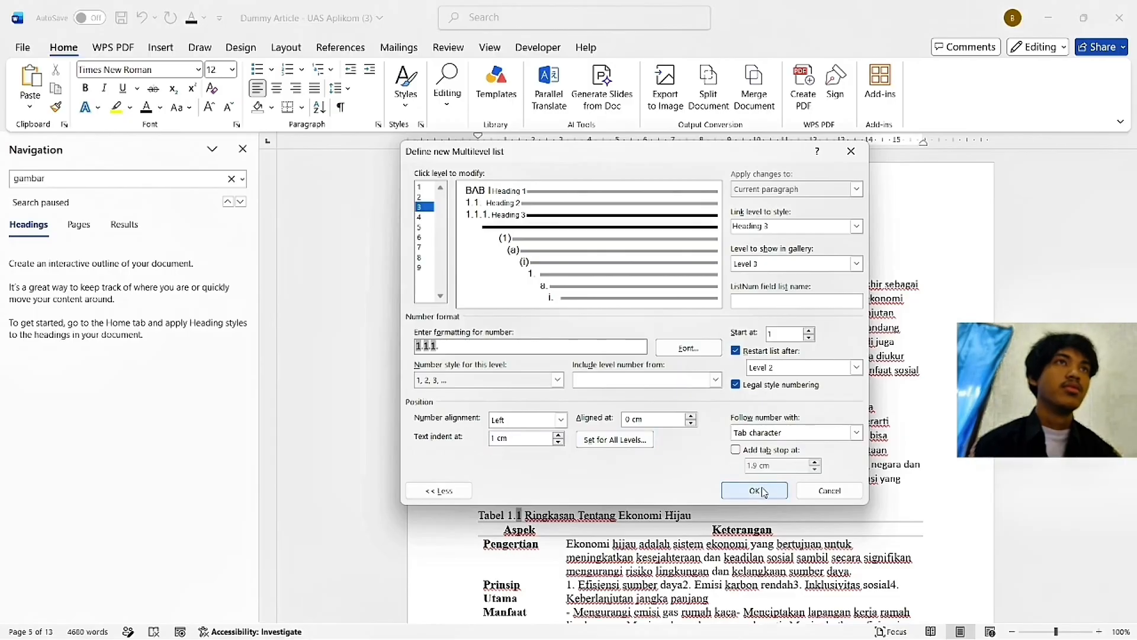
{"action": "left_click", "coordinate": [856, 432]}
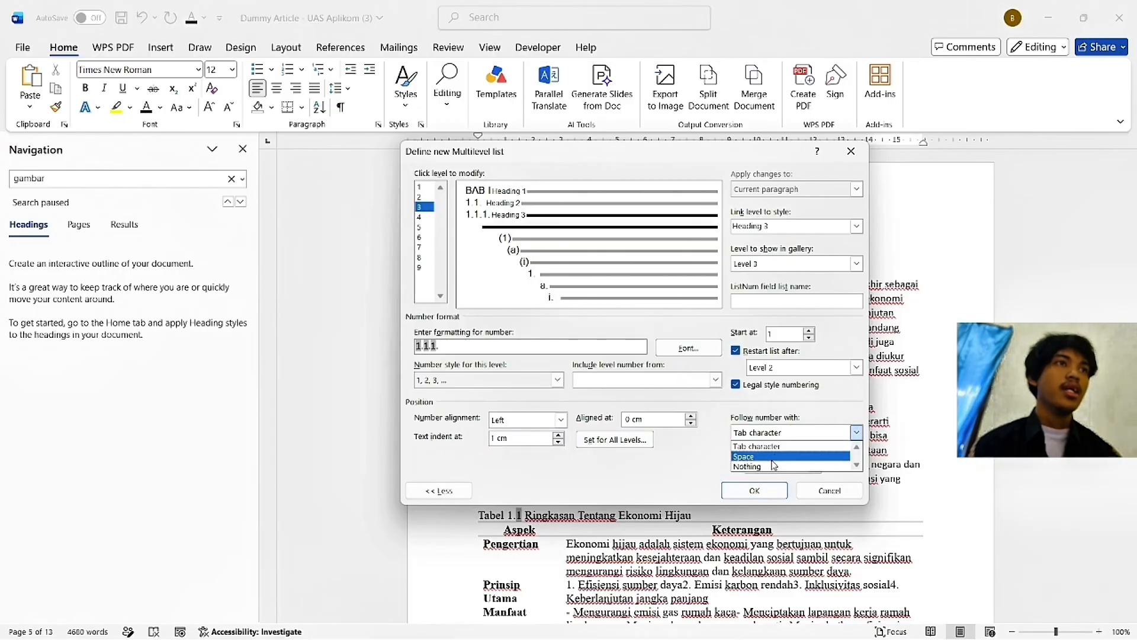
{"action": "left_click", "coordinate": [769, 452]}
{"action": "left_click", "coordinate": [754, 491]}
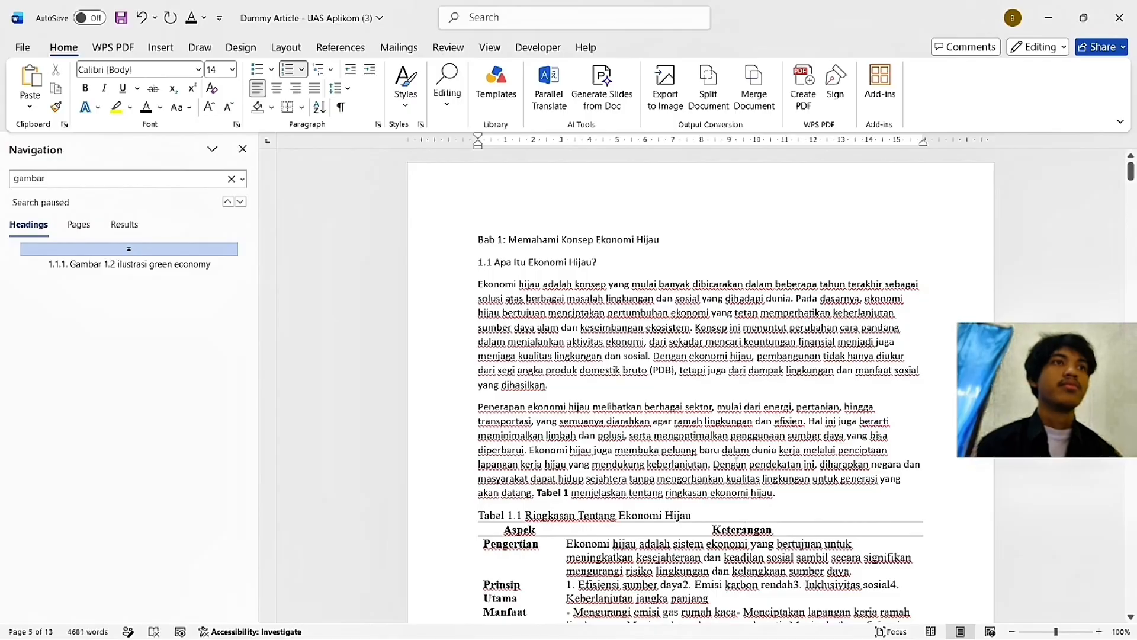
Step: Select the whole of Tabel 1.2, Penerapan Ekonomi Hijau di Berbagai Negara, and remove all its borders
{"action": "scroll", "coordinate": [698, 385], "scroll_direction": "down", "scroll_amount": 15}
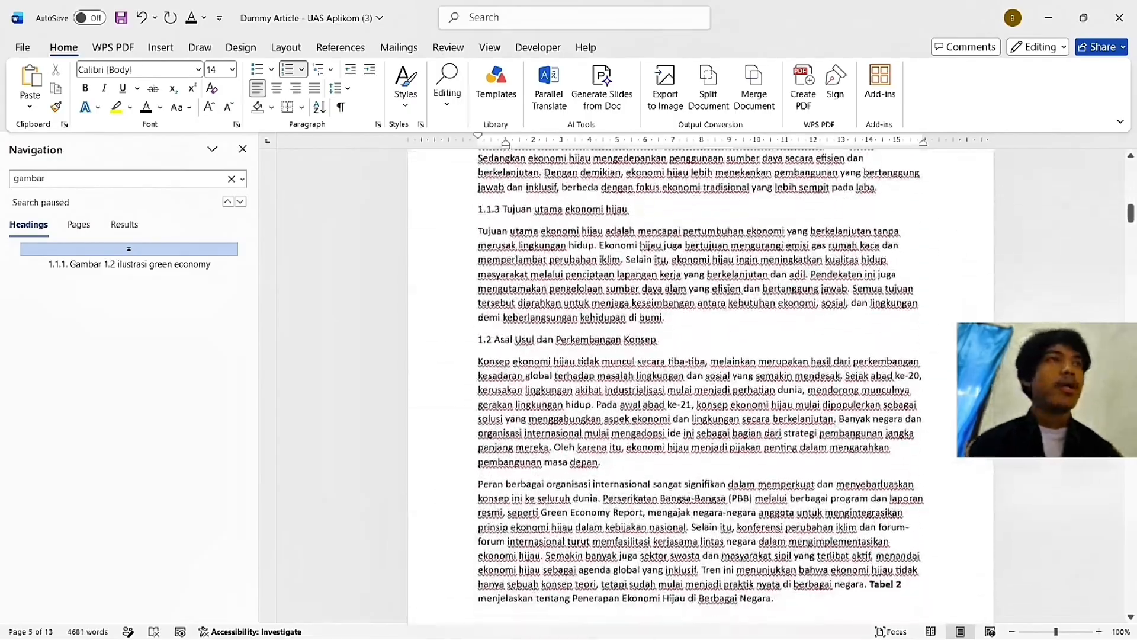
{"action": "scroll", "coordinate": [560, 481], "scroll_direction": "down", "scroll_amount": 15}
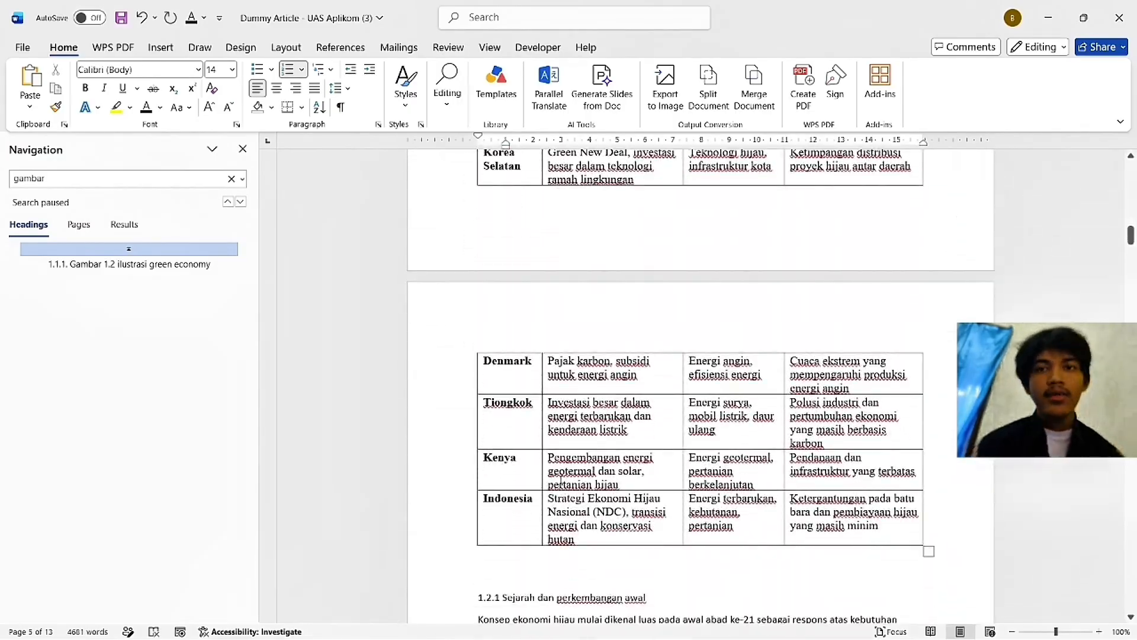
{"action": "scroll", "coordinate": [526, 374], "scroll_direction": "up", "scroll_amount": 1}
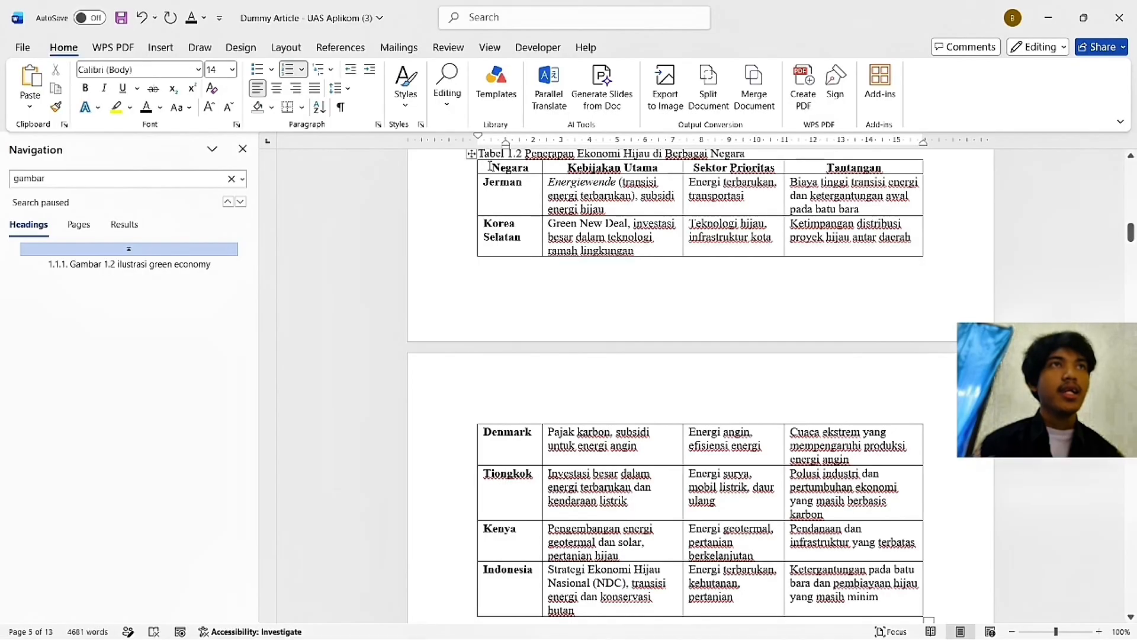
{"action": "left_click_drag", "start_coordinate": [488, 170], "coordinate": [861, 601]}
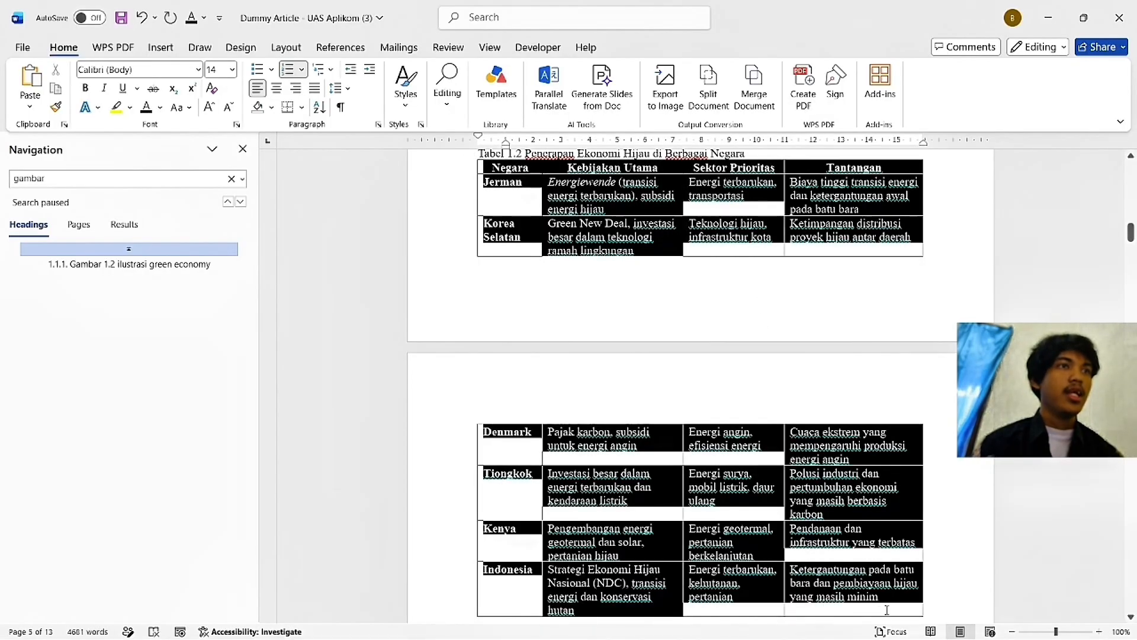
{"action": "scroll", "coordinate": [631, 389], "scroll_direction": "down", "scroll_amount": 3}
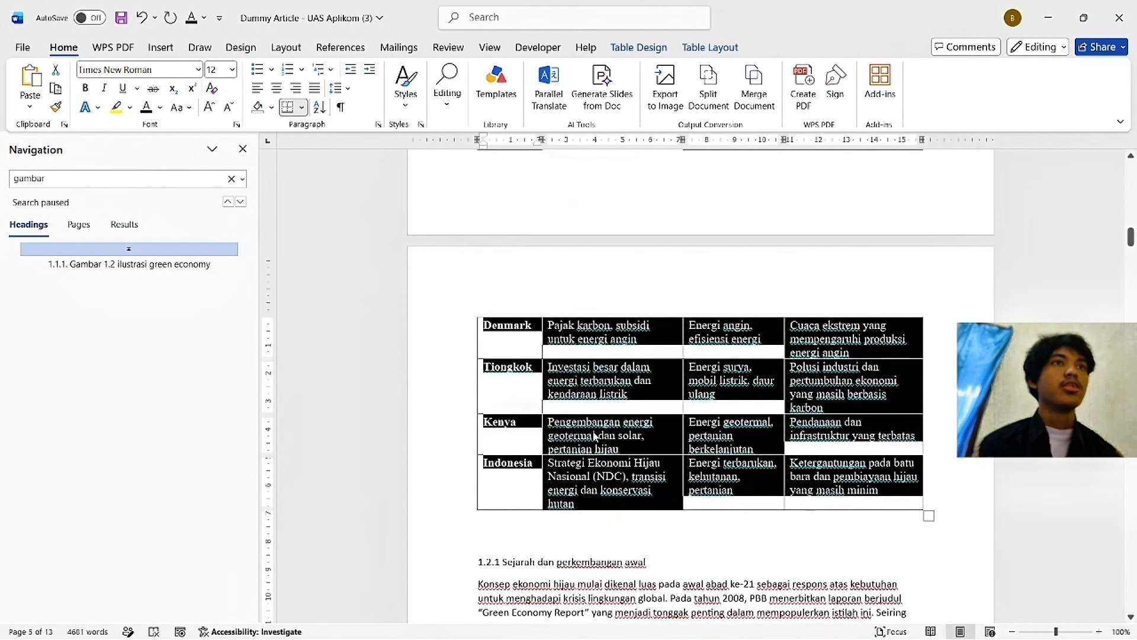
{"action": "left_click", "coordinate": [303, 109]}
{"action": "left_click", "coordinate": [332, 205]}
Step: Add a bottom border and a top border to the header row of Tabel 1.2
{"action": "scroll", "coordinate": [614, 261], "scroll_direction": "up", "scroll_amount": 4}
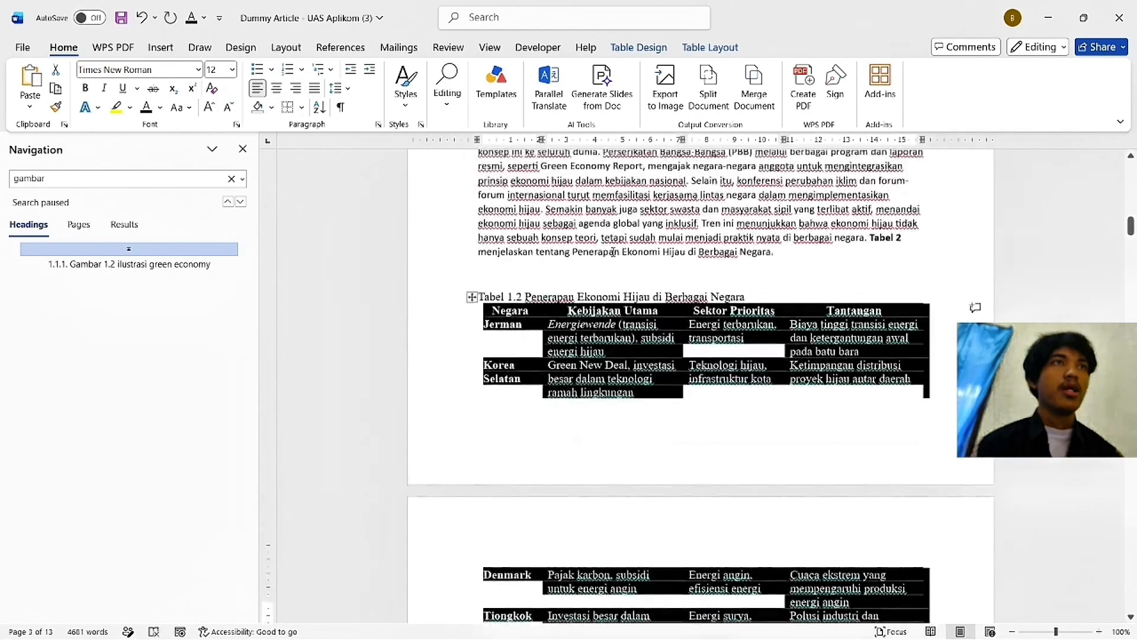
{"action": "scroll", "coordinate": [613, 251], "scroll_direction": "up", "scroll_amount": 1}
{"action": "left_click", "coordinate": [498, 373]}
{"action": "left_click_drag", "start_coordinate": [501, 345], "coordinate": [818, 341]}
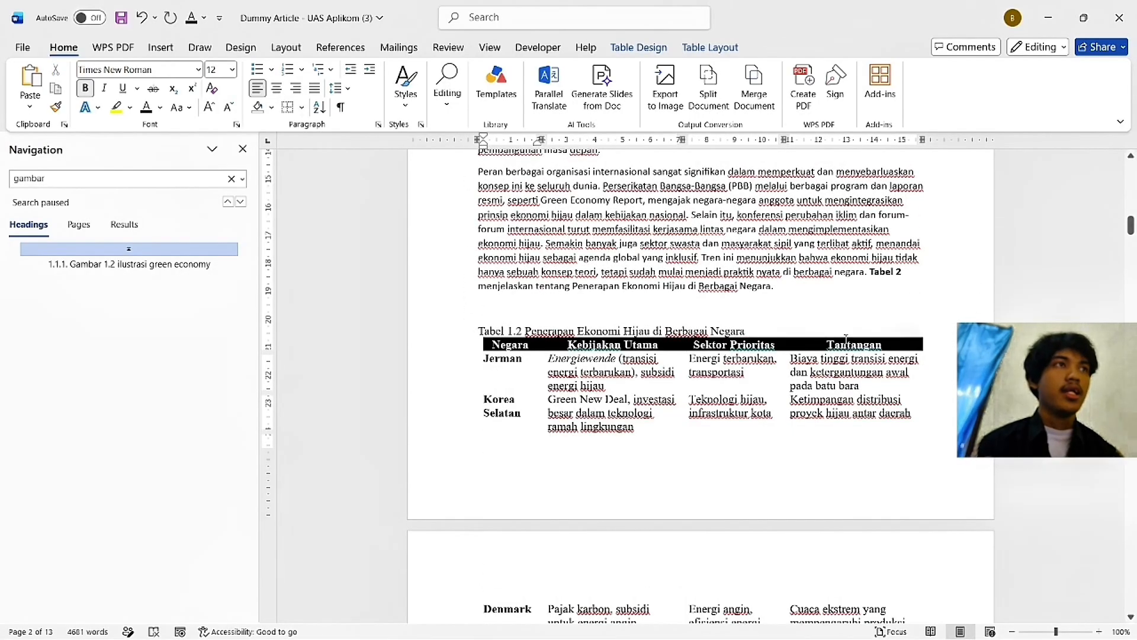
{"action": "left_click", "coordinate": [301, 108]}
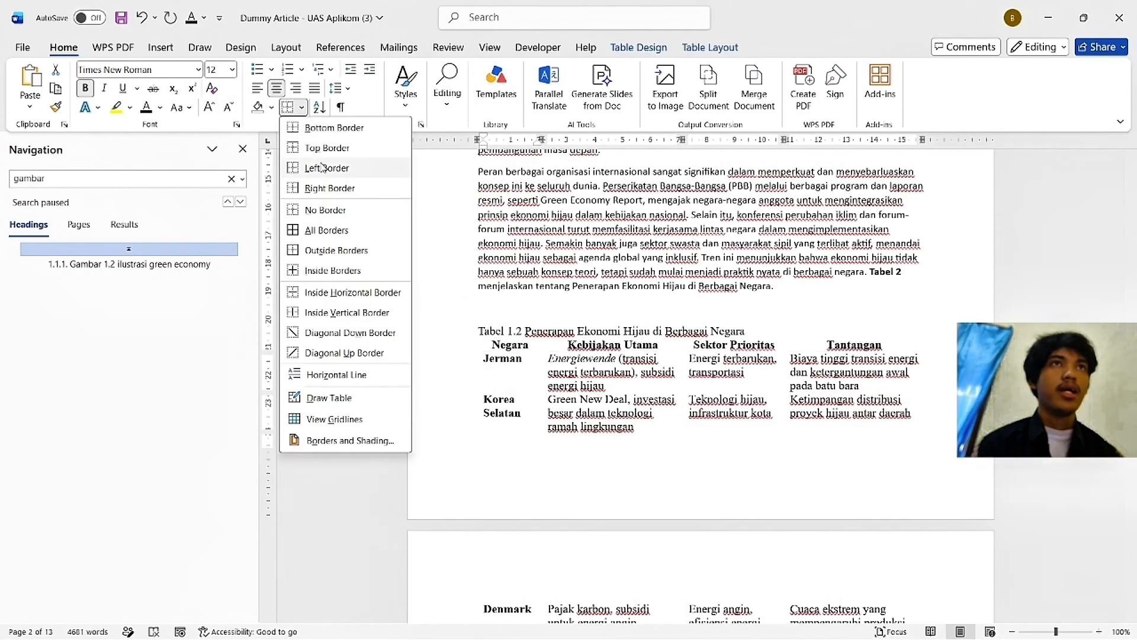
{"action": "left_click", "coordinate": [331, 127]}
{"action": "left_click", "coordinate": [301, 107]}
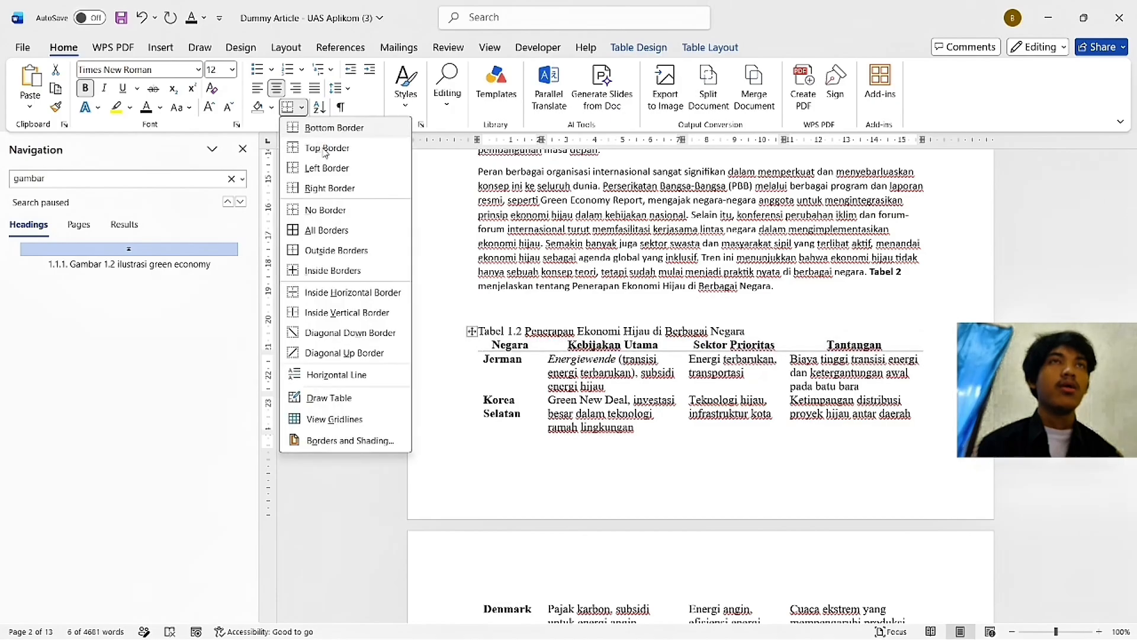
{"action": "left_click", "coordinate": [324, 148]}
Step: Add a bottom border to the Indonesia row at the end of Tabel 1.2
{"action": "scroll", "coordinate": [696, 363], "scroll_direction": "down", "scroll_amount": 10}
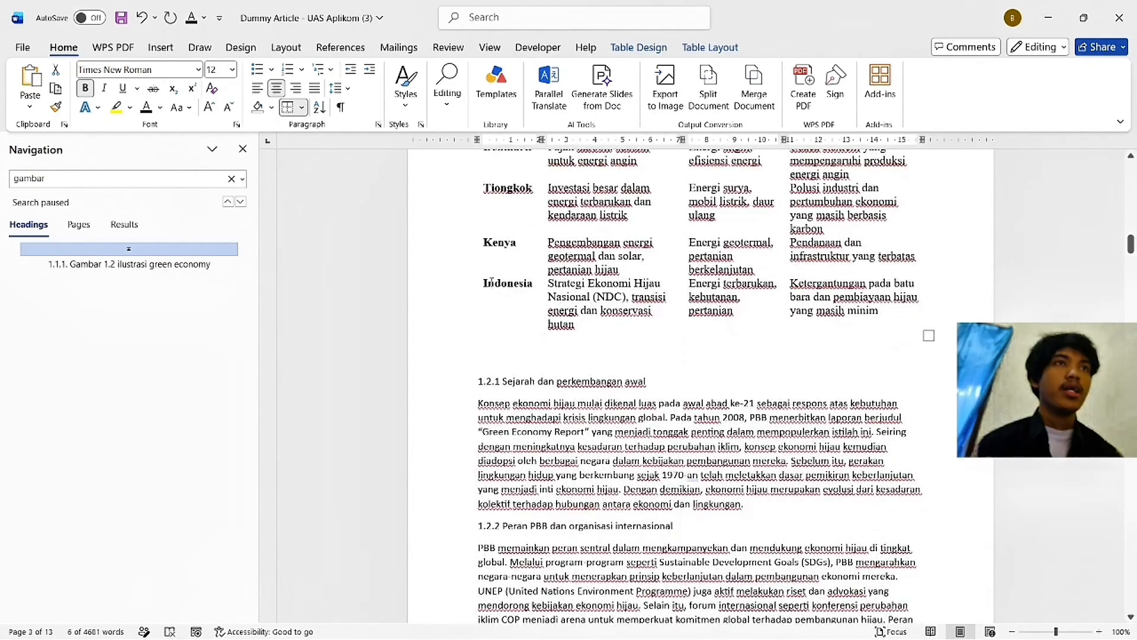
{"action": "left_click_drag", "start_coordinate": [491, 282], "coordinate": [858, 296]}
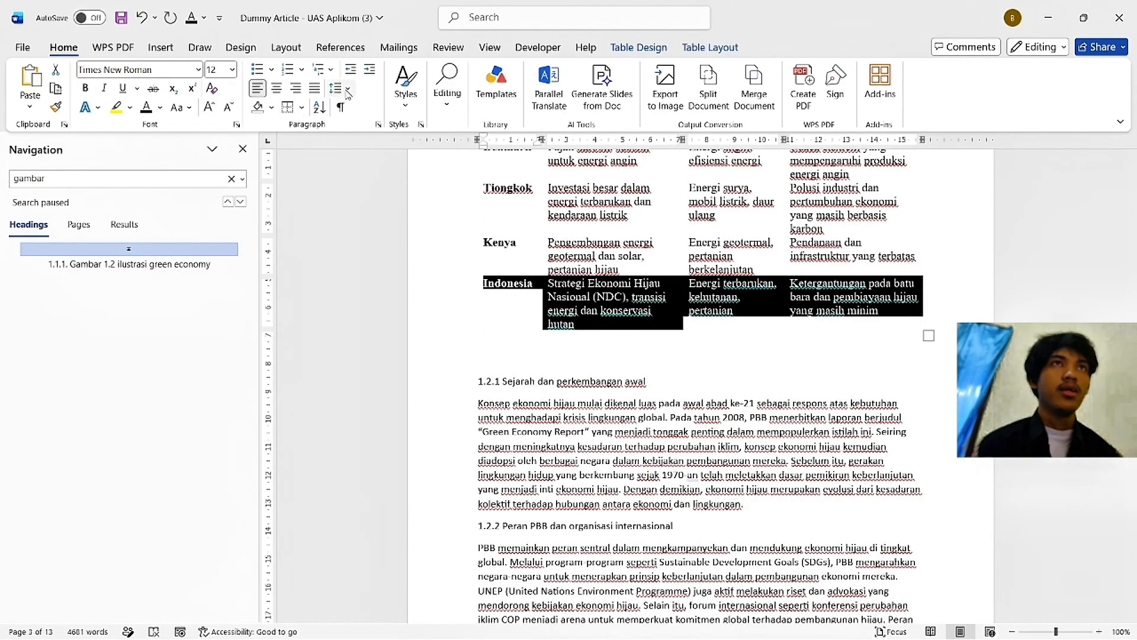
{"action": "left_click", "coordinate": [302, 111]}
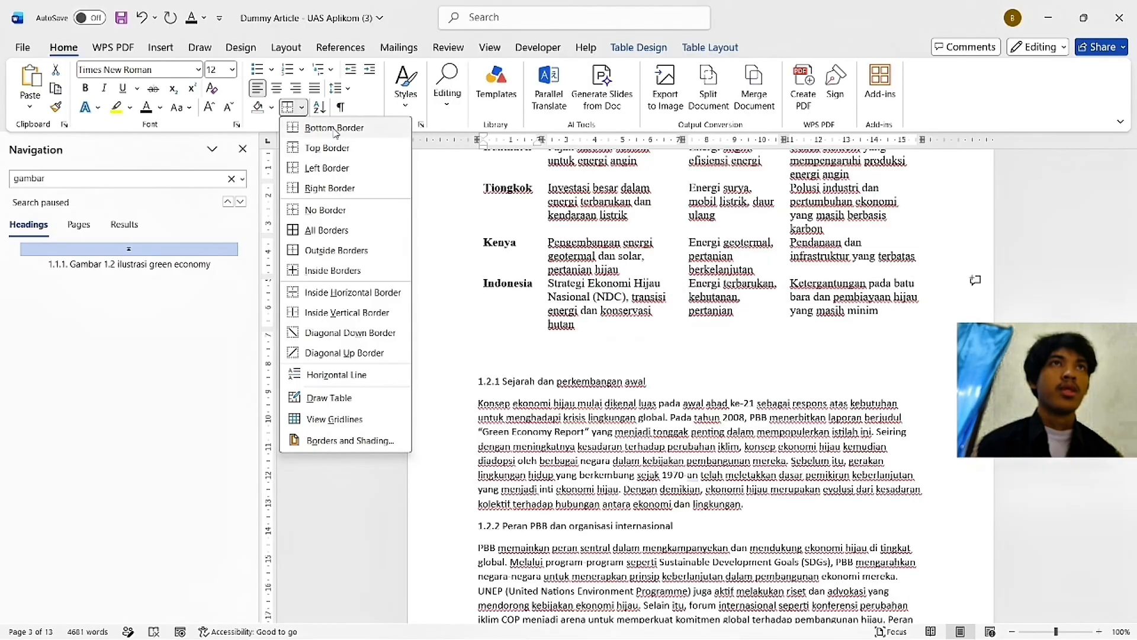
{"action": "left_click", "coordinate": [330, 122]}
{"action": "left_click", "coordinate": [636, 257]}
Step: Apply the Normal style to the caption "Gambar 1.2 ilustrasi green economy" so it no longer counts as a heading
{"action": "scroll", "coordinate": [636, 257], "scroll_direction": "up", "scroll_amount": 15}
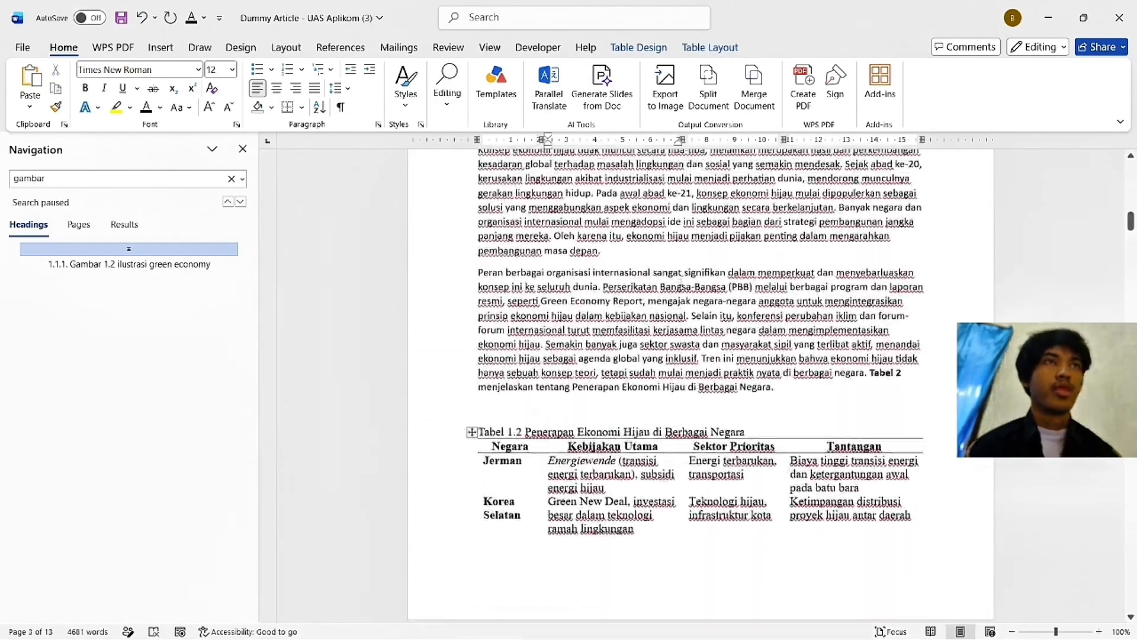
{"action": "scroll", "coordinate": [636, 257], "scroll_direction": "up", "scroll_amount": 9}
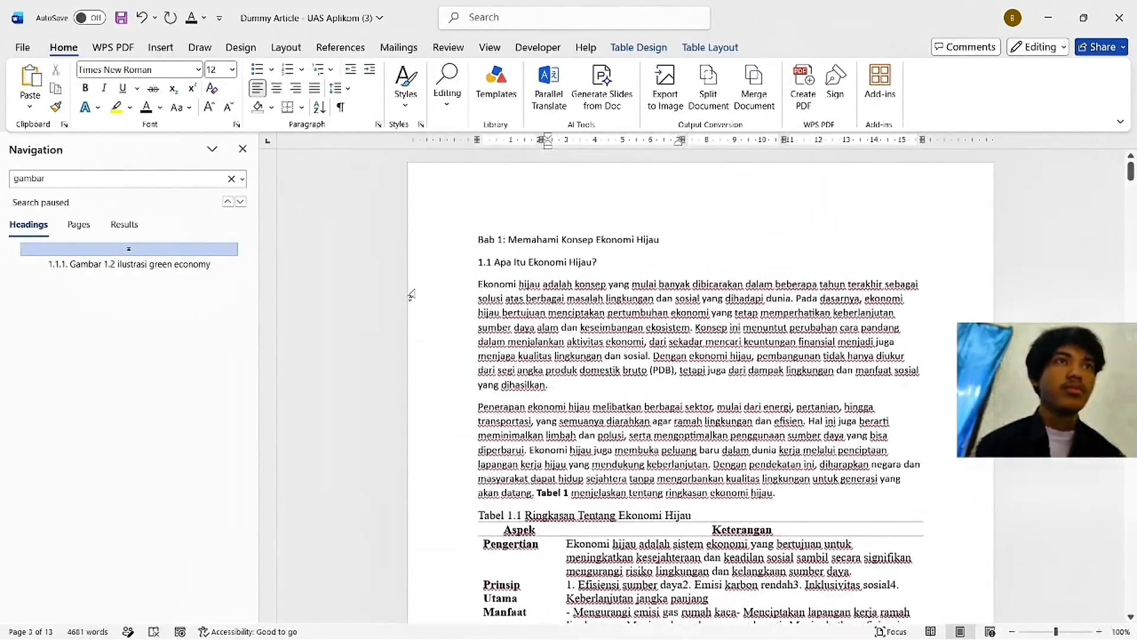
{"action": "left_click", "coordinate": [205, 263]}
{"action": "left_click", "coordinate": [194, 264]}
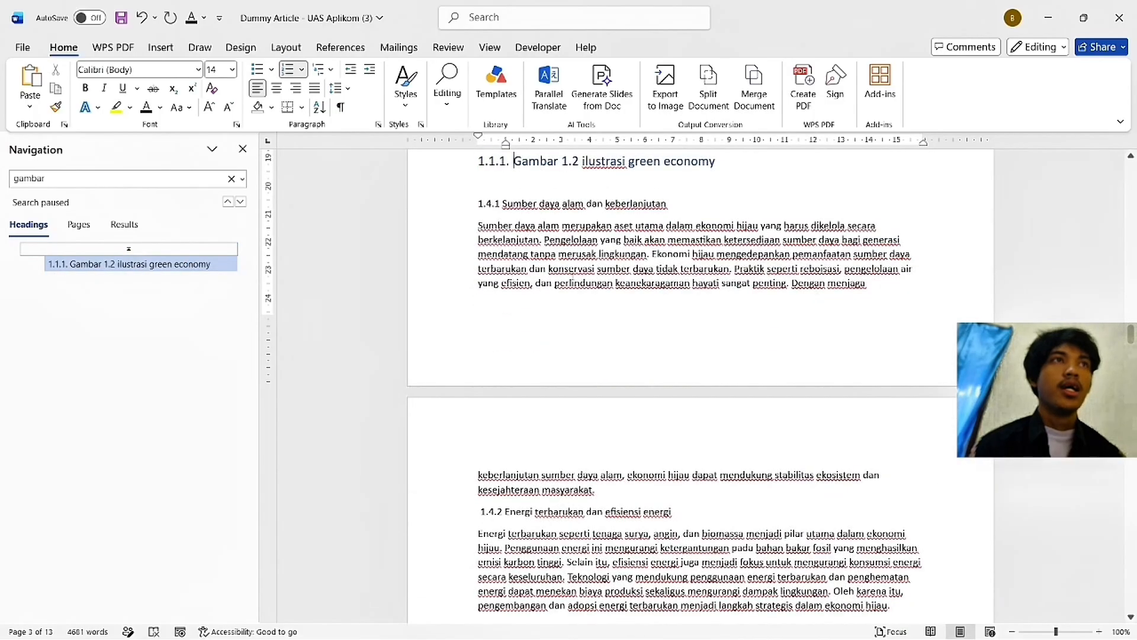
{"action": "left_click_drag", "start_coordinate": [716, 305], "coordinate": [470, 305]}
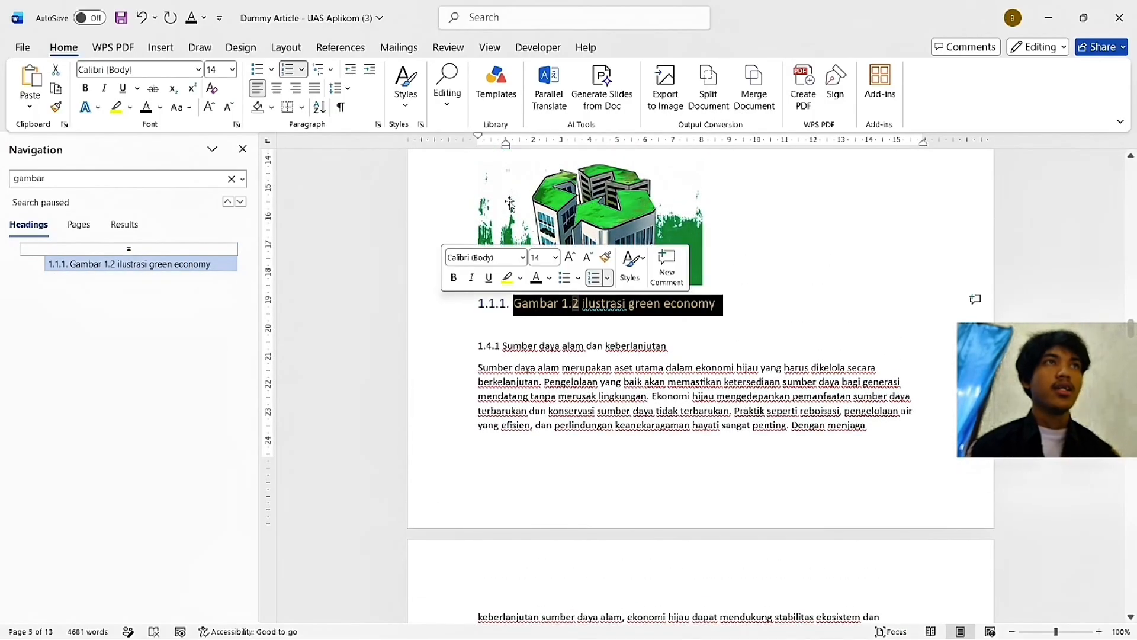
{"action": "left_click", "coordinate": [406, 83]}
{"action": "left_click", "coordinate": [609, 141]}
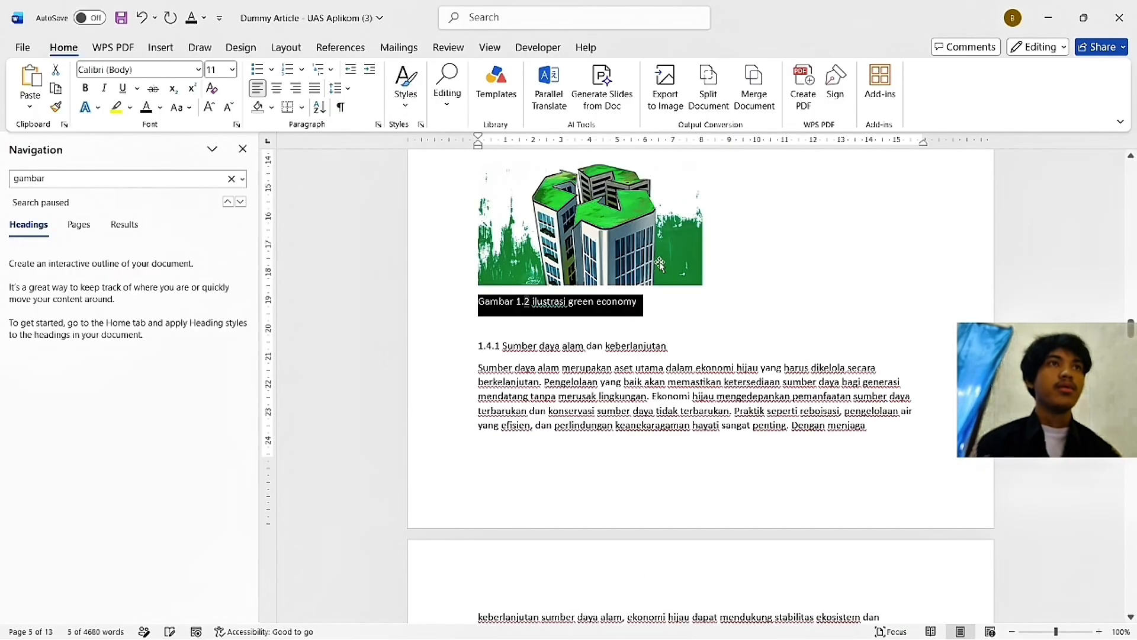
Step: Remove the space after the paragraphs holding the green economy picture and its Gambar 1.2 caption
{"action": "left_click_drag", "start_coordinate": [658, 302], "coordinate": [554, 232]}
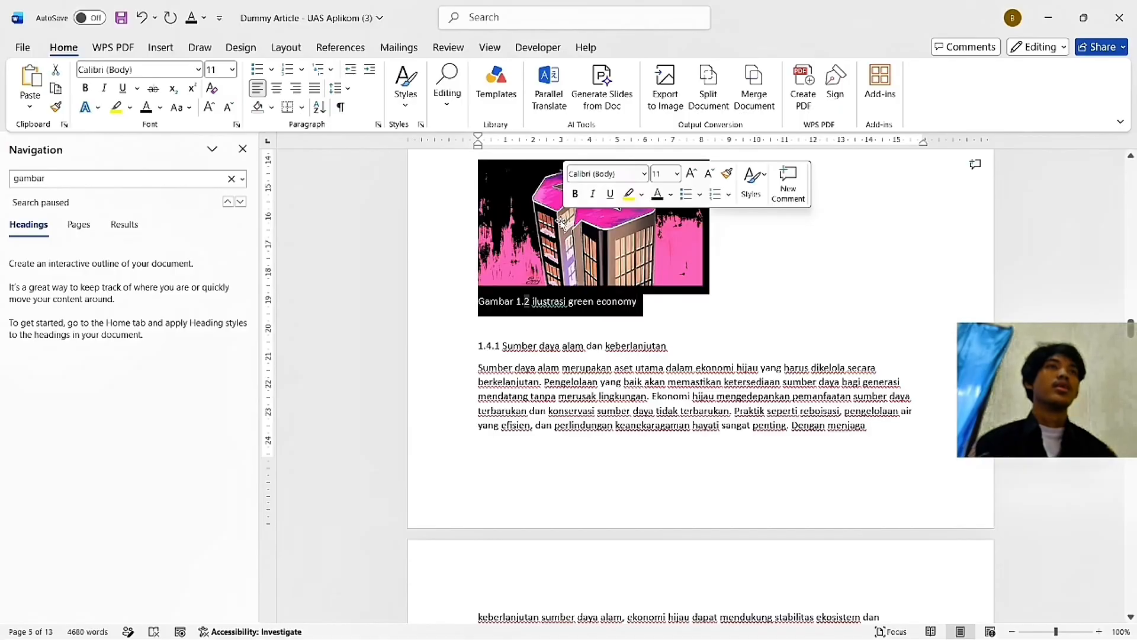
{"action": "left_click", "coordinate": [347, 88]}
{"action": "left_click", "coordinate": [431, 270]}
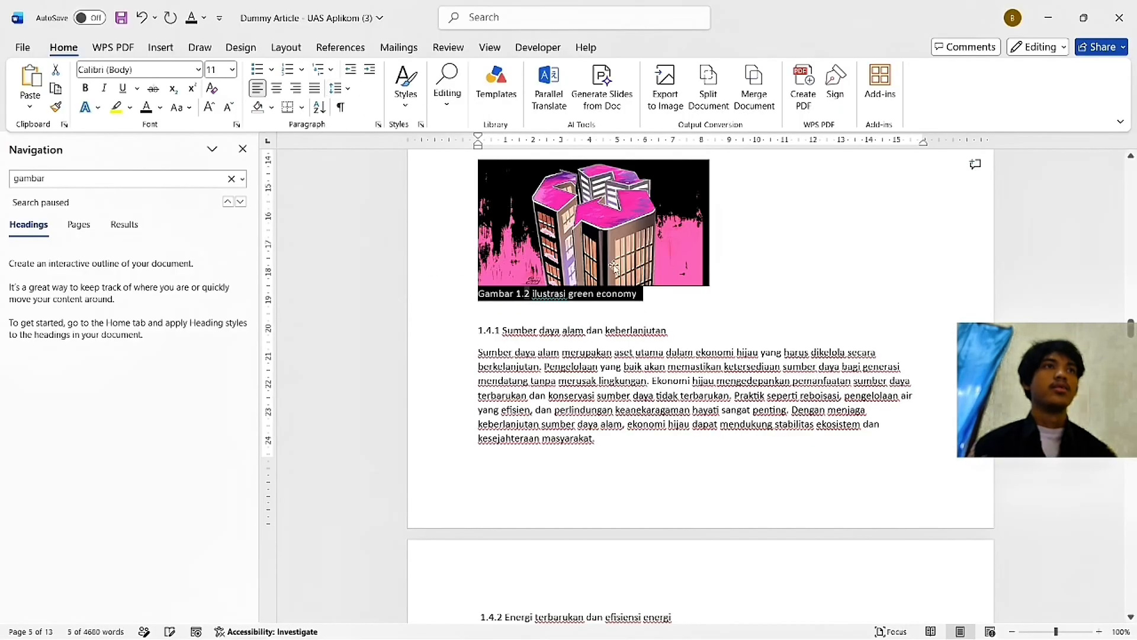
{"action": "left_click", "coordinate": [325, 243]}
Step: Delete the manual "Bab 1:" prefix from the chapter title Memahami Konsep Ekonomi Hijau
{"action": "scroll", "coordinate": [744, 343], "scroll_direction": "up", "scroll_amount": 3}
{"action": "left_click_drag", "start_coordinate": [1130, 313], "coordinate": [1124, 156]}
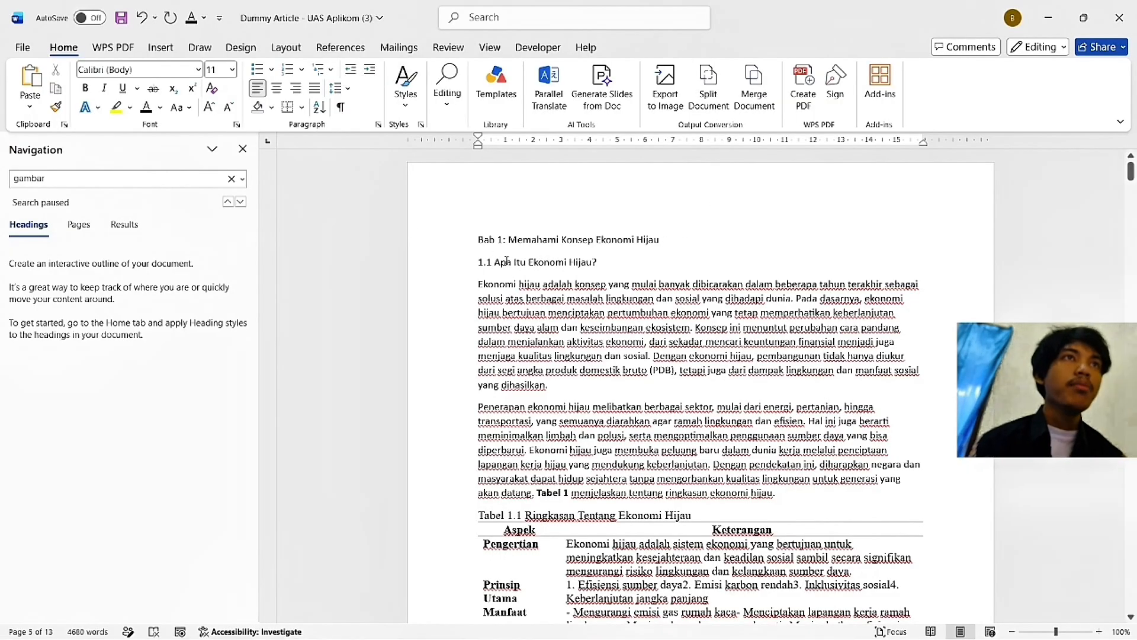
{"action": "left_click_drag", "start_coordinate": [509, 244], "coordinate": [477, 241]}
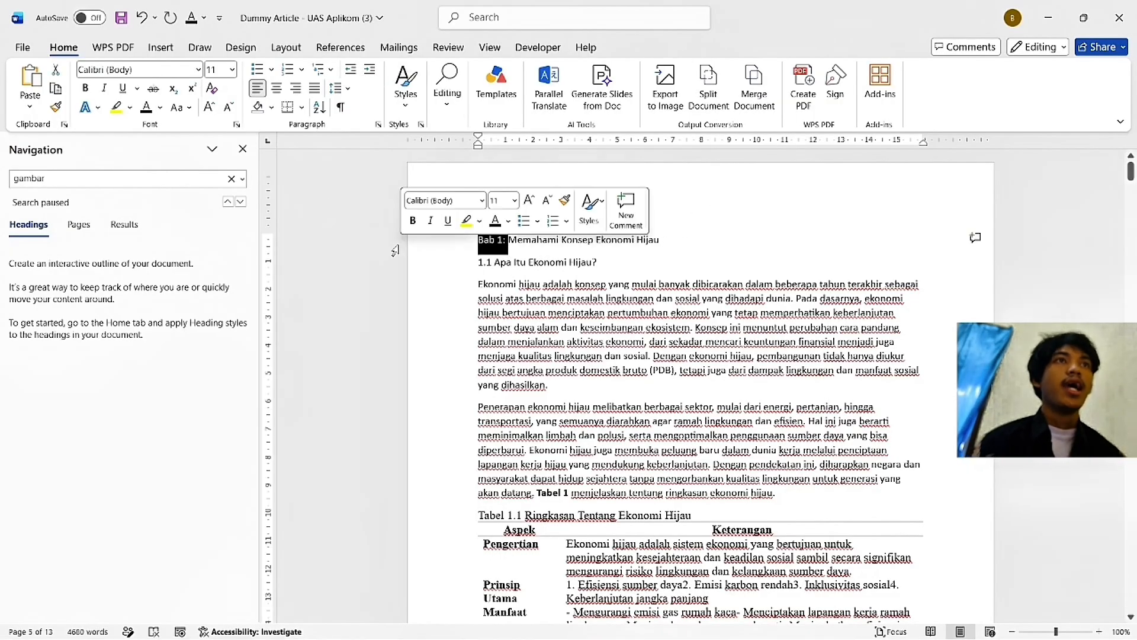
{"action": "key", "text": "Delete"}
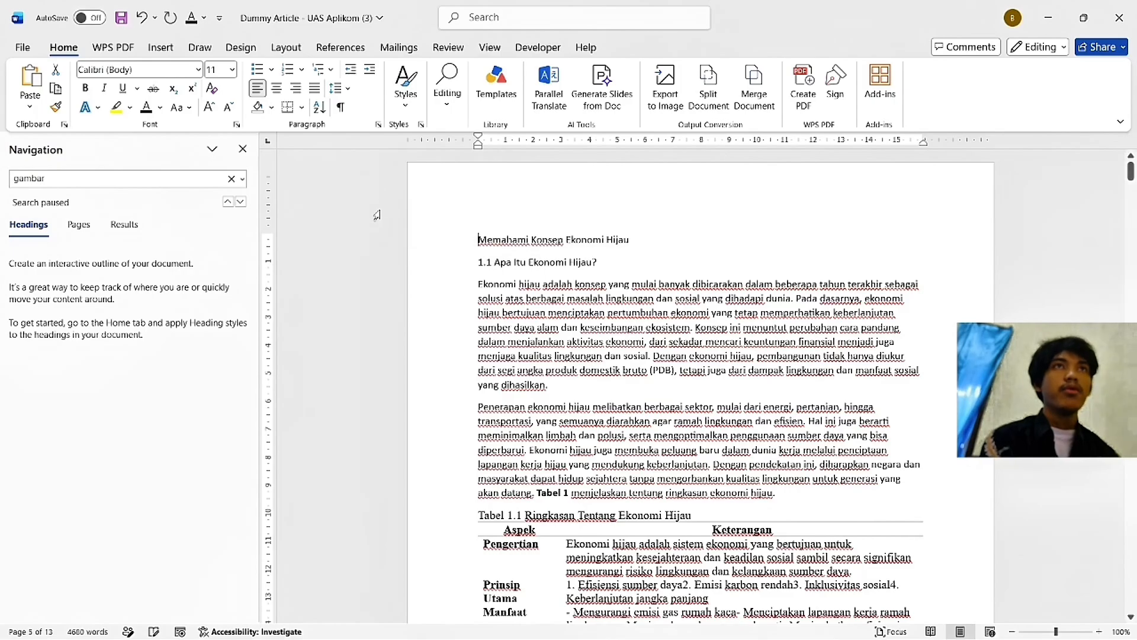
Step: Modify the Heading 1 style to use Times New Roman at 14 pt
{"action": "left_click", "coordinate": [406, 87]}
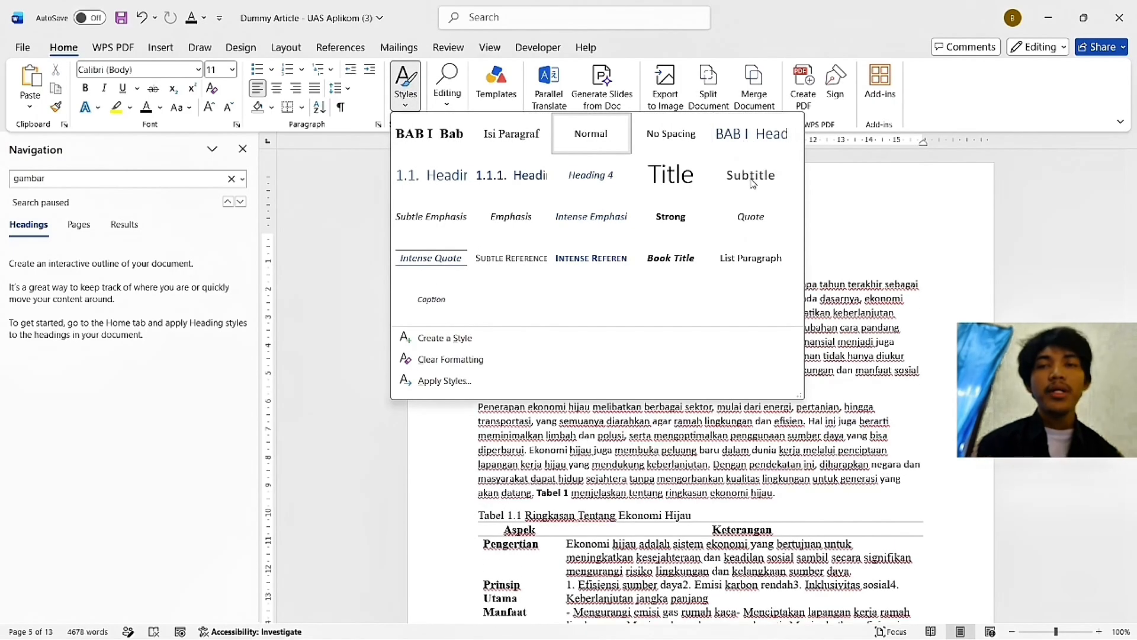
{"action": "right_click", "coordinate": [733, 187]}
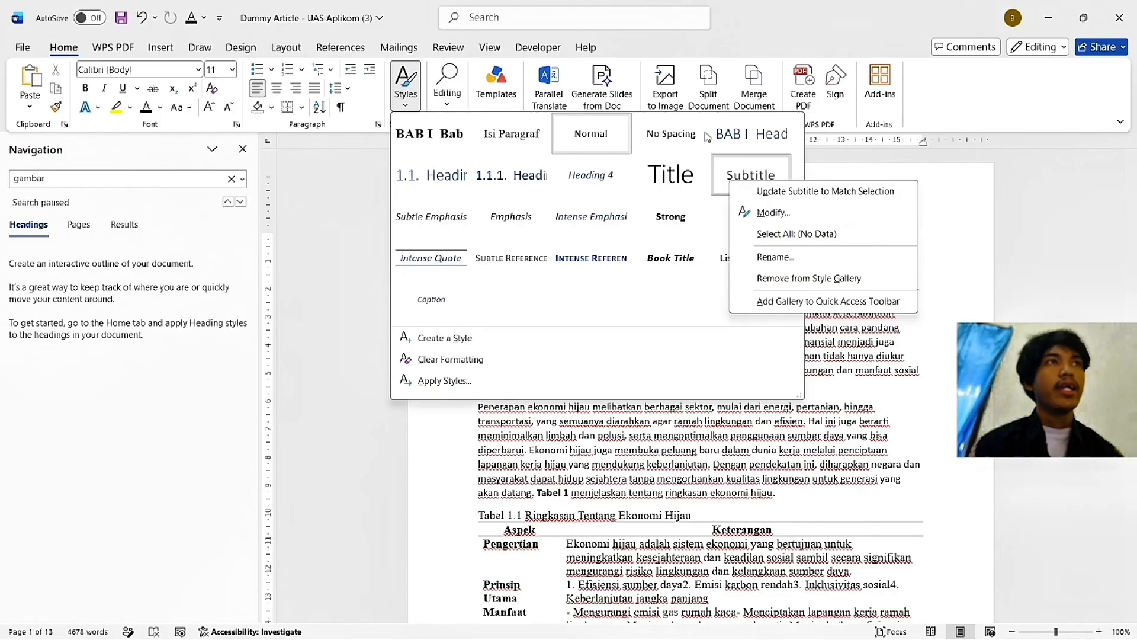
{"action": "right_click", "coordinate": [761, 138]}
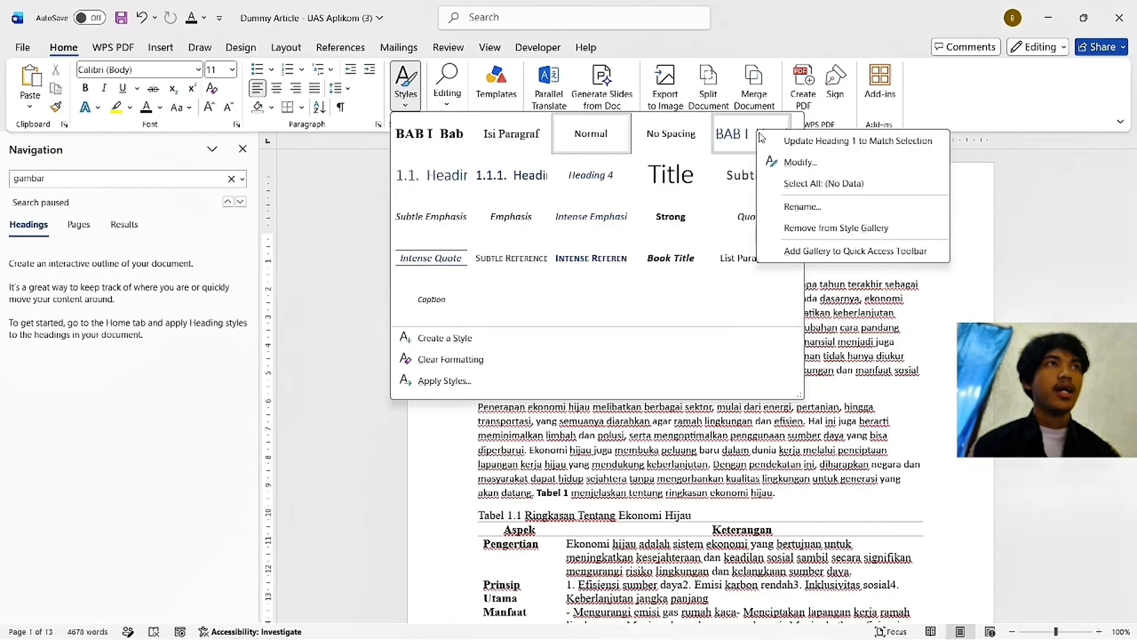
{"action": "left_click", "coordinate": [794, 161]}
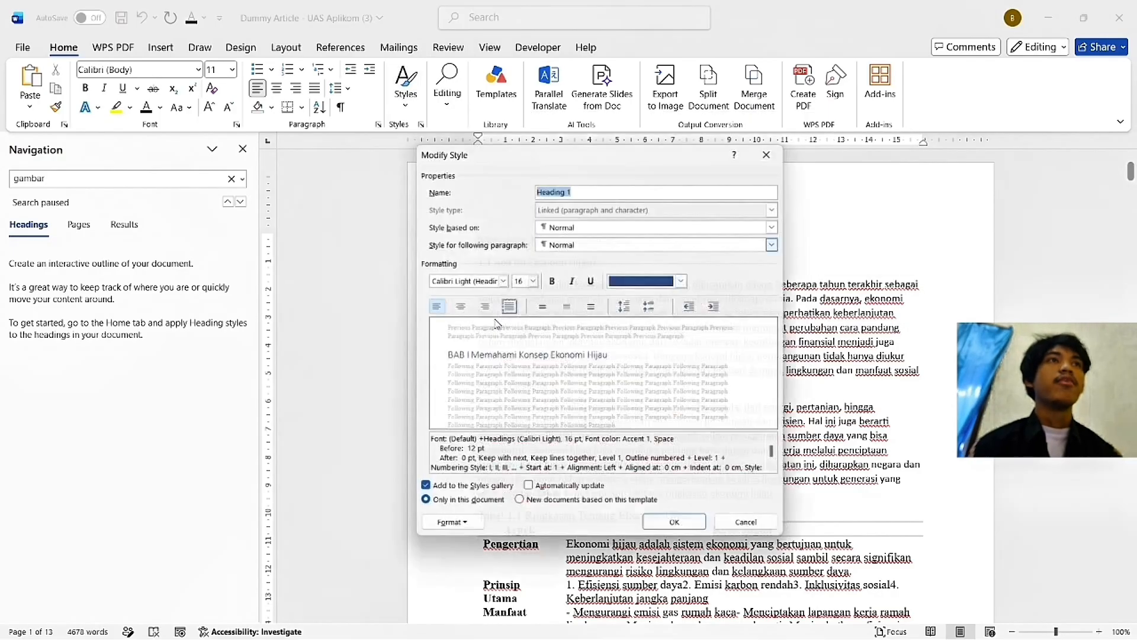
{"action": "left_click", "coordinate": [458, 279]}
{"action": "type", "text": "Times New Roman"}
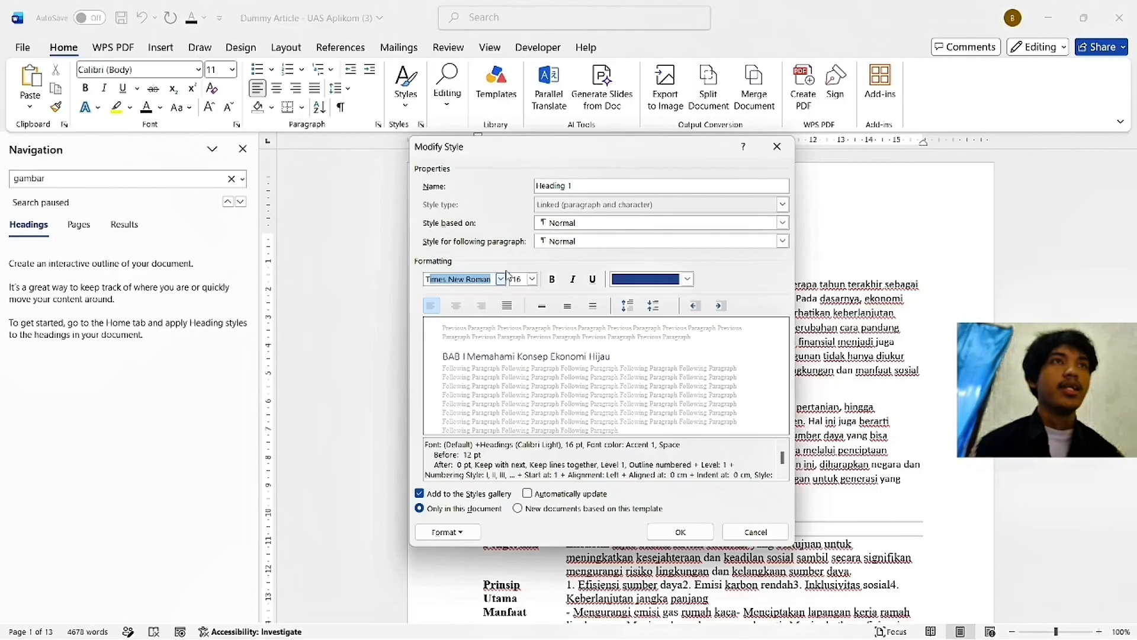
{"action": "left_click", "coordinate": [517, 279]}
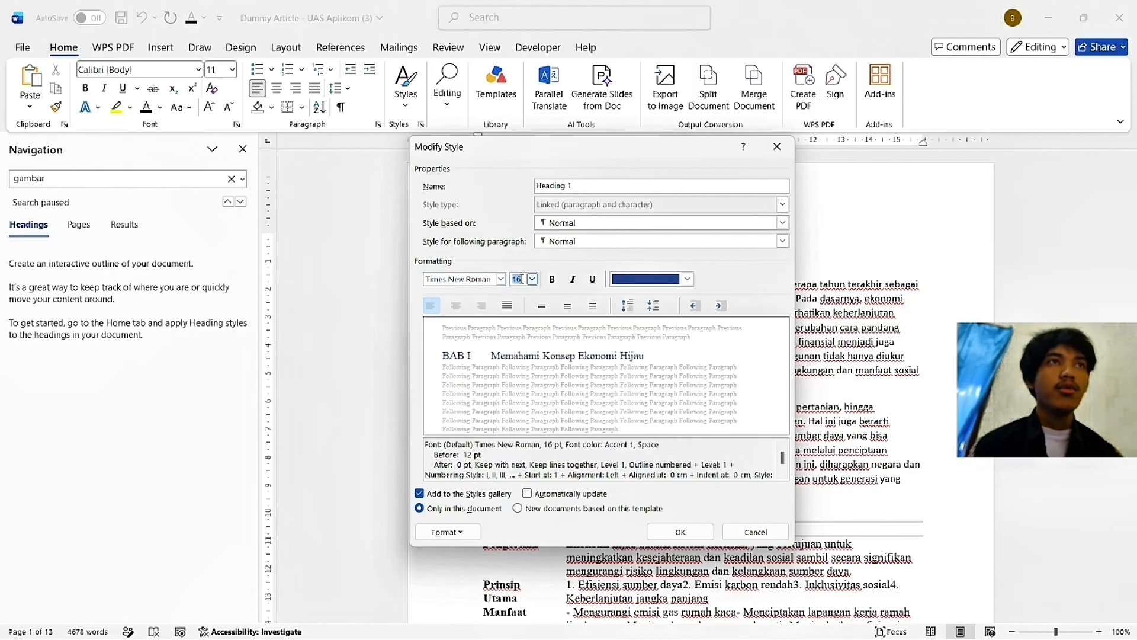
Step: Make the Heading 1 style bold with black text and centered alignment
{"action": "left_click", "coordinate": [552, 279]}
{"action": "left_click", "coordinate": [687, 279]}
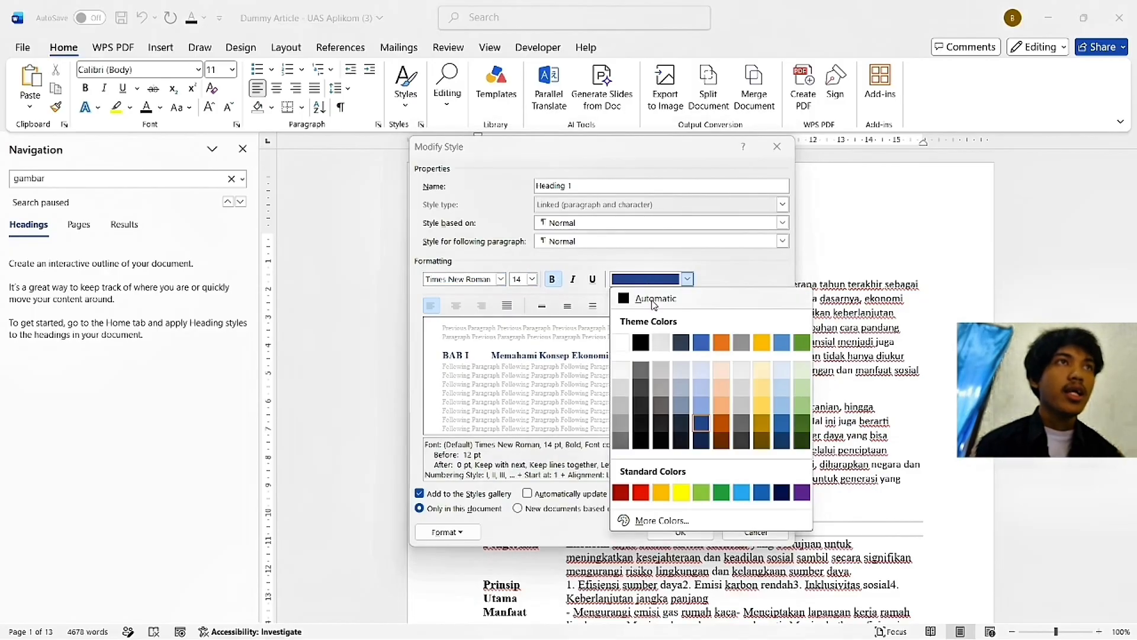
{"action": "left_click", "coordinate": [638, 343]}
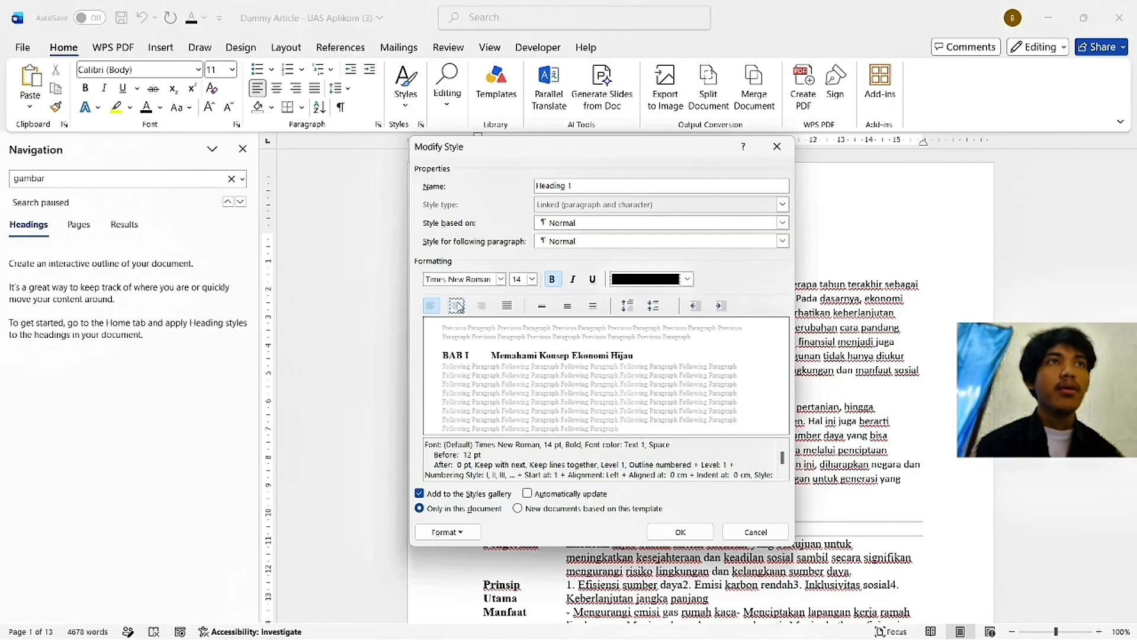
{"action": "left_click", "coordinate": [463, 306]}
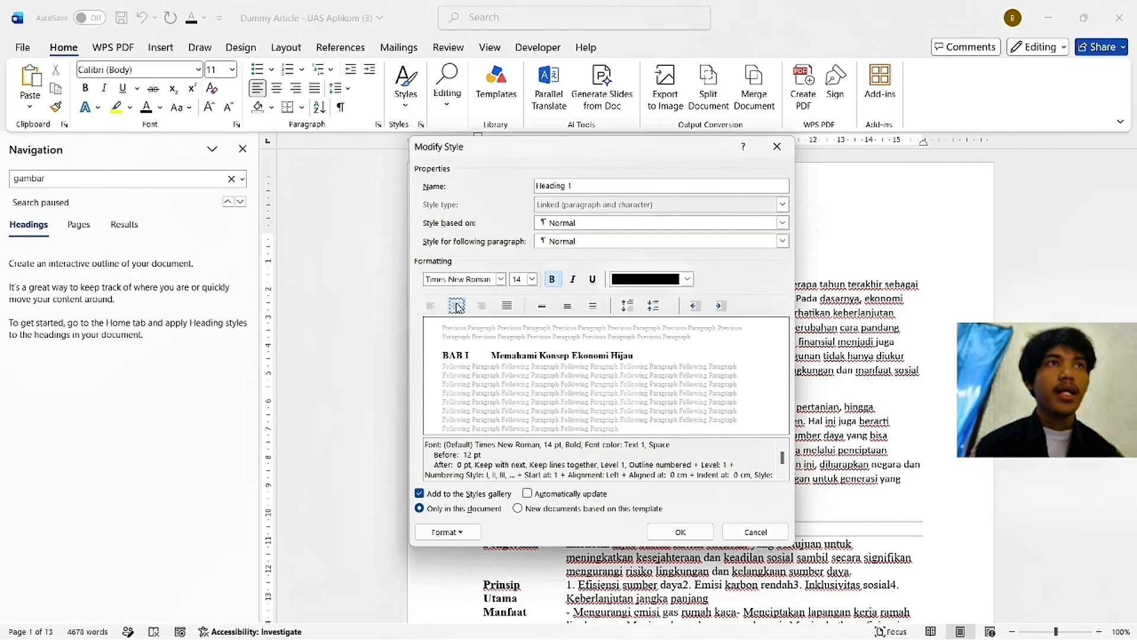
Step: Set the Heading 1 style's line spacing to Single and apply the paragraph settings
{"action": "left_click", "coordinate": [456, 532]}
{"action": "left_click", "coordinate": [440, 395]}
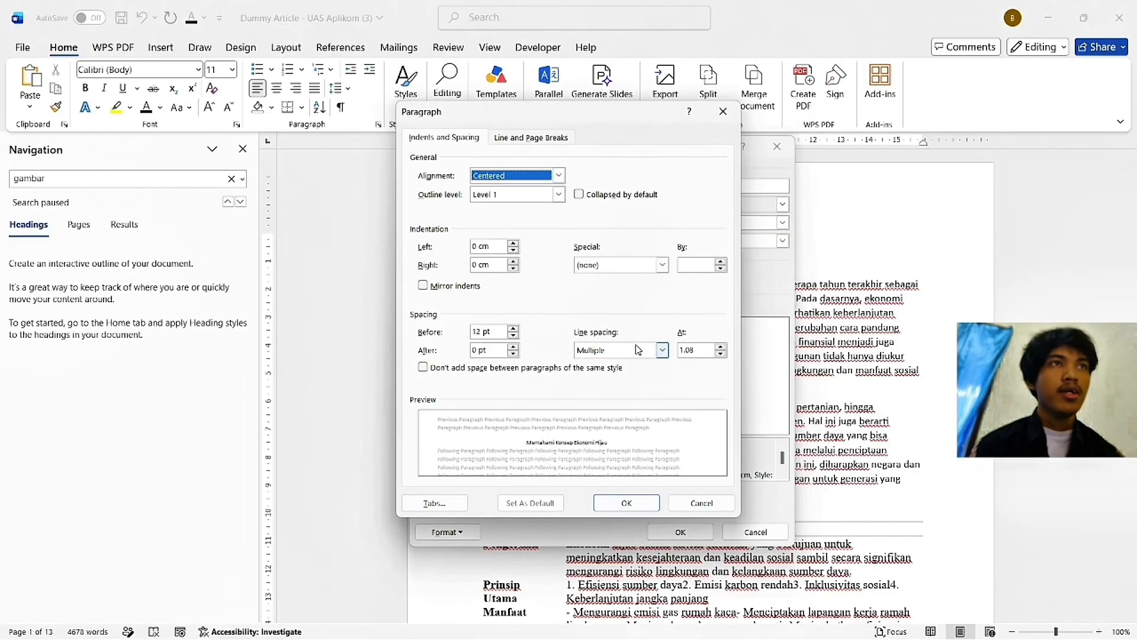
{"action": "left_click", "coordinate": [637, 349]}
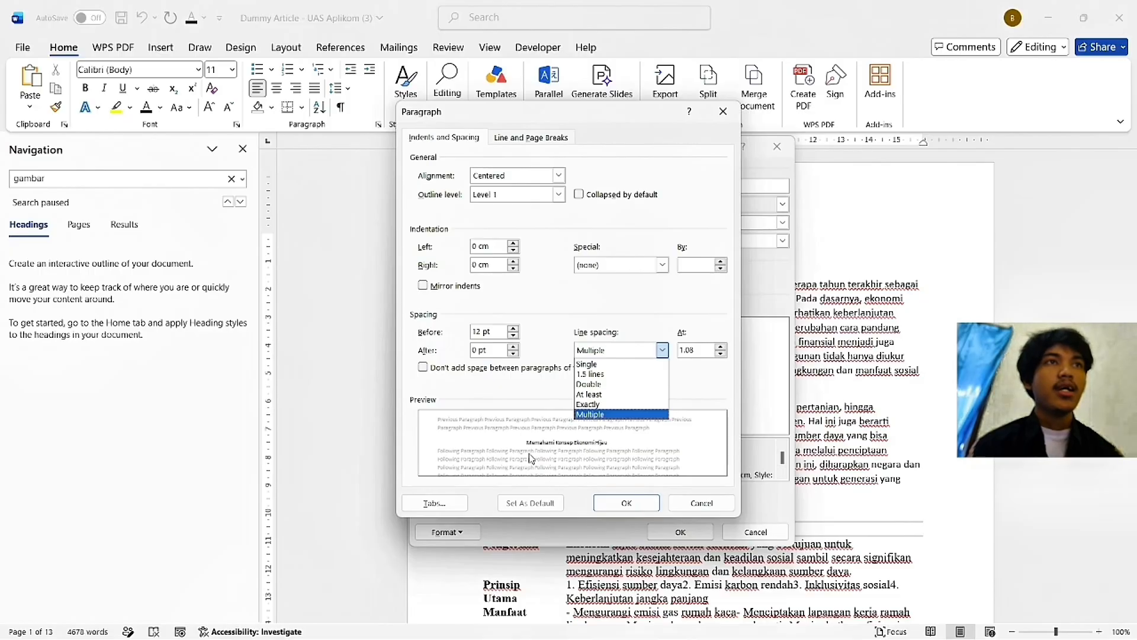
{"action": "left_click", "coordinate": [589, 365]}
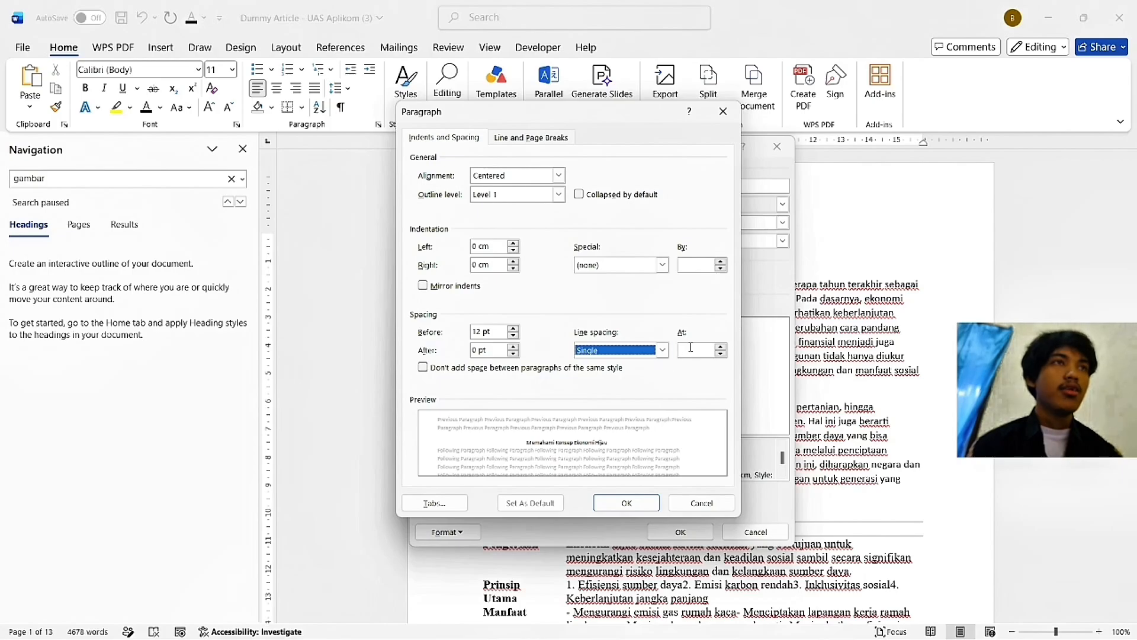
{"action": "left_click", "coordinate": [632, 512]}
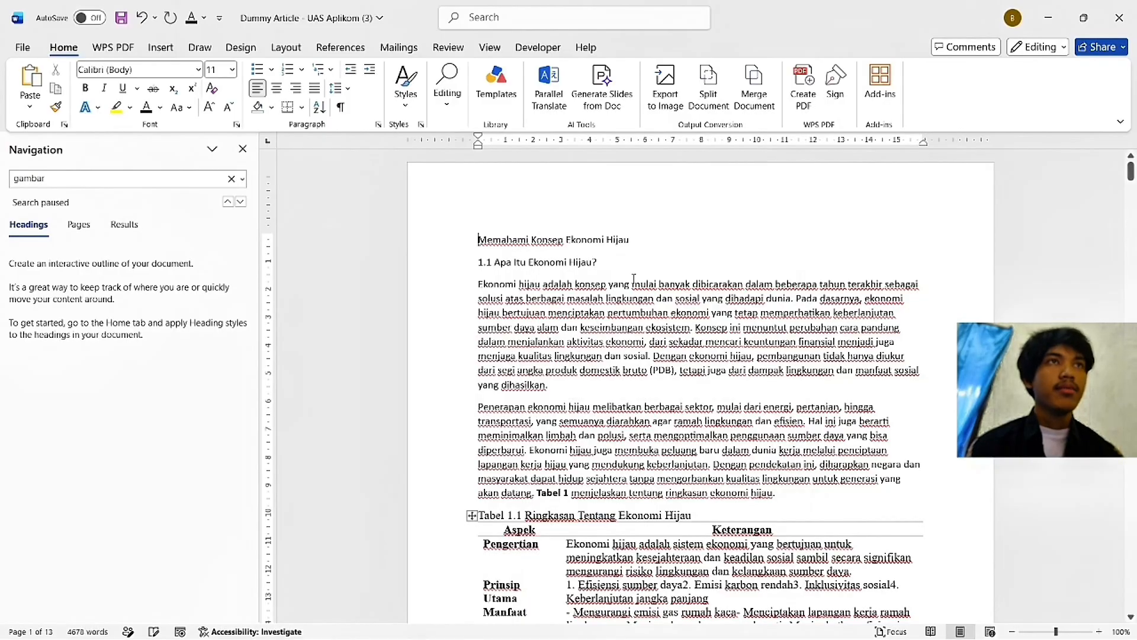
Step: Modify the Heading 2 style to use Times New Roman at 12 pt in bold with the Automatic font color
{"action": "left_click", "coordinate": [405, 83]}
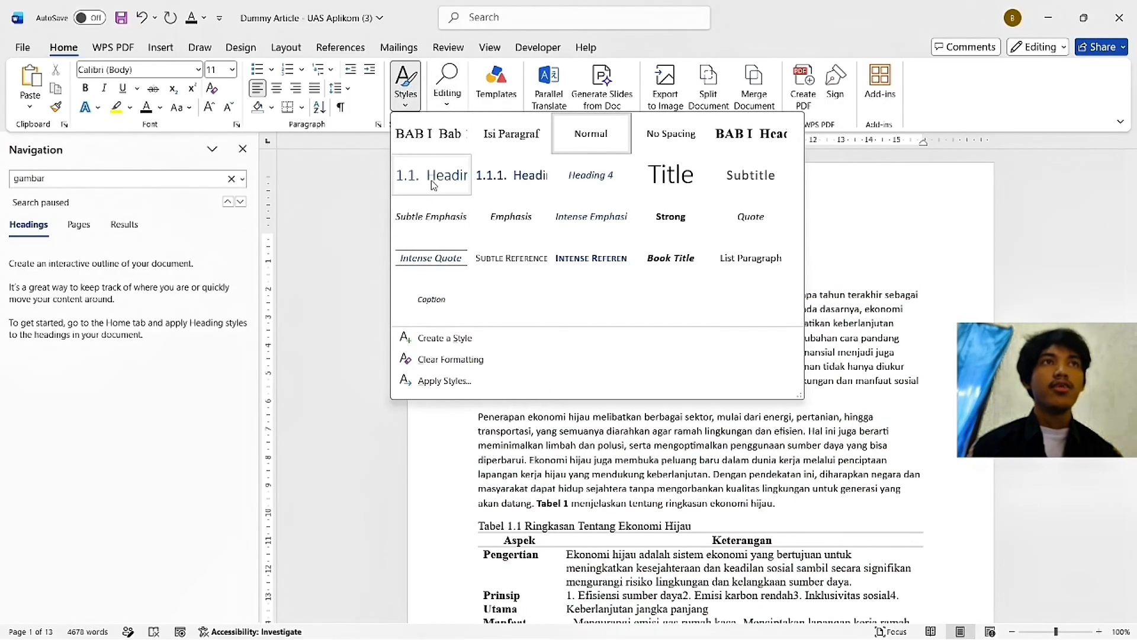
{"action": "right_click", "coordinate": [423, 177]}
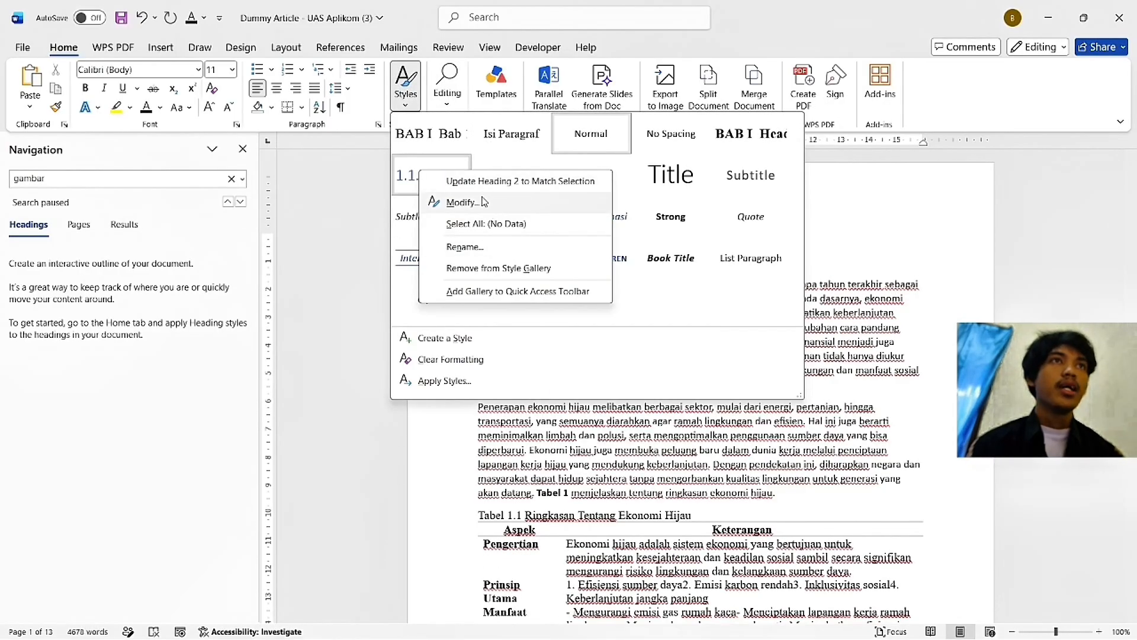
{"action": "left_click", "coordinate": [459, 201]}
{"action": "left_click", "coordinate": [483, 279]}
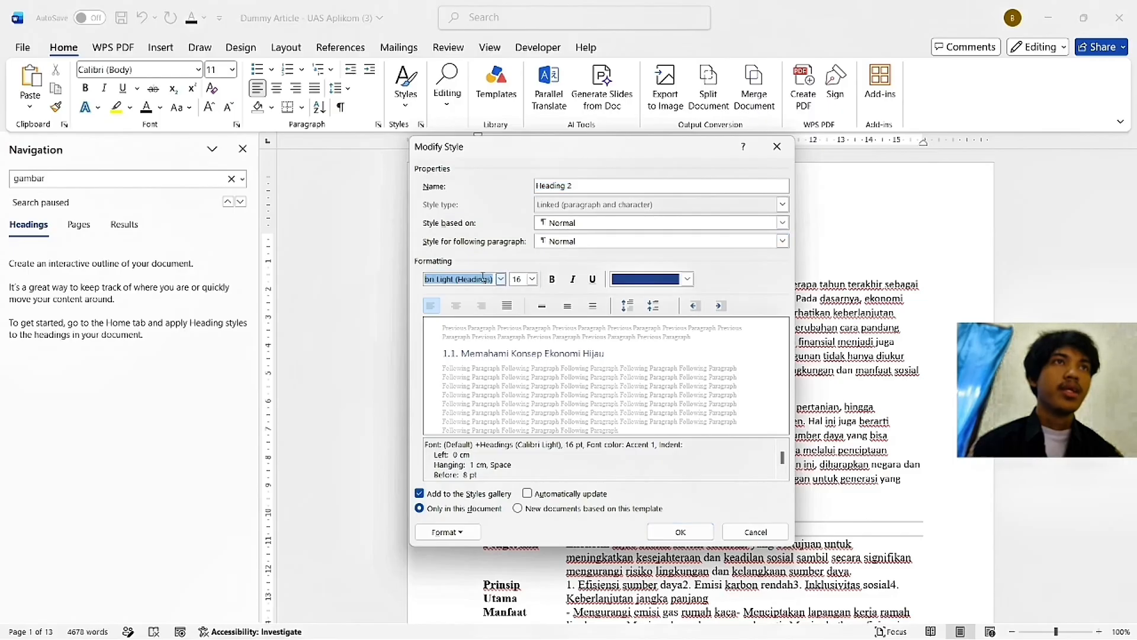
{"action": "key", "text": "Return"}
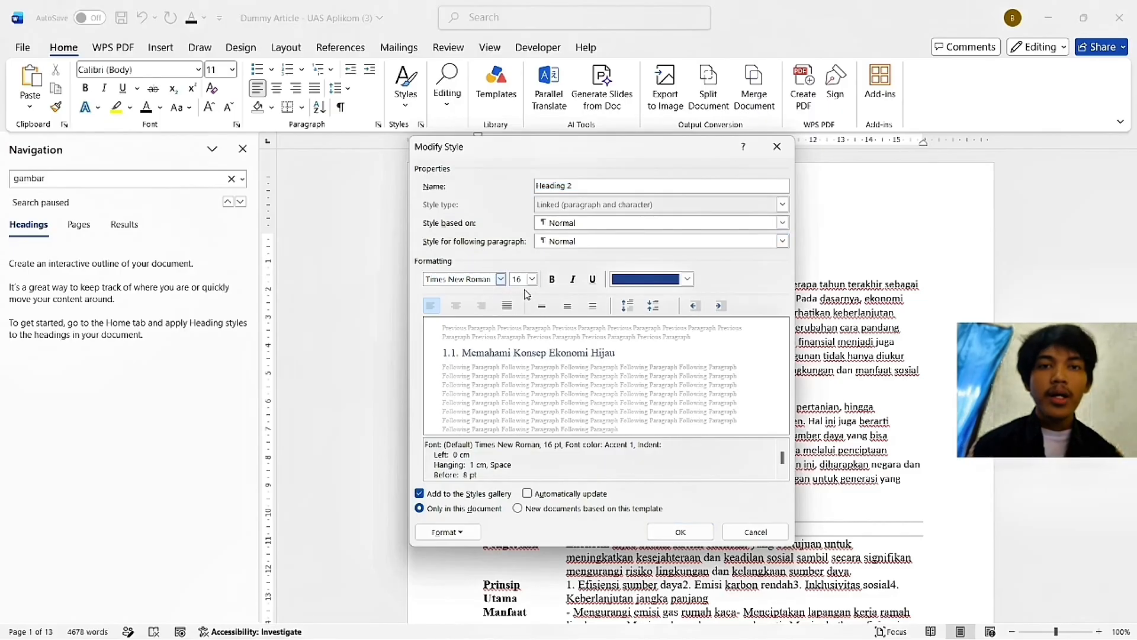
{"action": "left_click", "coordinate": [533, 278]}
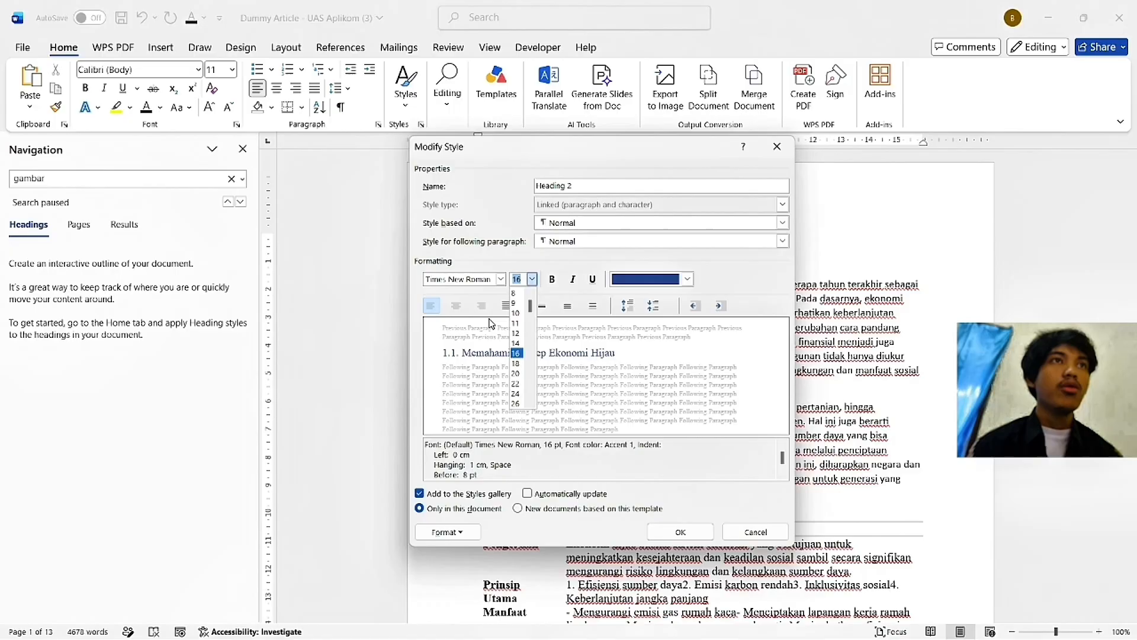
{"action": "left_click", "coordinate": [516, 334]}
{"action": "left_click", "coordinate": [552, 279]}
{"action": "left_click", "coordinate": [687, 279]}
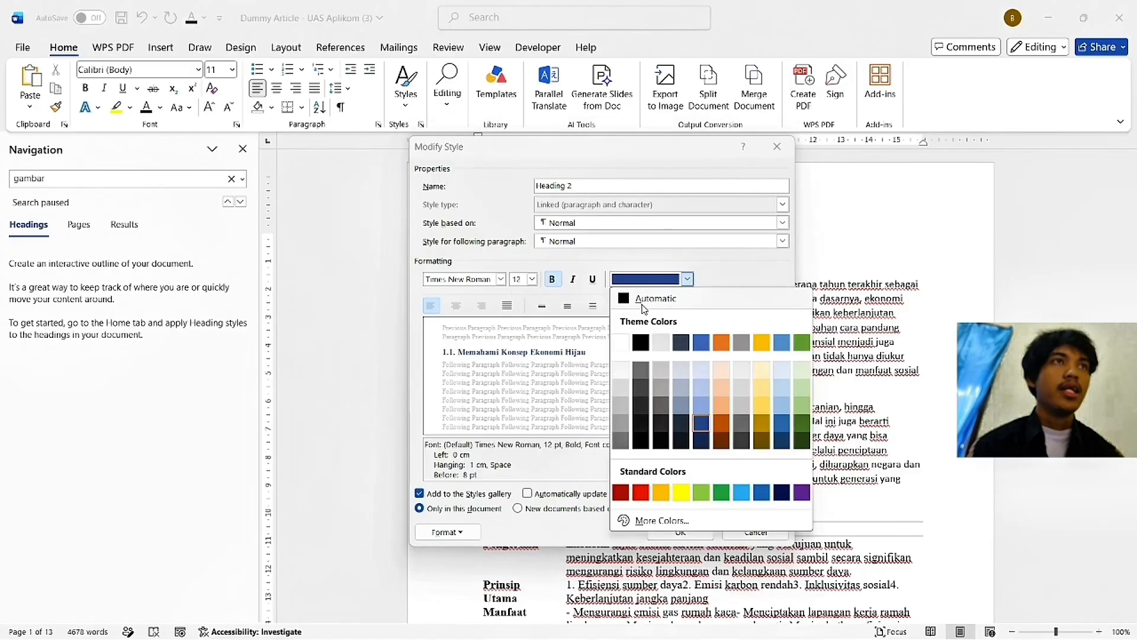
{"action": "left_click", "coordinate": [641, 301]}
Step: Set the Heading 2 style's line spacing to Double and save the style changes
{"action": "left_click", "coordinate": [466, 524]}
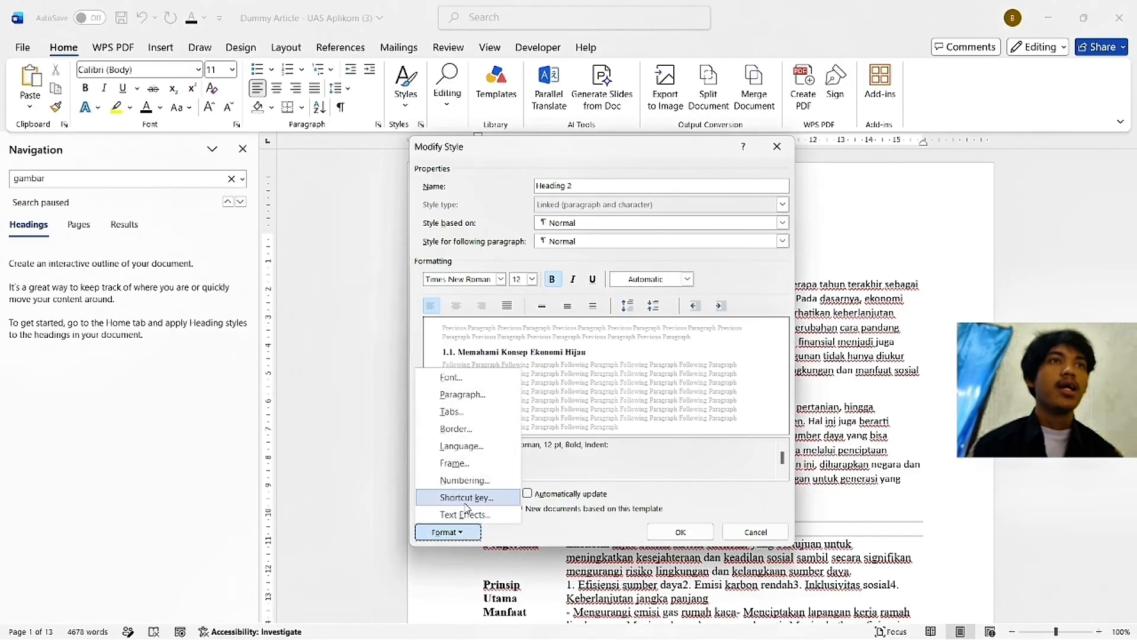
{"action": "left_click", "coordinate": [469, 395]}
{"action": "left_click", "coordinate": [620, 352]}
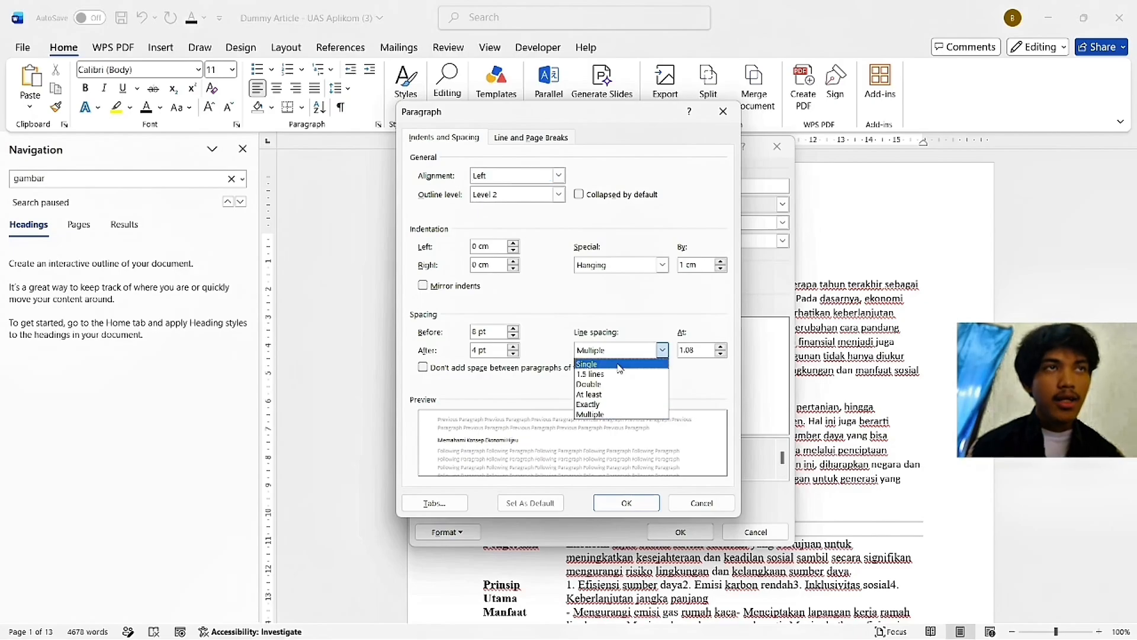
{"action": "left_click", "coordinate": [582, 385]}
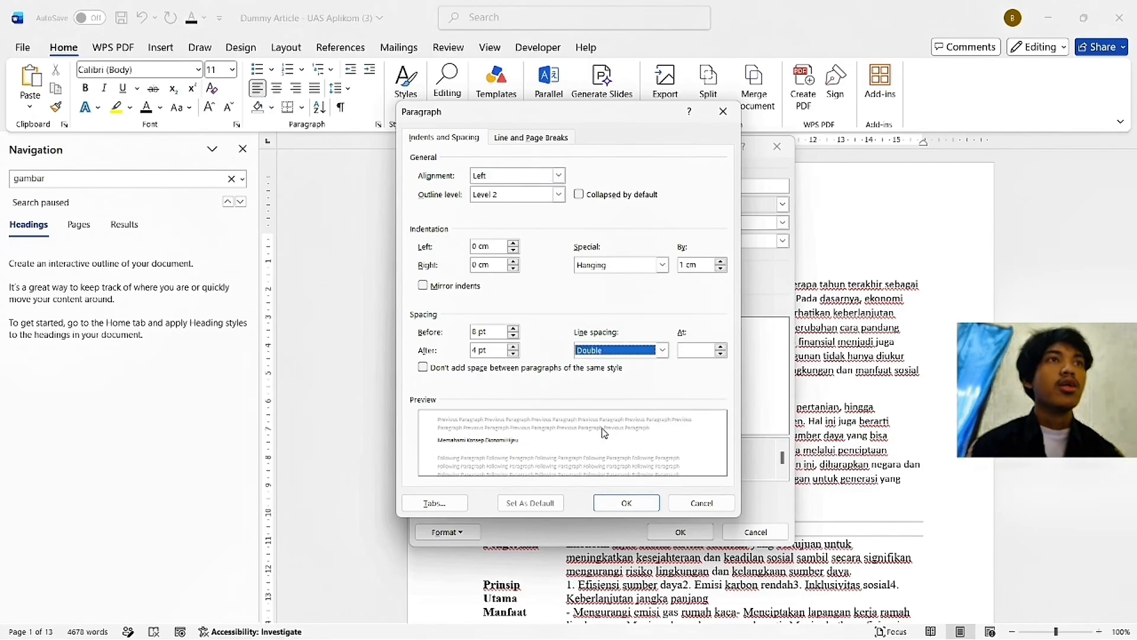
{"action": "left_click", "coordinate": [629, 503]}
{"action": "left_click", "coordinate": [659, 531]}
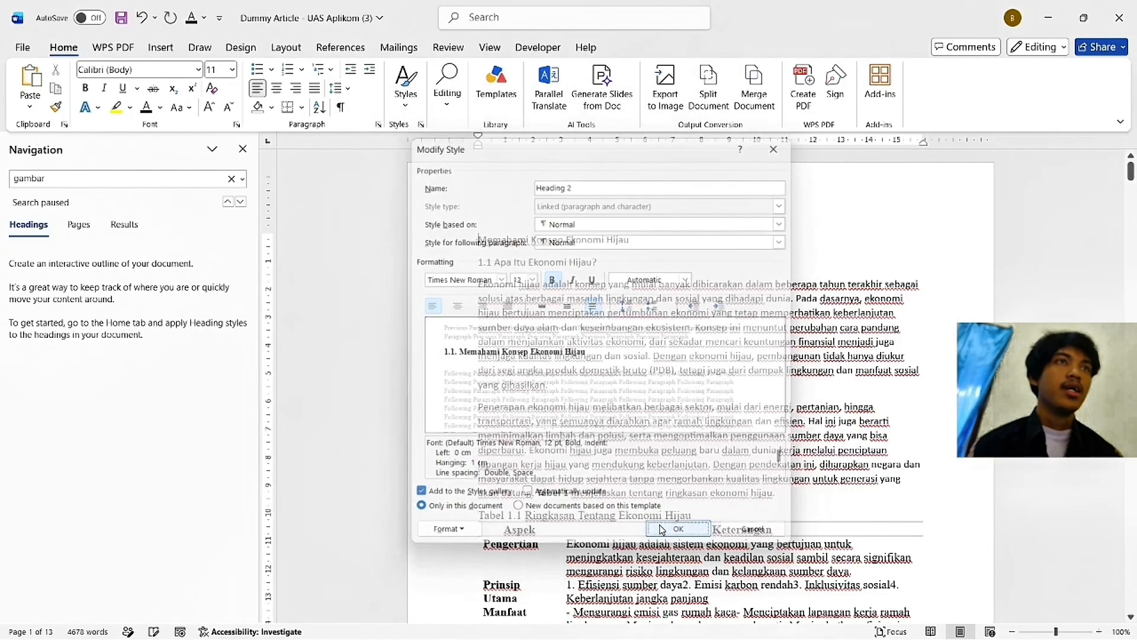
Step: Modify the Heading 3 style to use Times New Roman at 12 pt in bold with black text
{"action": "left_click", "coordinate": [405, 99]}
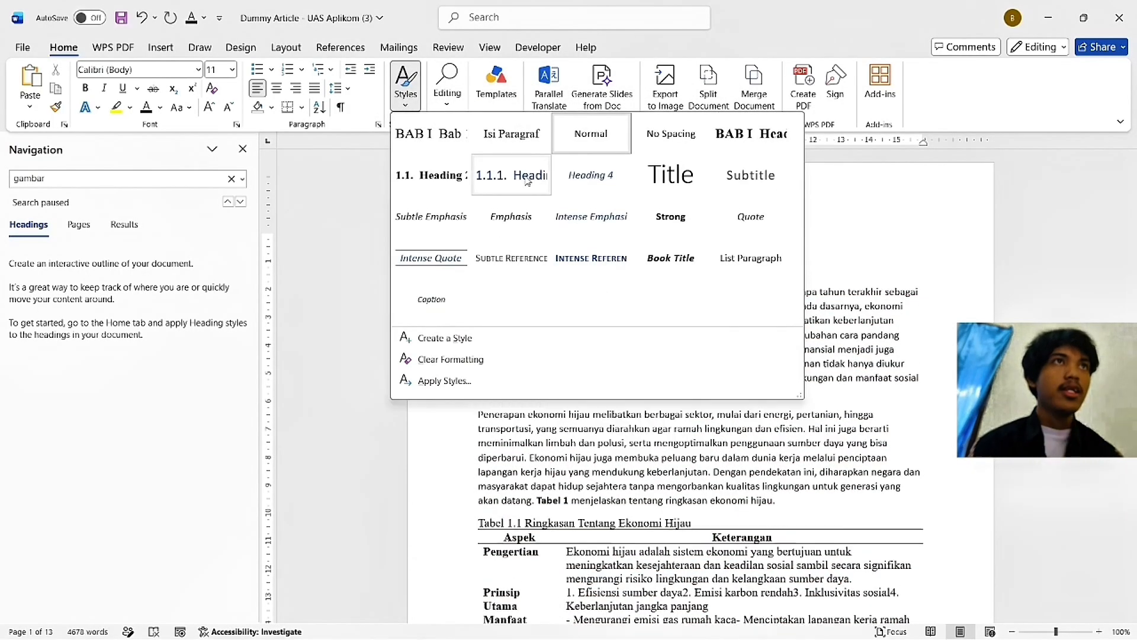
{"action": "right_click", "coordinate": [543, 174]}
{"action": "left_click", "coordinate": [563, 204]}
{"action": "left_click", "coordinate": [468, 278]}
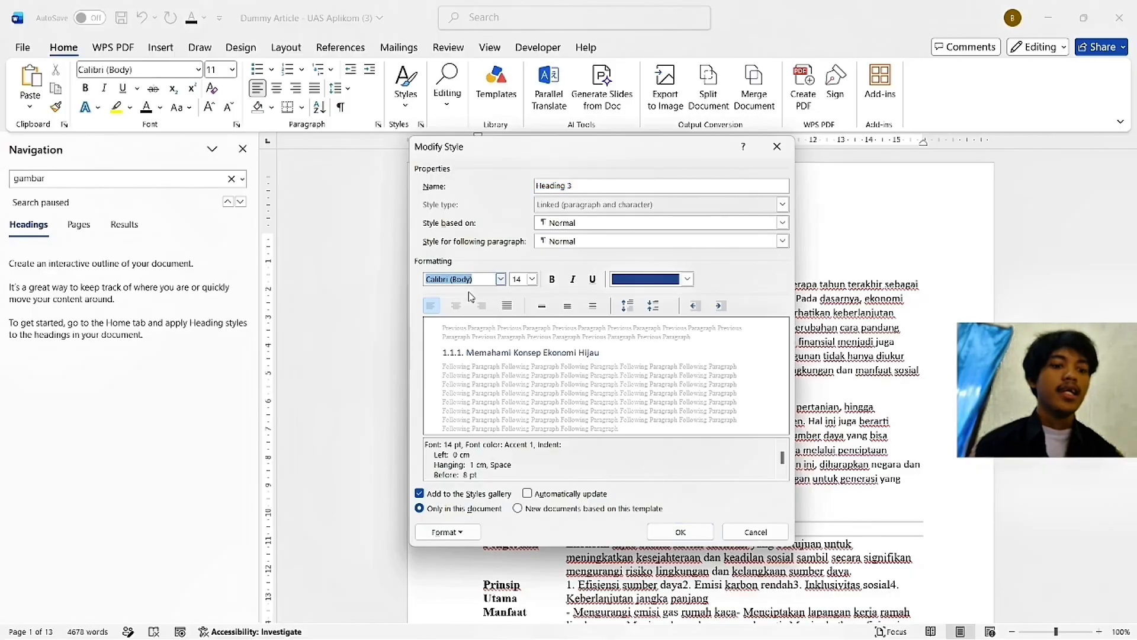
{"action": "left_click", "coordinate": [518, 279]}
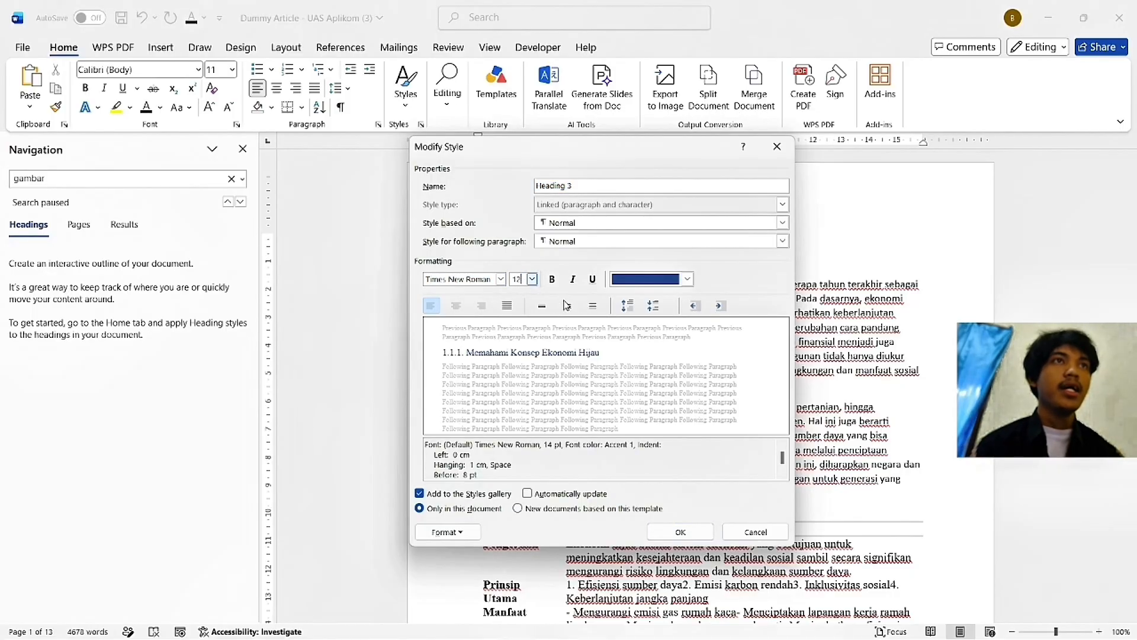
{"action": "left_click", "coordinate": [552, 279]}
{"action": "left_click", "coordinate": [687, 279]}
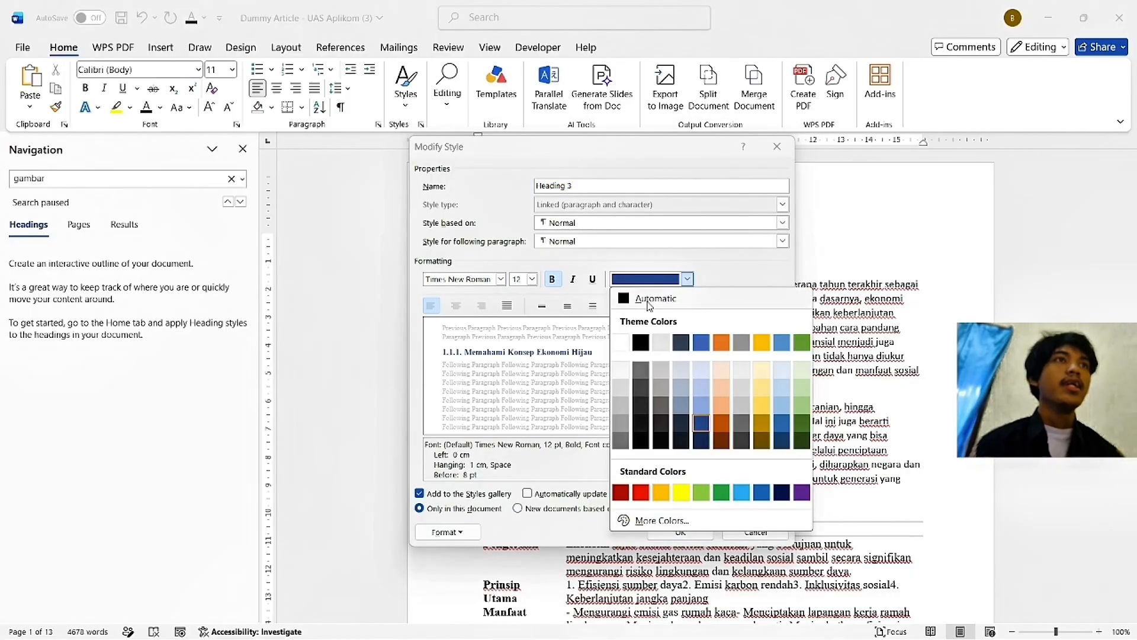
{"action": "left_click", "coordinate": [640, 342]}
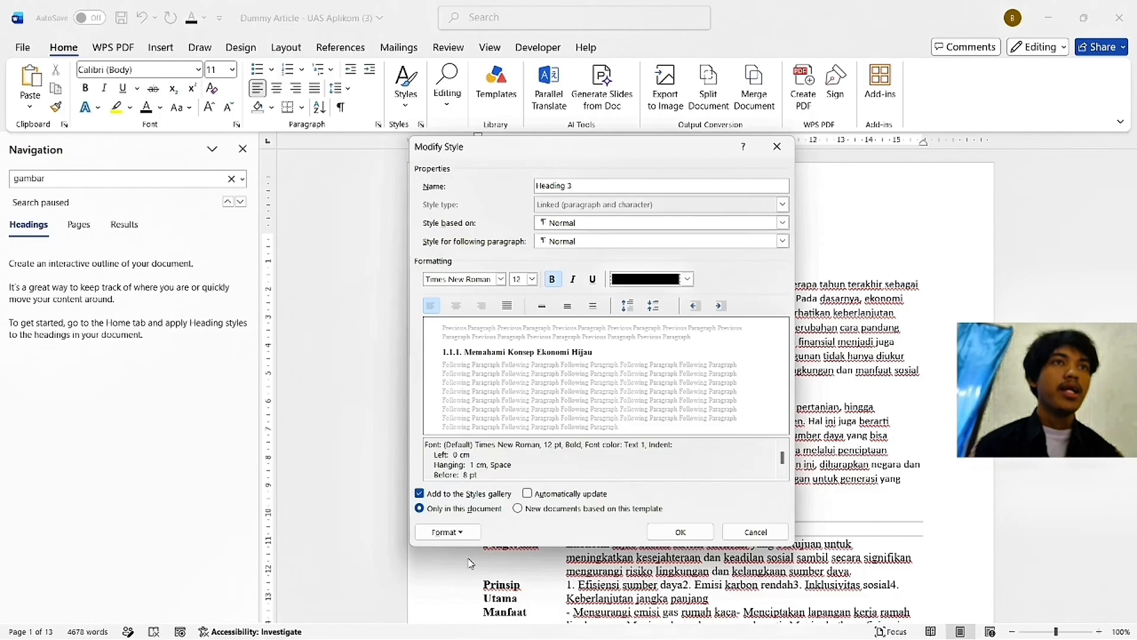
Step: Set the Heading 3 style's line spacing to Double and save the style changes
{"action": "left_click", "coordinate": [465, 532]}
{"action": "left_click", "coordinate": [456, 395]}
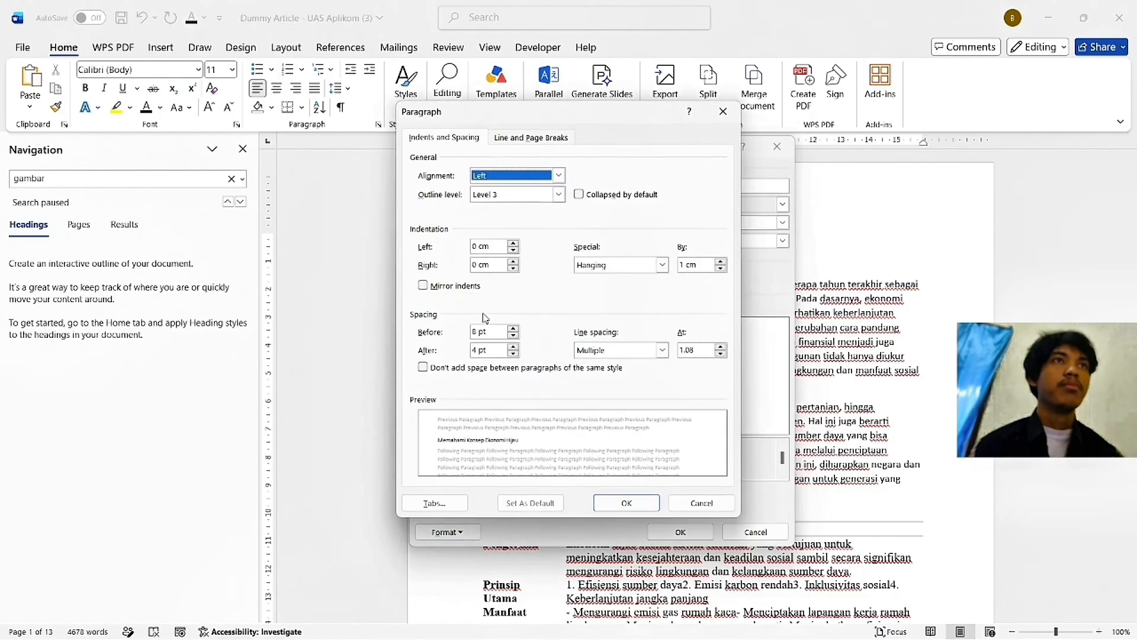
{"action": "left_click", "coordinate": [623, 354]}
{"action": "left_click", "coordinate": [630, 389]}
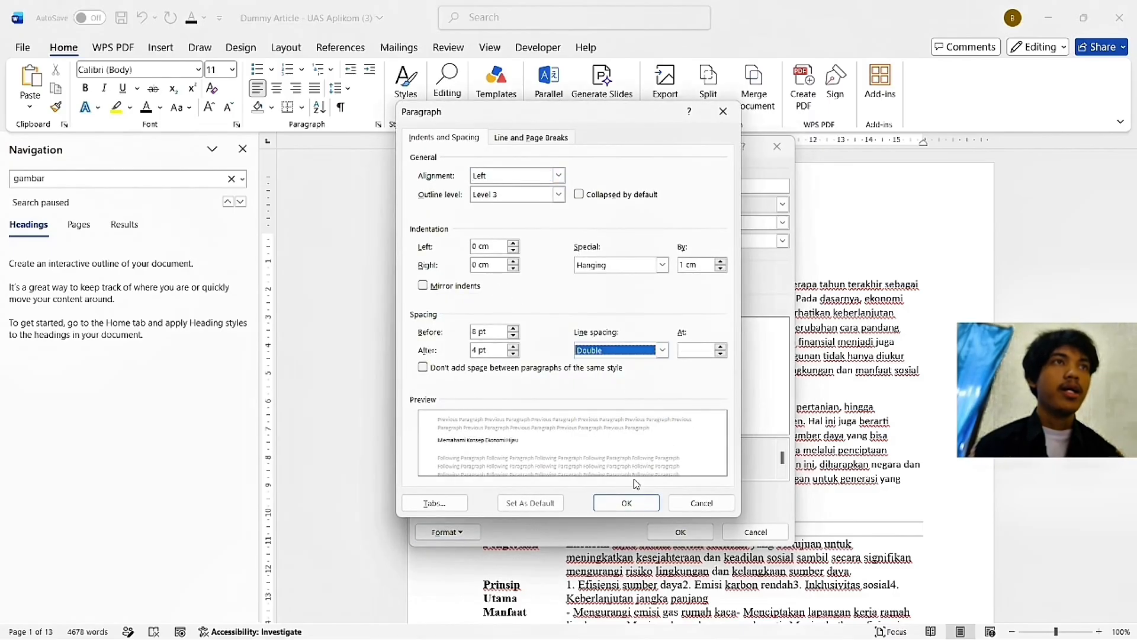
{"action": "left_click", "coordinate": [637, 504]}
{"action": "left_click", "coordinate": [680, 532]}
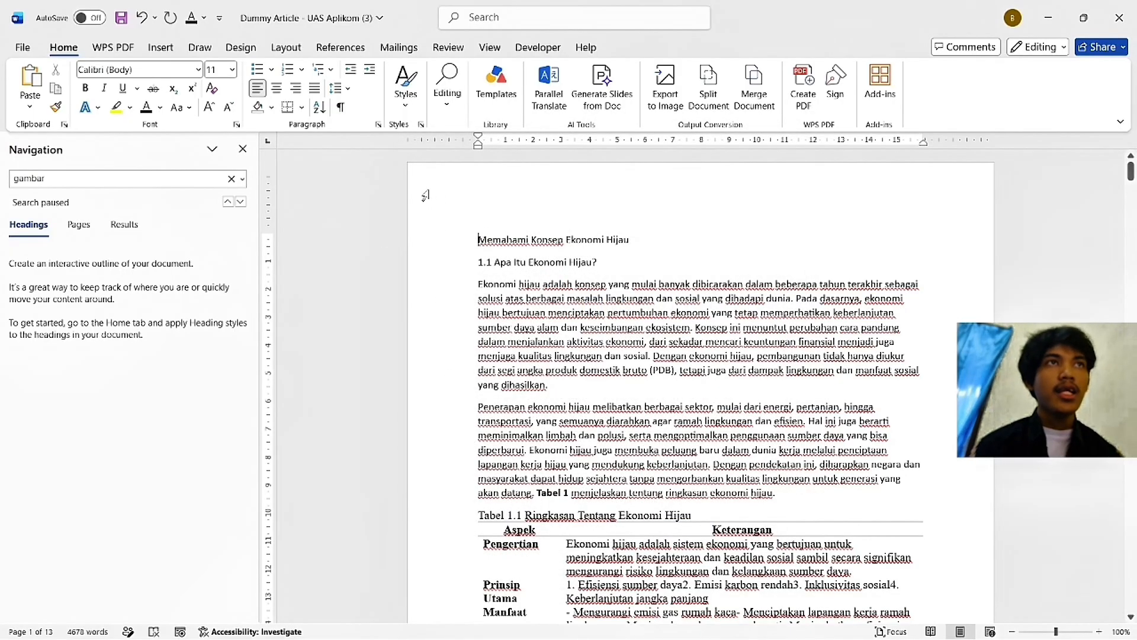
Step: Apply the BAB-numbered chapter style to Memahami Konsep Ekonomi Hijau, with a line break before the title and an empty paragraph after it
{"action": "left_click", "coordinate": [406, 83]}
{"action": "left_click", "coordinate": [435, 132]}
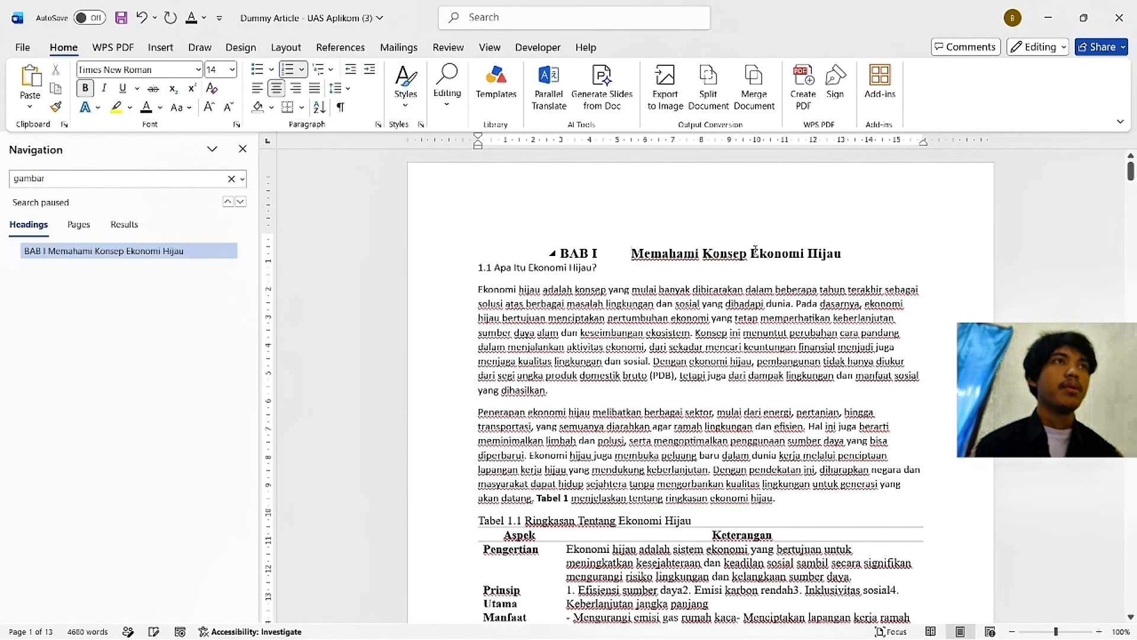
{"action": "key", "text": "shift+Return"}
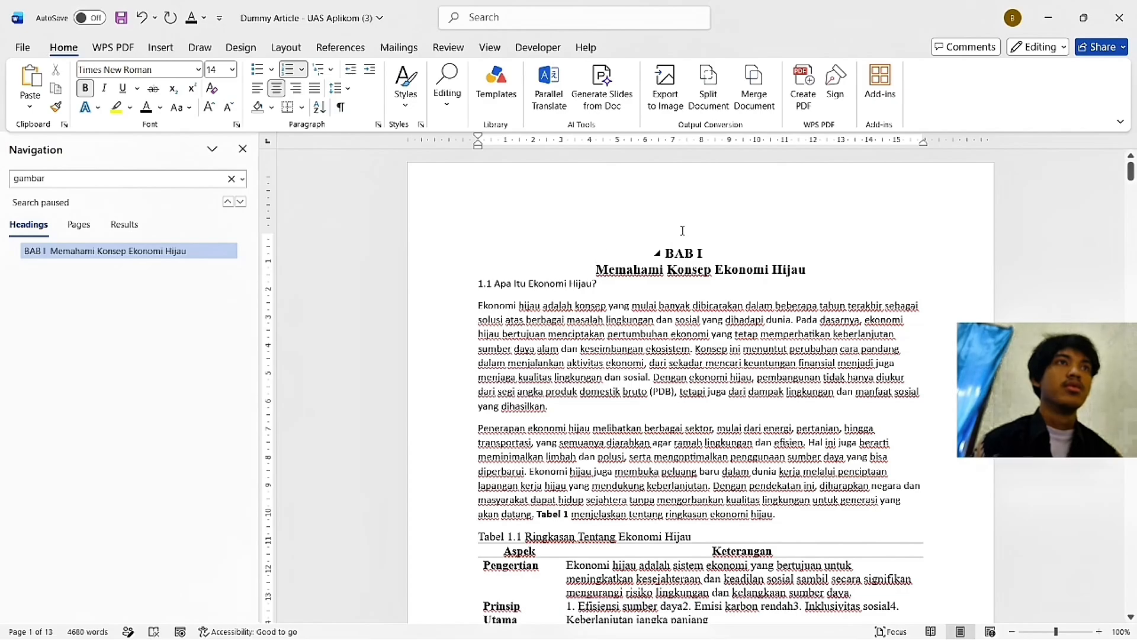
{"action": "key", "text": "Return"}
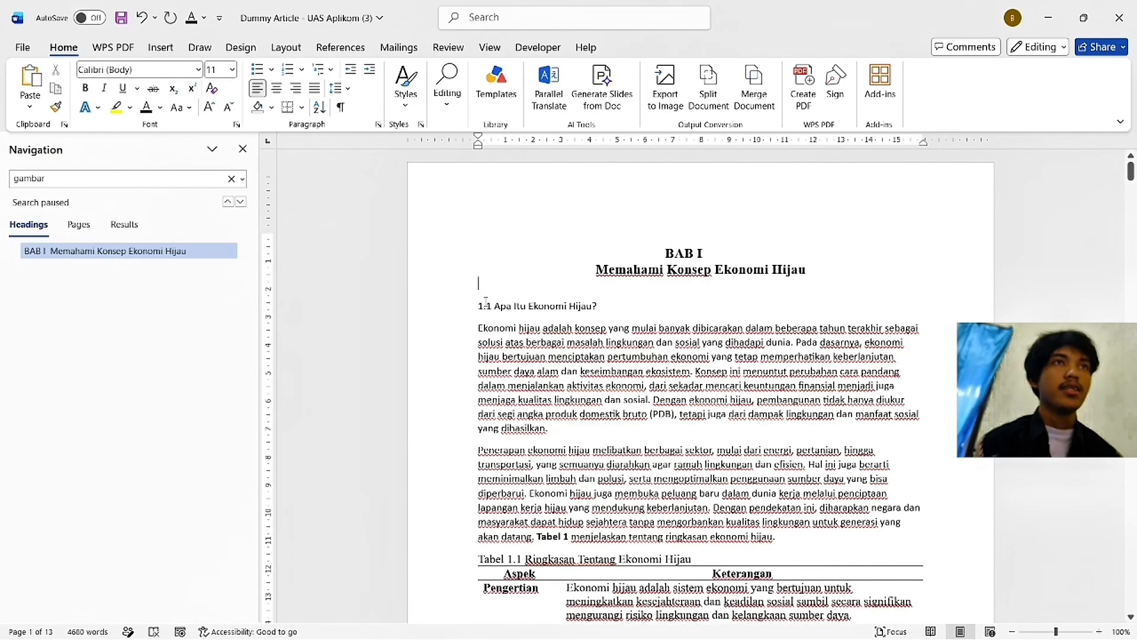
Step: Replace the manual 1.1 number of Apa Itu Ekonomi Hijau? with the Heading 2 style
{"action": "left_click_drag", "start_coordinate": [495, 310], "coordinate": [425, 309]}
{"action": "key", "text": "BackSpace"}
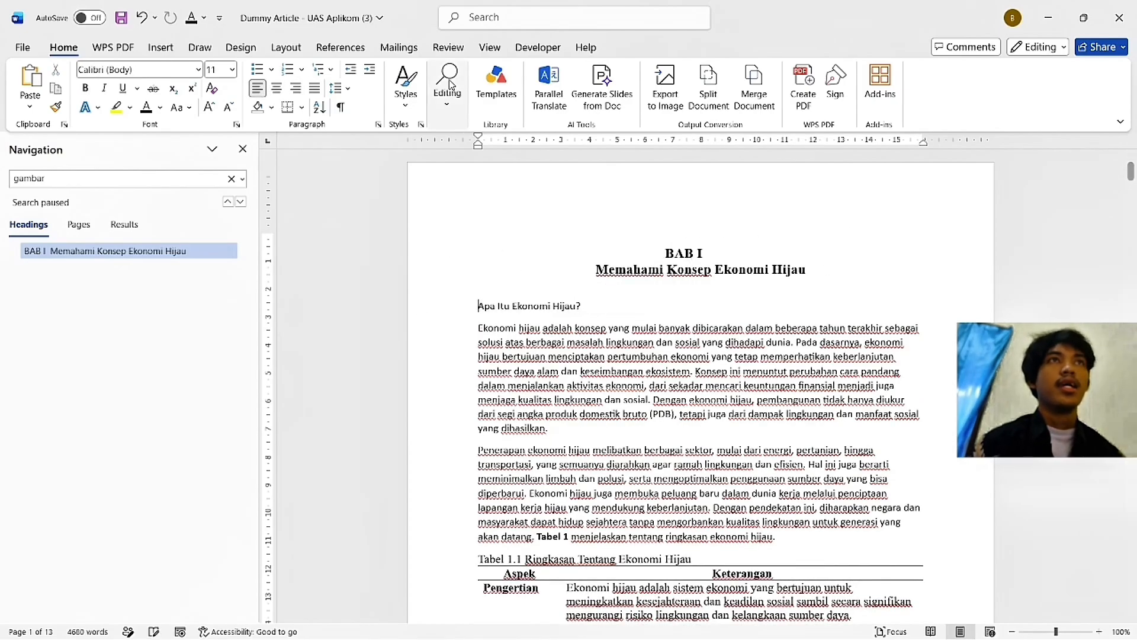
{"action": "left_click", "coordinate": [404, 105]}
{"action": "left_click", "coordinate": [439, 186]}
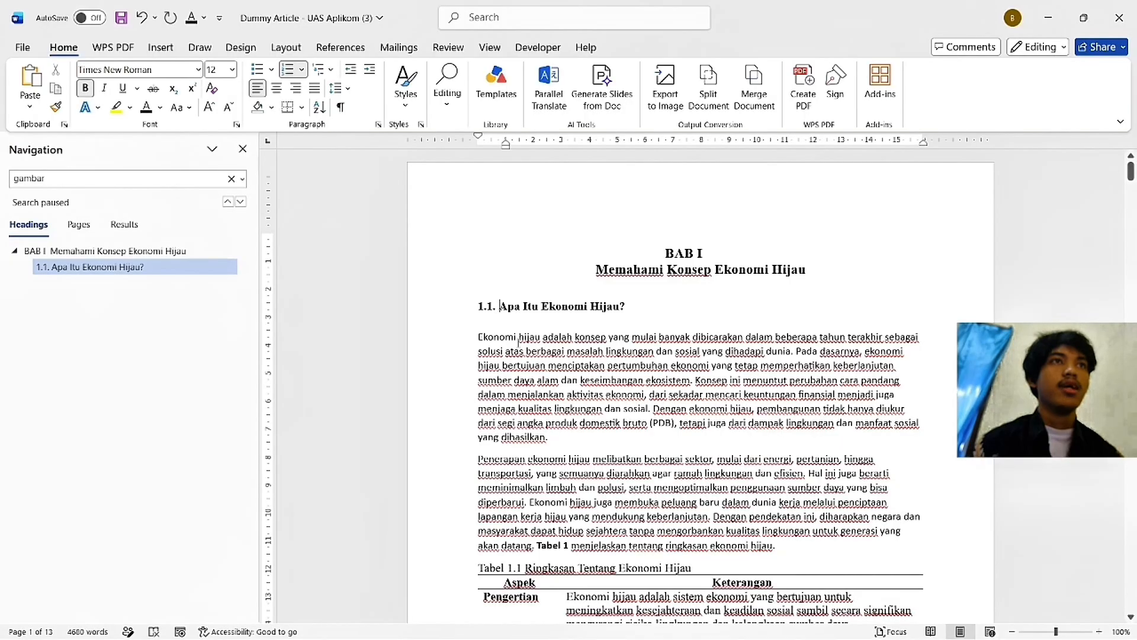
Step: Replace the manual 1.1.1 number of Definisi dan prinsip dasar with the Heading 3 style
{"action": "scroll", "coordinate": [518, 342], "scroll_direction": "down", "scroll_amount": 15}
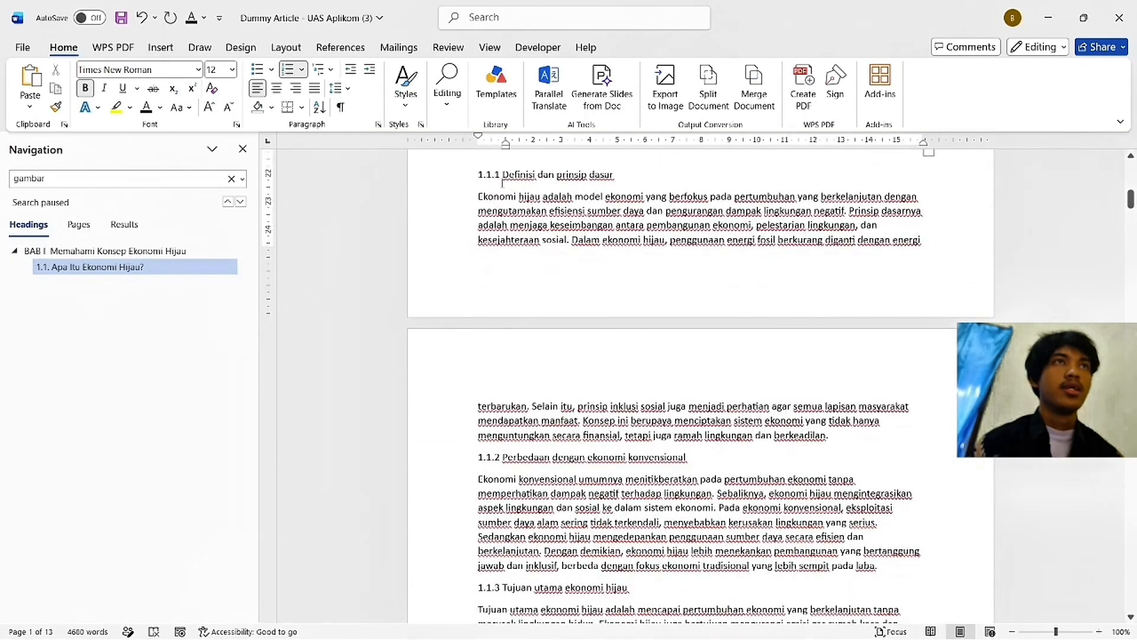
{"action": "left_click_drag", "start_coordinate": [502, 183], "coordinate": [443, 185]}
{"action": "key", "text": "BackSpace"}
{"action": "left_click", "coordinate": [409, 106]}
{"action": "left_click", "coordinate": [486, 180]}
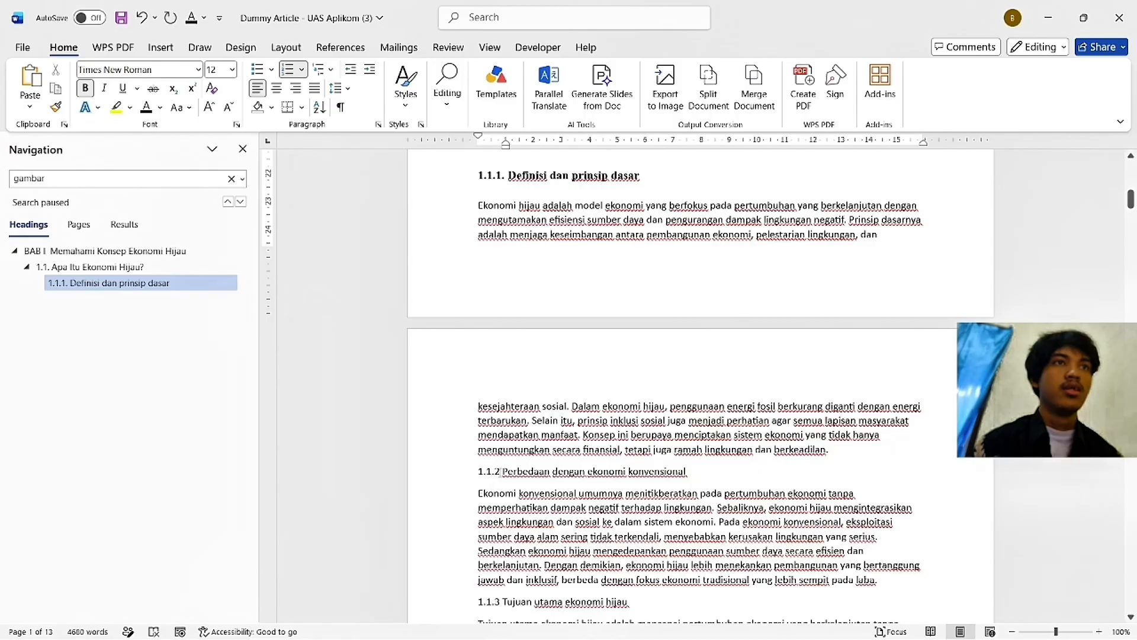
Step: Replace the manual 1.1.2 number of Perbedaan dengan ekonomi konvensional with the Heading 3 style
{"action": "left_click_drag", "start_coordinate": [502, 472], "coordinate": [463, 470]}
{"action": "key", "text": "BackSpace"}
{"action": "left_click", "coordinate": [408, 95]}
{"action": "left_click", "coordinate": [492, 184]}
Step: Replace the manual 1.1.3 number of Tujuan utama ekonomi hijau with the Heading 3 style
{"action": "scroll", "coordinate": [504, 307], "scroll_direction": "down", "scroll_amount": 2}
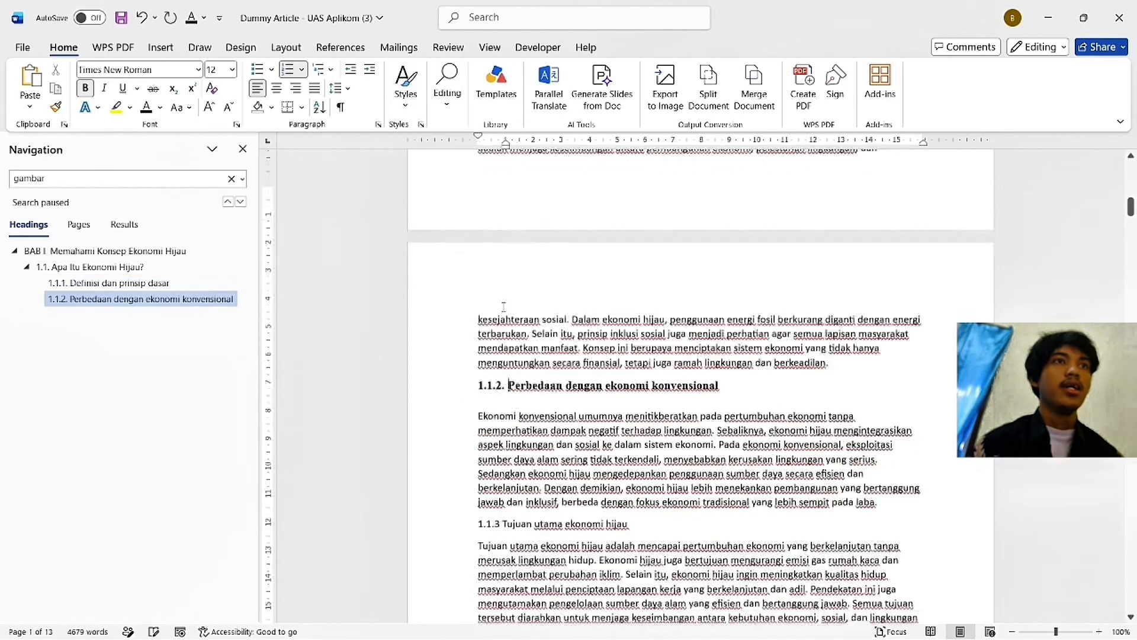
{"action": "scroll", "coordinate": [503, 307], "scroll_direction": "down", "scroll_amount": 5}
{"action": "left_click_drag", "start_coordinate": [500, 291], "coordinate": [478, 291]}
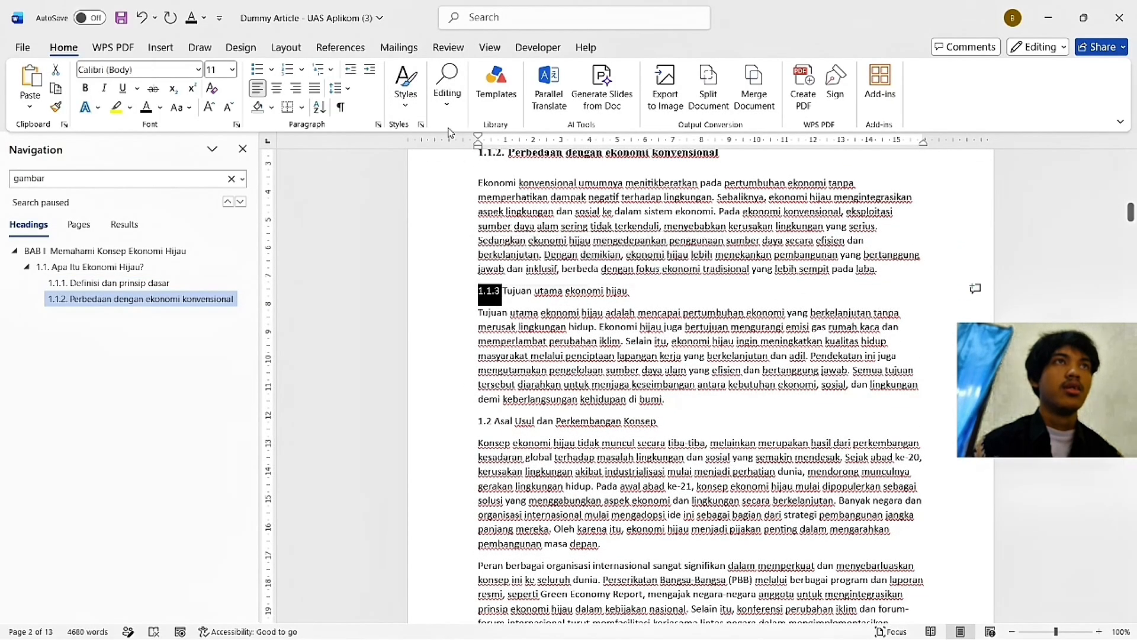
{"action": "key", "text": "BackSpace"}
{"action": "left_click", "coordinate": [407, 94]}
{"action": "left_click", "coordinate": [520, 175]}
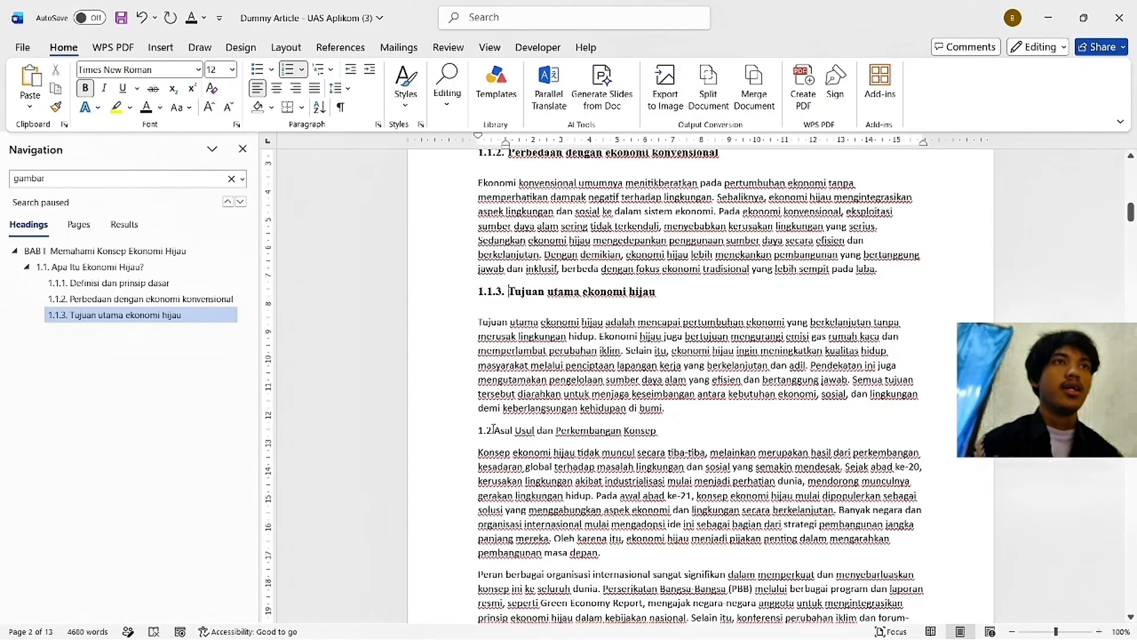
Step: Replace the manual 1.2 number of Asal Usul dan Perkembangan Konsep with the Heading 2 style
{"action": "left_click_drag", "start_coordinate": [493, 428], "coordinate": [477, 430]}
{"action": "key", "text": "BackSpace"}
{"action": "left_click", "coordinate": [408, 95]}
{"action": "left_click", "coordinate": [436, 171]}
Step: Replace the manual 1.2.1 number of Sejarah dan perkembangan awal with the Heading 3 style
{"action": "scroll", "coordinate": [421, 183], "scroll_direction": "down", "scroll_amount": 3}
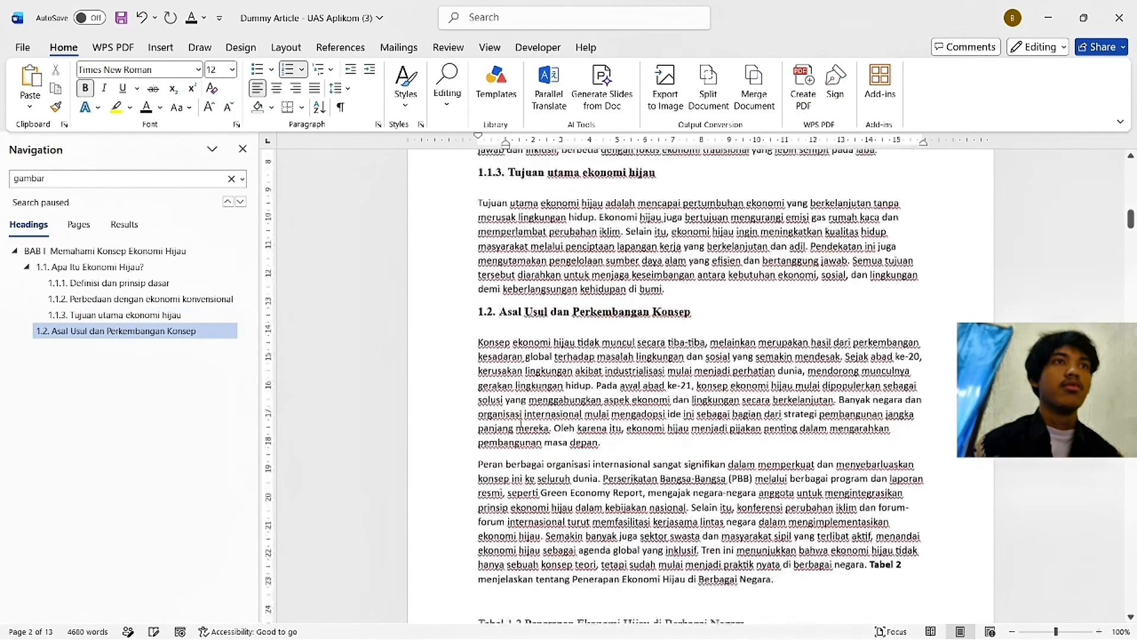
{"action": "scroll", "coordinate": [517, 418], "scroll_direction": "down", "scroll_amount": 15}
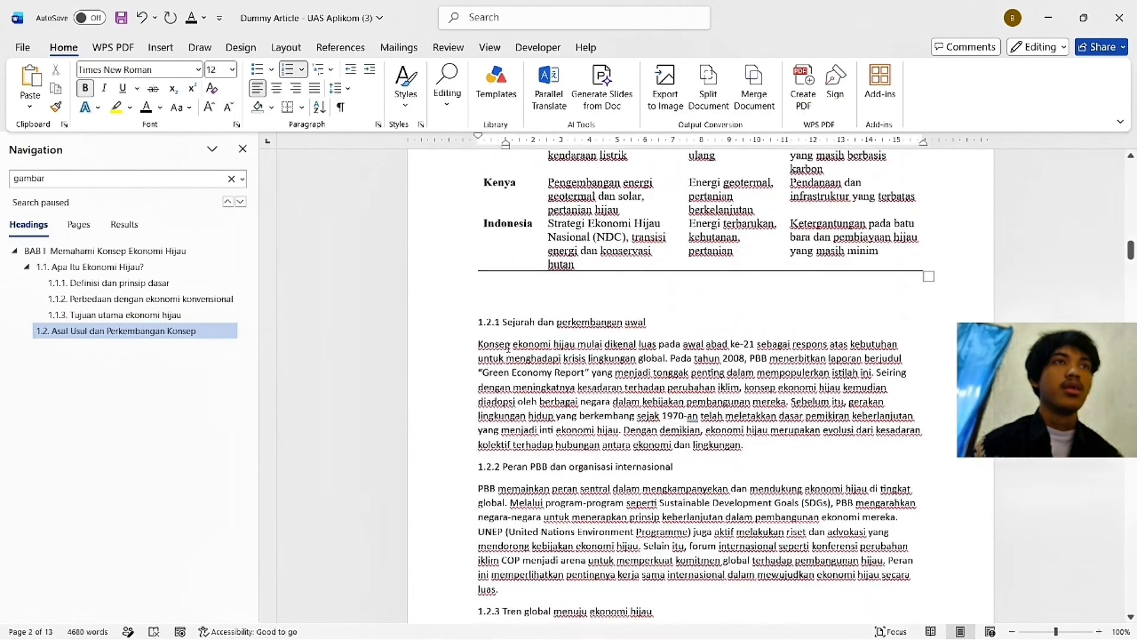
{"action": "double_click", "coordinate": [504, 328]}
{"action": "left_click", "coordinate": [498, 325]}
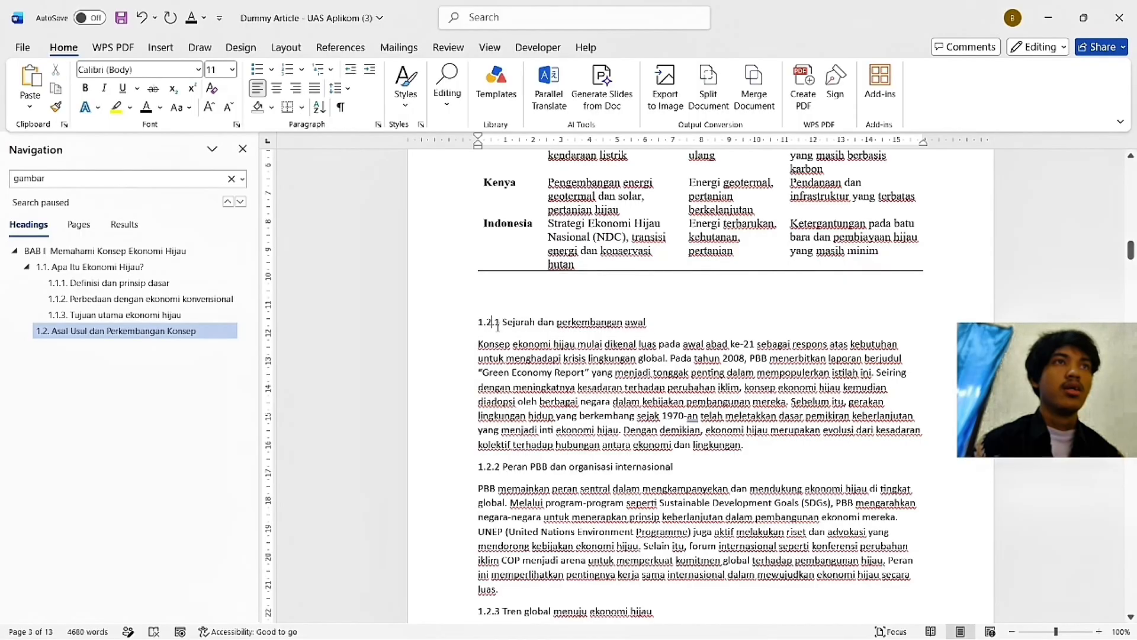
{"action": "key", "text": "BackSpace"}
{"action": "left_click", "coordinate": [407, 95]}
{"action": "left_click", "coordinate": [515, 176]}
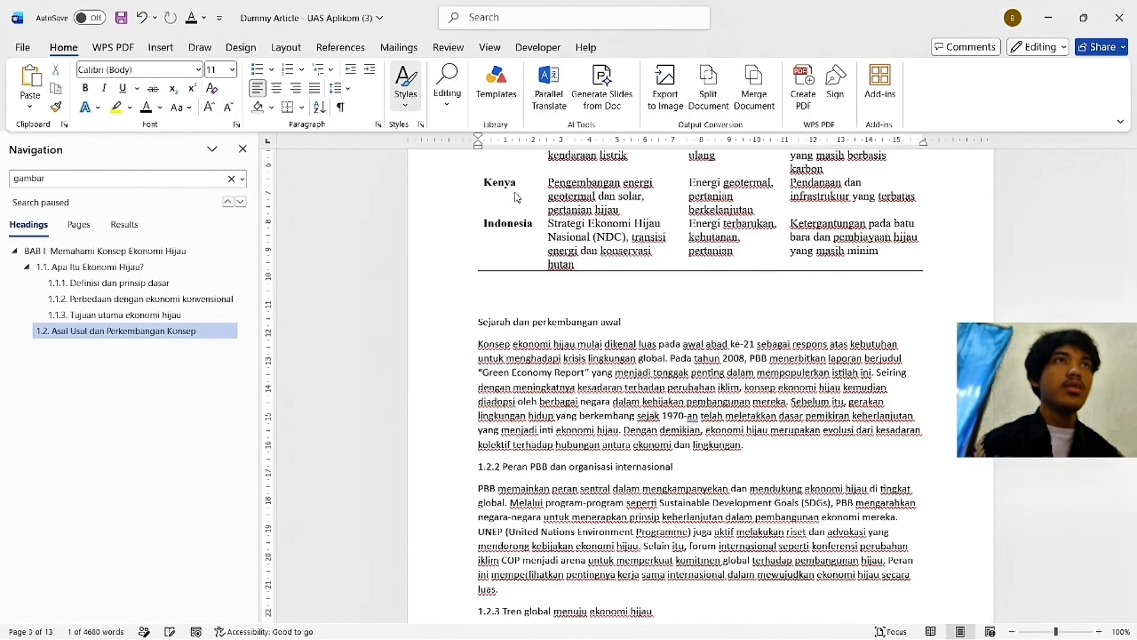
Step: Replace the manual 1.2.2 number of Peran PBB dan organisasi internasional with the Heading 3 style
{"action": "double_click", "coordinate": [489, 476]}
{"action": "key", "text": "BackSpace"}
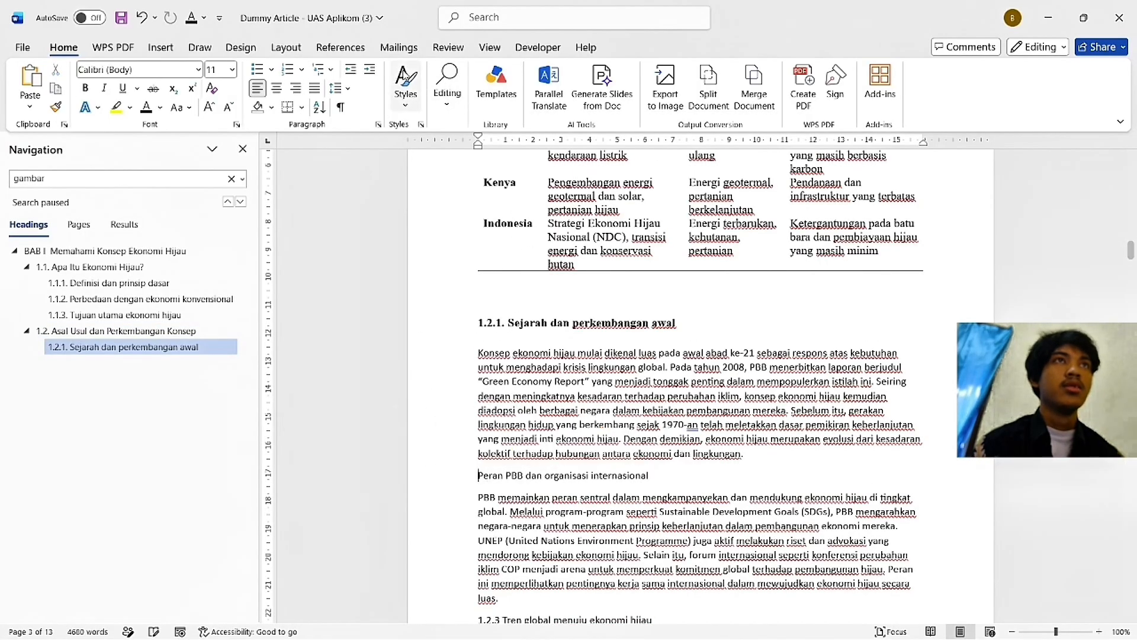
{"action": "left_click", "coordinate": [406, 89]}
{"action": "left_click", "coordinate": [515, 176]}
Step: Replace the manual 1.2.3 number of Tren global menuju ekonomi hijau with the Heading 3 style
{"action": "scroll", "coordinate": [498, 415], "scroll_direction": "down", "scroll_amount": 5}
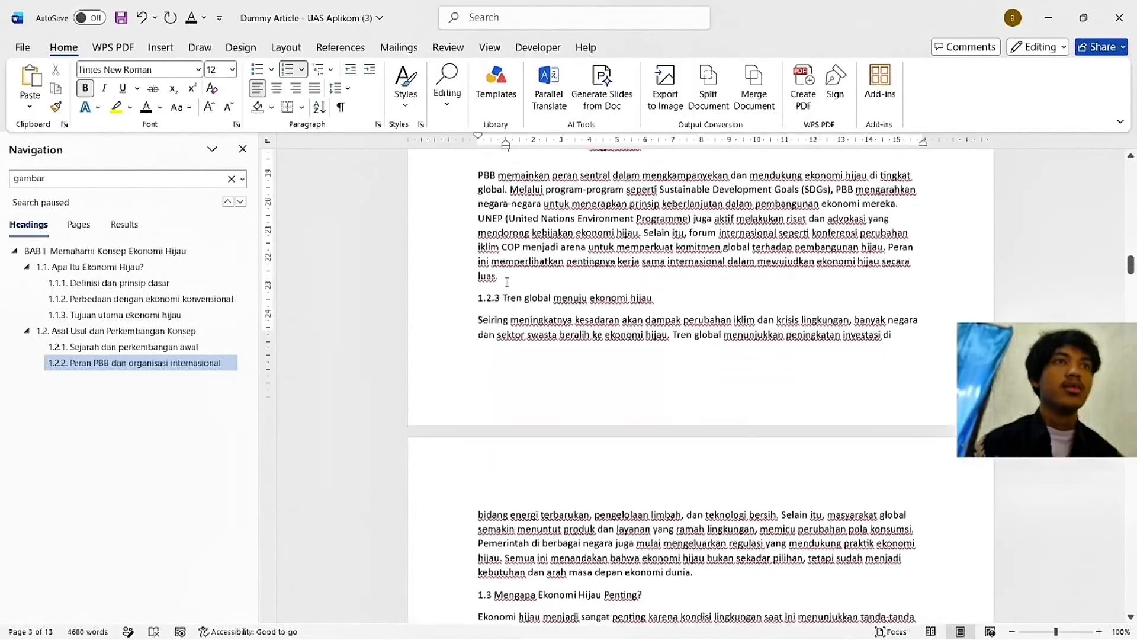
{"action": "double_click", "coordinate": [498, 273]}
{"action": "key", "text": "BackSpace"}
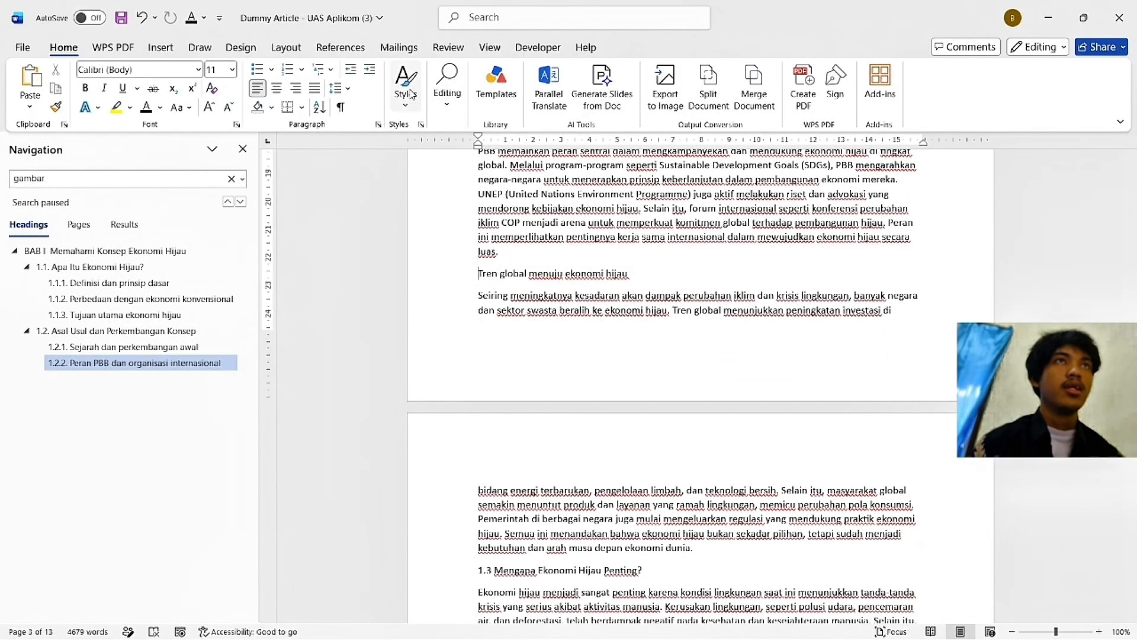
{"action": "left_click", "coordinate": [408, 92]}
{"action": "left_click", "coordinate": [515, 176]}
Step: Replace the manual 1.3 number of Mengapa Ekonomi Hijau Penting? with the Heading 2 style
{"action": "scroll", "coordinate": [493, 251], "scroll_direction": "down", "scroll_amount": 4}
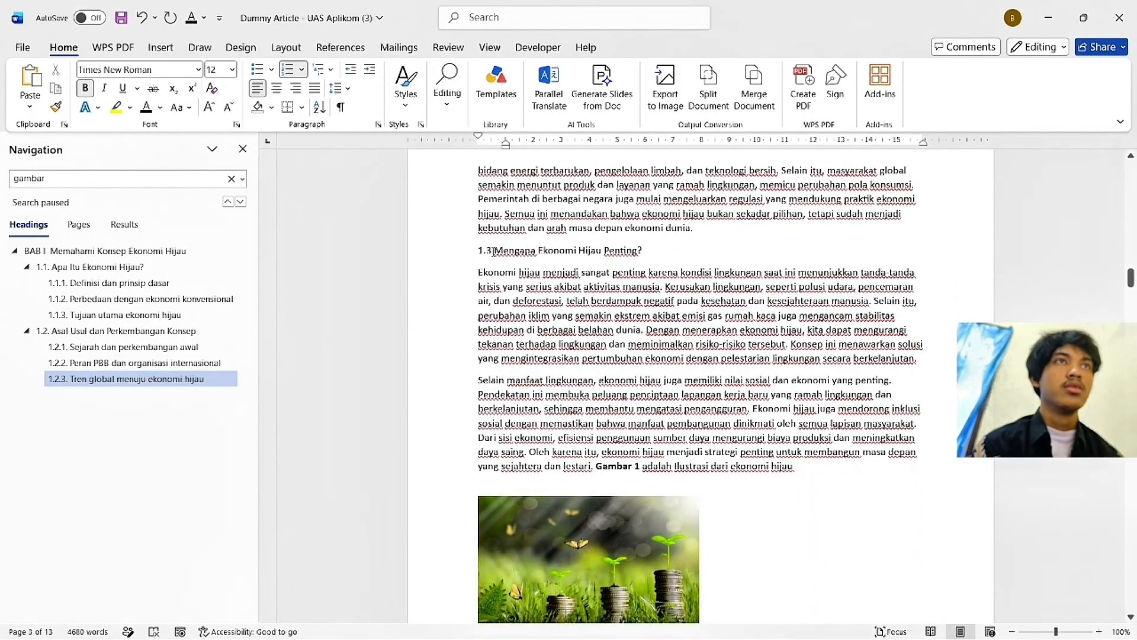
{"action": "double_click", "coordinate": [487, 250]}
{"action": "key", "text": "BackSpace"}
{"action": "left_click", "coordinate": [406, 89]}
{"action": "left_click", "coordinate": [432, 175]}
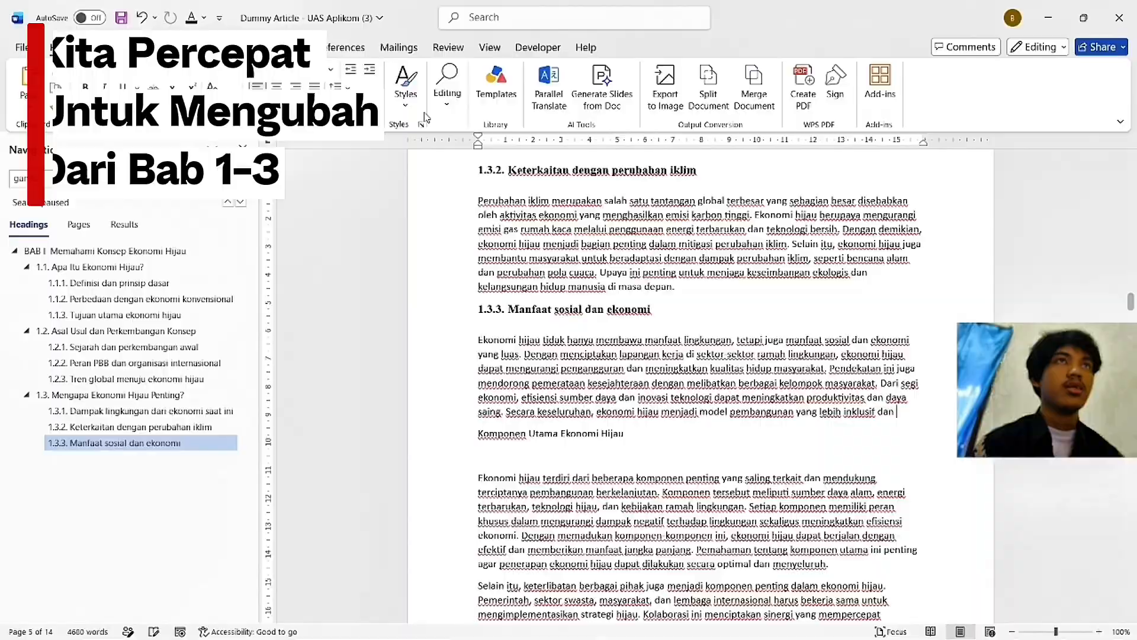
Step: Replace the manual numbers of the headings from 1.4.1 Sumber daya alam to 2.1.3 Efisiensi sumber daya with the matching heading styles
{"action": "scroll", "coordinate": [521, 276], "scroll_direction": "down", "scroll_amount": 5}
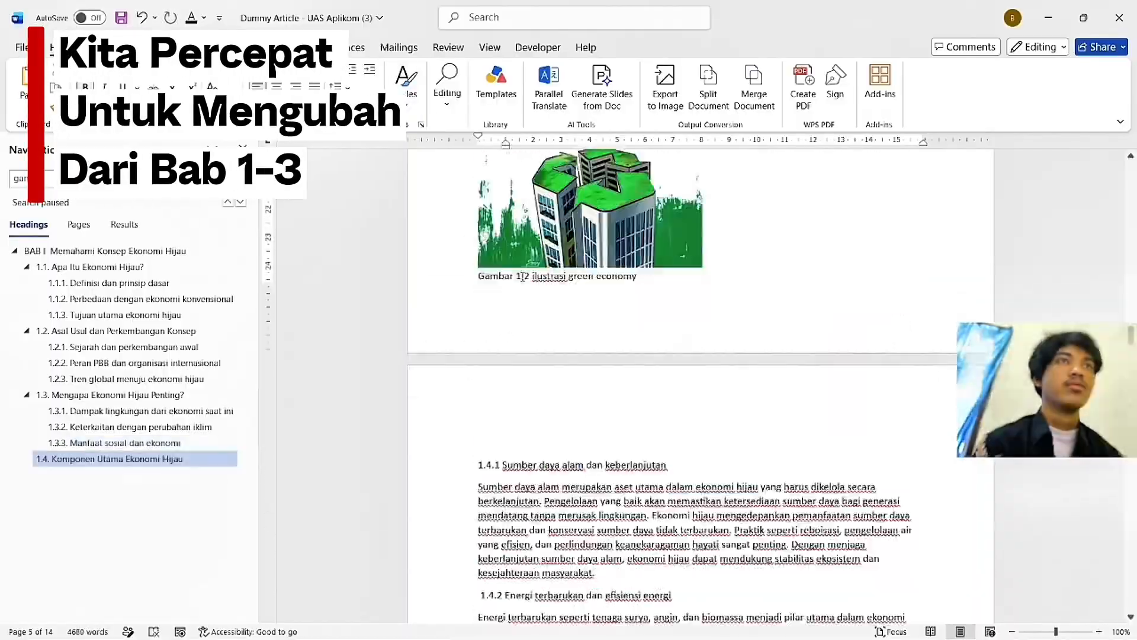
{"action": "scroll", "coordinate": [522, 276], "scroll_direction": "down", "scroll_amount": 5}
{"action": "double_click", "coordinate": [486, 376]}
{"action": "key", "text": "BackSpace"}
{"action": "left_click", "coordinate": [406, 89]}
{"action": "left_click", "coordinate": [515, 176]}
{"action": "scroll", "coordinate": [503, 376], "scroll_direction": "down", "scroll_amount": 5}
{"action": "left_click", "coordinate": [407, 89]}
{"action": "scroll", "coordinate": [518, 408], "scroll_direction": "down", "scroll_amount": 5}
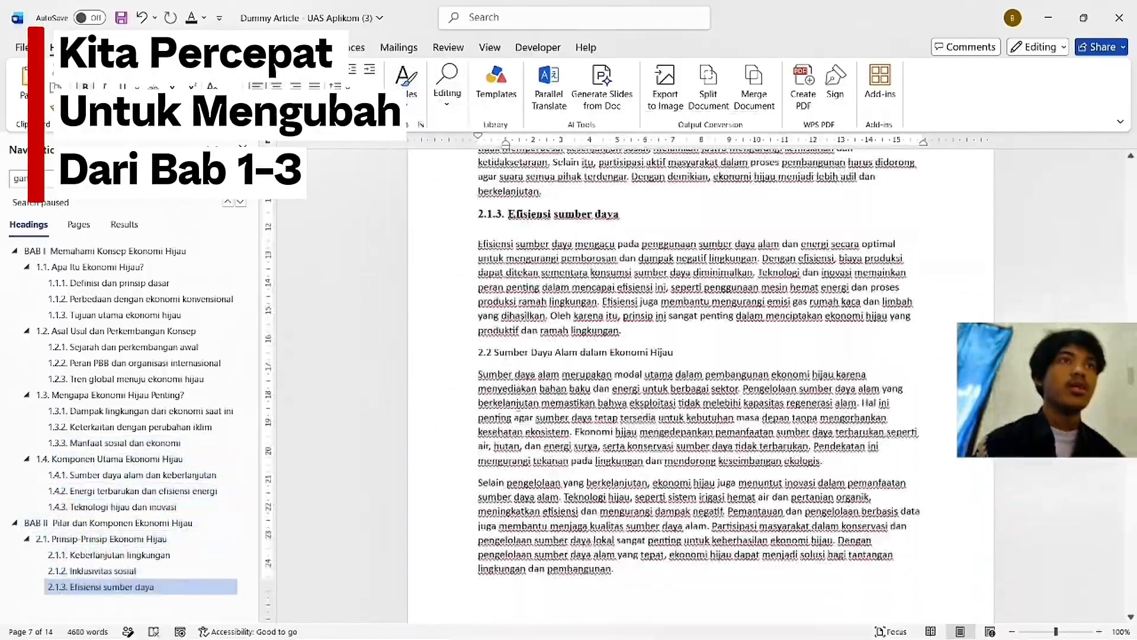
Step: Replace the manual numbers of the headings from 2.2 Sumber Daya Alam to 2.4 Teknologi Hijau with the matching Heading 2 and Heading 3 styles
{"action": "left_click", "coordinate": [406, 89]}
{"action": "scroll", "coordinate": [518, 409], "scroll_direction": "down", "scroll_amount": 5}
{"action": "left_click", "coordinate": [406, 89]}
{"action": "scroll", "coordinate": [521, 379], "scroll_direction": "down", "scroll_amount": 5}
{"action": "left_click", "coordinate": [406, 88]}
{"action": "scroll", "coordinate": [527, 367], "scroll_direction": "down", "scroll_amount": 5}
{"action": "left_click", "coordinate": [406, 88]}
{"action": "scroll", "coordinate": [548, 351], "scroll_direction": "down", "scroll_amount": 5}
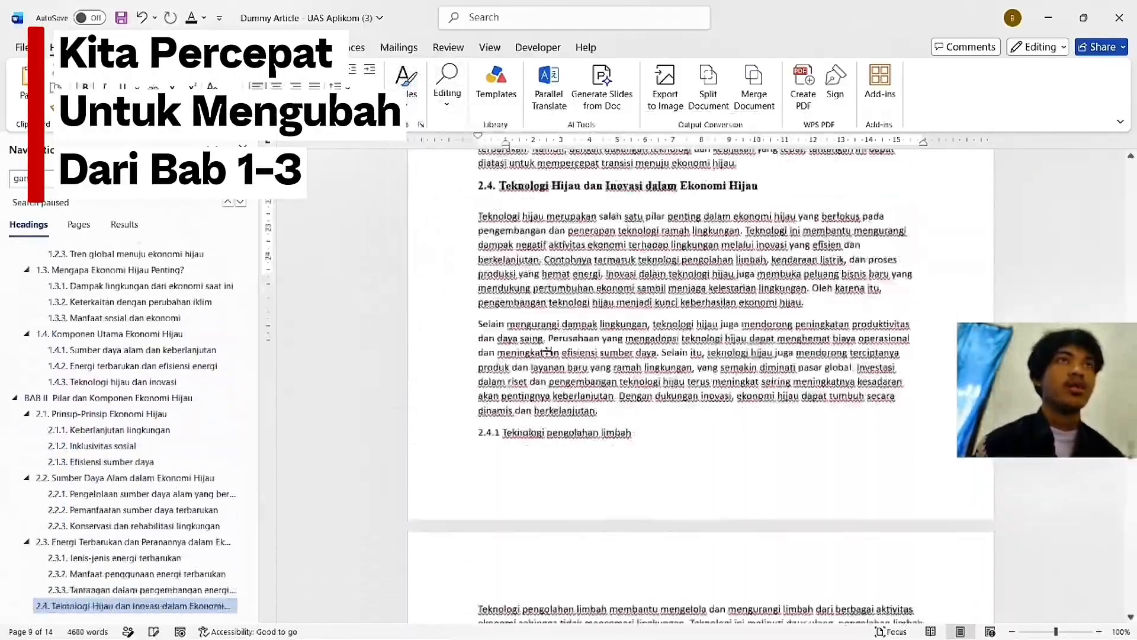
Step: Apply the matching heading styles from 2.4.1 Teknologi pengolahan limbah through BAB III to 3.1.3 Edukasi dan Sosialisasi, removing the manual numbers
{"action": "left_click", "coordinate": [406, 88]}
{"action": "scroll", "coordinate": [533, 355], "scroll_direction": "down", "scroll_amount": 5}
{"action": "left_click", "coordinate": [406, 89]}
{"action": "double_click", "coordinate": [485, 274]}
{"action": "key", "text": "BackSpace"}
{"action": "left_click", "coordinate": [406, 89]}
{"action": "left_click", "coordinate": [406, 89]}
{"action": "scroll", "coordinate": [526, 493], "scroll_direction": "down", "scroll_amount": 5}
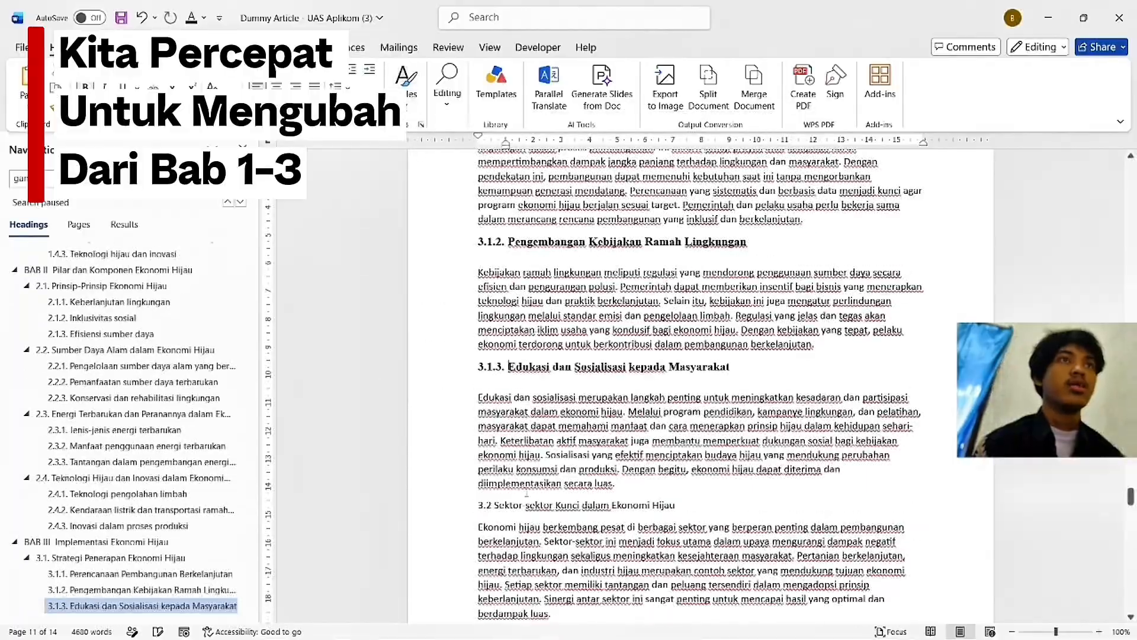
Step: Replace the manual numbers of the headings from 3.2 Sektor-sektor Kunci to 3.3.3 Peran Swasta with the matching Heading 2 and Heading 3 styles
{"action": "double_click", "coordinate": [485, 506]}
{"action": "key", "text": "BackSpace"}
{"action": "left_click", "coordinate": [406, 88]}
{"action": "scroll", "coordinate": [521, 379], "scroll_direction": "down", "scroll_amount": 5}
{"action": "double_click", "coordinate": [487, 419]}
{"action": "key", "text": "BackSpace"}
{"action": "left_click", "coordinate": [406, 89]}
{"action": "scroll", "coordinate": [521, 379], "scroll_direction": "down", "scroll_amount": 5}
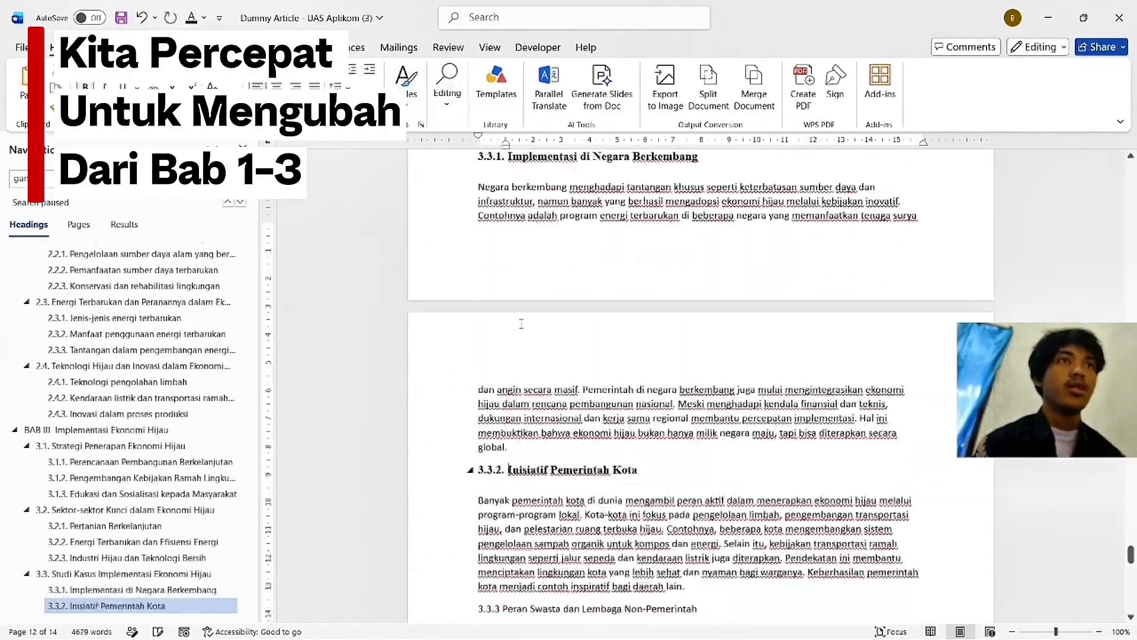
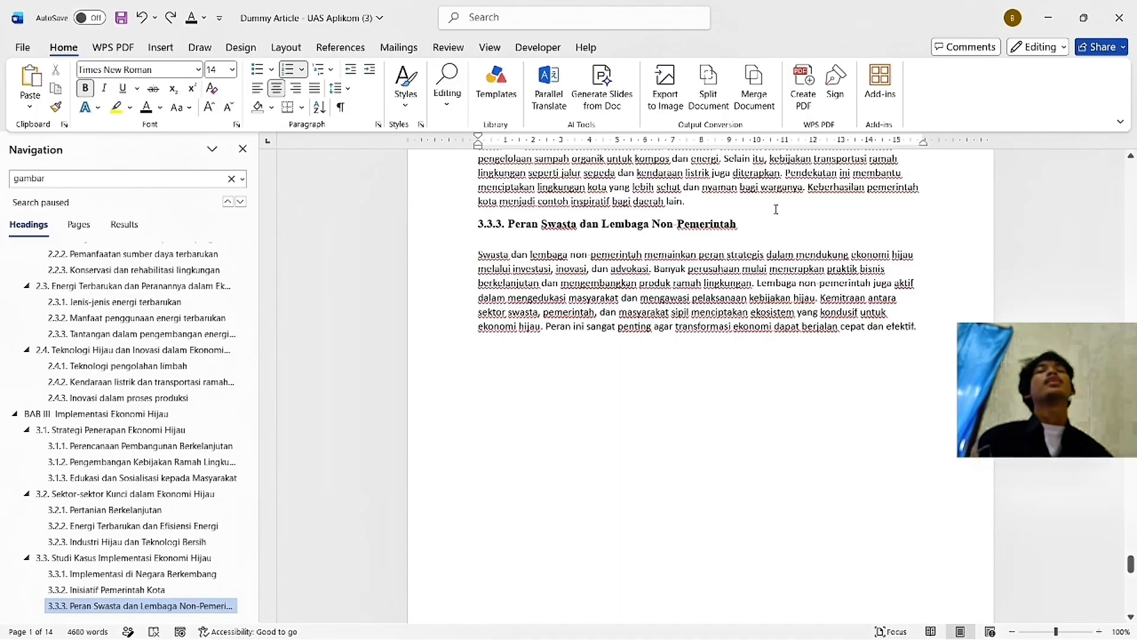
Step: Check the editing and layout instructions in the UAS_Aplikom assignment document, then return to the Dummy Article
{"action": "key", "text": "alt+Tab"}
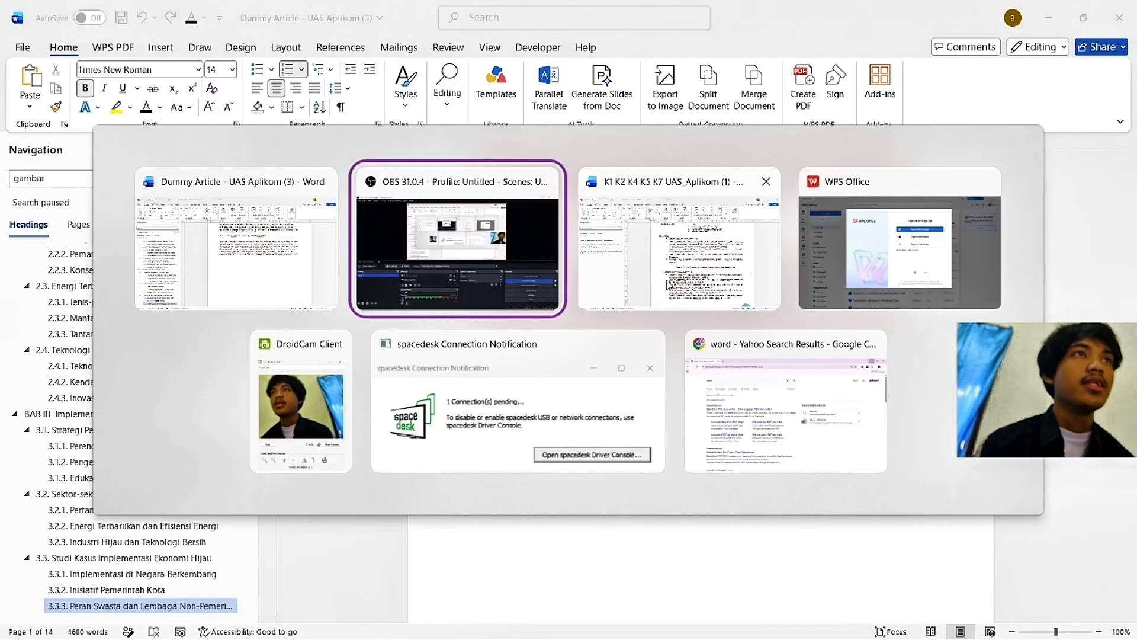
{"action": "key", "text": "Tab"}
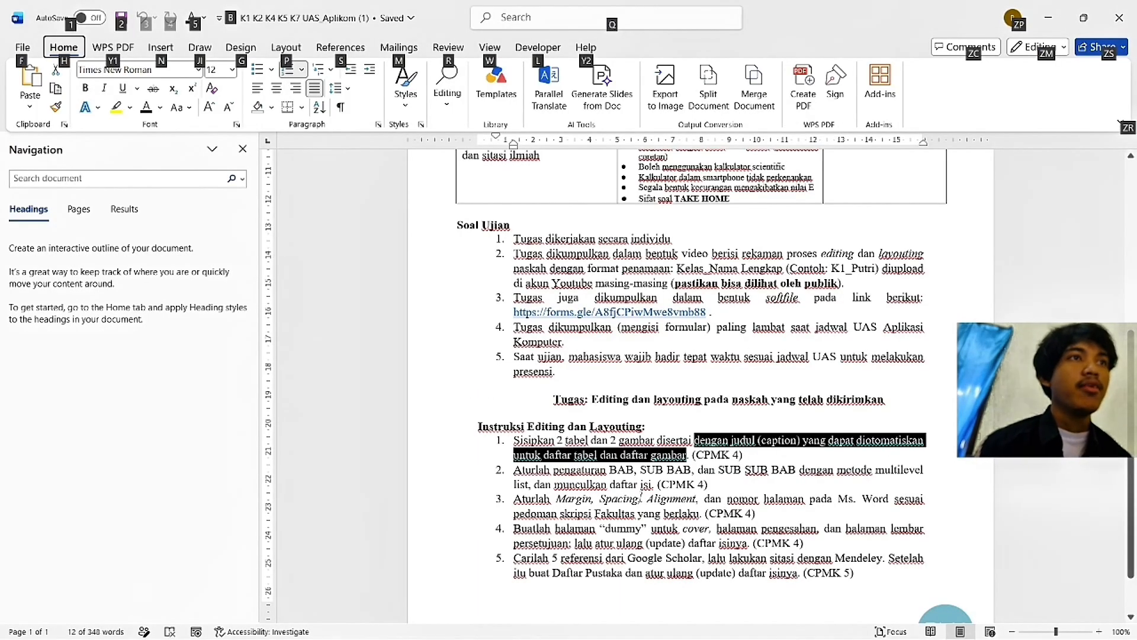
{"action": "left_click", "coordinate": [772, 442]}
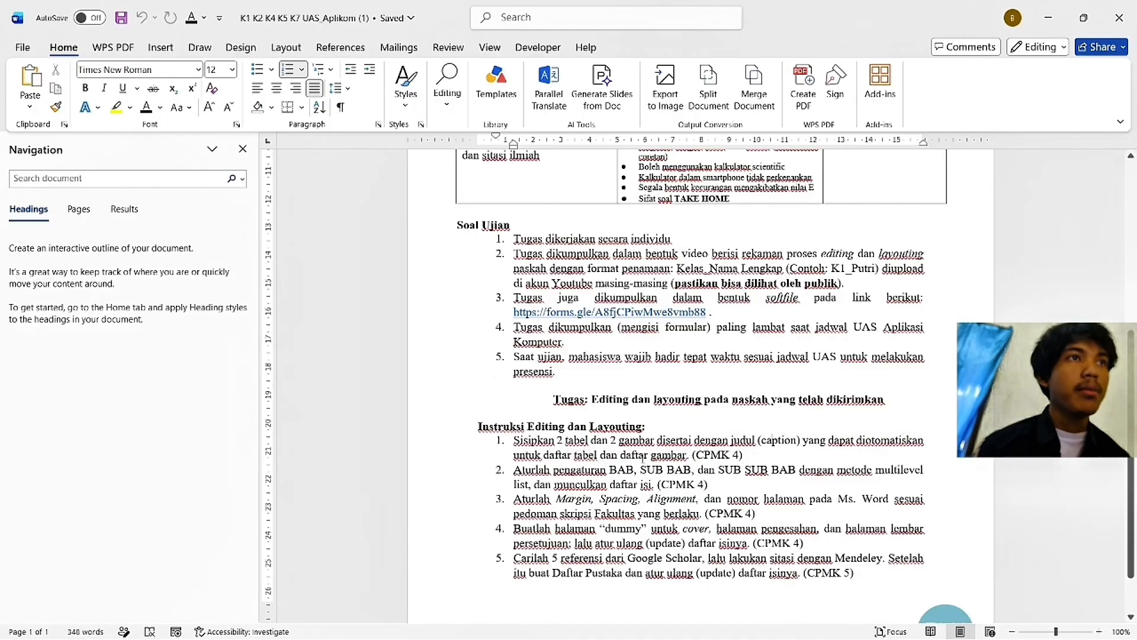
{"action": "key", "text": "alt+Tab"}
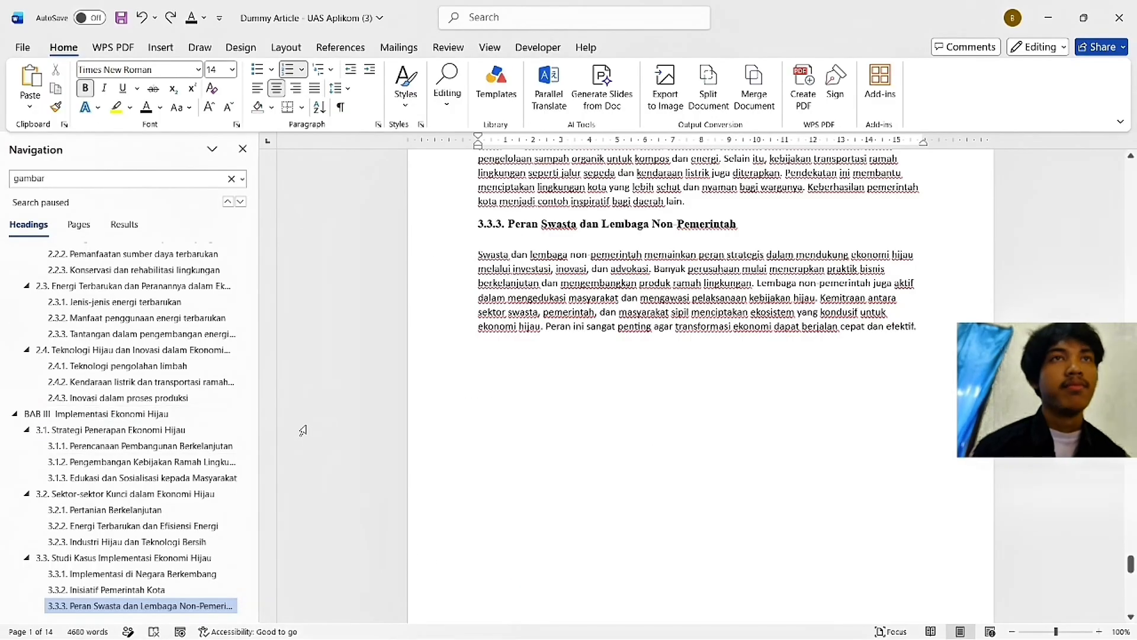
Step: Insert three blank pages before the BAB I Memahami Konsep Ekonomi Hijau chapter heading
{"action": "scroll", "coordinate": [198, 412], "scroll_direction": "up", "scroll_amount": 3}
{"action": "scroll", "coordinate": [198, 413], "scroll_direction": "up", "scroll_amount": 5}
{"action": "left_click", "coordinate": [162, 254]}
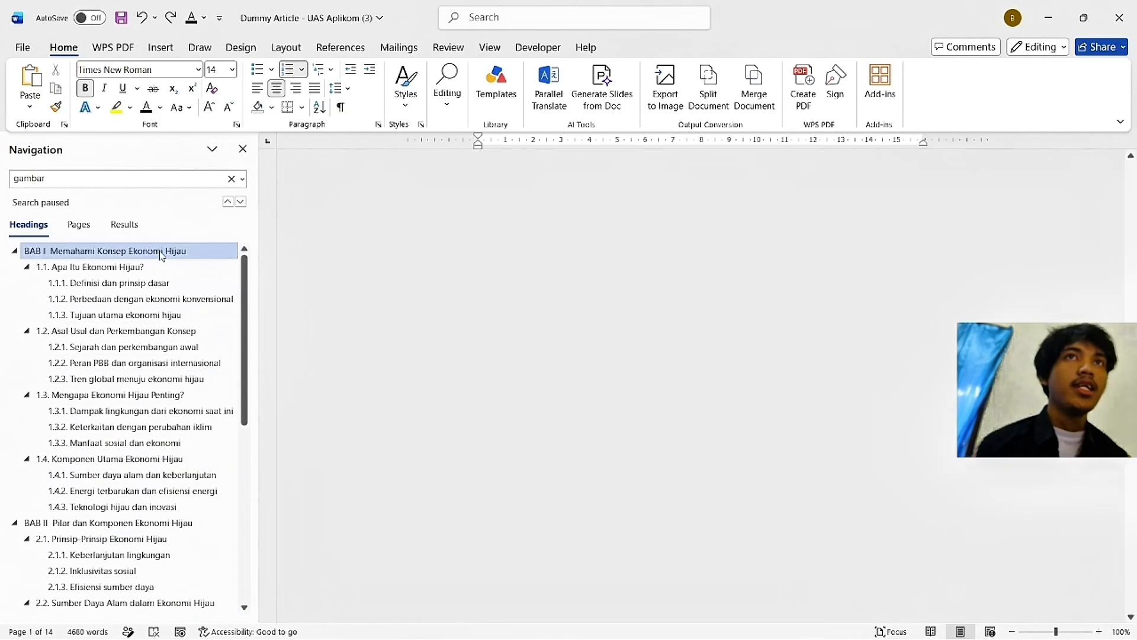
{"action": "left_click", "coordinate": [681, 173]}
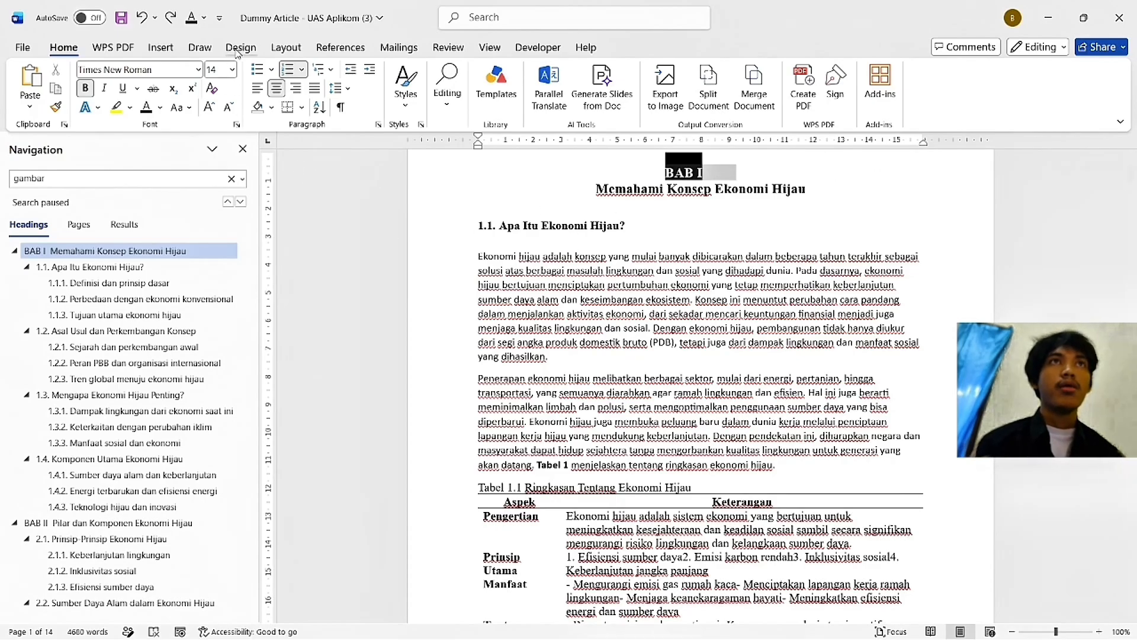
{"action": "left_click", "coordinate": [240, 47]}
{"action": "left_click", "coordinate": [161, 48]}
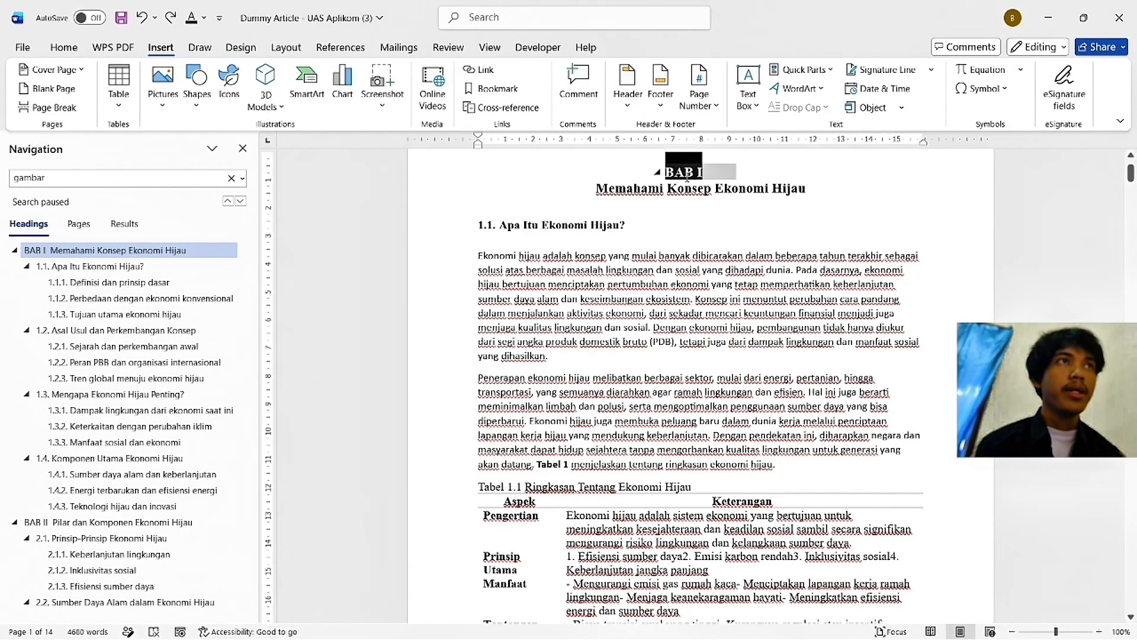
{"action": "left_click", "coordinate": [53, 88]}
{"action": "left_click", "coordinate": [54, 89]}
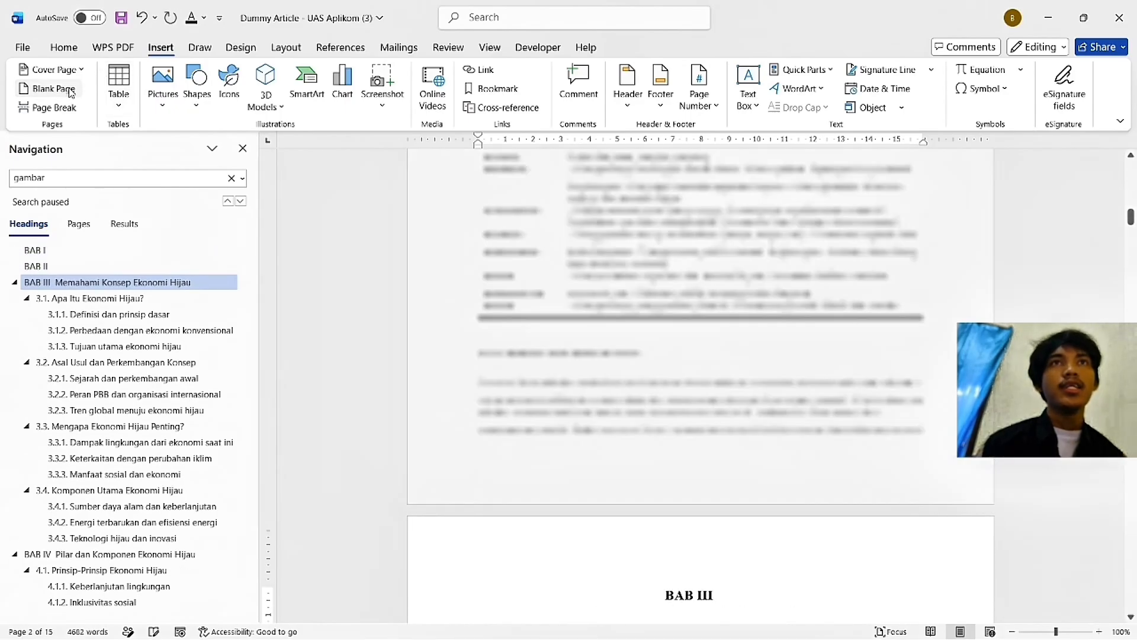
{"action": "left_click", "coordinate": [54, 89]}
Step: Replace the empty BAB I heading on the first new page with the title DAFTAR ISI
{"action": "left_click", "coordinate": [42, 249]}
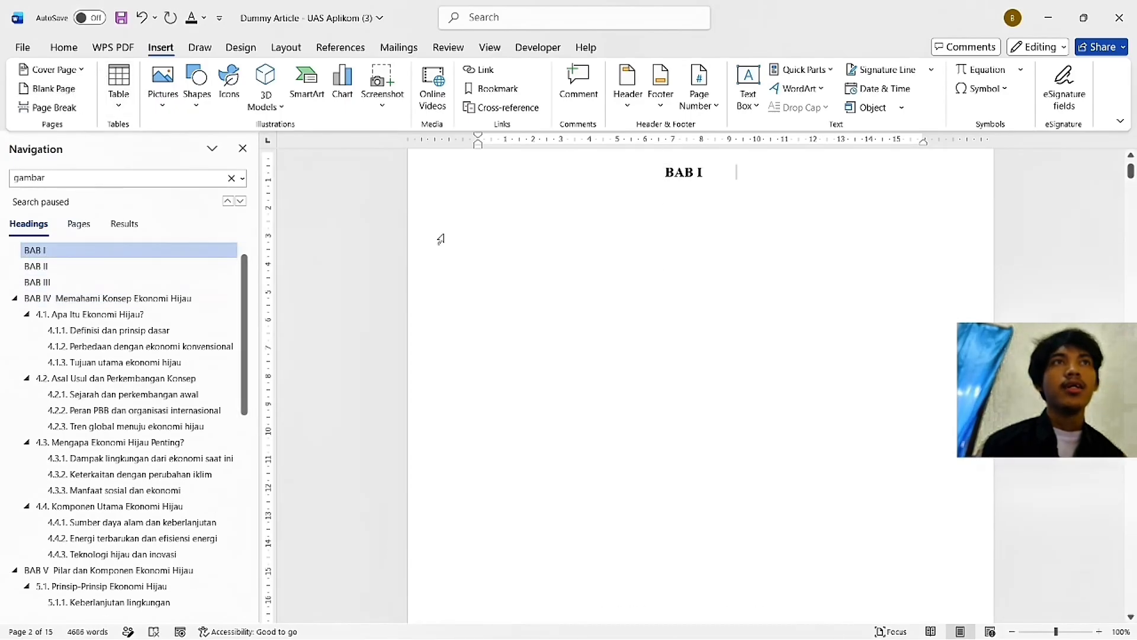
{"action": "triple_click", "coordinate": [692, 171]}
{"action": "type", "text": "DAFTA"}
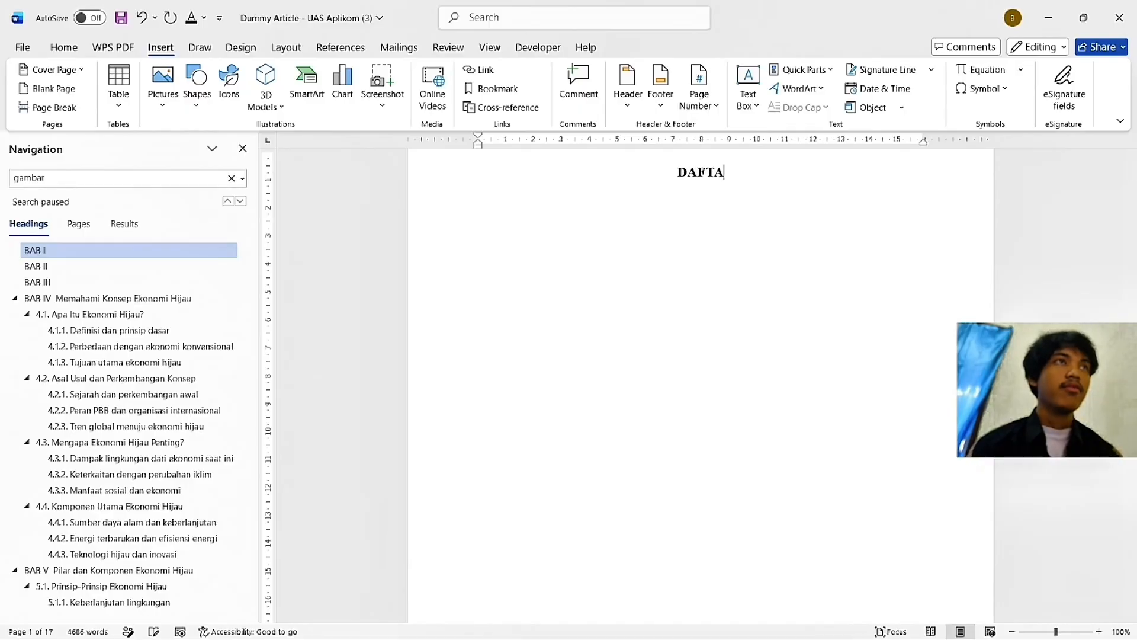
{"action": "type", "text": "R ISI"}
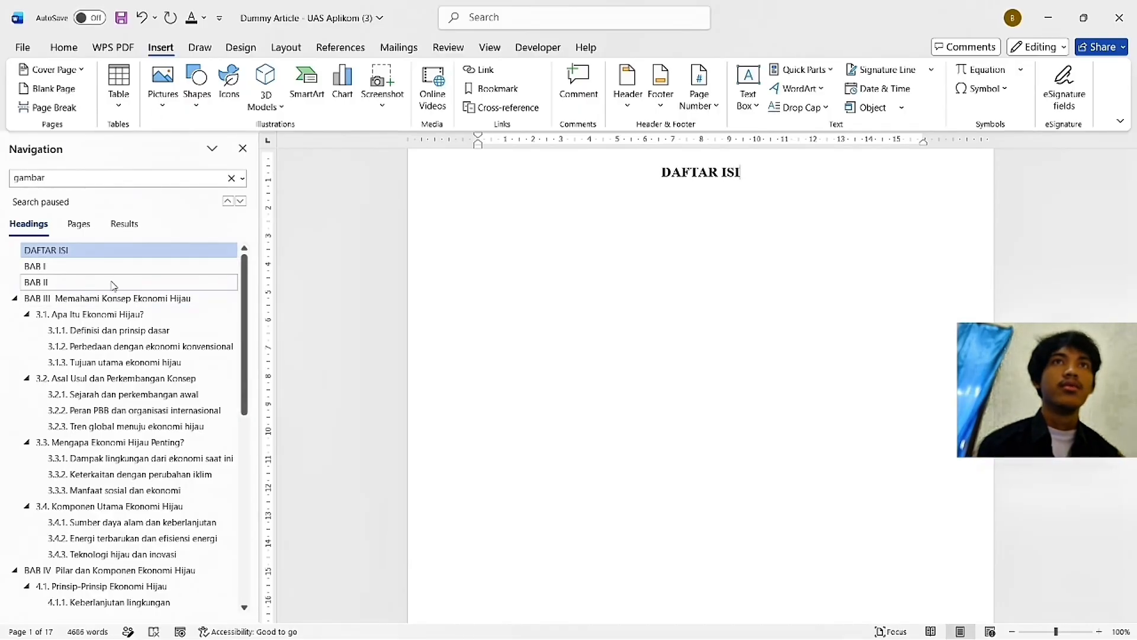
Step: Replace the empty chapter heading on the second new page with the title DAFTAR TABEL
{"action": "left_click", "coordinate": [36, 266]}
{"action": "triple_click", "coordinate": [685, 165]}
{"action": "type", "text": "DAFTAR TABEL"}
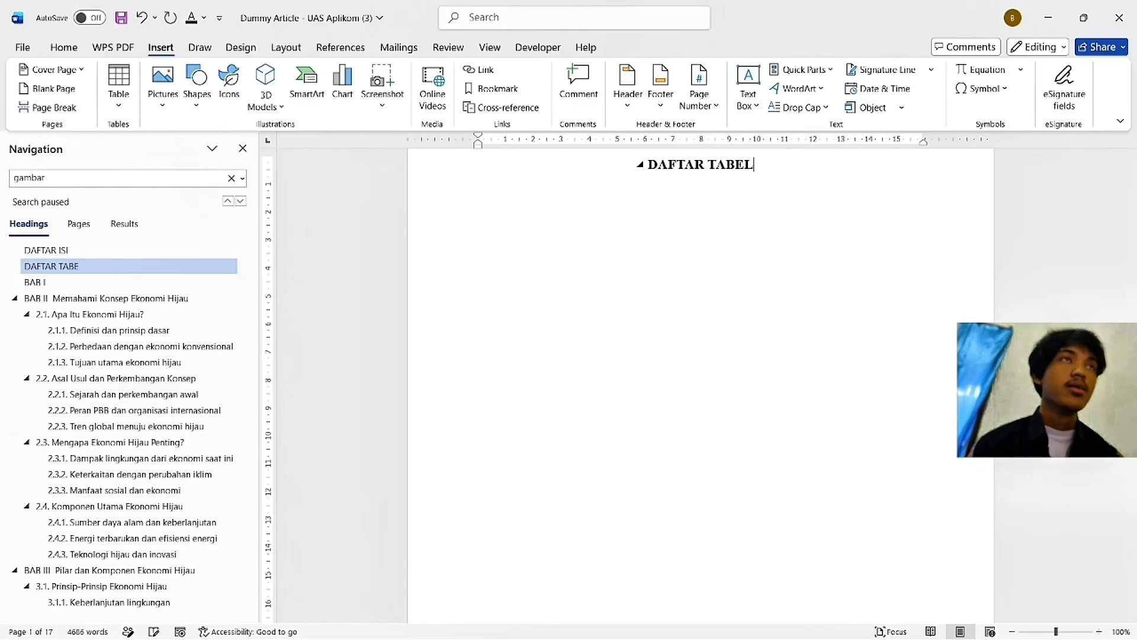
Step: Replace the empty chapter heading on the third new page with the title DAFTAR GAMBAR
{"action": "left_click", "coordinate": [112, 281]}
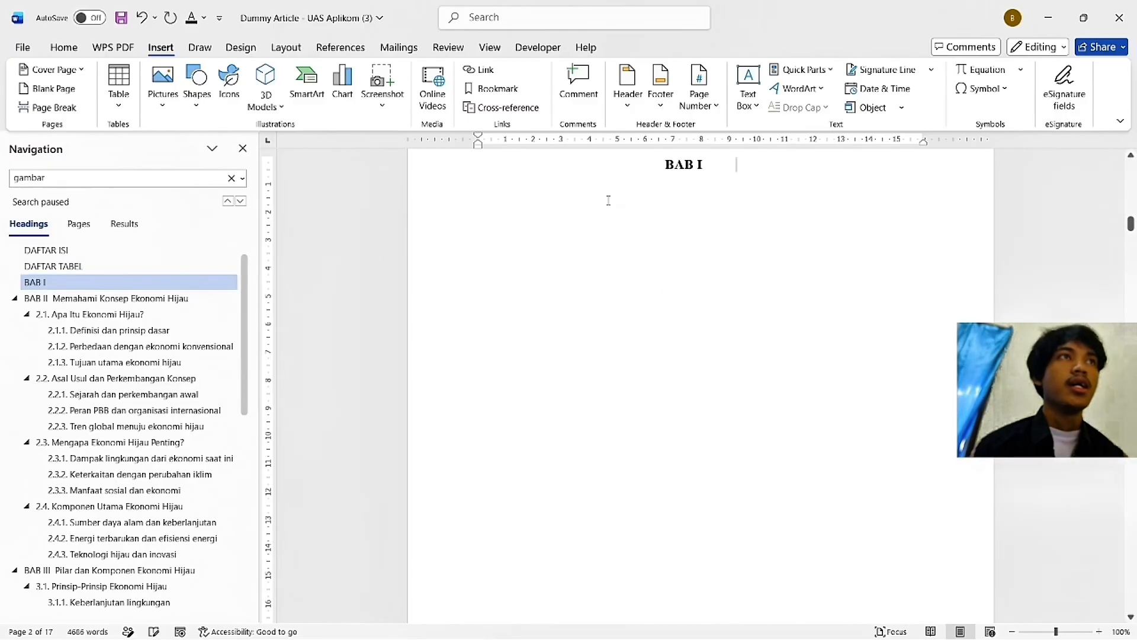
{"action": "triple_click", "coordinate": [704, 173]}
{"action": "type", "text": "DAFTAR GAMBAR"}
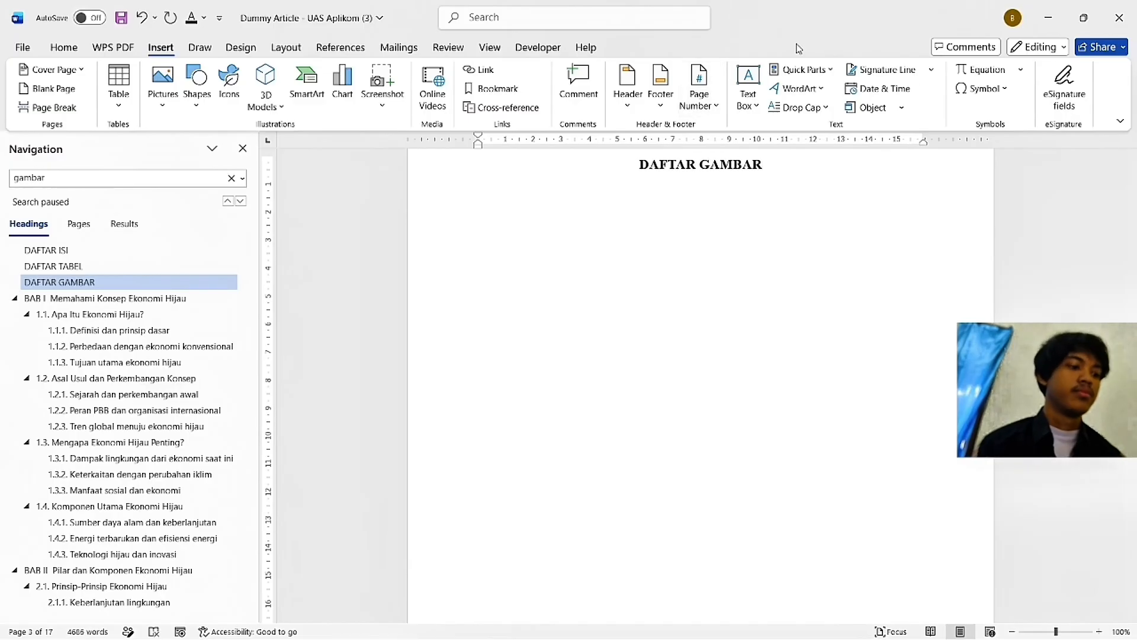
Step: Insert the built-in Automatic Table 2 table of contents on a new line below the DAFTAR ISI title
{"action": "scroll", "coordinate": [589, 246], "scroll_direction": "up", "scroll_amount": 3}
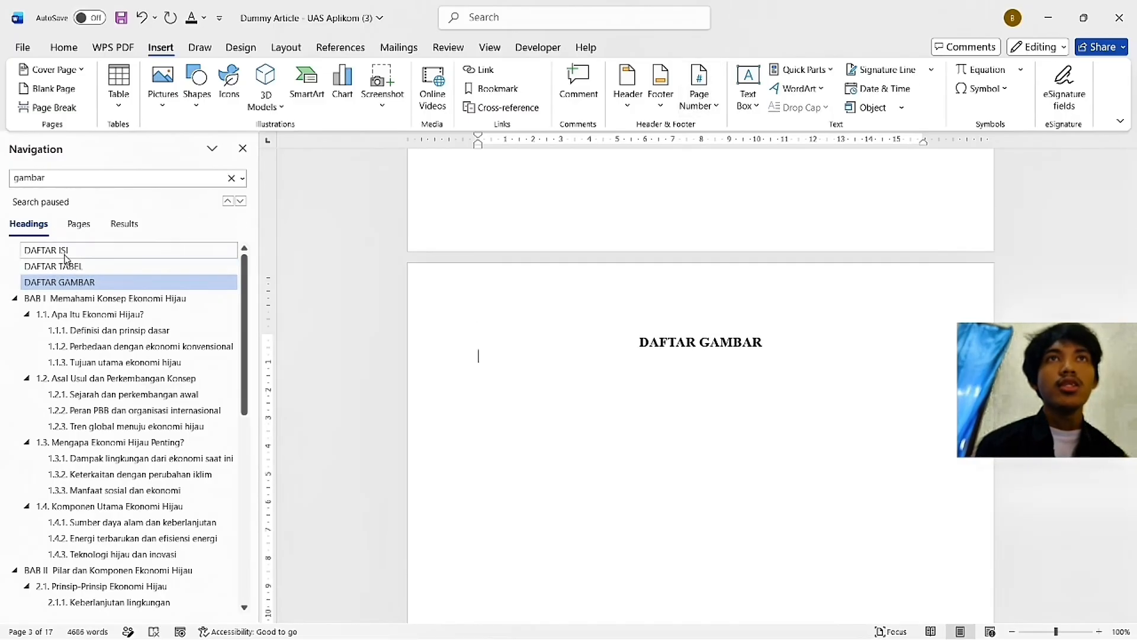
{"action": "left_click", "coordinate": [46, 250]}
{"action": "left_click", "coordinate": [814, 191]}
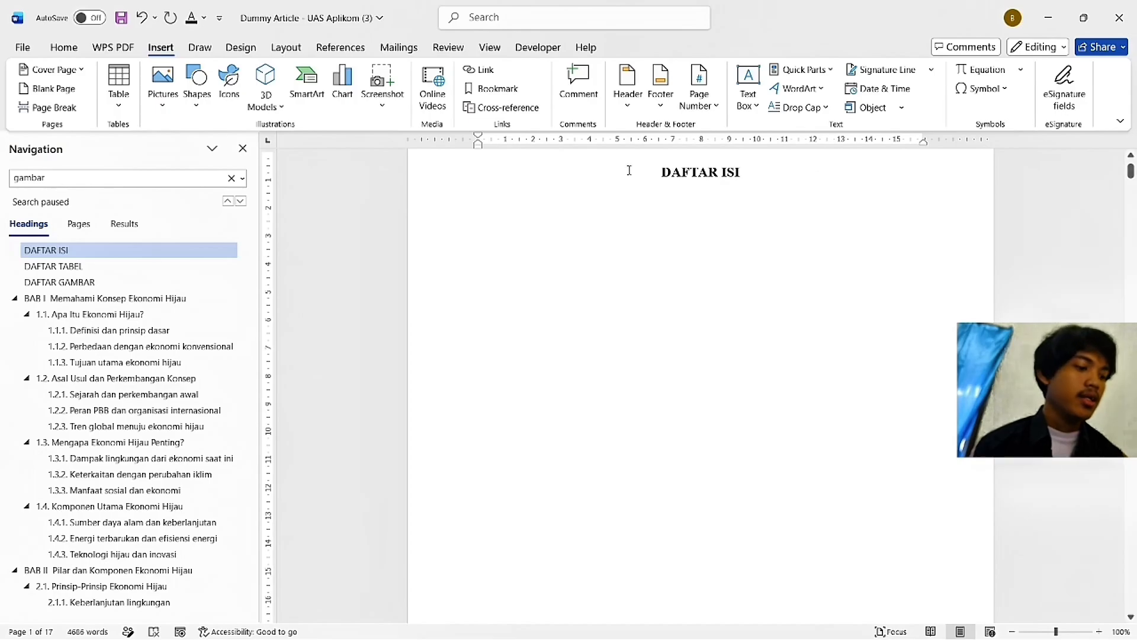
{"action": "key", "text": "Return"}
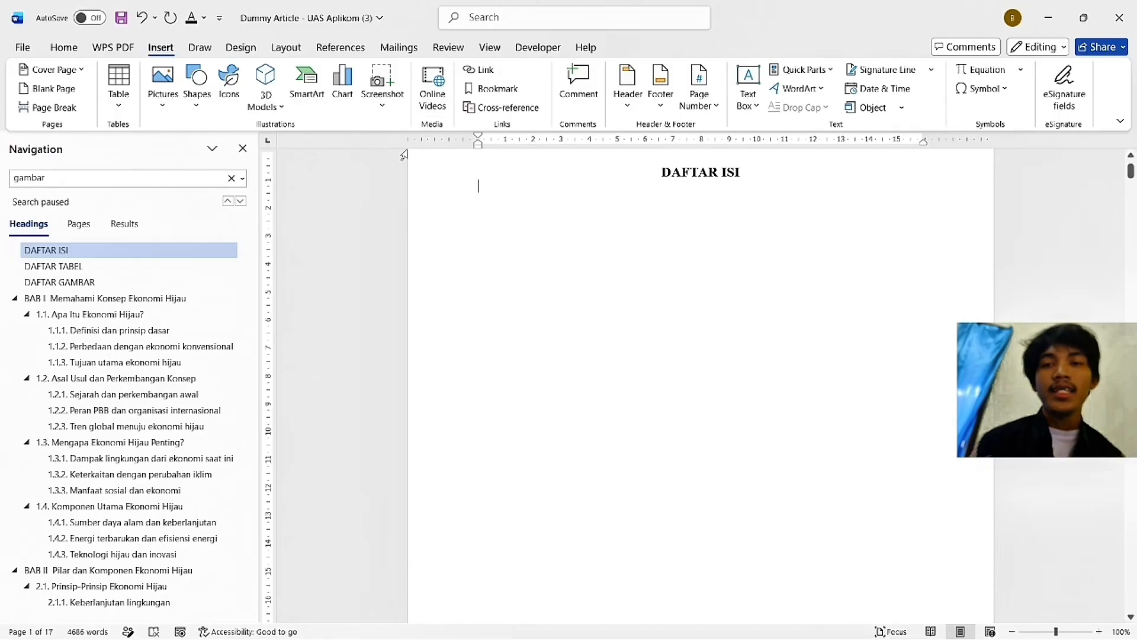
{"action": "left_click", "coordinate": [381, 51]}
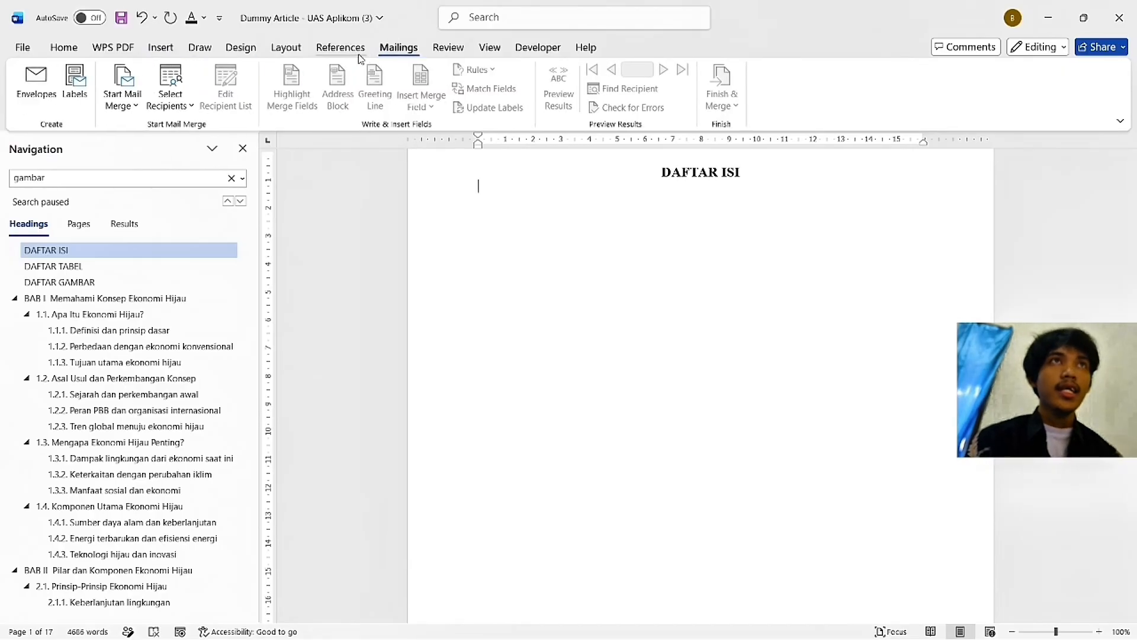
{"action": "left_click", "coordinate": [359, 46]}
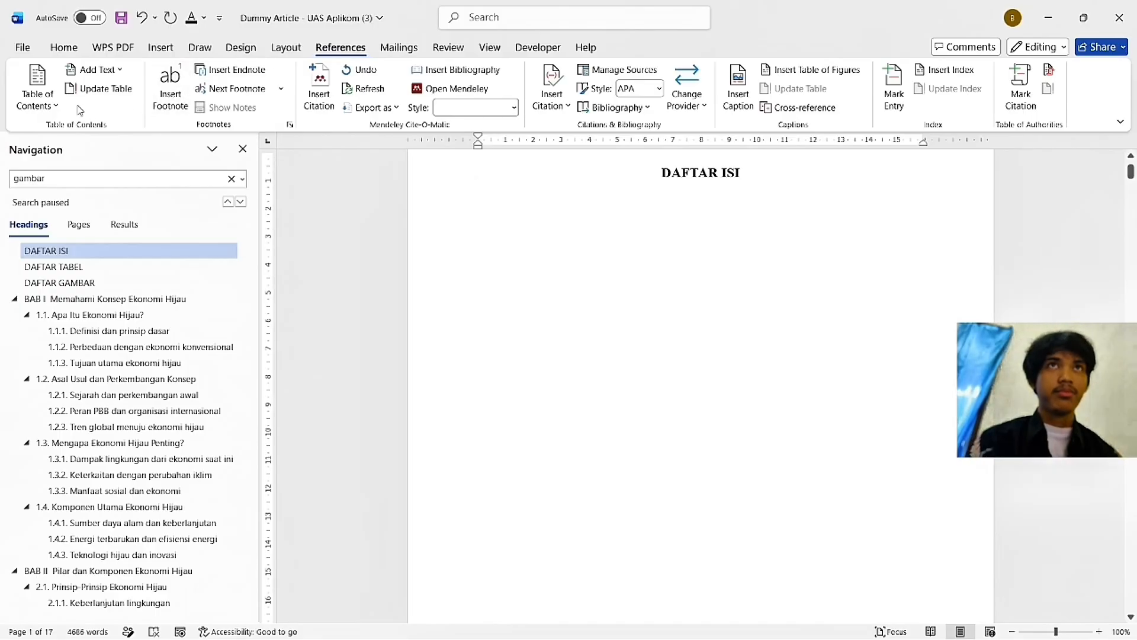
{"action": "left_click", "coordinate": [37, 81]}
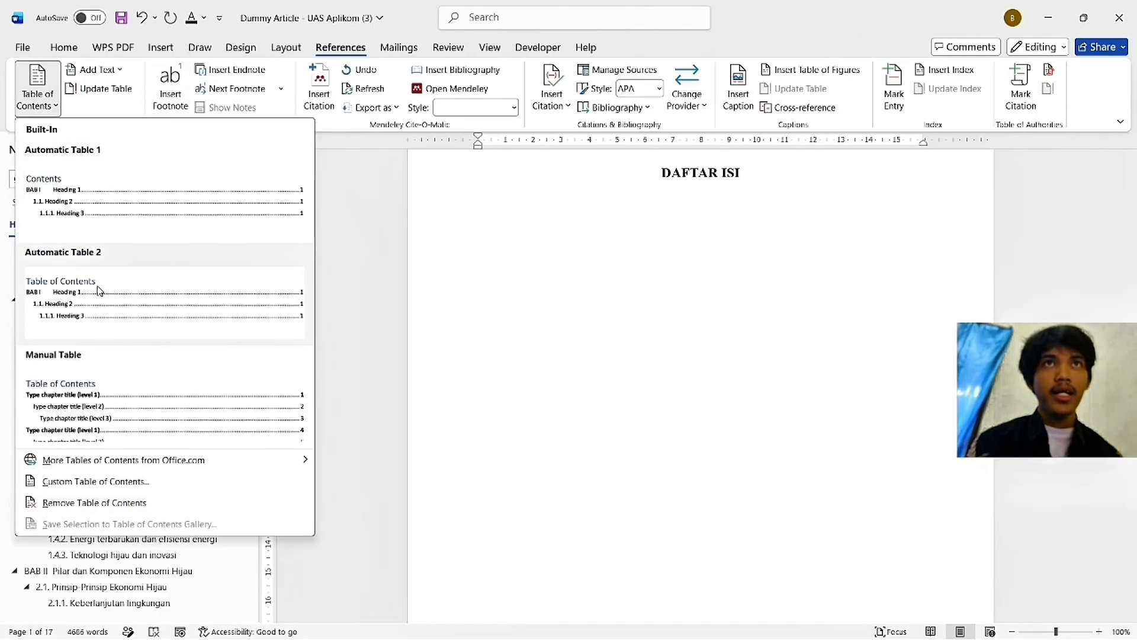
{"action": "left_click", "coordinate": [99, 290]}
Step: Delete the built-in Table of Contents title above the generated entries on the DAFTAR ISI page
{"action": "scroll", "coordinate": [711, 197], "scroll_direction": "down", "scroll_amount": 5}
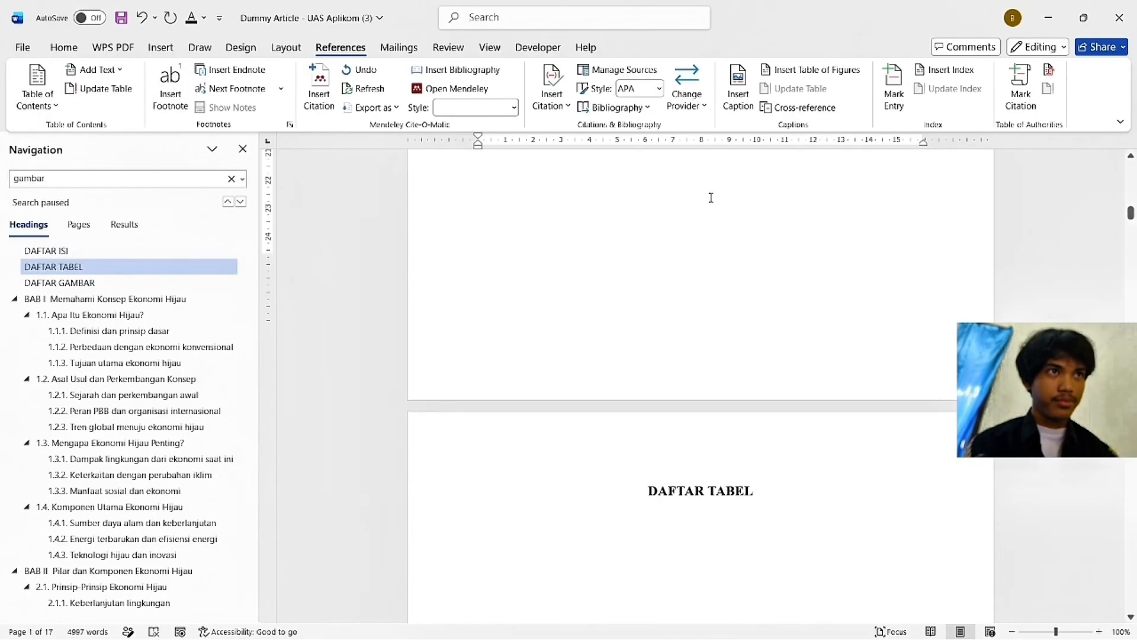
{"action": "scroll", "coordinate": [711, 198], "scroll_direction": "up", "scroll_amount": 10}
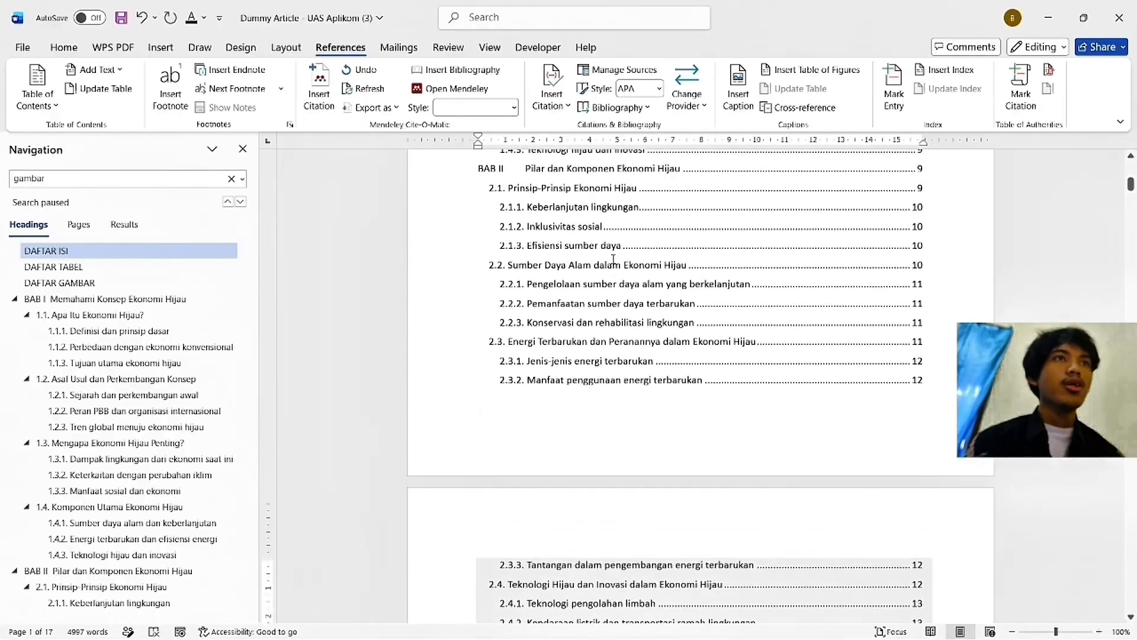
{"action": "scroll", "coordinate": [613, 258], "scroll_direction": "up", "scroll_amount": 8}
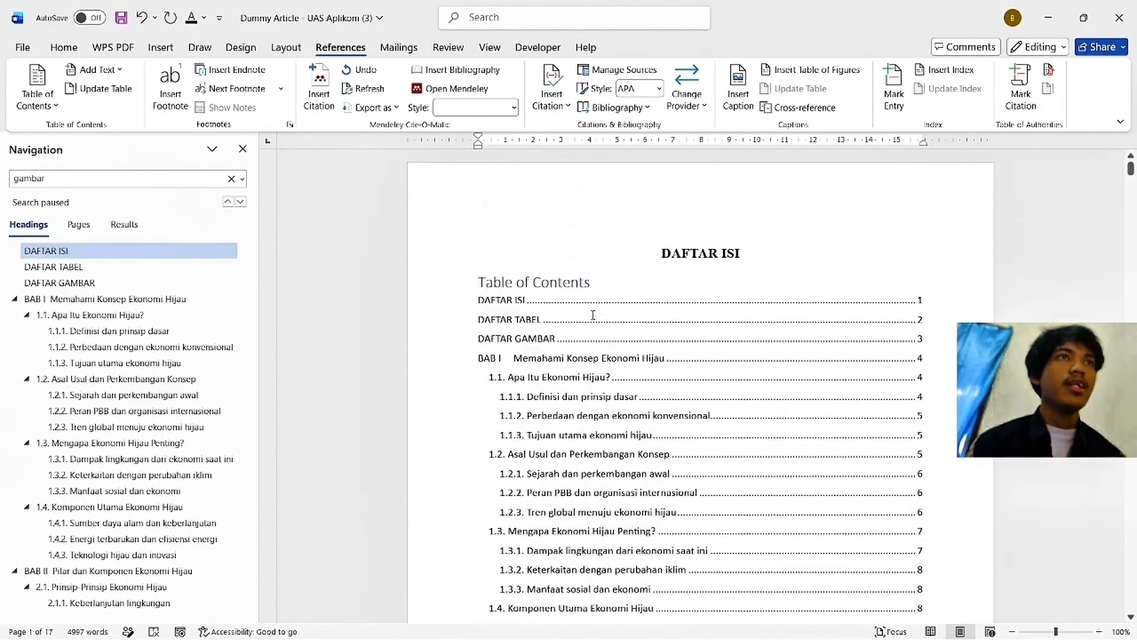
{"action": "triple_click", "coordinate": [594, 283]}
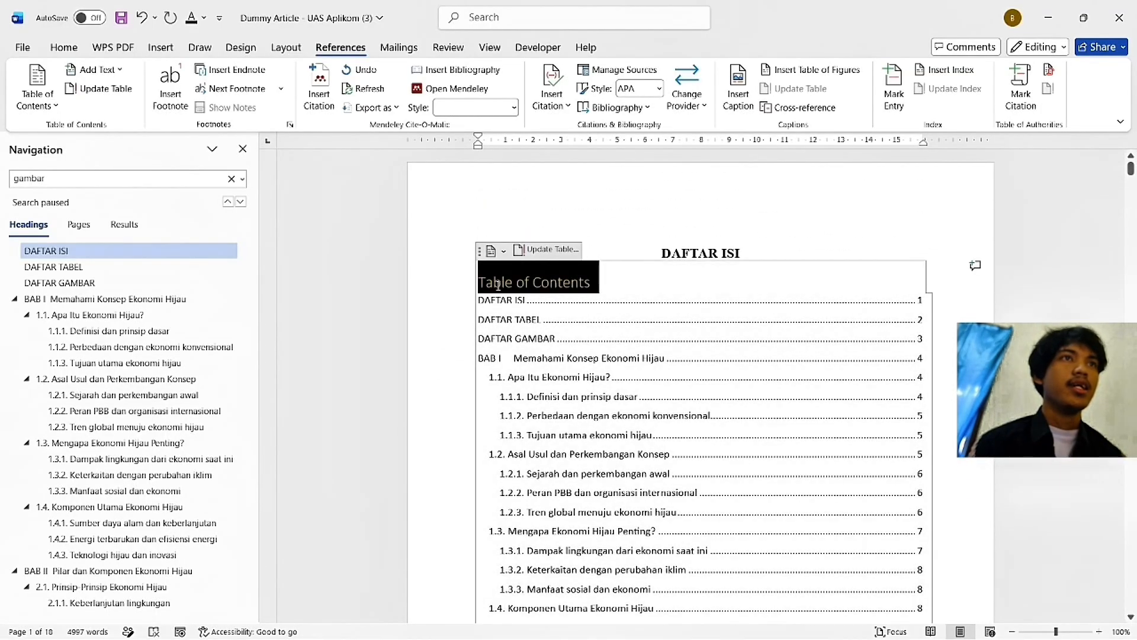
{"action": "key", "text": "BackSpace"}
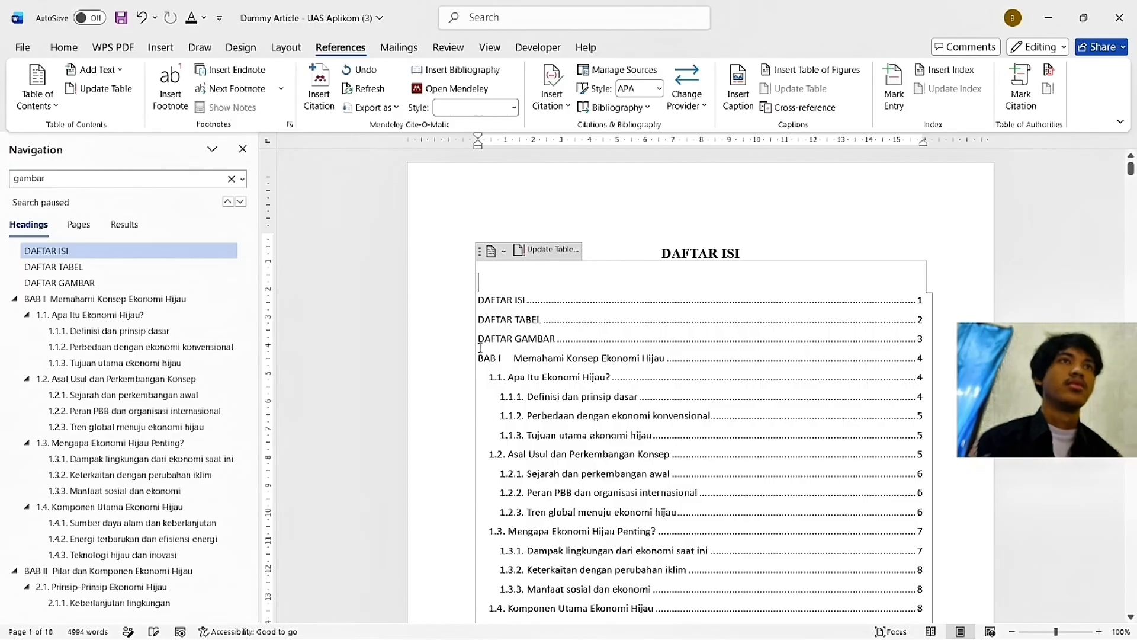
Step: Apply the multilevel heading list, with level 1 formatted as BAB I and linked to Heading 1, to the blank line above the generated contents
{"action": "scroll", "coordinate": [521, 338], "scroll_direction": "down", "scroll_amount": 2}
{"action": "scroll", "coordinate": [554, 344], "scroll_direction": "up", "scroll_amount": 1}
{"action": "scroll", "coordinate": [554, 344], "scroll_direction": "down", "scroll_amount": 10}
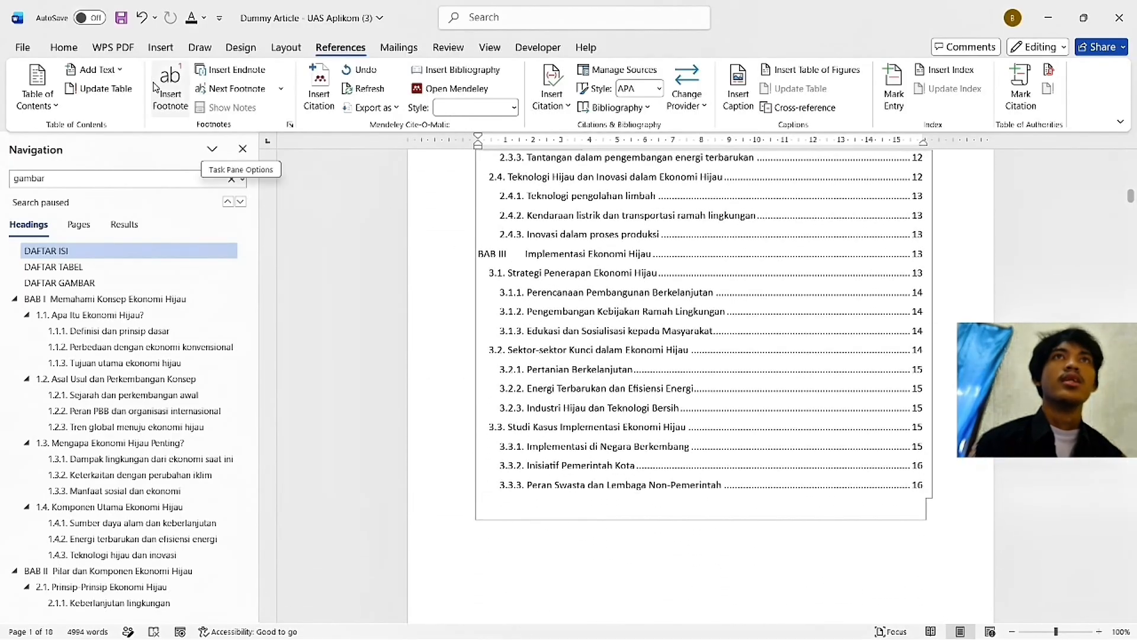
{"action": "left_click", "coordinate": [64, 47]}
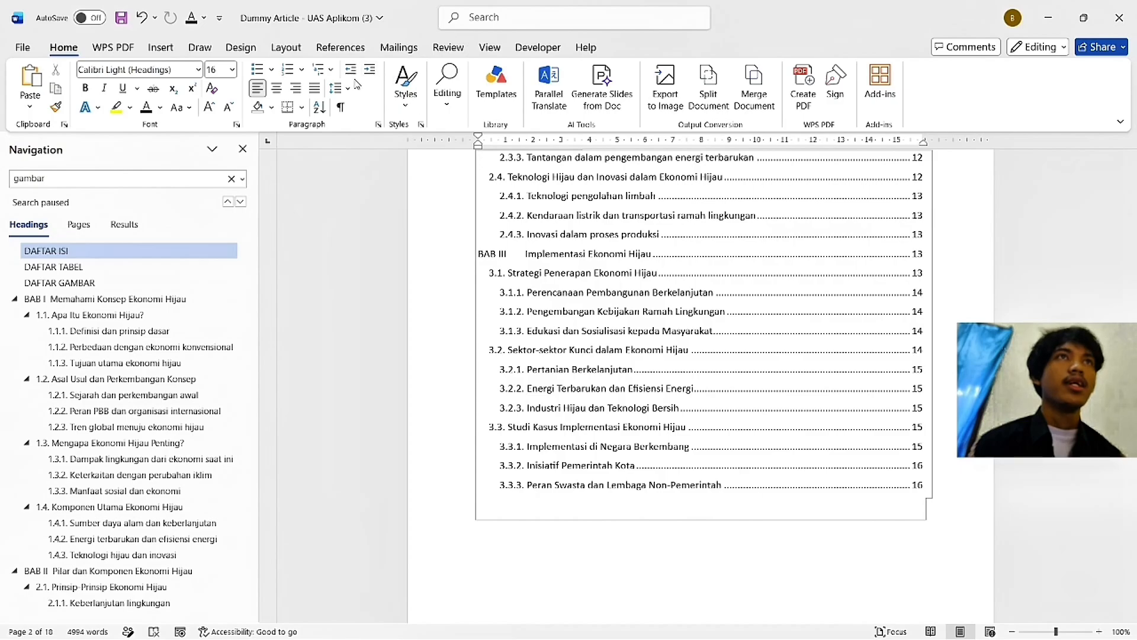
{"action": "left_click", "coordinate": [331, 70]}
{"action": "left_click", "coordinate": [357, 531]}
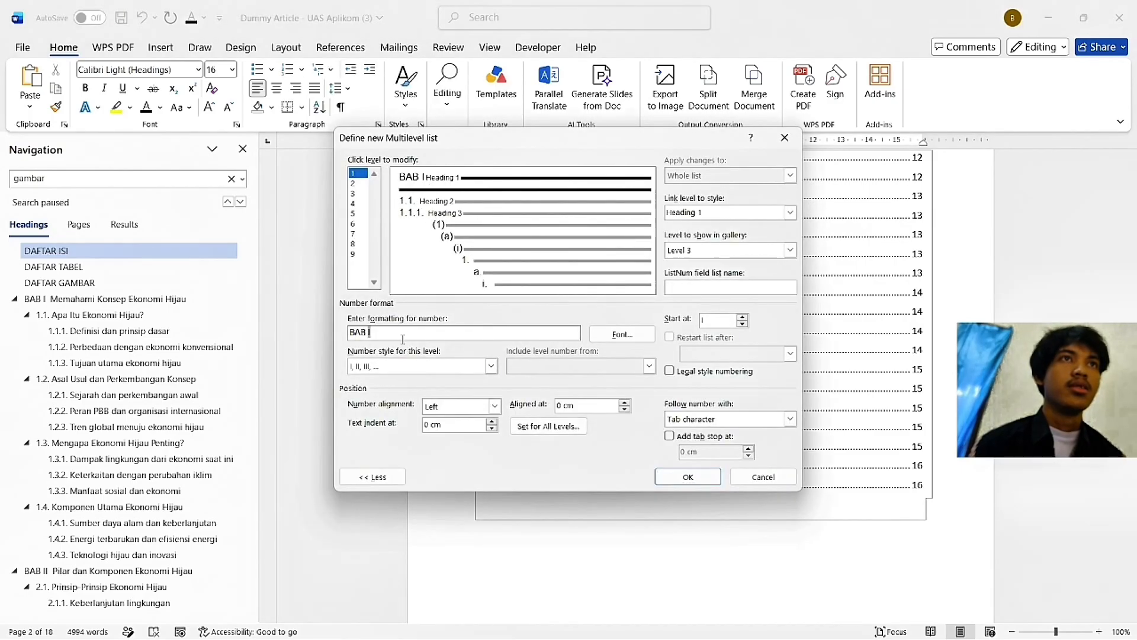
{"action": "left_click", "coordinate": [687, 477]}
Step: Replace the wide tab gaps after BAB II and BAB I in the table of contents entries with single spaces
{"action": "scroll", "coordinate": [665, 330], "scroll_direction": "up", "scroll_amount": 10}
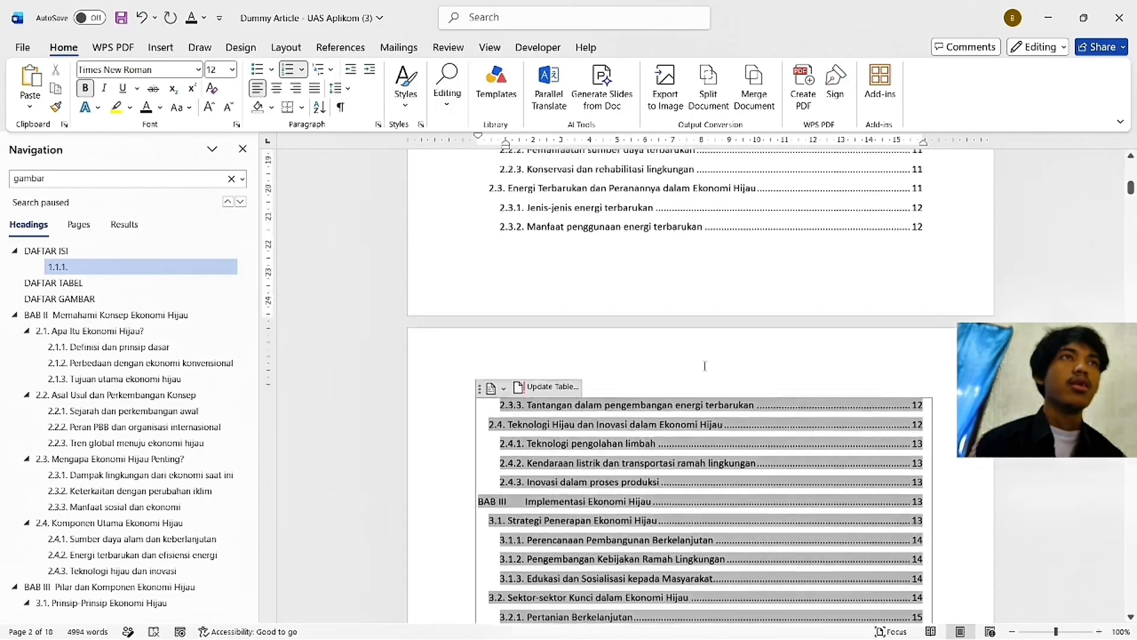
{"action": "left_click_drag", "start_coordinate": [524, 415], "coordinate": [515, 416]}
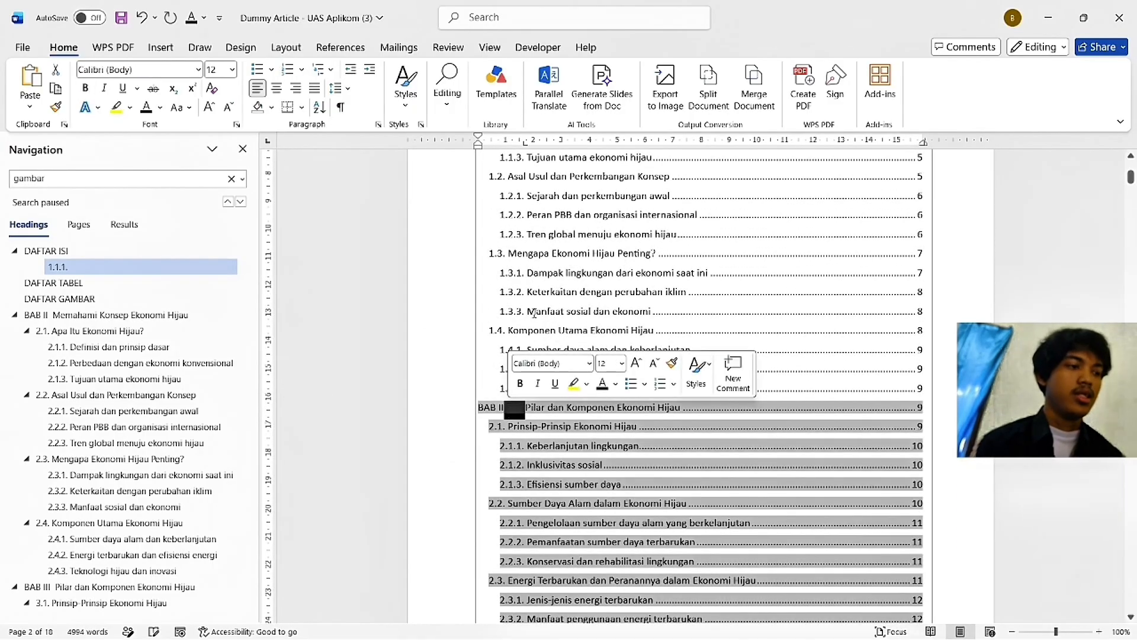
{"action": "scroll", "coordinate": [504, 273], "scroll_direction": "up", "scroll_amount": 3}
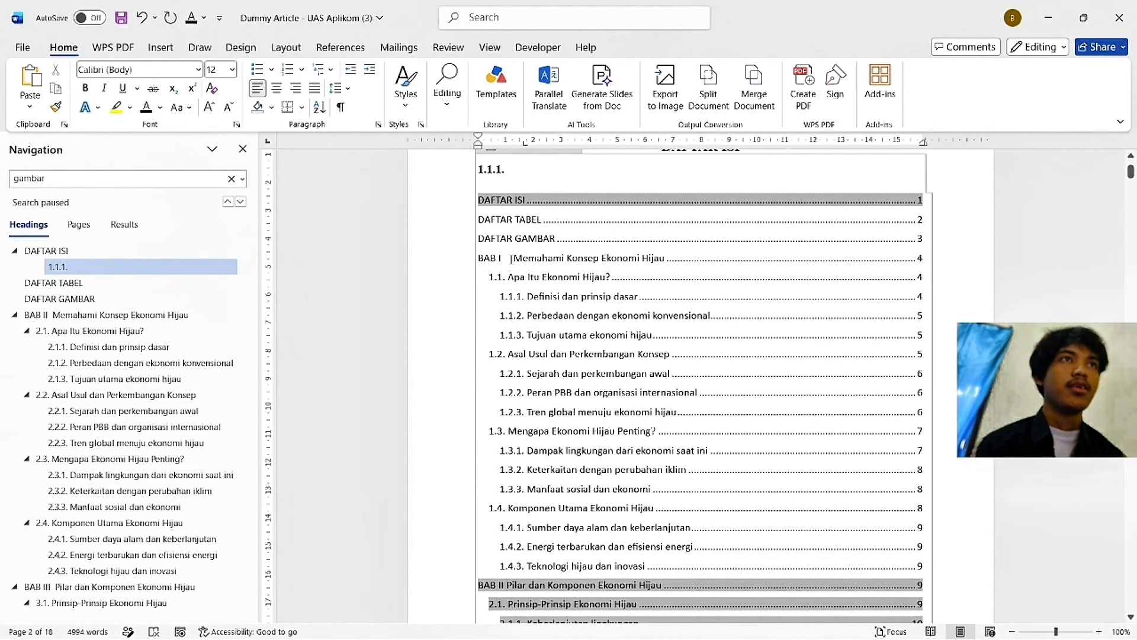
{"action": "triple_click", "coordinate": [512, 257]}
{"action": "left_click", "coordinate": [513, 261]}
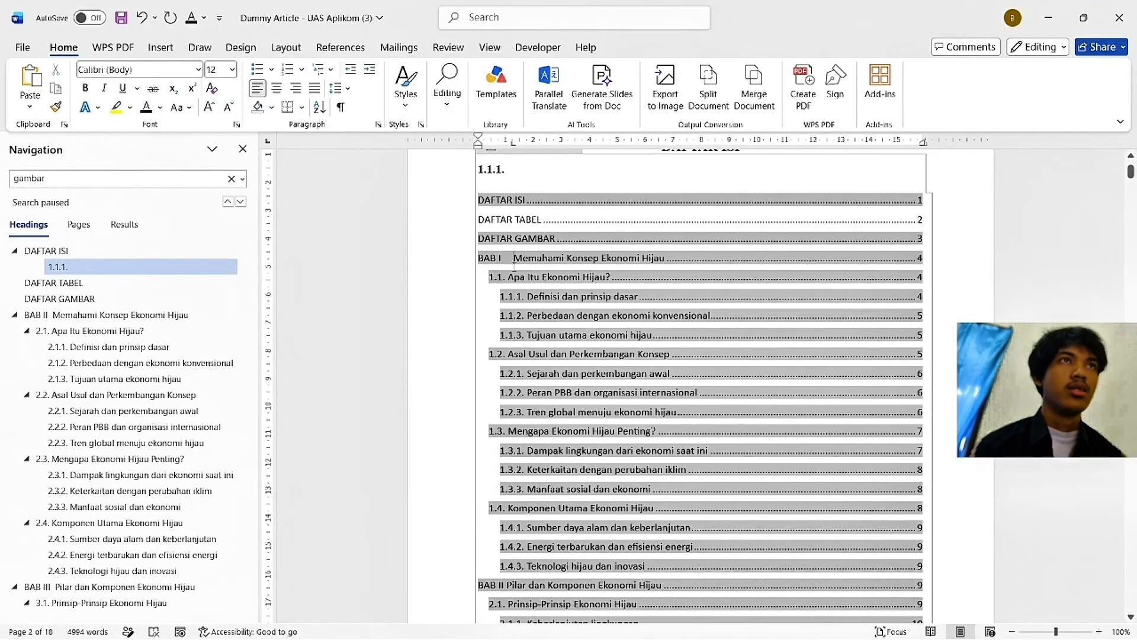
{"action": "key", "text": "BackSpace"}
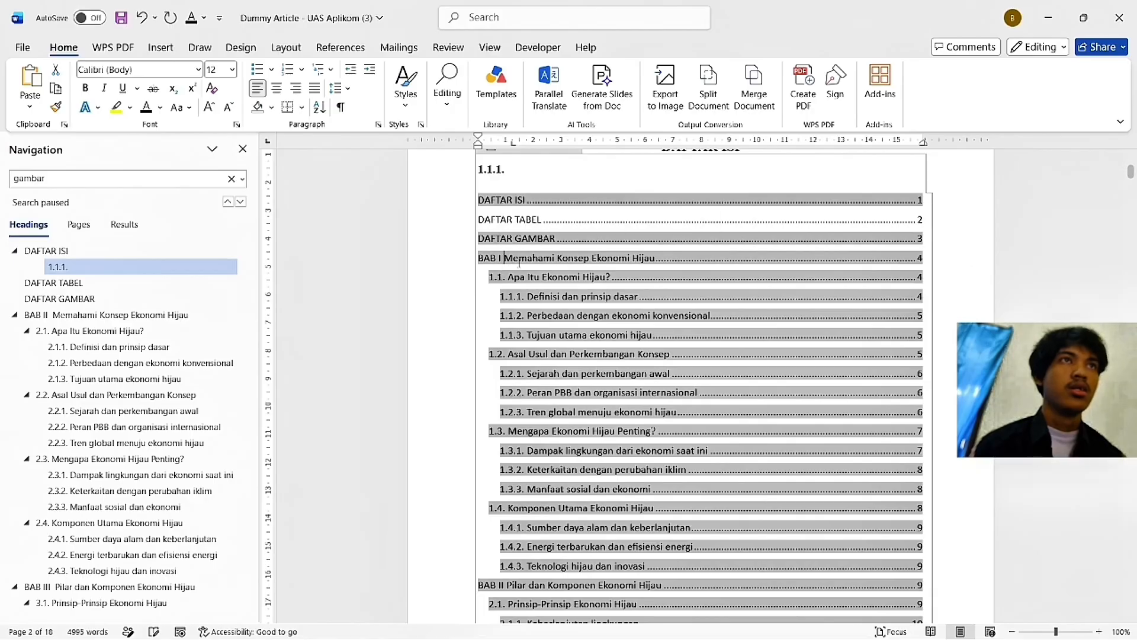
Step: Tighten the wide gap between BAB III and its chapter title in the table of contents entry
{"action": "scroll", "coordinate": [587, 339], "scroll_direction": "down", "scroll_amount": 3}
{"action": "scroll", "coordinate": [587, 340], "scroll_direction": "down", "scroll_amount": 10}
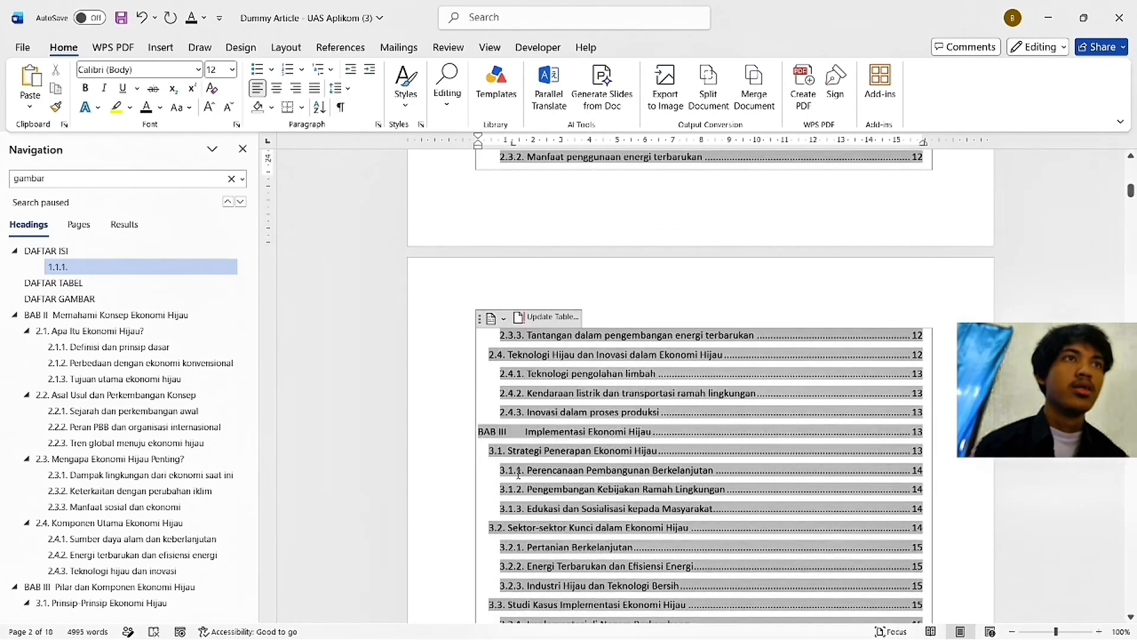
{"action": "triple_click", "coordinate": [521, 436]}
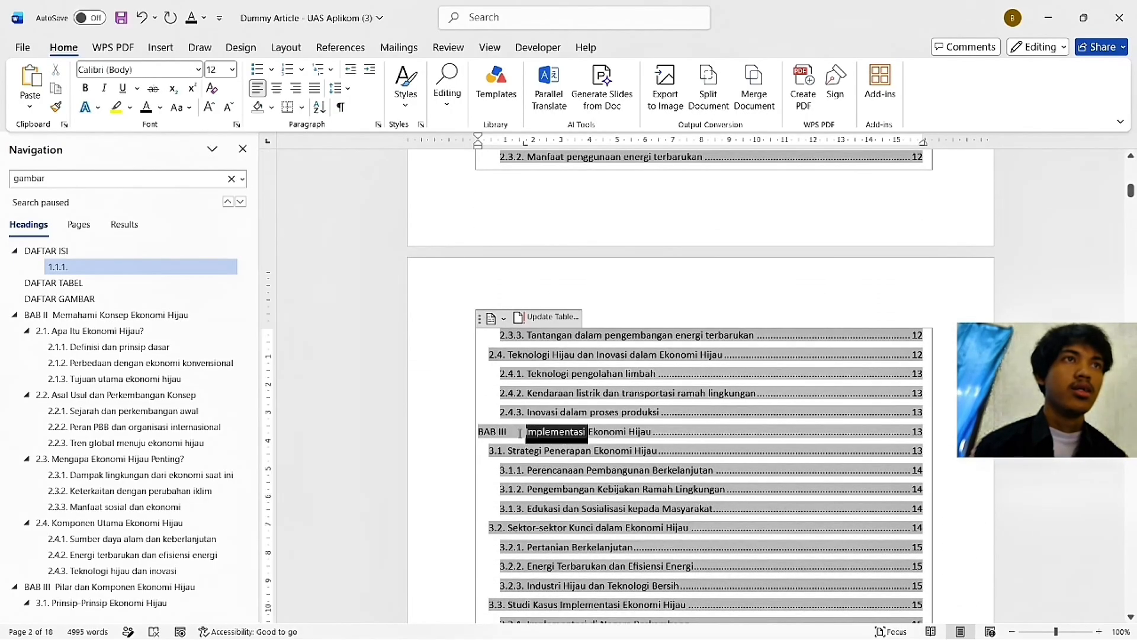
{"action": "left_click", "coordinate": [519, 433]}
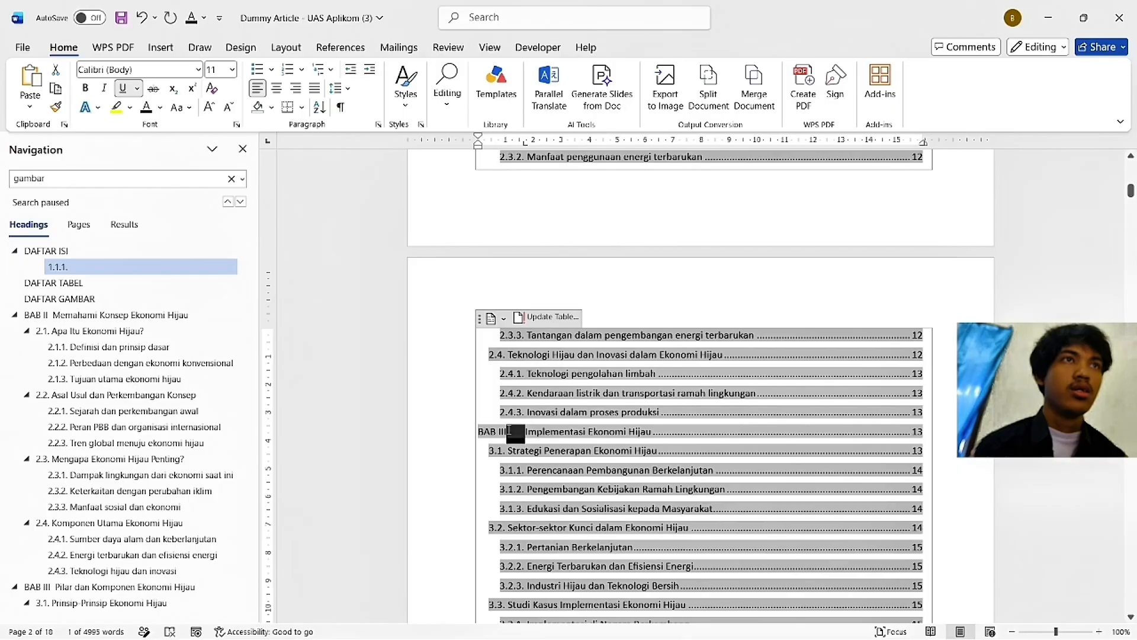
{"action": "scroll", "coordinate": [515, 335], "scroll_direction": "up", "scroll_amount": 6}
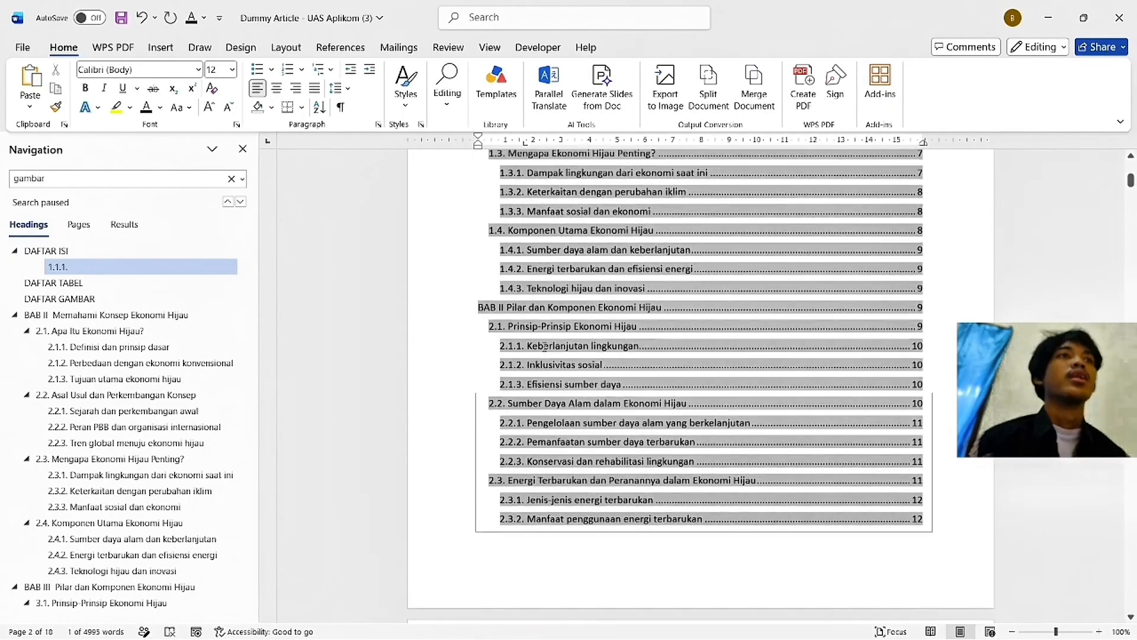
Step: Remove the 1.1.1. number from the blank line under DAFTAR ISI and apply the Normal style to that line
{"action": "scroll", "coordinate": [544, 346], "scroll_direction": "up", "scroll_amount": 5}
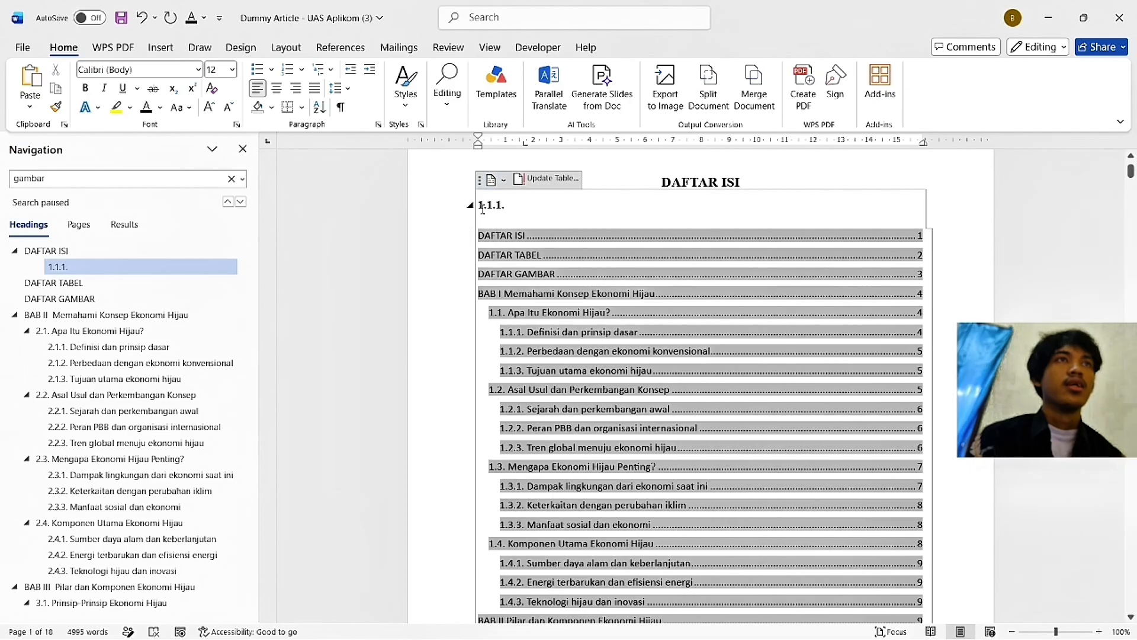
{"action": "left_click", "coordinate": [484, 206]}
{"action": "key", "text": "BackSpace"}
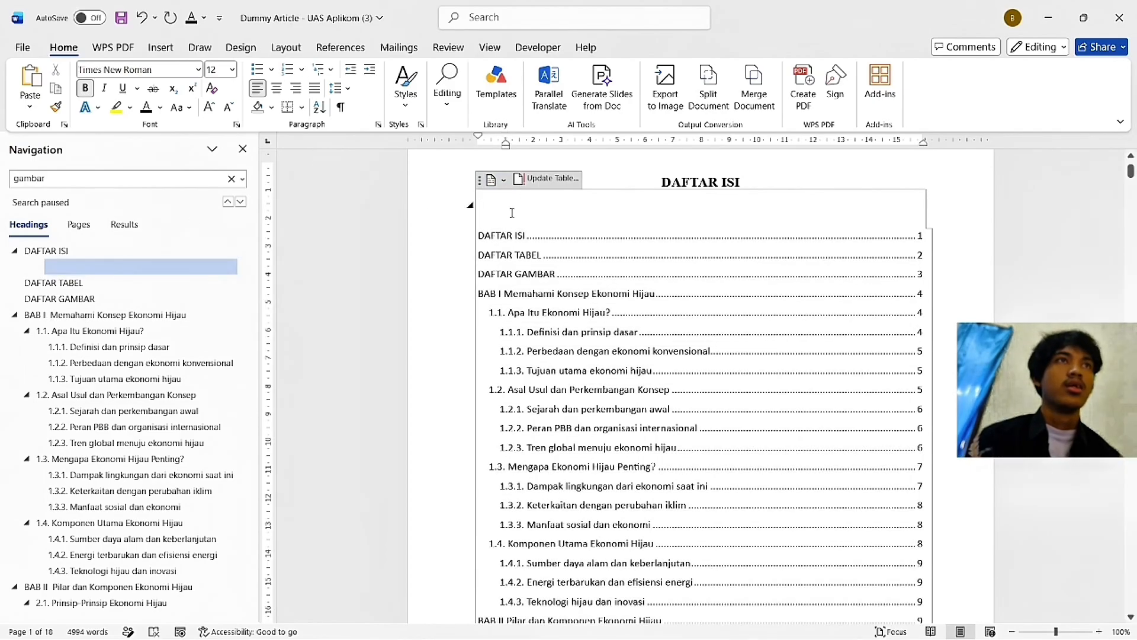
{"action": "left_click", "coordinate": [406, 83]}
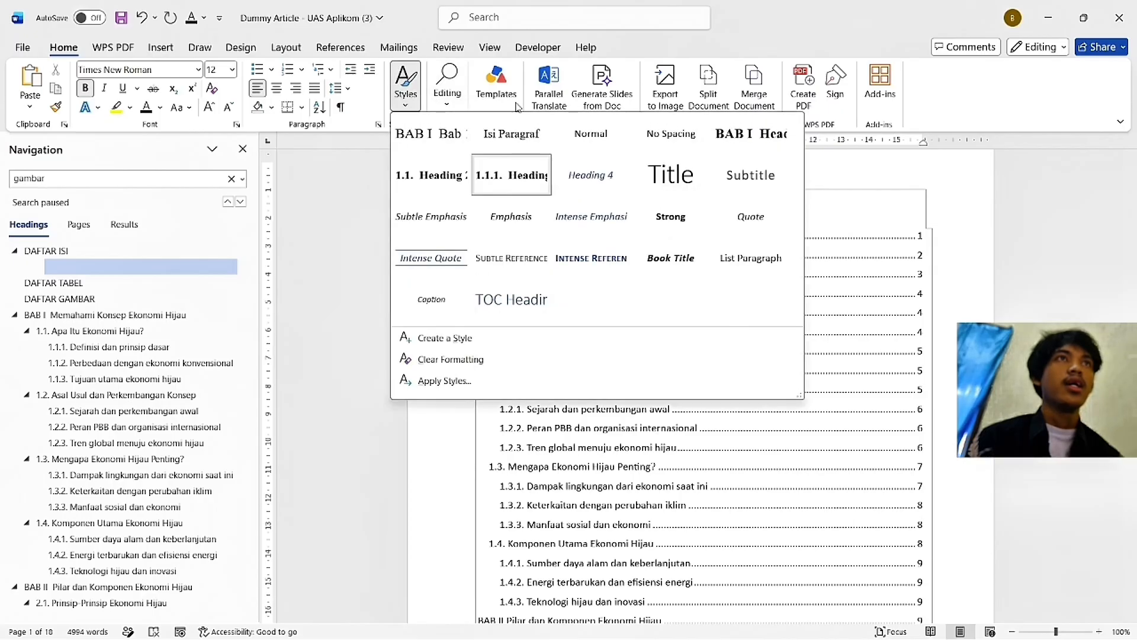
{"action": "left_click", "coordinate": [595, 135]}
{"action": "scroll", "coordinate": [518, 192], "scroll_direction": "up", "scroll_amount": 2}
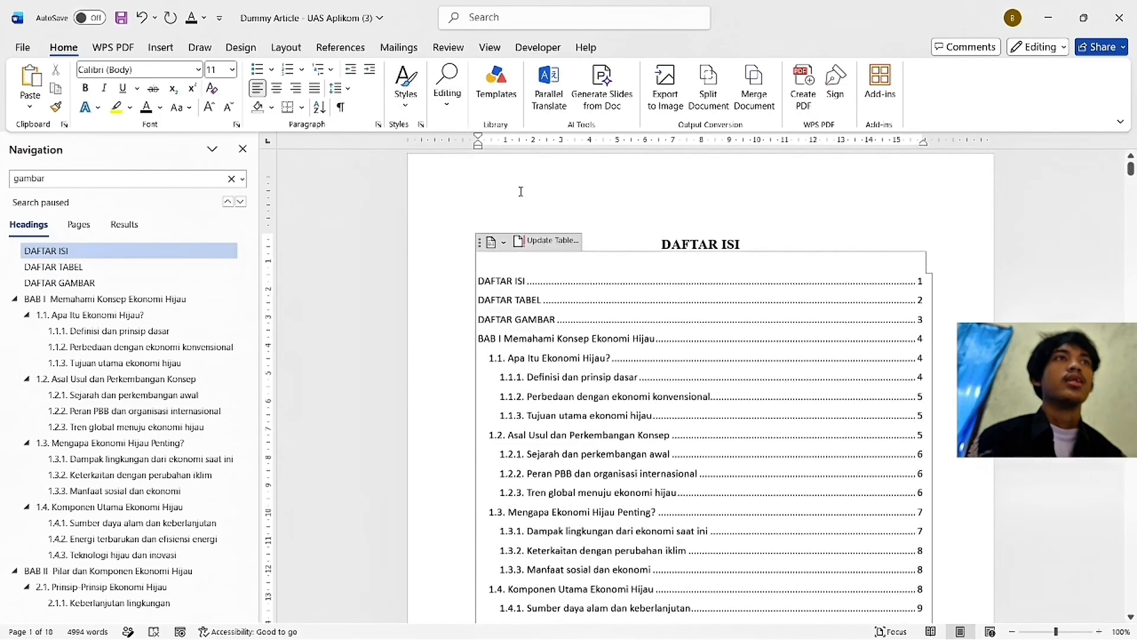
{"action": "left_click", "coordinate": [670, 212]}
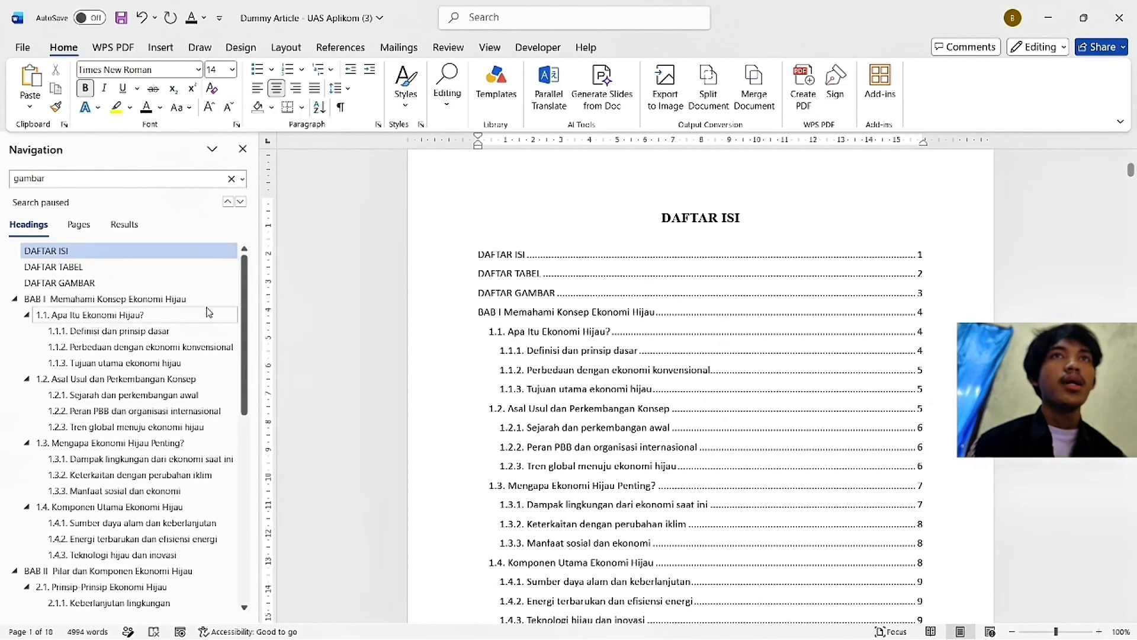
Step: Insert a table of figures on a new line below the DAFTAR TABEL title, using caption label Tabel 1. and no tab leader
{"action": "left_click", "coordinate": [168, 268]}
{"action": "left_click", "coordinate": [794, 165]}
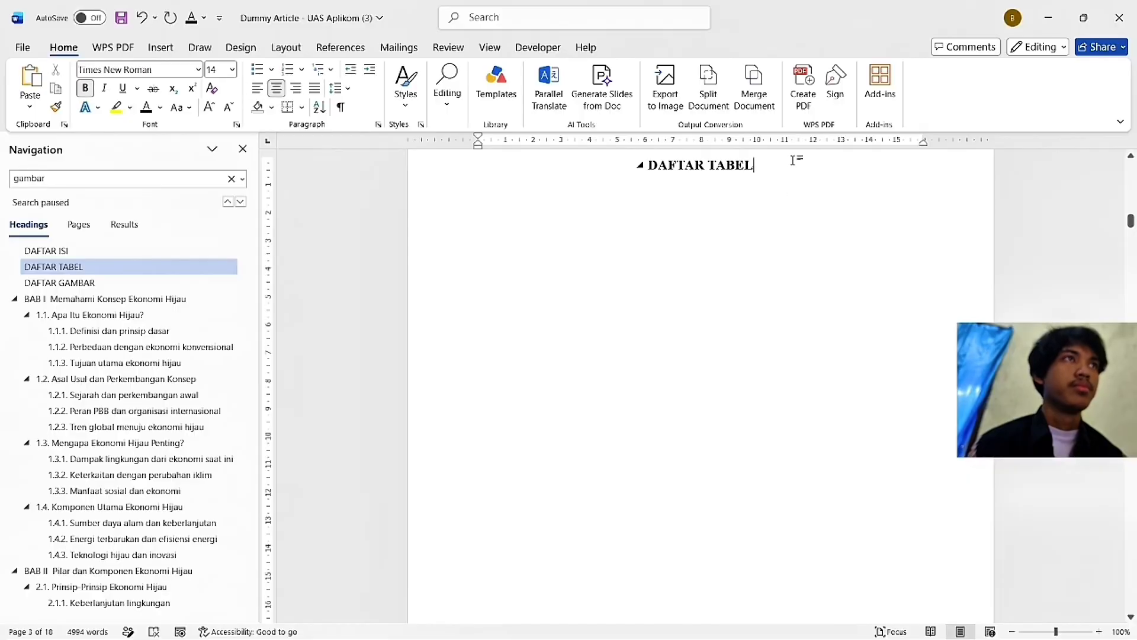
{"action": "key", "text": "Return"}
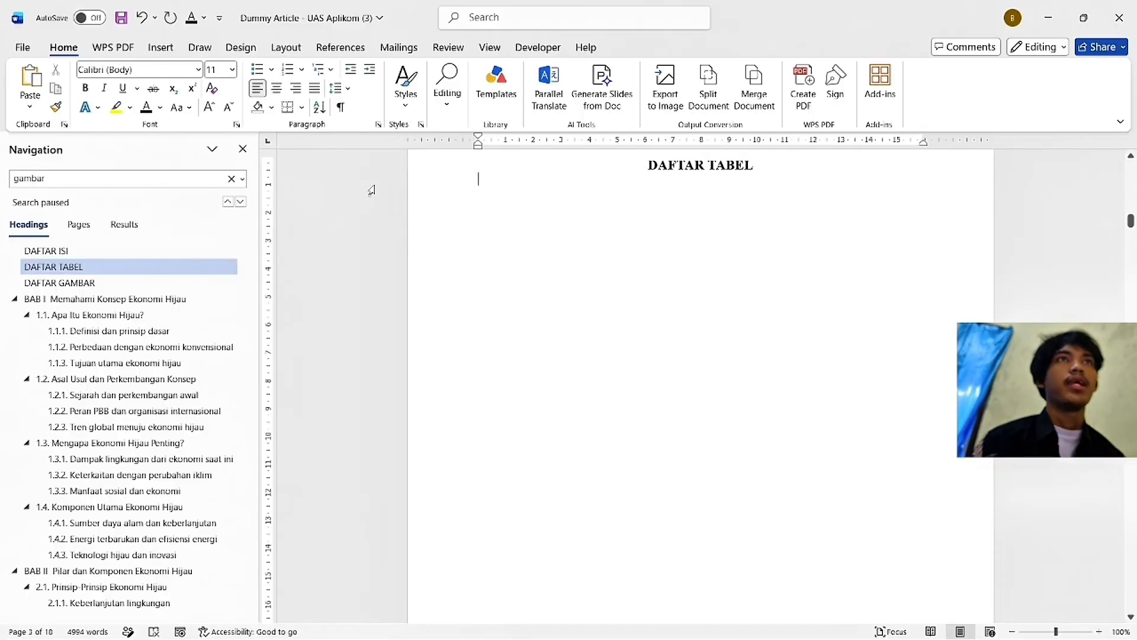
{"action": "left_click", "coordinate": [341, 48]}
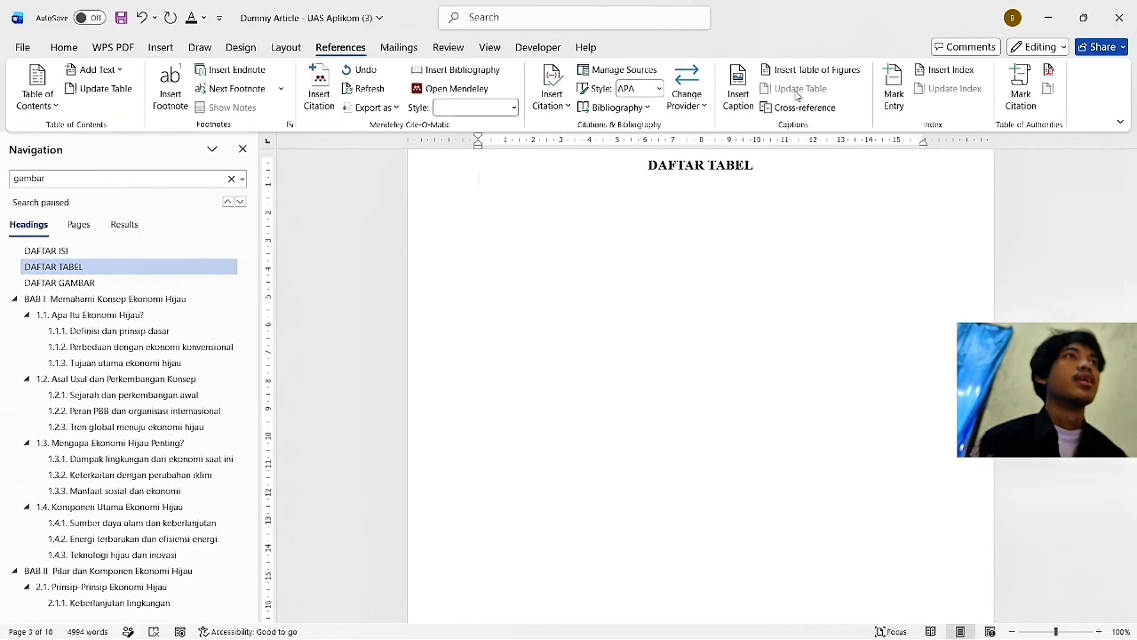
{"action": "left_click", "coordinate": [811, 69]}
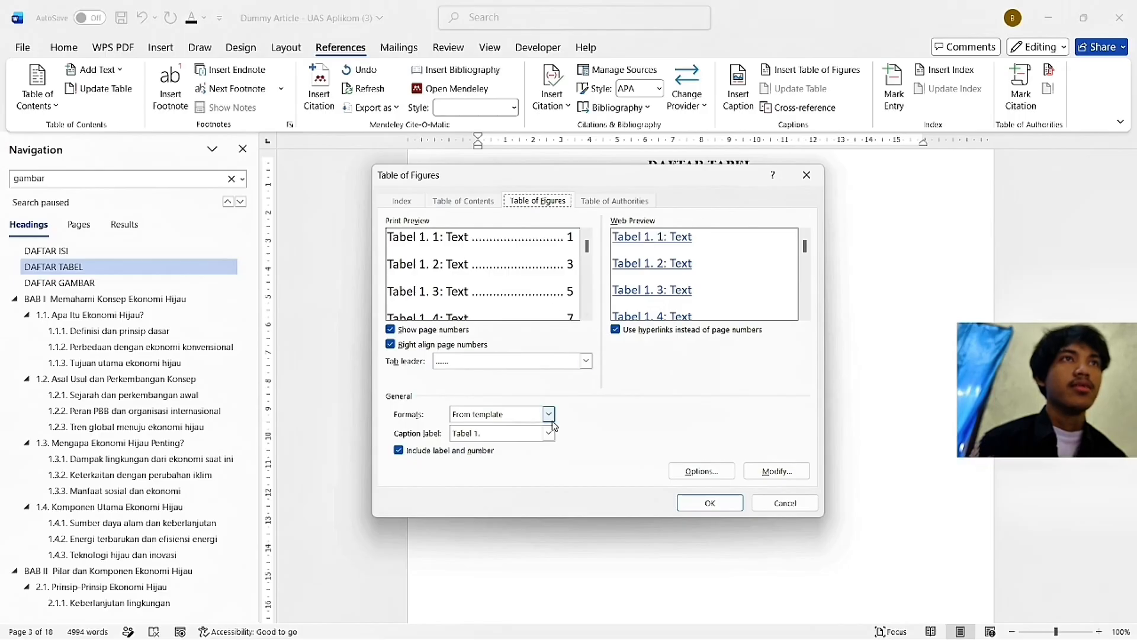
{"action": "left_click", "coordinate": [451, 363]}
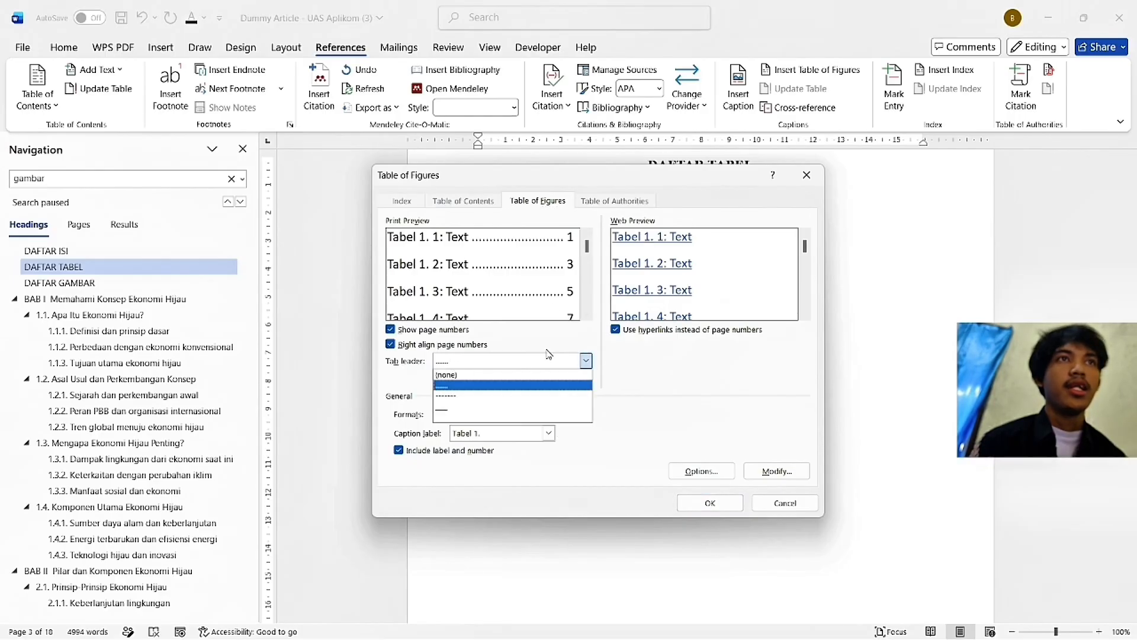
{"action": "left_click", "coordinate": [456, 375]}
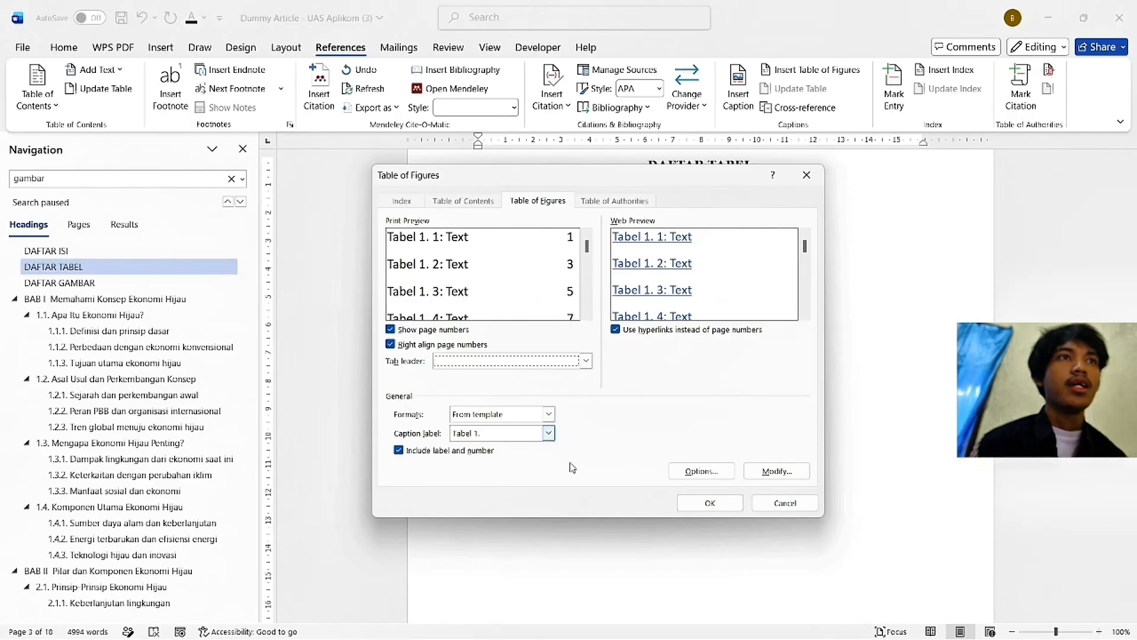
{"action": "left_click", "coordinate": [522, 436]}
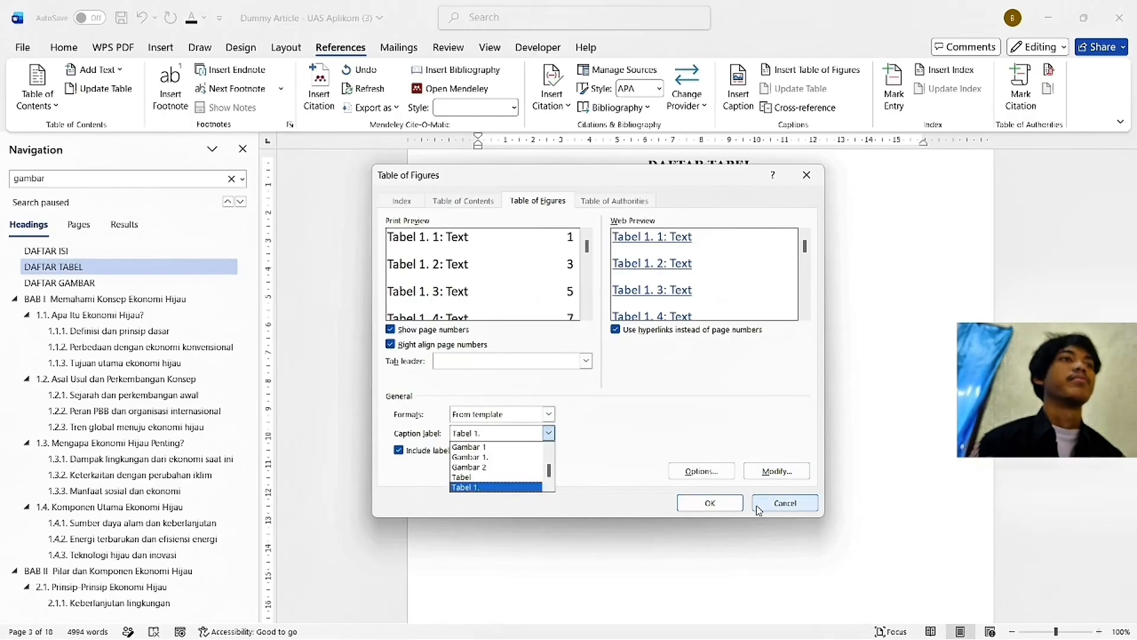
{"action": "left_click", "coordinate": [719, 508]}
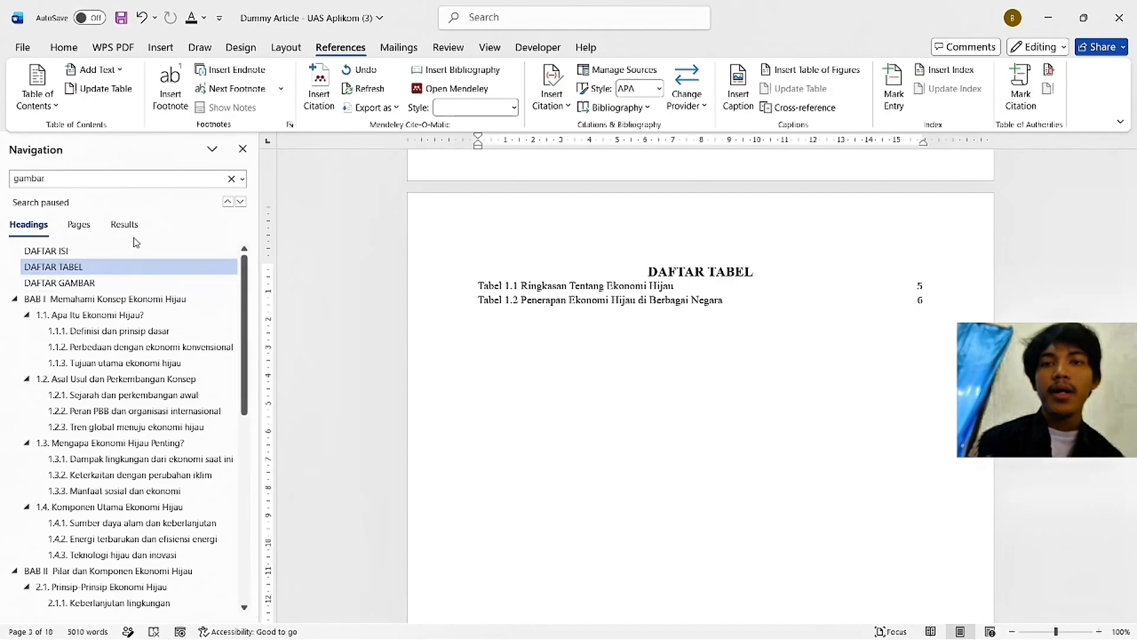
Step: Insert a table of figures on a new line below the DAFTAR GAMBAR title, using caption label Gambar 1. and no tab leader
{"action": "left_click", "coordinate": [124, 282]}
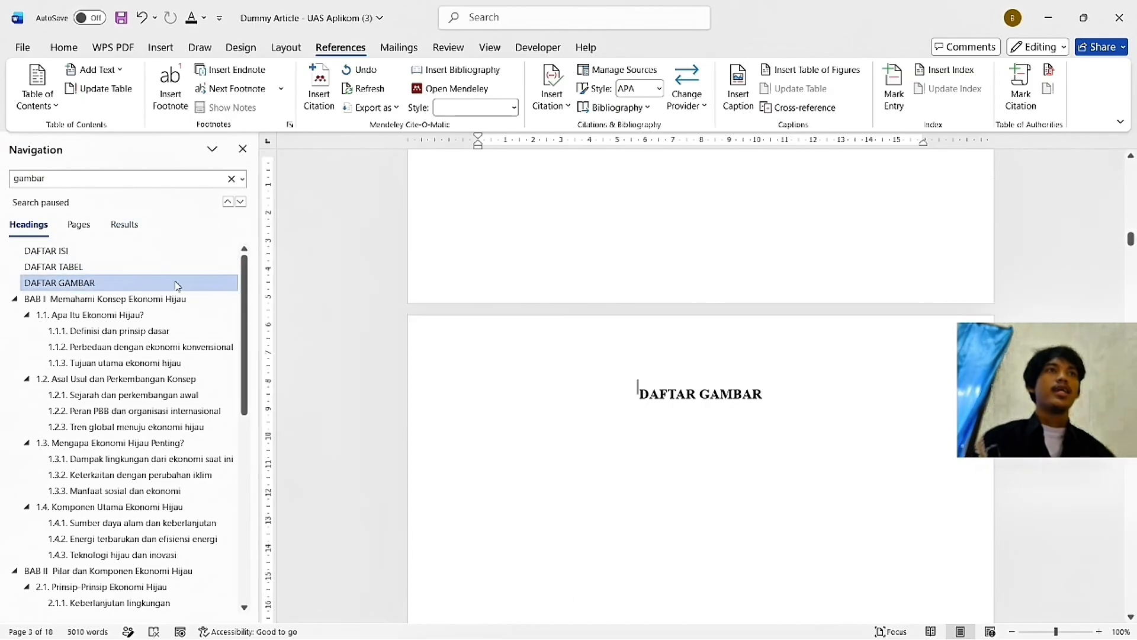
{"action": "left_click", "coordinate": [752, 176]}
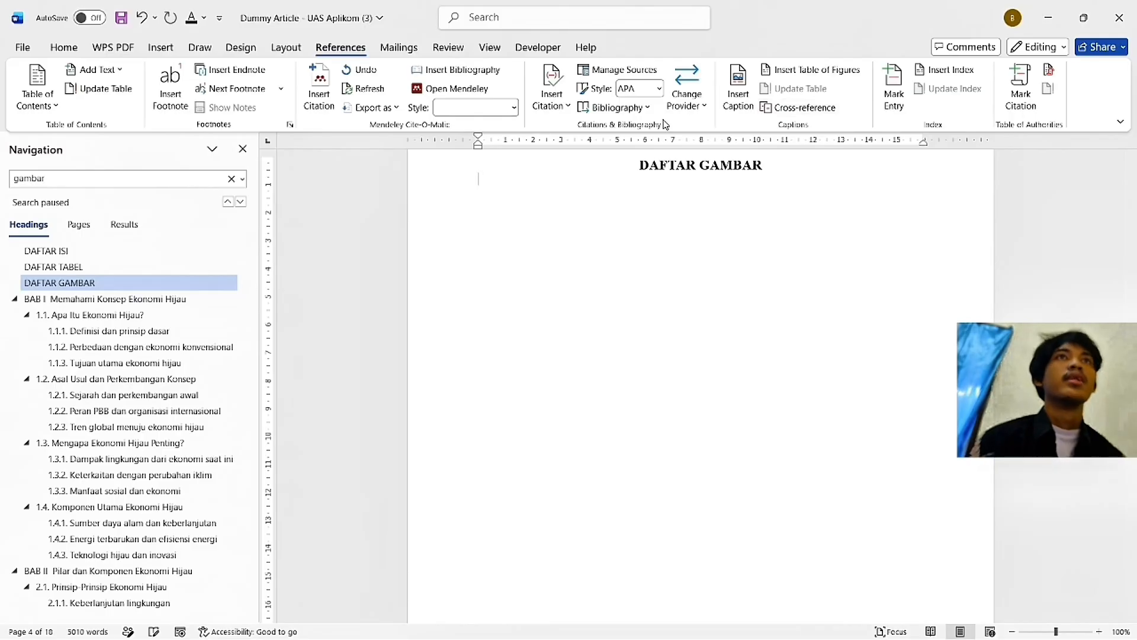
{"action": "left_click", "coordinate": [811, 70]}
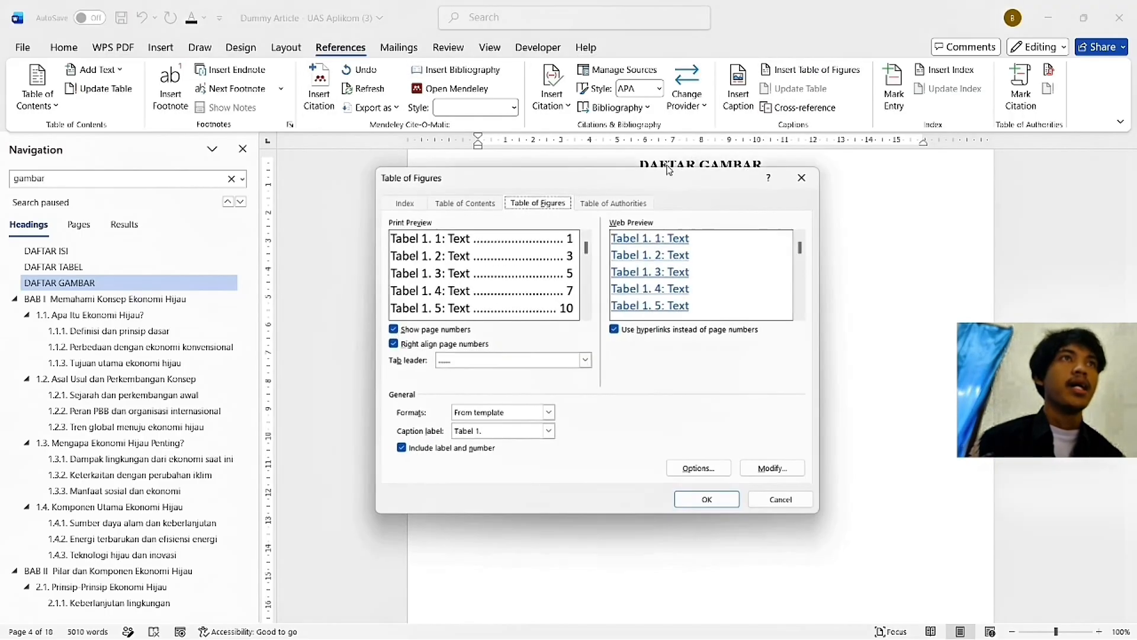
{"action": "left_click", "coordinate": [502, 362]}
{"action": "left_click", "coordinate": [446, 375]}
{"action": "left_click", "coordinate": [548, 433]}
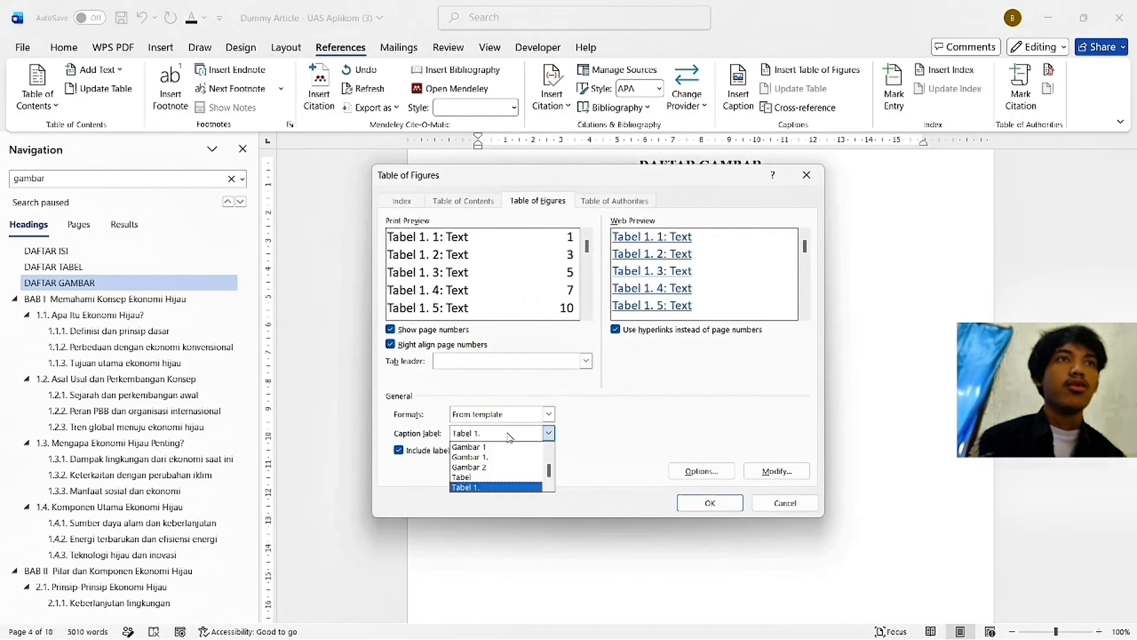
{"action": "left_click", "coordinate": [494, 457]}
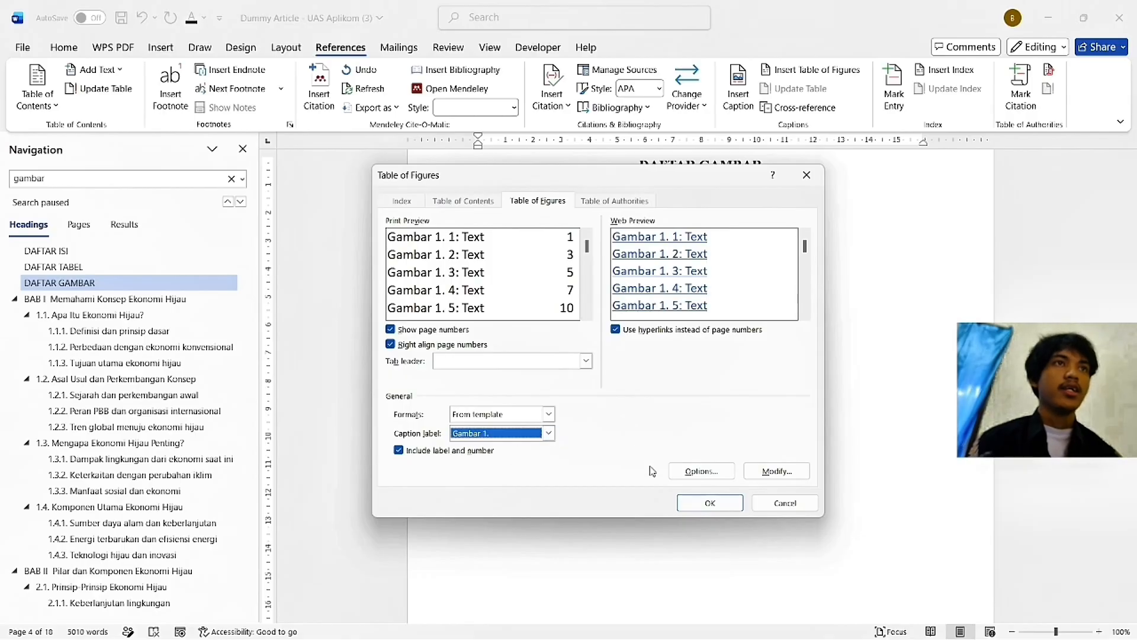
{"action": "left_click", "coordinate": [710, 502]}
Step: Add a blank line between the DAFTAR TABEL title and its list of tables
{"action": "scroll", "coordinate": [723, 356], "scroll_direction": "up", "scroll_amount": 6}
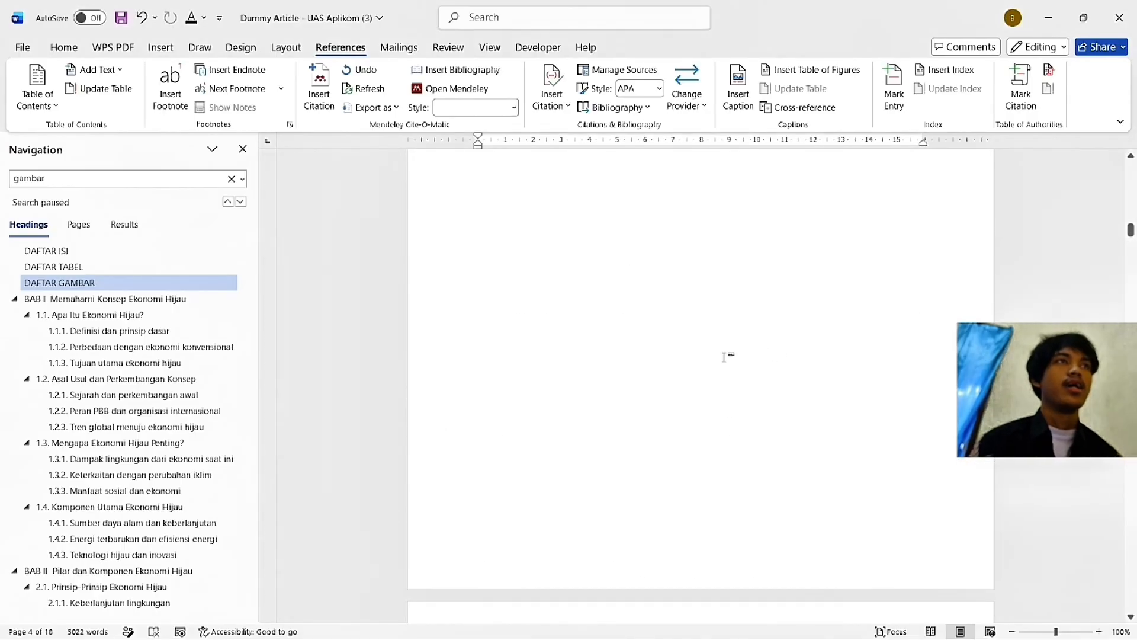
{"action": "scroll", "coordinate": [692, 246], "scroll_direction": "up", "scroll_amount": 3}
{"action": "left_click", "coordinate": [789, 220]}
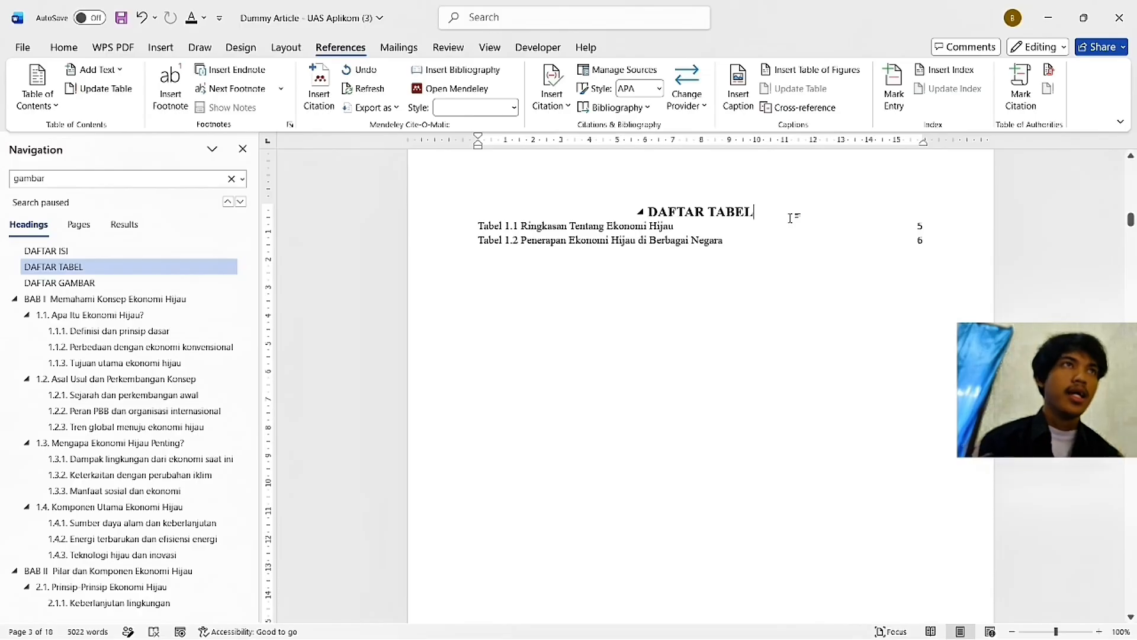
{"action": "key", "text": "Return"}
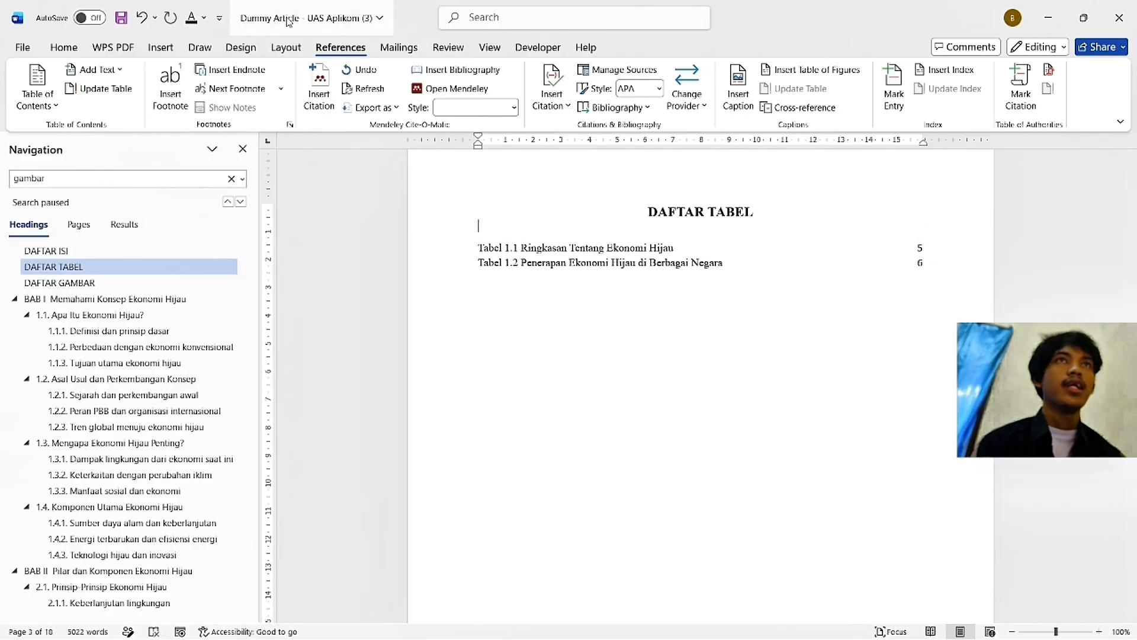
Step: Insert a one-row, three-column table on the blank line below the DAFTAR TABEL title
{"action": "left_click", "coordinate": [161, 47]}
{"action": "left_click", "coordinate": [192, 49]}
{"action": "left_click", "coordinate": [160, 47]}
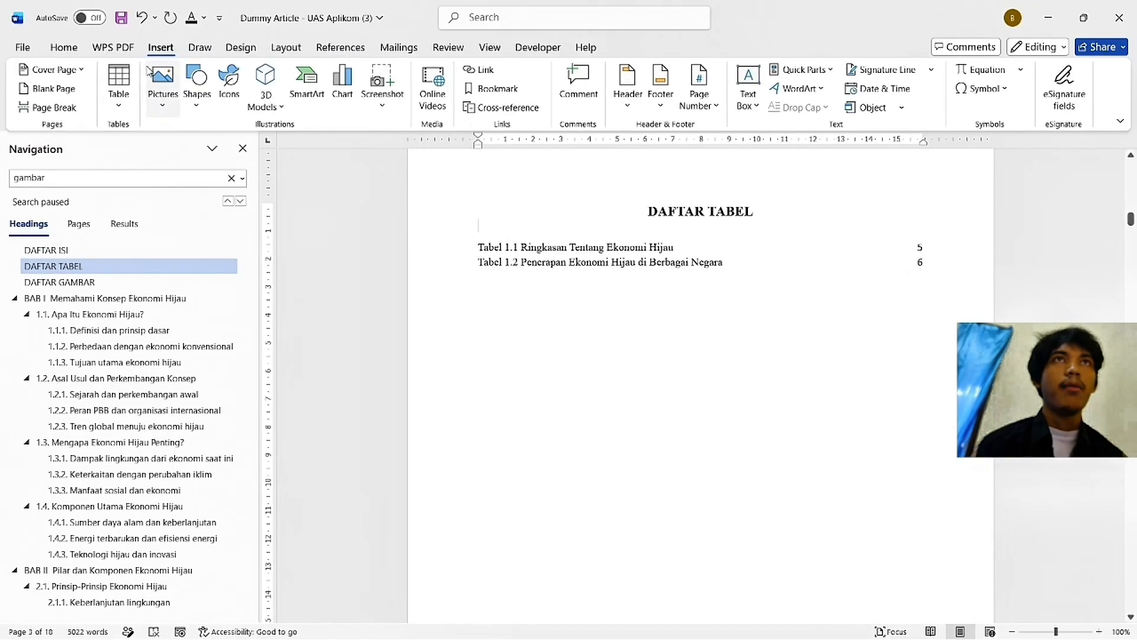
{"action": "left_click", "coordinate": [119, 74]}
{"action": "left_click", "coordinate": [156, 149]}
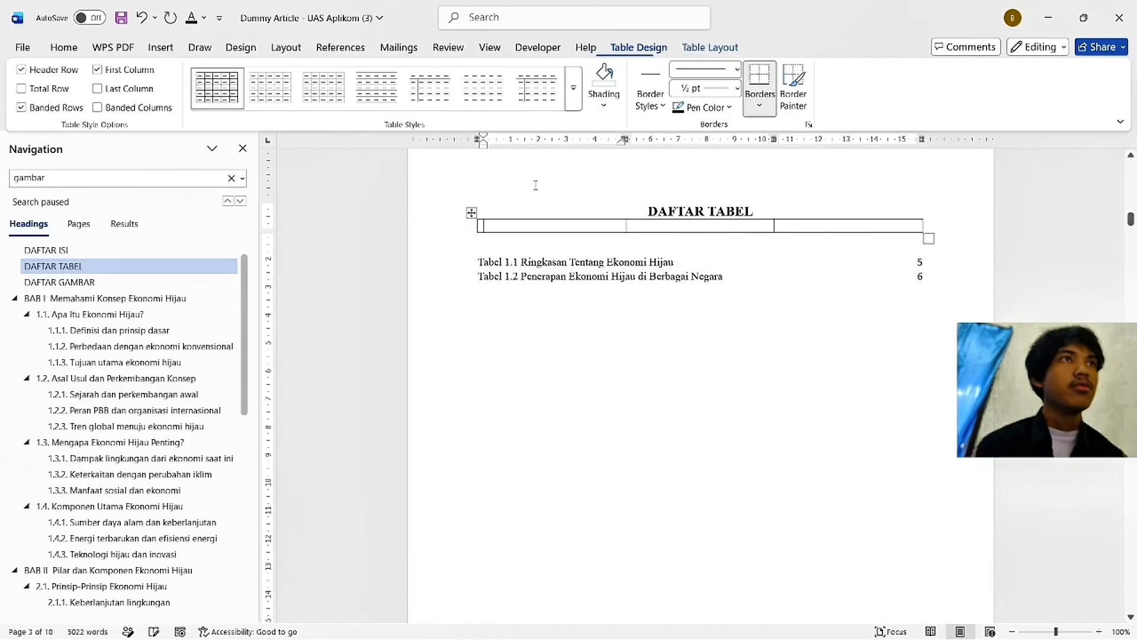
Step: Remove the blank line between the three-column table and the list of tables, and add one below the DAFTAR TABEL title
{"action": "left_click", "coordinate": [476, 261]}
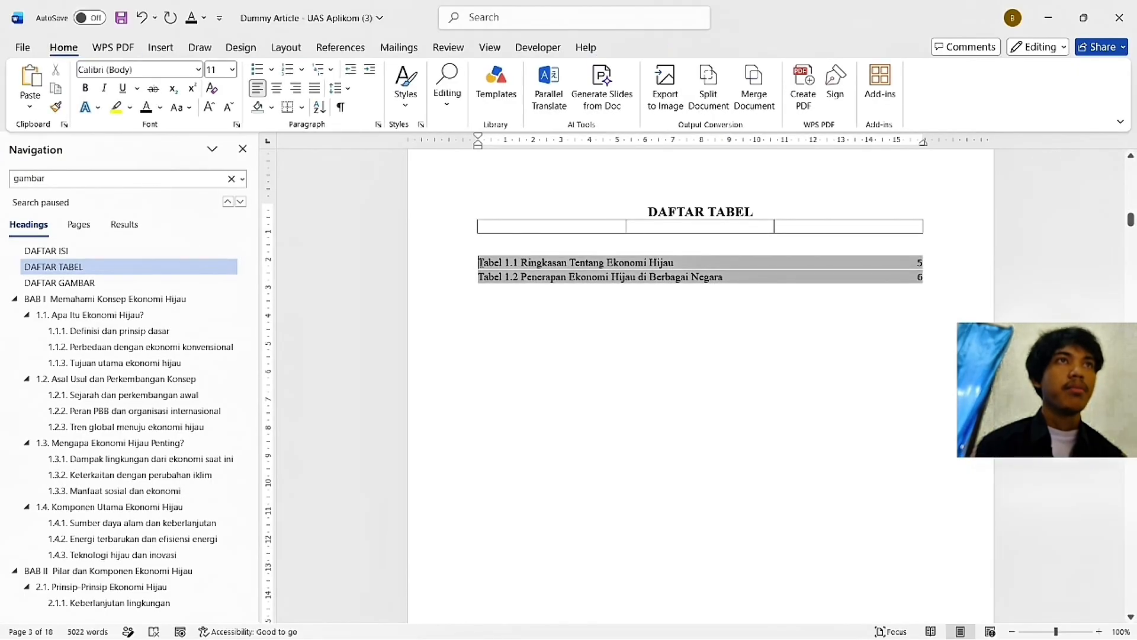
{"action": "key", "text": "BackSpace"}
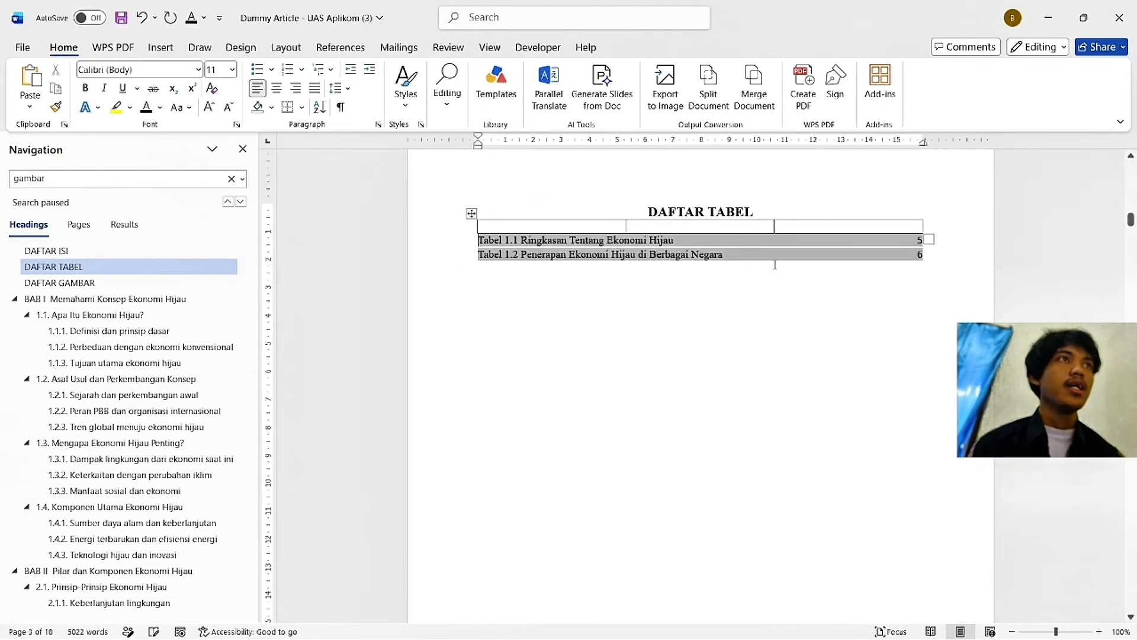
{"action": "left_click", "coordinate": [797, 211]}
{"action": "key", "text": "Return"}
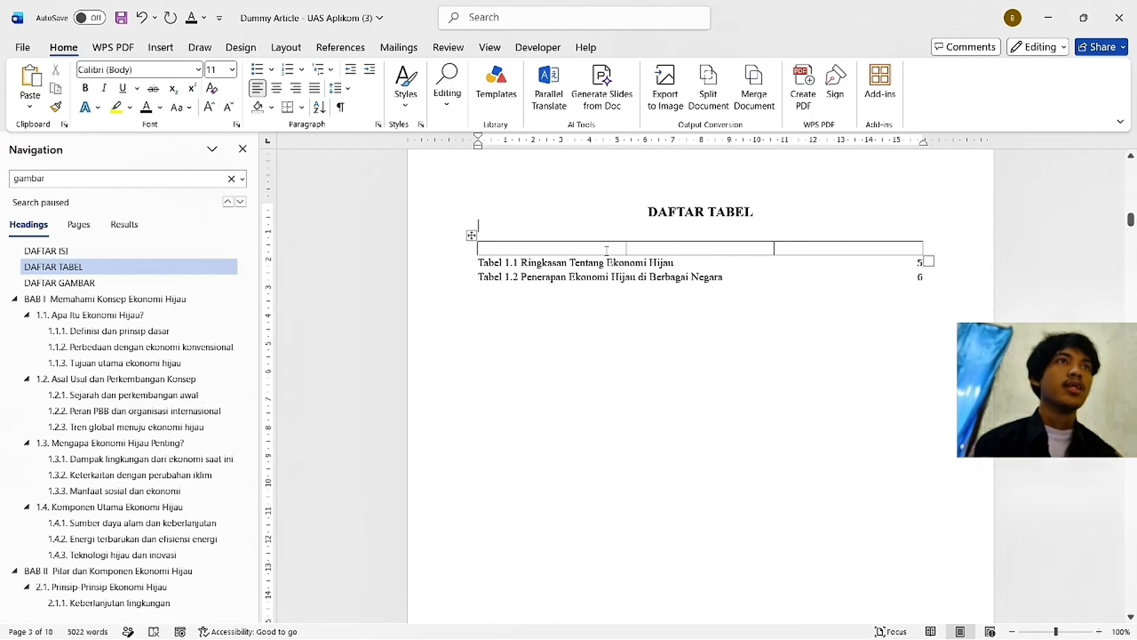
Step: Fill the three cells of the table below DAFTAR TABEL with Tabel, Keterangan and Halaman
{"action": "left_click", "coordinate": [591, 249]}
{"action": "type", "text": "tABE"}
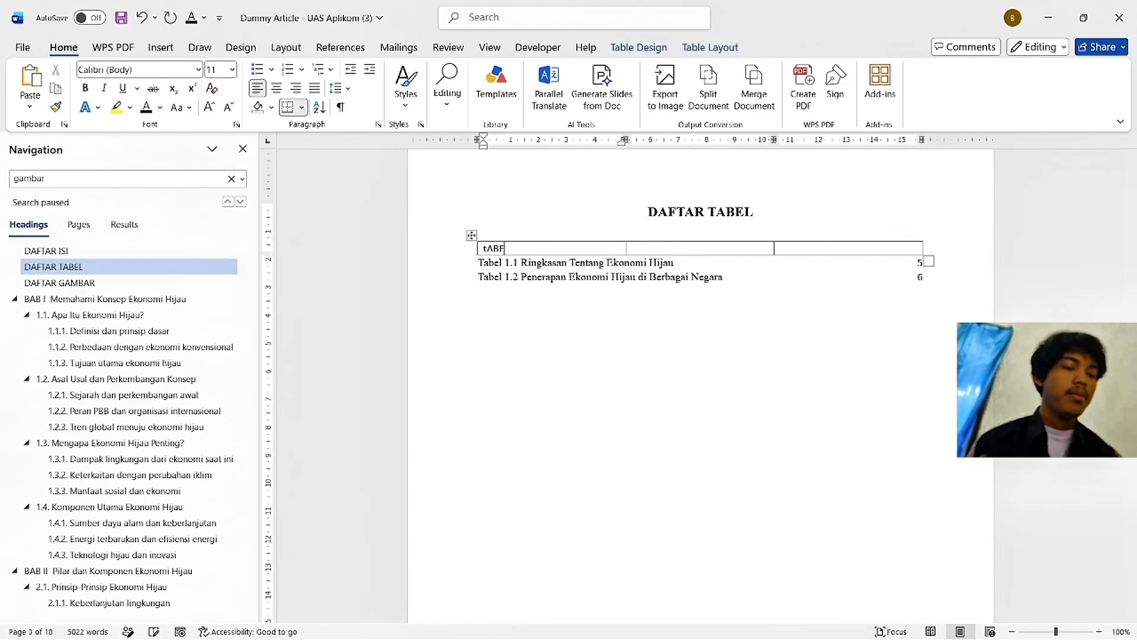
{"action": "type", "text": "L"}
{"action": "key", "text": "BackSpace"}
{"action": "key", "text": "BackSpace"}
{"action": "key", "text": "BackSpace"}
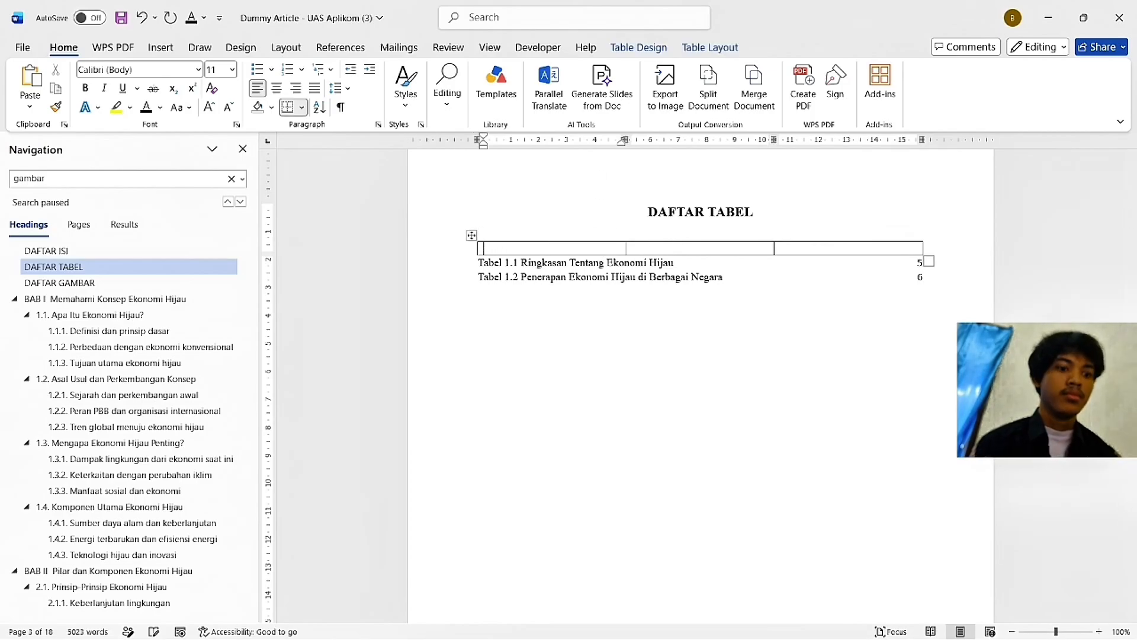
{"action": "type", "text": "bel"}
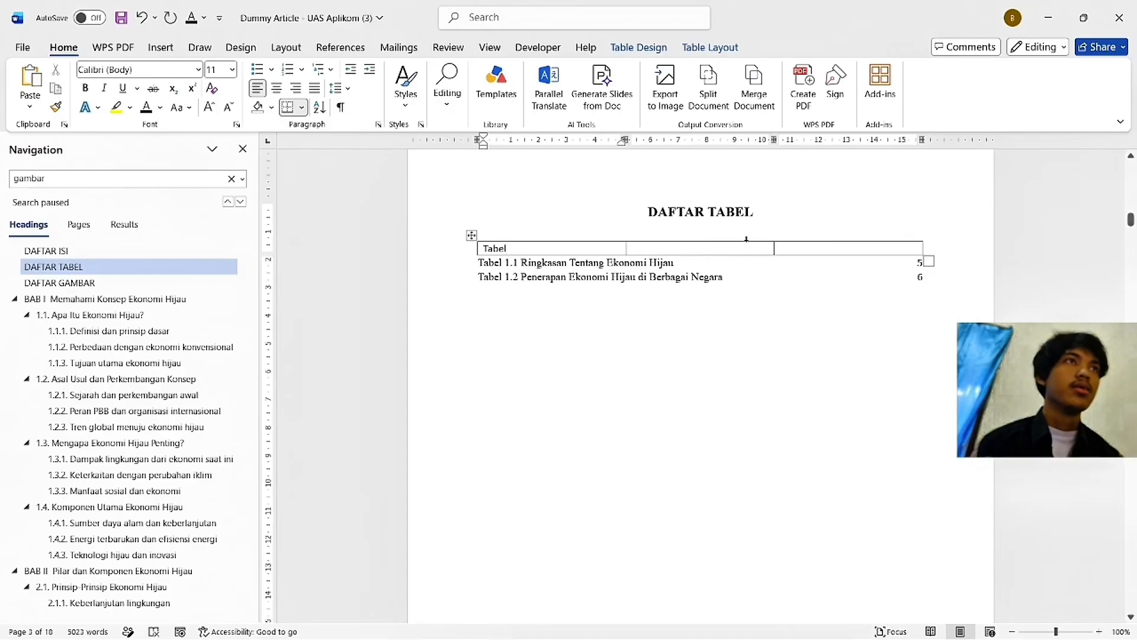
{"action": "type", "text": "Keterangan"}
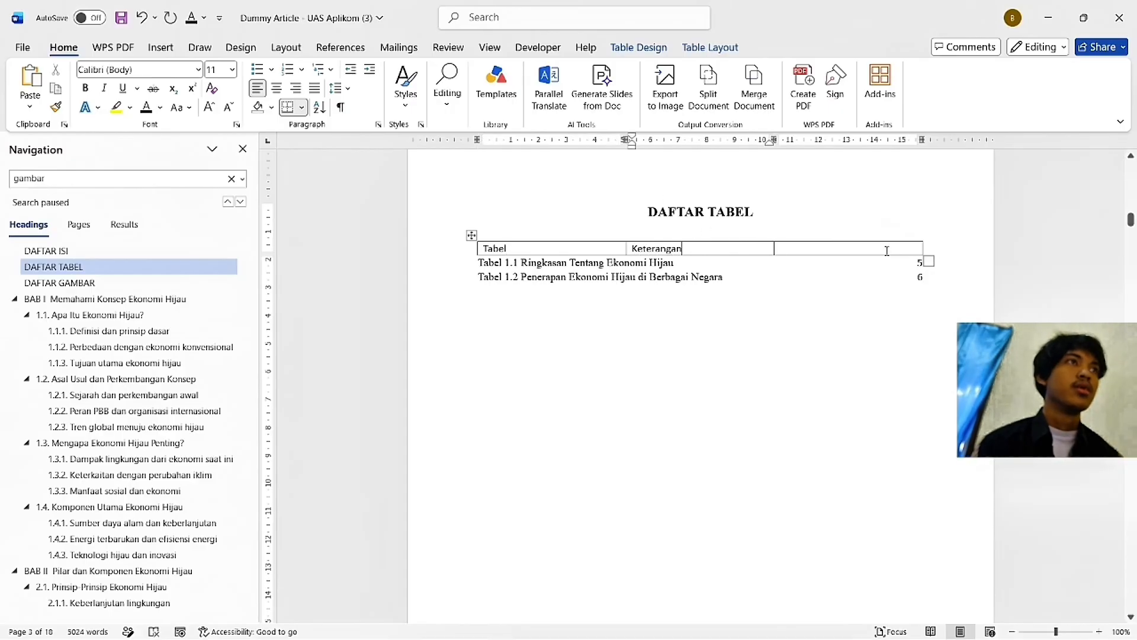
{"action": "left_click", "coordinate": [886, 250]}
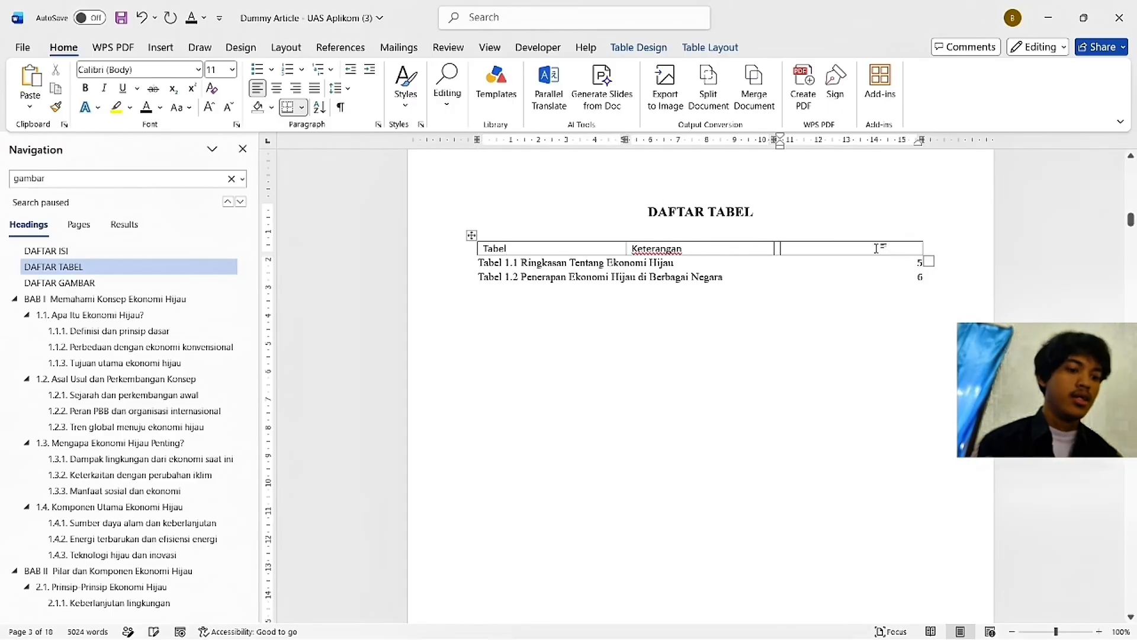
{"action": "type", "text": "Halaman"}
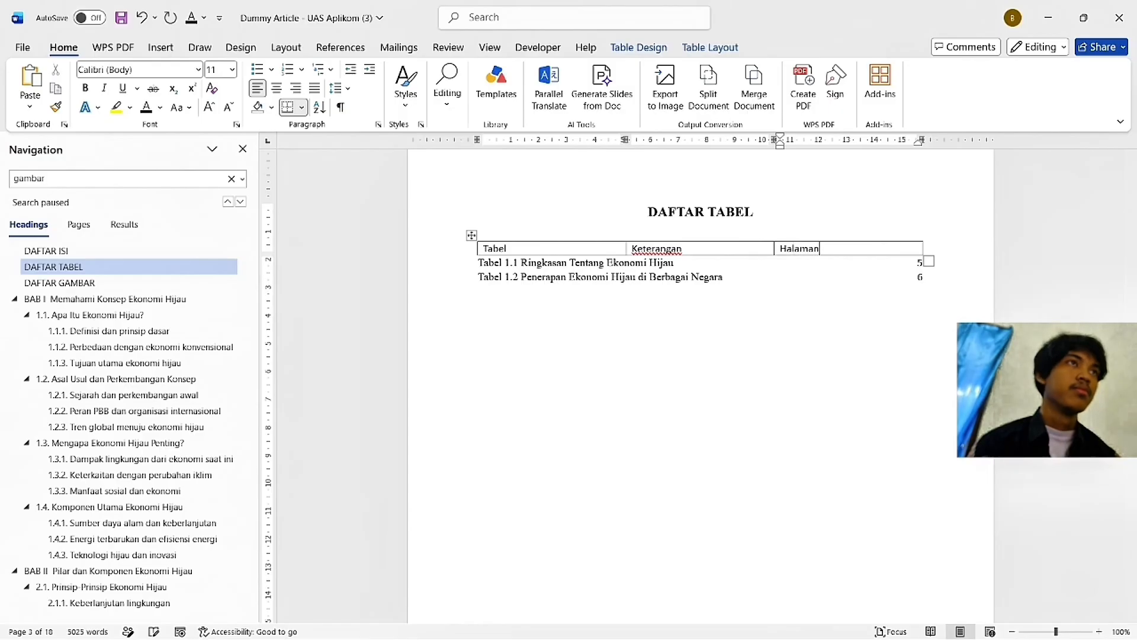
Step: Center the Tabel, Keterangan and Halaman header texts and set their font size to 12
{"action": "left_click_drag", "start_coordinate": [521, 250], "coordinate": [801, 244]}
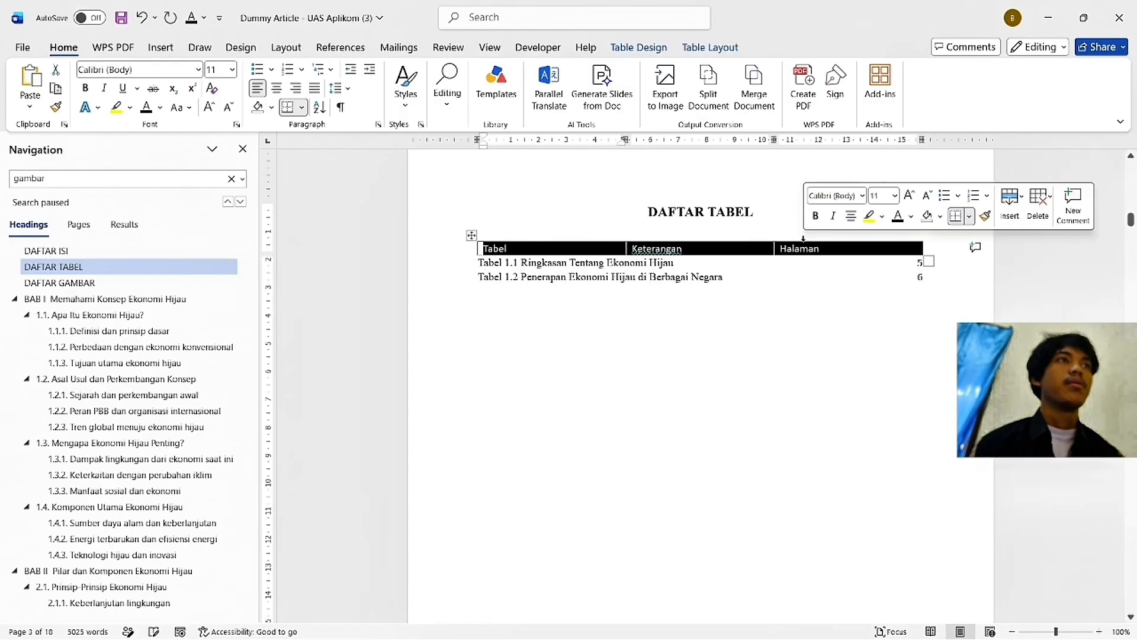
{"action": "left_click", "coordinate": [853, 216]}
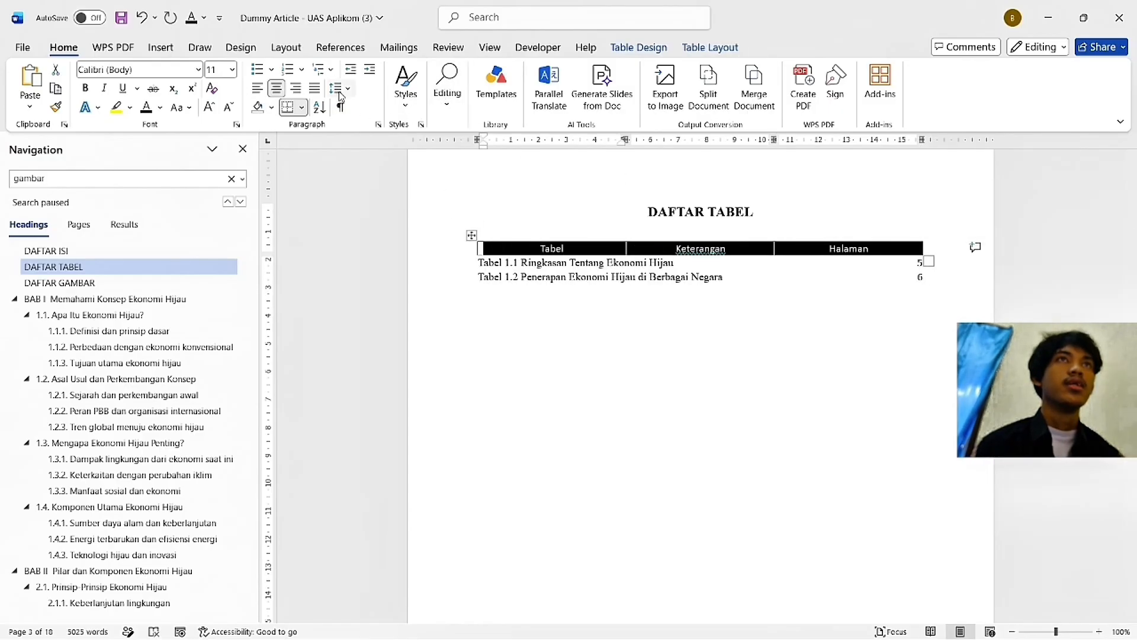
{"action": "left_click", "coordinate": [234, 75]}
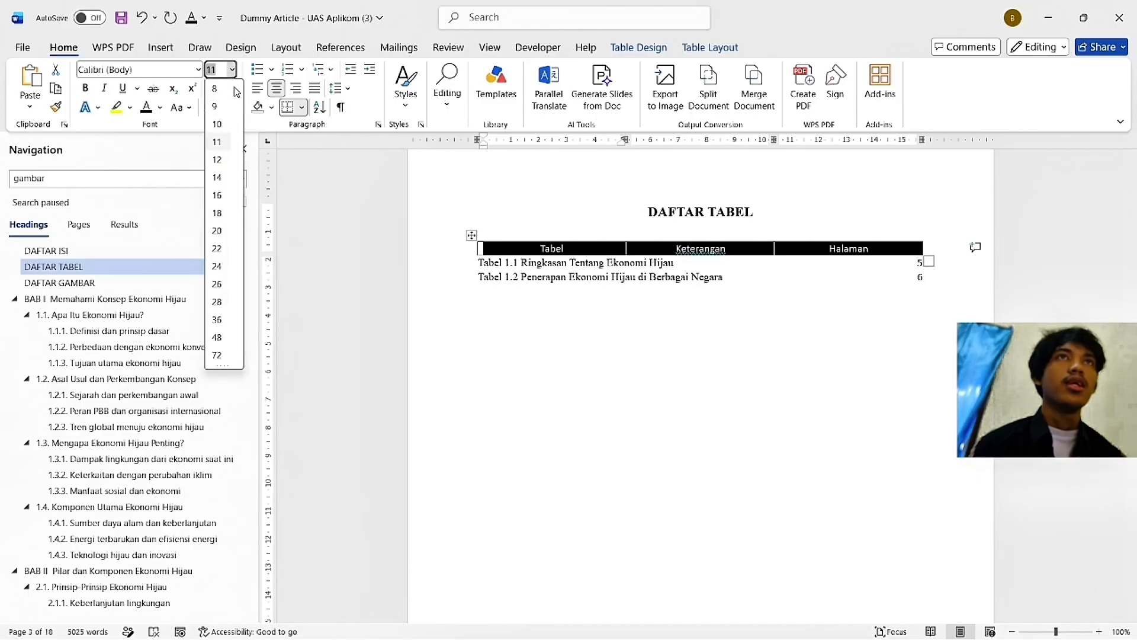
{"action": "left_click", "coordinate": [216, 165]}
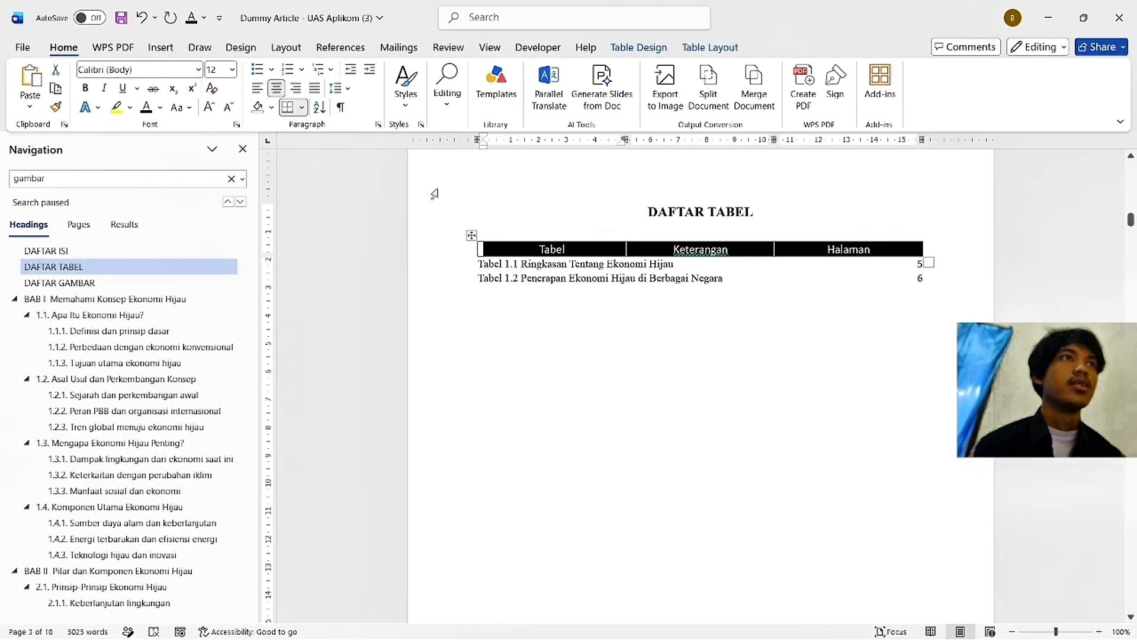
Step: Remove all borders from the header row below the DAFTAR TABEL title
{"action": "left_click", "coordinate": [302, 107]}
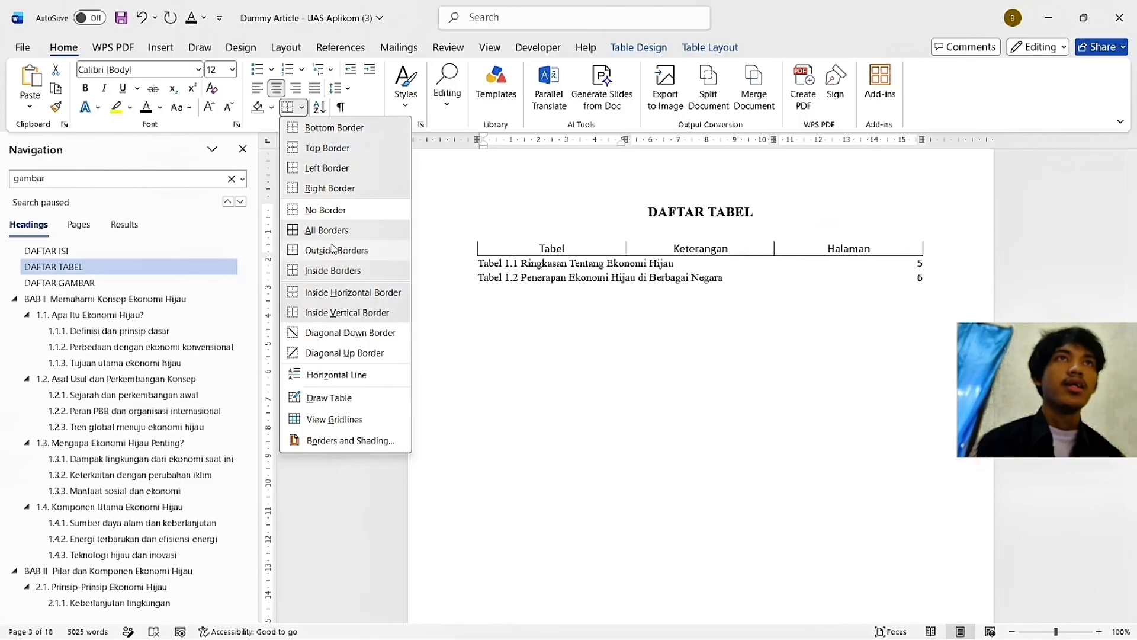
{"action": "left_click", "coordinate": [325, 210]}
{"action": "left_click", "coordinate": [729, 307]}
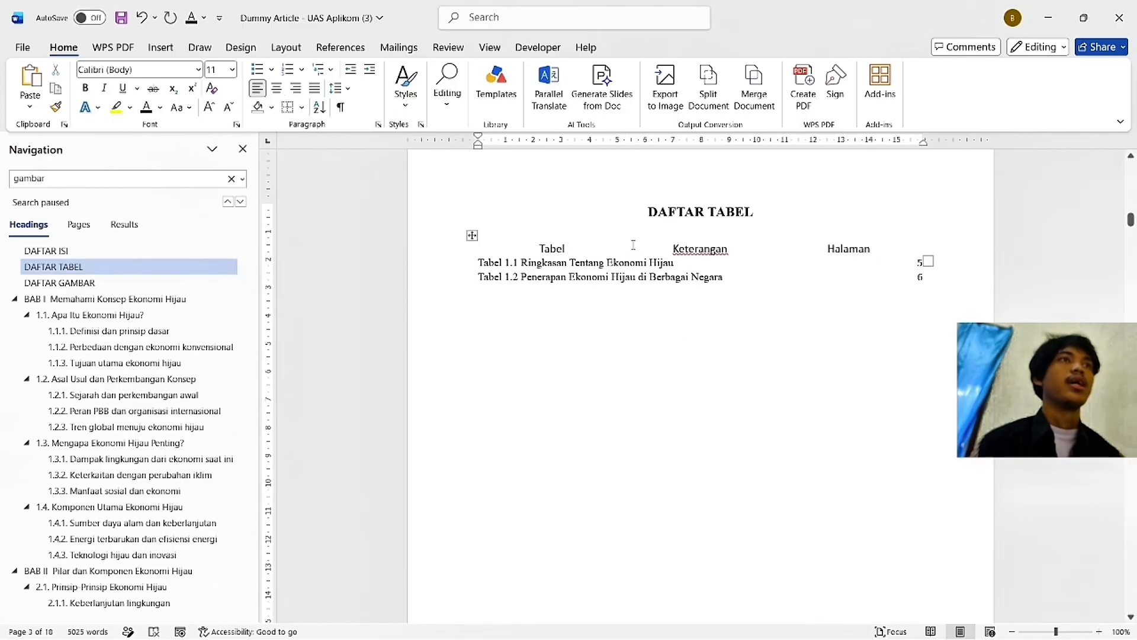
Step: Copy the borderless header row from the DAFTAR TABEL page onto a new line below the DAFTAR GAMBAR title
{"action": "scroll", "coordinate": [633, 245], "scroll_direction": "down", "scroll_amount": 10}
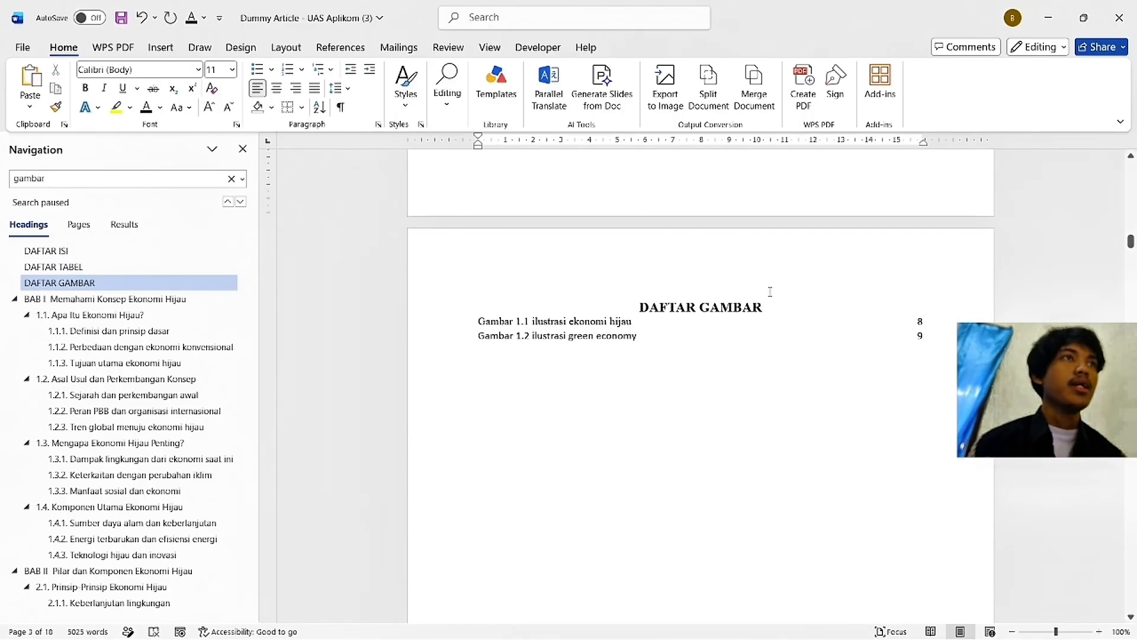
{"action": "scroll", "coordinate": [770, 291], "scroll_direction": "down", "scroll_amount": 1}
{"action": "left_click", "coordinate": [783, 277]}
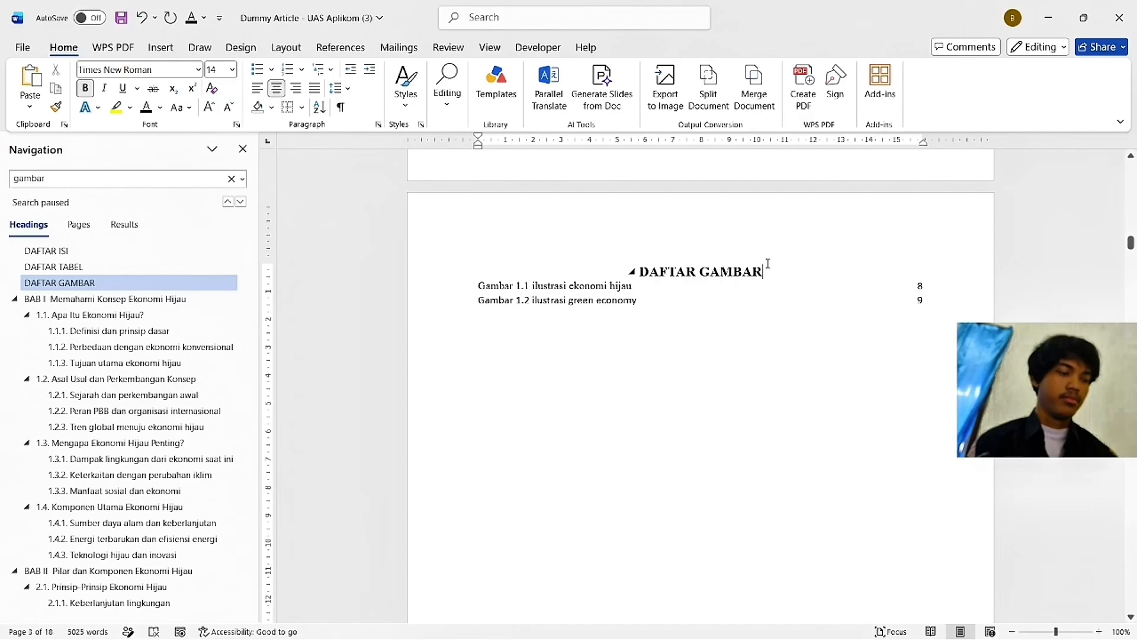
{"action": "key", "text": "Return"}
{"action": "scroll", "coordinate": [701, 325], "scroll_direction": "up", "scroll_amount": 8}
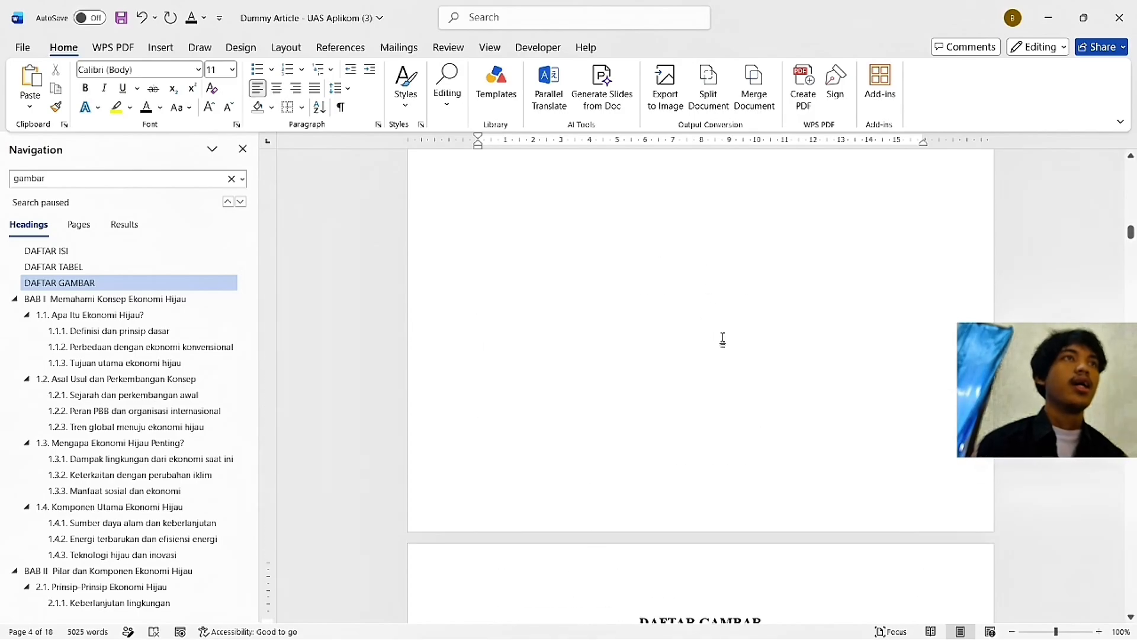
{"action": "scroll", "coordinate": [722, 339], "scroll_direction": "up", "scroll_amount": 12}
{"action": "left_click_drag", "start_coordinate": [900, 353], "coordinate": [516, 352]}
{"action": "key", "text": "ctrl+c"}
{"action": "scroll", "coordinate": [779, 415], "scroll_direction": "down", "scroll_amount": 10}
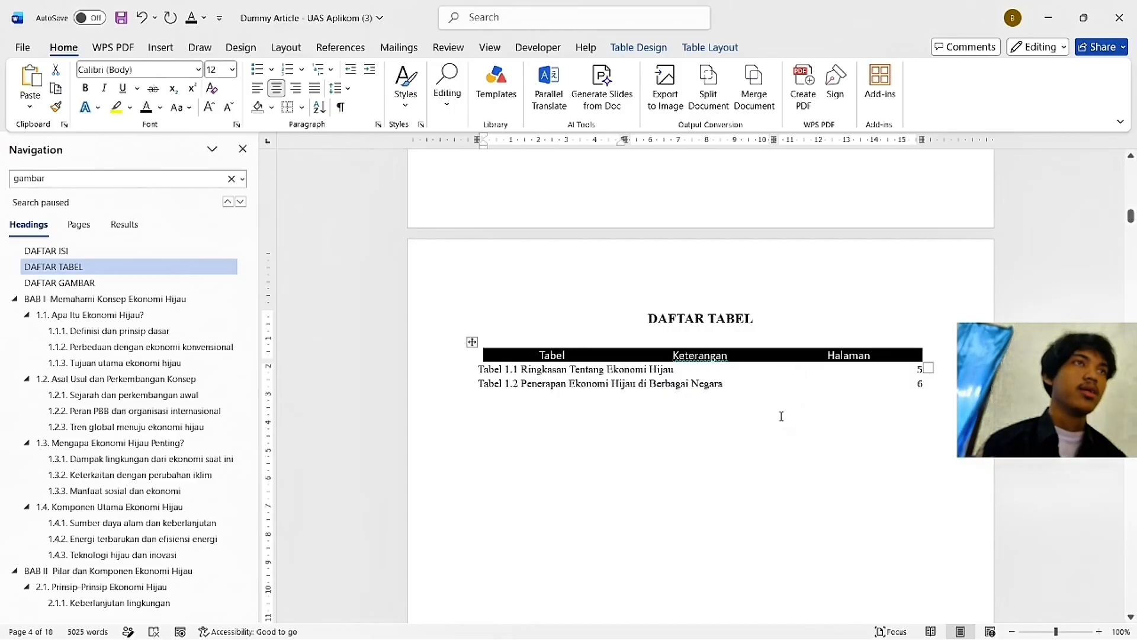
{"action": "scroll", "coordinate": [778, 513], "scroll_direction": "down", "scroll_amount": 4}
{"action": "left_click", "coordinate": [706, 432]}
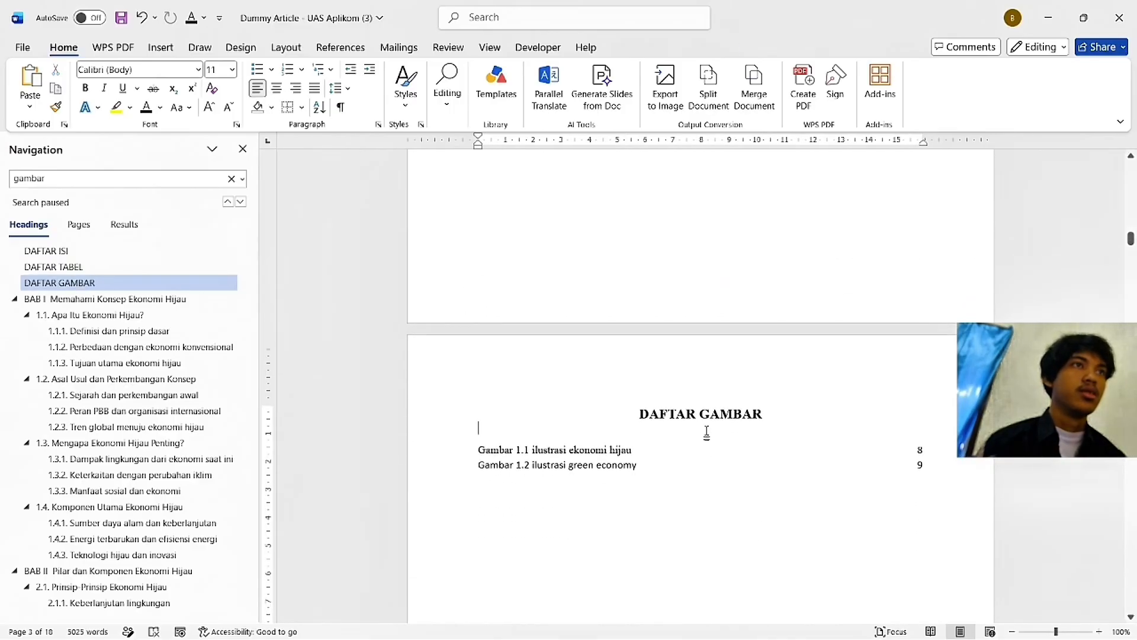
{"action": "key", "text": "ctrl+v"}
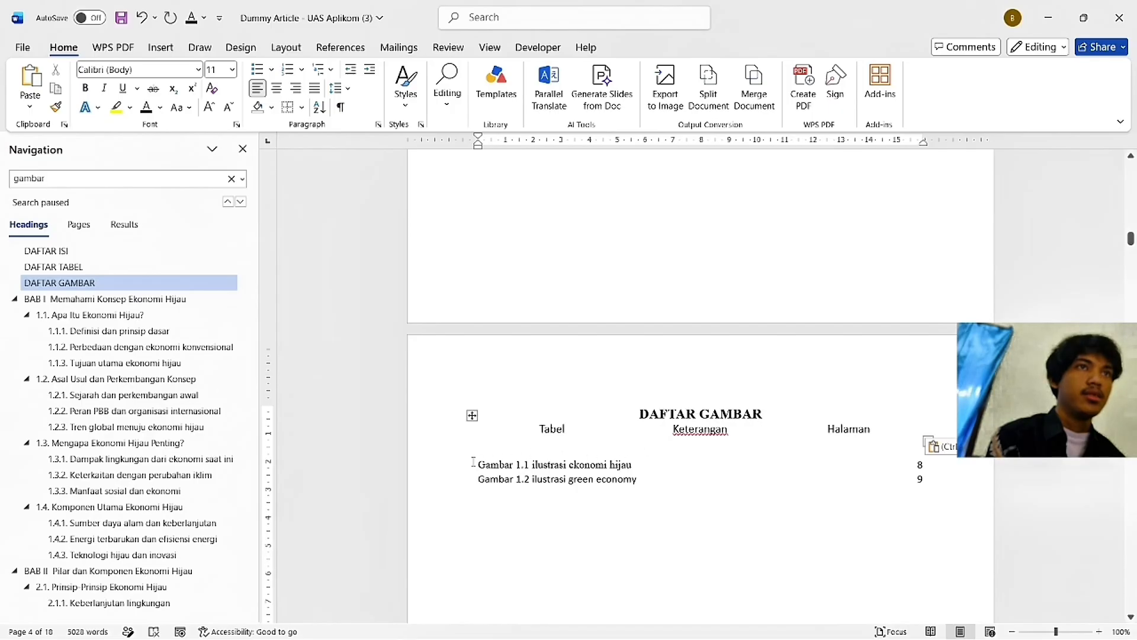
Step: Move the blank line from below to above the pasted DAFTAR GAMBAR header row, and change its first cell to Gambar
{"action": "key", "text": "BackSpace"}
{"action": "left_click", "coordinate": [836, 413]}
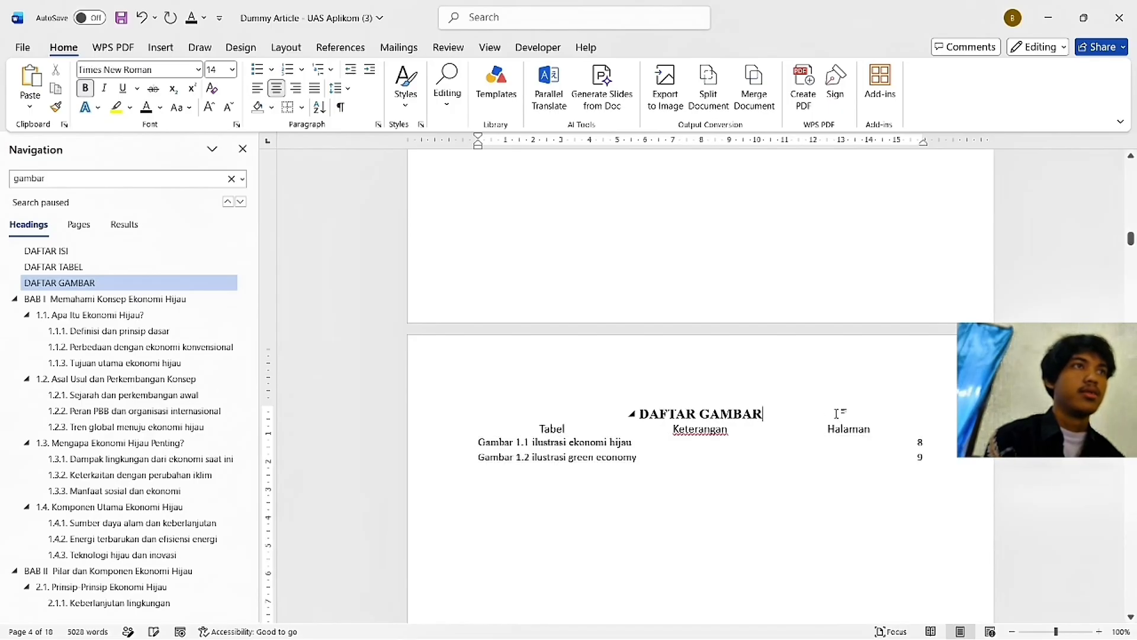
{"action": "key", "text": "Return"}
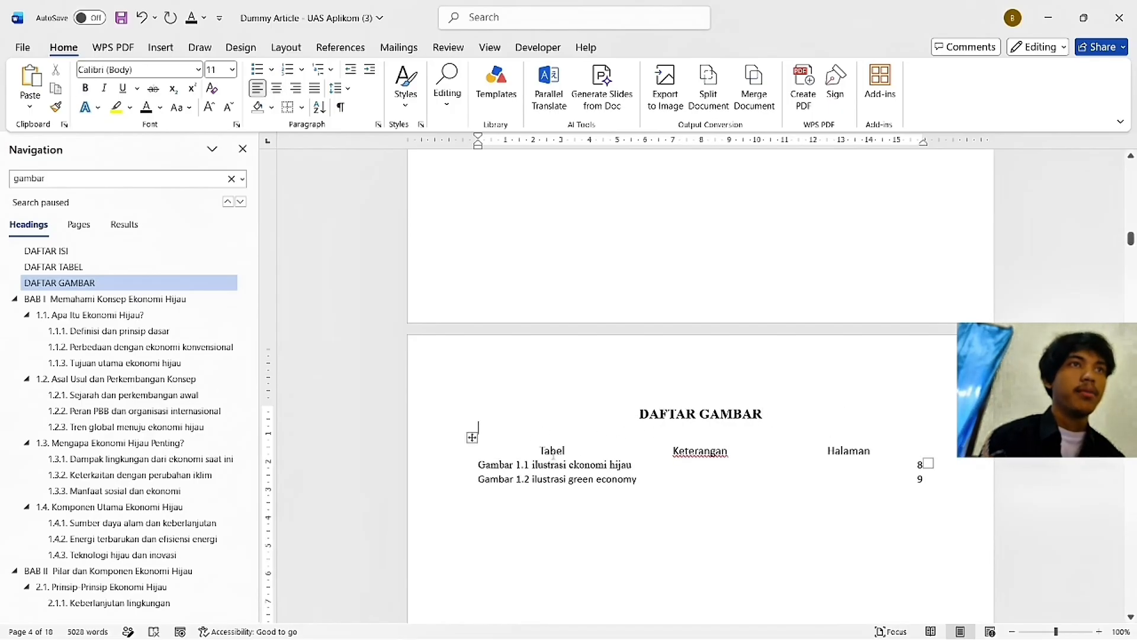
{"action": "left_click", "coordinate": [568, 451]}
{"action": "key", "text": "BackSpace"}
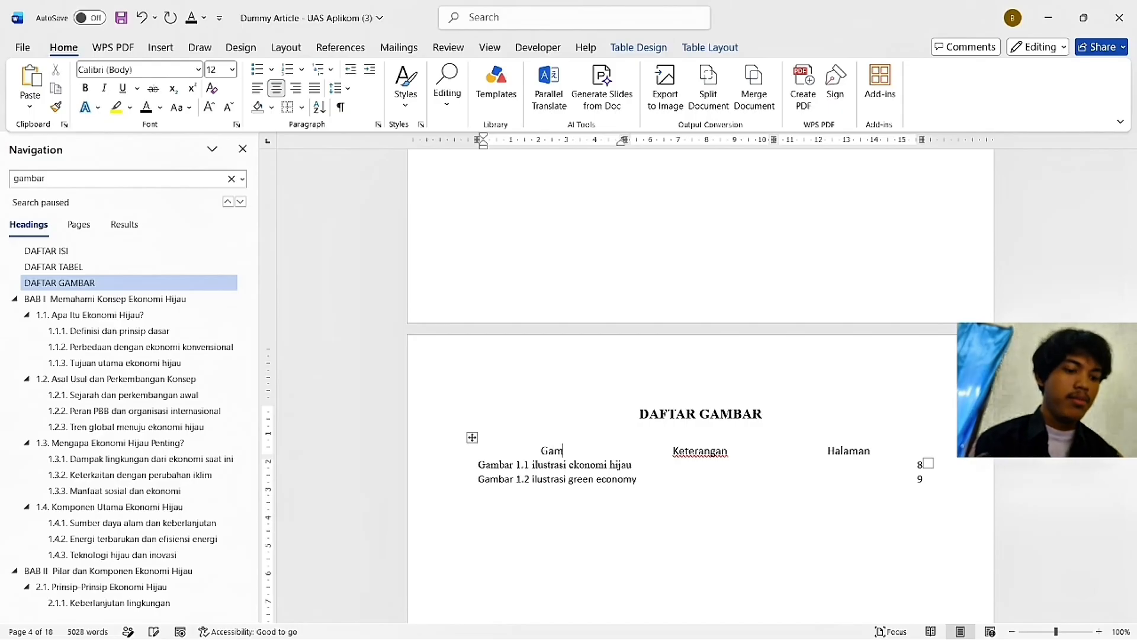
Step: Indent the descriptions of the Gambar 1.1 and Gambar 1.2 entries so they line up with each other in the Keterangan column
{"action": "left_click", "coordinate": [532, 469]}
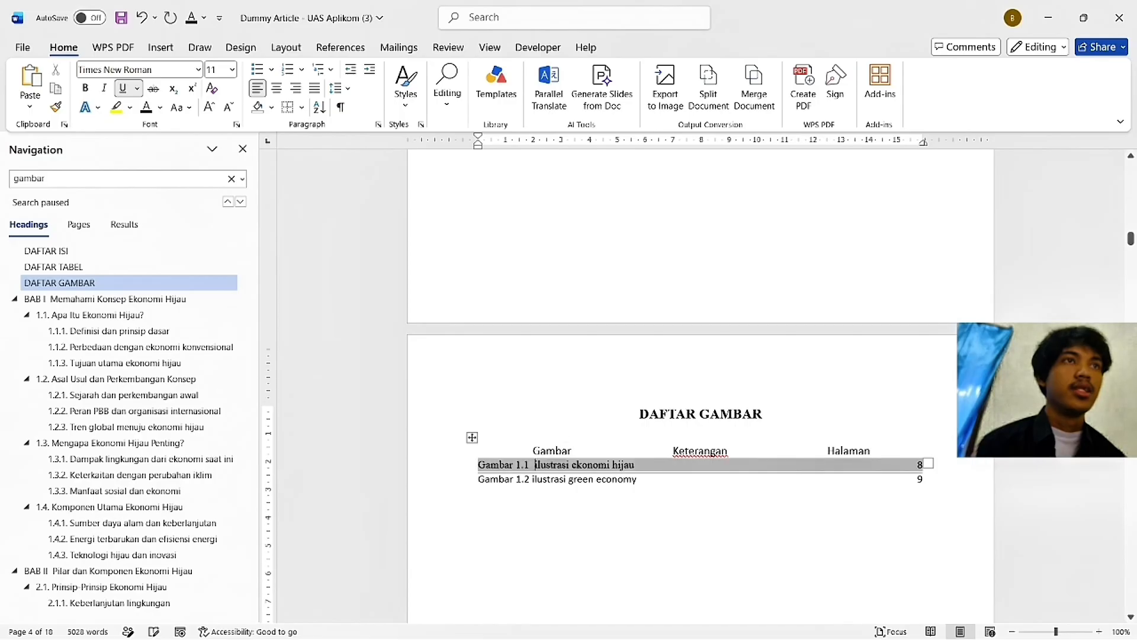
{"action": "key", "text": "Tab"}
{"action": "left_click", "coordinate": [534, 450]}
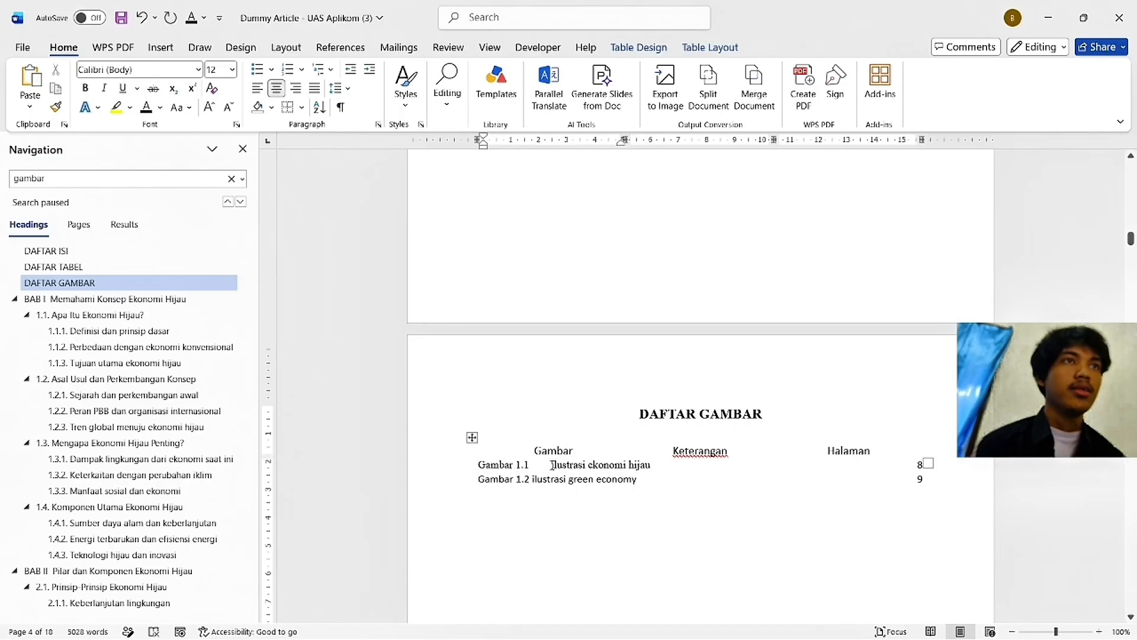
{"action": "left_click", "coordinate": [552, 465]}
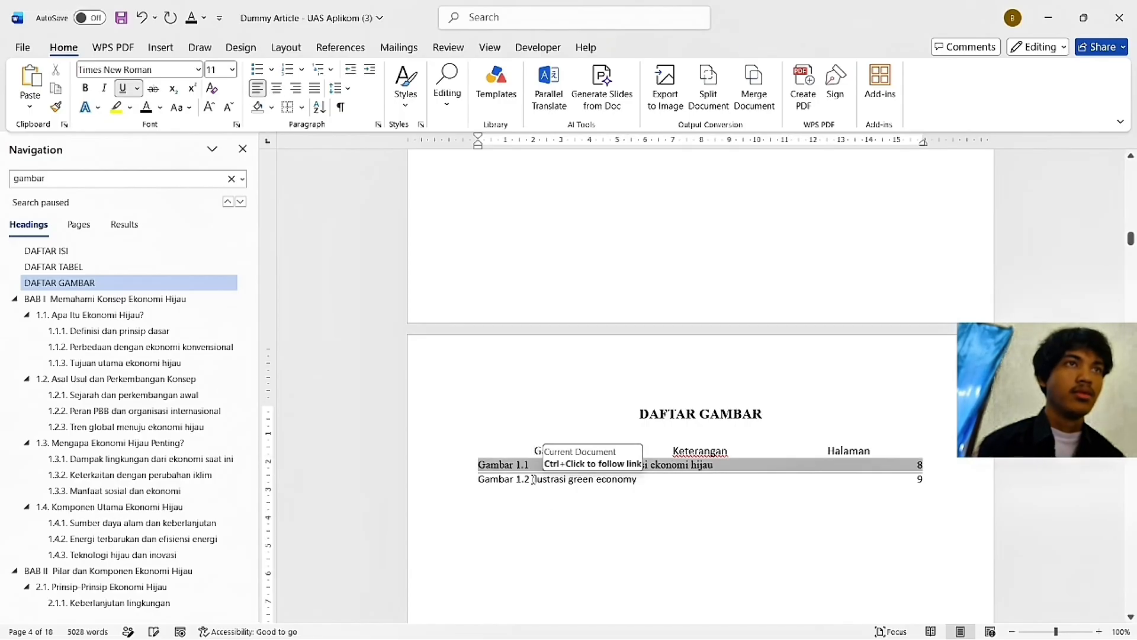
{"action": "left_click", "coordinate": [533, 479]}
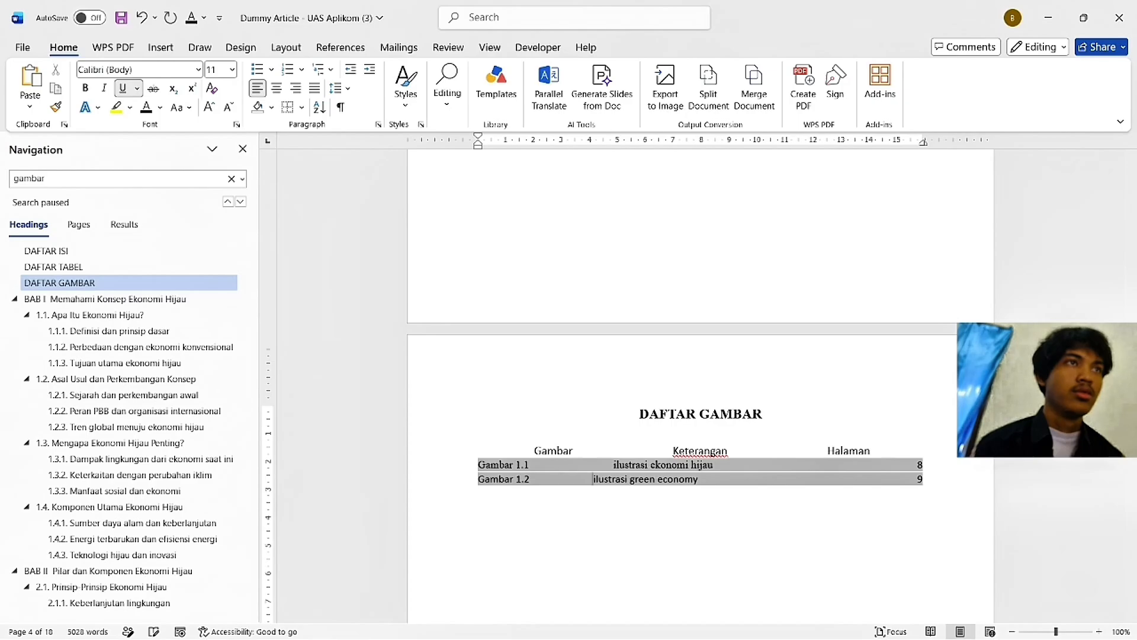
{"action": "left_click", "coordinate": [618, 464]}
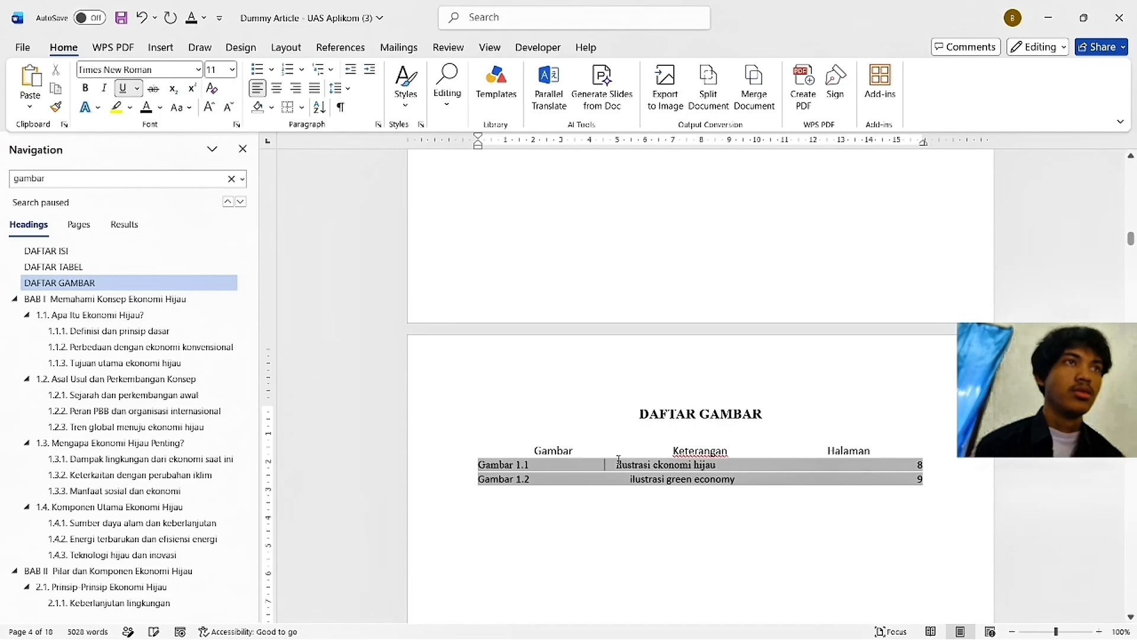
{"action": "scroll", "coordinate": [674, 452], "scroll_direction": "up", "scroll_amount": 5}
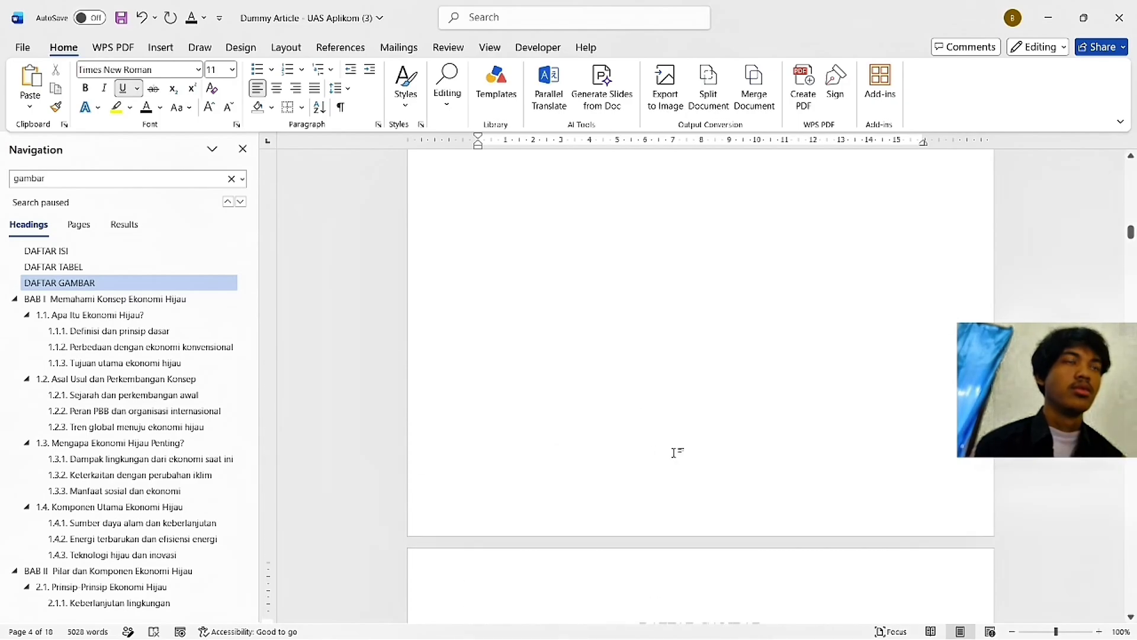
{"action": "scroll", "coordinate": [673, 452], "scroll_direction": "down", "scroll_amount": 5}
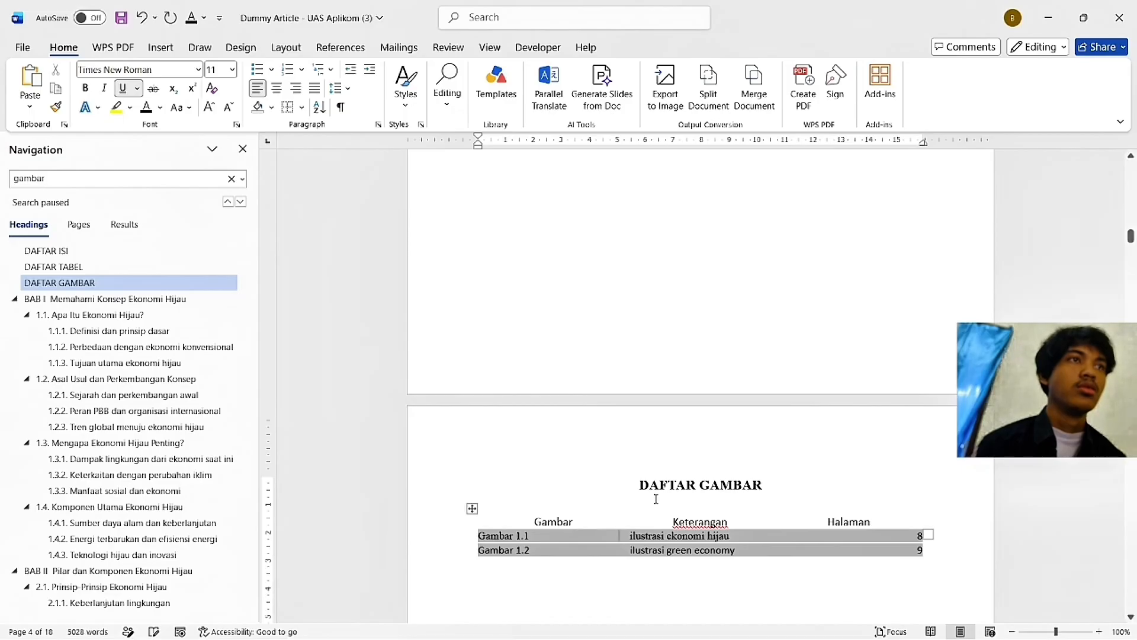
Step: Indent the descriptions of the Tabel 1.1 and Tabel 1.2 entries so they line up with each other in the Keterangan column
{"action": "scroll", "coordinate": [302, 507], "scroll_direction": "up", "scroll_amount": 15}
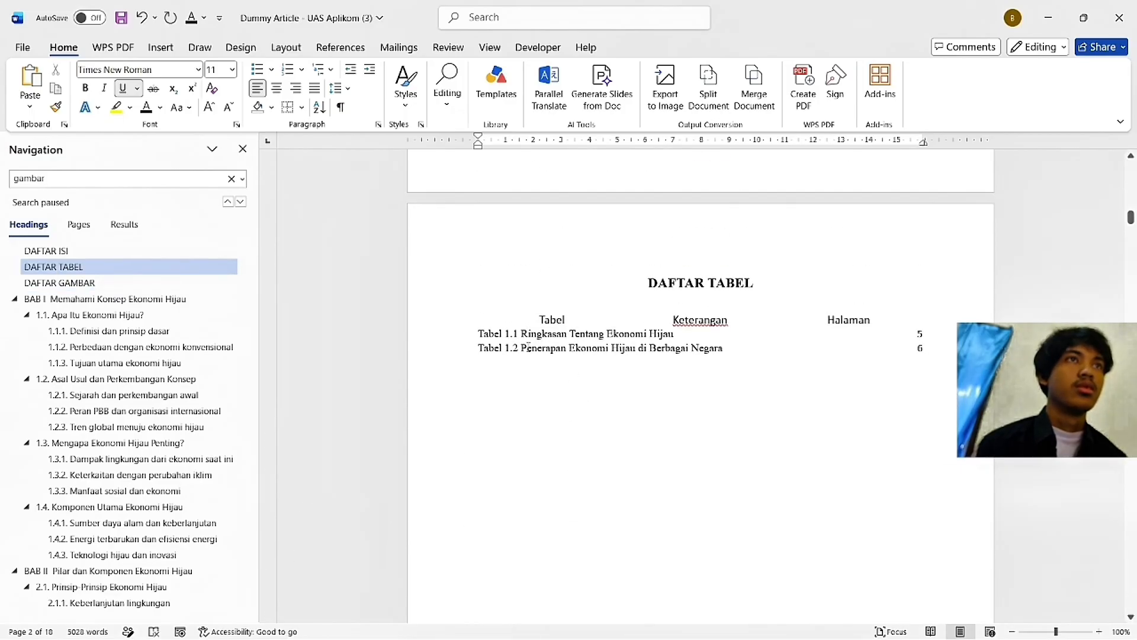
{"action": "left_click", "coordinate": [522, 334]}
{"action": "key", "text": "Tab"}
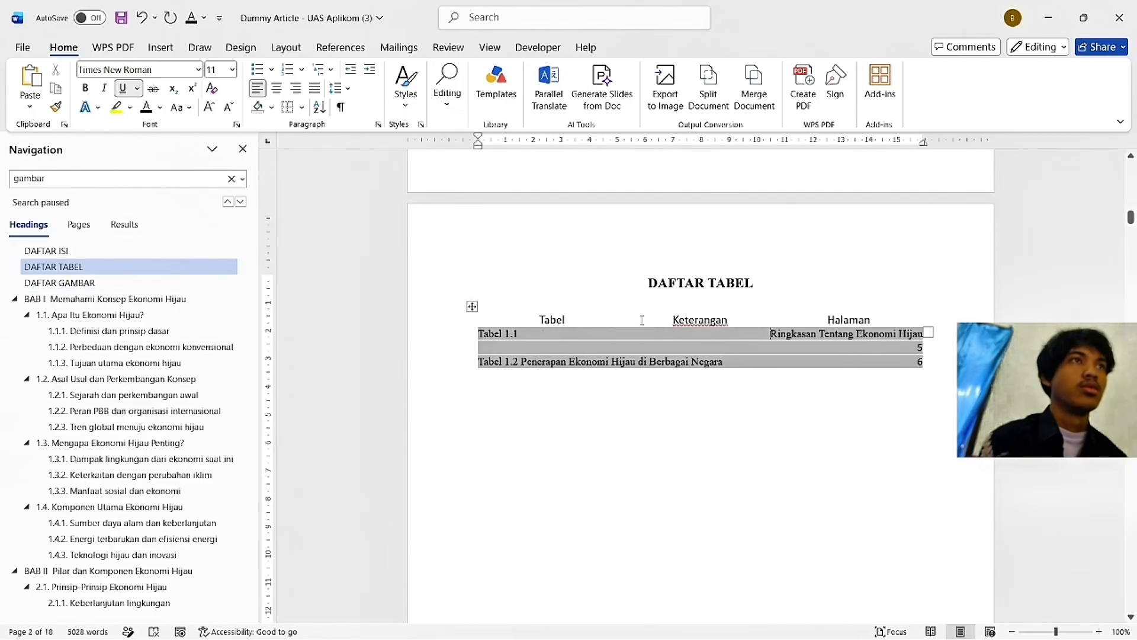
{"action": "key", "text": "BackSpace"}
{"action": "key", "text": "Tab"}
{"action": "key", "text": "Tab"}
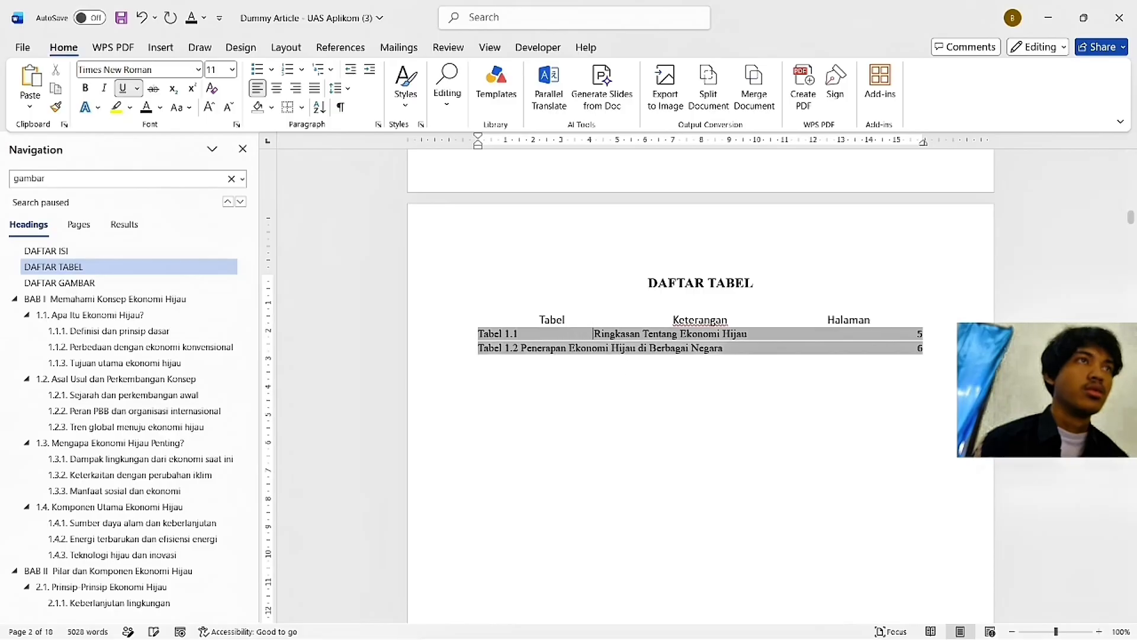
{"action": "left_click", "coordinate": [522, 348]}
{"action": "key", "text": "Tab"}
{"action": "key", "text": "Tab"}
{"action": "key", "text": "Tab"}
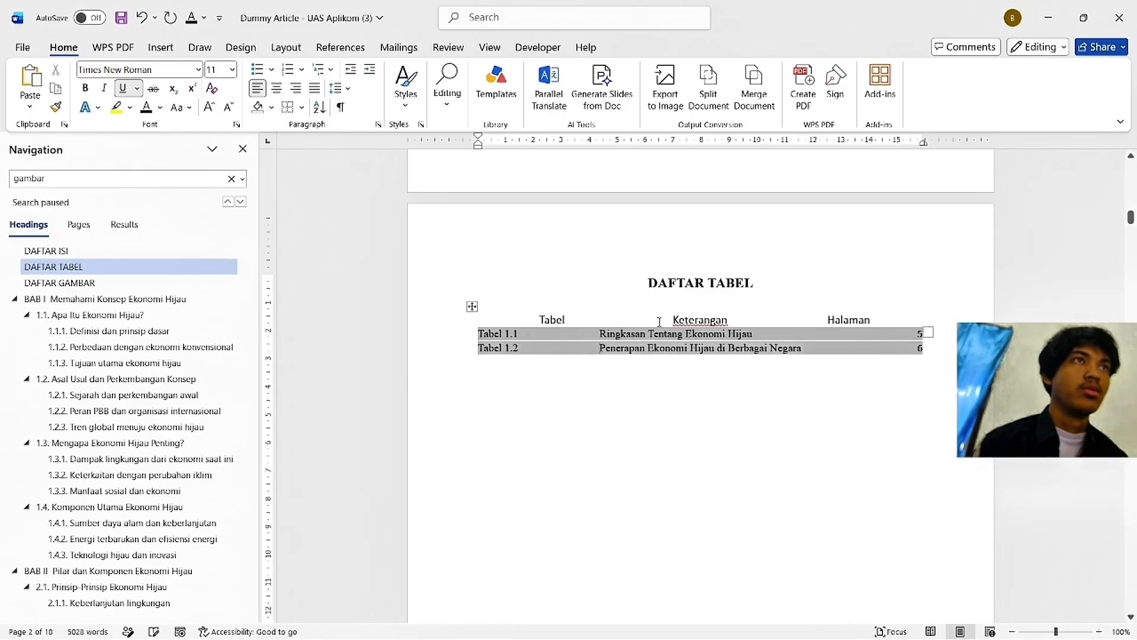
Step: Review the DAFTAR GAMBAR, DAFTAR TABEL and DAFTAR ISI pages of the article
{"action": "scroll", "coordinate": [716, 381], "scroll_direction": "down", "scroll_amount": 8}
{"action": "scroll", "coordinate": [693, 367], "scroll_direction": "down", "scroll_amount": 4}
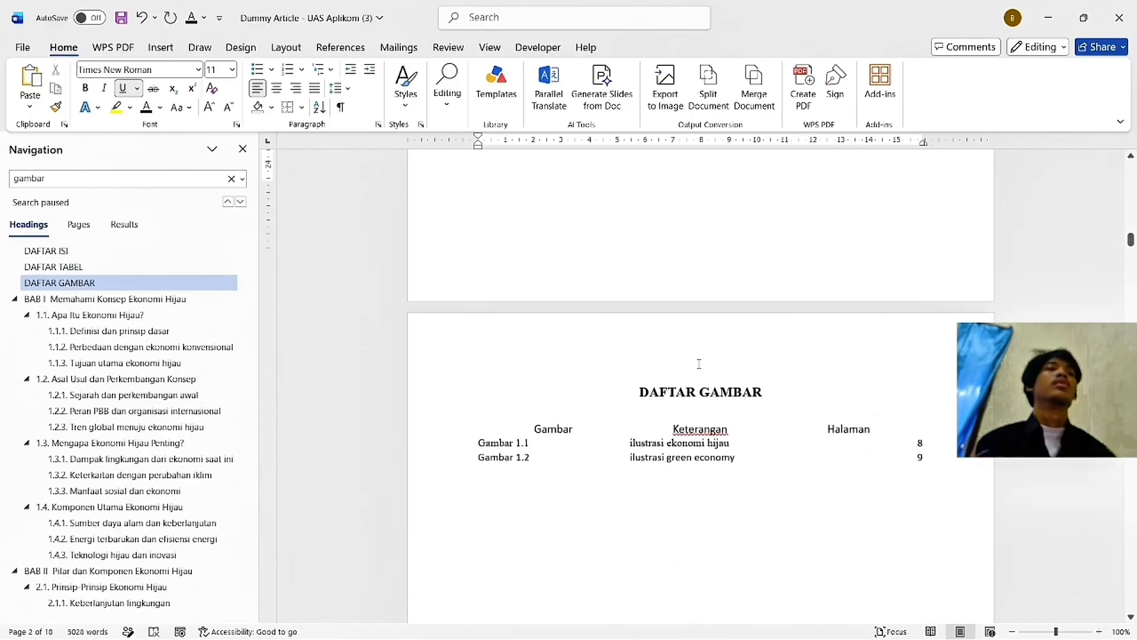
{"action": "scroll", "coordinate": [701, 365], "scroll_direction": "up", "scroll_amount": 2}
{"action": "scroll", "coordinate": [913, 414], "scroll_direction": "up", "scroll_amount": 10}
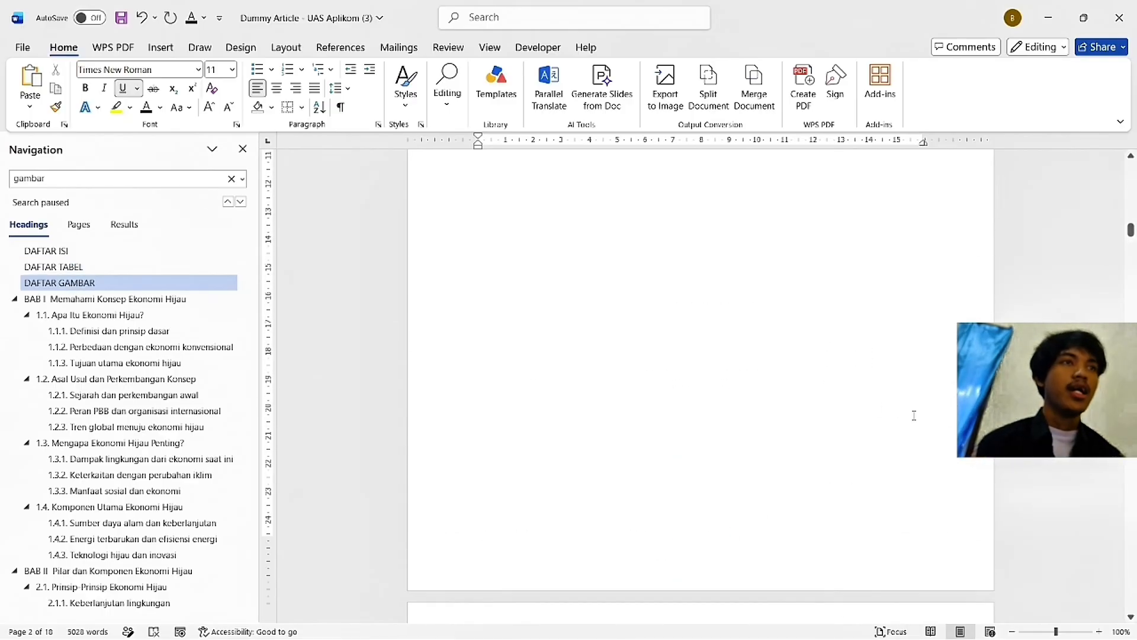
{"action": "scroll", "coordinate": [813, 369], "scroll_direction": "up", "scroll_amount": 10}
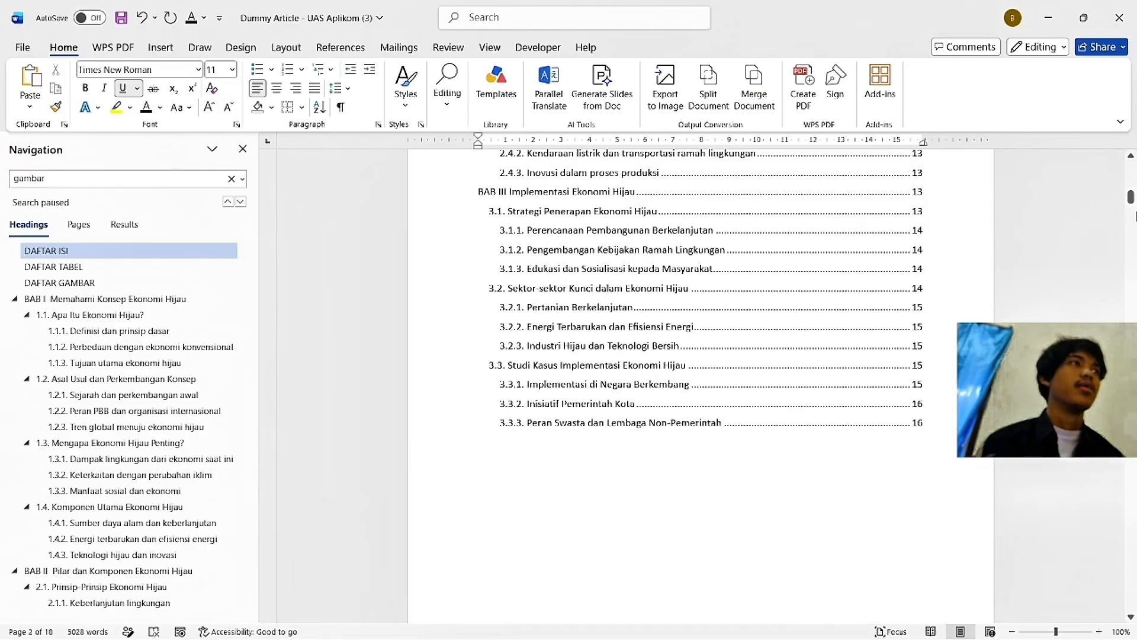
{"action": "left_click_drag", "start_coordinate": [1132, 198], "coordinate": [1131, 343]}
Step: Switch to the K1 K2 K4 K5 K7 UAS_Aplikom (1) document and highlight editing instructions 1 and 2 in bright green
{"action": "key", "text": "alt+Tab"}
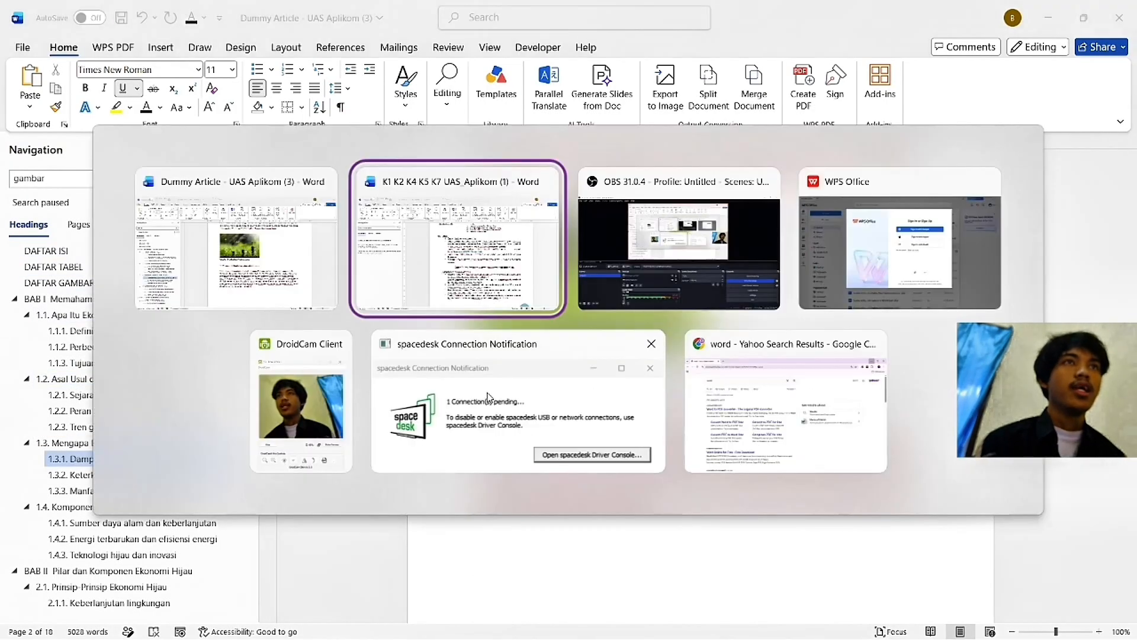
{"action": "left_click_drag", "start_coordinate": [730, 454], "coordinate": [478, 444]}
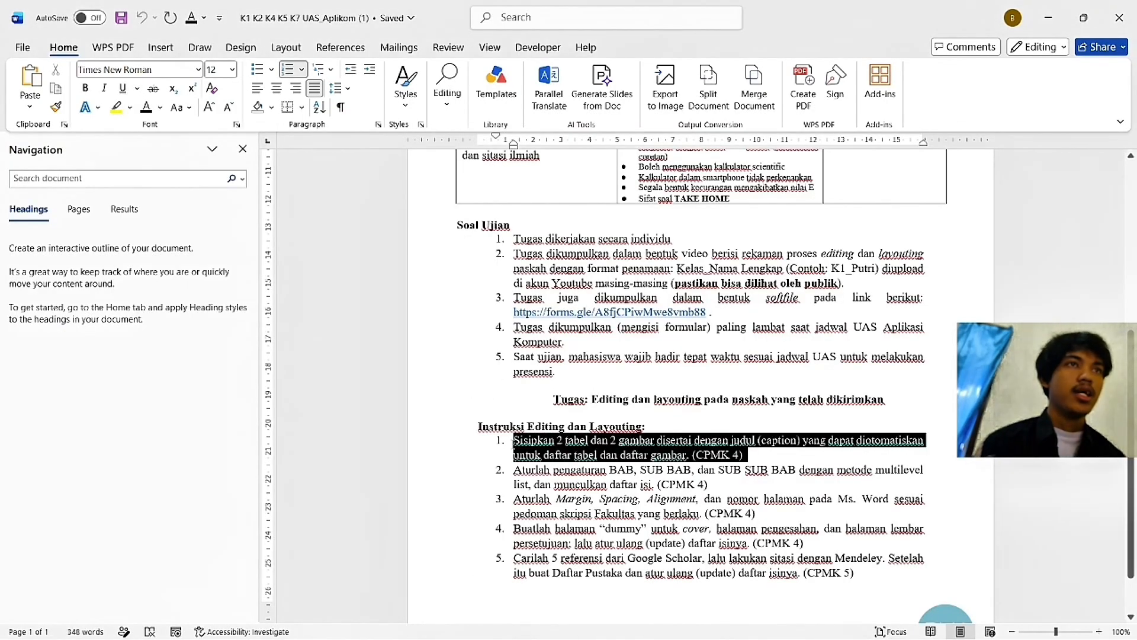
{"action": "left_click", "coordinate": [594, 420]}
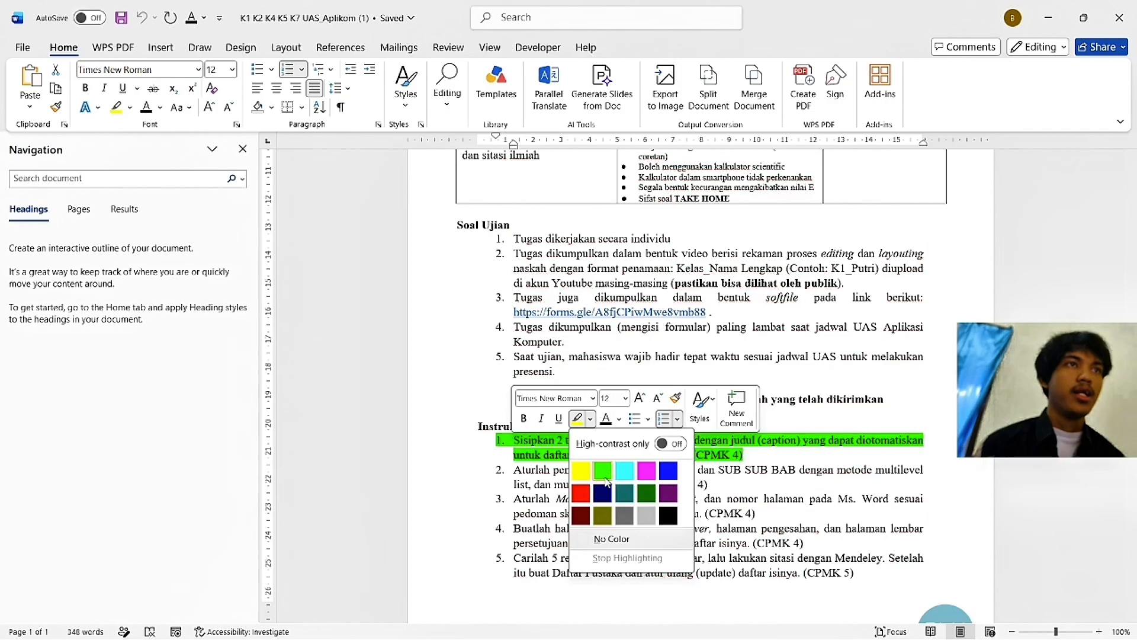
{"action": "left_click", "coordinate": [601, 466]}
{"action": "left_click_drag", "start_coordinate": [730, 487], "coordinate": [508, 469]}
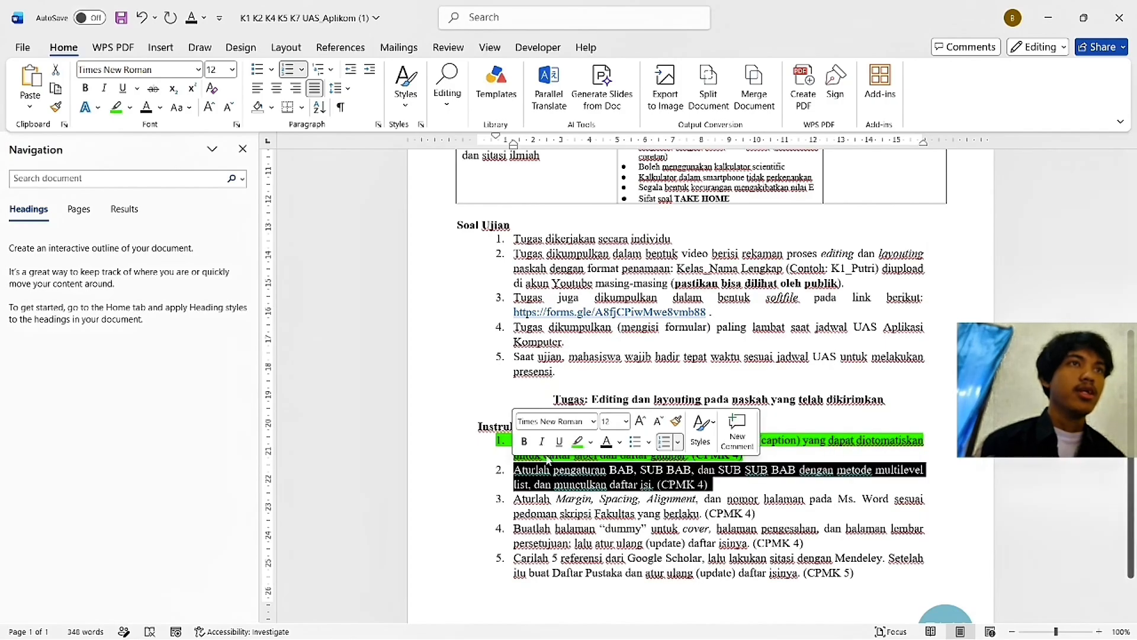
{"action": "left_click", "coordinate": [574, 441]}
{"action": "scroll", "coordinate": [592, 450], "scroll_direction": "down", "scroll_amount": 2}
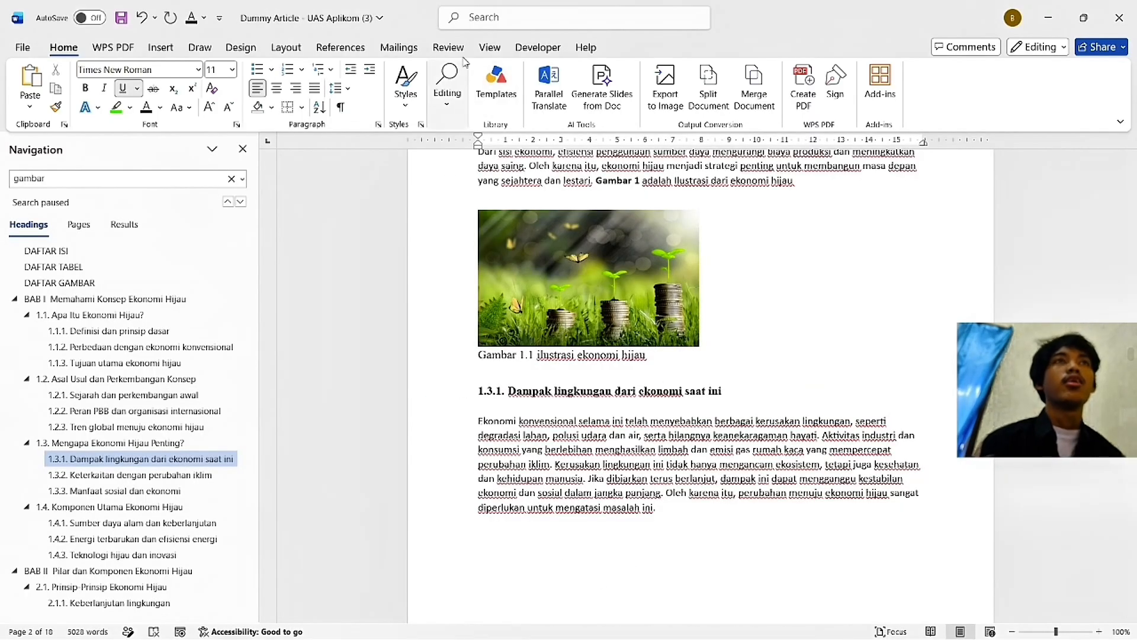
Step: Switch from the Dummy Article to WPS Office, dismiss the sign-in window and open PEDOMAN SKRIPSI FE.pdf
{"action": "left_click", "coordinate": [286, 47]}
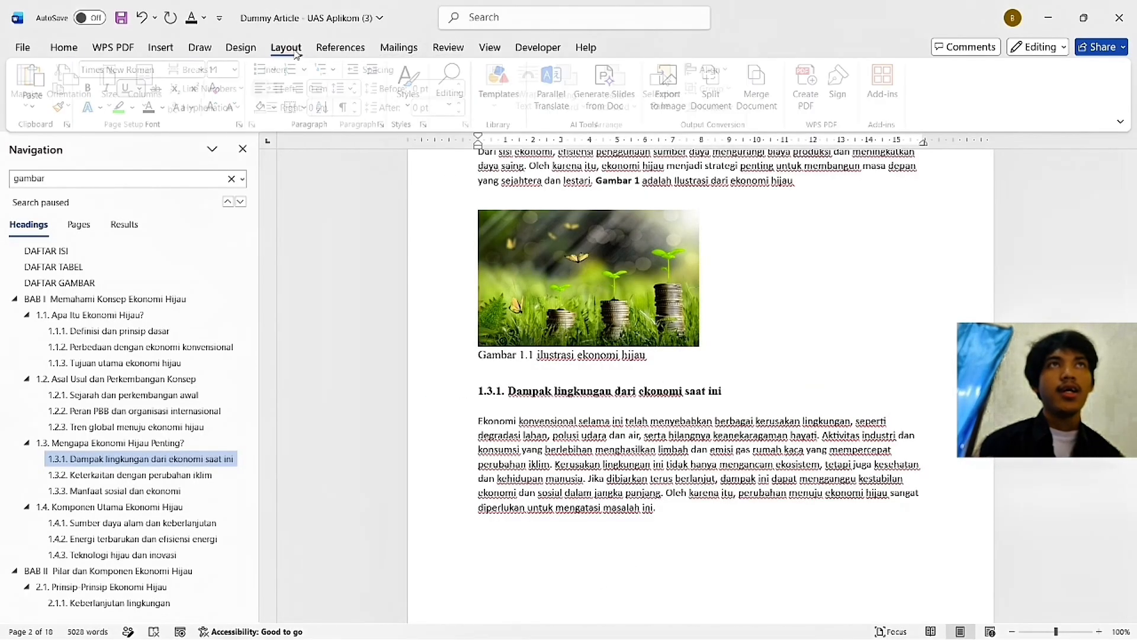
{"action": "left_click", "coordinate": [115, 86]}
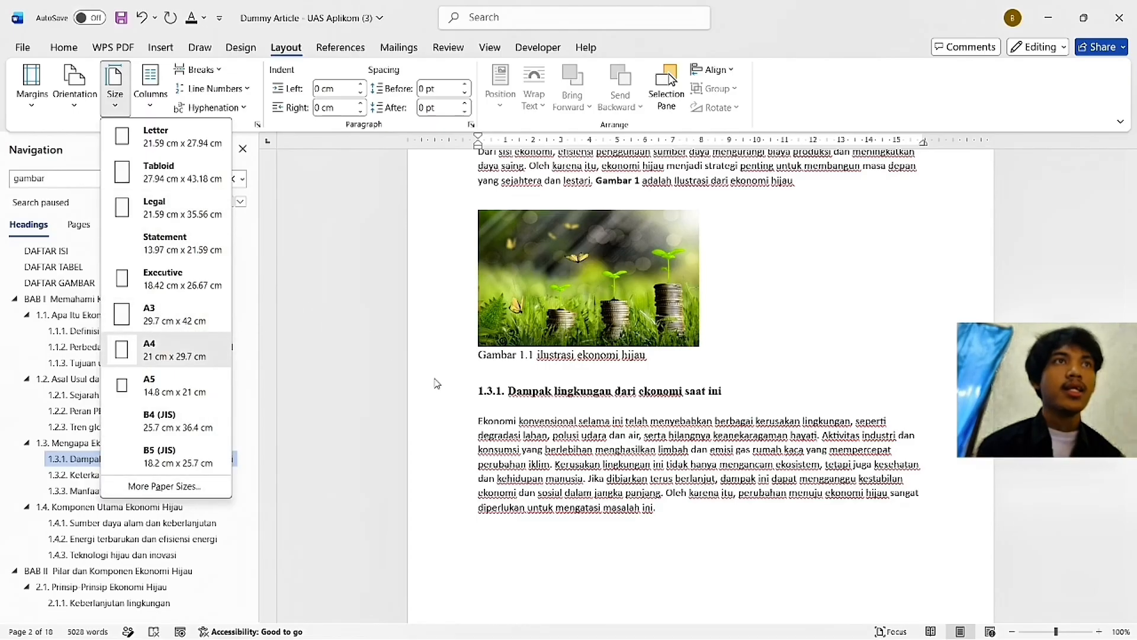
{"action": "key", "text": "alt+Tab"}
{"action": "left_click", "coordinate": [860, 248]}
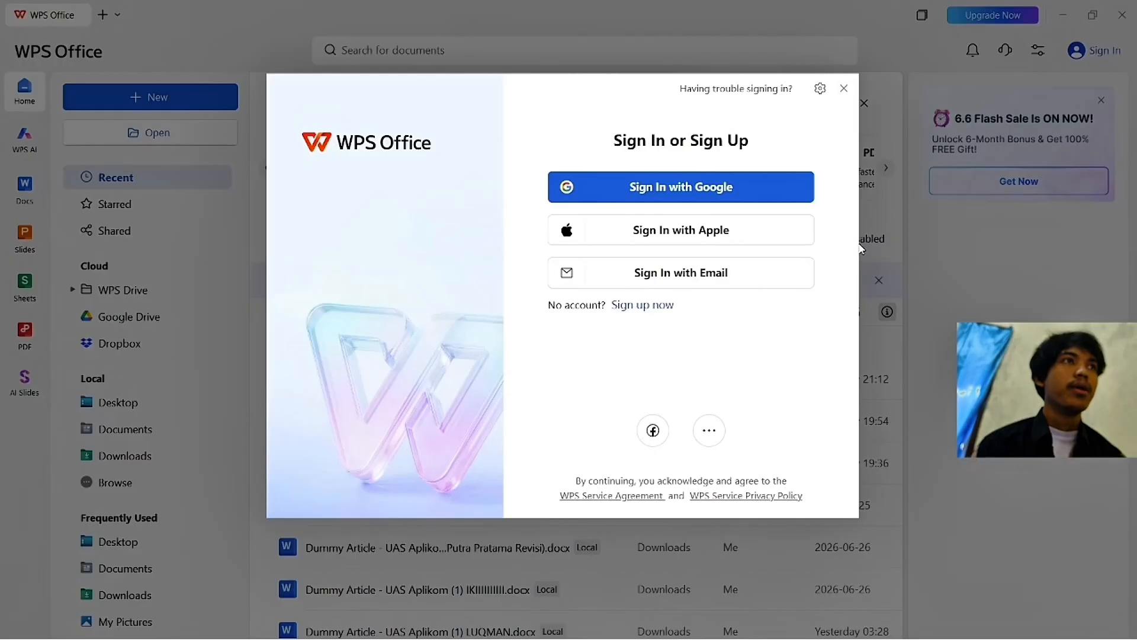
{"action": "left_click", "coordinate": [844, 90]}
{"action": "left_click", "coordinate": [672, 393]}
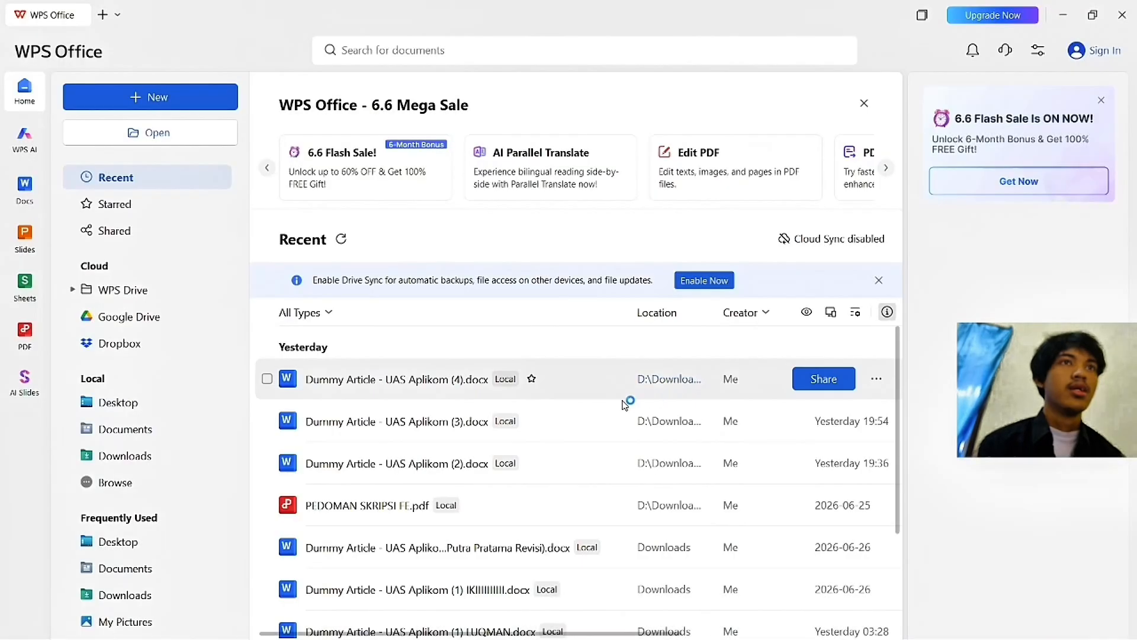
{"action": "double_click", "coordinate": [491, 505]}
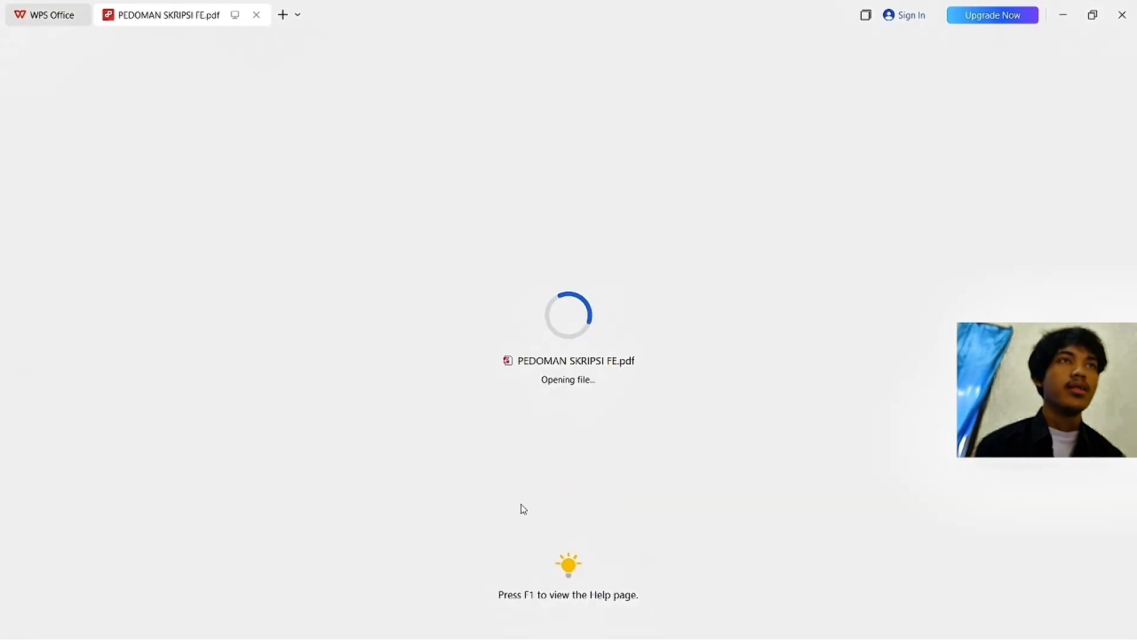
Step: Find section 4.1 Bahan dan ukuran in the guideline and underline the paper size (21 x 28 cm)
{"action": "scroll", "coordinate": [462, 396], "scroll_direction": "up", "scroll_amount": 15}
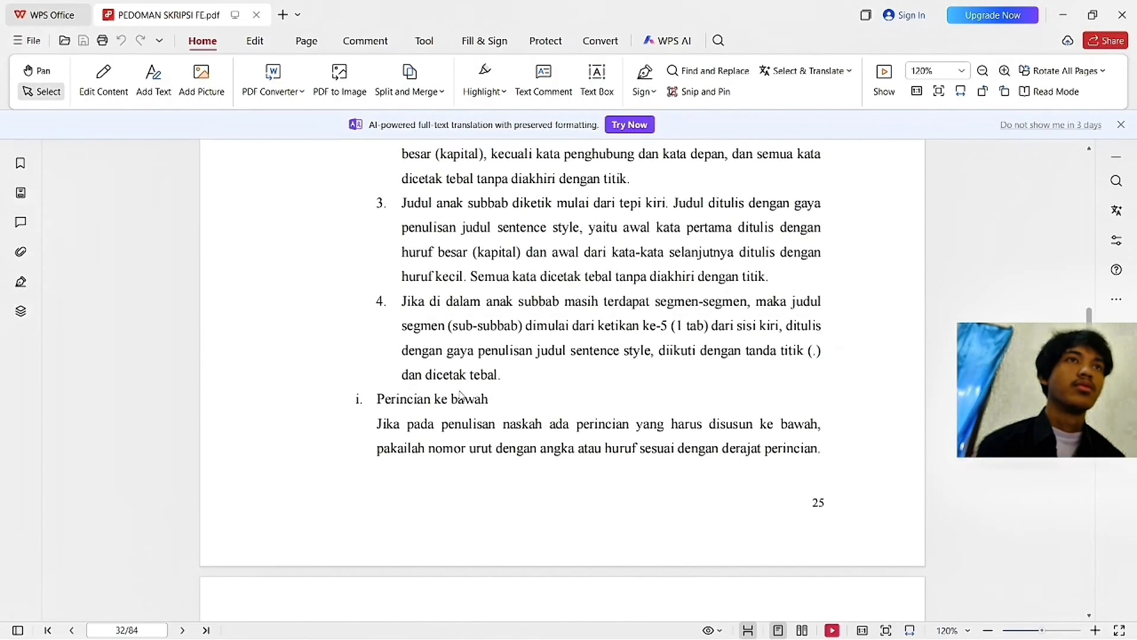
{"action": "scroll", "coordinate": [445, 406], "scroll_direction": "up", "scroll_amount": 12}
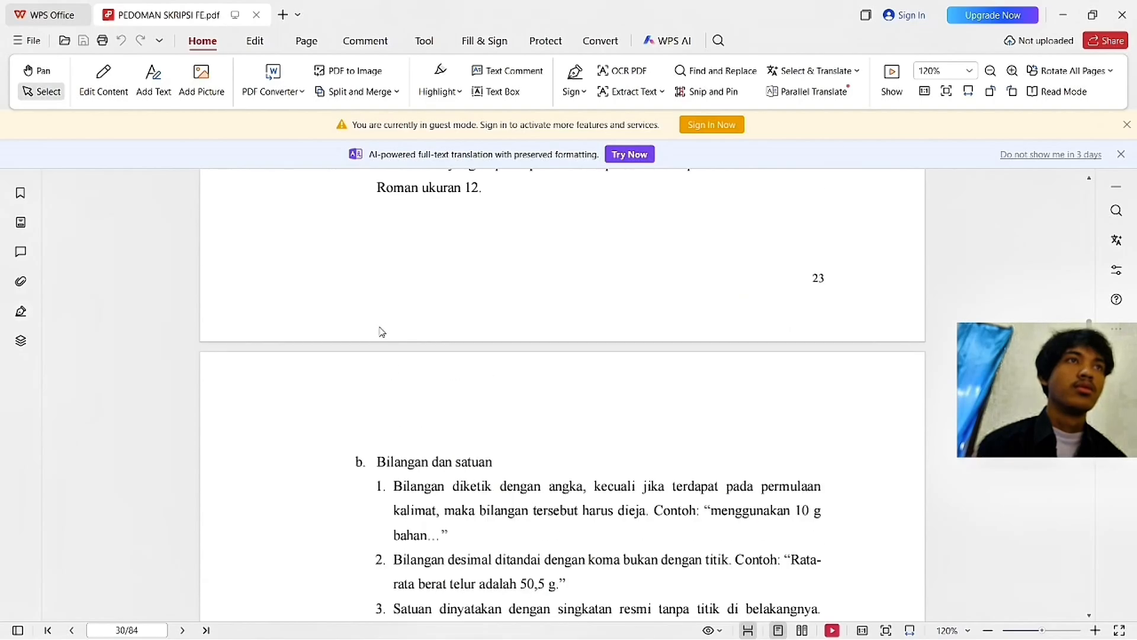
{"action": "scroll", "coordinate": [340, 296], "scroll_direction": "up", "scroll_amount": 8}
{"action": "scroll", "coordinate": [558, 356], "scroll_direction": "down", "scroll_amount": 3}
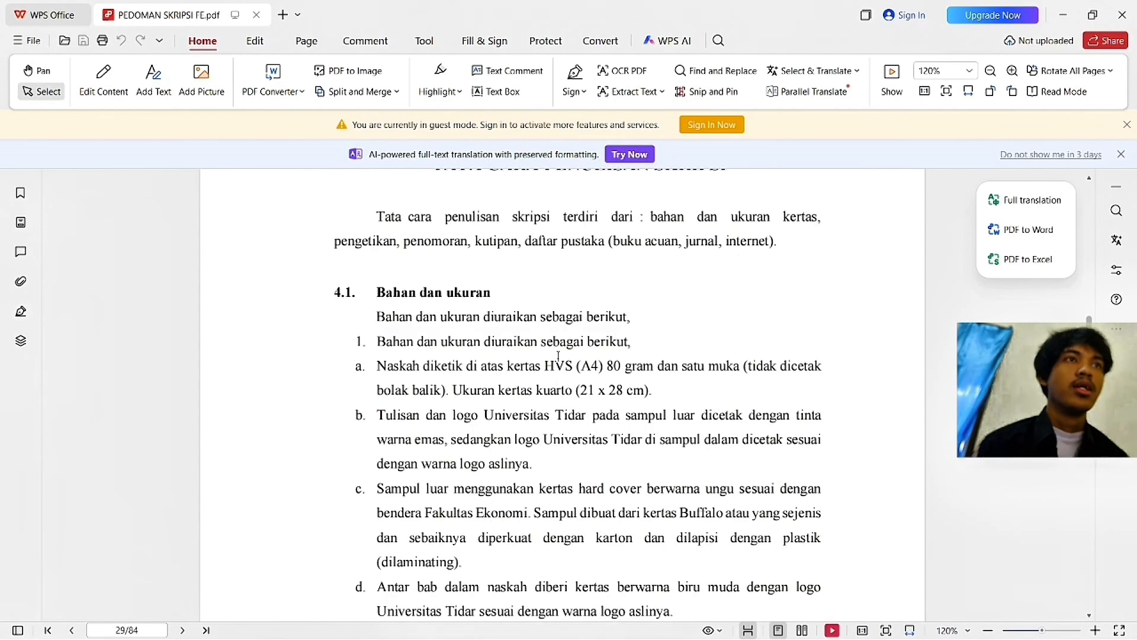
{"action": "left_click_drag", "start_coordinate": [669, 396], "coordinate": [560, 388]}
{"action": "left_click", "coordinate": [679, 346]}
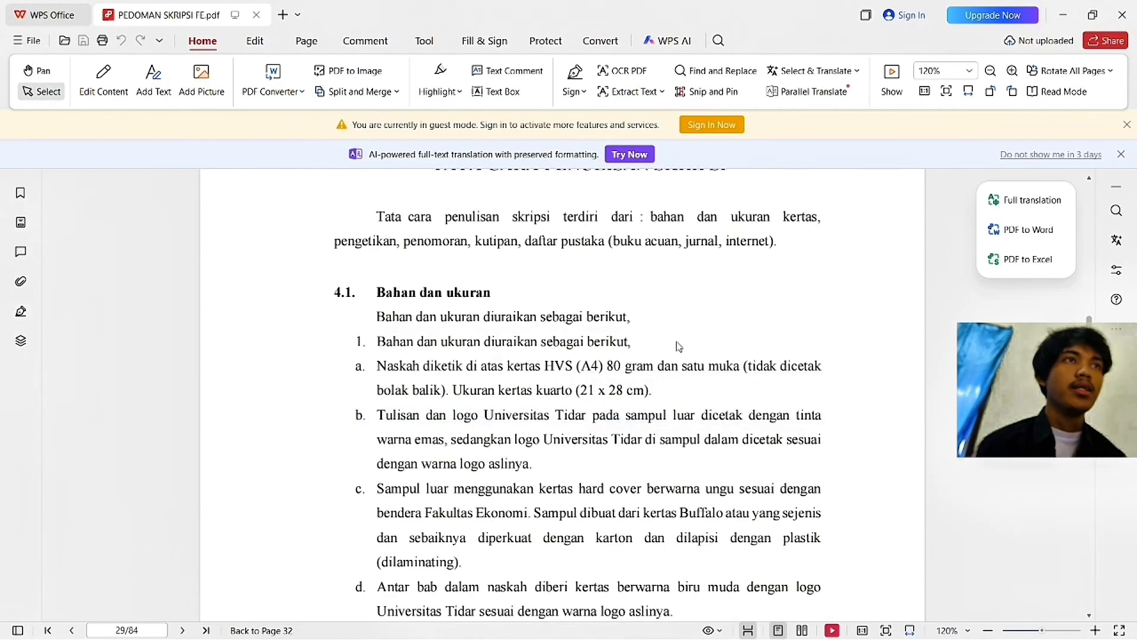
{"action": "left_click_drag", "start_coordinate": [659, 397], "coordinate": [579, 397]}
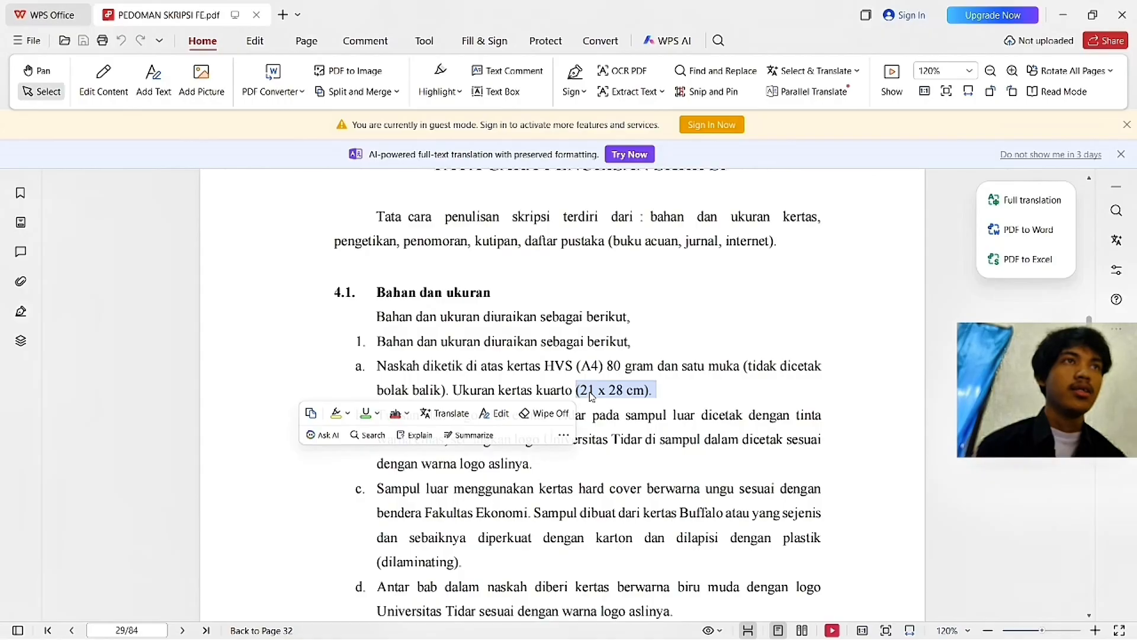
{"action": "left_click", "coordinate": [360, 414]}
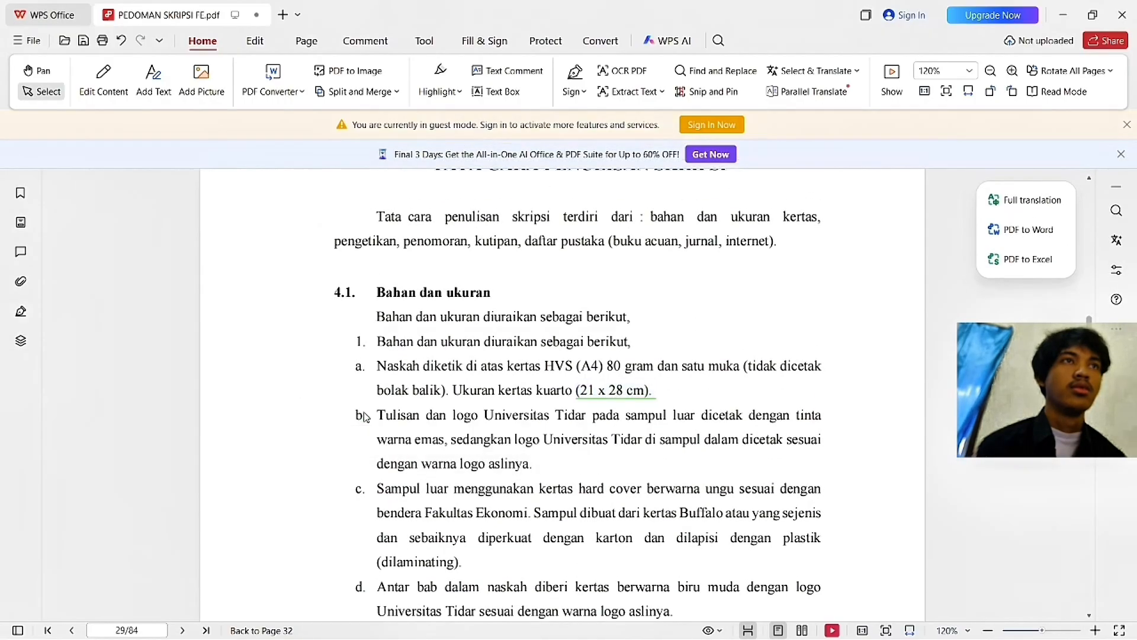
Step: Return to the Dummy Article and set a custom paper height of 28 cm for the whole document, per the guideline
{"action": "key", "text": "alt+Tab"}
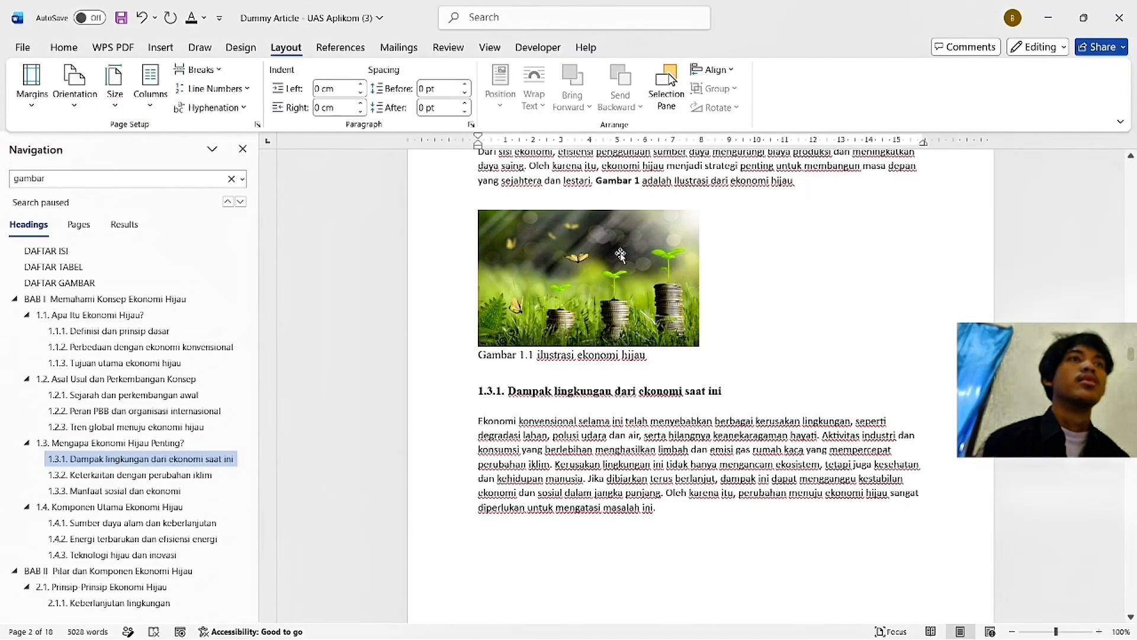
{"action": "left_click", "coordinate": [115, 88]}
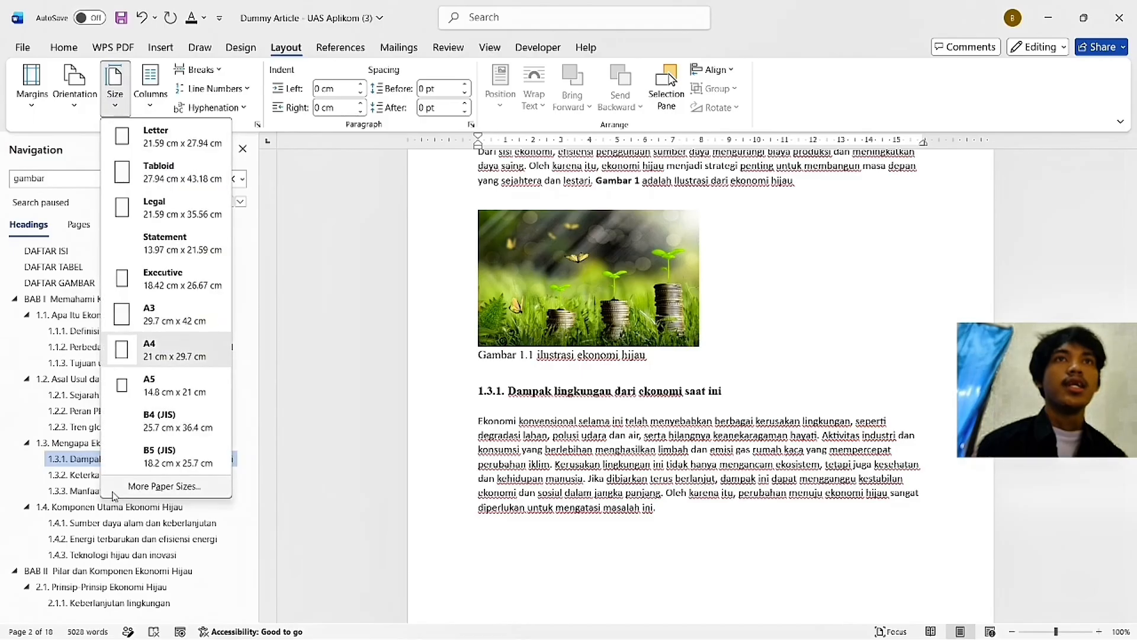
{"action": "left_click", "coordinate": [127, 486]}
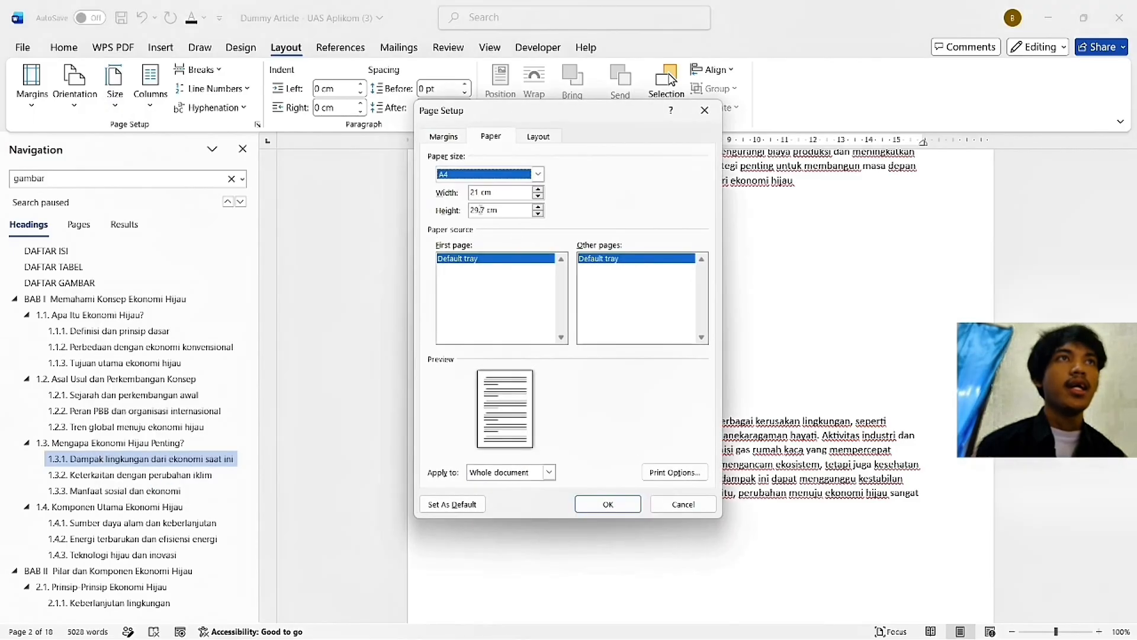
{"action": "left_click_drag", "start_coordinate": [484, 211], "coordinate": [439, 219]}
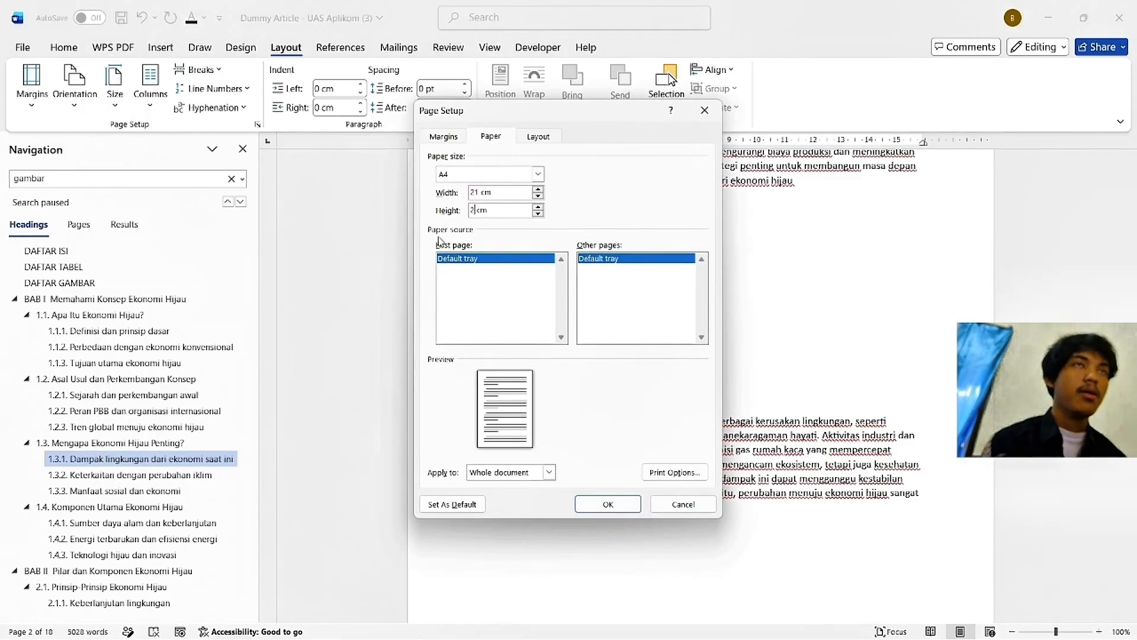
Step: Find the Batas tepi section in the guideline PDF and underline its four margin items
{"action": "left_click", "coordinate": [450, 138]}
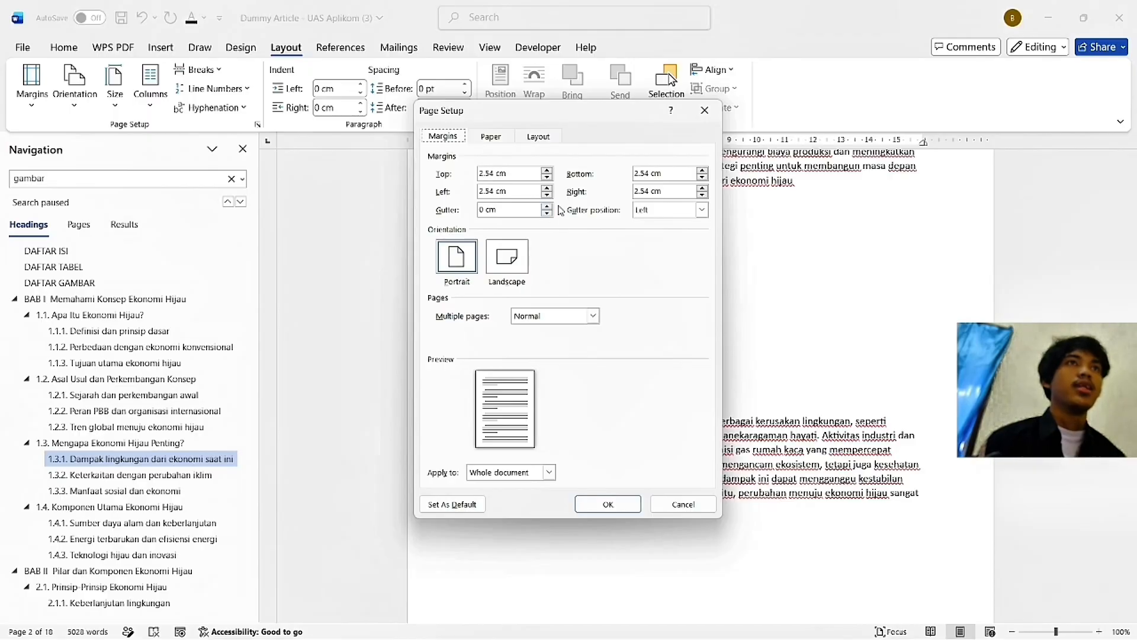
{"action": "key", "text": "alt+Tab"}
{"action": "scroll", "coordinate": [663, 366], "scroll_direction": "down", "scroll_amount": 14}
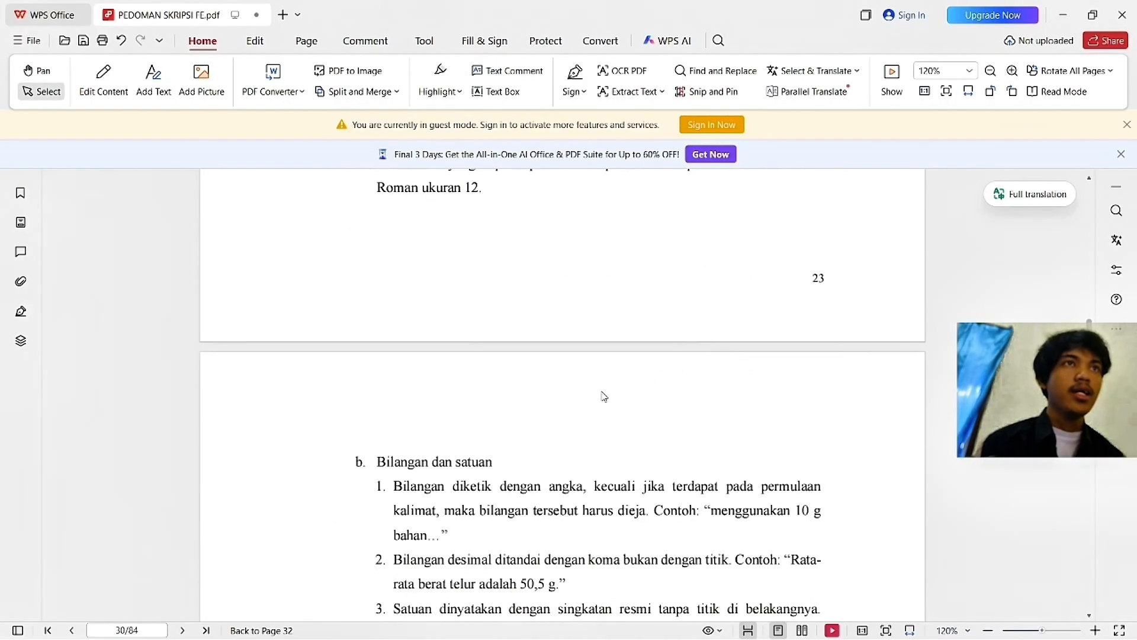
{"action": "scroll", "coordinate": [531, 374], "scroll_direction": "down", "scroll_amount": 3}
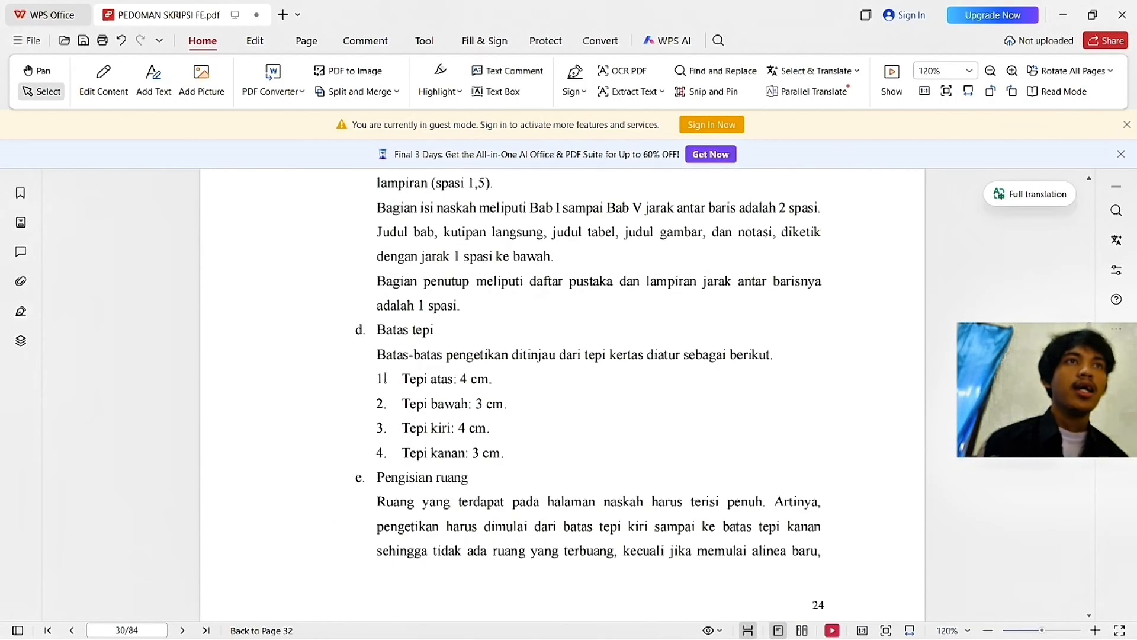
{"action": "left_click_drag", "start_coordinate": [385, 378], "coordinate": [516, 445]}
{"action": "left_click_drag", "start_coordinate": [384, 405], "coordinate": [491, 444]}
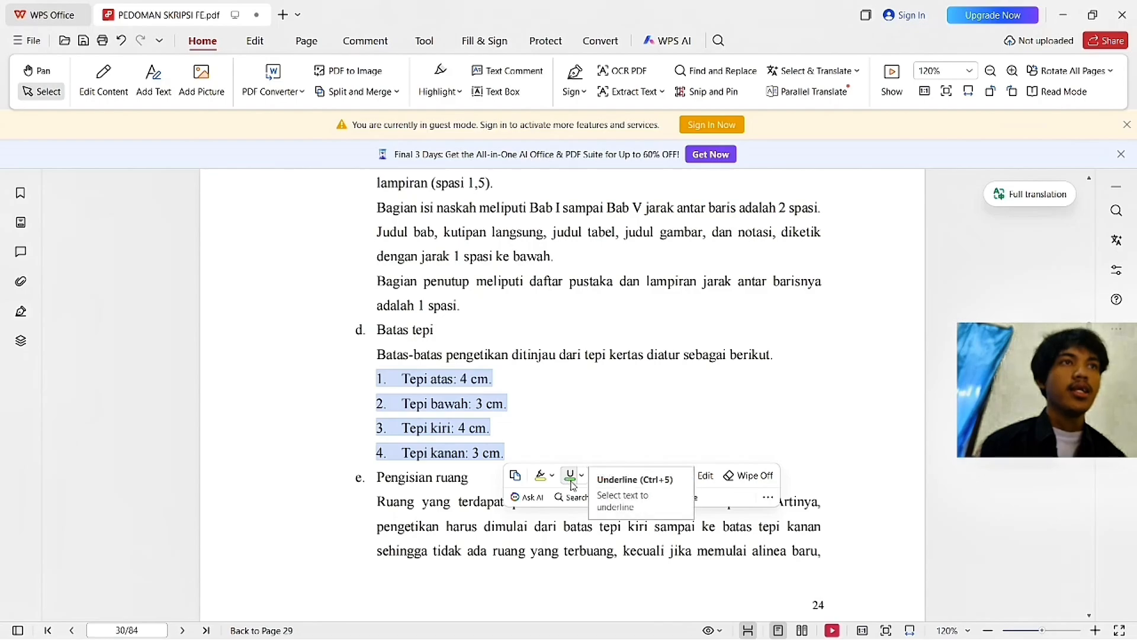
{"action": "left_click", "coordinate": [571, 475]}
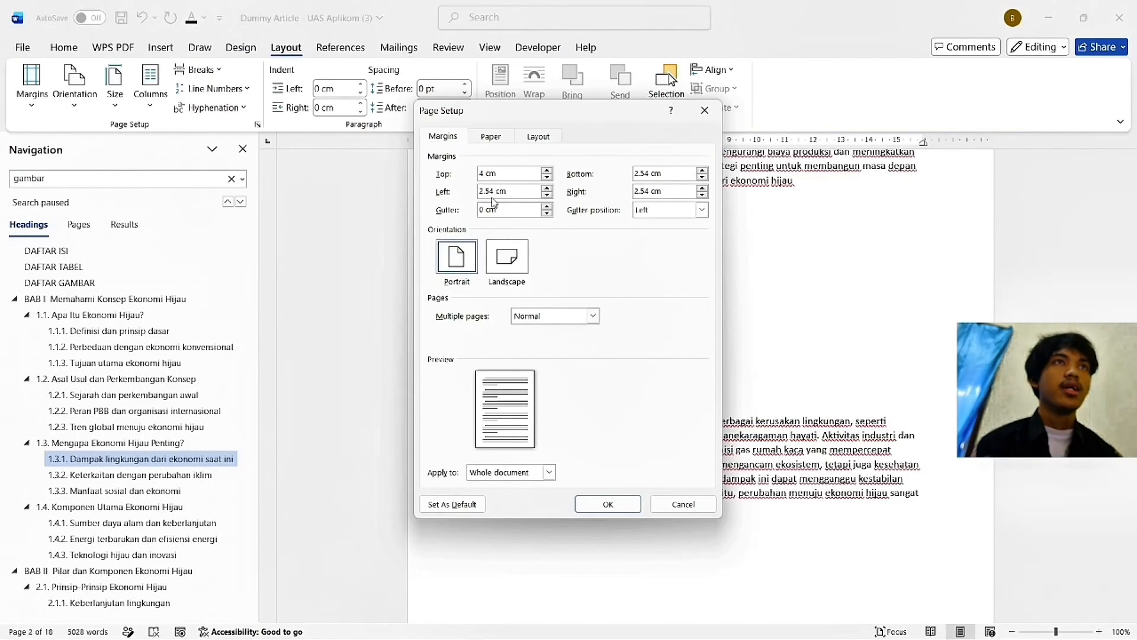
Step: Set the whole document's margins to 4 cm top, 4 cm left, 3 cm bottom and 3 cm right, and apply the page setup
{"action": "left_click_drag", "start_coordinate": [493, 193], "coordinate": [458, 196]}
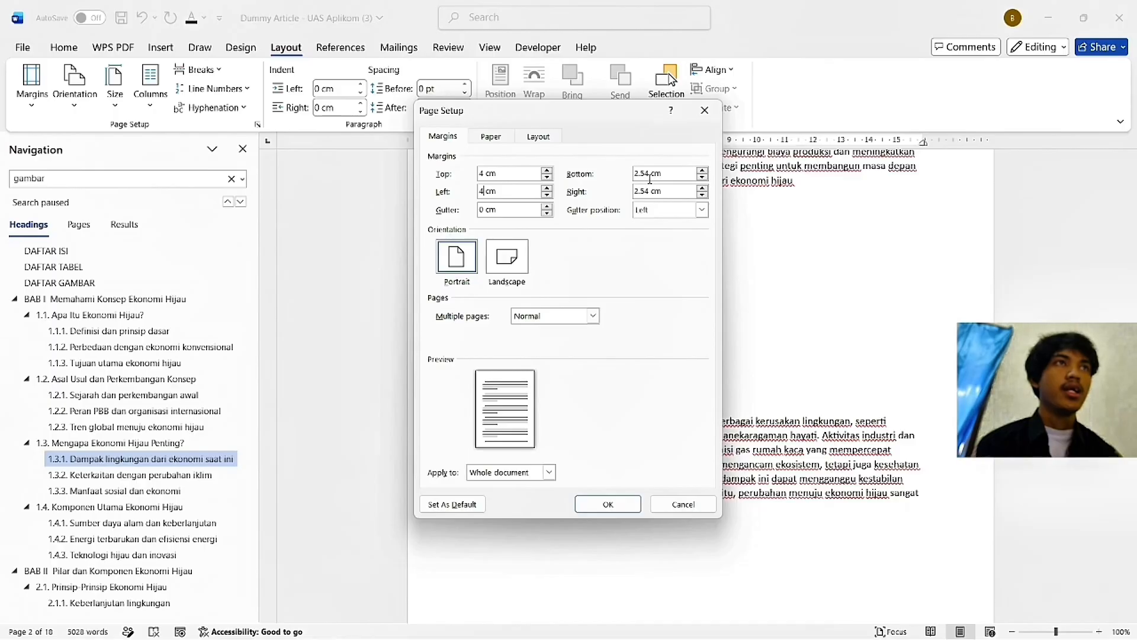
{"action": "double_click", "coordinate": [651, 193]}
{"action": "type", "text": "3"}
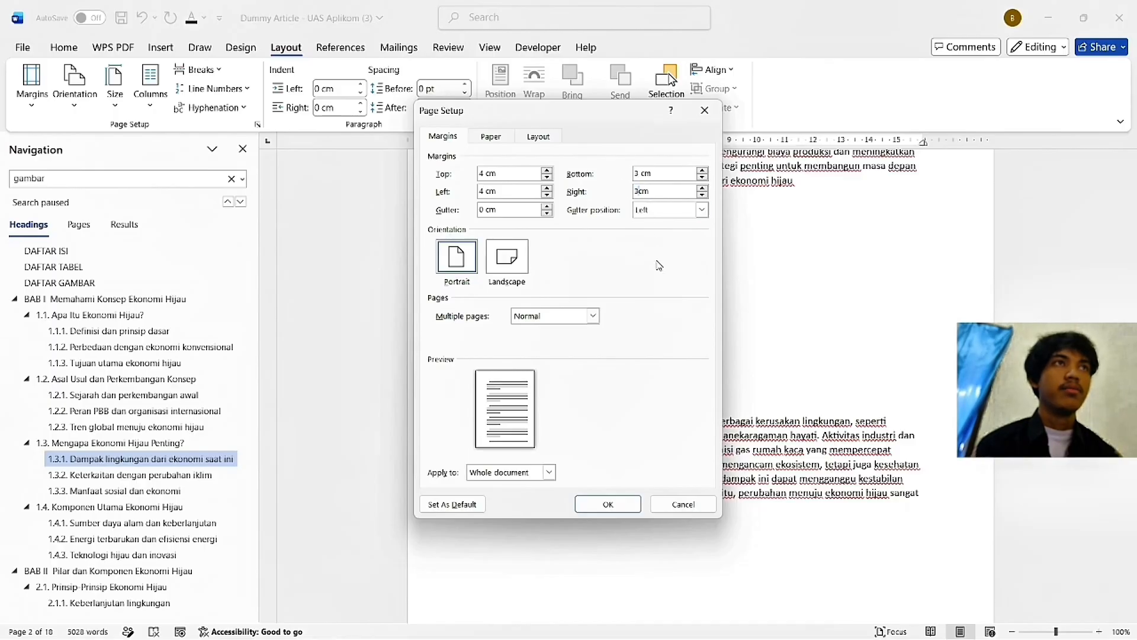
{"action": "left_click", "coordinate": [608, 504]}
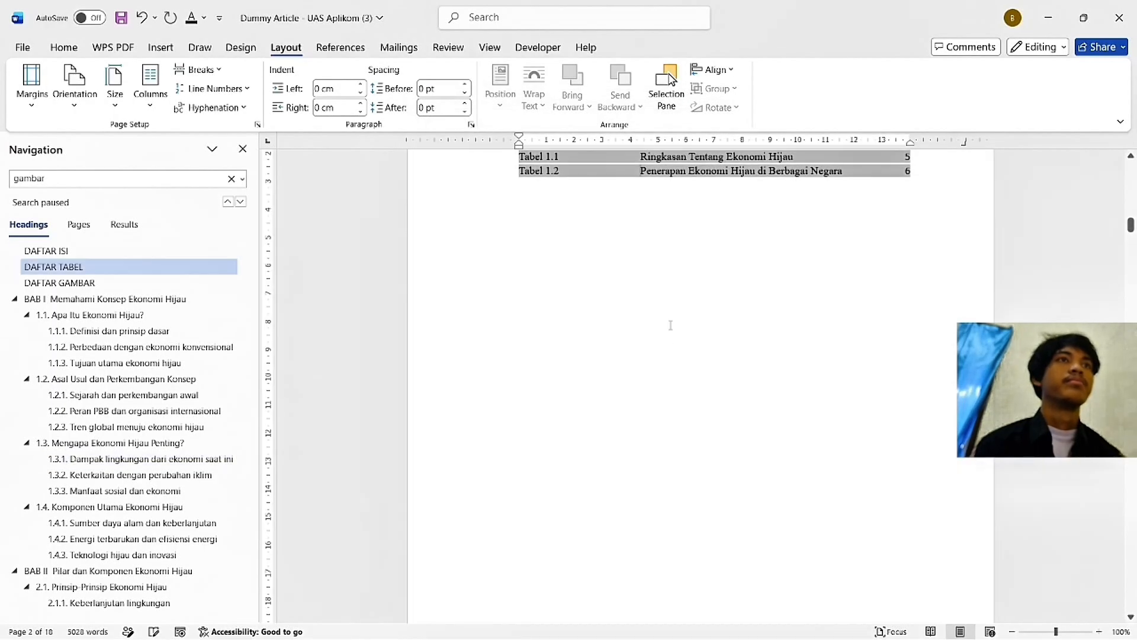
Step: Check the guideline PDF and the remaining assignment instructions, and return to the Dummy Article
{"action": "key", "text": "alt+Tab"}
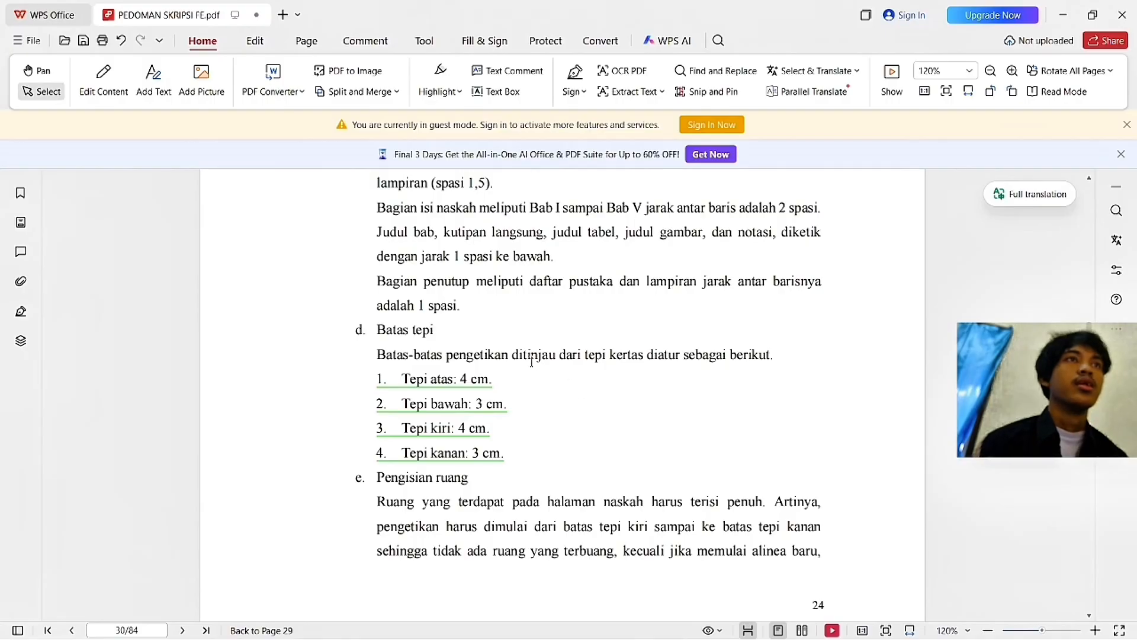
{"action": "key", "text": "alt+Tab"}
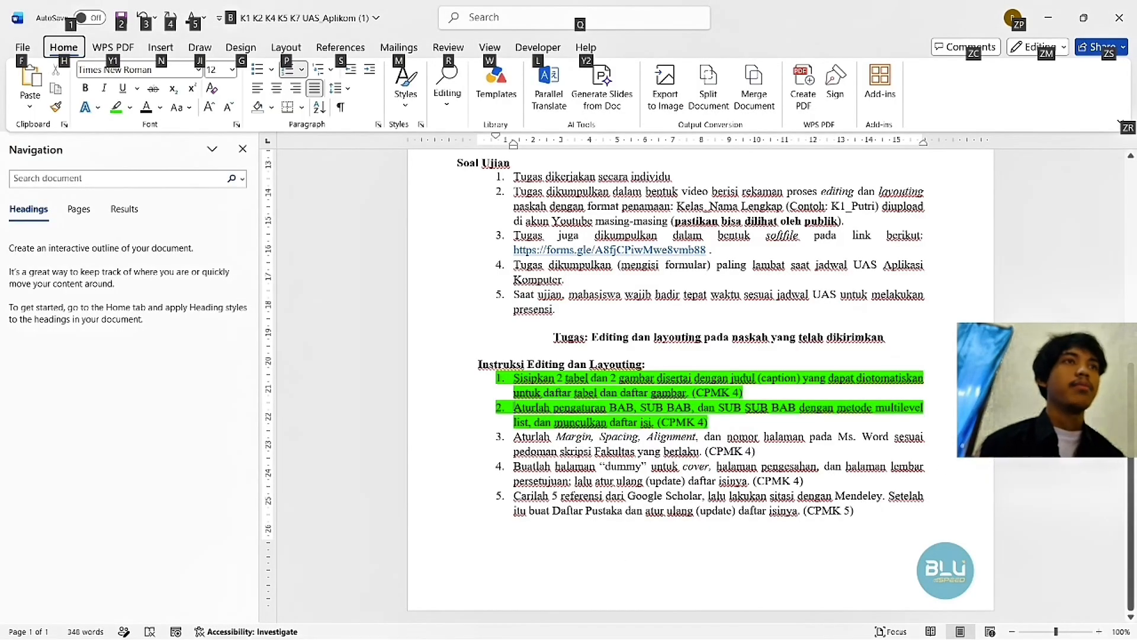
{"action": "key", "text": "alt+Tab"}
{"action": "key", "text": "alt+Tab"}
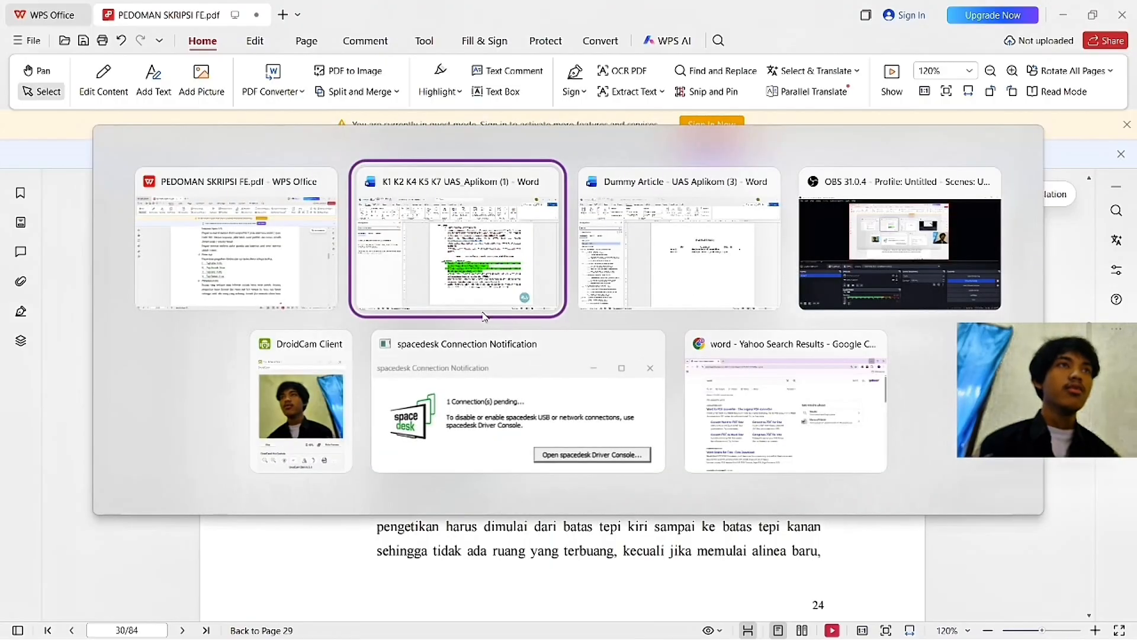
{"action": "key", "text": "alt+Tab"}
{"action": "key", "text": "alt+Tab"}
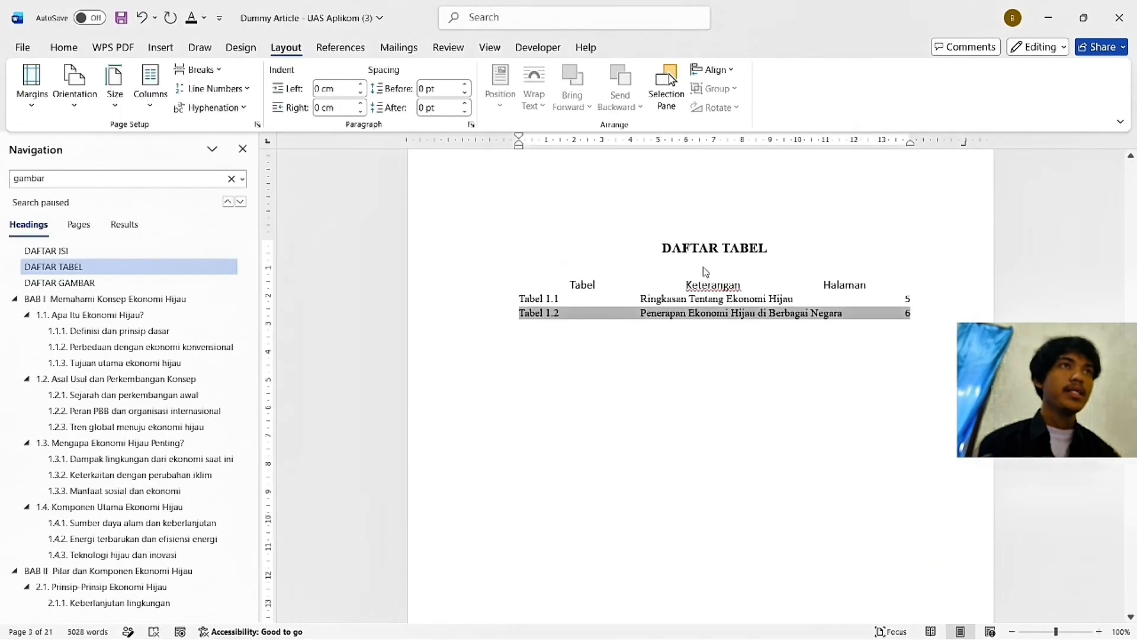
Step: Justify the 1.1. Apa Itu Ekonomi Hijau? heading and its two body paragraphs above Tabel 1.1 in BAB I
{"action": "left_click_drag", "start_coordinate": [1131, 214], "coordinate": [1131, 259]}
{"action": "scroll", "coordinate": [903, 356], "scroll_direction": "down", "scroll_amount": 5}
{"action": "scroll", "coordinate": [851, 355], "scroll_direction": "down", "scroll_amount": 2}
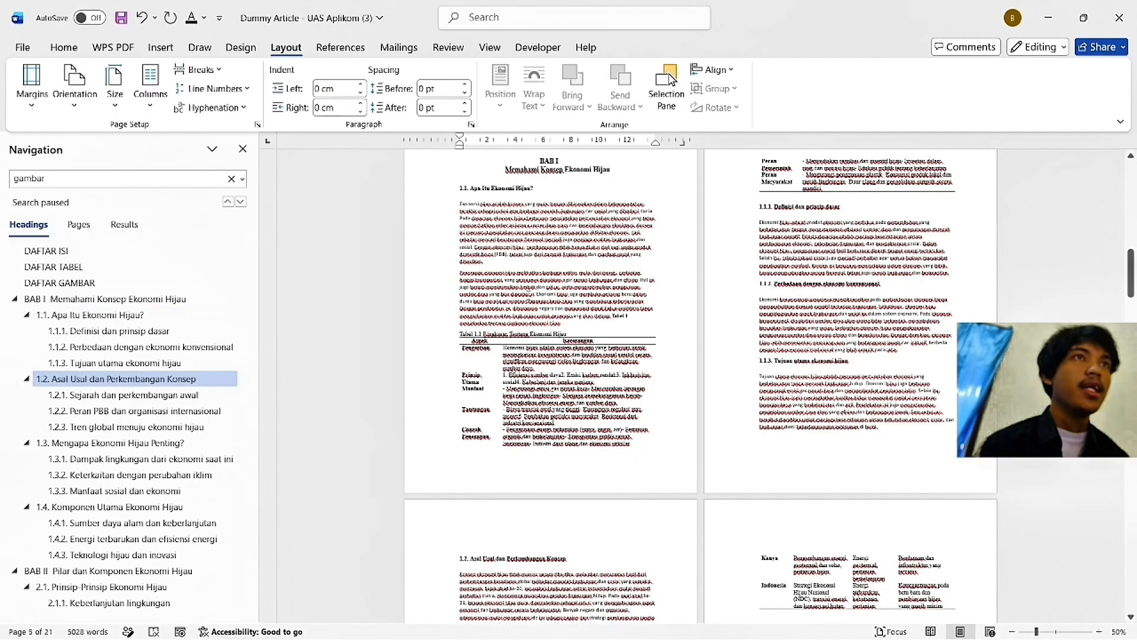
{"action": "left_click_drag", "start_coordinate": [471, 185], "coordinate": [571, 324]}
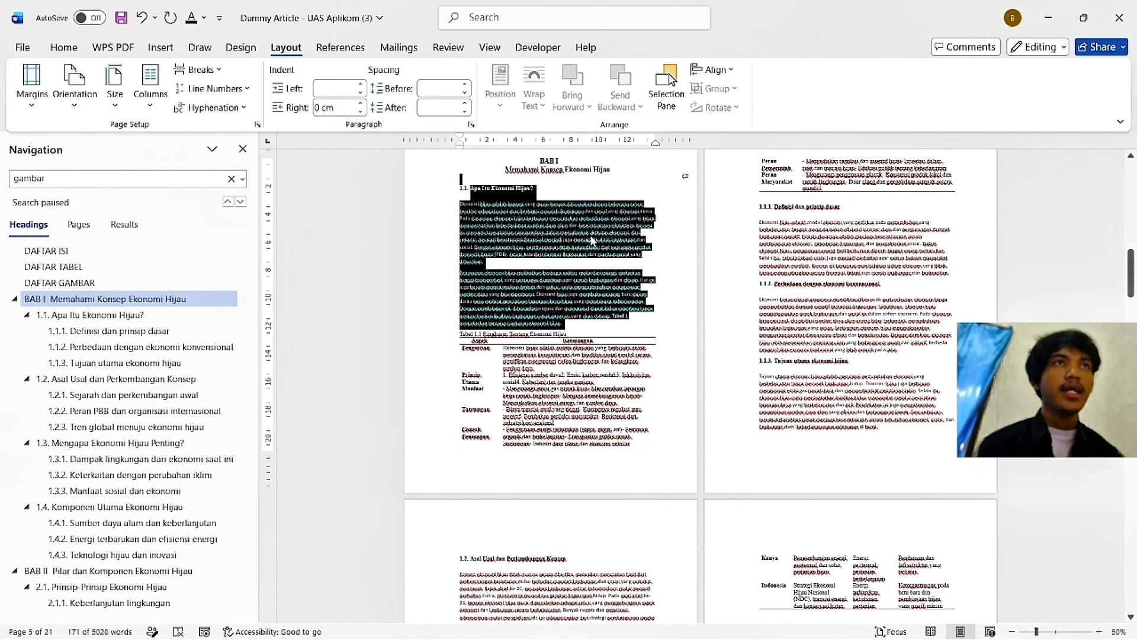
{"action": "left_click", "coordinate": [64, 47]}
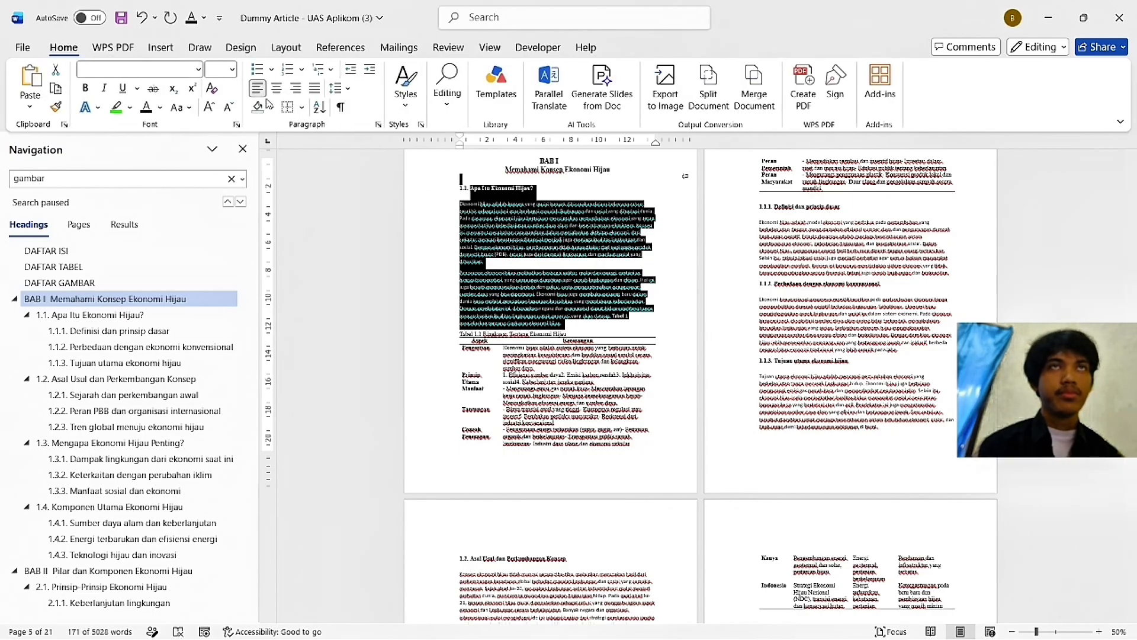
{"action": "left_click", "coordinate": [315, 89]}
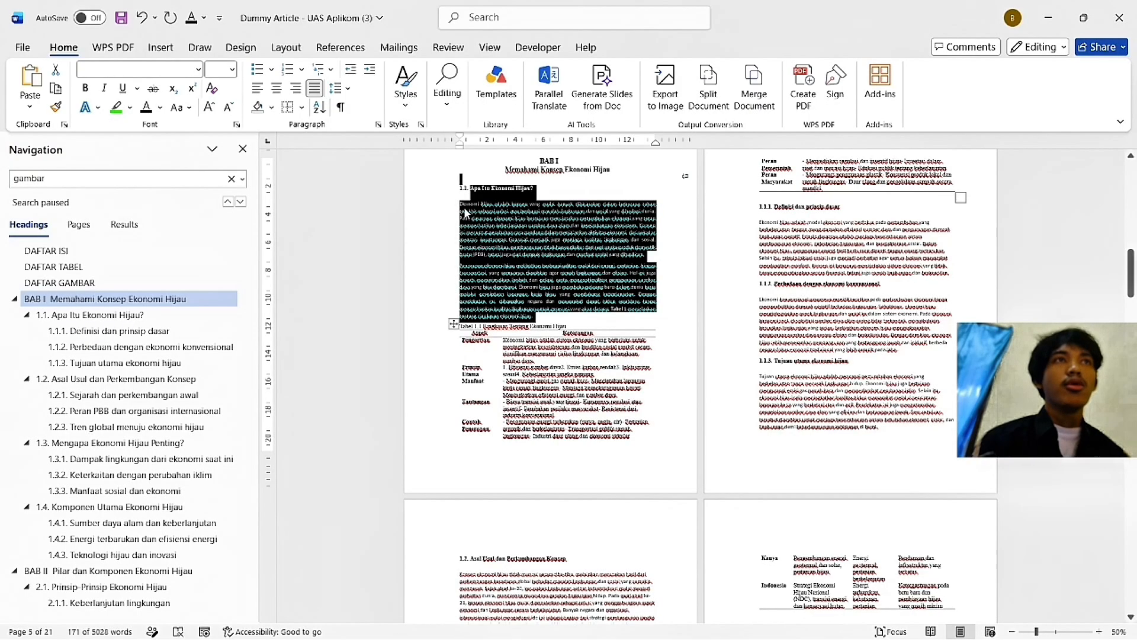
Step: Set the special indentation of the selected section 1.1 text to First line in the paragraph settings
{"action": "right_click", "coordinate": [496, 227]}
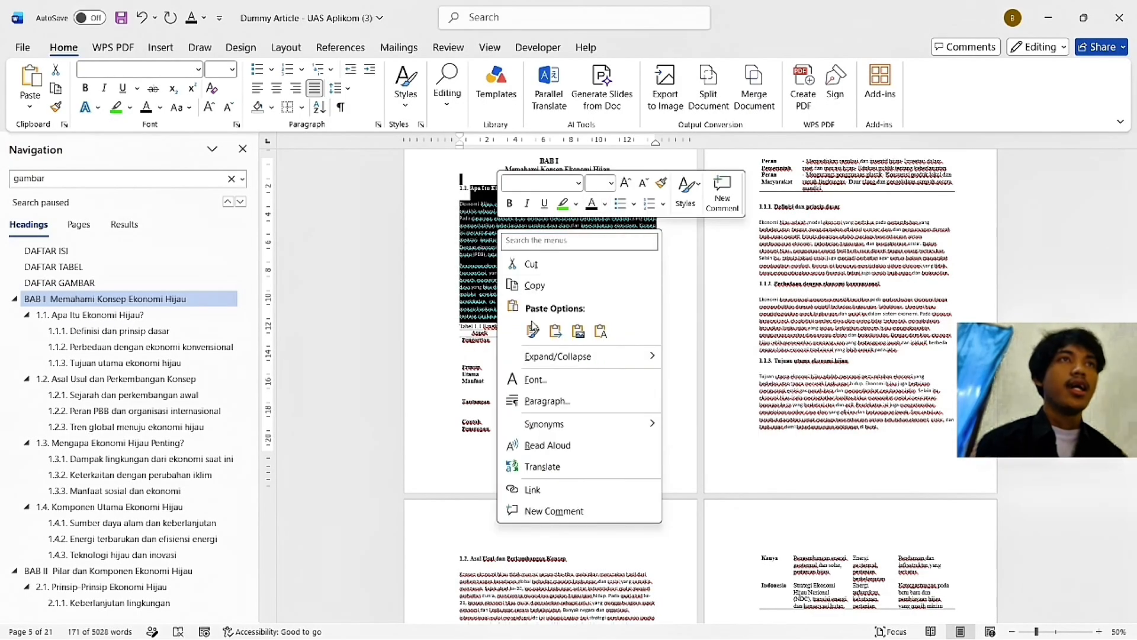
{"action": "left_click", "coordinate": [556, 402]}
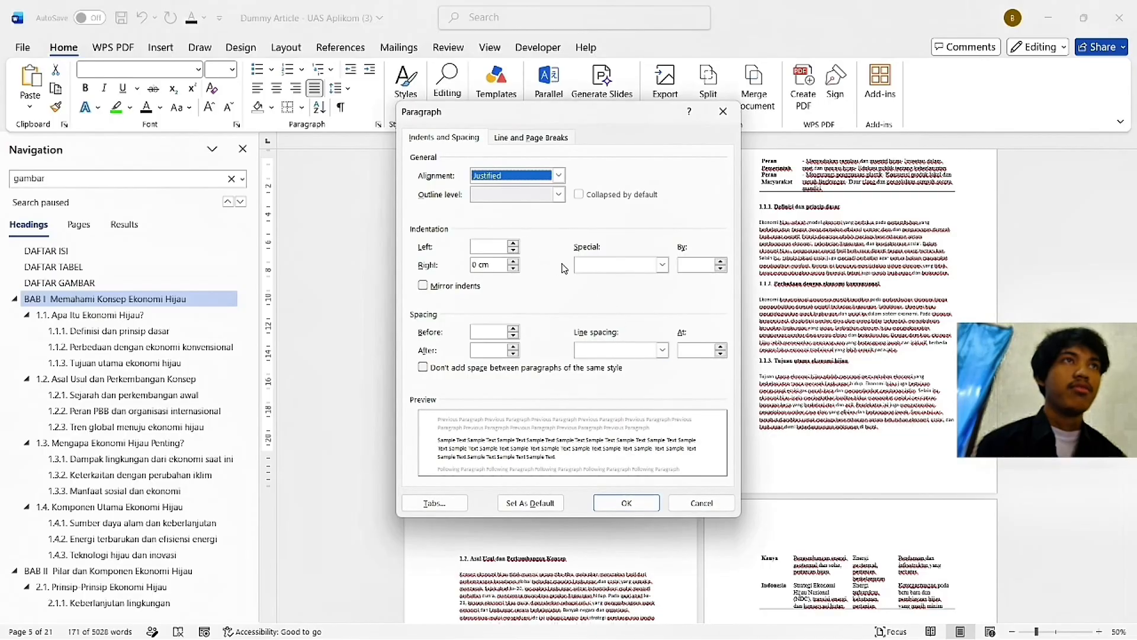
{"action": "left_click", "coordinate": [662, 264]}
{"action": "left_click", "coordinate": [641, 290]}
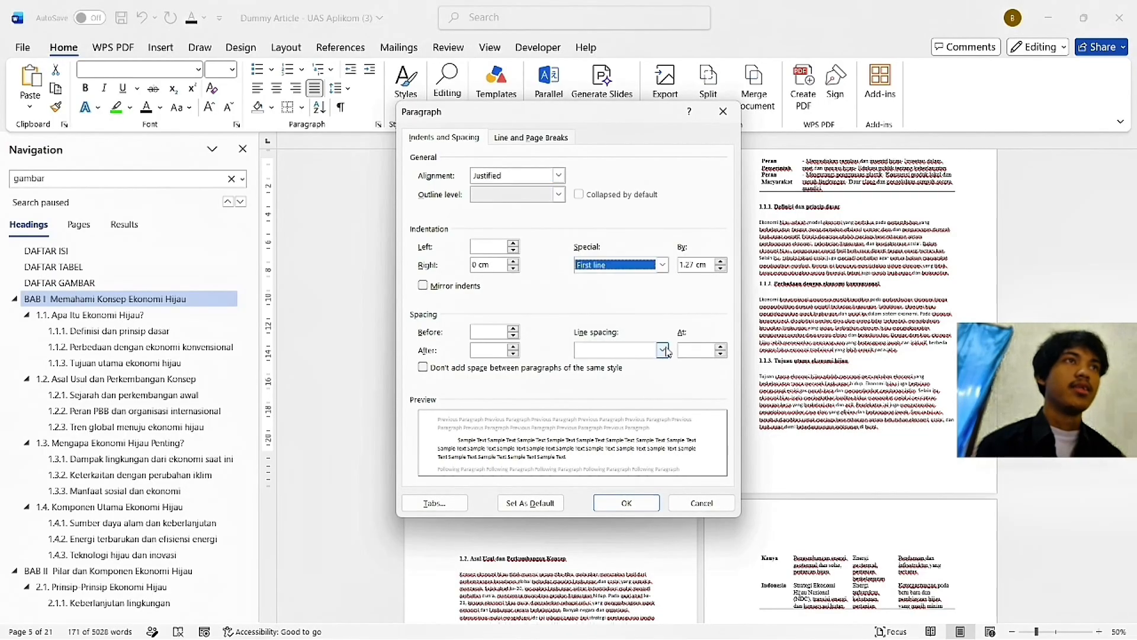
Step: Apply first-line indents to section 1.1's text and to the text from heading 1.1.1 through section 1.2's introduction, before Tabel 1.2
{"action": "left_click", "coordinate": [647, 502]}
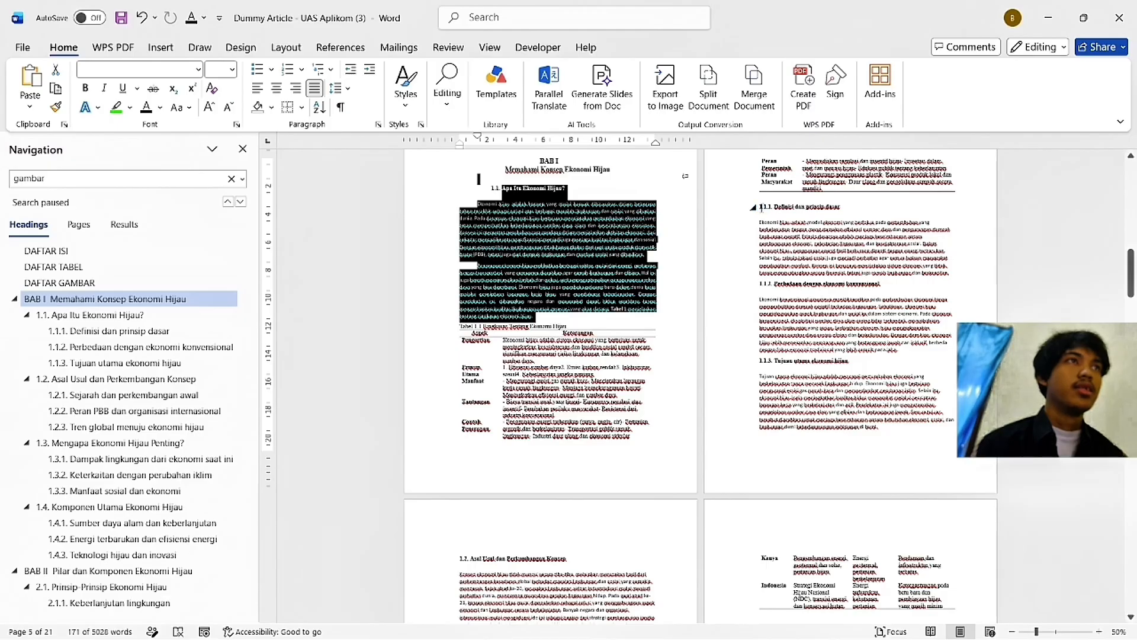
{"action": "left_click_drag", "start_coordinate": [759, 203], "coordinate": [650, 360]}
{"action": "right_click", "coordinate": [590, 316]}
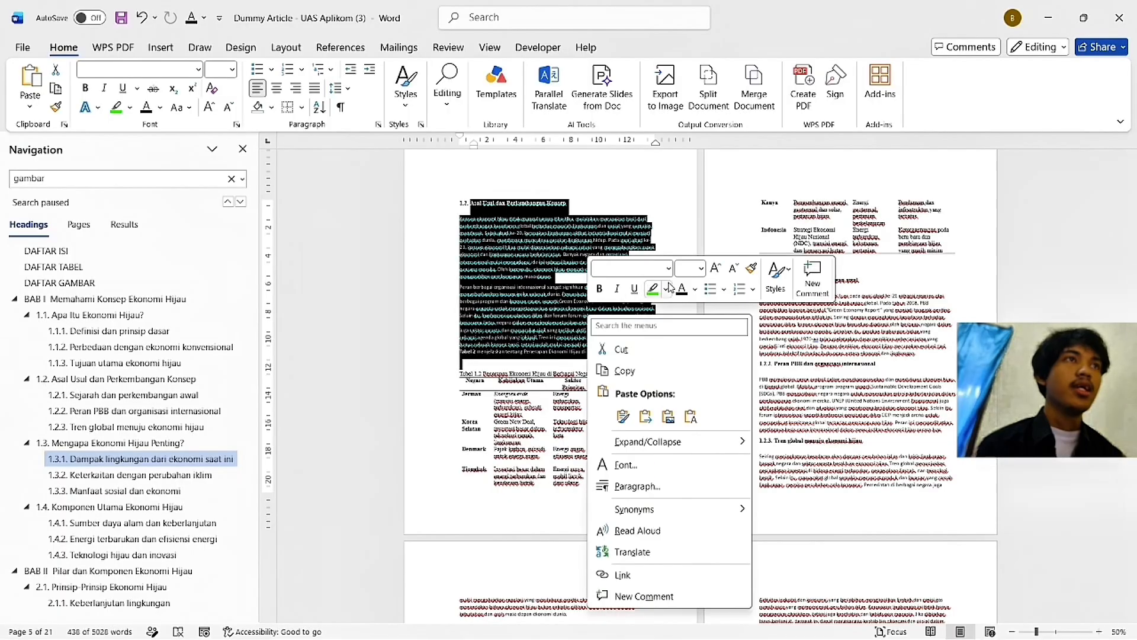
{"action": "left_click", "coordinate": [691, 487]}
{"action": "left_click", "coordinate": [622, 265]}
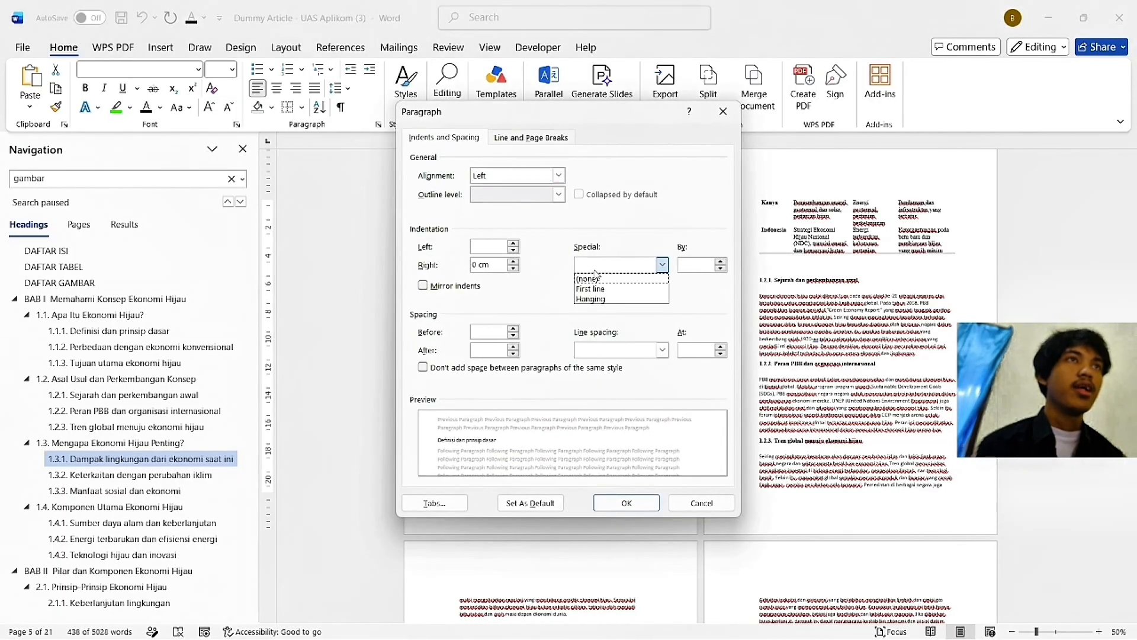
{"action": "left_click", "coordinate": [616, 290]}
{"action": "left_click", "coordinate": [627, 502]}
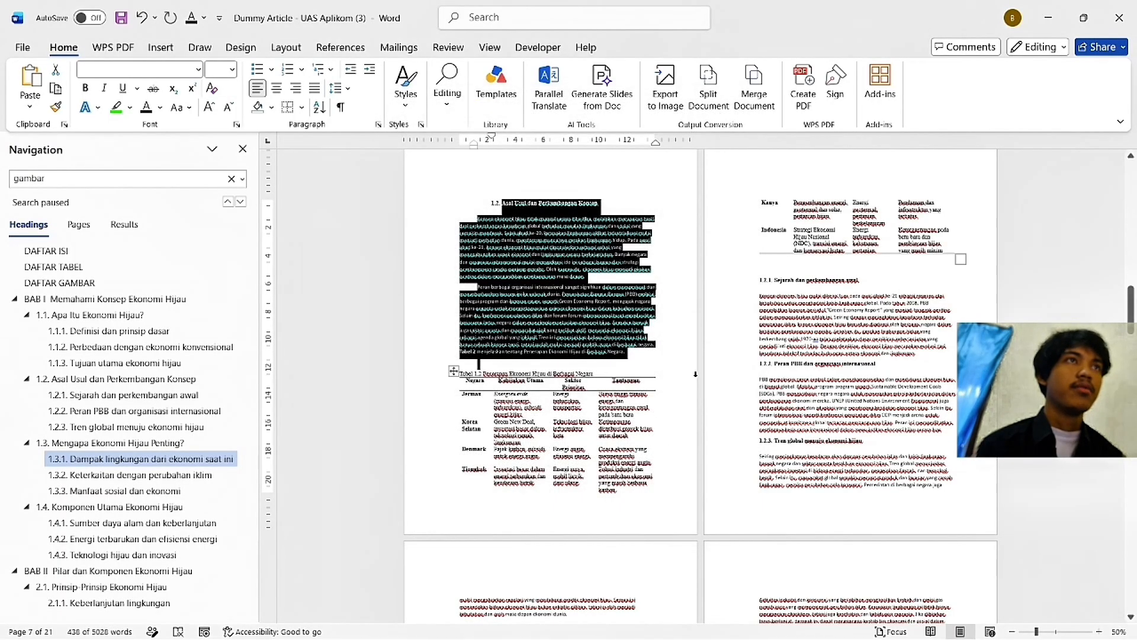
Step: Justify the selected text from 1.1.1 through section 1.2's introduction and set its line spacing to 2.0
{"action": "scroll", "coordinate": [695, 374], "scroll_direction": "down", "scroll_amount": 1}
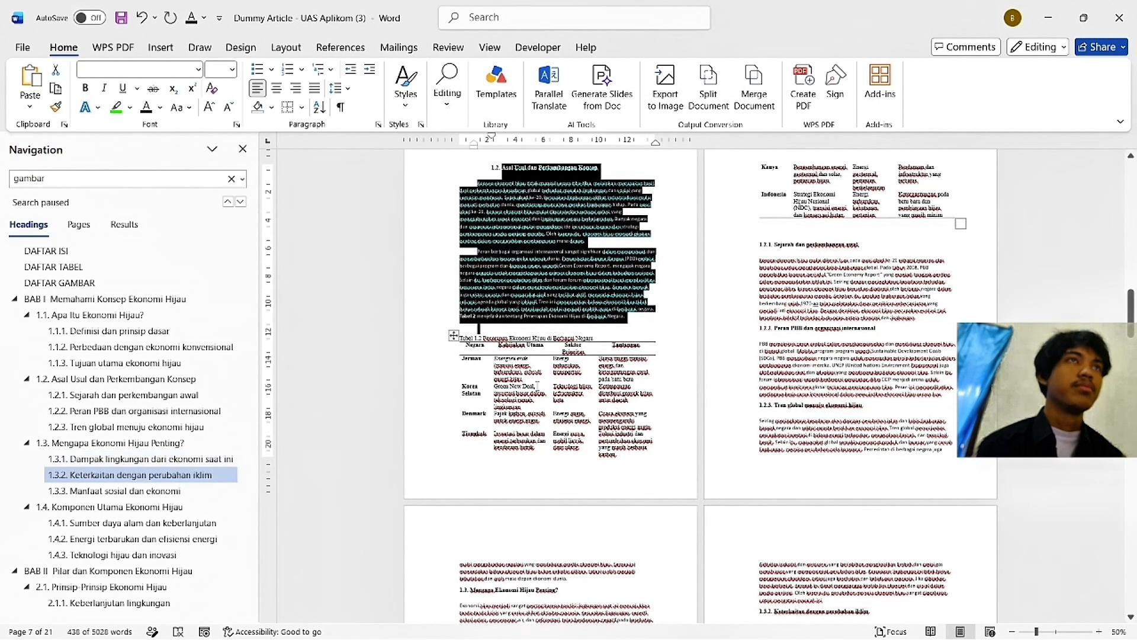
{"action": "left_click", "coordinate": [314, 89]}
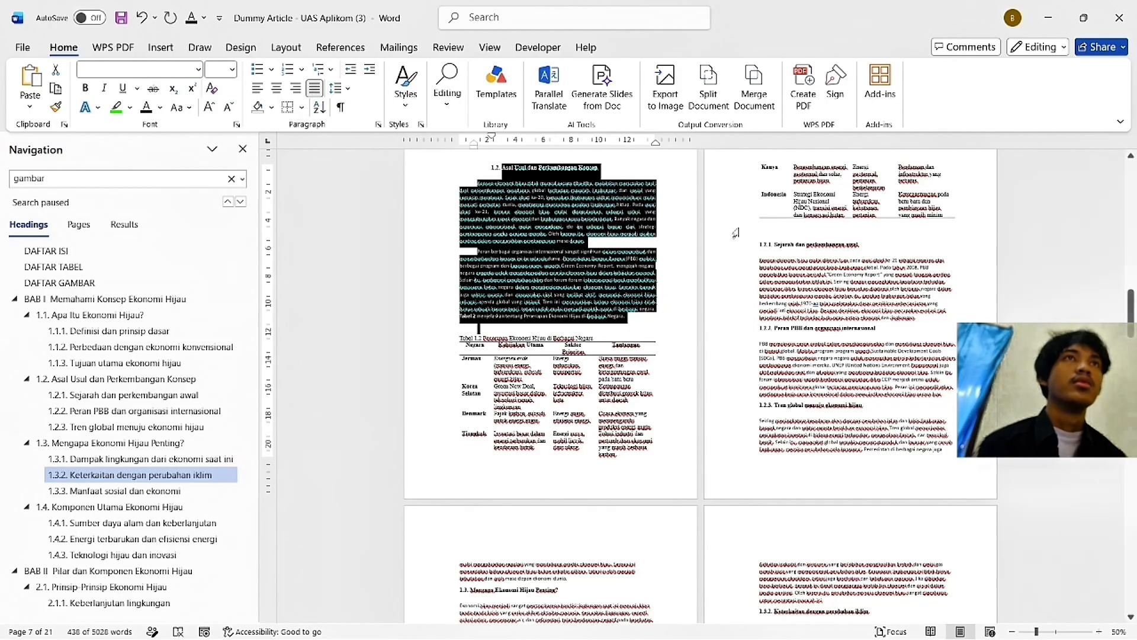
{"action": "left_click", "coordinate": [340, 88]}
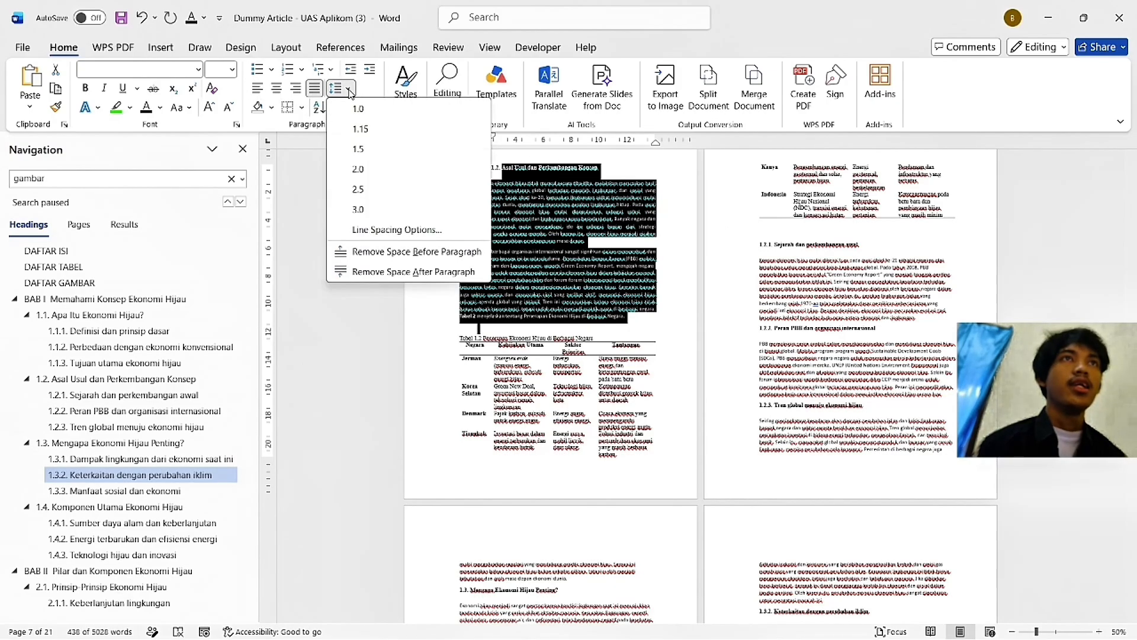
{"action": "left_click", "coordinate": [373, 190]}
Step: Set the line spacing of section 1.1's heading and introductory paragraphs, above Tabel 1.1, to 2.0
{"action": "scroll", "coordinate": [681, 350], "scroll_direction": "up", "scroll_amount": 4}
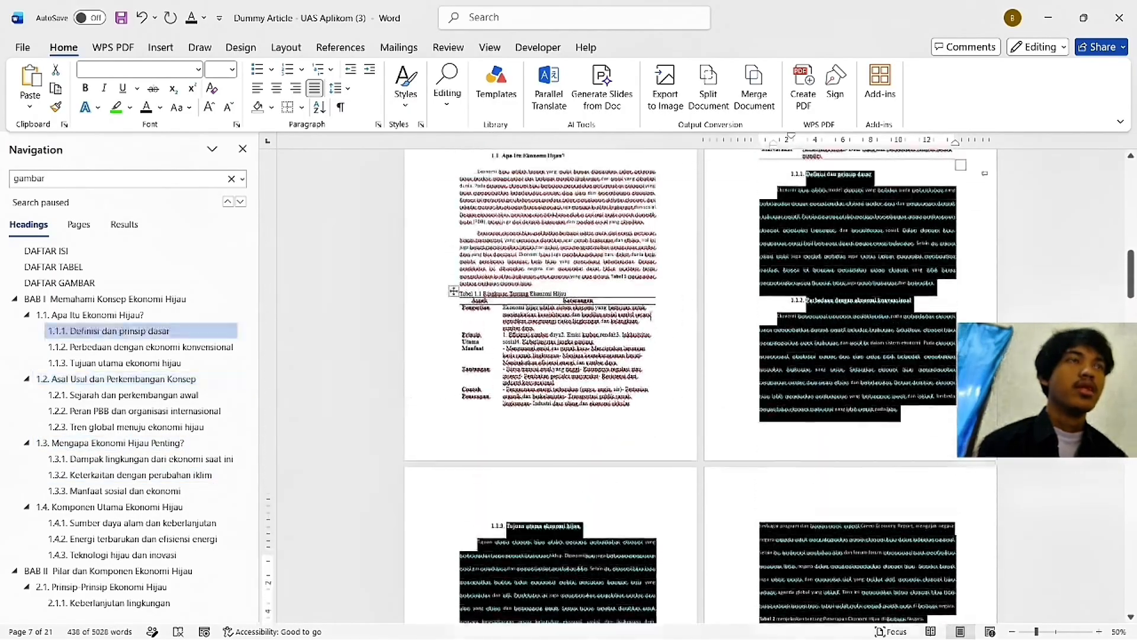
{"action": "left_click_drag", "start_coordinate": [453, 392], "coordinate": [418, 270]}
{"action": "left_click", "coordinate": [337, 87]}
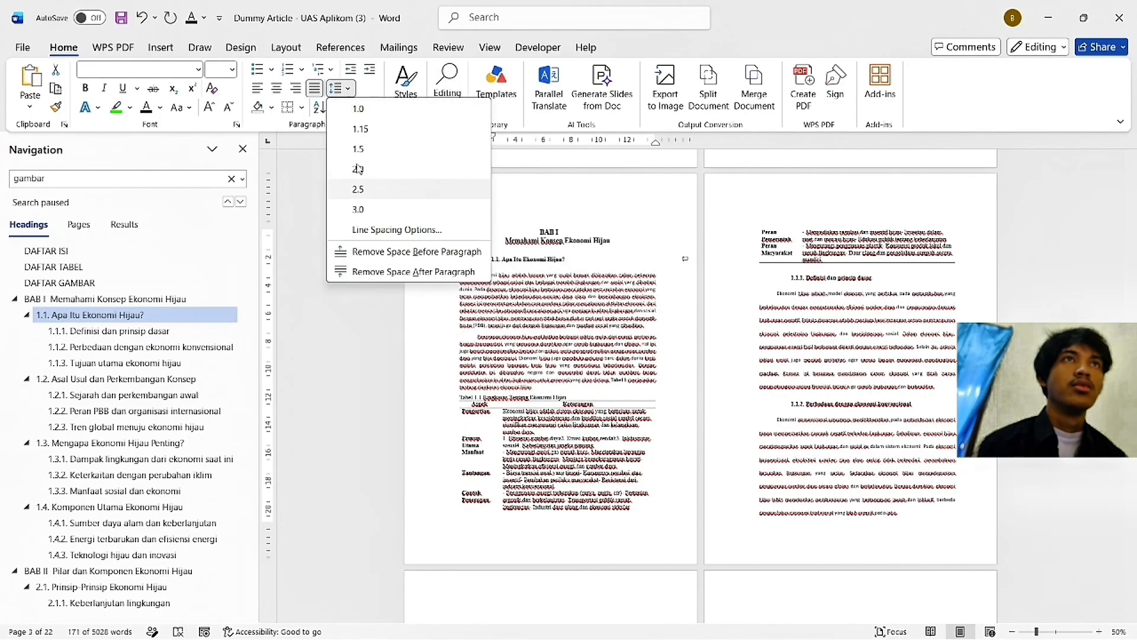
{"action": "left_click", "coordinate": [354, 172]}
Step: Justify the text from heading 1.2.1 through section 1.3's introduction and set its line spacing to 2.0
{"action": "scroll", "coordinate": [688, 281], "scroll_direction": "down", "scroll_amount": 10}
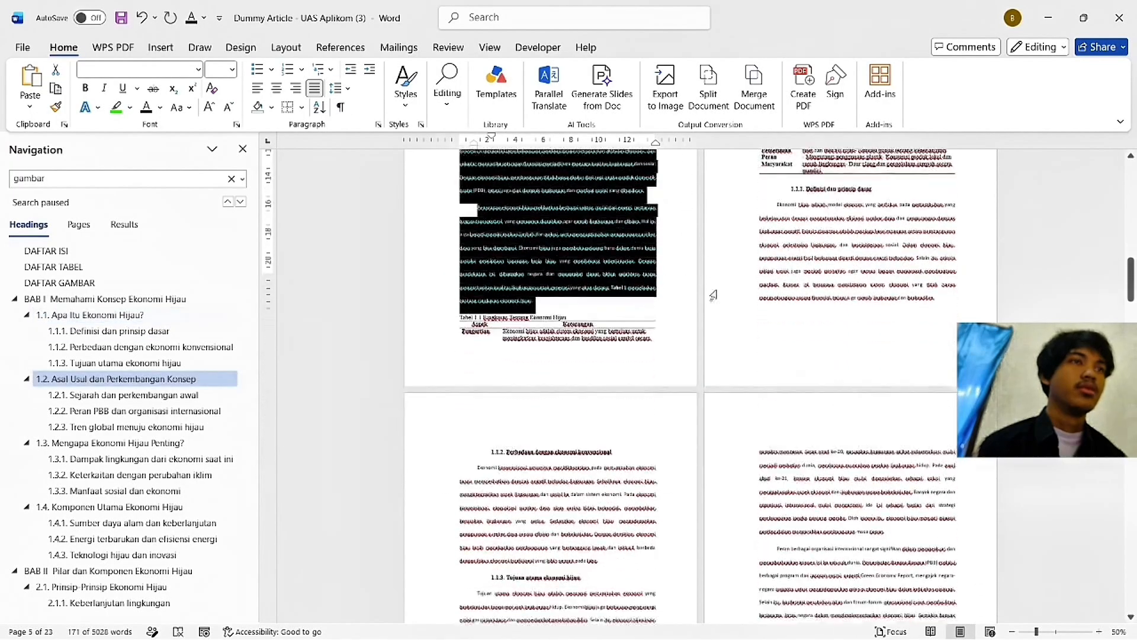
{"action": "scroll", "coordinate": [718, 323], "scroll_direction": "down", "scroll_amount": 5}
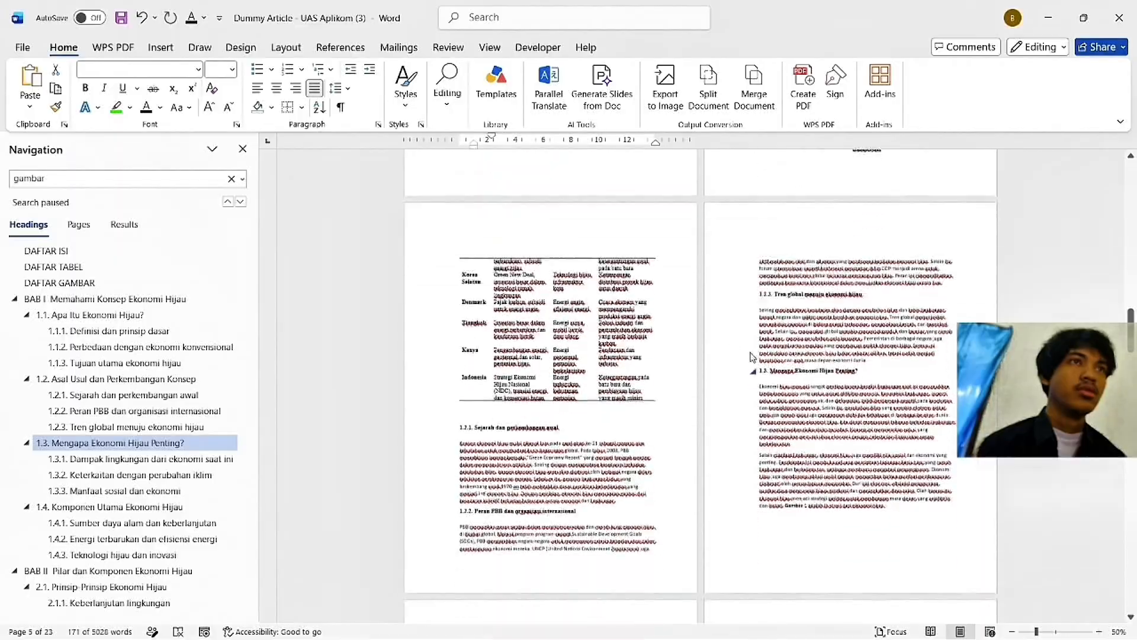
{"action": "left_click_drag", "start_coordinate": [480, 417], "coordinate": [928, 405]}
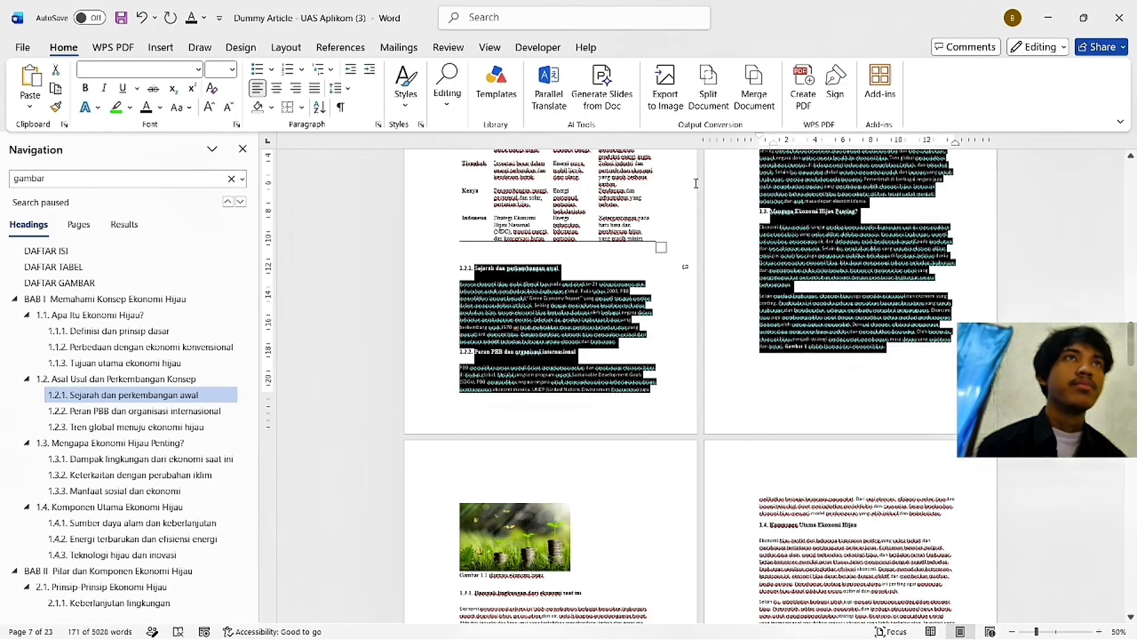
{"action": "left_click", "coordinate": [314, 89]}
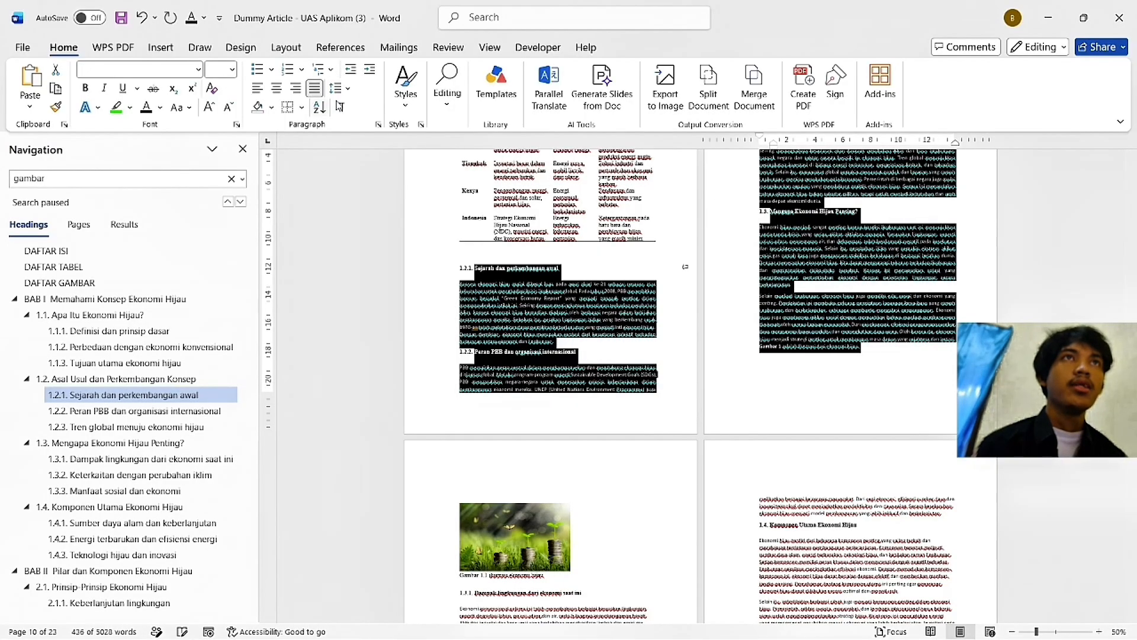
{"action": "left_click", "coordinate": [337, 88]}
{"action": "left_click", "coordinate": [356, 169]}
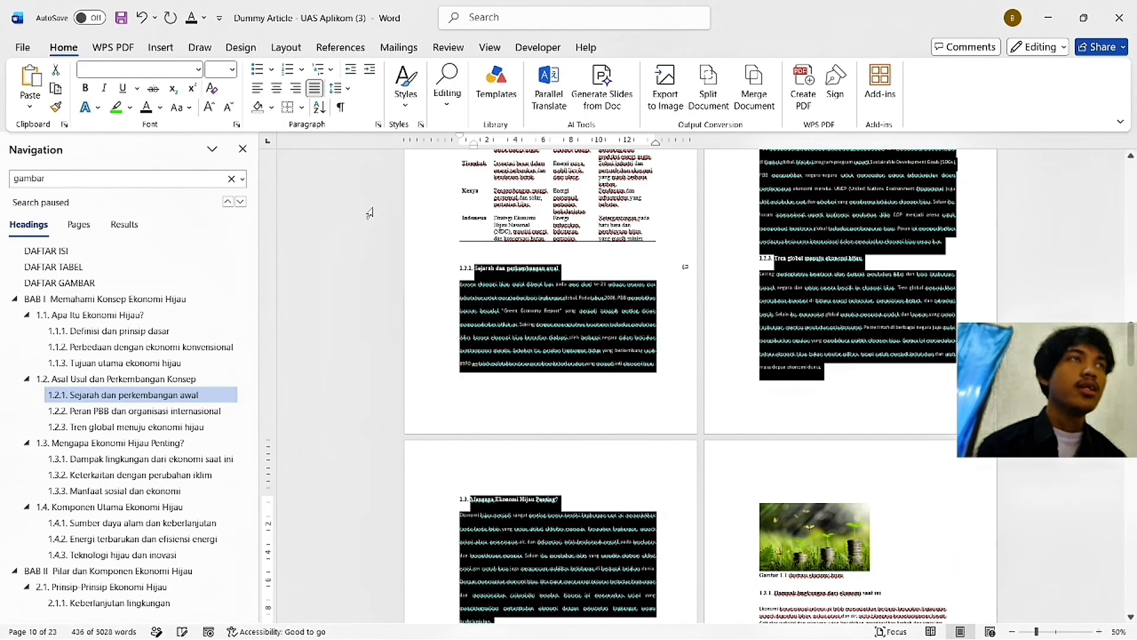
Step: Give the selected text from 1.2.1 through section 1.3's introduction a 1.27 cm first-line indent, keeping 2.0 line spacing
{"action": "right_click", "coordinate": [833, 233]}
{"action": "left_click", "coordinate": [883, 401]}
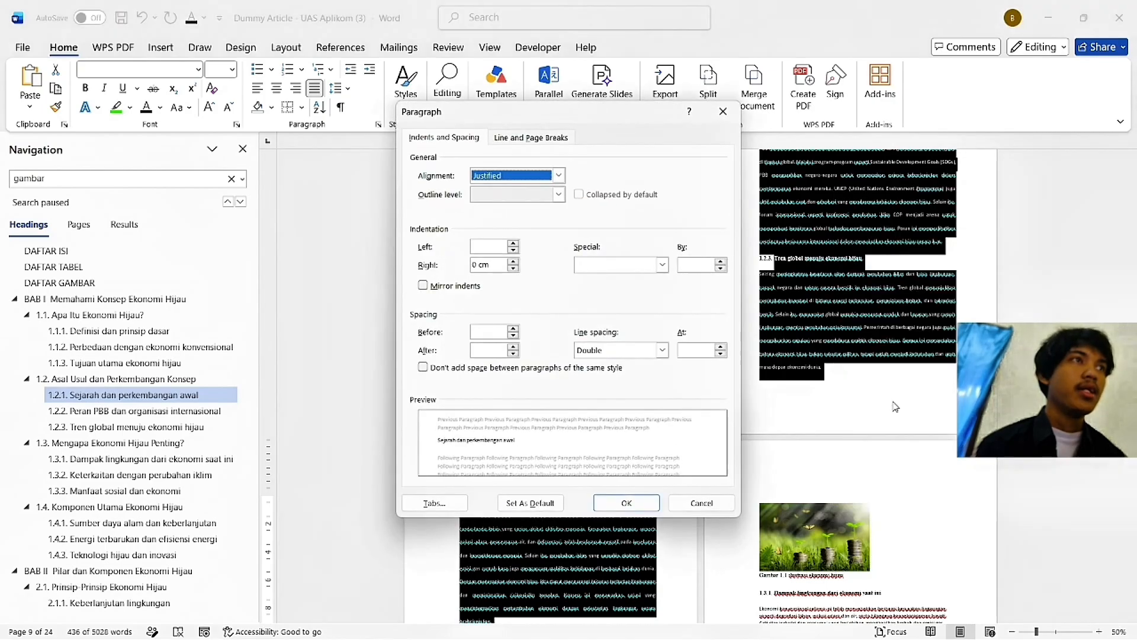
{"action": "left_click", "coordinate": [635, 267]}
{"action": "left_click", "coordinate": [629, 287]}
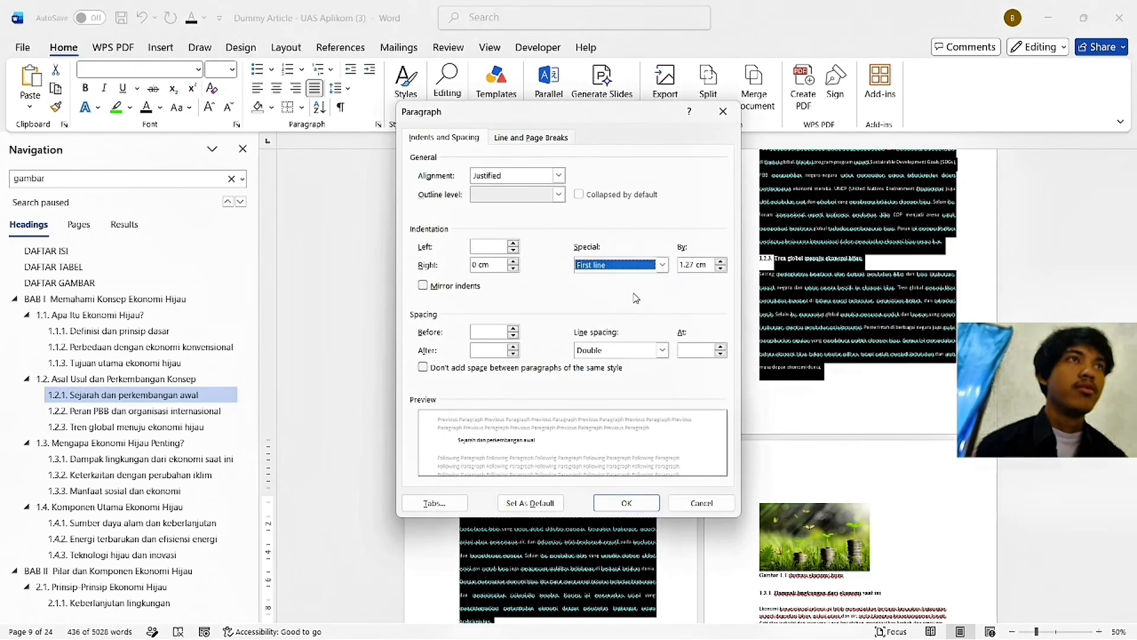
{"action": "left_click", "coordinate": [628, 503]}
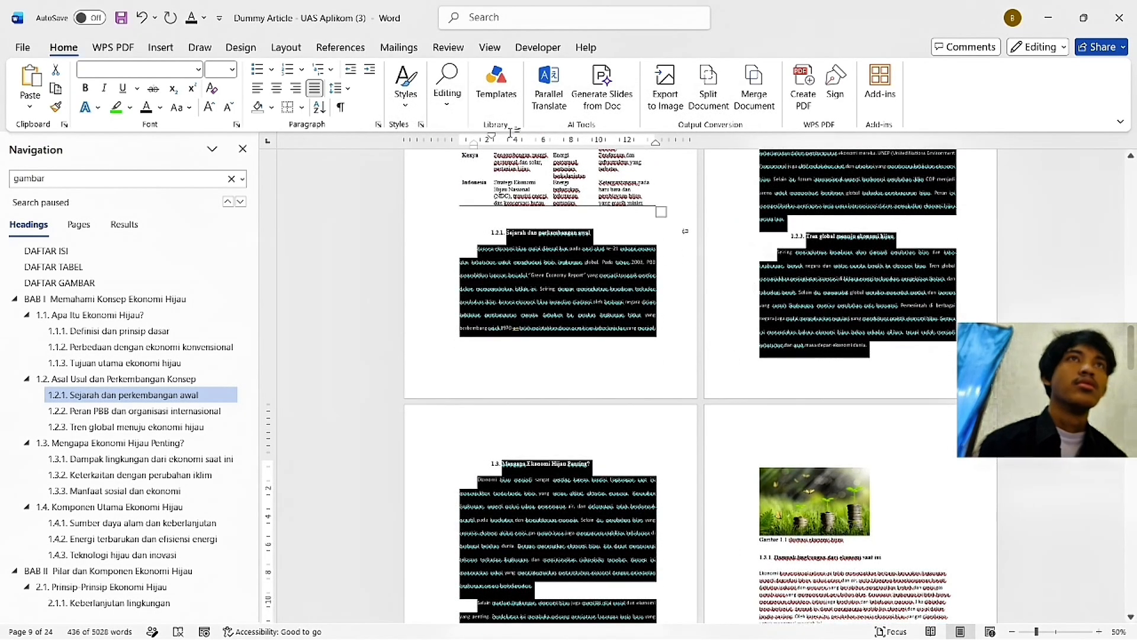
{"action": "left_click", "coordinate": [339, 88]}
{"action": "left_click", "coordinate": [361, 168]}
Step: Apply a 1.27 cm first-line indent to the text from heading 1.3.1 through section 1.4's introduction, above the building picture
{"action": "scroll", "coordinate": [705, 344], "scroll_direction": "down", "scroll_amount": 3}
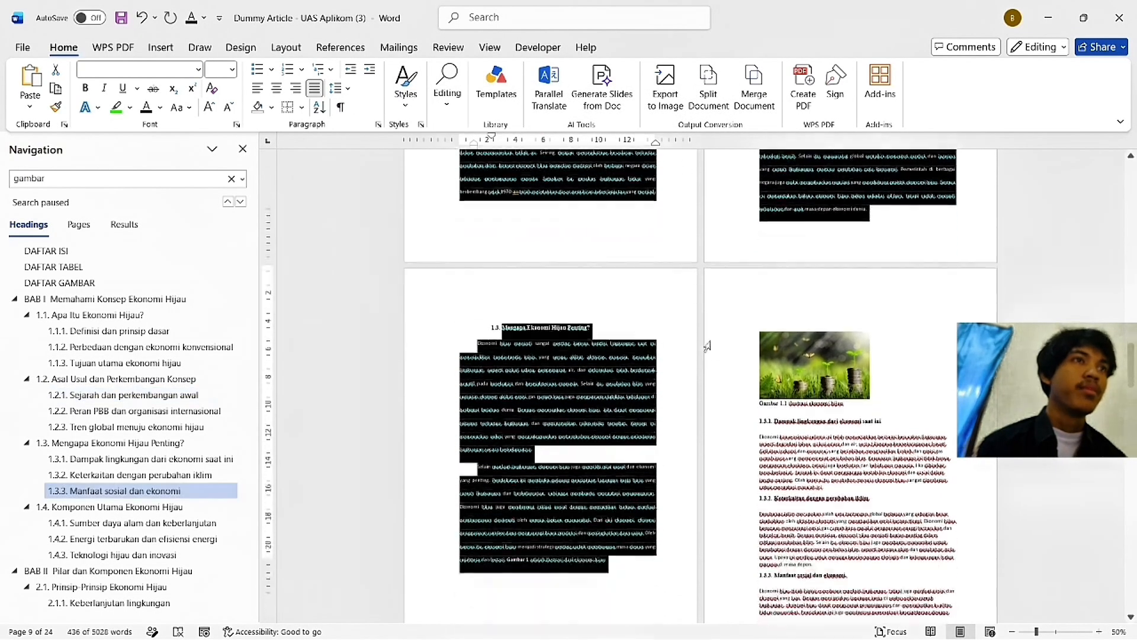
{"action": "scroll", "coordinate": [707, 346], "scroll_direction": "down", "scroll_amount": 3}
{"action": "left_click", "coordinate": [752, 273]}
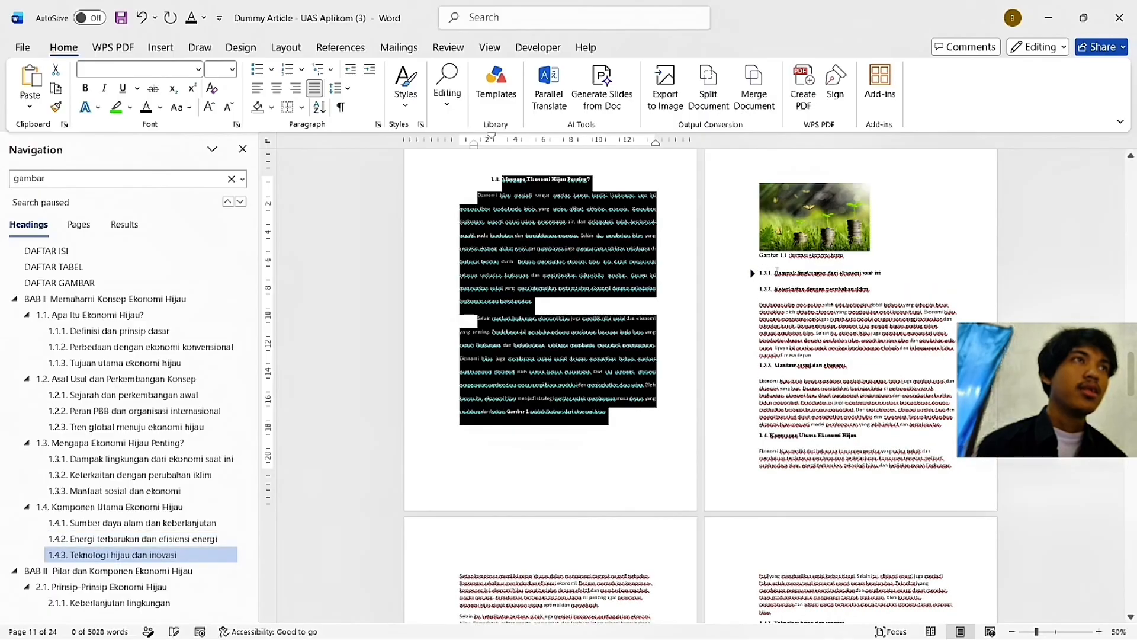
{"action": "left_click", "coordinate": [753, 274]}
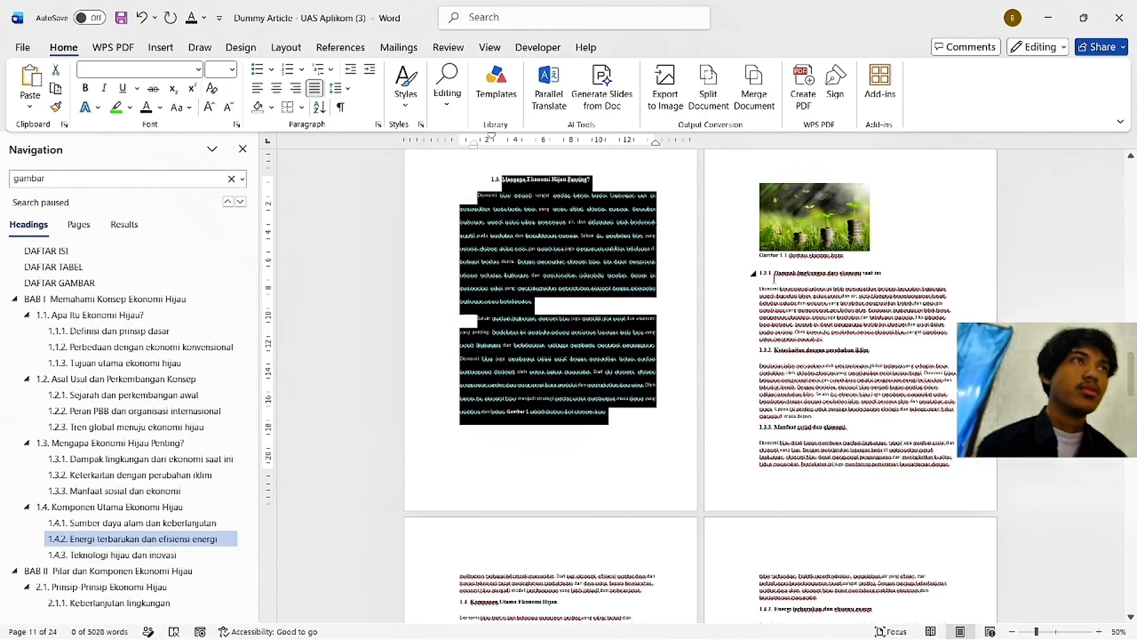
{"action": "scroll", "coordinate": [774, 278], "scroll_direction": "down", "scroll_amount": 7}
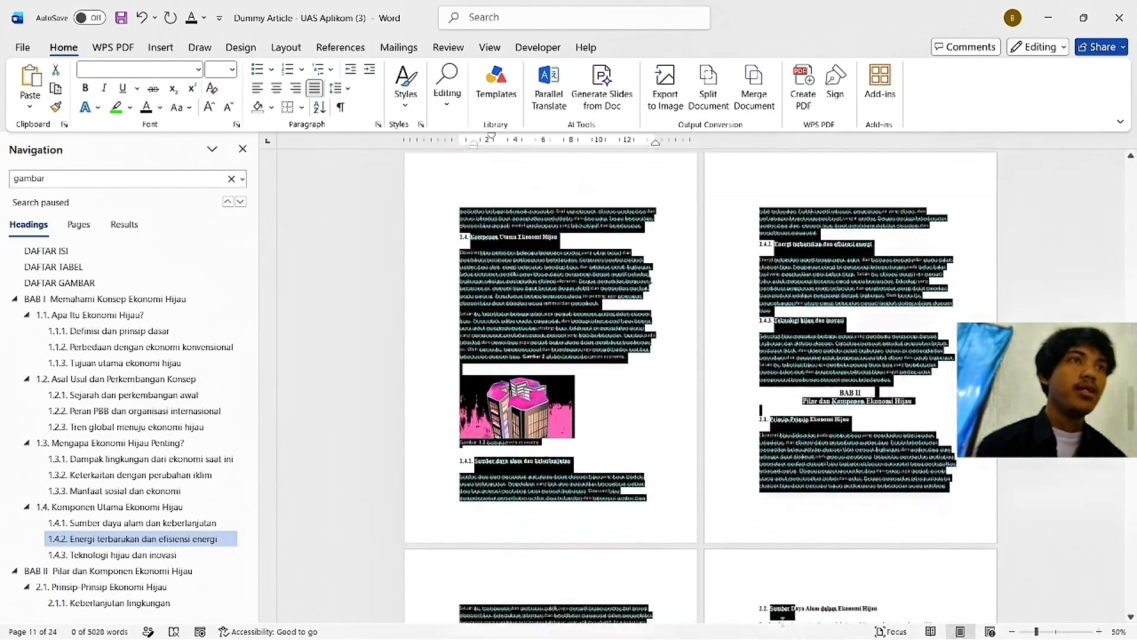
{"action": "left_click_drag", "start_coordinate": [782, 620], "coordinate": [639, 350]}
{"action": "right_click", "coordinate": [602, 294]}
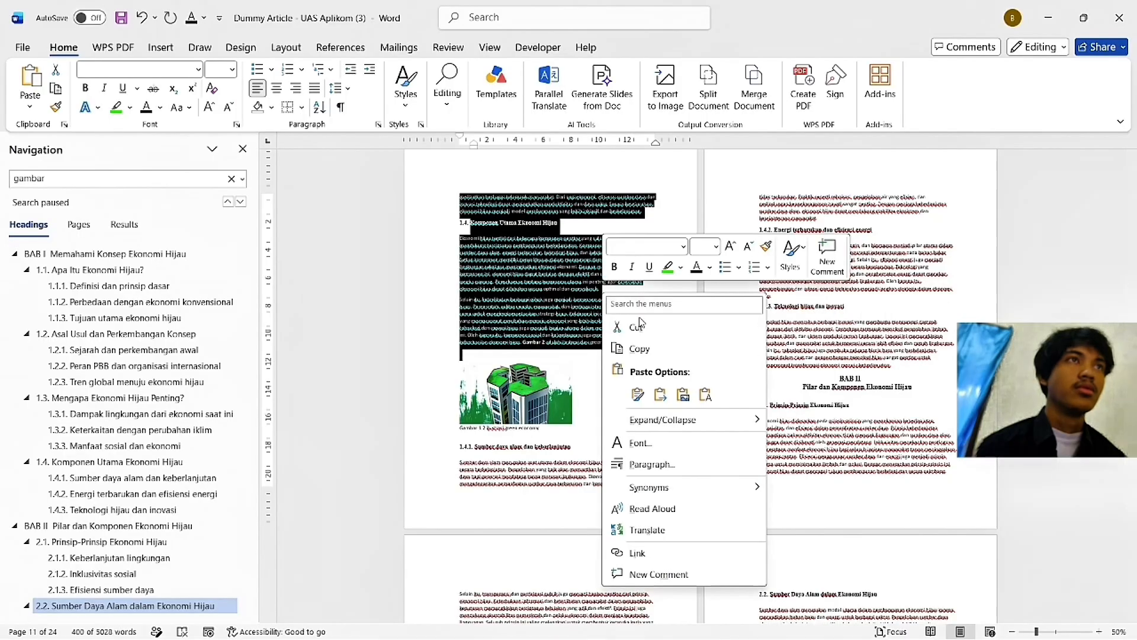
{"action": "left_click", "coordinate": [676, 465]}
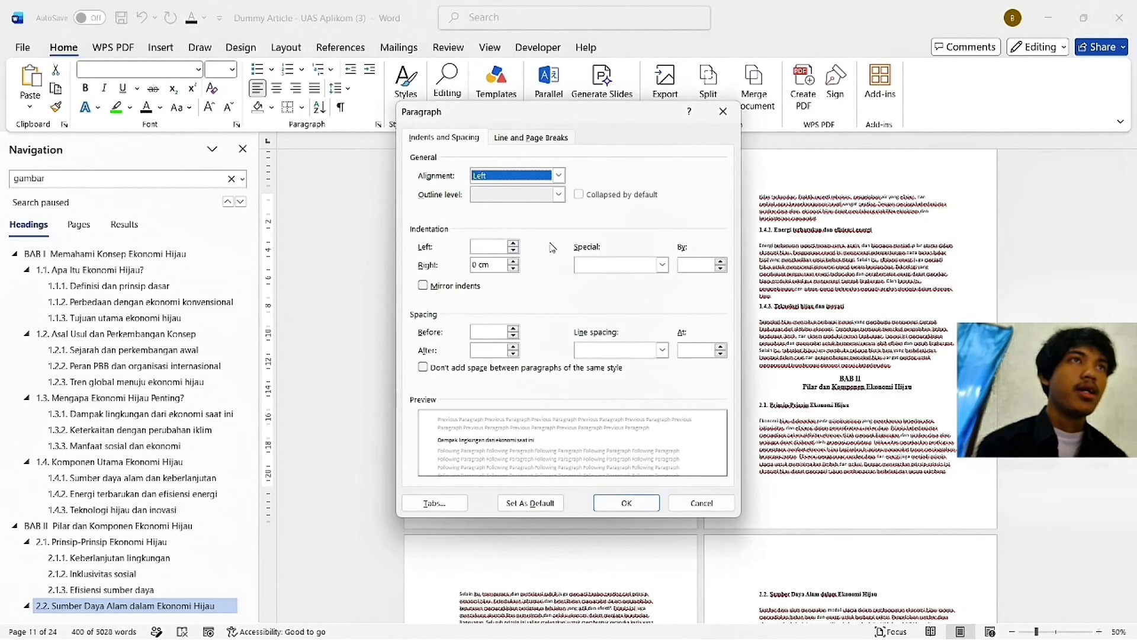
{"action": "left_click", "coordinate": [662, 265]}
{"action": "left_click", "coordinate": [634, 280]}
{"action": "left_click", "coordinate": [635, 267]}
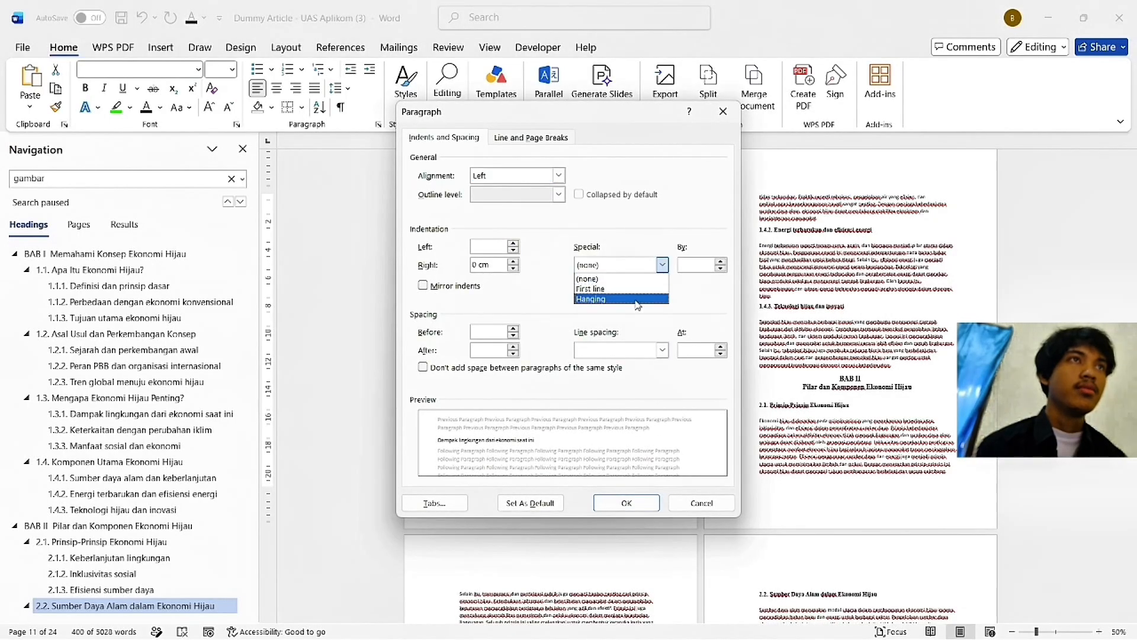
{"action": "left_click", "coordinate": [634, 289]}
{"action": "left_click", "coordinate": [638, 504]}
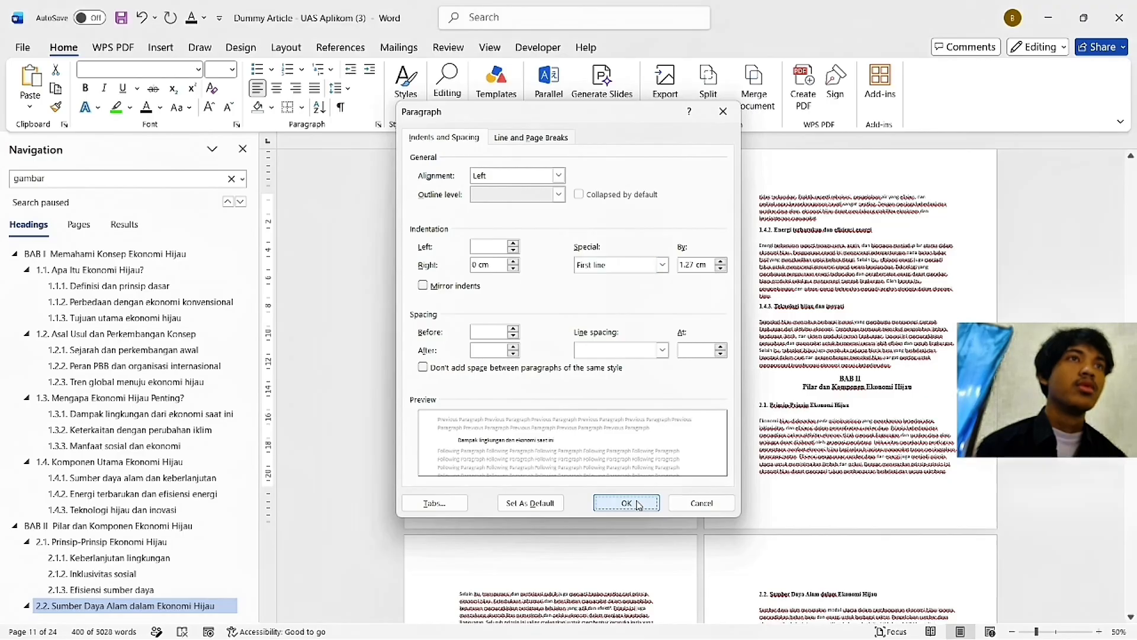
Step: Justify the selected text from 1.3.1 through section 1.4's introduction and set its line spacing to 2.0
{"action": "left_click", "coordinate": [313, 89]}
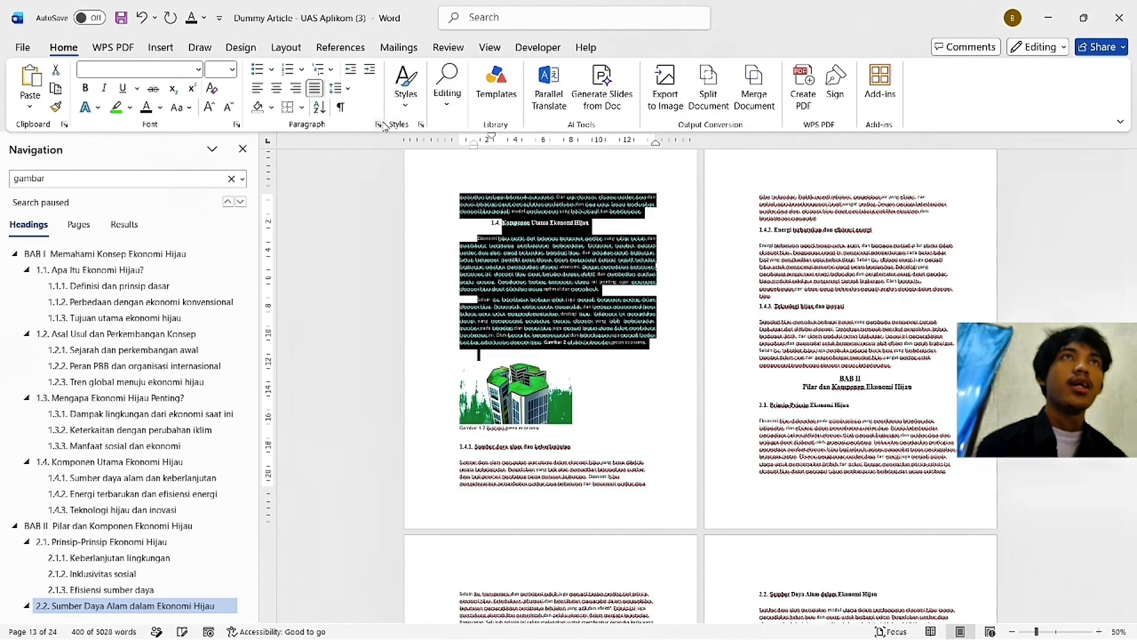
{"action": "left_click", "coordinate": [344, 90]}
{"action": "left_click", "coordinate": [415, 171]}
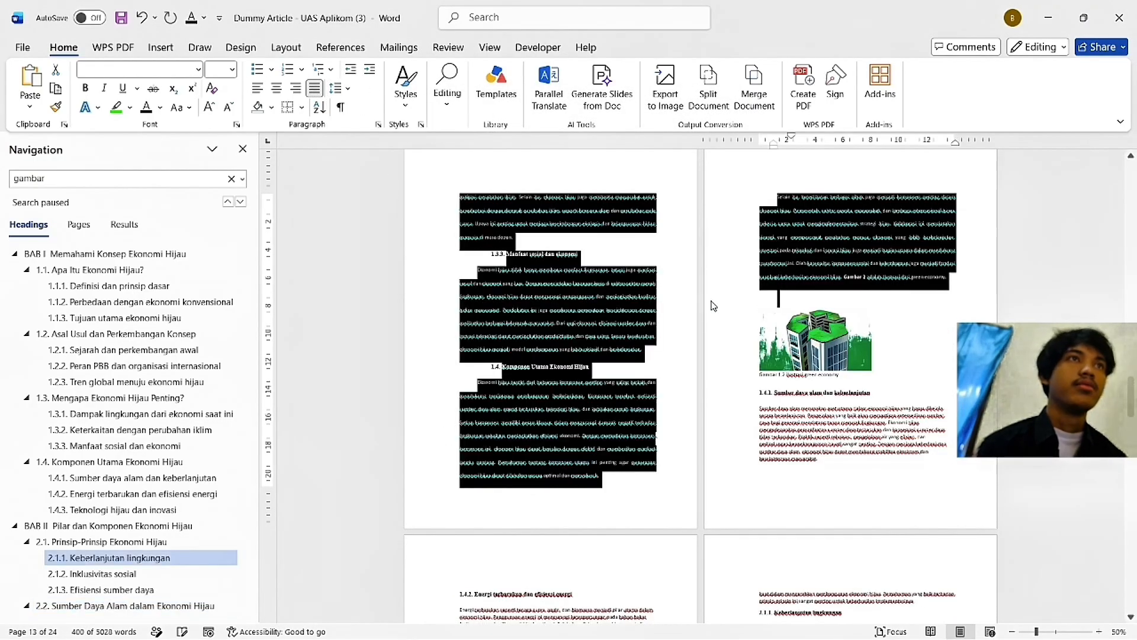
Step: Apply a first-line indent to all text from heading 1.4.1 through the end of the document
{"action": "scroll", "coordinate": [740, 308], "scroll_direction": "down", "scroll_amount": 2}
{"action": "scroll", "coordinate": [773, 314], "scroll_direction": "down", "scroll_amount": 1}
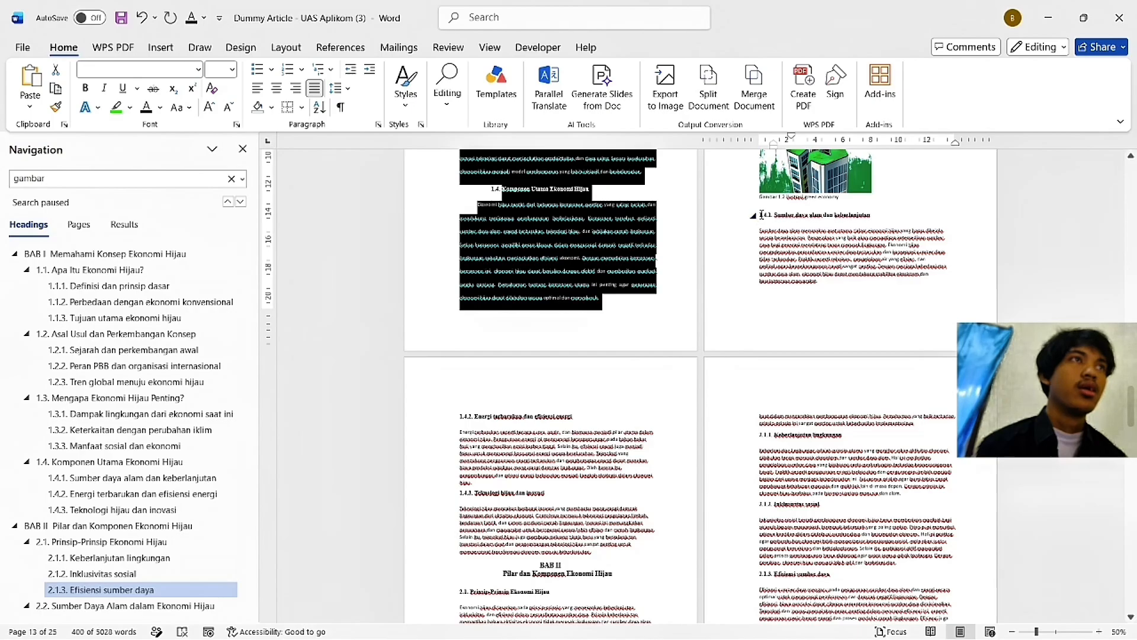
{"action": "left_click", "coordinate": [761, 214]}
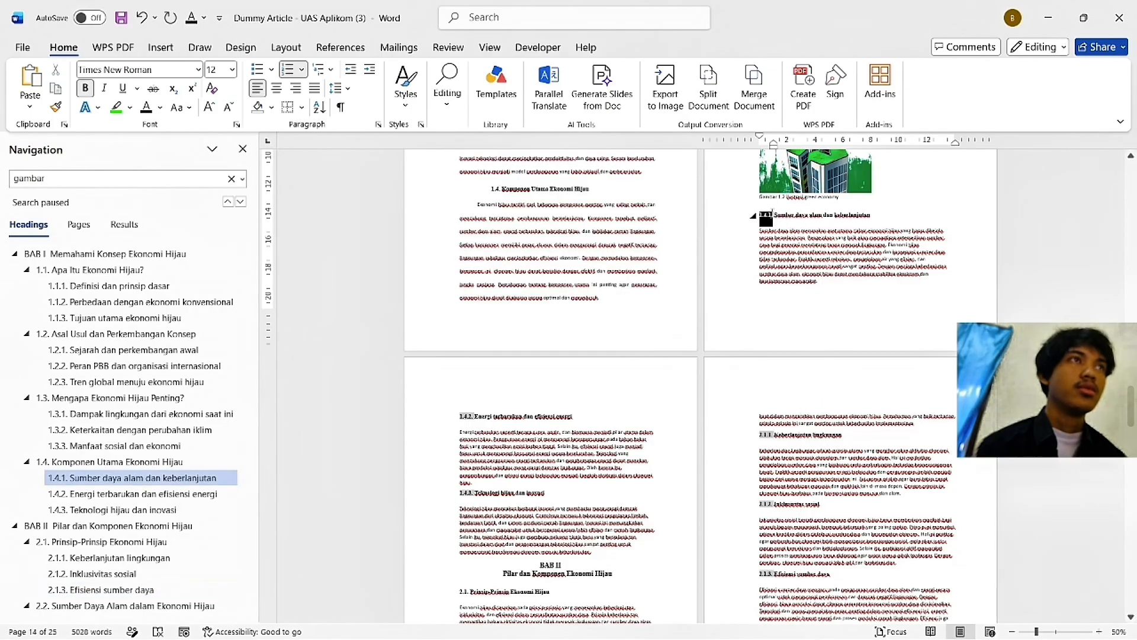
{"action": "left_click", "coordinate": [775, 213]}
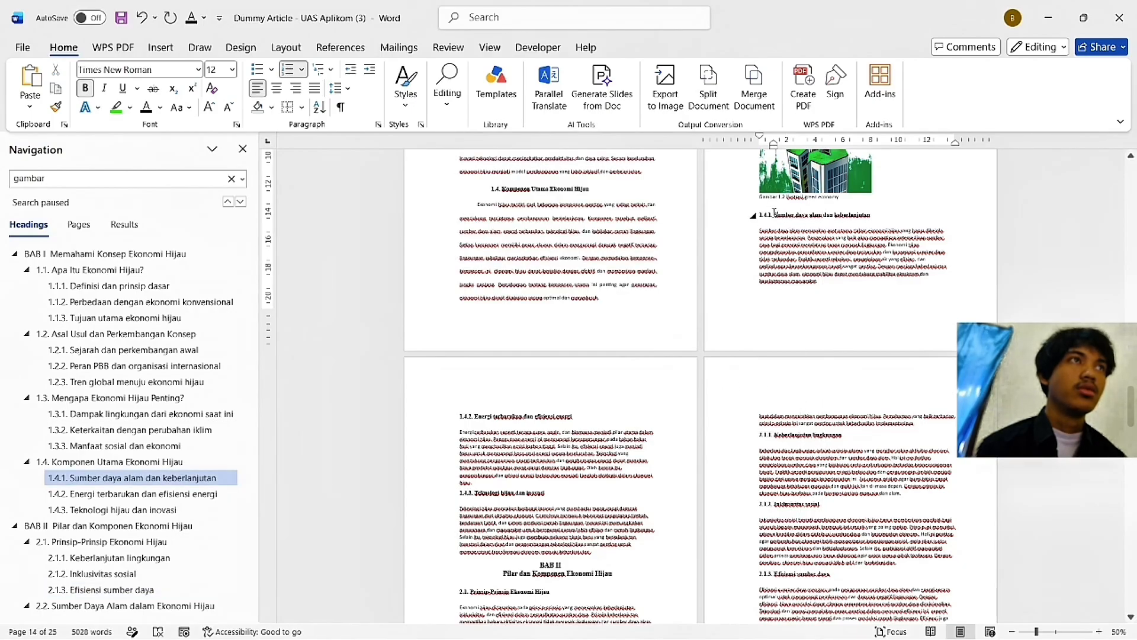
{"action": "left_click_drag", "start_coordinate": [774, 215], "coordinate": [831, 487]}
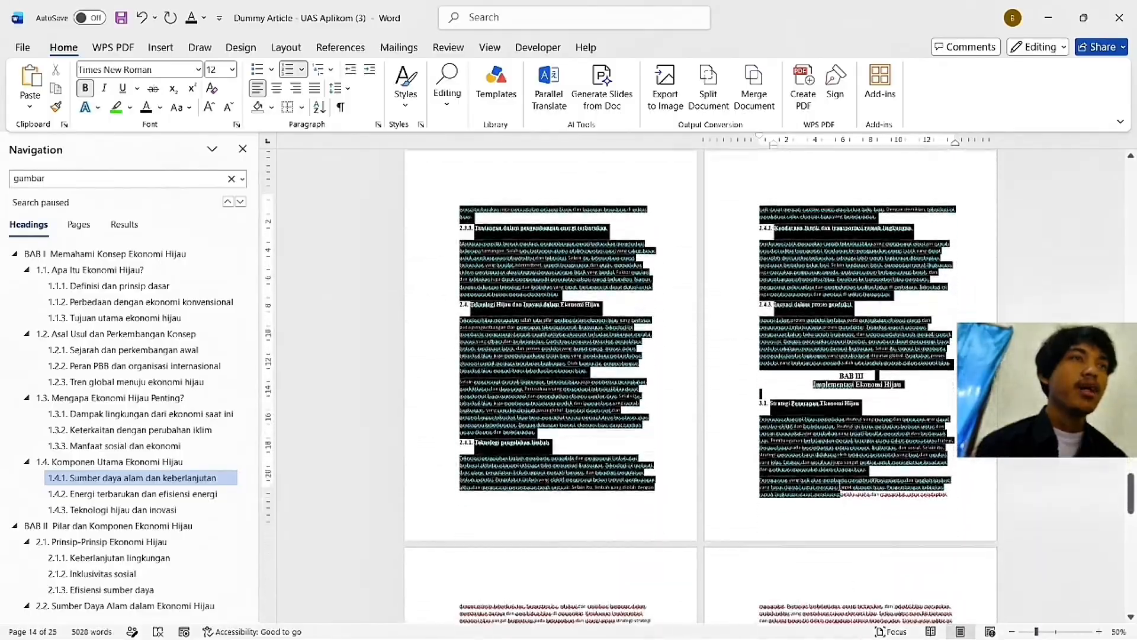
{"action": "scroll", "coordinate": [831, 485], "scroll_direction": "down", "scroll_amount": 3}
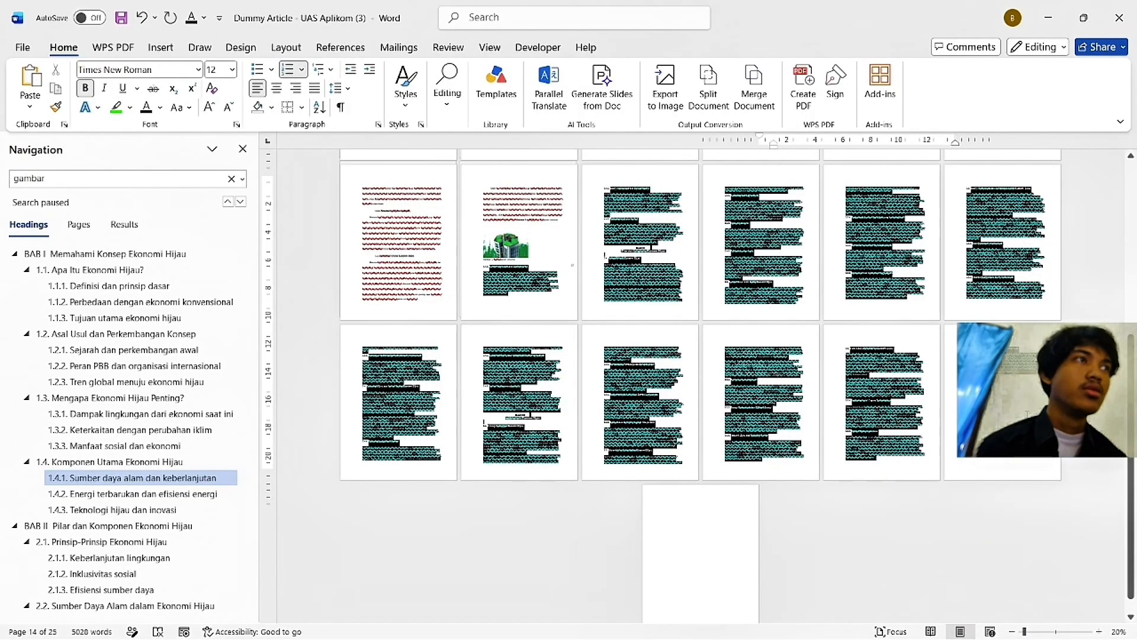
{"action": "left_click_drag", "start_coordinate": [1027, 414], "coordinate": [1027, 414]}
{"action": "scroll", "coordinate": [758, 381], "scroll_direction": "down", "scroll_amount": 2}
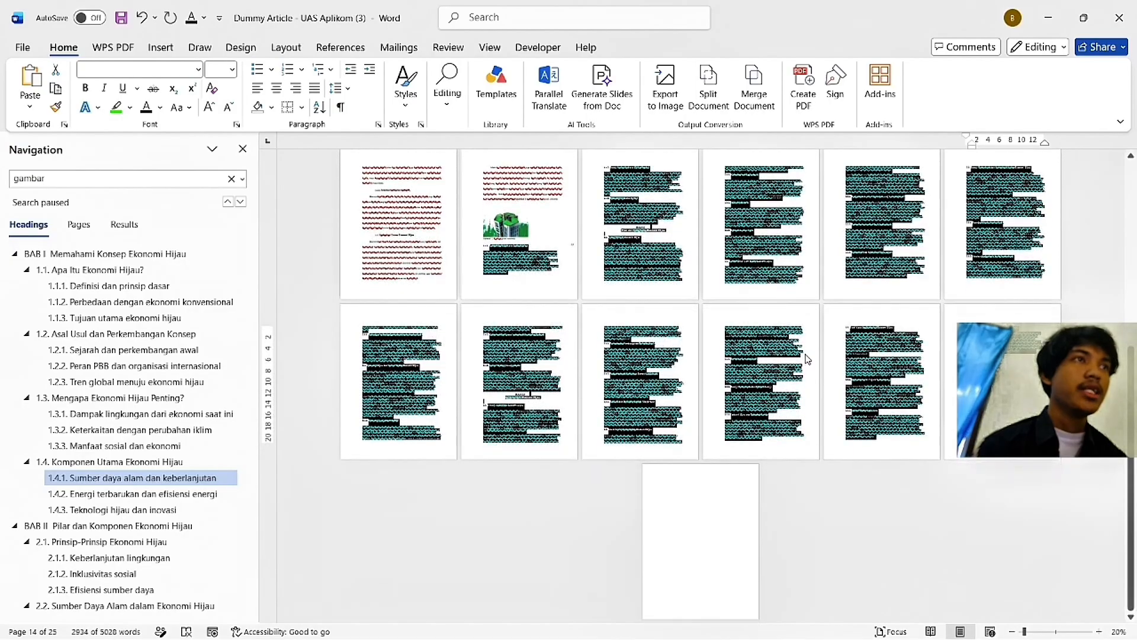
{"action": "right_click", "coordinate": [755, 379]}
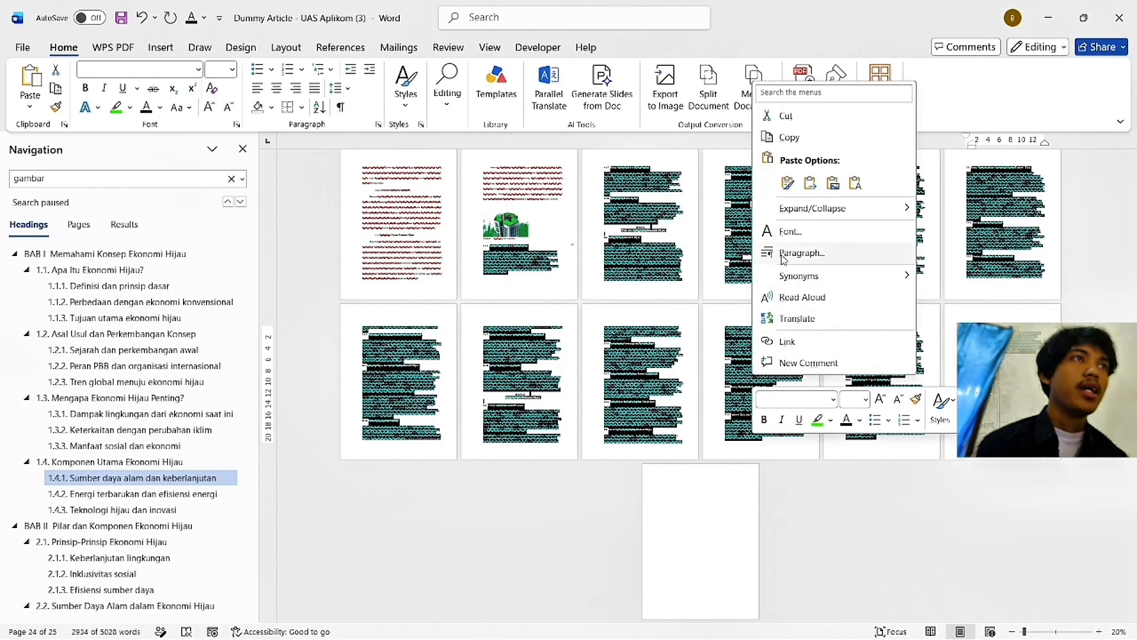
{"action": "left_click", "coordinate": [795, 254]}
{"action": "left_click", "coordinate": [589, 265]}
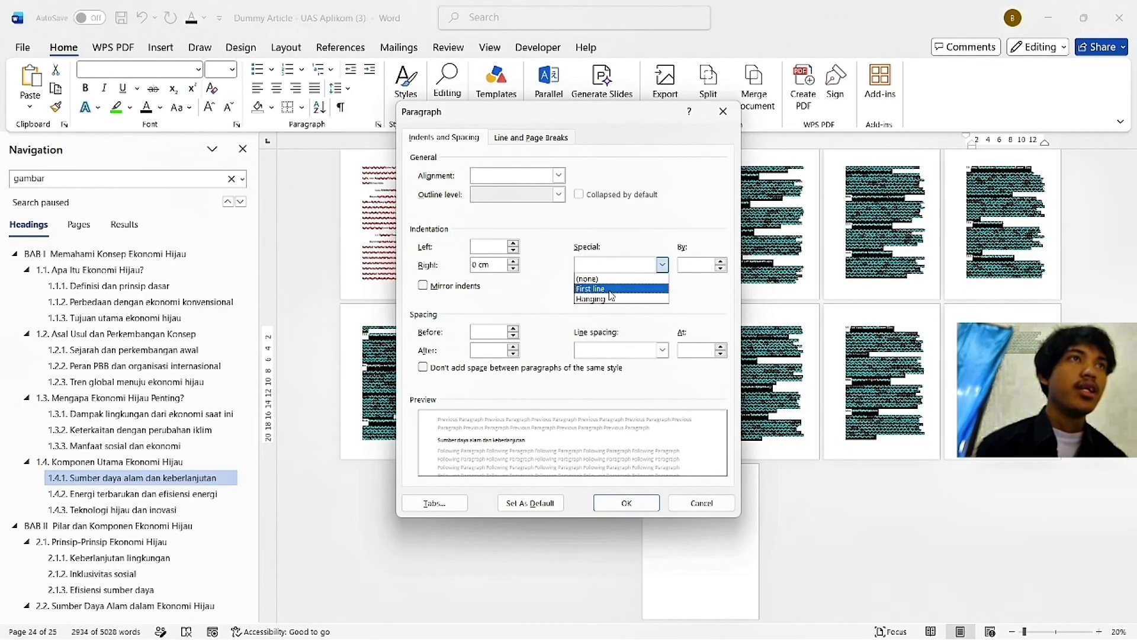
{"action": "left_click", "coordinate": [603, 284]}
{"action": "left_click", "coordinate": [627, 503]}
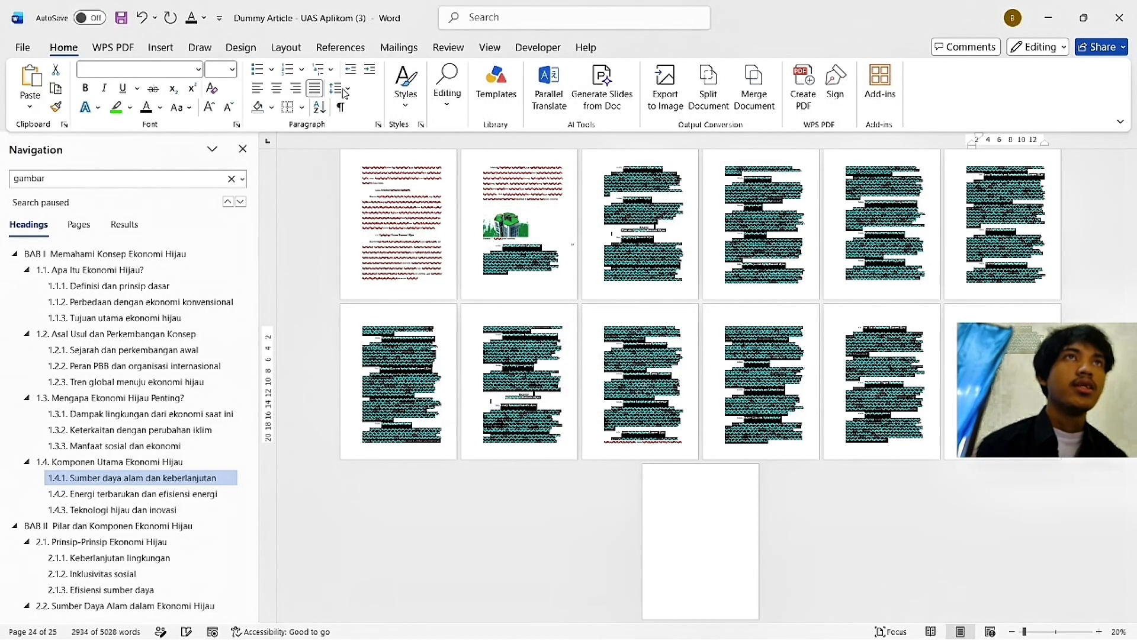
Step: Justify the selected text from heading 1.4.1 onward, set its line spacing to 2.0, and check the resulting layout
{"action": "left_click", "coordinate": [337, 89]}
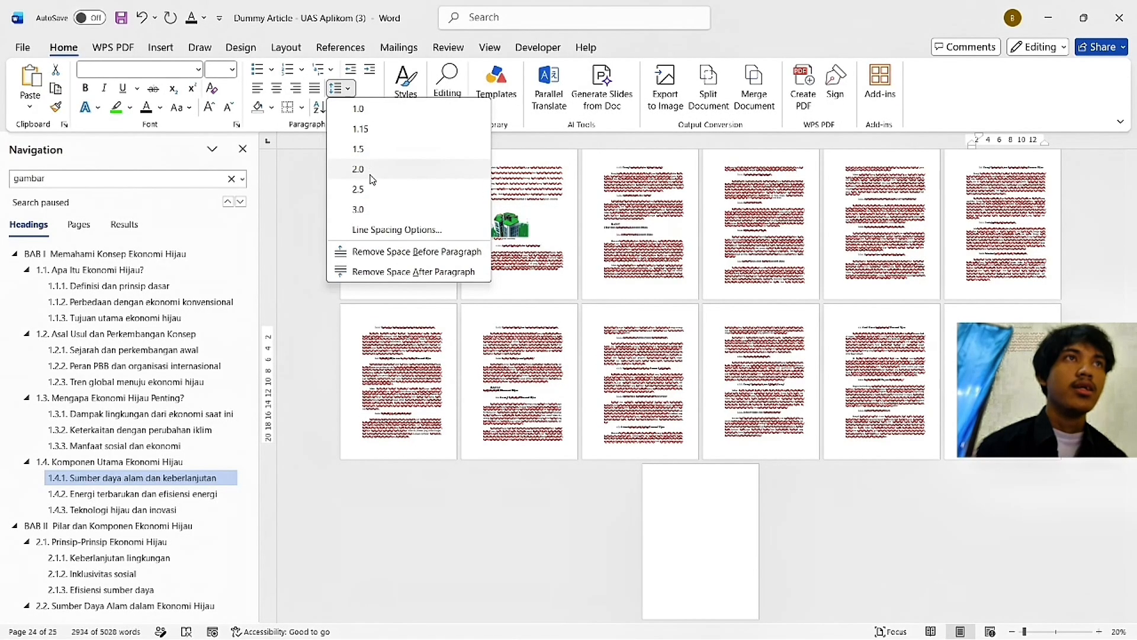
{"action": "left_click", "coordinate": [359, 169]}
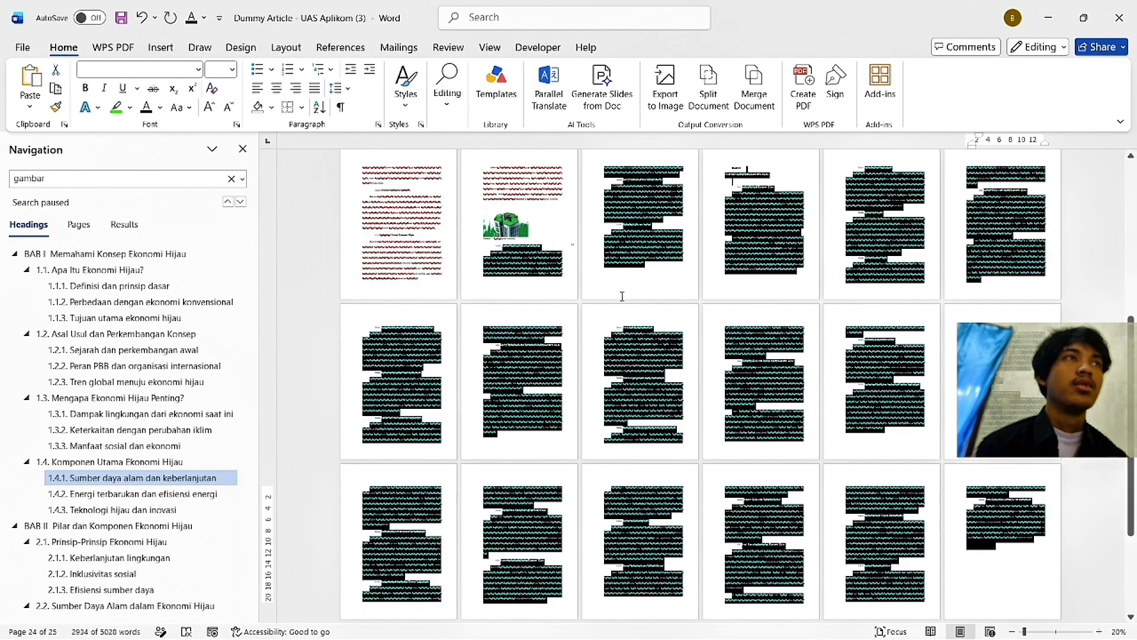
{"action": "left_click", "coordinate": [777, 240]}
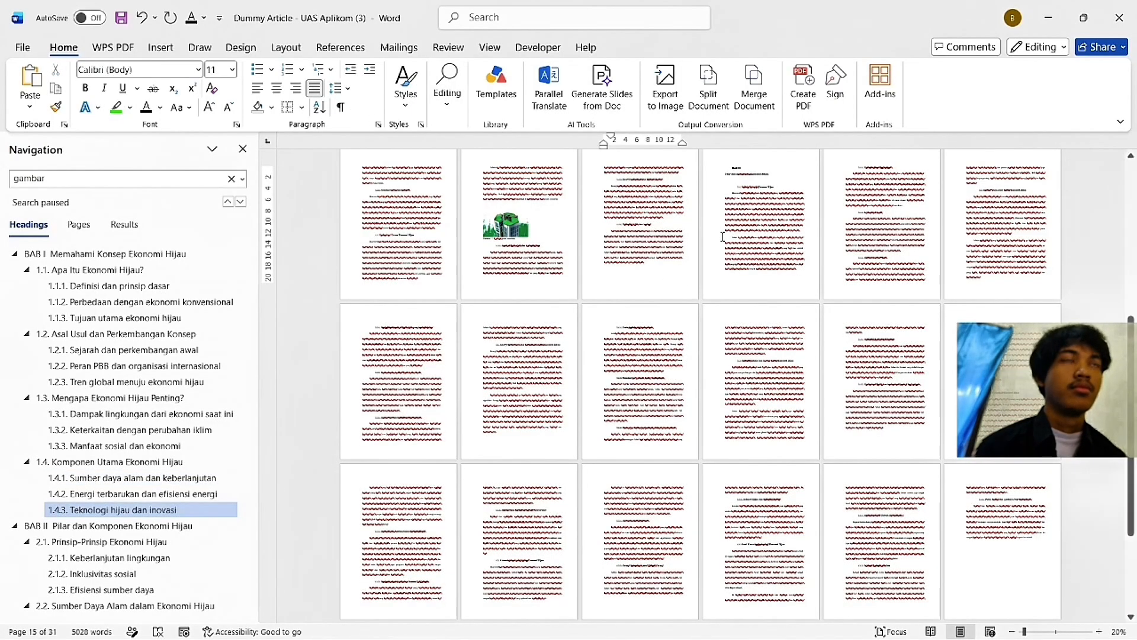
{"action": "scroll", "coordinate": [838, 241], "scroll_direction": "up", "scroll_amount": 4, "text": "ctrl"}
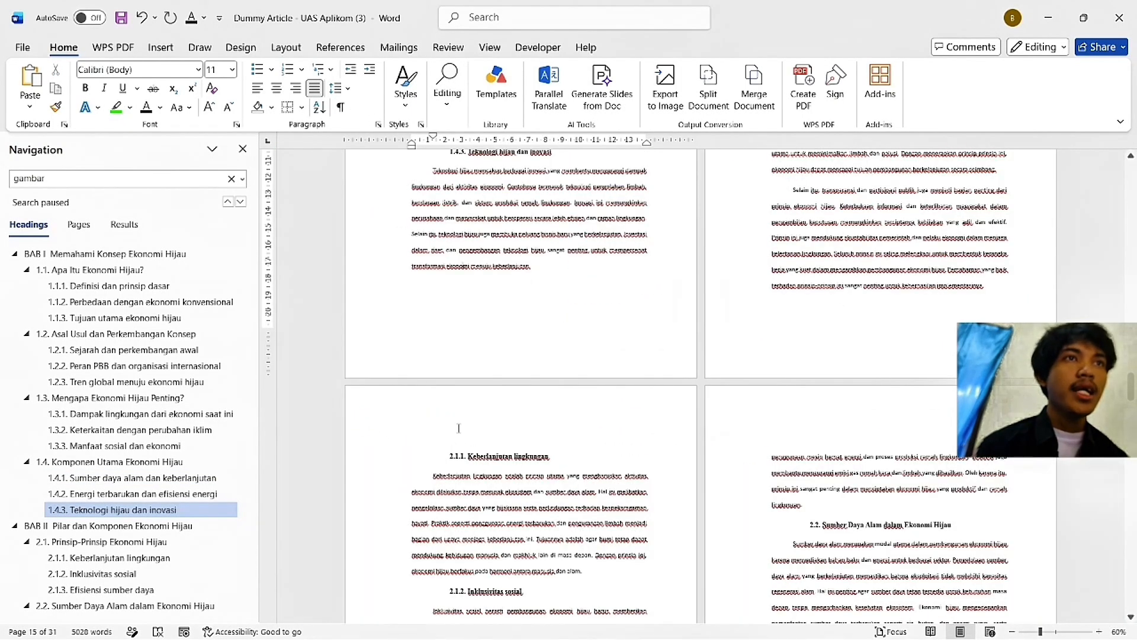
{"action": "scroll", "coordinate": [614, 358], "scroll_direction": "up", "scroll_amount": 5}
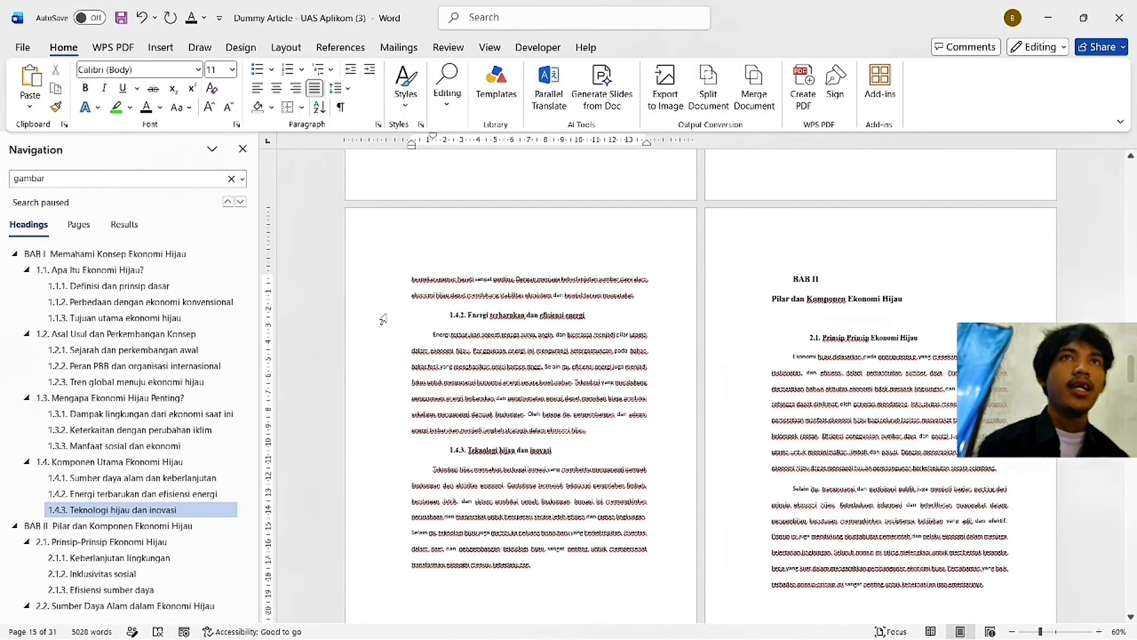
Step: Strip the numbering from the BAB I chapter title and reapply the Heading 1 style to it
{"action": "left_click", "coordinate": [124, 253]}
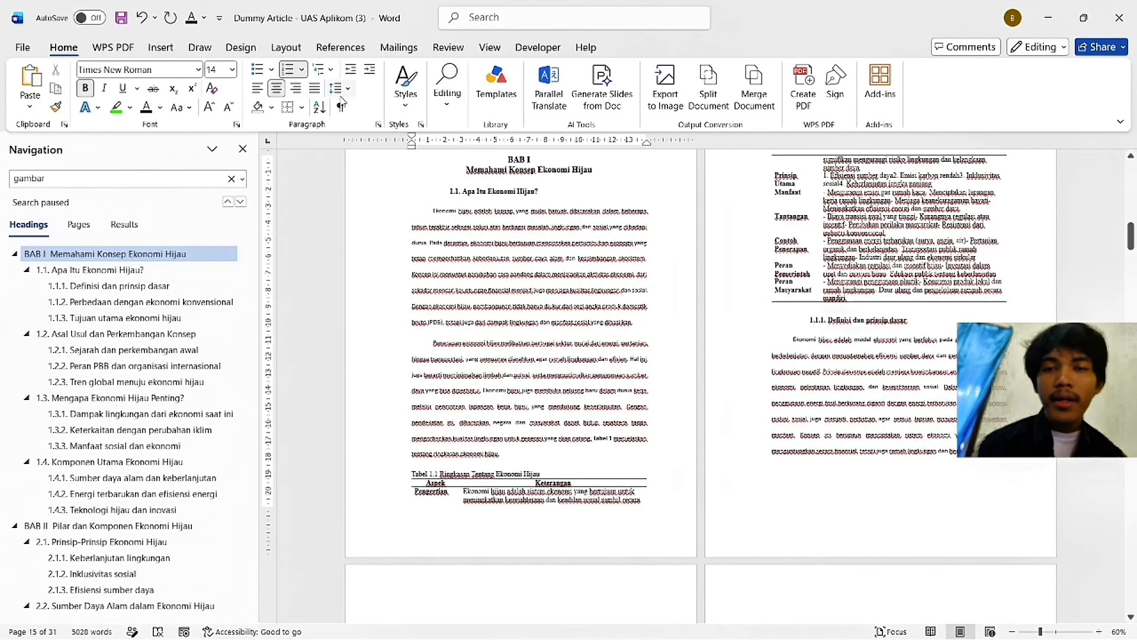
{"action": "scroll", "coordinate": [539, 245], "scroll_direction": "up", "scroll_amount": 1}
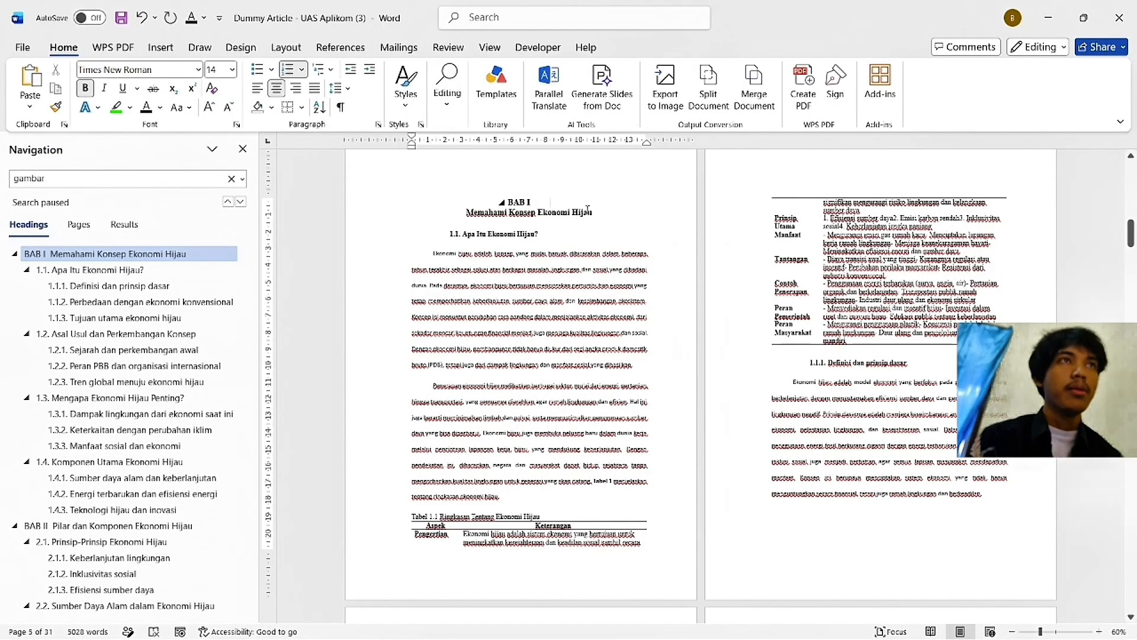
{"action": "key", "text": "BackSpace"}
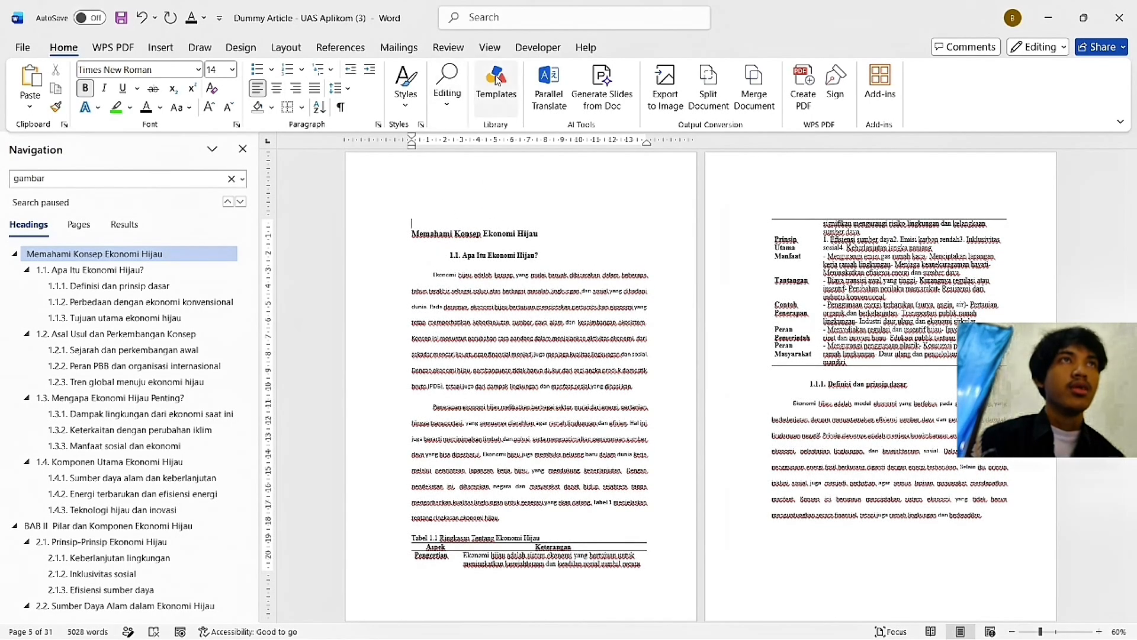
{"action": "left_click", "coordinate": [406, 88]}
{"action": "left_click", "coordinate": [675, 142]}
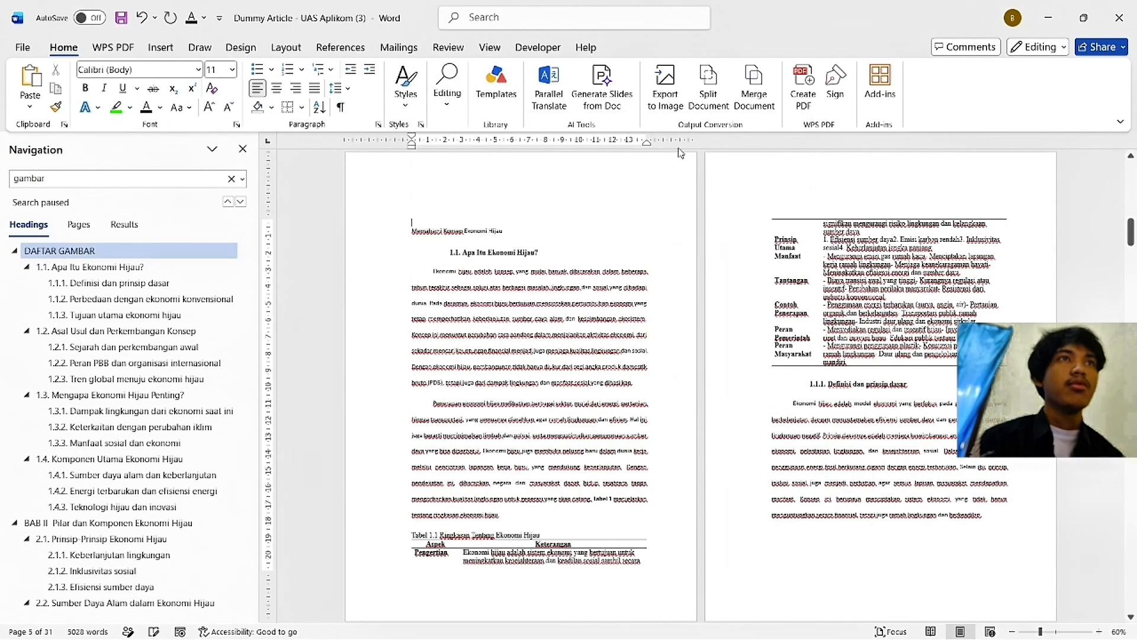
{"action": "left_click", "coordinate": [415, 98]}
{"action": "left_click", "coordinate": [429, 135]}
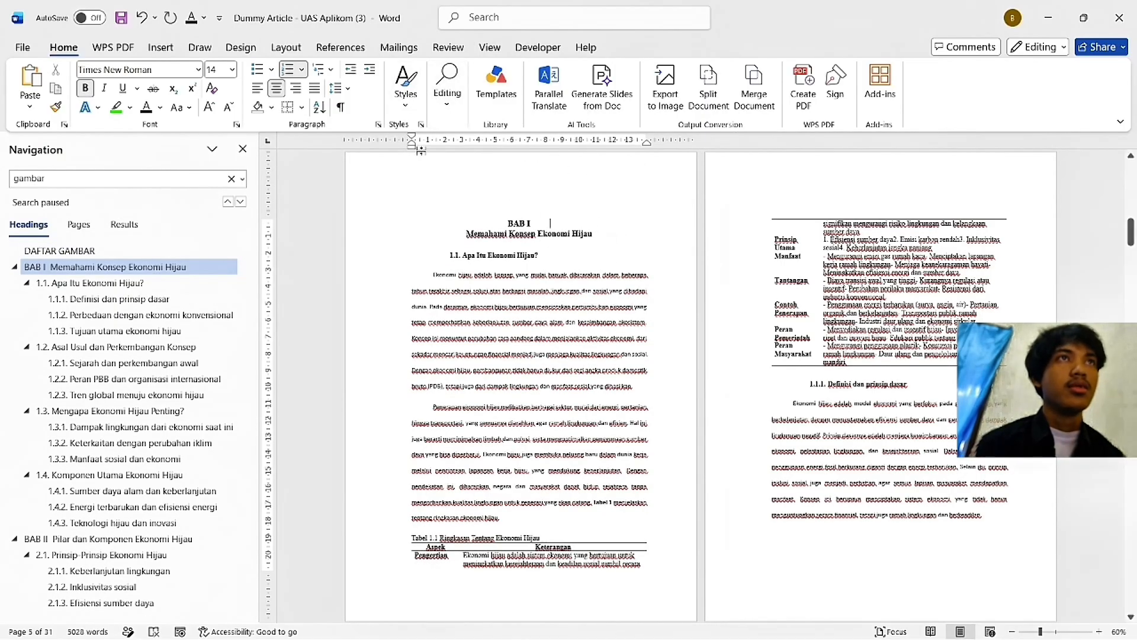
Step: Update the Heading 1 style to match the BAB I chapter title
{"action": "left_click", "coordinate": [406, 86]}
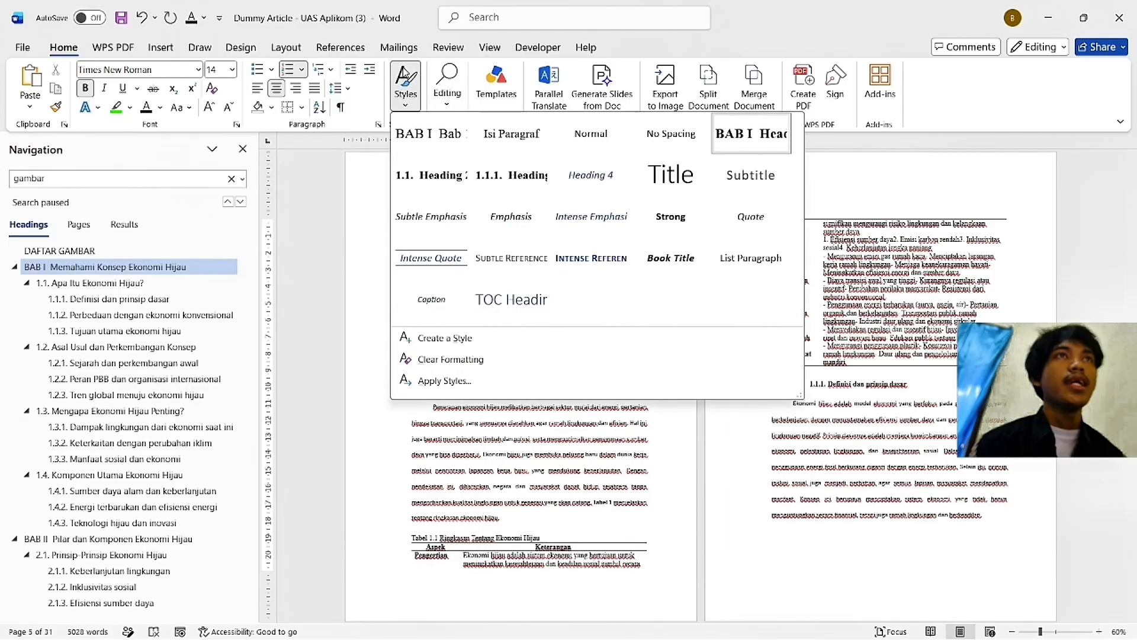
{"action": "right_click", "coordinate": [724, 145]}
{"action": "left_click", "coordinate": [764, 170]}
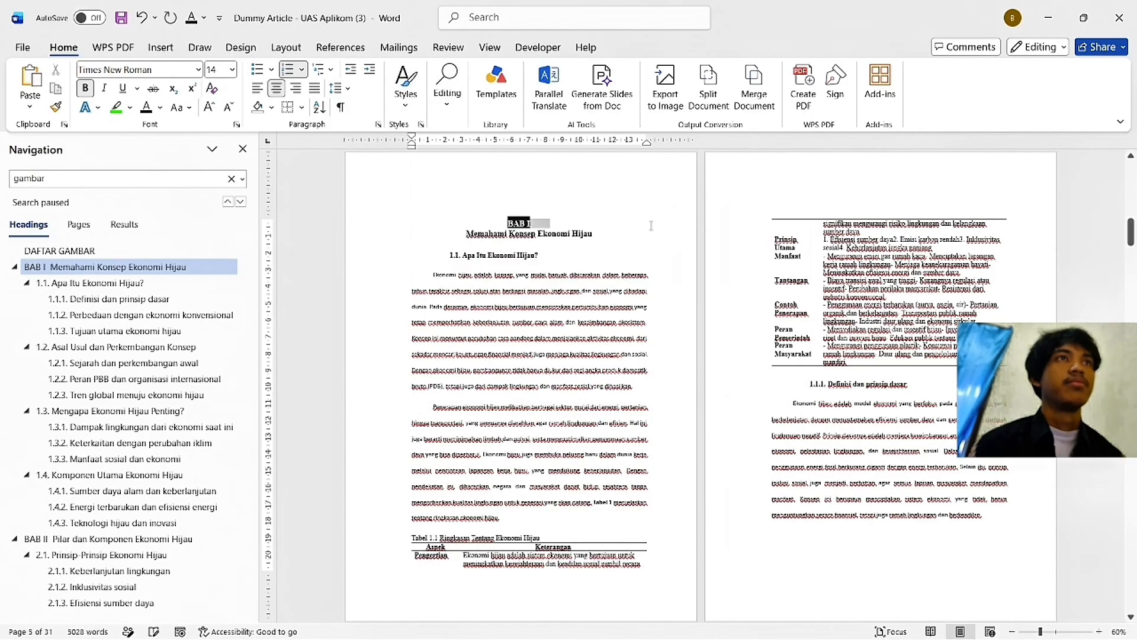
{"action": "key", "text": "shift+F10"}
{"action": "key", "text": "Escape"}
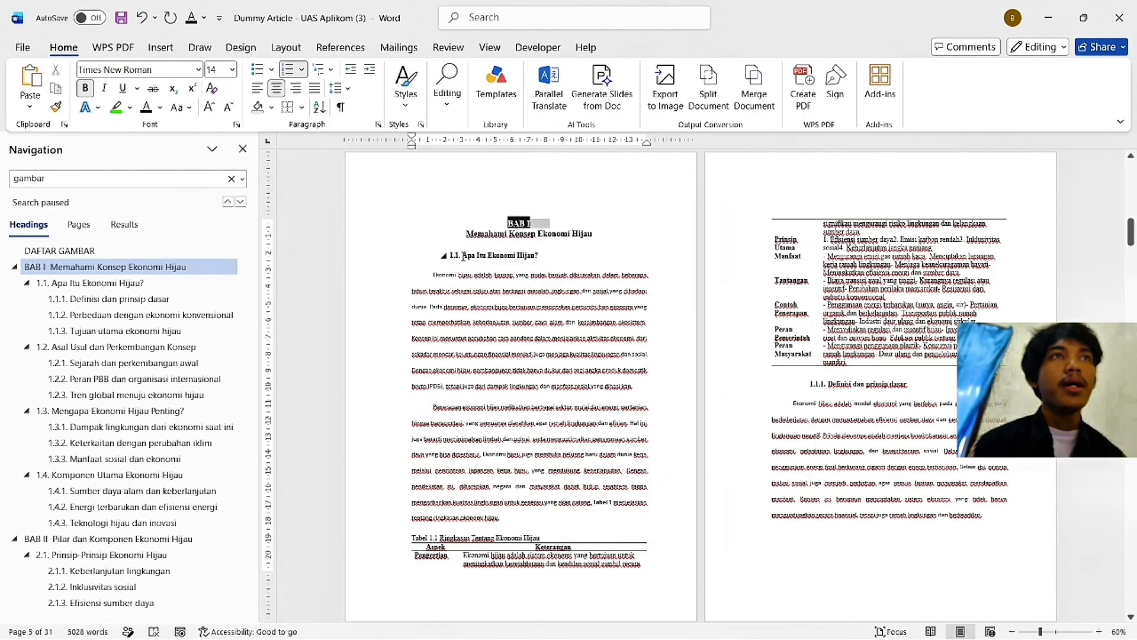
Step: Remove heading 1.1's numbering and indent, reapply Heading 2 to it, and update the Heading 2 style to match
{"action": "left_click", "coordinate": [462, 256]}
{"action": "key", "text": "BackSpace"}
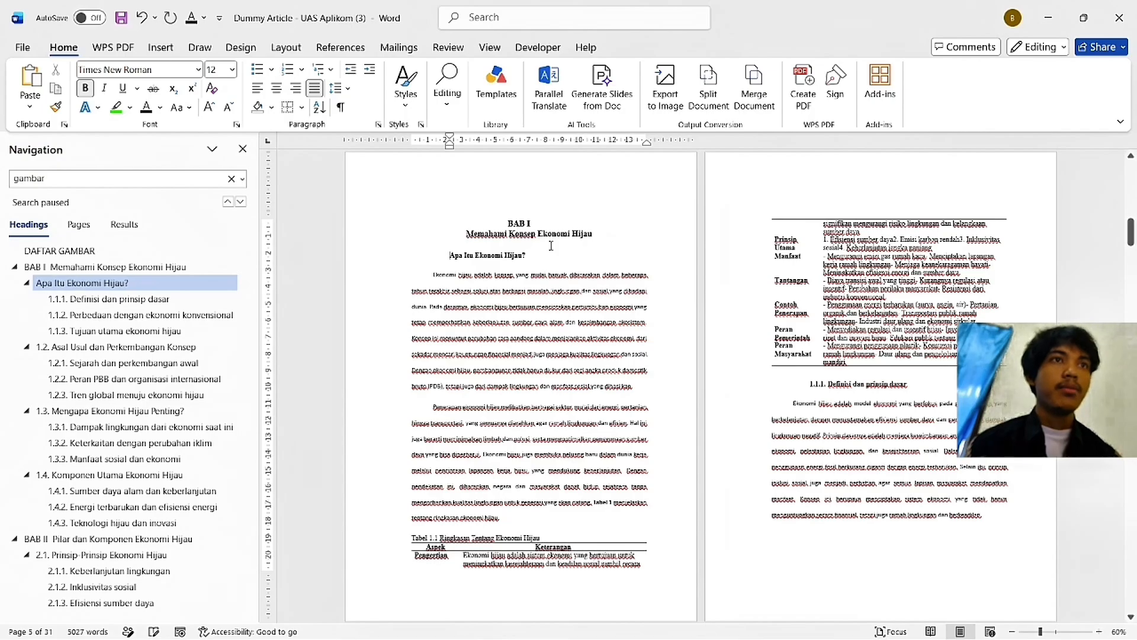
{"action": "key", "text": "BackSpace"}
{"action": "left_click", "coordinate": [406, 83]}
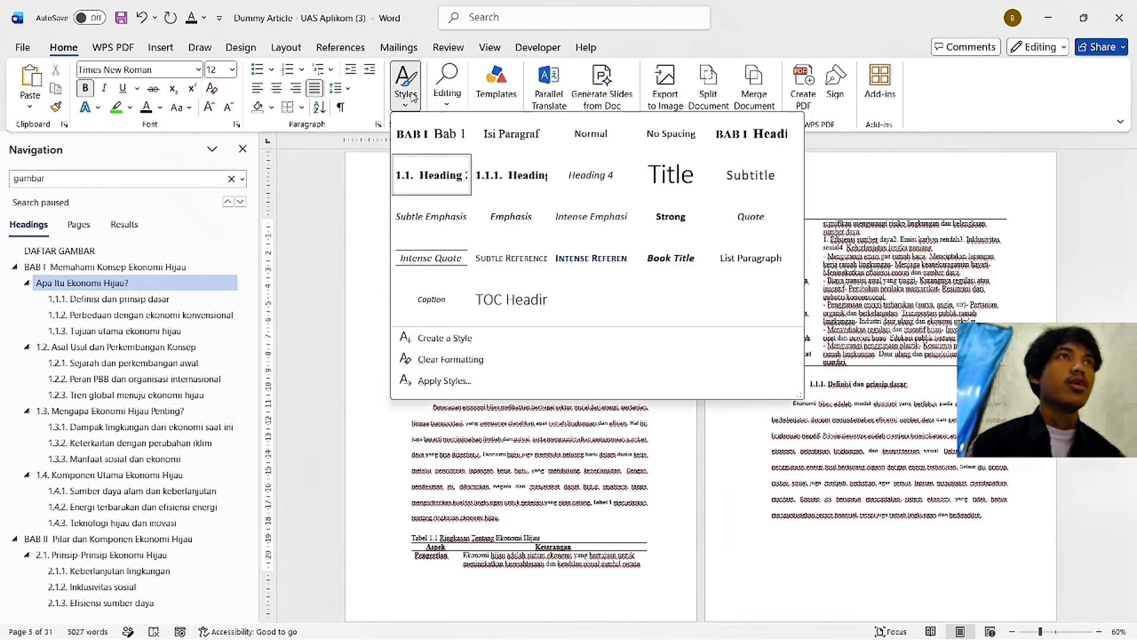
{"action": "left_click", "coordinate": [426, 186]}
{"action": "left_click", "coordinate": [406, 83]}
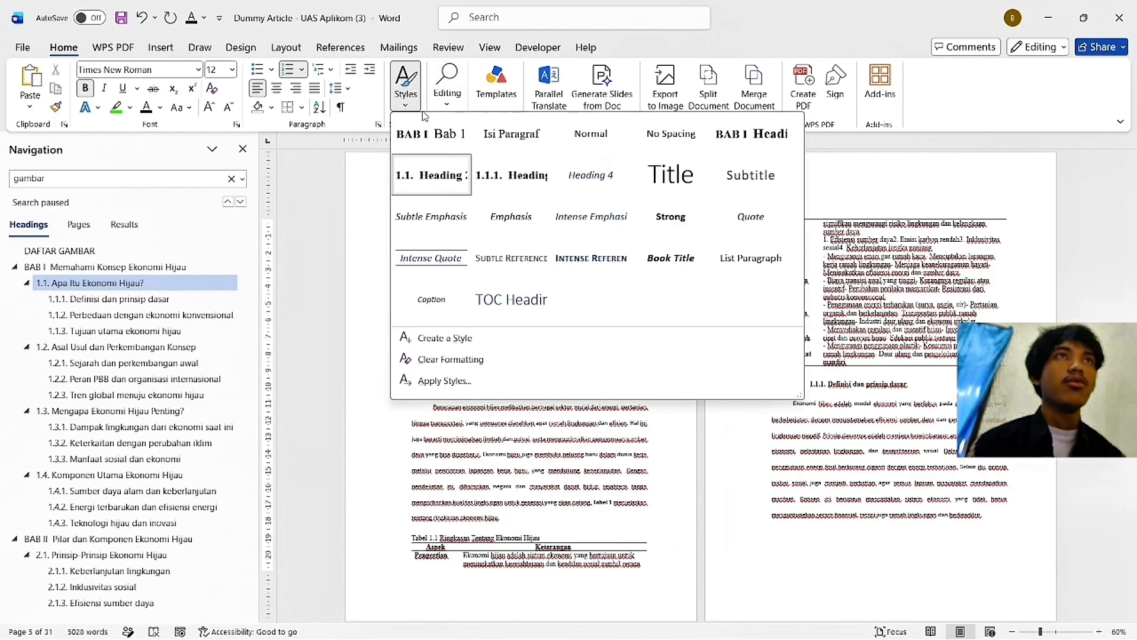
{"action": "right_click", "coordinate": [436, 168]}
{"action": "left_click", "coordinate": [481, 177]}
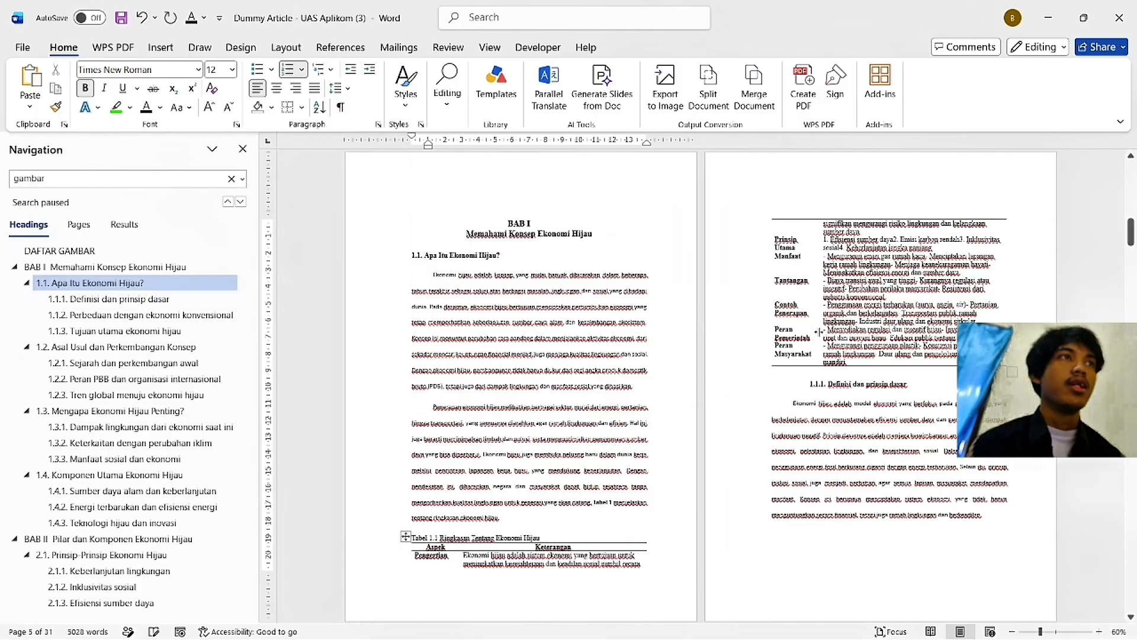
Step: Remove heading 1.1.1's numbering and indent, reapply Heading 3 to it, and update the Heading 3 style to match
{"action": "scroll", "coordinate": [818, 332], "scroll_direction": "down", "scroll_amount": 2}
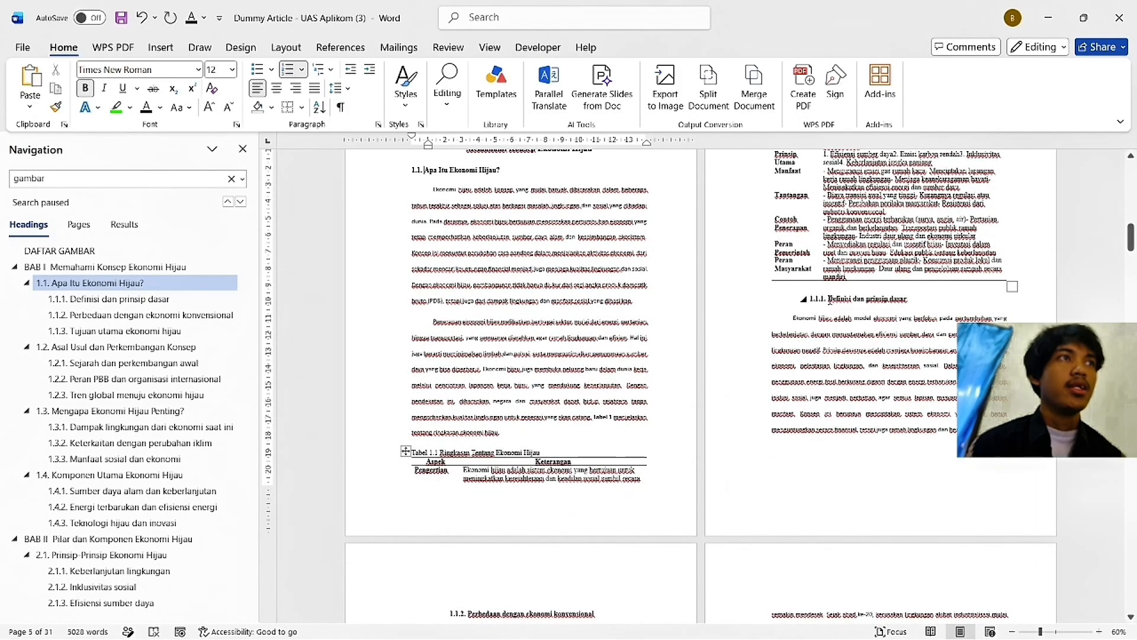
{"action": "left_click", "coordinate": [829, 299]}
{"action": "key", "text": "BackSpace"}
{"action": "key", "text": "BackSpace"}
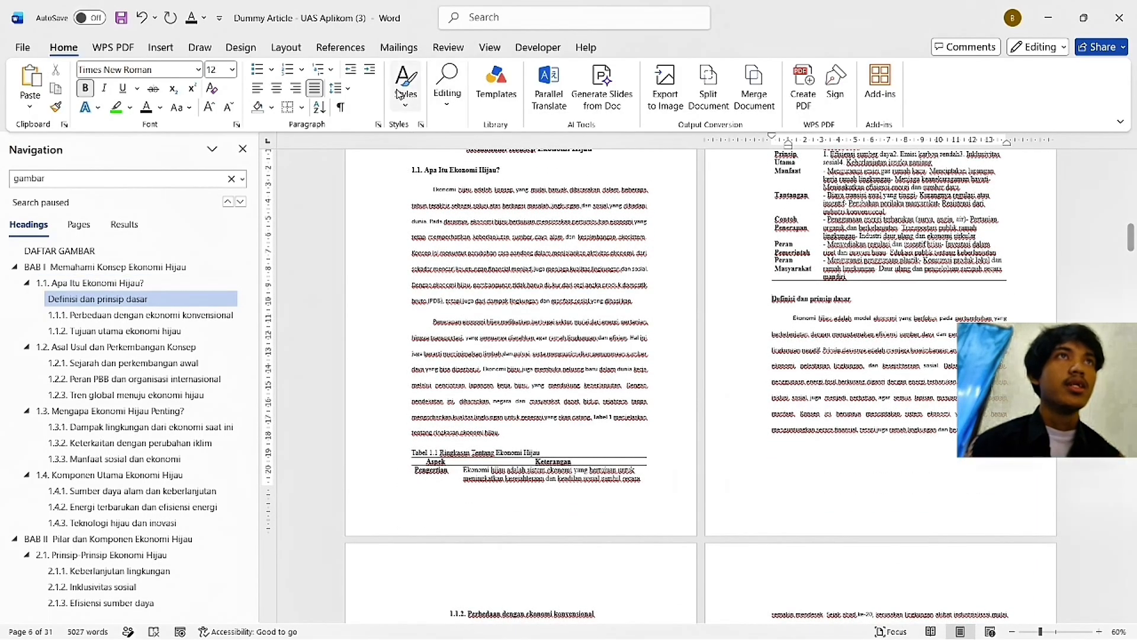
{"action": "left_click", "coordinate": [401, 93]}
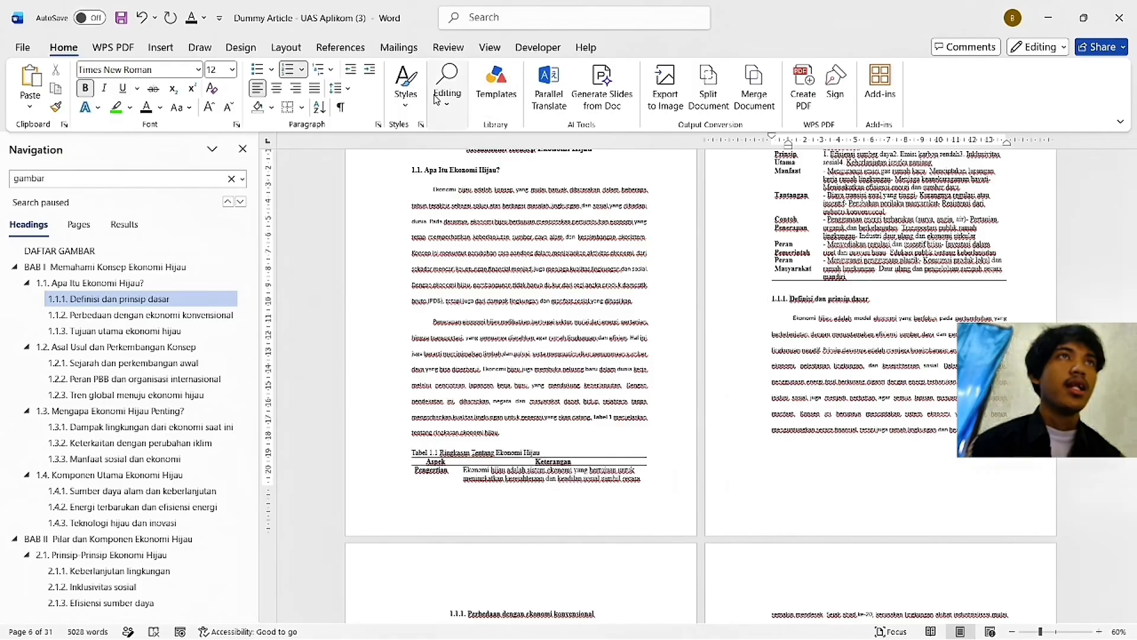
{"action": "left_click", "coordinate": [406, 83]}
{"action": "right_click", "coordinate": [525, 176]}
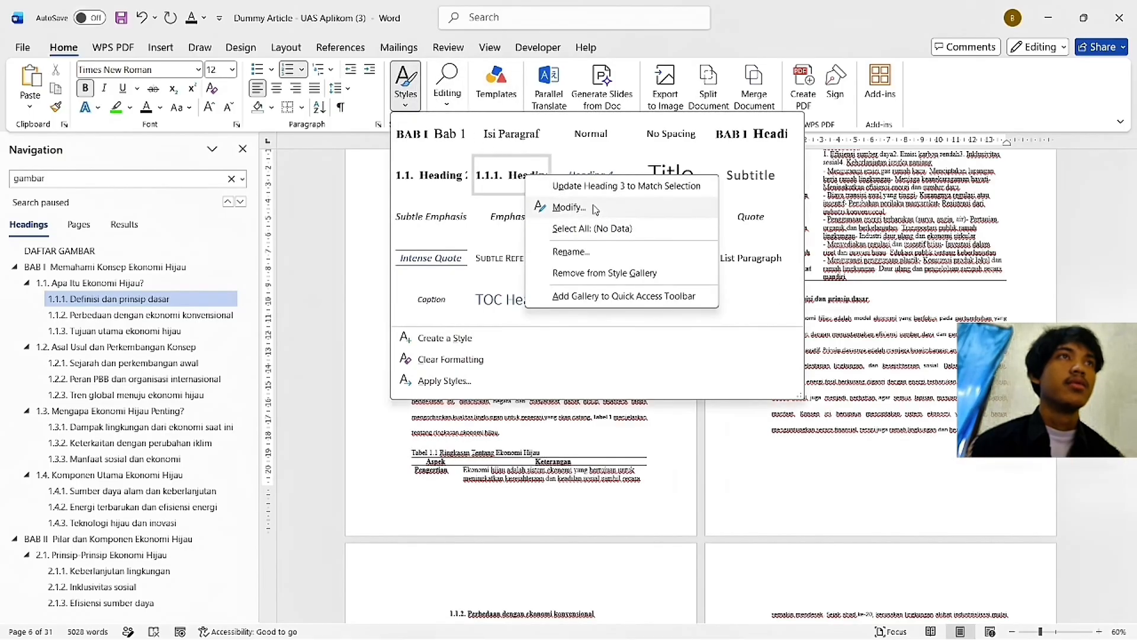
{"action": "left_click", "coordinate": [616, 187]}
Step: Check the alignment and numbering of the headings from section 1.1.2 through the start of BAB II
{"action": "scroll", "coordinate": [615, 367], "scroll_direction": "down", "scroll_amount": 9}
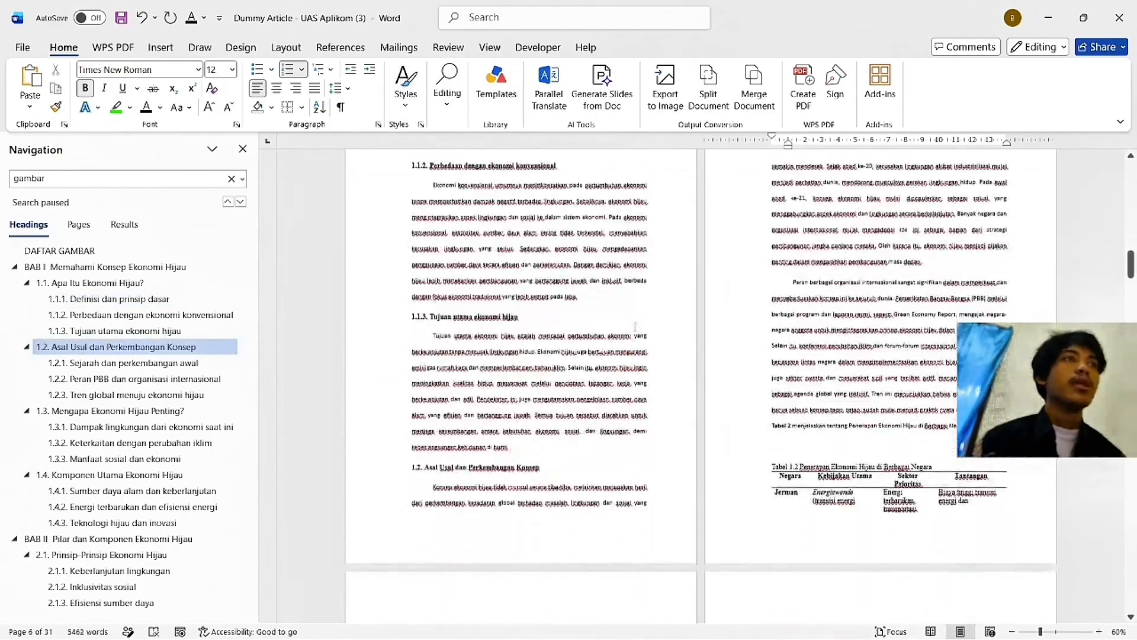
{"action": "scroll", "coordinate": [635, 327], "scroll_direction": "down", "scroll_amount": 10}
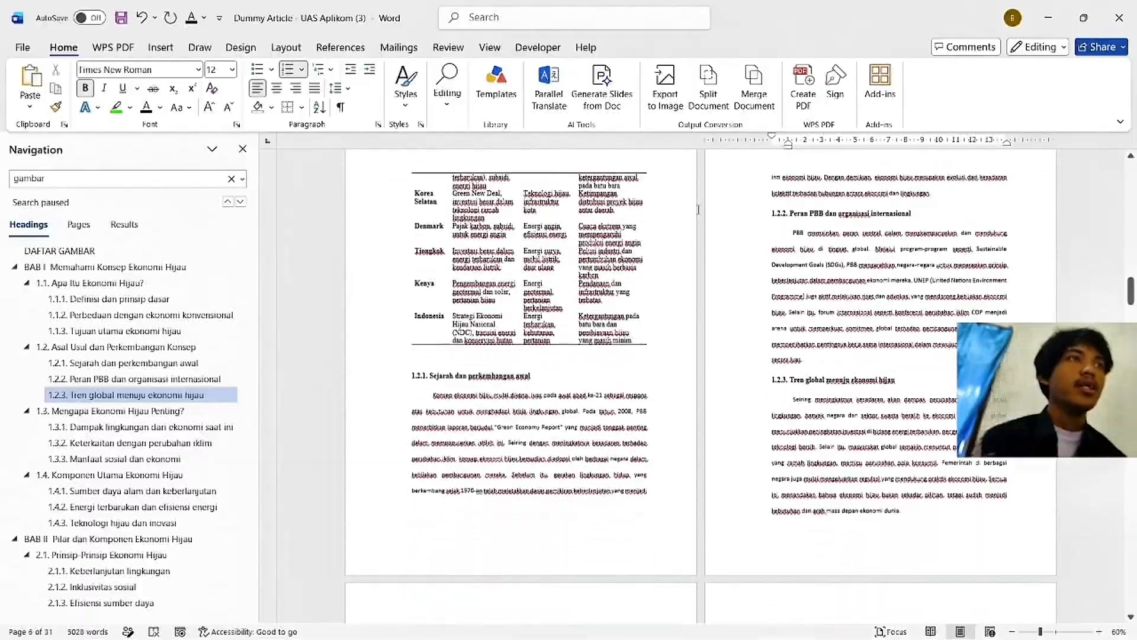
{"action": "scroll", "coordinate": [699, 208], "scroll_direction": "down", "scroll_amount": 10}
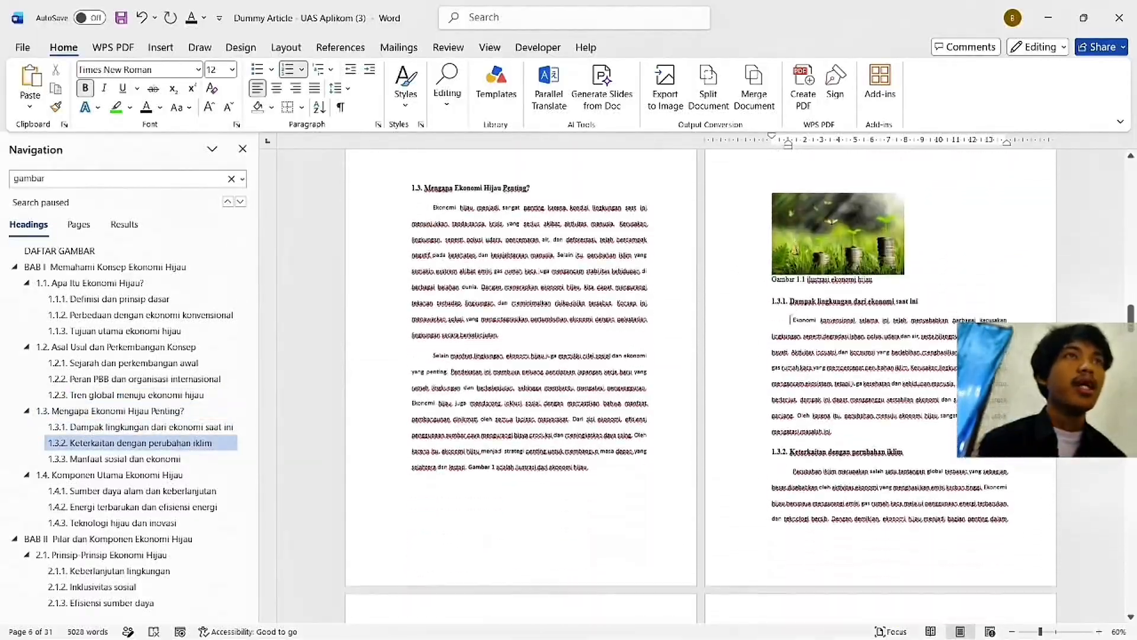
{"action": "scroll", "coordinate": [909, 483], "scroll_direction": "down", "scroll_amount": 10}
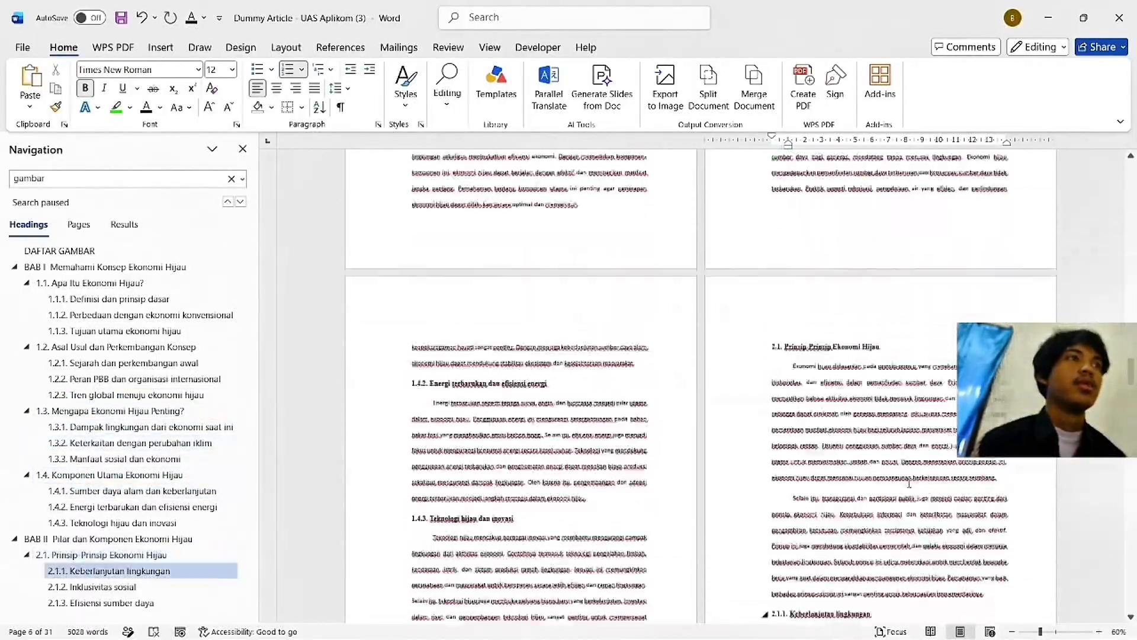
{"action": "scroll", "coordinate": [909, 483], "scroll_direction": "down", "scroll_amount": 10}
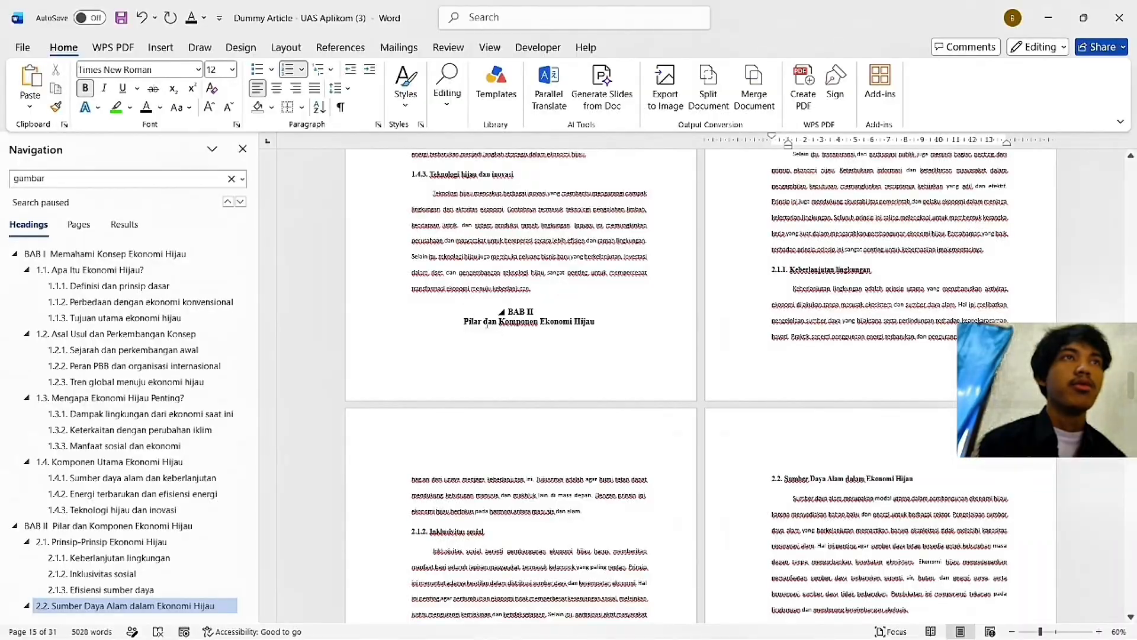
Step: Check the page-numbering requirement in the K1 K2 K4 K5 K7 UAS_Aplikom (1) instructions document, and return to the Dummy Article document
{"action": "scroll", "coordinate": [627, 300], "scroll_direction": "down", "scroll_amount": 10}
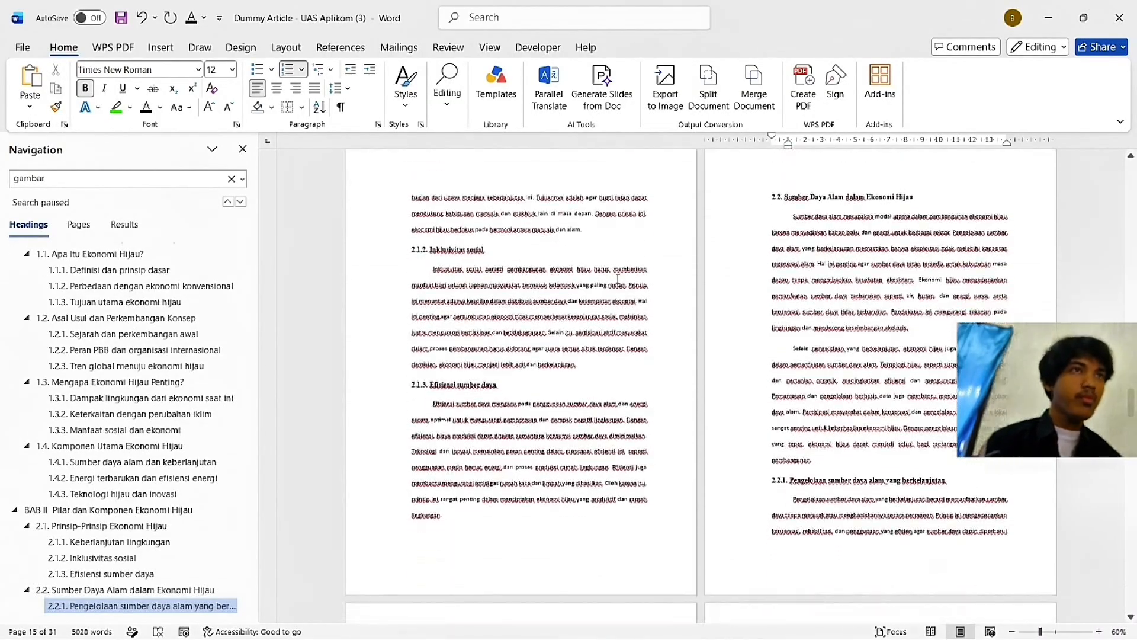
{"action": "key", "text": "alt+Tab"}
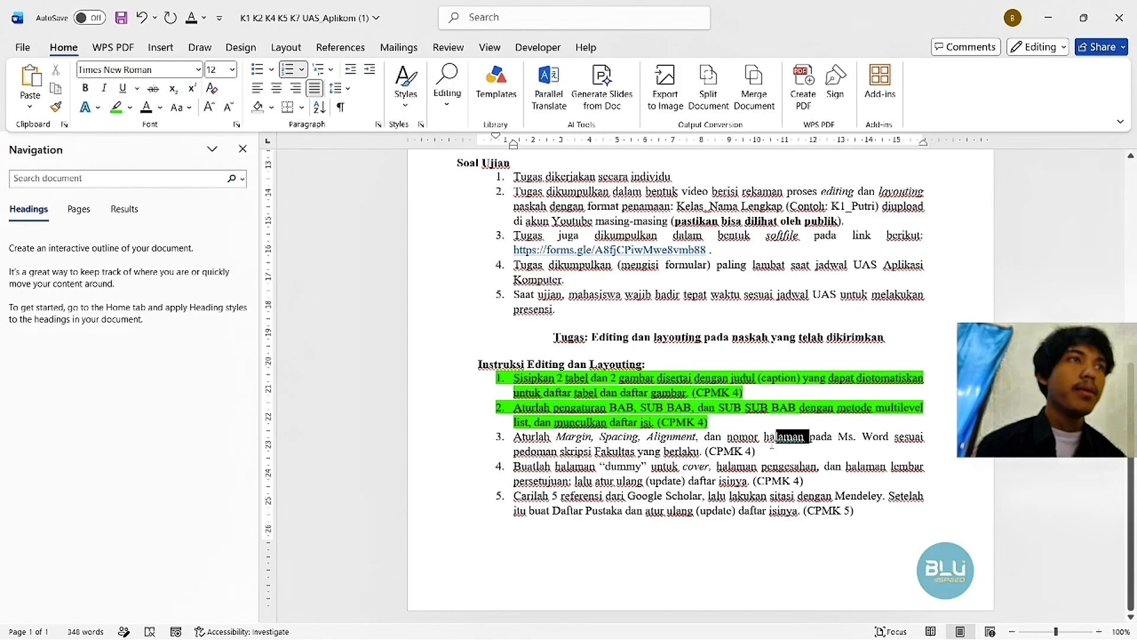
{"action": "key", "text": "alt+Tab"}
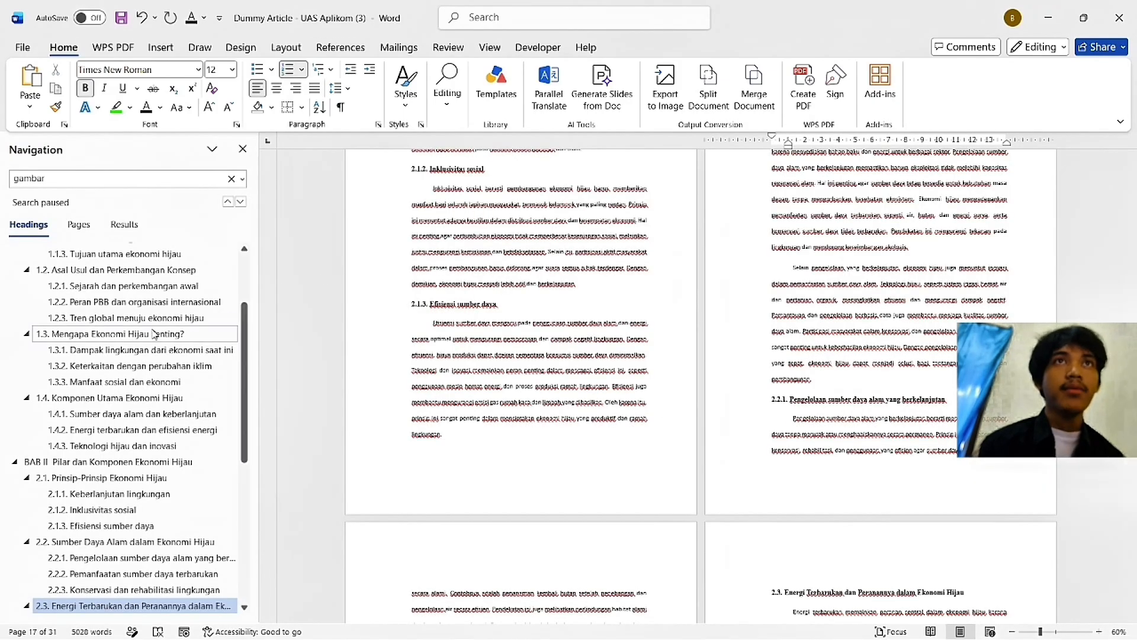
Step: Insert a section break directly before the BAB I chapter title
{"action": "left_click", "coordinate": [152, 298]}
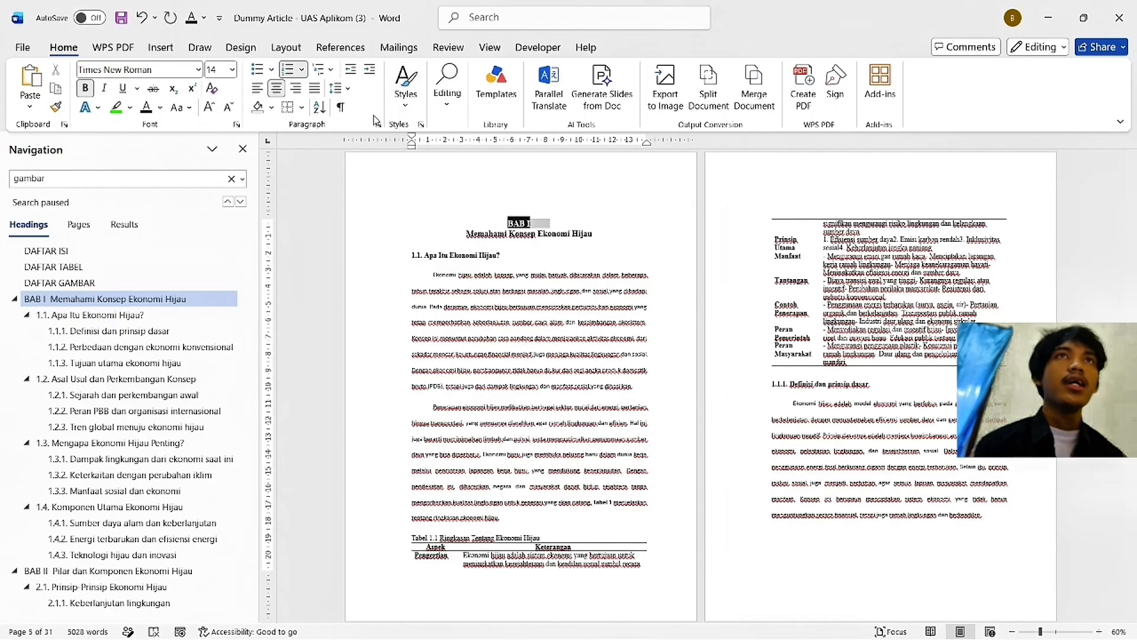
{"action": "left_click", "coordinate": [240, 48]}
{"action": "left_click", "coordinate": [286, 48]}
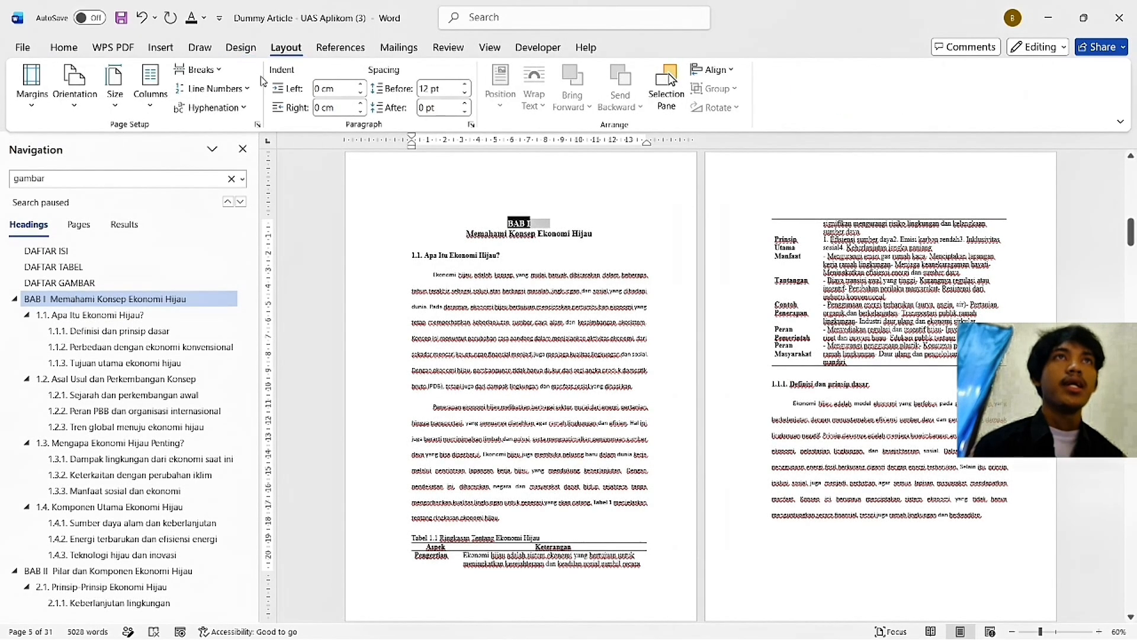
{"action": "left_click", "coordinate": [212, 74]}
{"action": "left_click", "coordinate": [228, 427]}
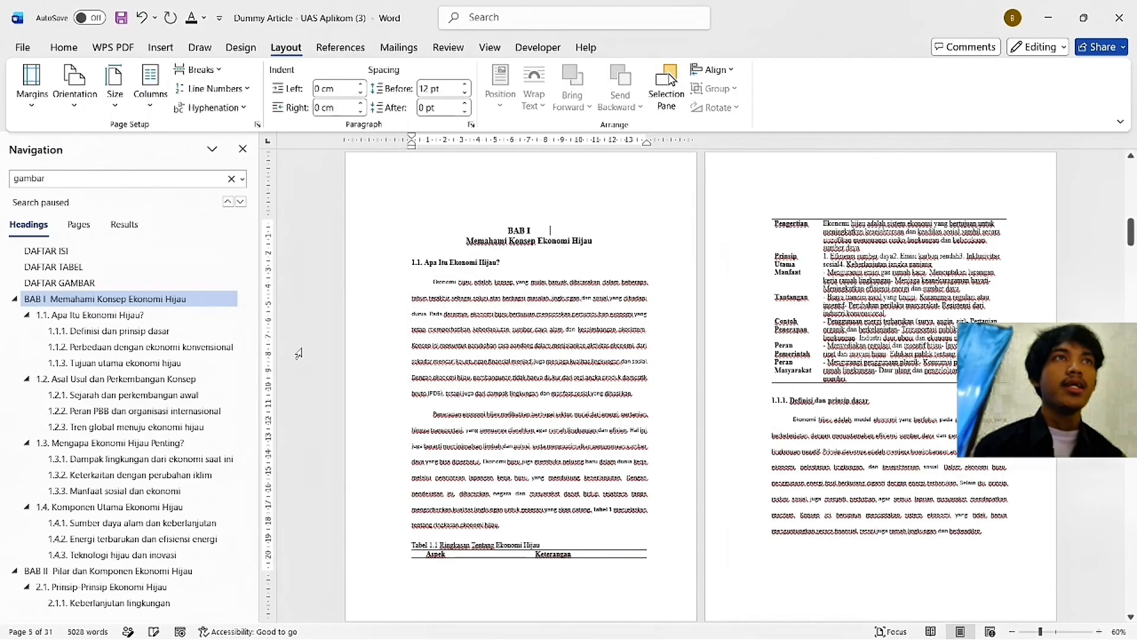
Step: Insert a Next Page section break directly before the BAB II chapter title
{"action": "left_click", "coordinate": [148, 571]}
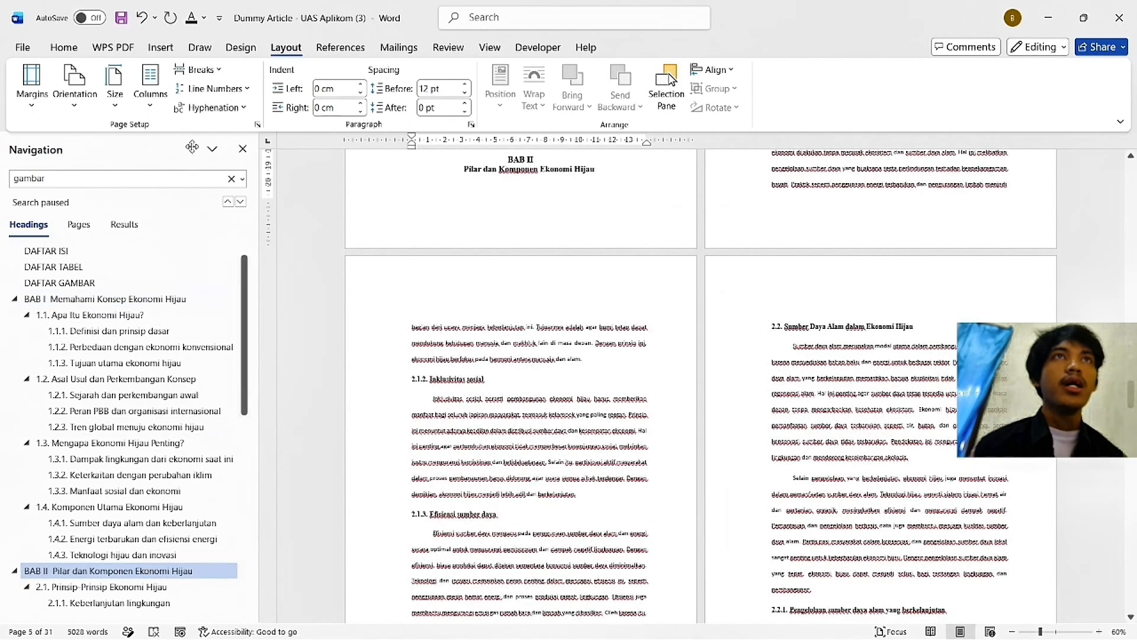
{"action": "left_click", "coordinate": [198, 70]}
{"action": "left_click", "coordinate": [246, 291]}
Step: Insert a Next Page section break directly before the BAB III chapter title
{"action": "scroll", "coordinate": [81, 412], "scroll_direction": "down", "scroll_amount": 10}
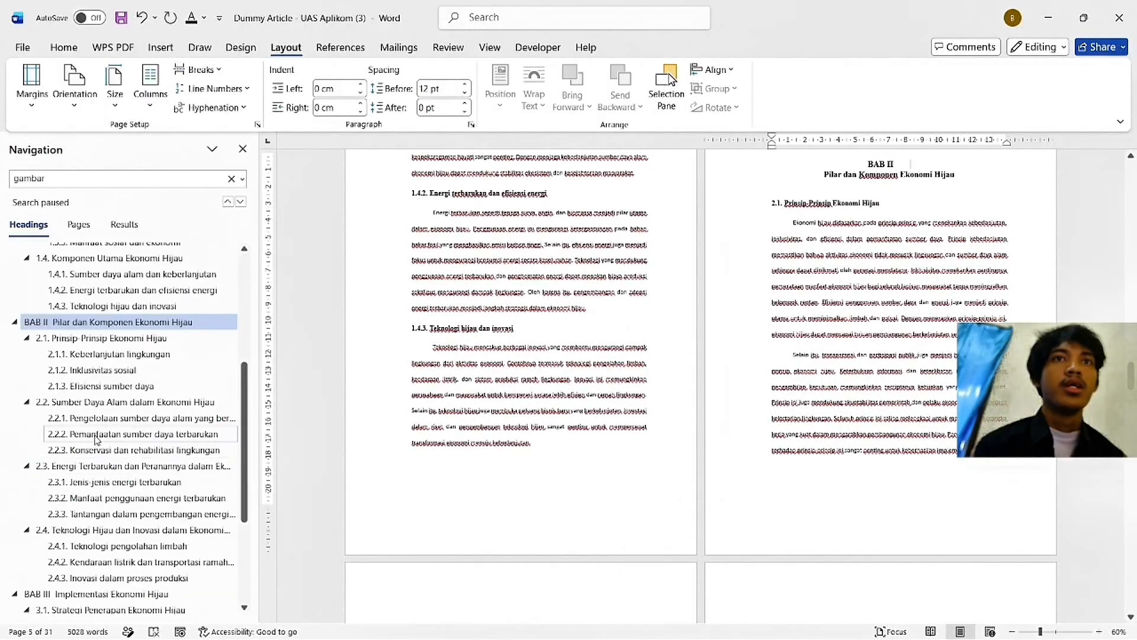
{"action": "left_click", "coordinate": [81, 413]}
{"action": "left_click", "coordinate": [198, 69]}
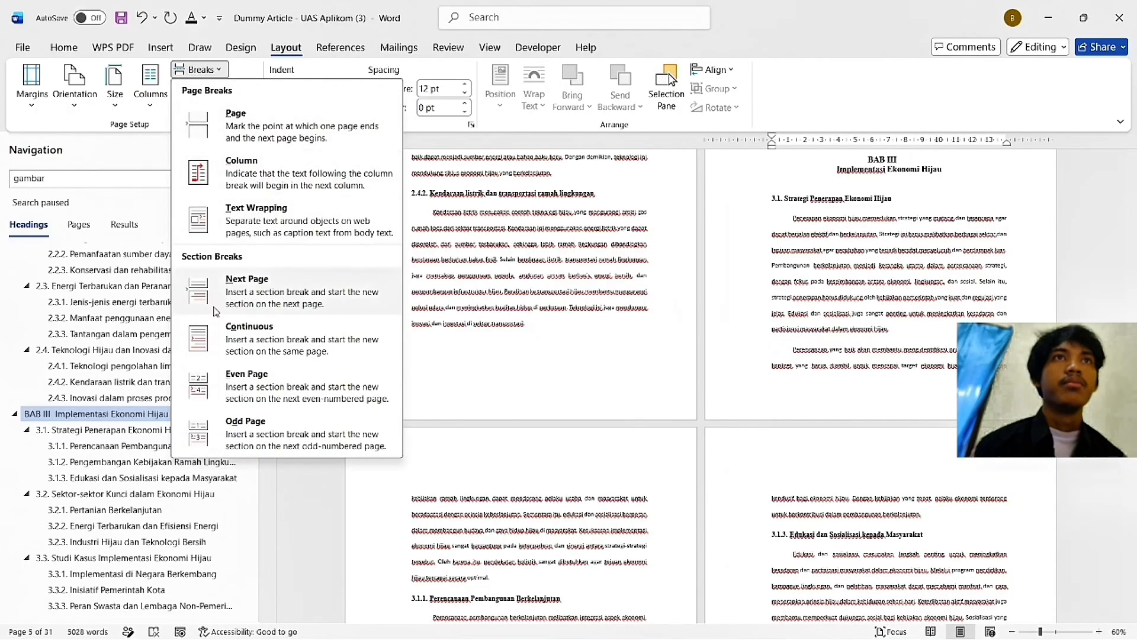
{"action": "left_click", "coordinate": [206, 291]}
Step: Add a centred Plain Number 2 page number to the footer of the DAFTAR ISI page in section 1
{"action": "scroll", "coordinate": [198, 308], "scroll_direction": "up", "scroll_amount": 9}
{"action": "scroll", "coordinate": [807, 396], "scroll_direction": "up", "scroll_amount": 5}
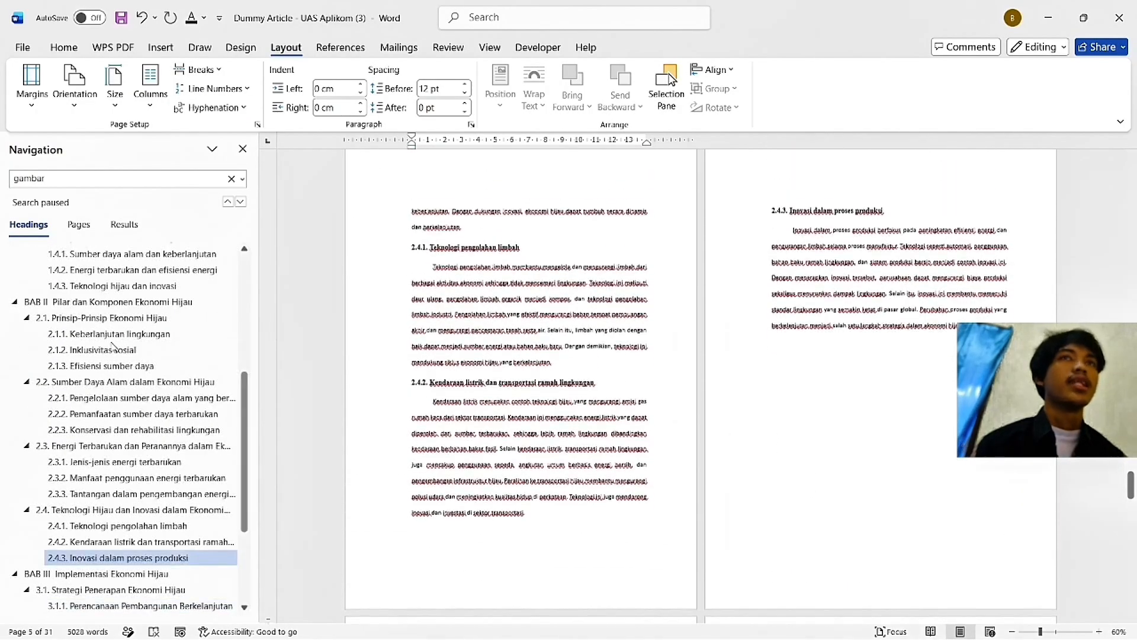
{"action": "scroll", "coordinate": [89, 343], "scroll_direction": "up", "scroll_amount": 5}
{"action": "left_click", "coordinate": [65, 297]}
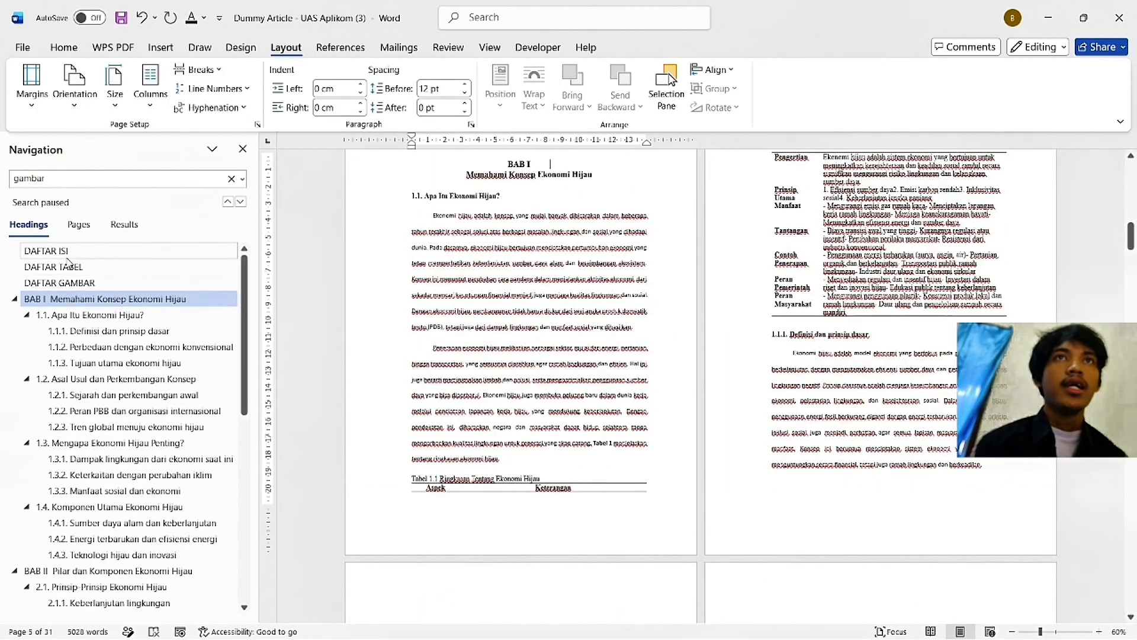
{"action": "left_click", "coordinate": [47, 251]}
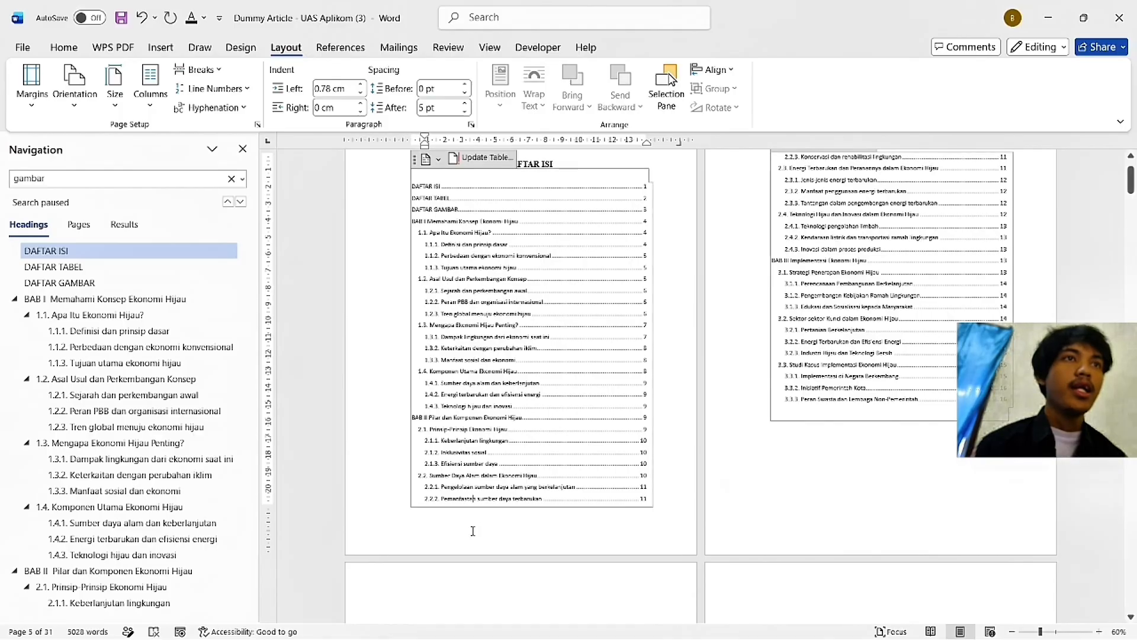
{"action": "double_click", "coordinate": [474, 531]}
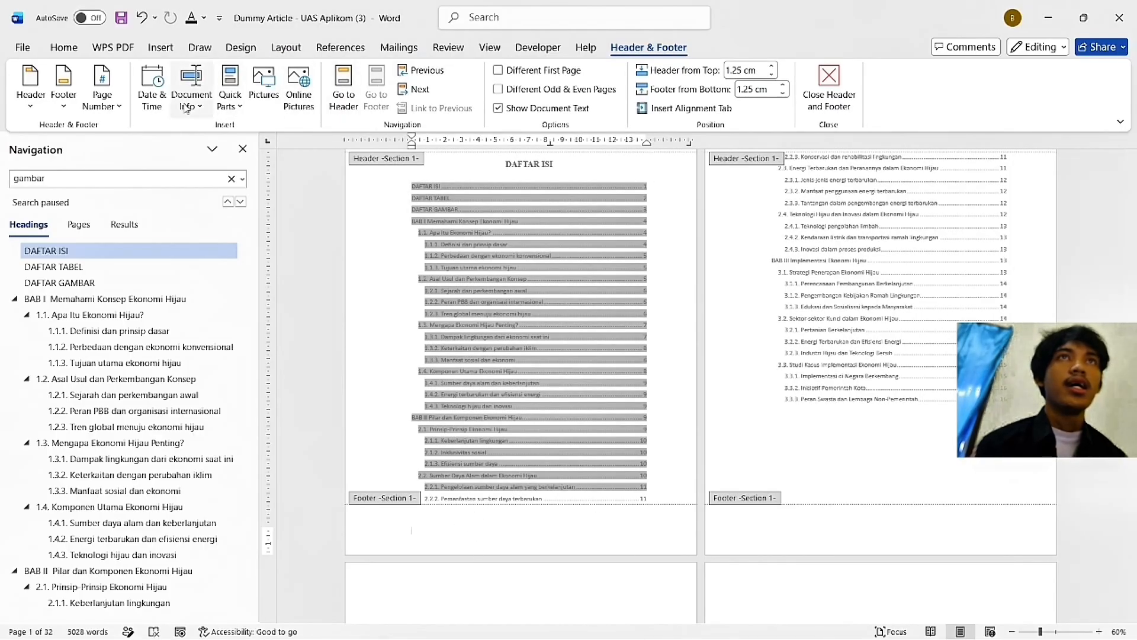
{"action": "left_click", "coordinate": [102, 97]}
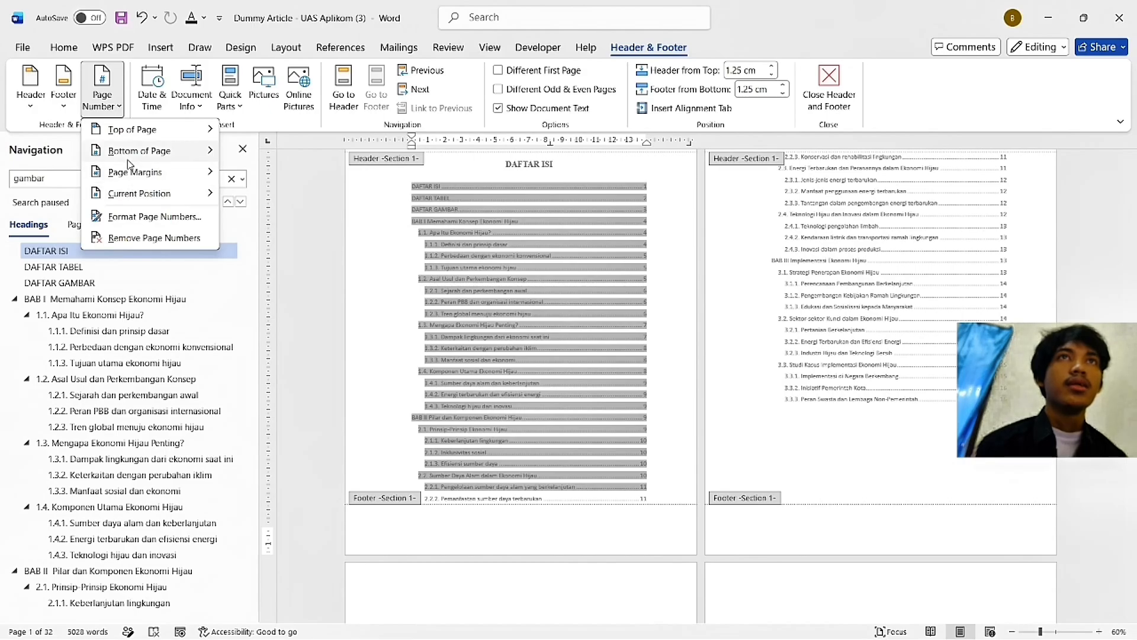
{"action": "mouse_move", "coordinate": [139, 151]}
{"action": "left_click", "coordinate": [318, 306]}
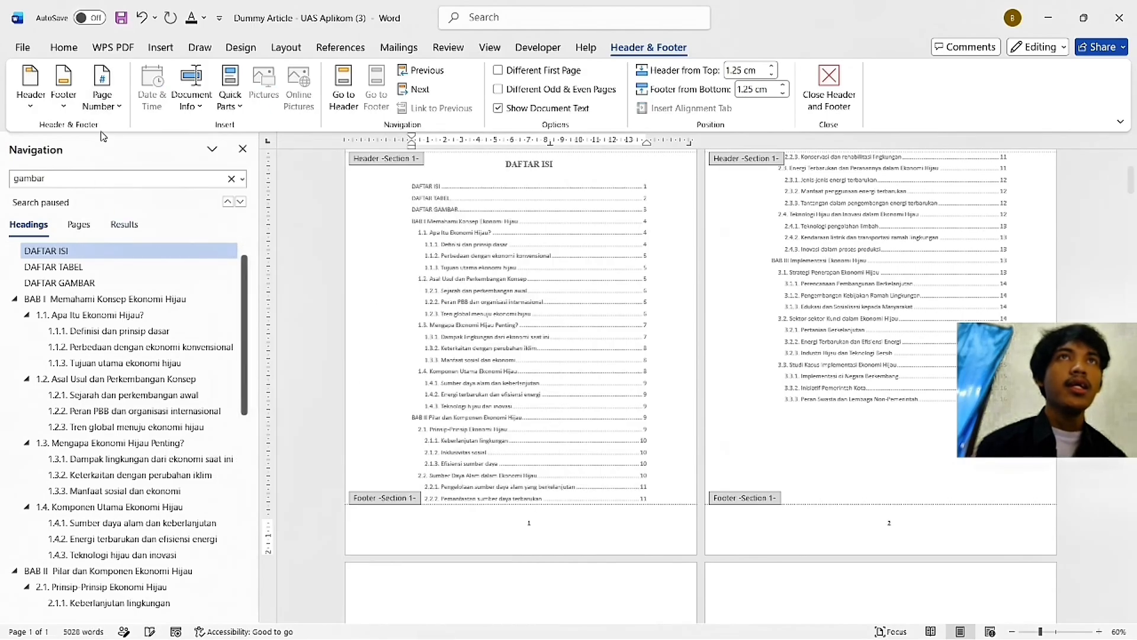
Step: Format the section 1 page numbers as i, ii, iii, starting at i
{"action": "left_click", "coordinate": [102, 98]}
{"action": "left_click", "coordinate": [154, 216]}
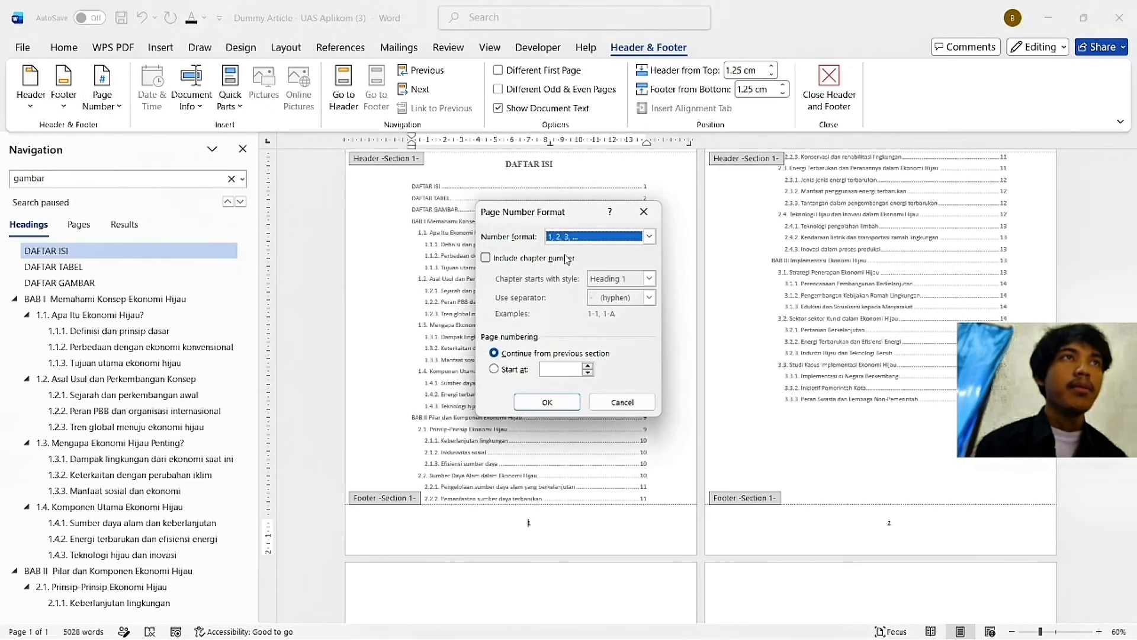
{"action": "left_click", "coordinate": [648, 237]}
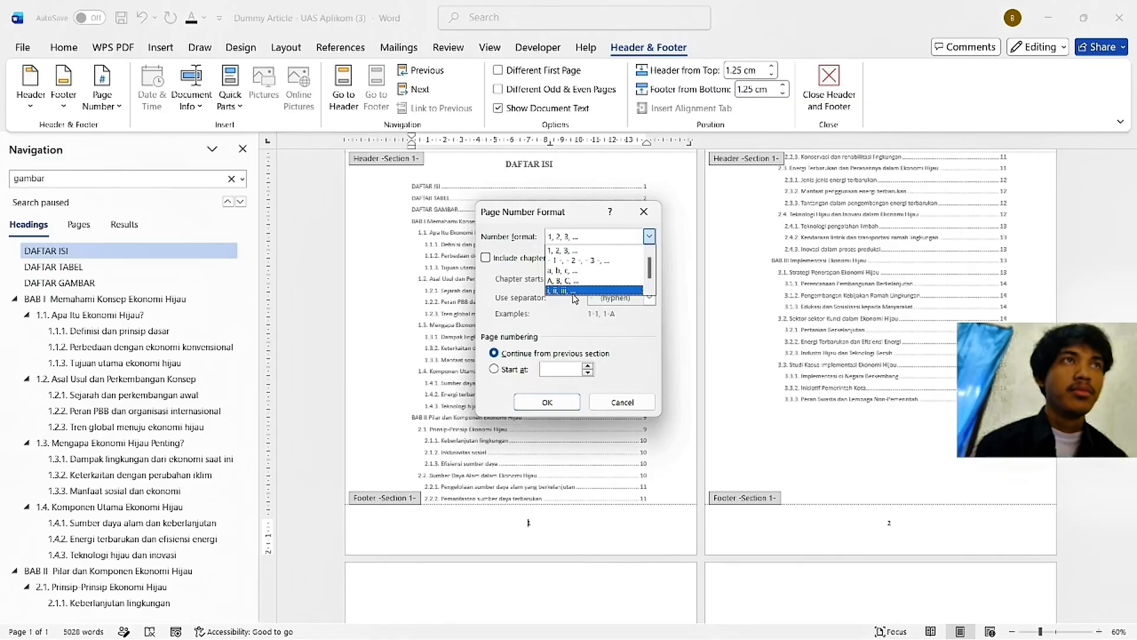
{"action": "left_click", "coordinate": [574, 290]}
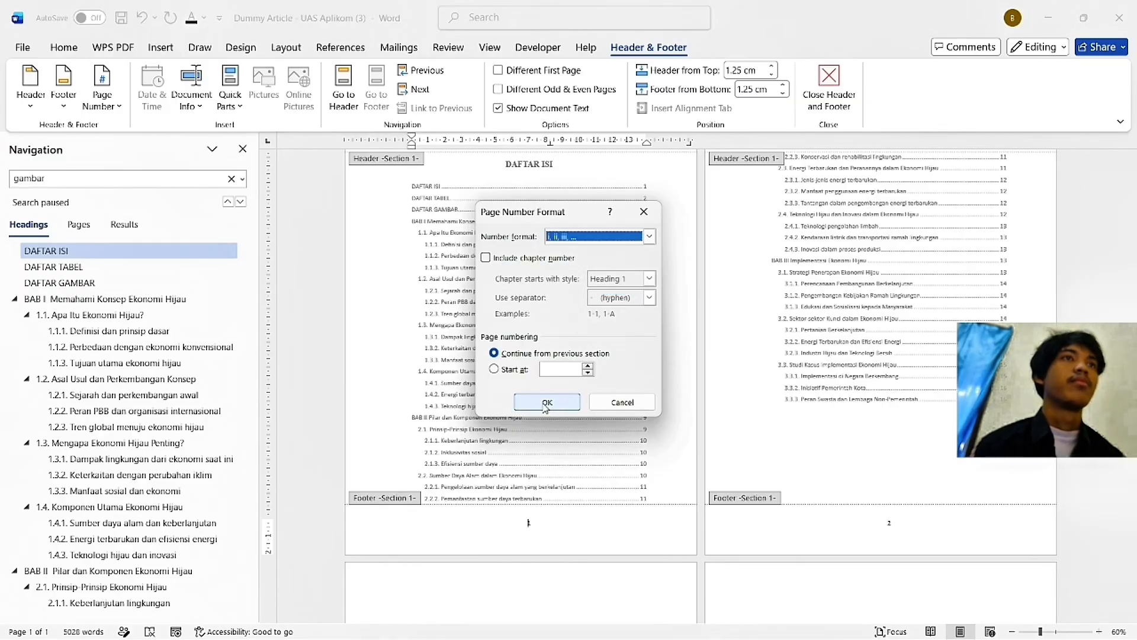
{"action": "left_click", "coordinate": [506, 370]}
{"action": "left_click", "coordinate": [547, 402]}
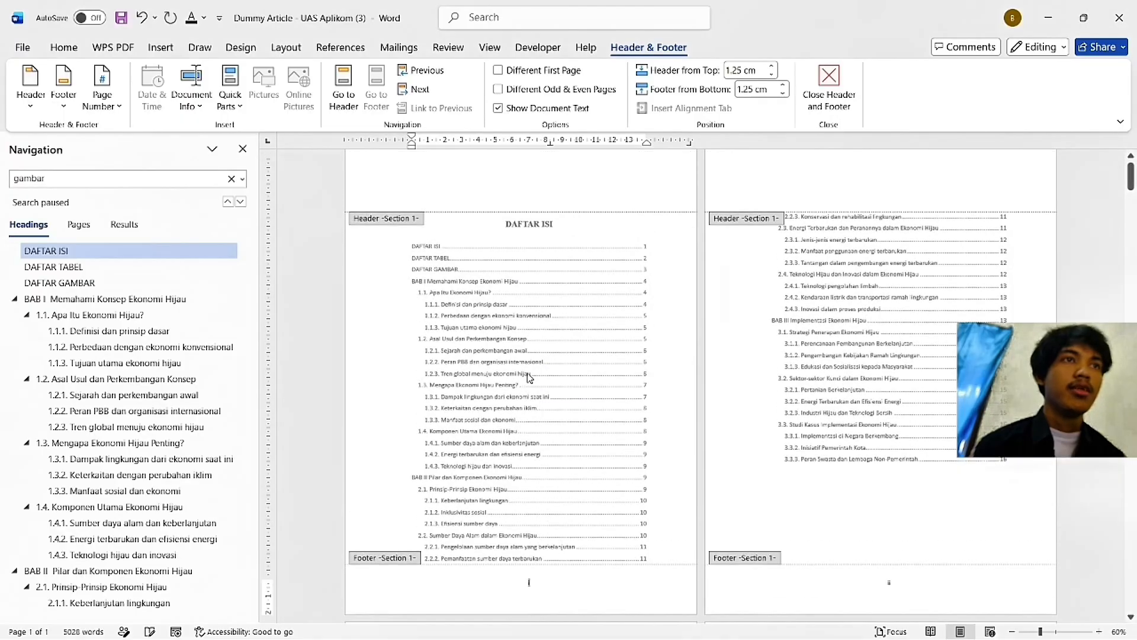
{"action": "scroll", "coordinate": [597, 384], "scroll_direction": "down", "scroll_amount": 5}
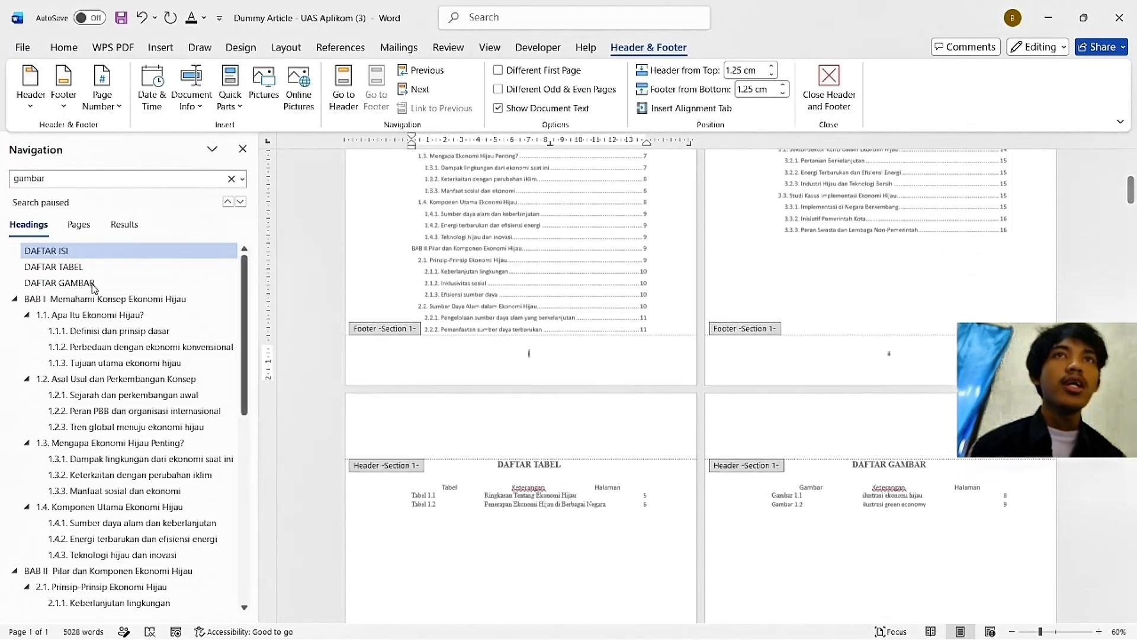
Step: Give the BAB I section a different first page and unlink its first-page header and footer from the previous section
{"action": "left_click", "coordinate": [176, 298]}
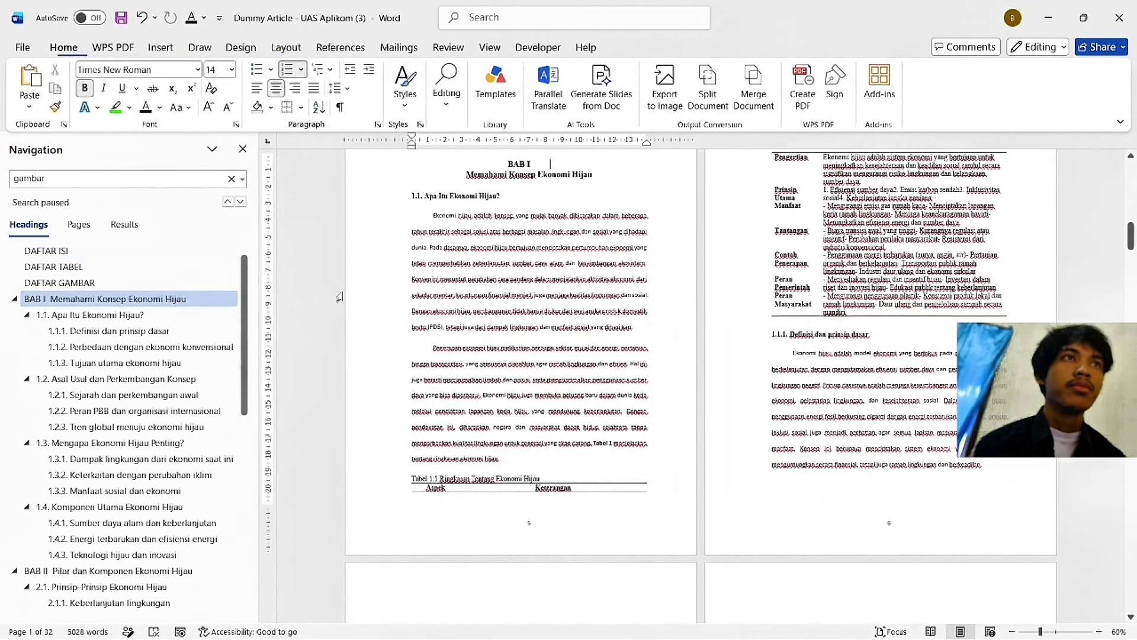
{"action": "scroll", "coordinate": [550, 234], "scroll_direction": "up", "scroll_amount": 3}
{"action": "double_click", "coordinate": [549, 234]}
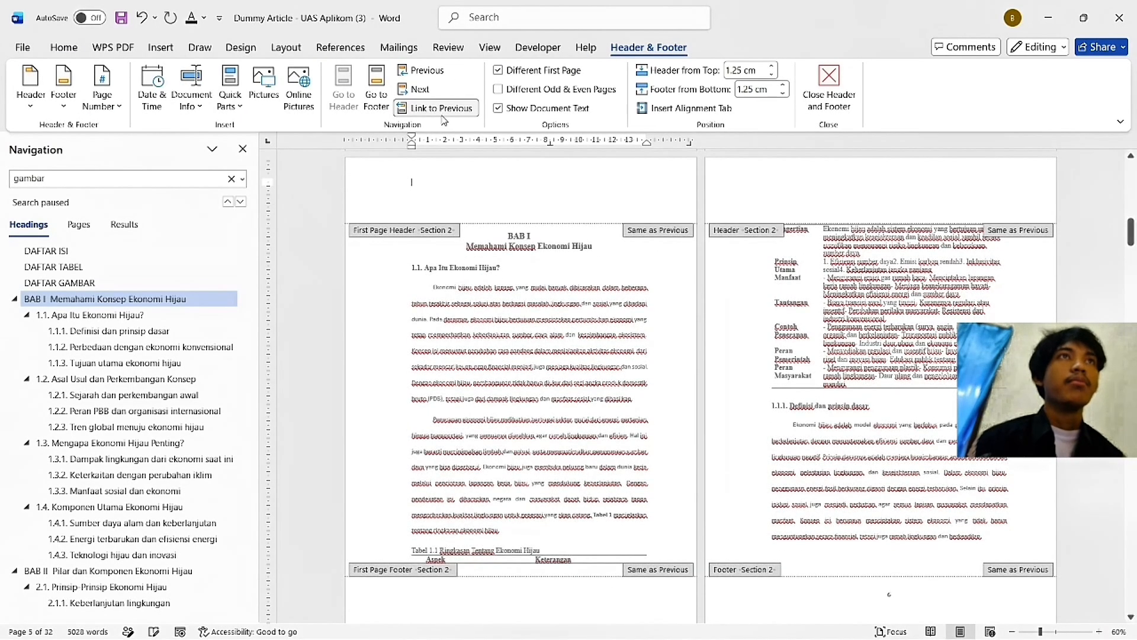
{"action": "left_click", "coordinate": [373, 89]}
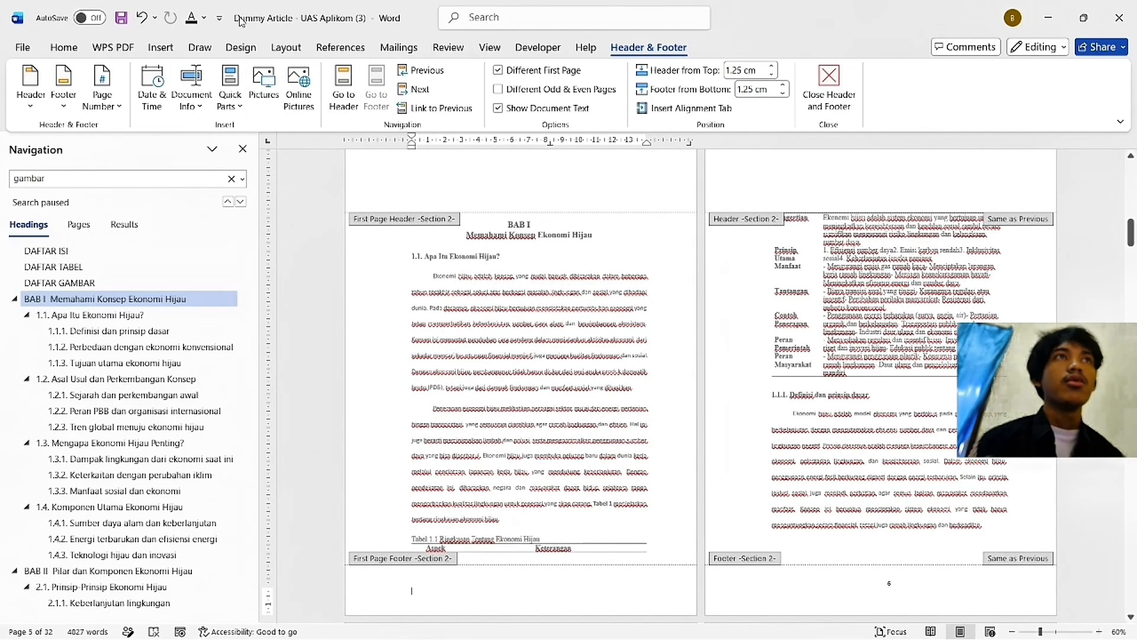
Step: Insert a centred Plain Number 2 page number in the first-page footer of the BAB I section
{"action": "left_click", "coordinate": [102, 98]}
{"action": "mouse_move", "coordinate": [139, 151]}
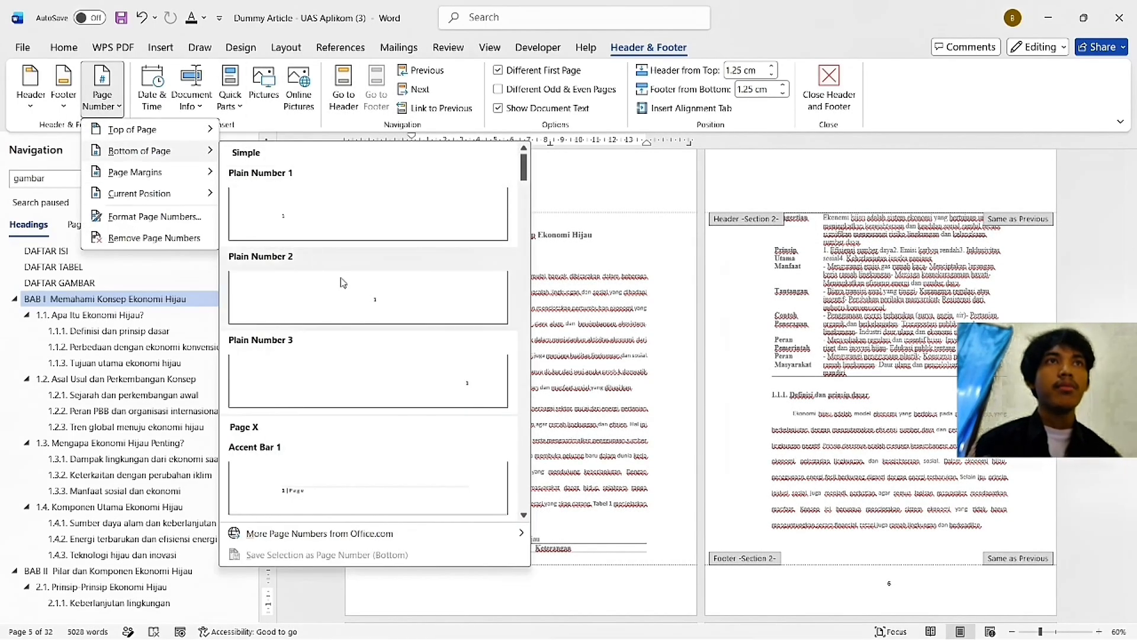
{"action": "left_click", "coordinate": [354, 296]}
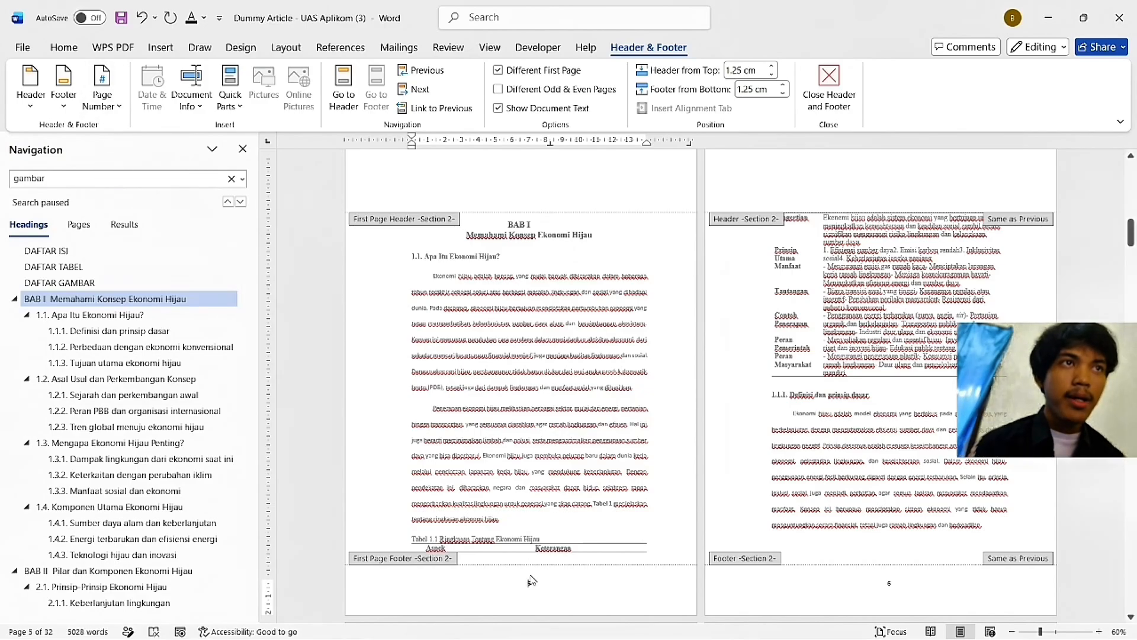
Step: Restart the BAB I section's page numbering at 1, keeping the 1, 2, 3 format
{"action": "left_click", "coordinate": [102, 98]}
{"action": "left_click", "coordinate": [159, 221]}
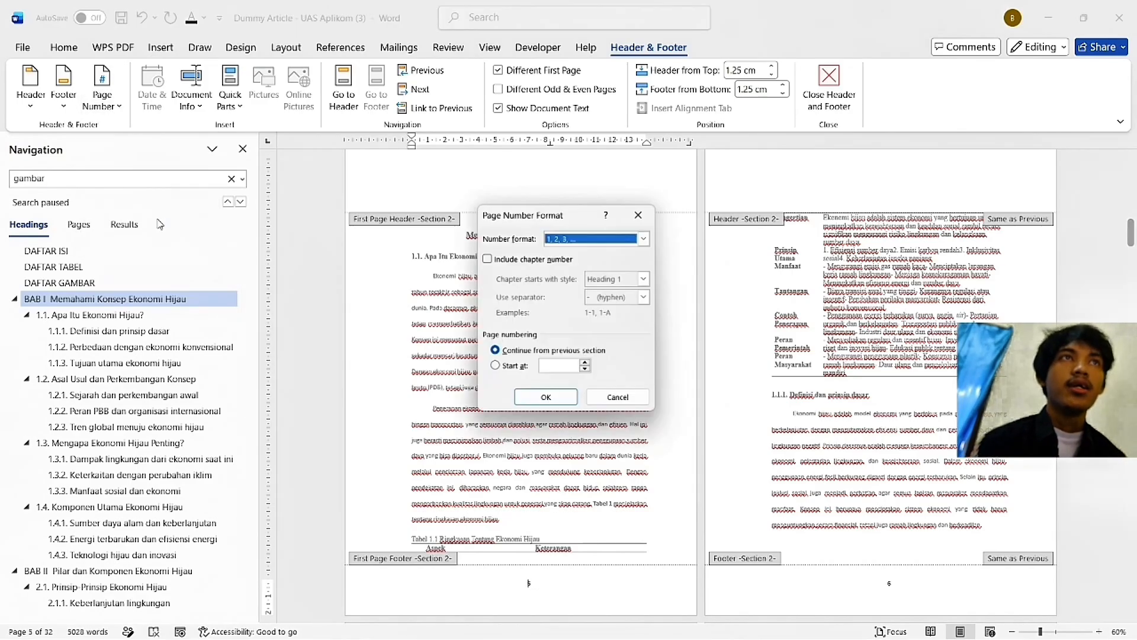
{"action": "left_click", "coordinate": [523, 373]}
{"action": "left_click", "coordinate": [543, 401]}
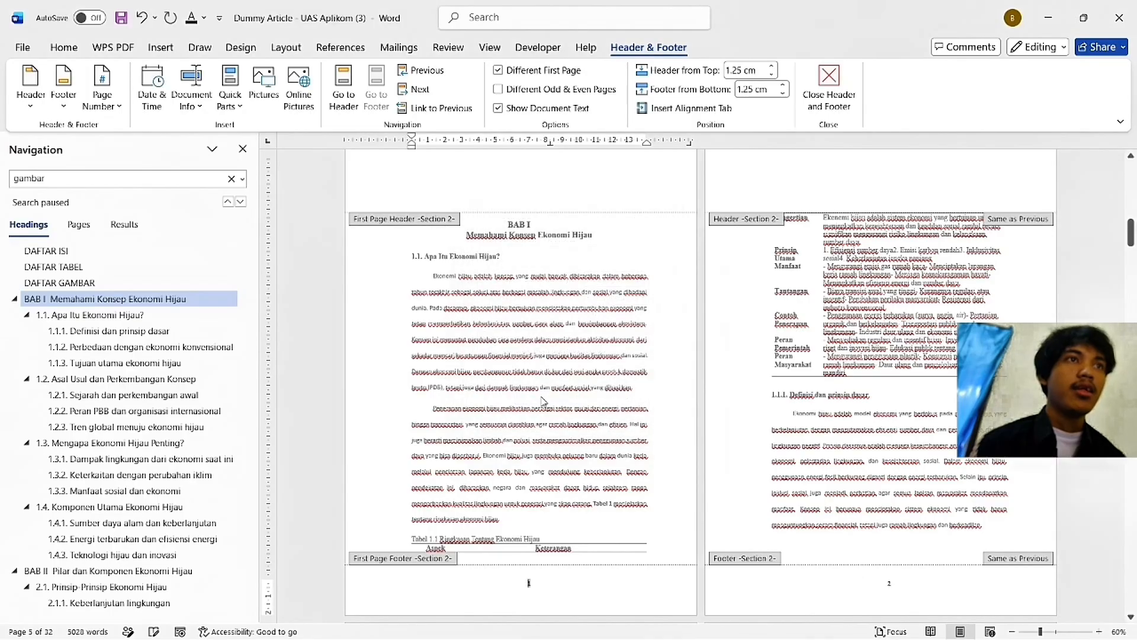
{"action": "scroll", "coordinate": [538, 376], "scroll_direction": "down", "scroll_amount": 2}
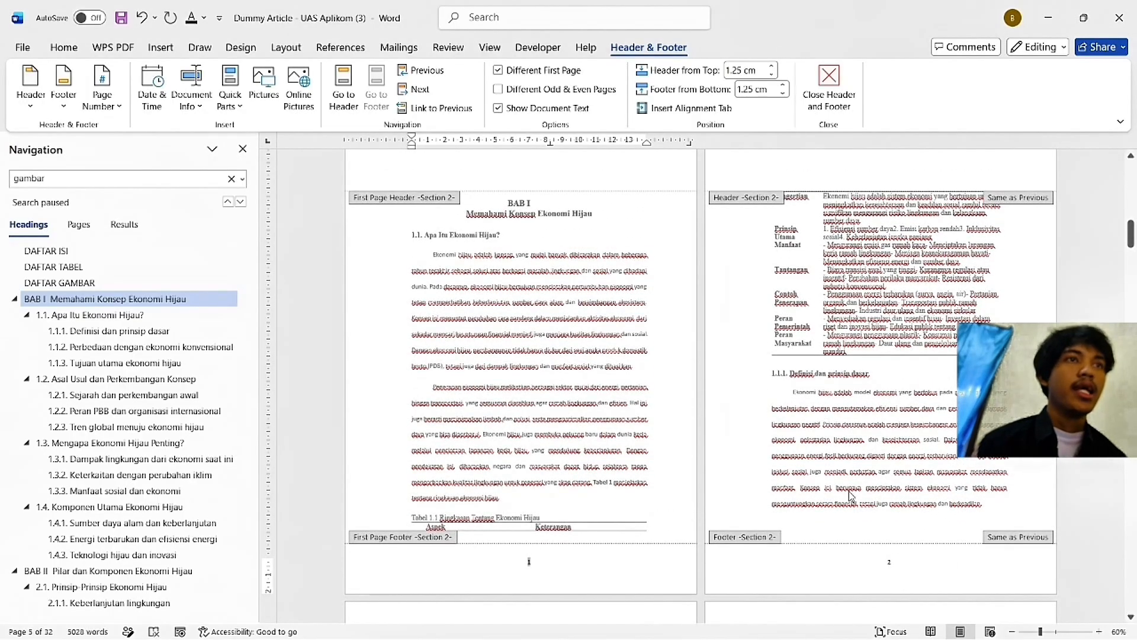
Step: Remove the footer page number from the second BAB I page and add a right-aligned Plain Number 3 number to the header
{"action": "left_click", "coordinate": [908, 562]}
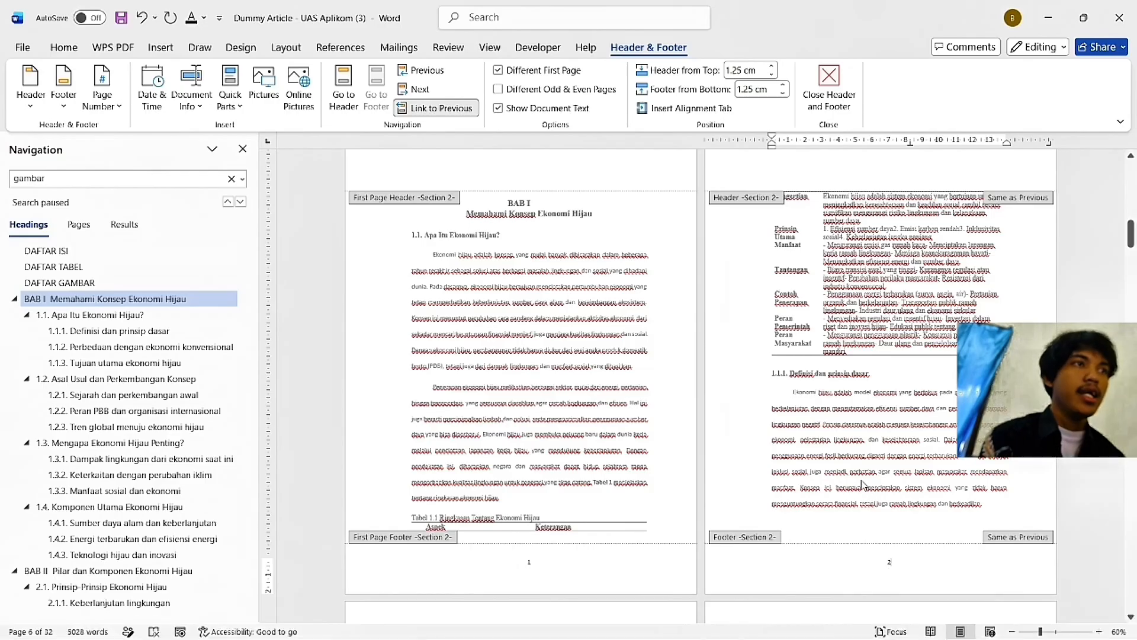
{"action": "left_click", "coordinate": [102, 89]}
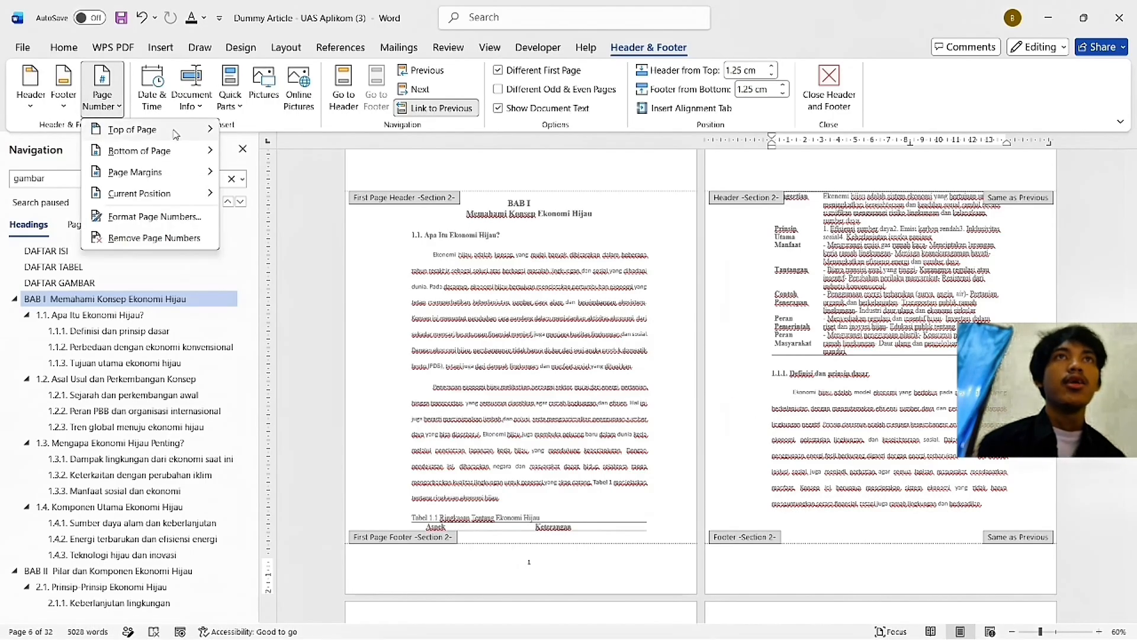
{"action": "mouse_move", "coordinate": [133, 129]}
{"action": "left_click", "coordinate": [434, 360]}
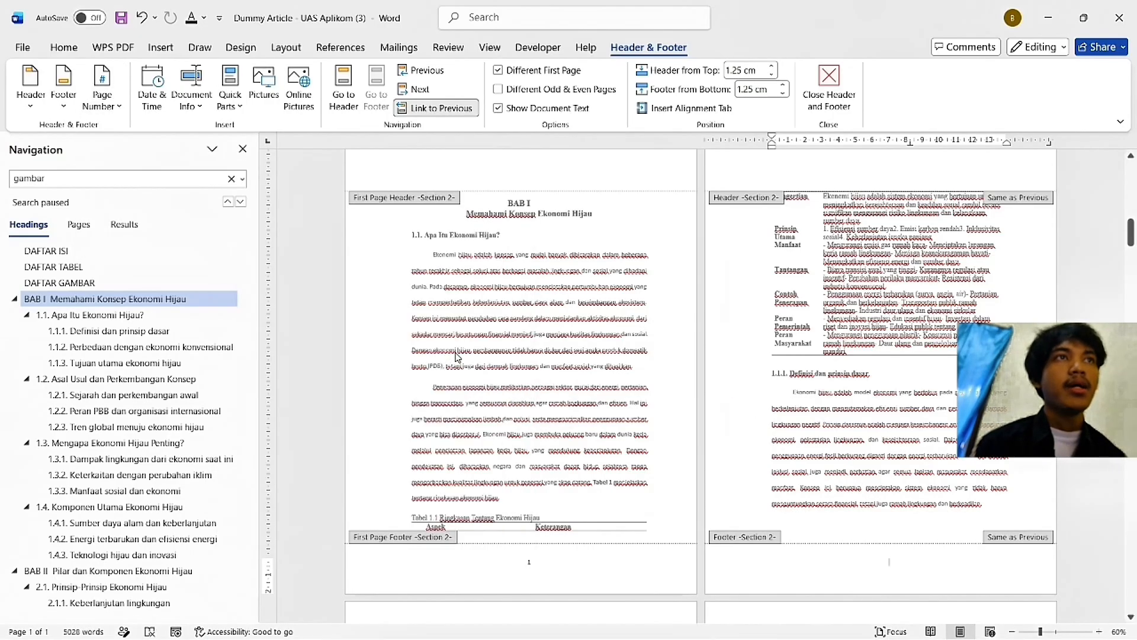
Step: Check the header page numbers from the BAB I pages through the first page of BAB II
{"action": "scroll", "coordinate": [703, 458], "scroll_direction": "down", "scroll_amount": 15}
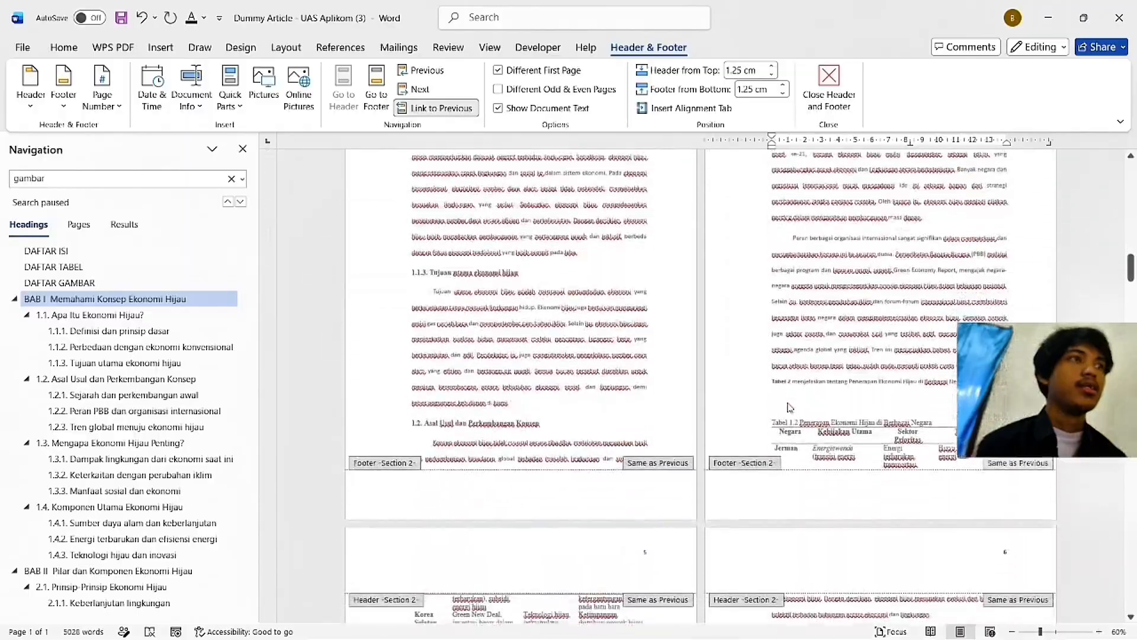
{"action": "scroll", "coordinate": [770, 423], "scroll_direction": "down", "scroll_amount": 15}
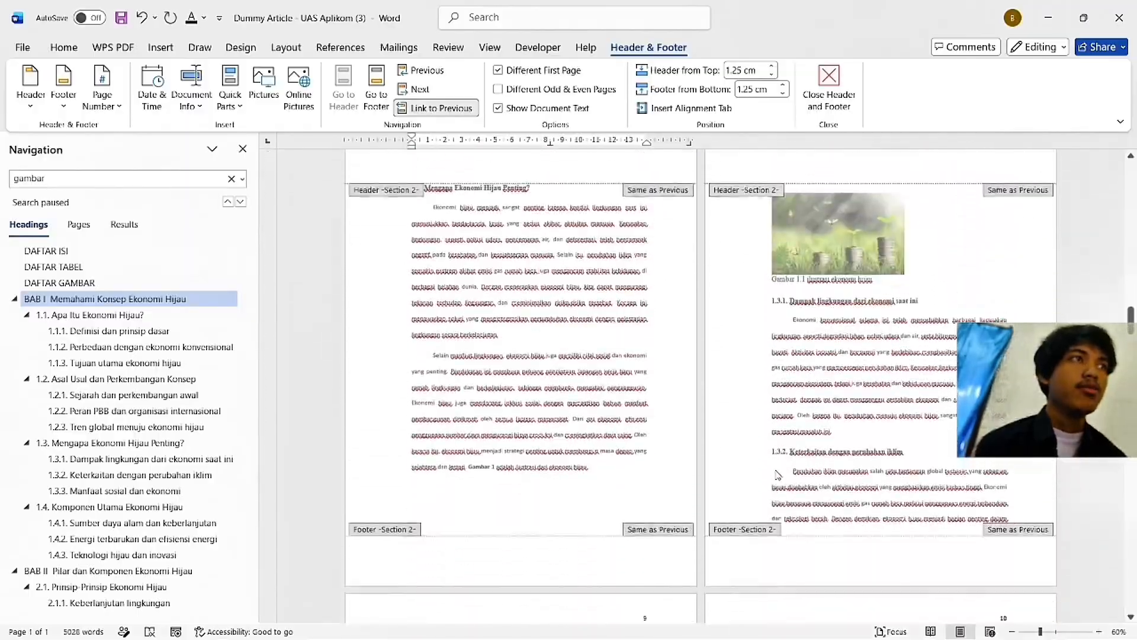
{"action": "scroll", "coordinate": [738, 437], "scroll_direction": "down", "scroll_amount": 15}
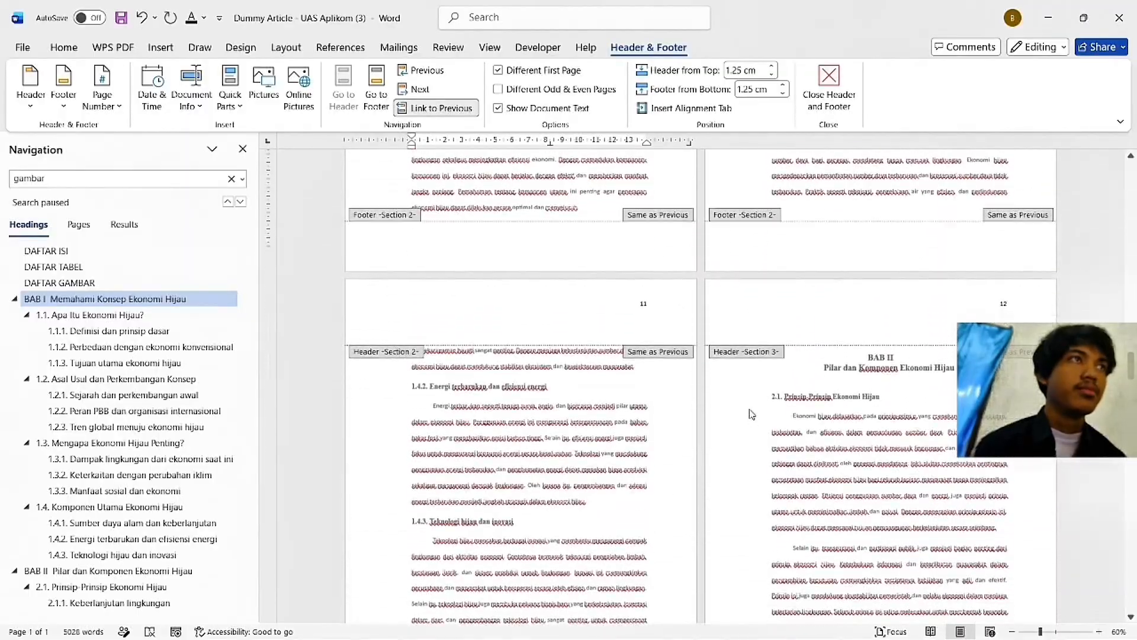
{"action": "scroll", "coordinate": [751, 391], "scroll_direction": "down", "scroll_amount": 1}
{"action": "scroll", "coordinate": [758, 426], "scroll_direction": "up", "scroll_amount": 1}
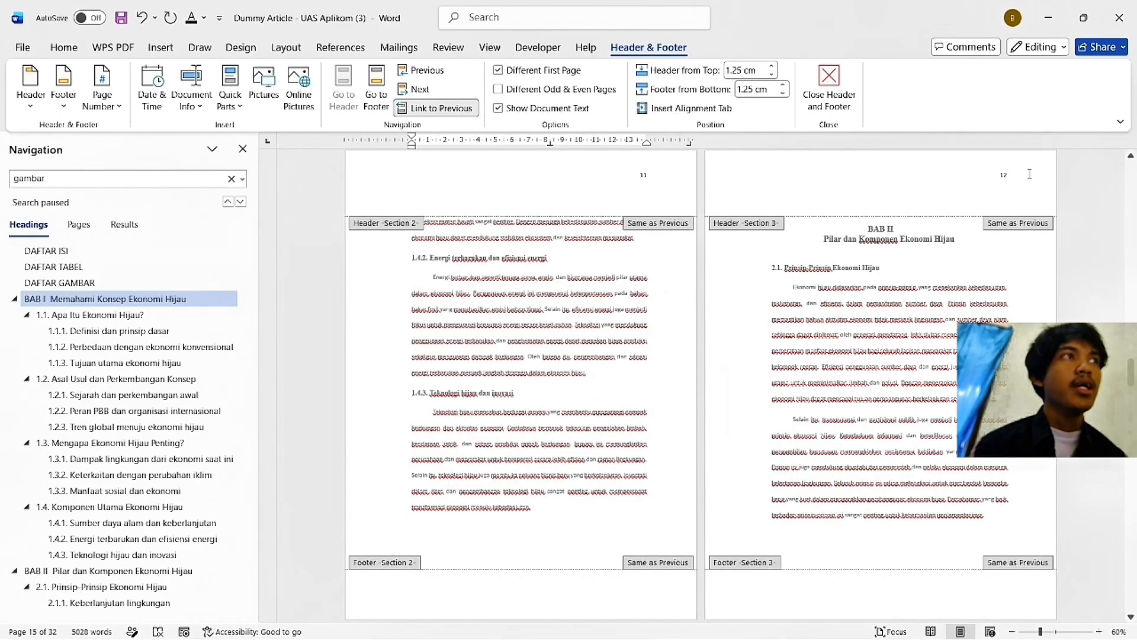
Step: Turn on a different first page for the BAB II section's header and footer
{"action": "left_click_drag", "start_coordinate": [1028, 178], "coordinate": [969, 177]}
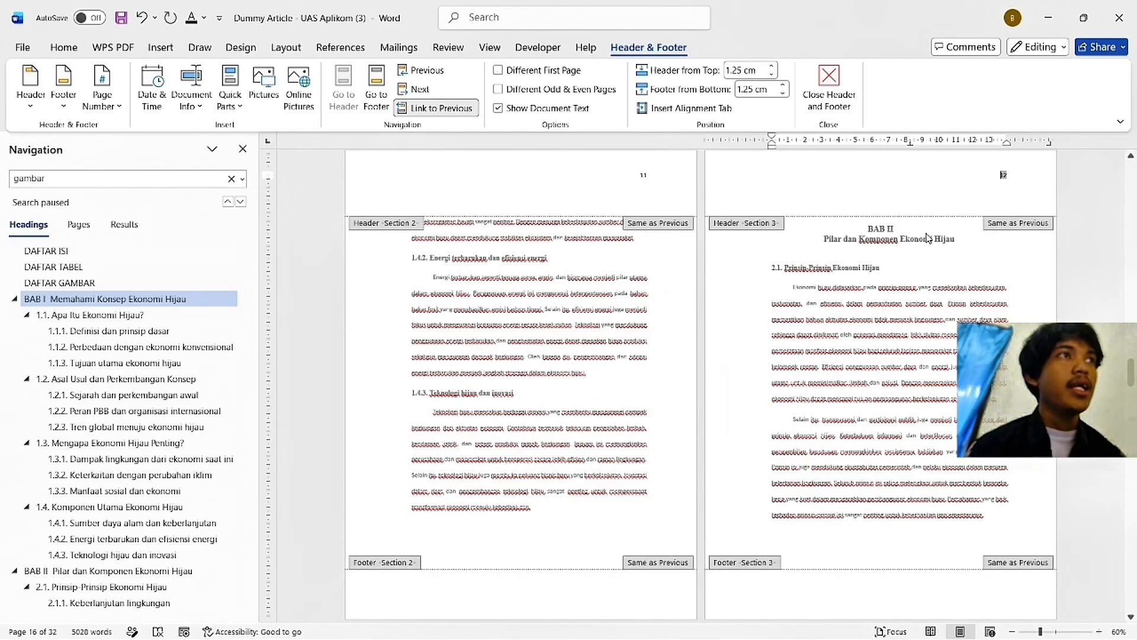
{"action": "left_click", "coordinate": [498, 70]}
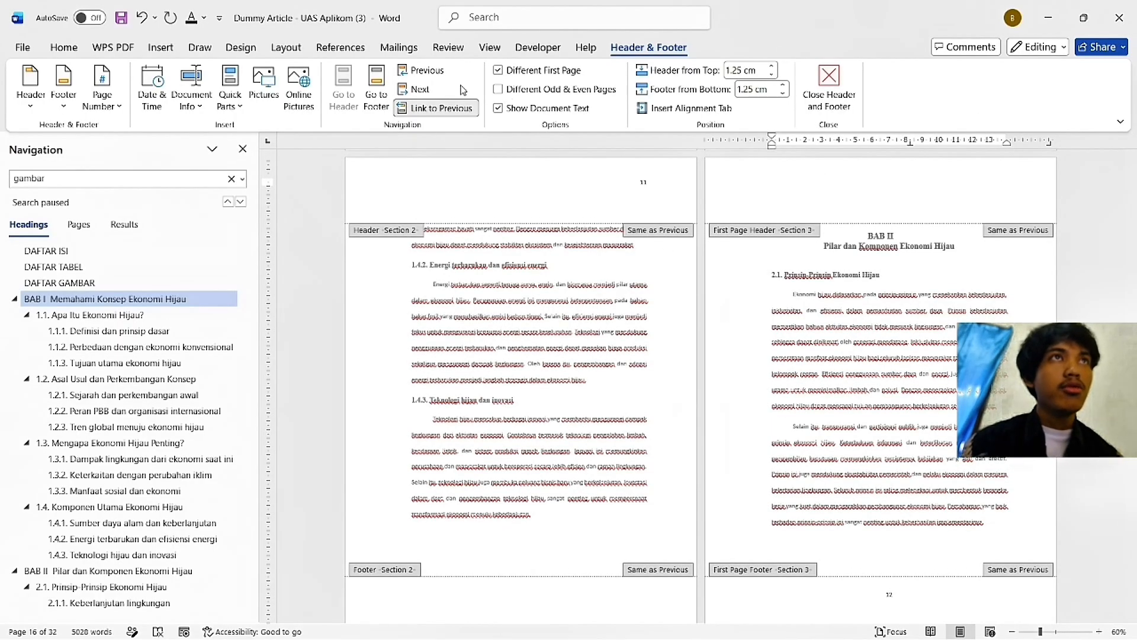
{"action": "left_click", "coordinate": [432, 109]}
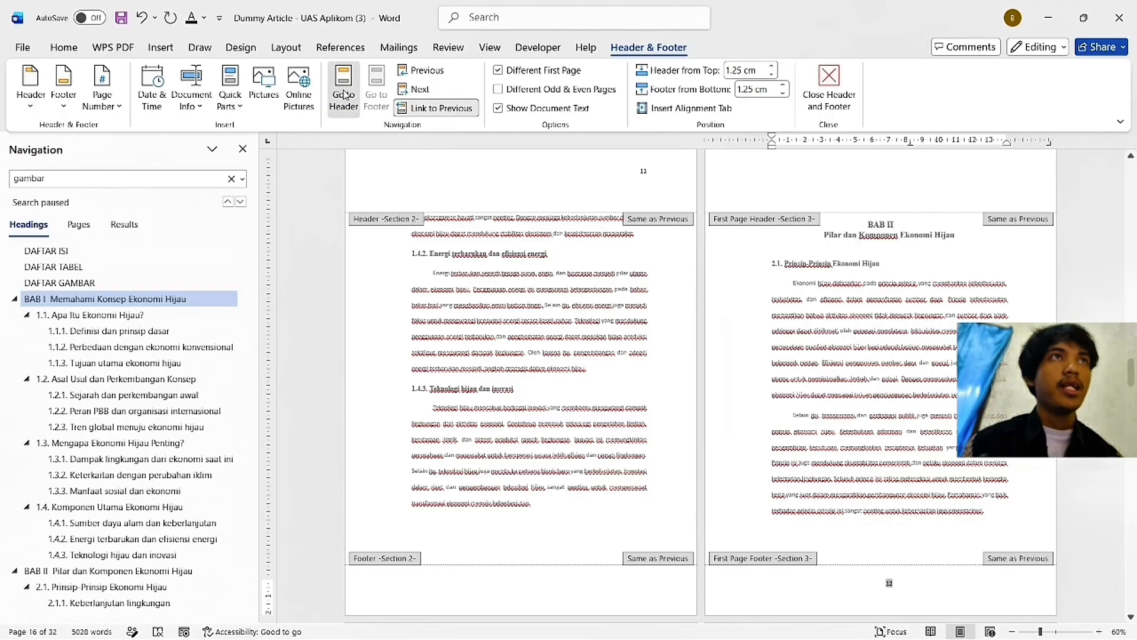
{"action": "scroll", "coordinate": [465, 382], "scroll_direction": "down", "scroll_amount": 5}
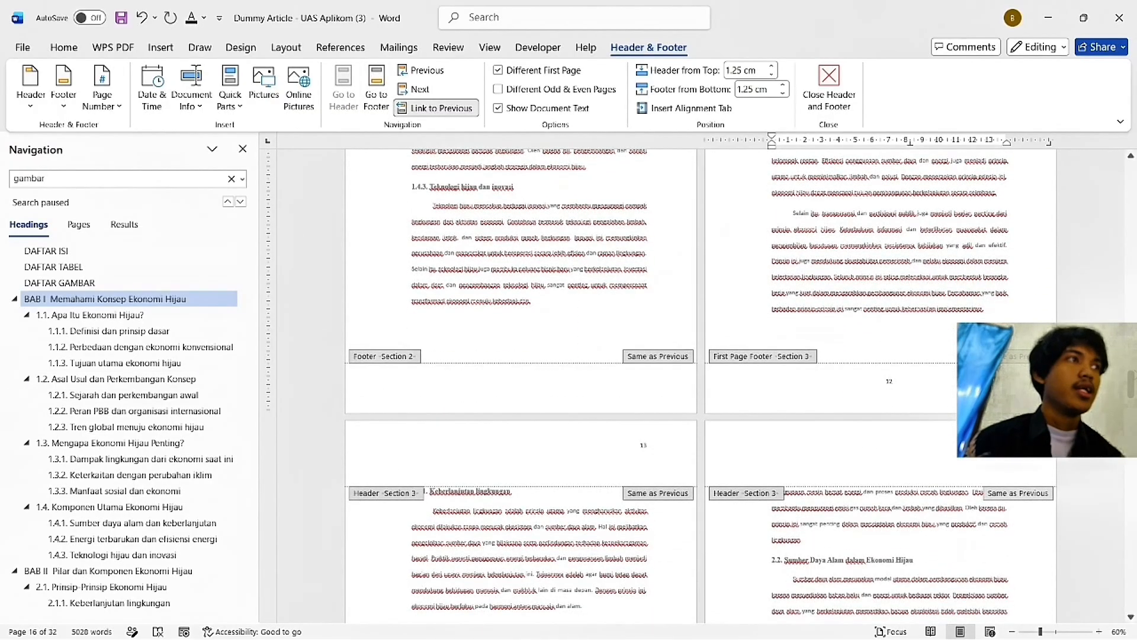
Step: Turn on a different first page for the BAB III section's header and footer
{"action": "left_click_drag", "start_coordinate": [1131, 385], "coordinate": [1132, 532]}
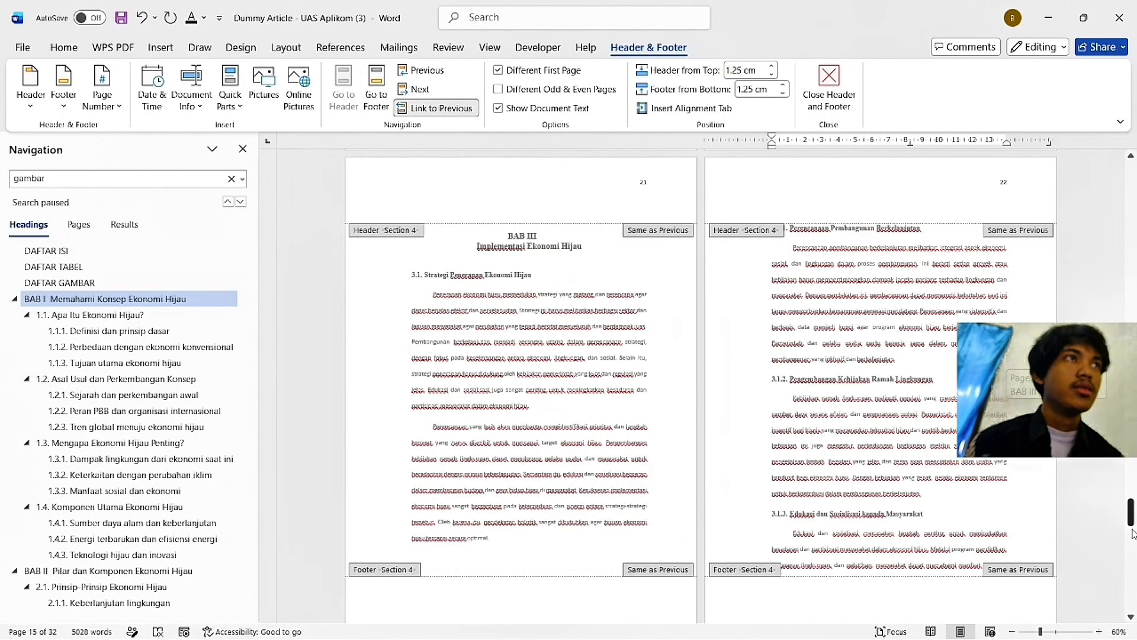
{"action": "left_click", "coordinate": [644, 221]}
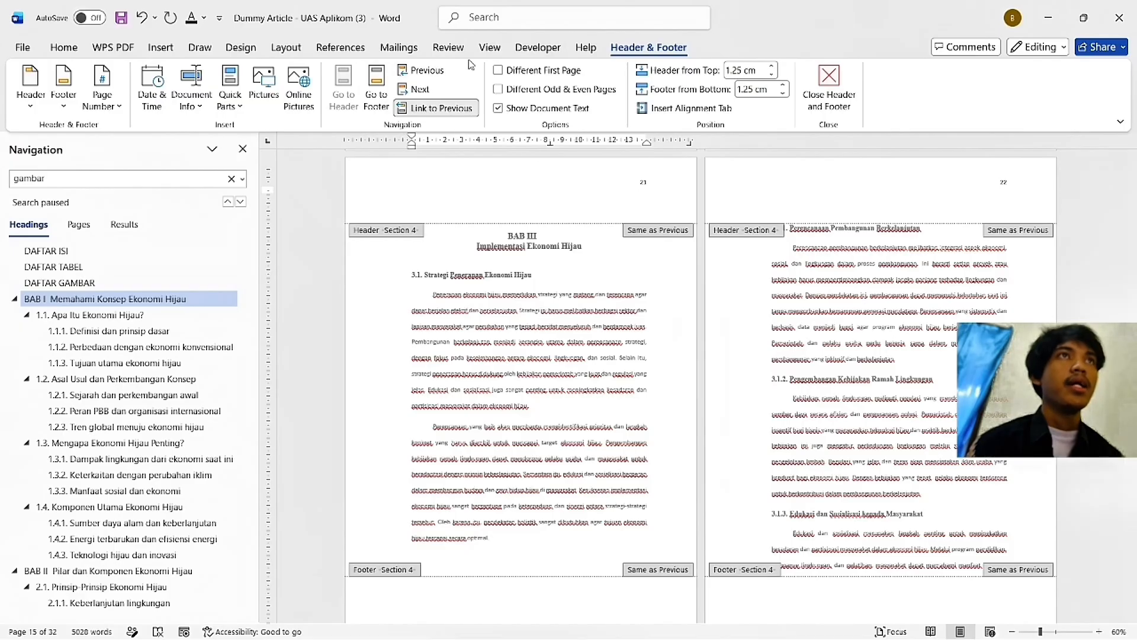
{"action": "left_click", "coordinate": [498, 71]}
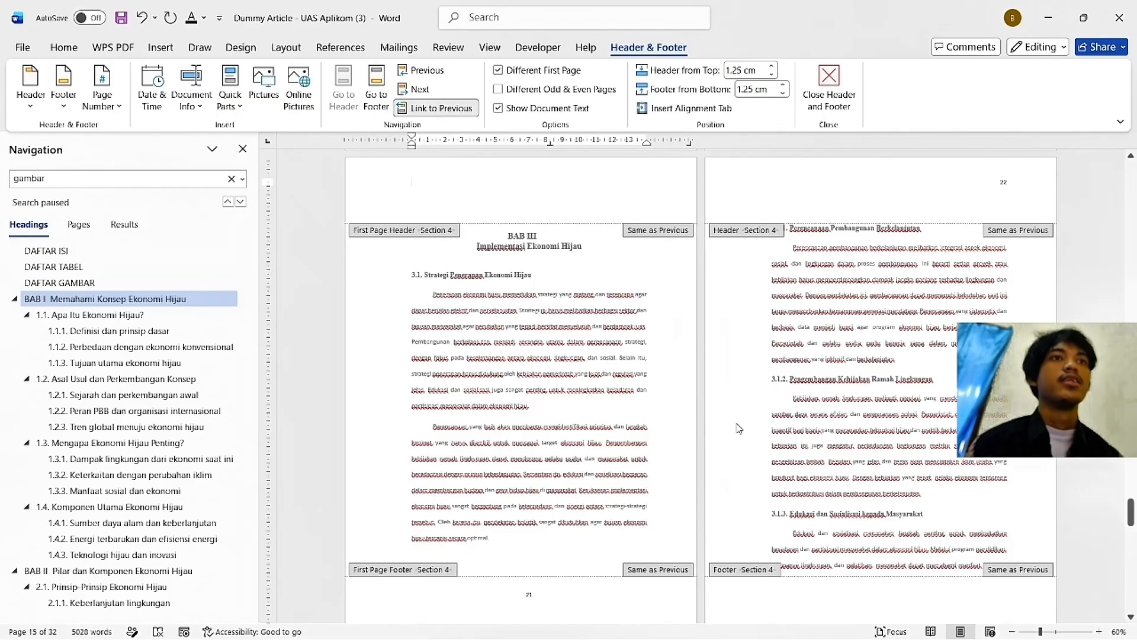
{"action": "scroll", "coordinate": [495, 465], "scroll_direction": "down", "scroll_amount": 2}
{"action": "scroll", "coordinate": [1128, 508], "scroll_direction": "down", "scroll_amount": 2}
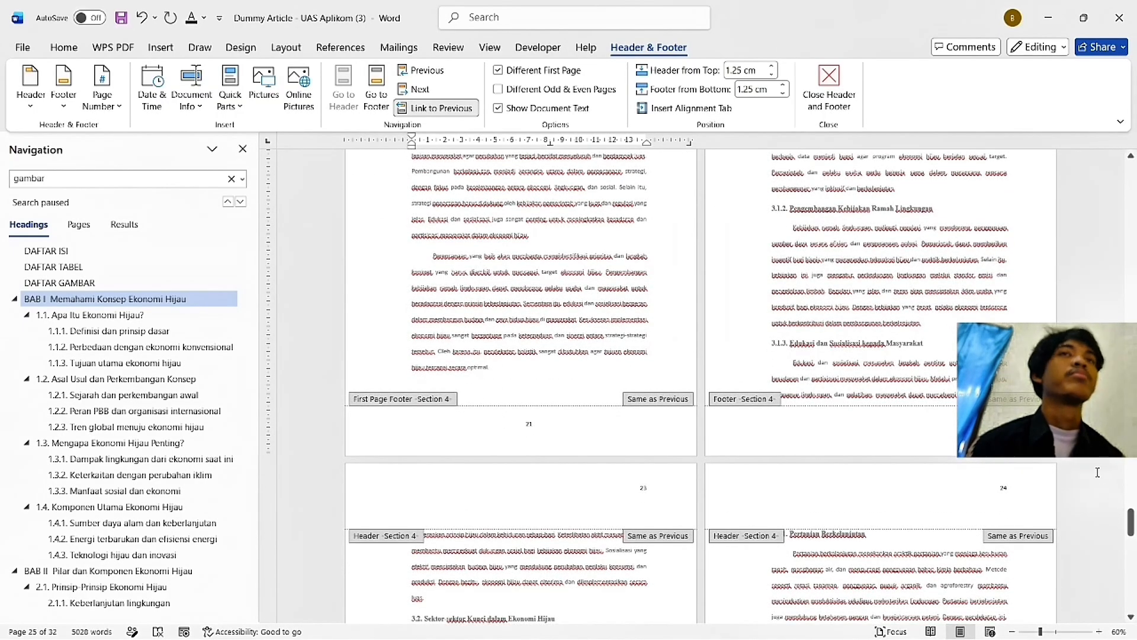
Step: Switch to PEDOMAN SKRIPSI FE.pdf in WPS Office, read the rule on landscape orientation for oversized tables, and return to the Word article
{"action": "left_click_drag", "start_coordinate": [1131, 530], "coordinate": [1130, 343]}
{"action": "key", "text": "alt+Tab"}
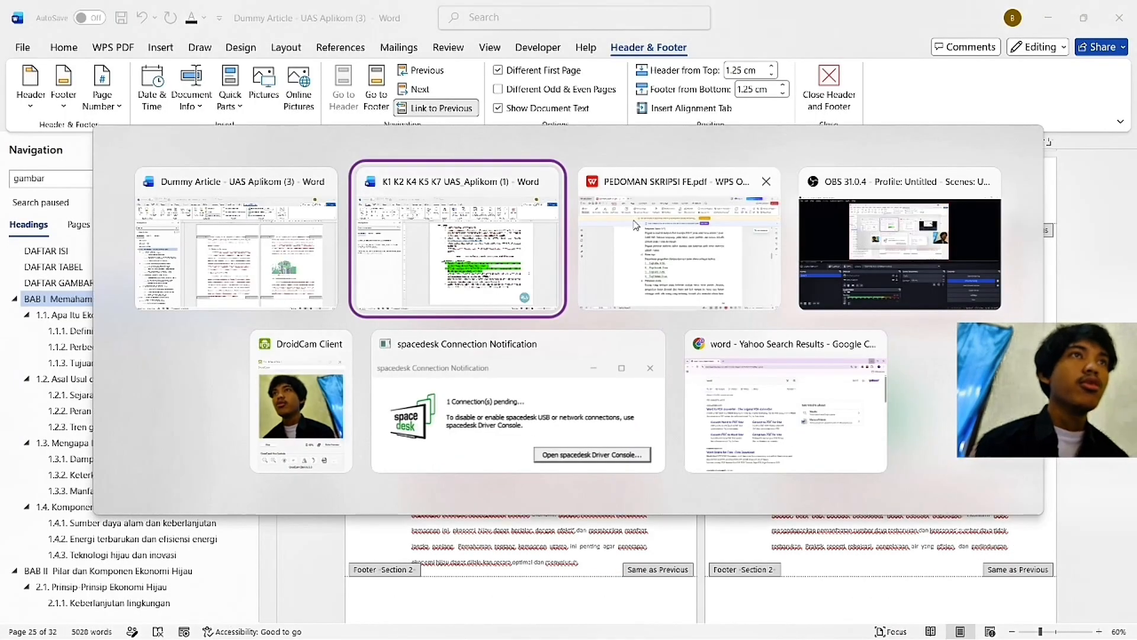
{"action": "left_click", "coordinate": [637, 250]}
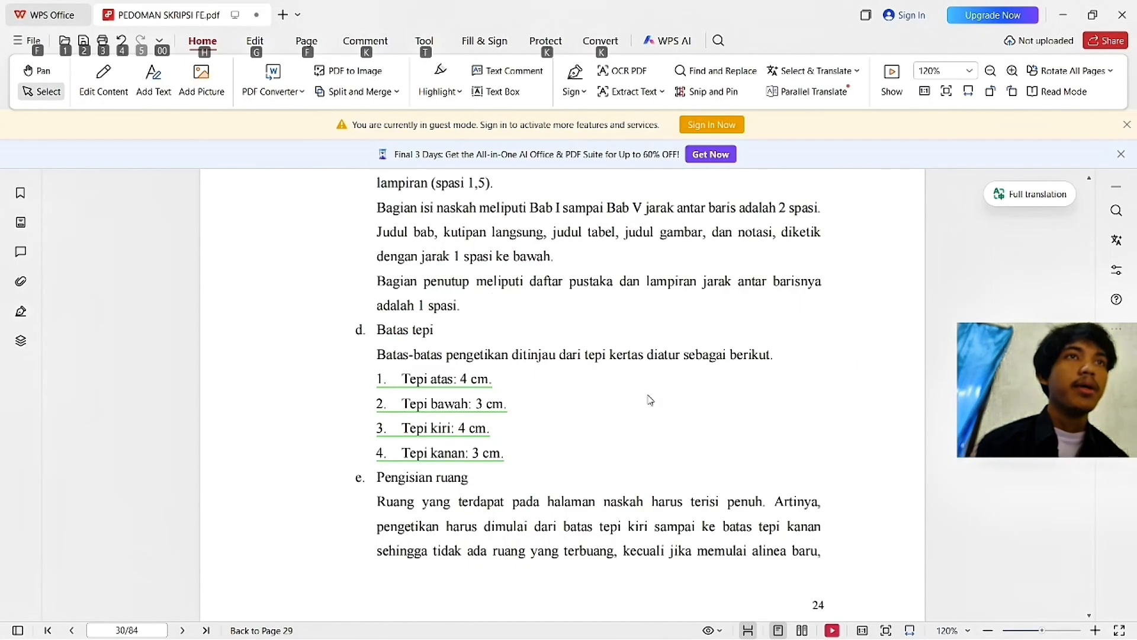
{"action": "scroll", "coordinate": [736, 398], "scroll_direction": "down", "scroll_amount": 15}
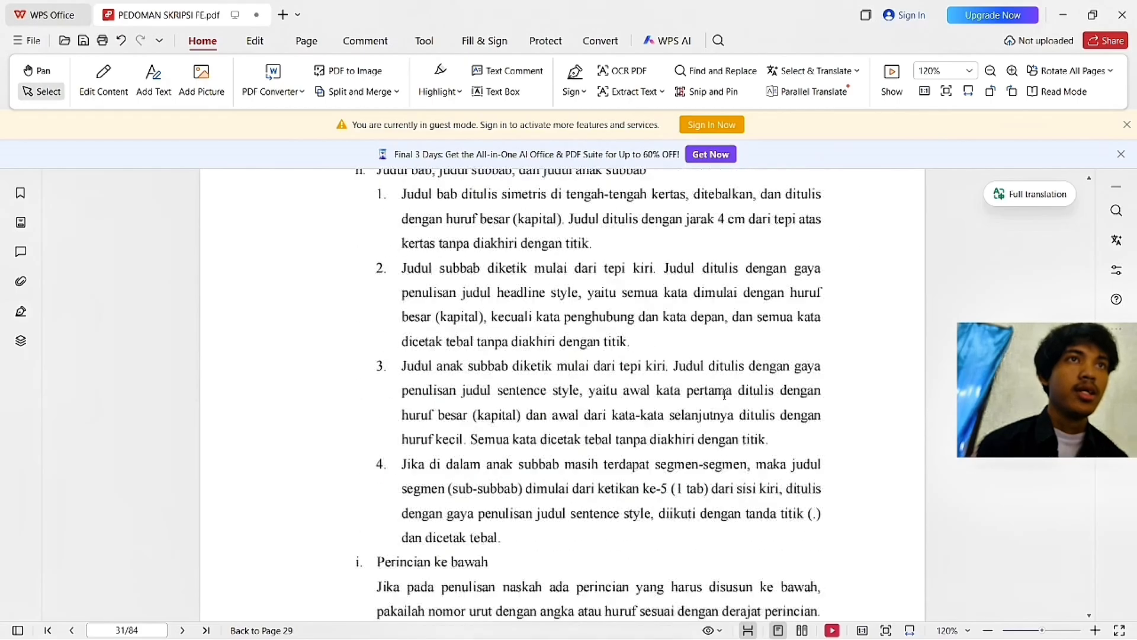
{"action": "scroll", "coordinate": [678, 256], "scroll_direction": "down", "scroll_amount": 15}
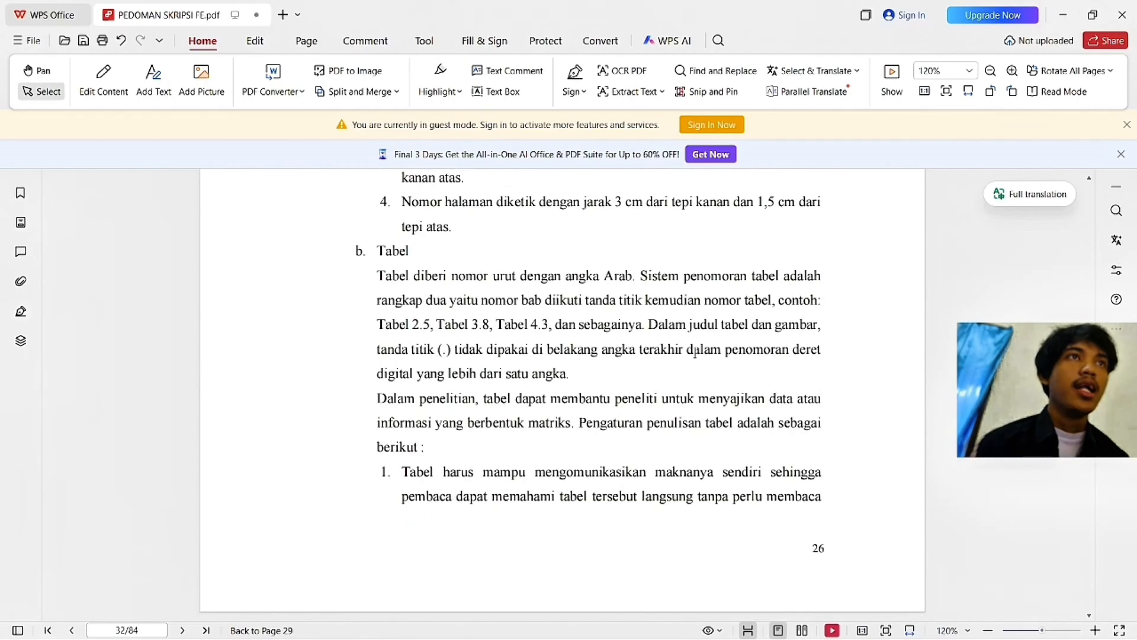
{"action": "scroll", "coordinate": [688, 347], "scroll_direction": "down", "scroll_amount": 6}
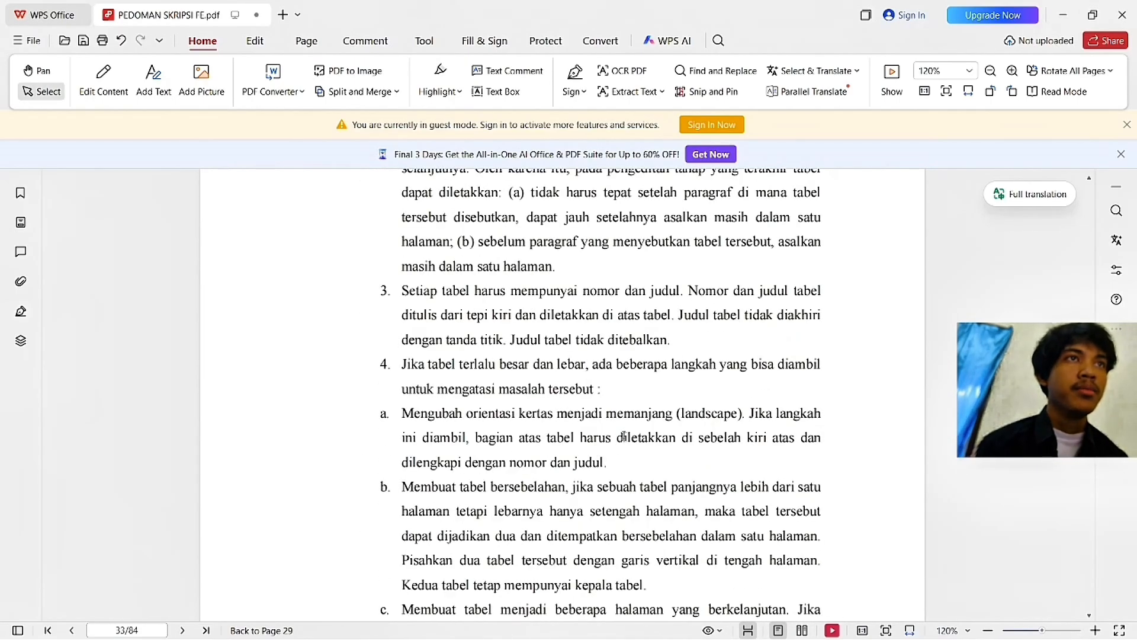
{"action": "left_click_drag", "start_coordinate": [411, 420], "coordinate": [743, 414]}
{"action": "key", "text": "alt+Tab"}
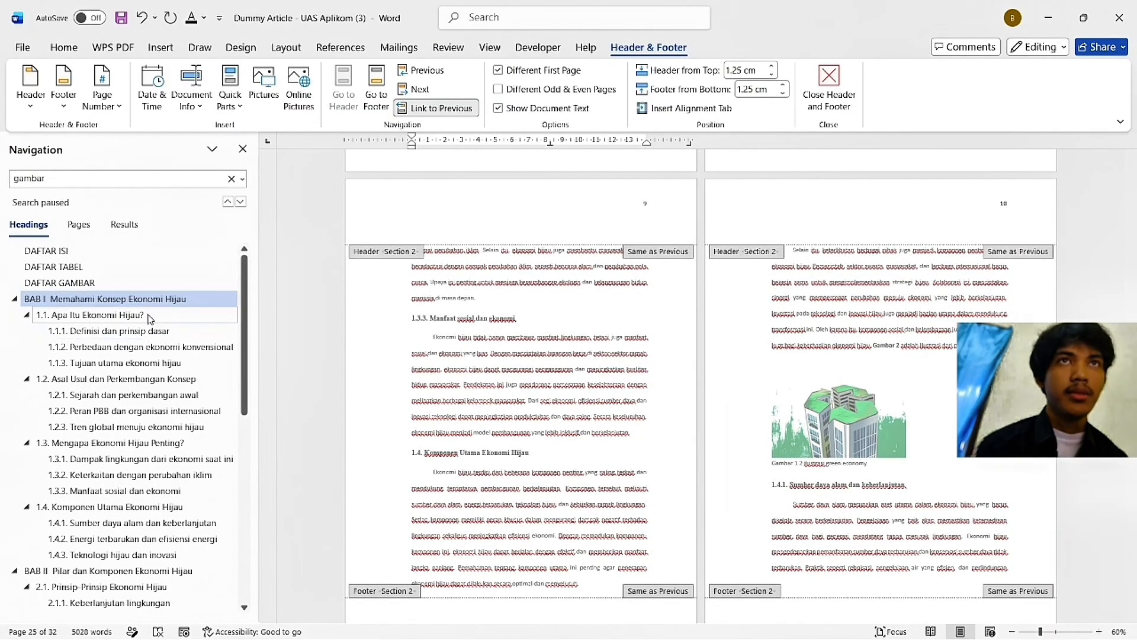
Step: Change the page orientation to landscape from the Tabel 1.1 caption onward, applied to this point forward
{"action": "left_click", "coordinate": [150, 319]}
{"action": "scroll", "coordinate": [447, 380], "scroll_direction": "down", "scroll_amount": 3}
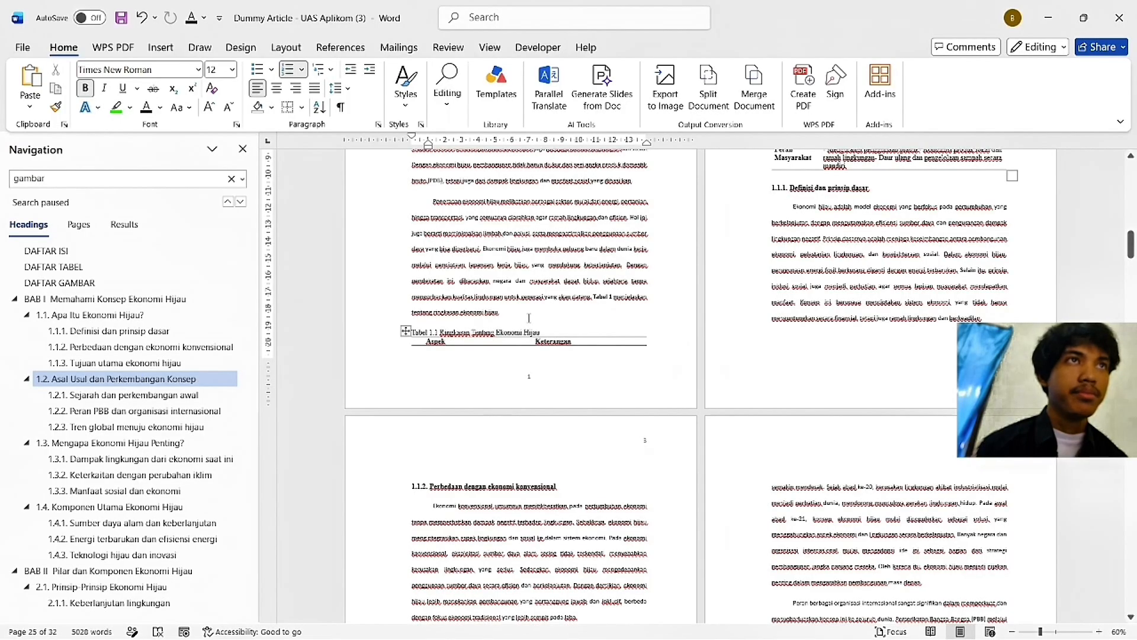
{"action": "scroll", "coordinate": [529, 318], "scroll_direction": "up", "scroll_amount": 5}
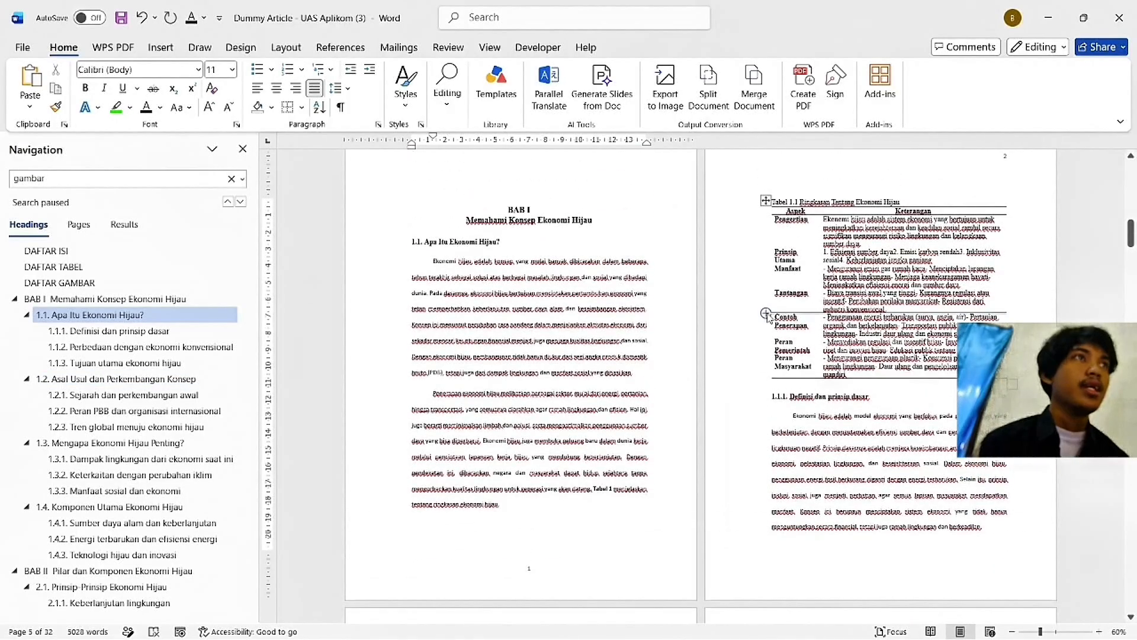
{"action": "left_click", "coordinate": [765, 200]}
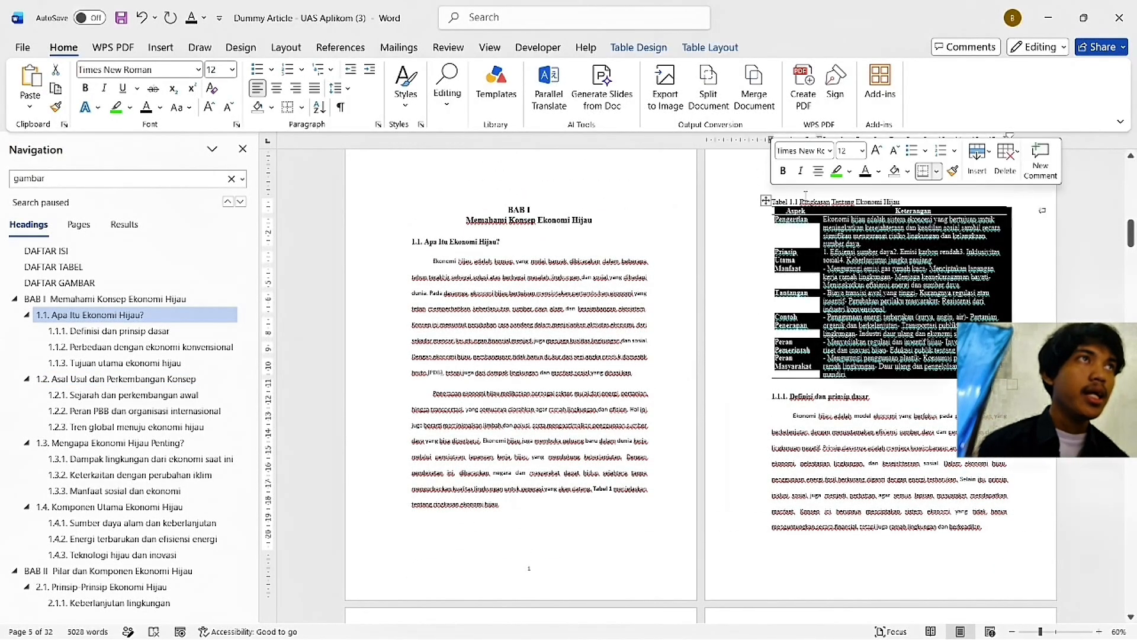
{"action": "left_click", "coordinate": [781, 203]}
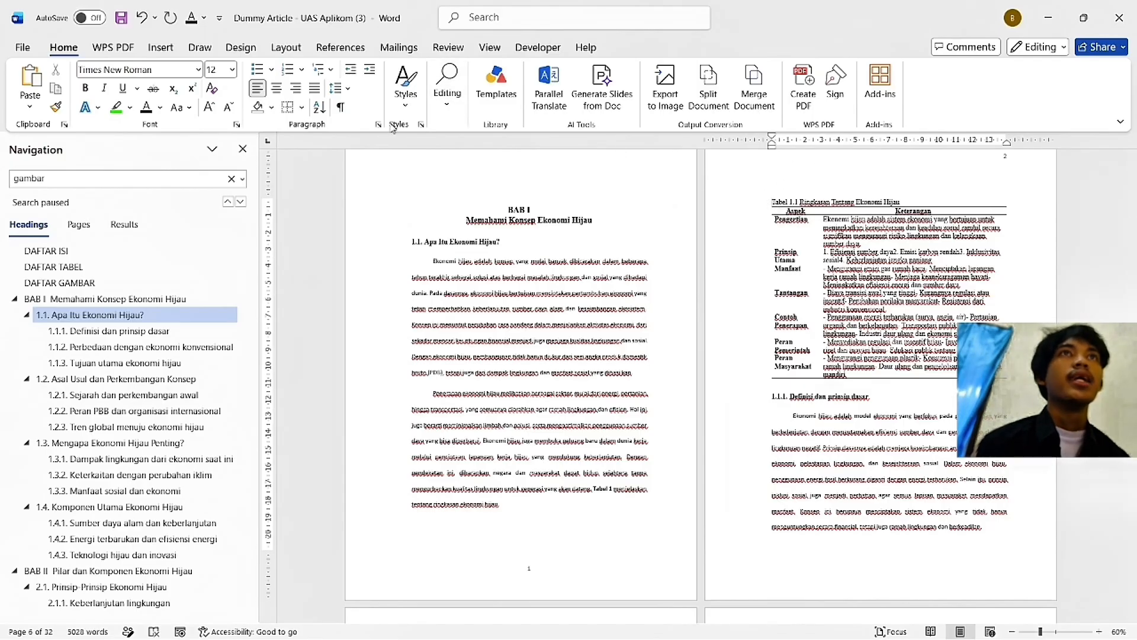
{"action": "left_click", "coordinate": [165, 44]}
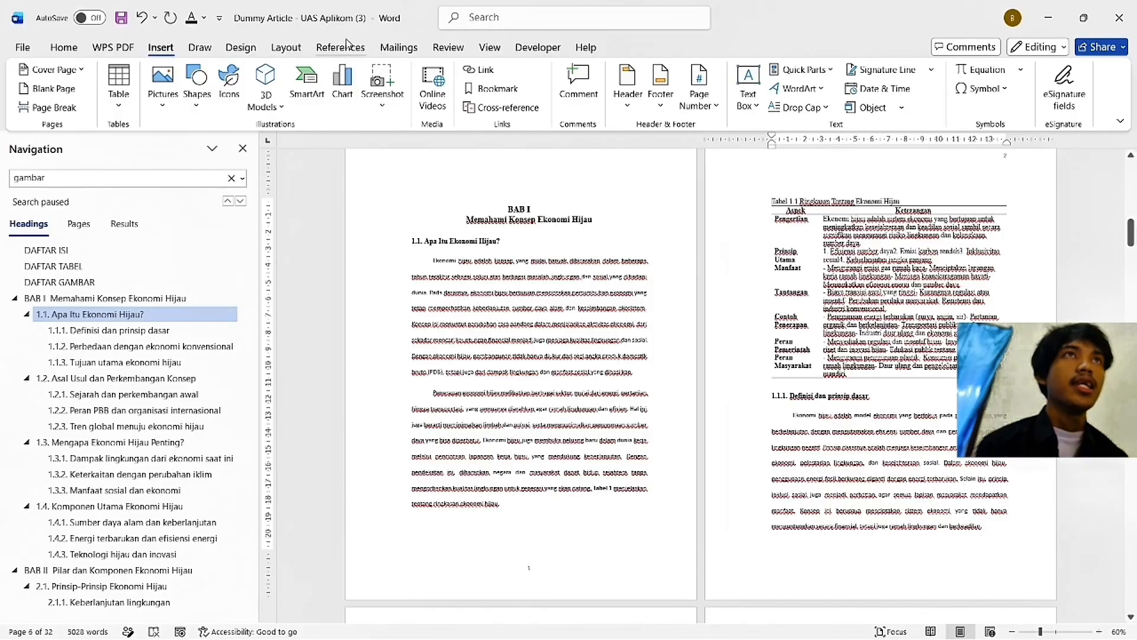
{"action": "left_click", "coordinate": [287, 47]}
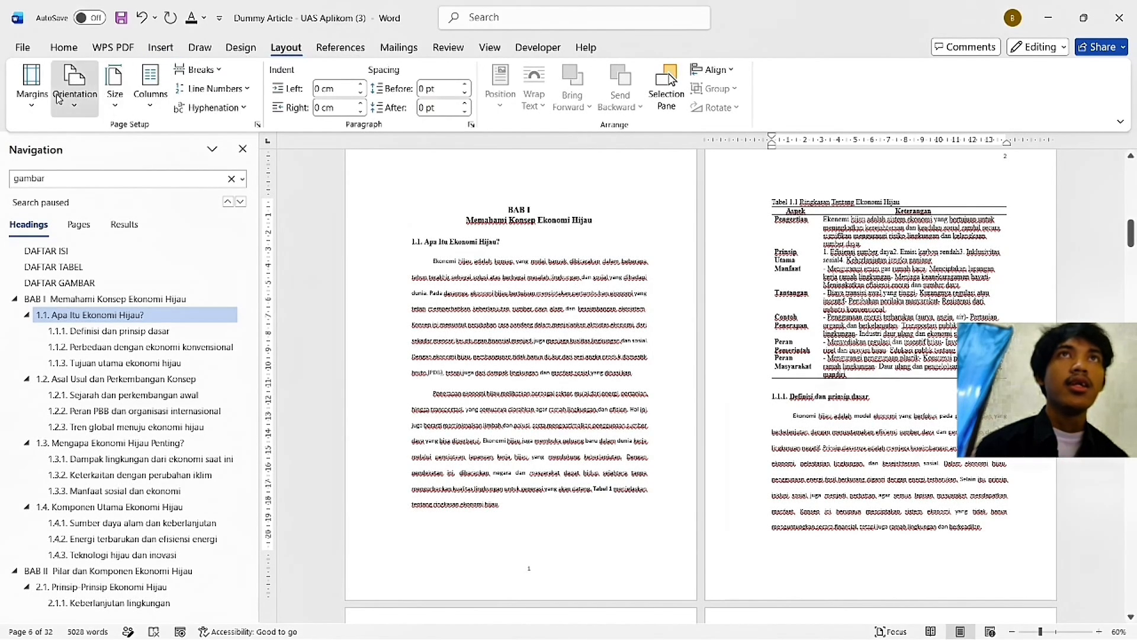
{"action": "left_click", "coordinate": [32, 82]}
{"action": "left_click", "coordinate": [113, 512]}
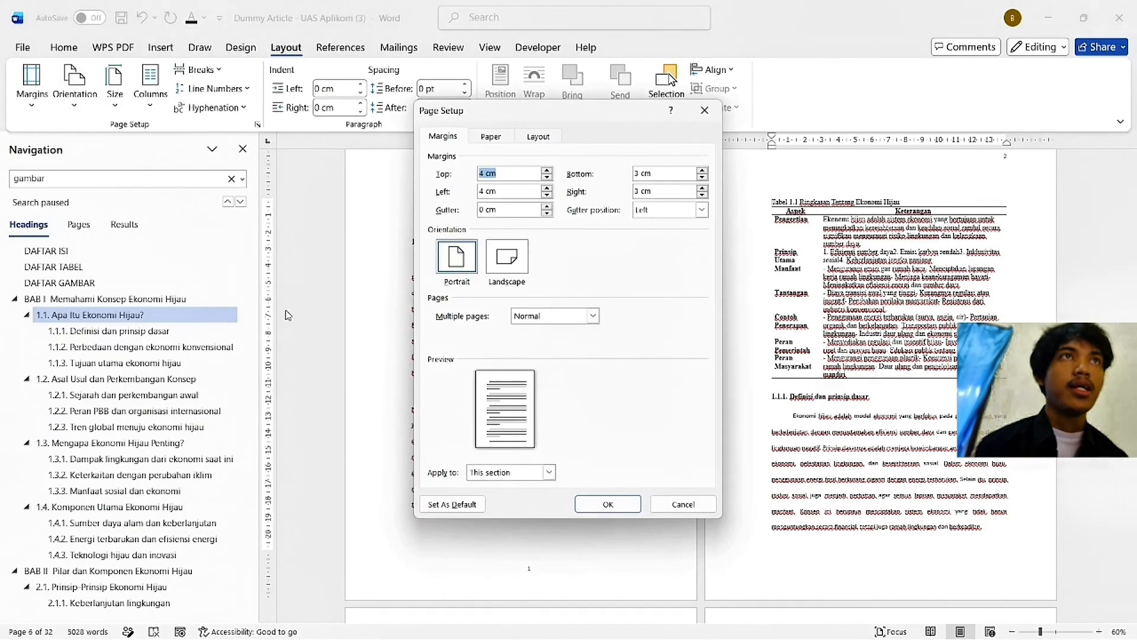
{"action": "left_click", "coordinate": [491, 268]}
{"action": "left_click", "coordinate": [517, 472]}
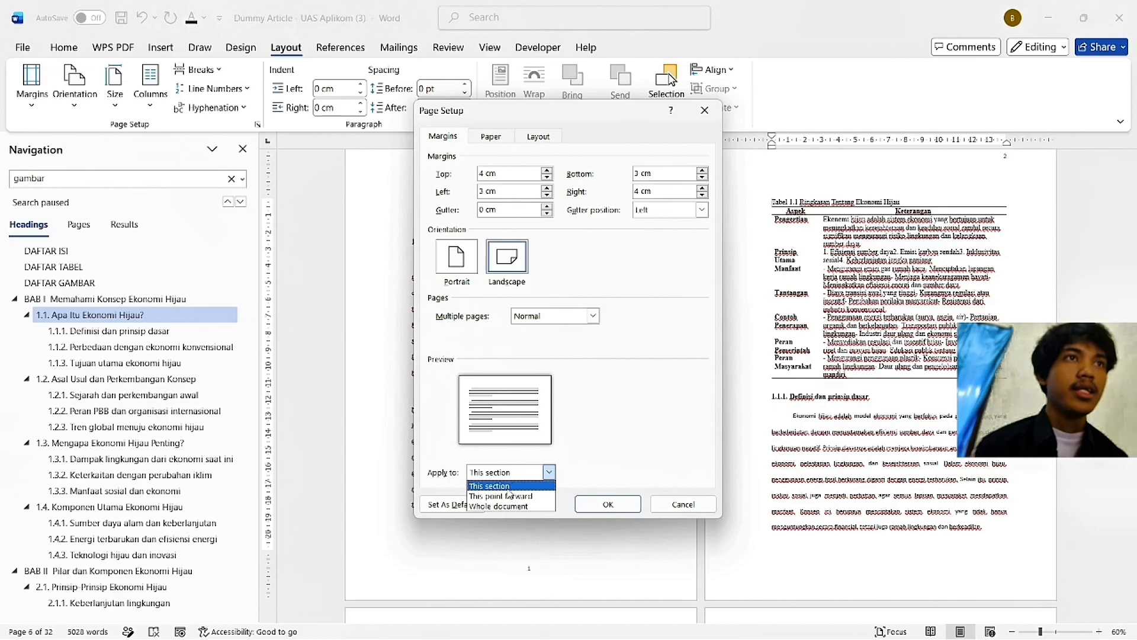
{"action": "left_click", "coordinate": [509, 496]}
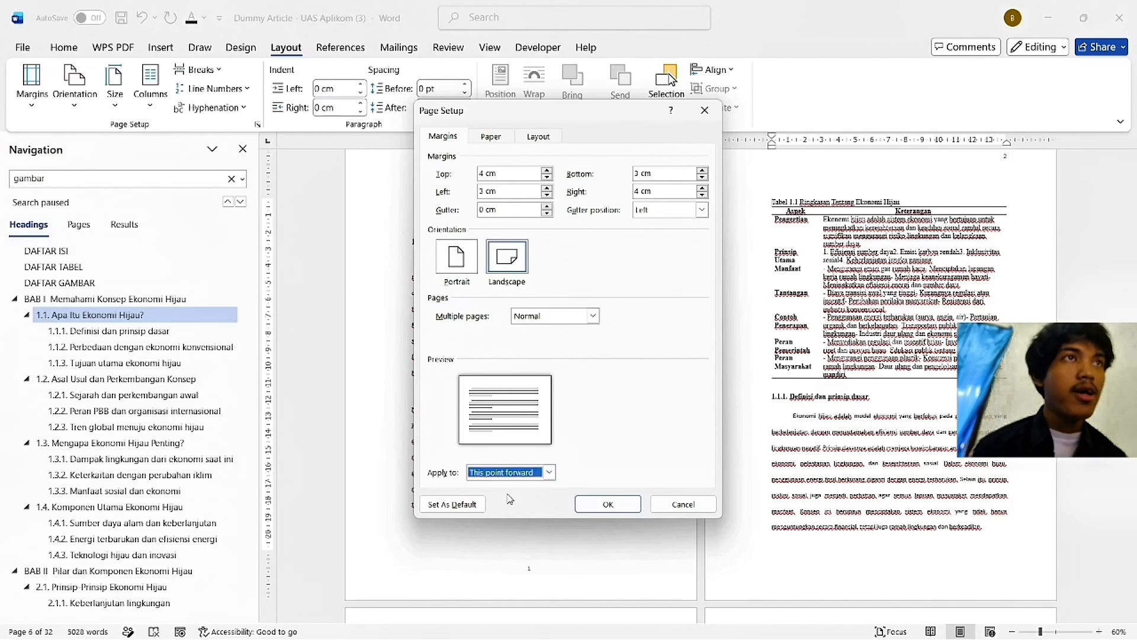
{"action": "left_click", "coordinate": [599, 504]}
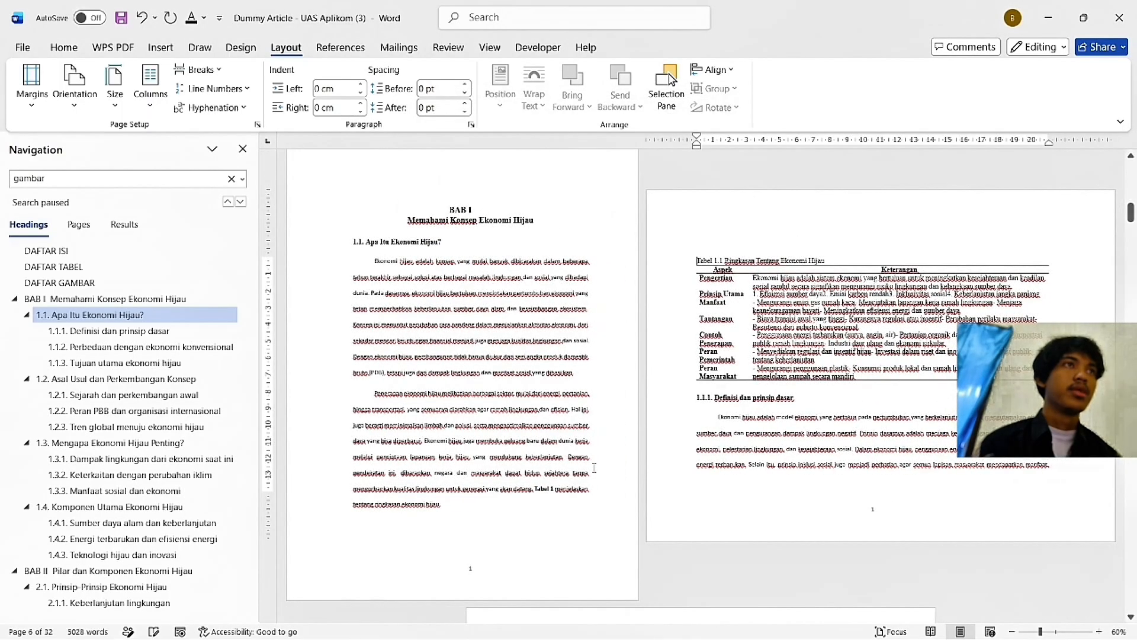
{"action": "left_click", "coordinate": [584, 201]}
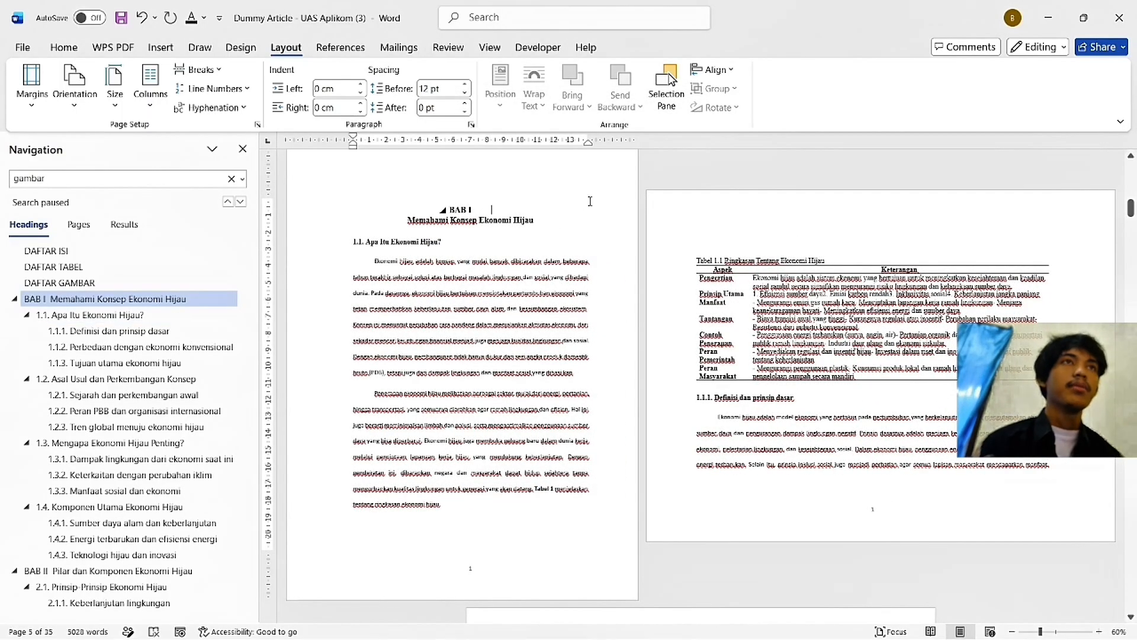
{"action": "key", "text": "ctrl+a"}
{"action": "left_click", "coordinate": [115, 89]}
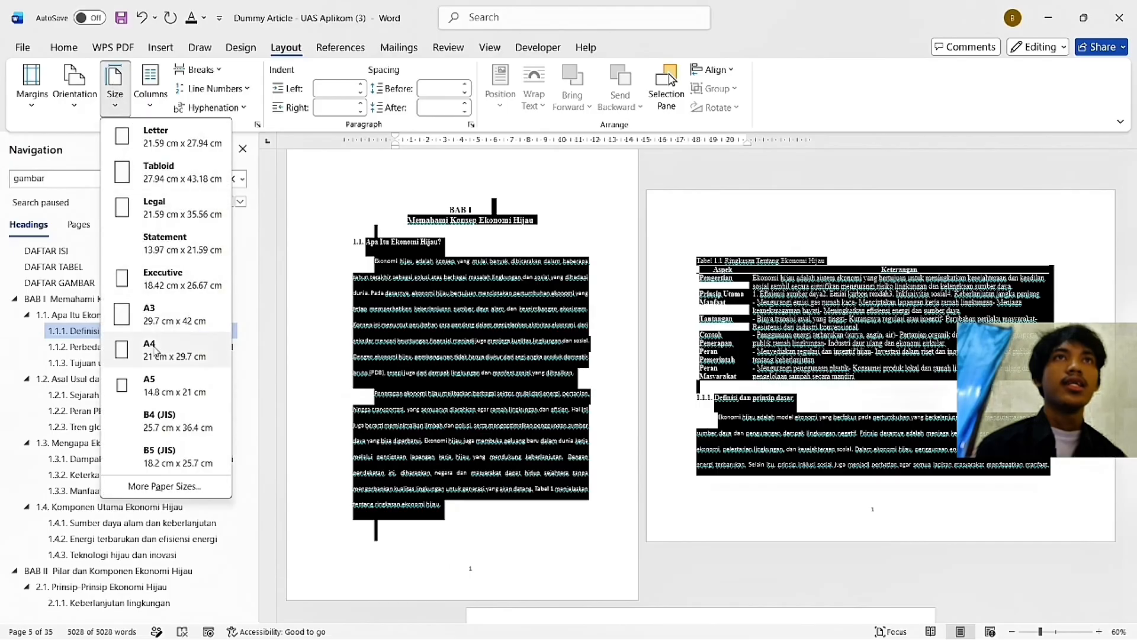
{"action": "left_click", "coordinate": [164, 486]}
{"action": "left_click", "coordinate": [443, 137]}
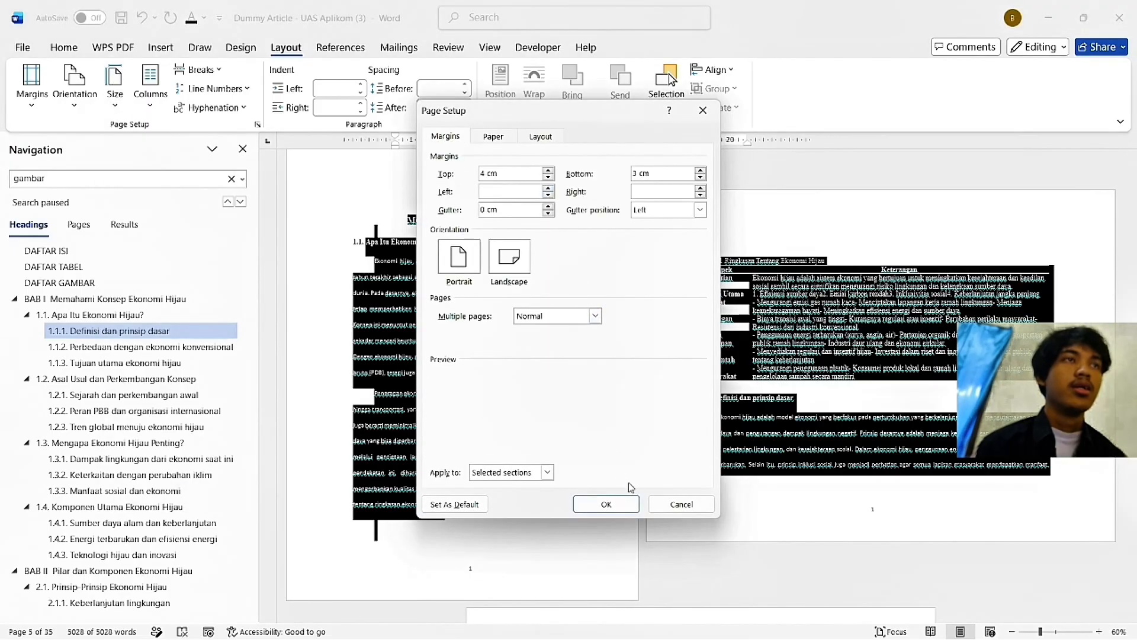
{"action": "left_click", "coordinate": [675, 505]}
Step: Check the margins, orientation and apply-to scope in the page setup of the section containing the BAB I title
{"action": "left_click", "coordinate": [466, 230]}
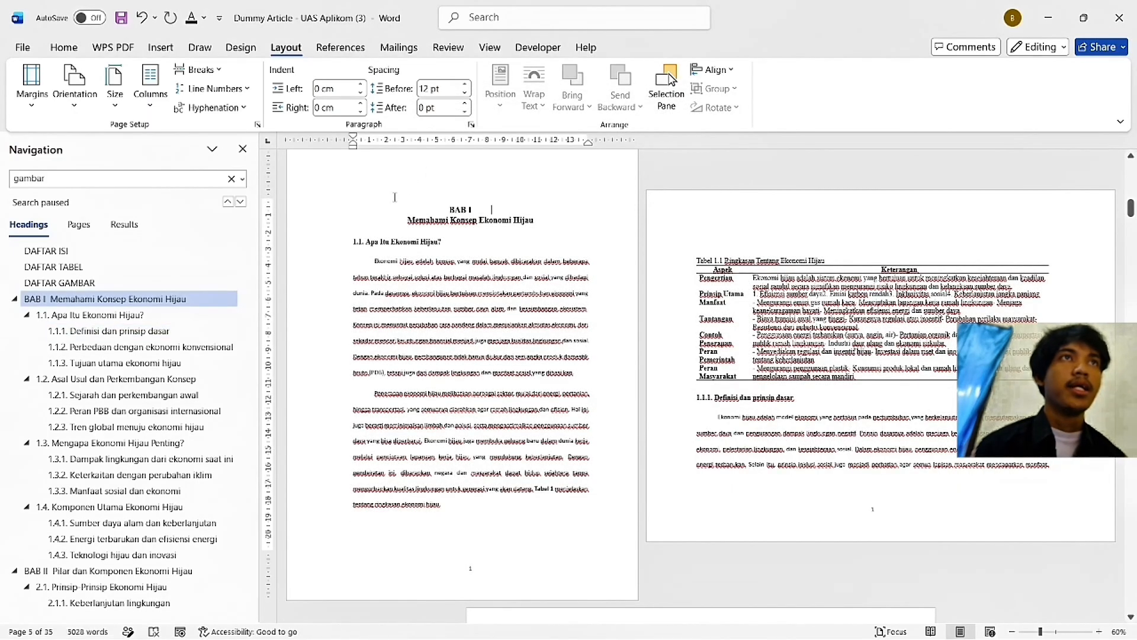
{"action": "left_click", "coordinate": [115, 86]}
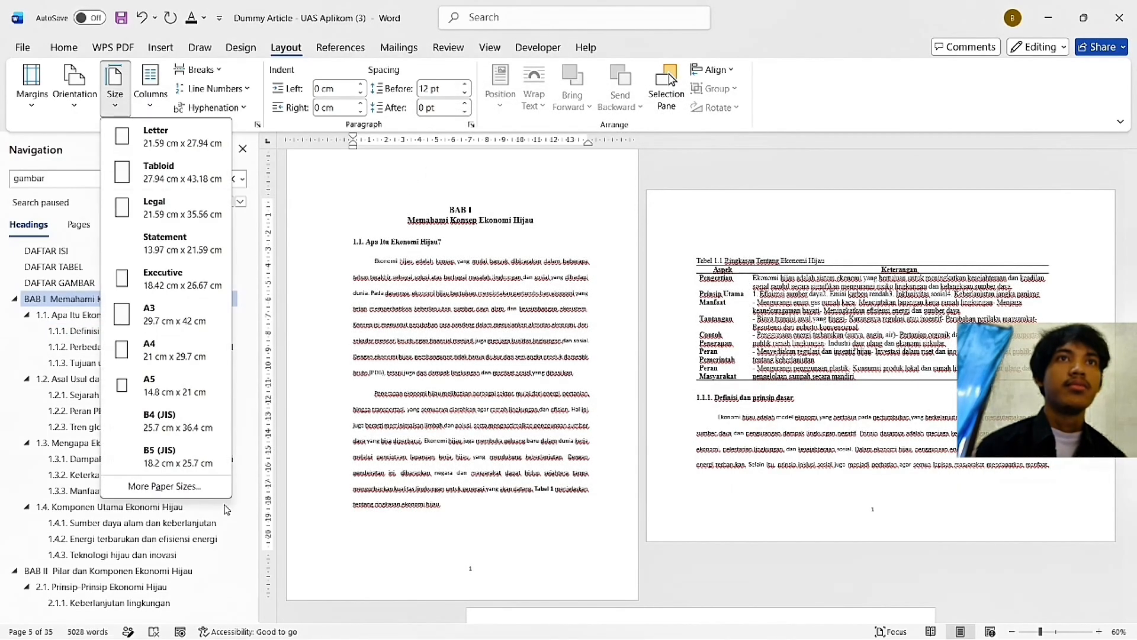
{"action": "left_click", "coordinate": [148, 490]}
{"action": "left_click", "coordinate": [441, 136]}
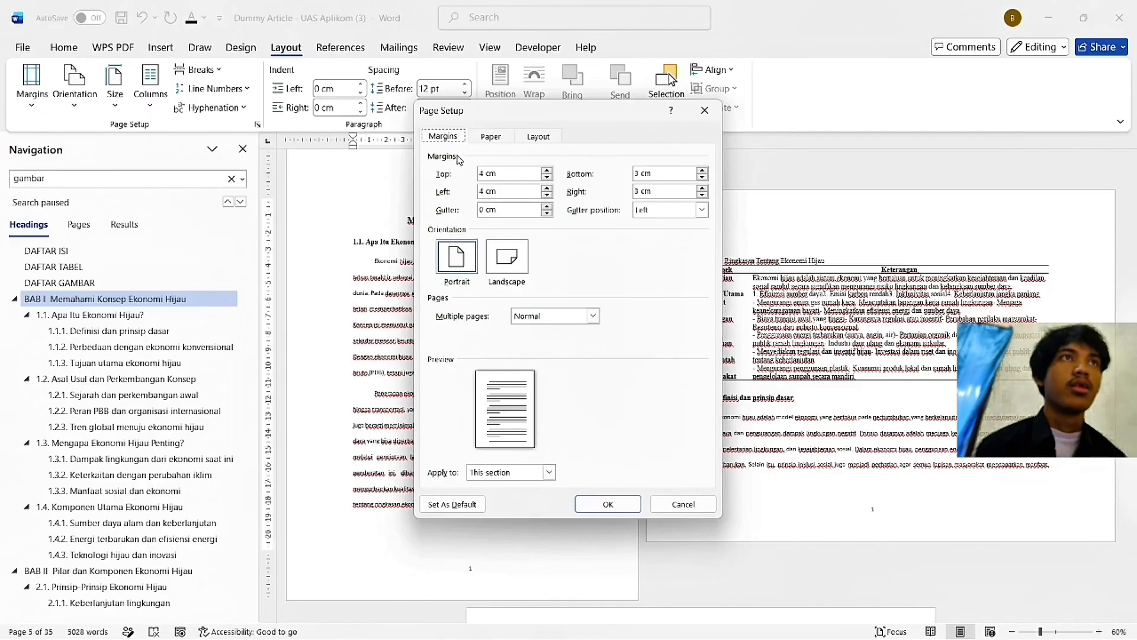
{"action": "left_click", "coordinate": [616, 504]}
{"action": "left_click", "coordinate": [617, 504]}
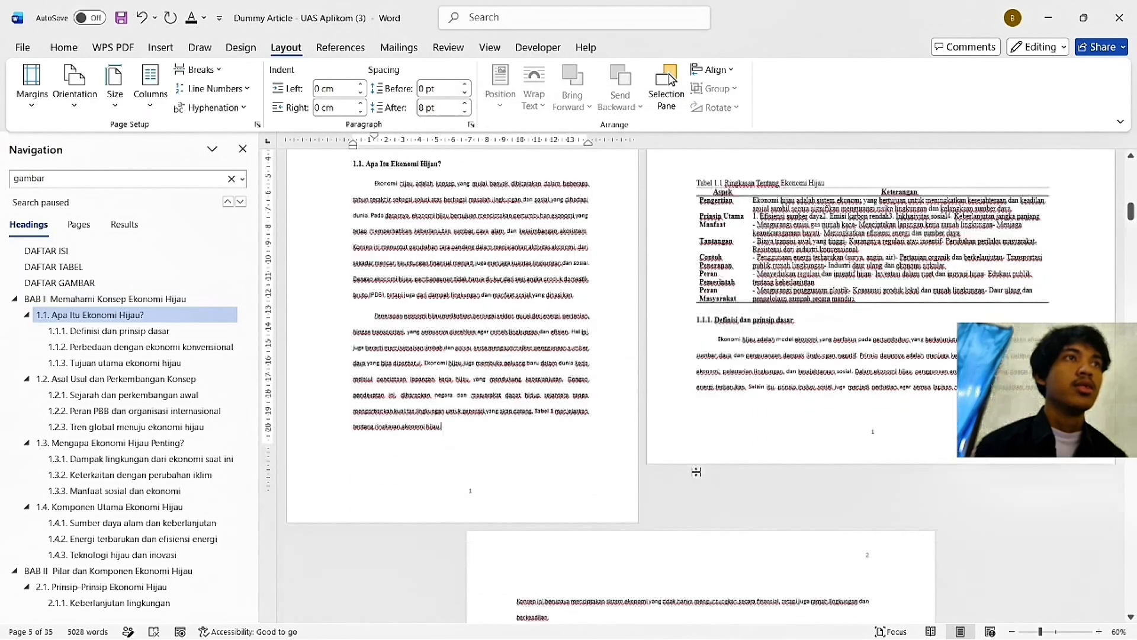
{"action": "scroll", "coordinate": [693, 469], "scroll_direction": "down", "scroll_amount": 5}
{"action": "scroll", "coordinate": [709, 523], "scroll_direction": "down", "scroll_amount": 6}
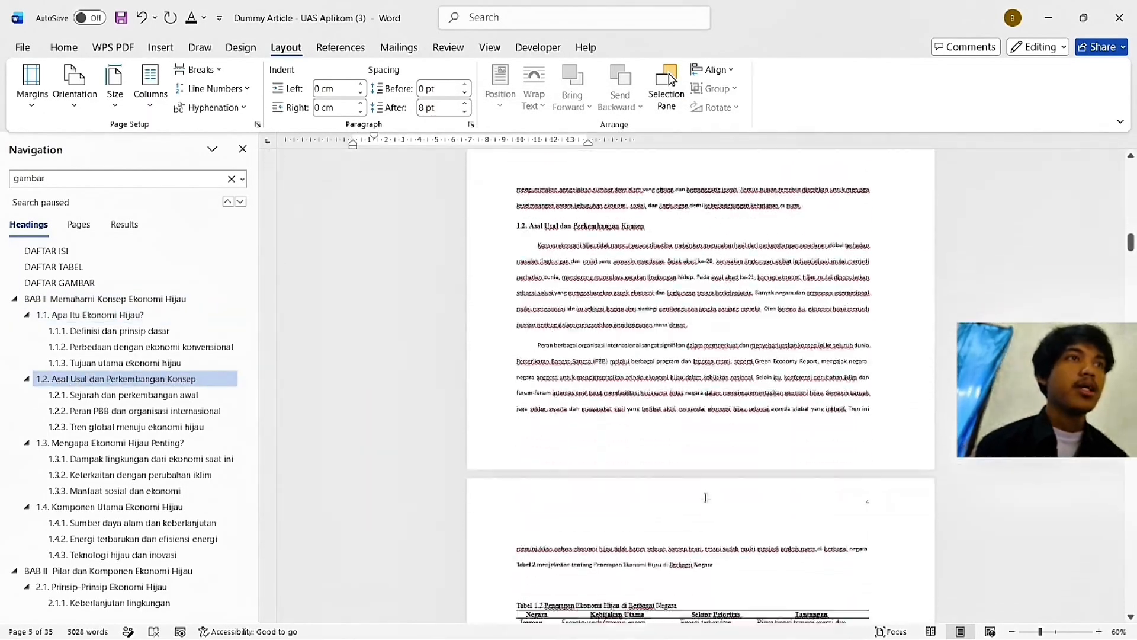
{"action": "left_click", "coordinate": [593, 337]}
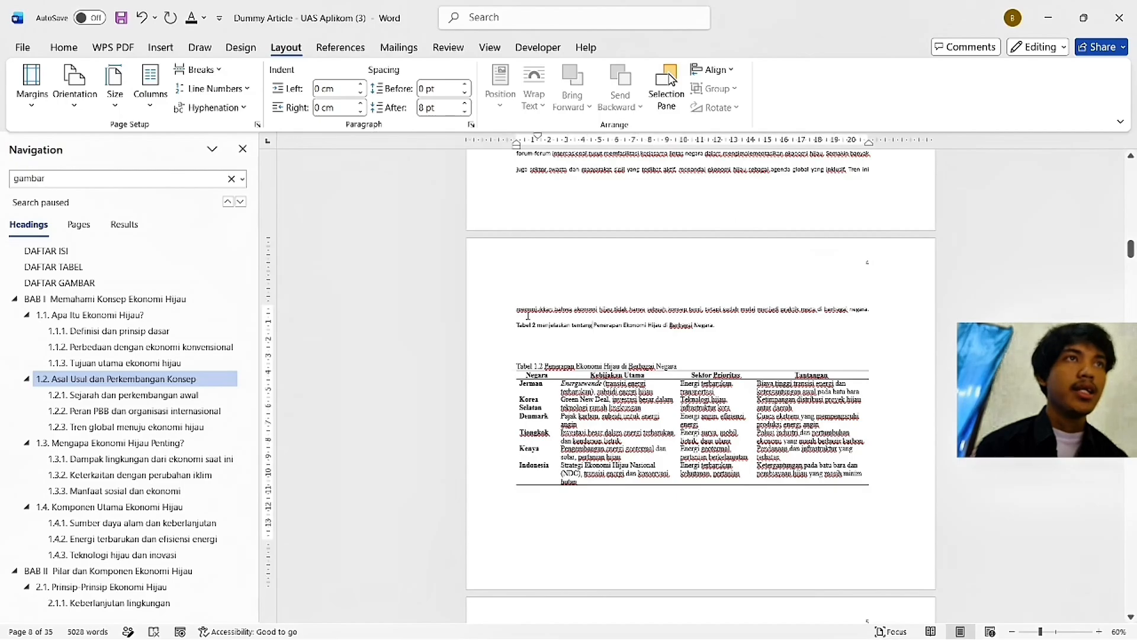
{"action": "left_click", "coordinate": [515, 305]}
{"action": "left_click", "coordinate": [198, 69]}
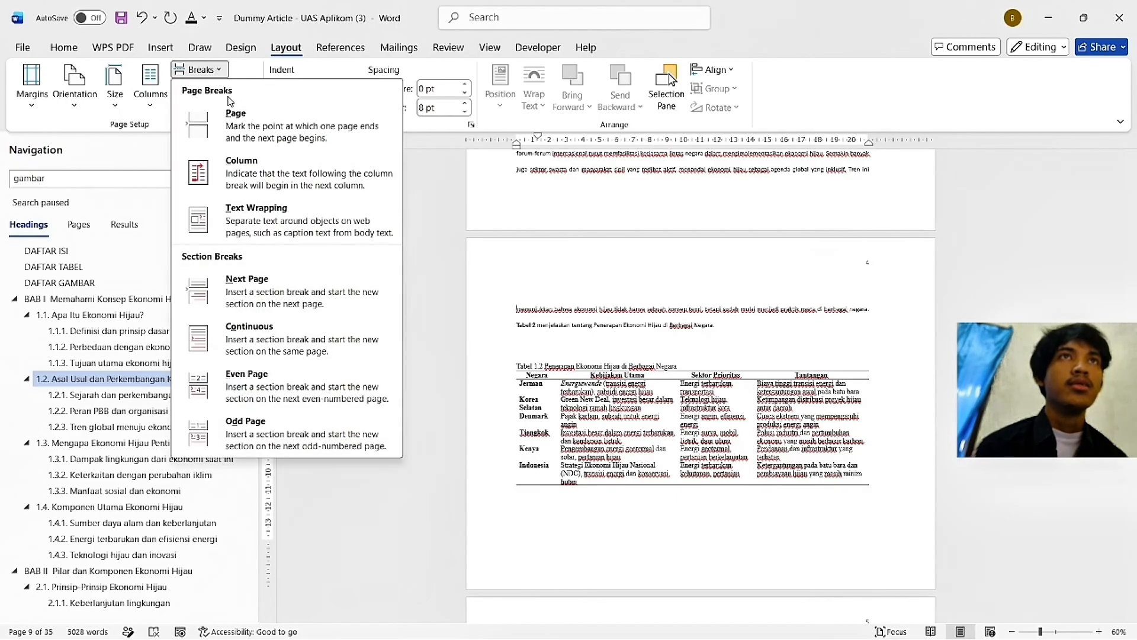
{"action": "left_click", "coordinate": [123, 91]}
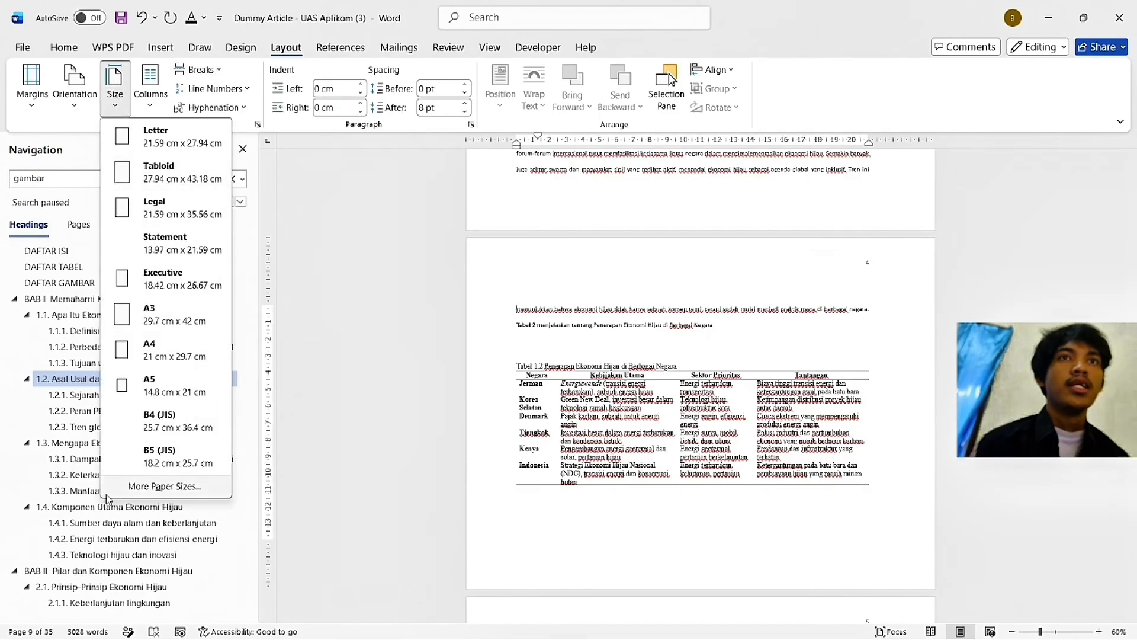
{"action": "left_click", "coordinate": [142, 491]}
{"action": "left_click", "coordinate": [441, 137]}
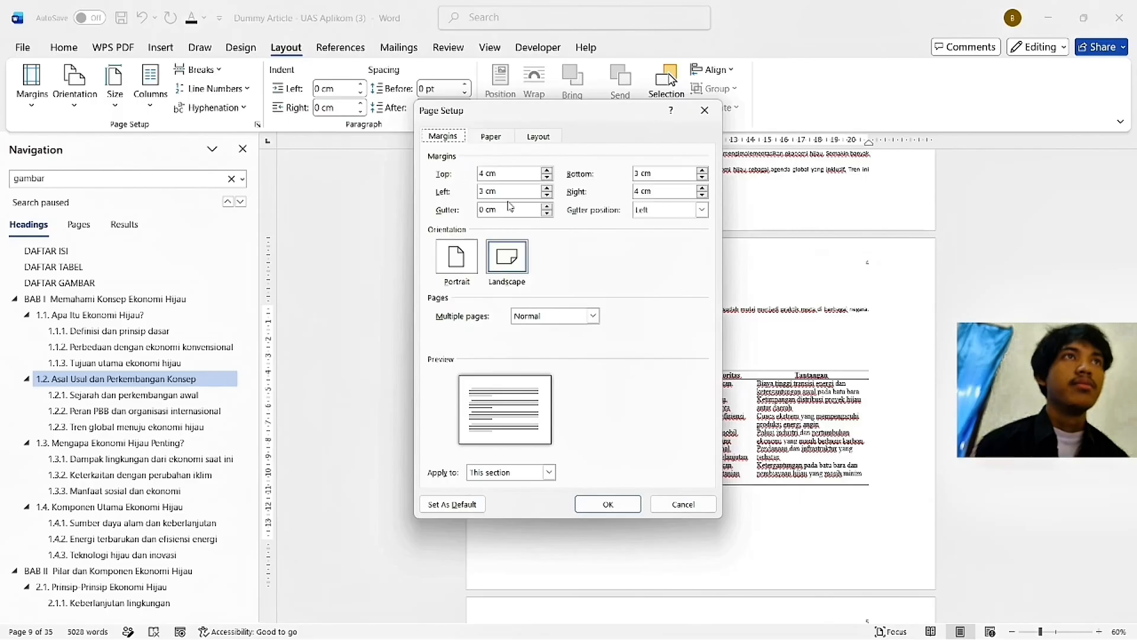
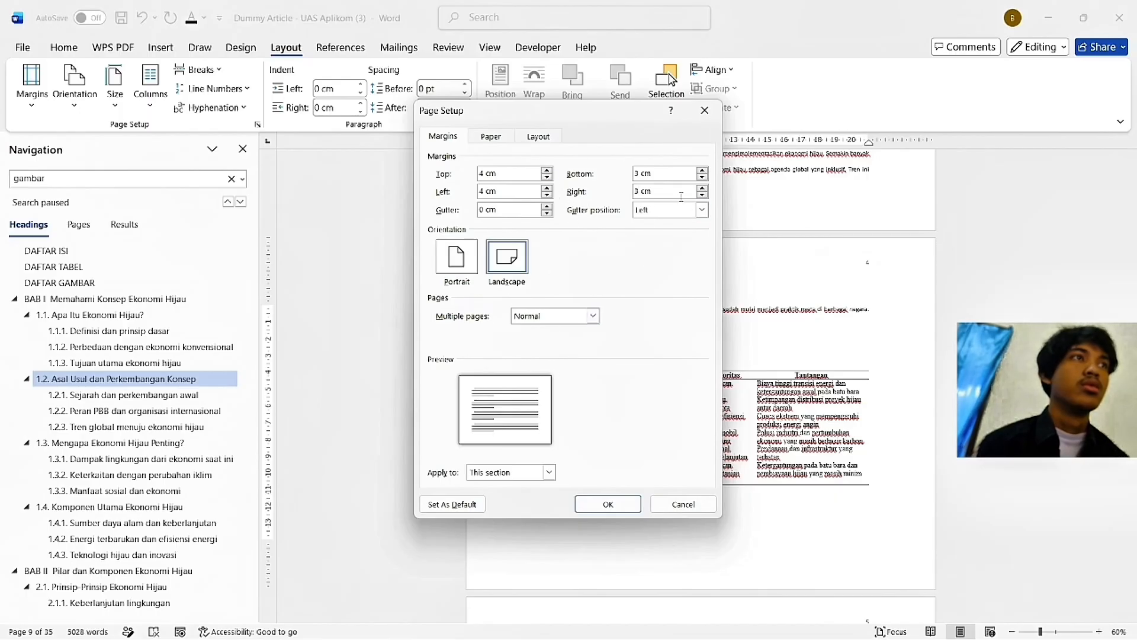
{"action": "left_click", "coordinate": [705, 110]}
Step: Set the orientation to portrait from the paragraph above heading 1.1.2, just after the Tabel 1.1 page, applied to this point forward
{"action": "scroll", "coordinate": [722, 333], "scroll_direction": "up", "scroll_amount": 5}
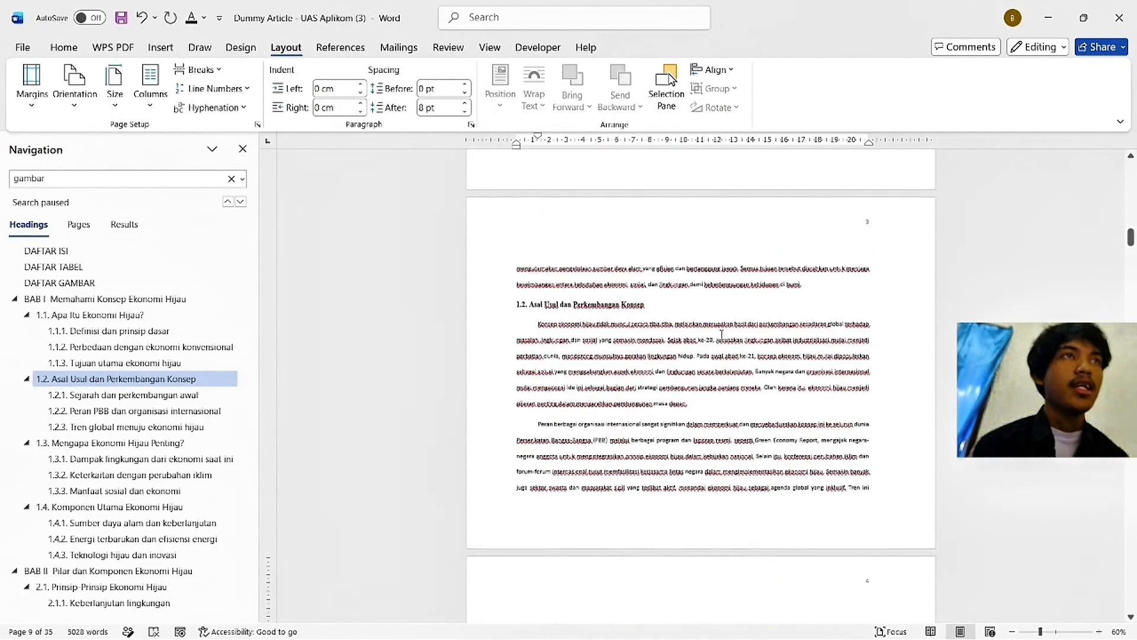
{"action": "scroll", "coordinate": [721, 333], "scroll_direction": "up", "scroll_amount": 10}
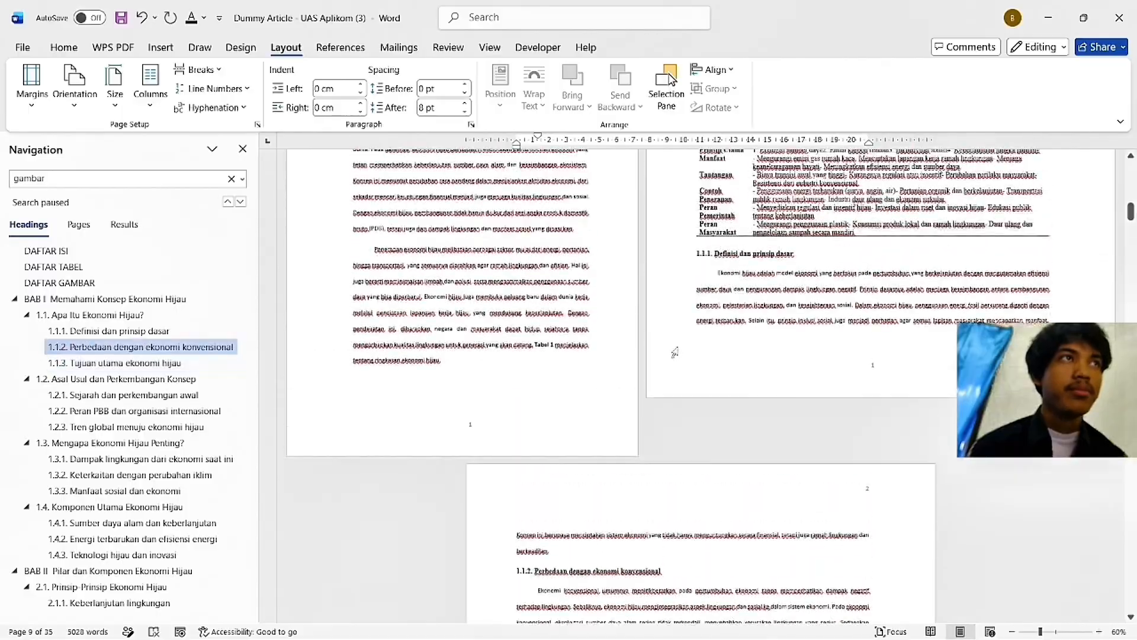
{"action": "scroll", "coordinate": [675, 353], "scroll_direction": "down", "scroll_amount": 3}
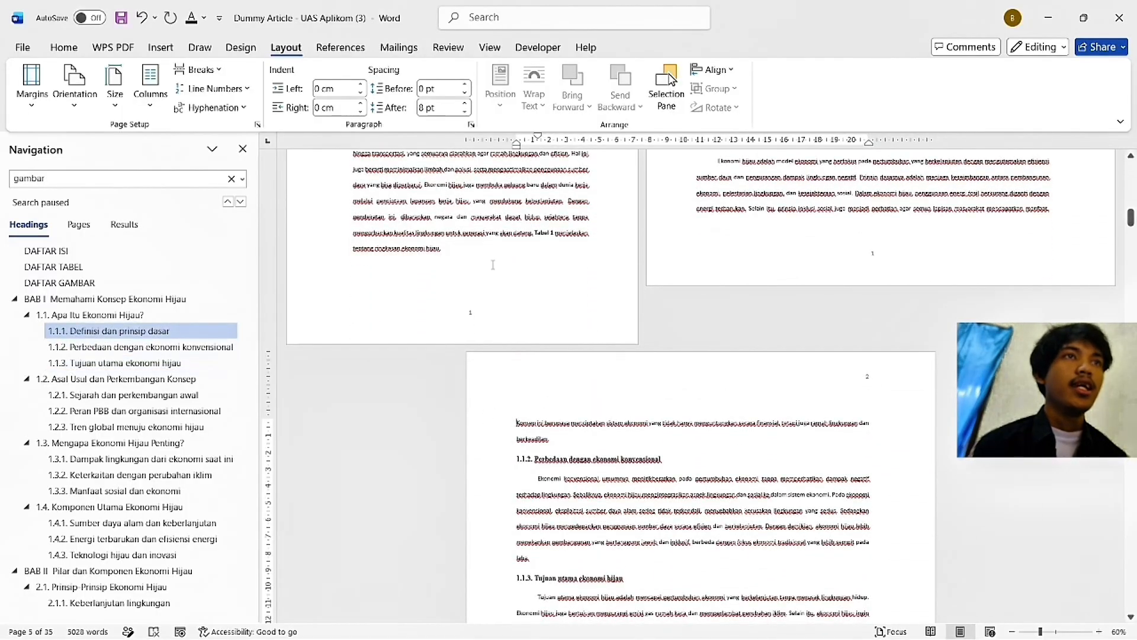
{"action": "left_click", "coordinate": [115, 89]}
{"action": "left_click", "coordinate": [210, 485]}
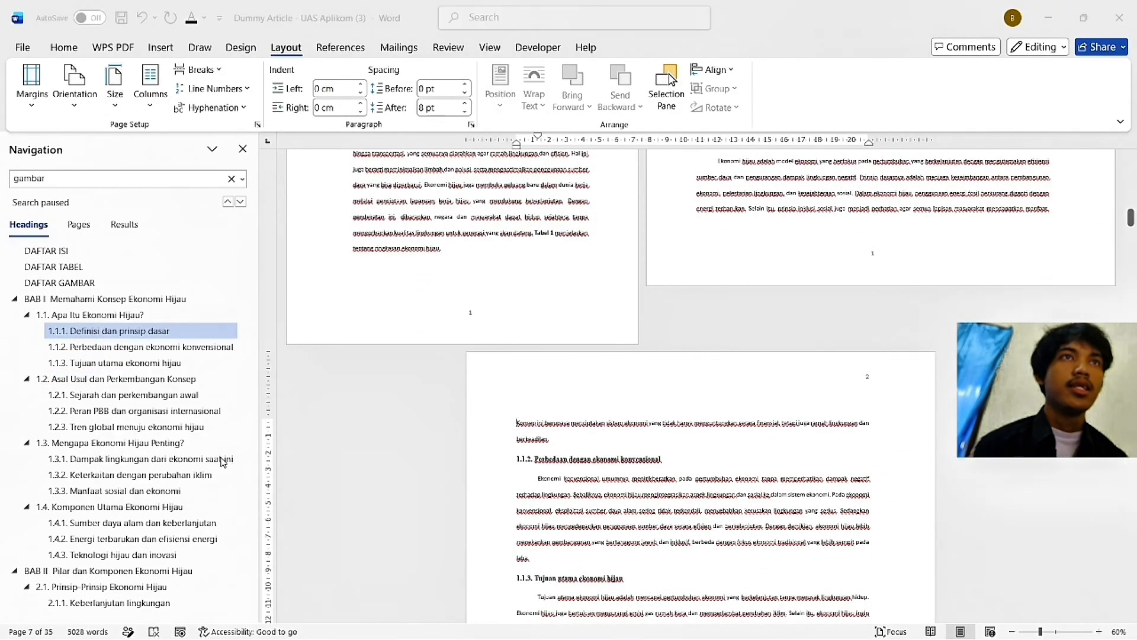
{"action": "left_click", "coordinate": [443, 136]}
{"action": "left_click", "coordinate": [457, 256]}
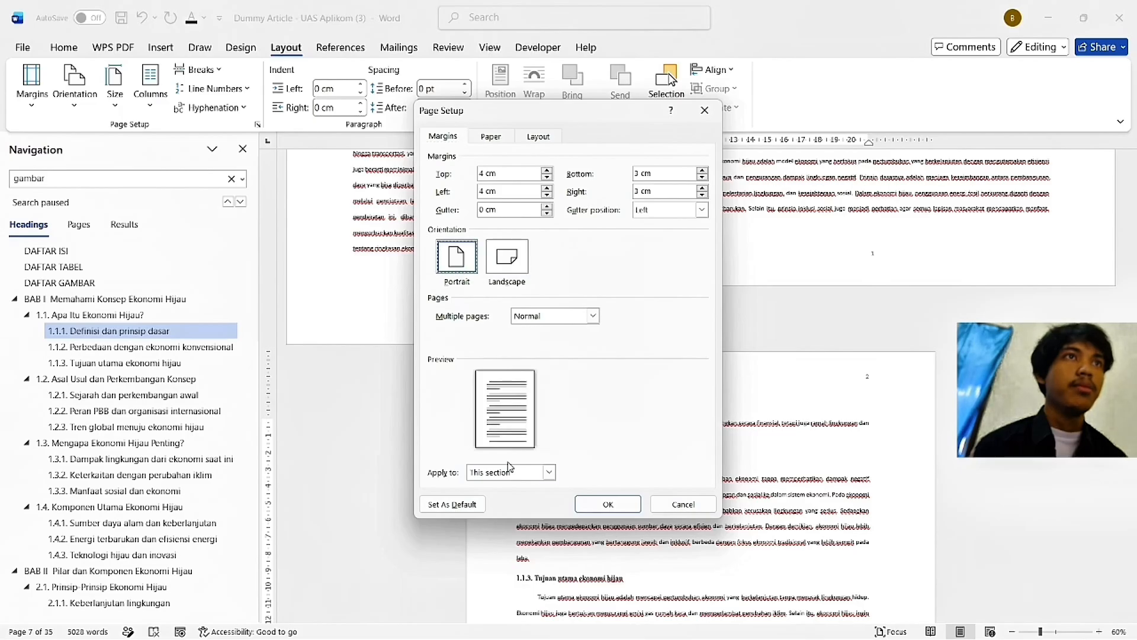
{"action": "left_click", "coordinate": [510, 472]}
{"action": "left_click", "coordinate": [510, 488]}
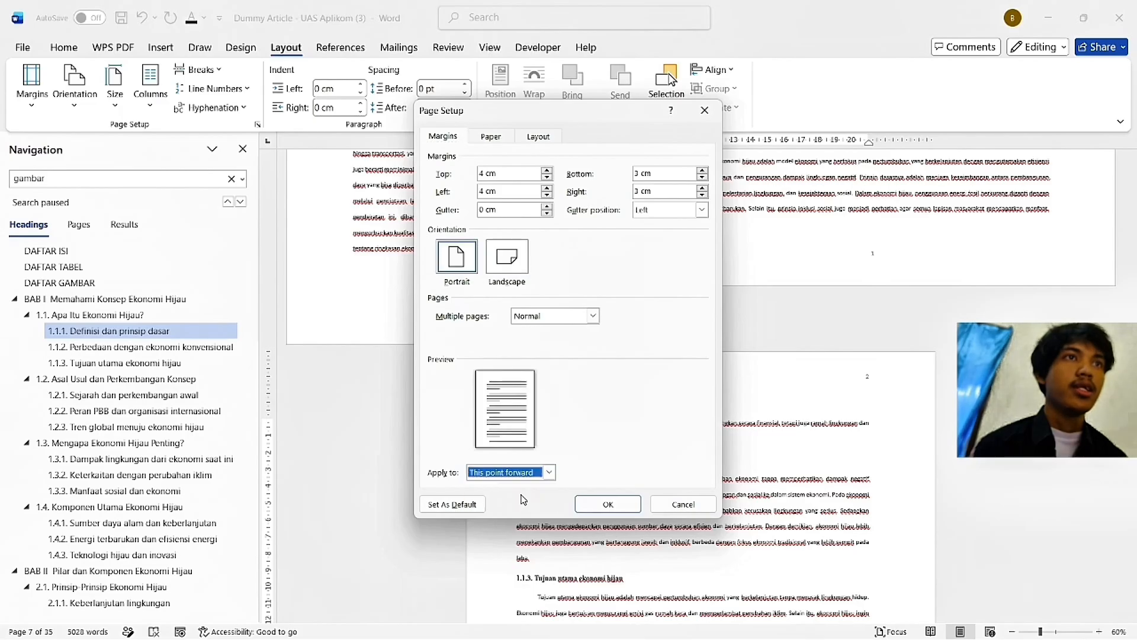
{"action": "left_click", "coordinate": [593, 504]}
{"action": "scroll", "coordinate": [396, 407], "scroll_direction": "down", "scroll_amount": 2}
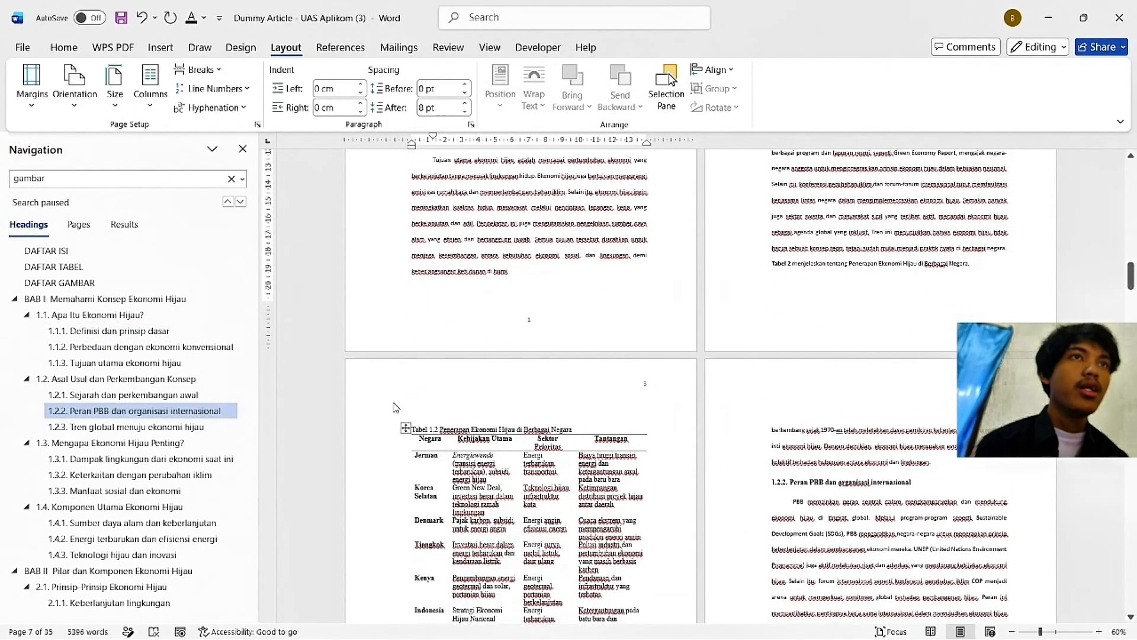
{"action": "left_click", "coordinate": [413, 428]}
{"action": "left_click", "coordinate": [115, 86]}
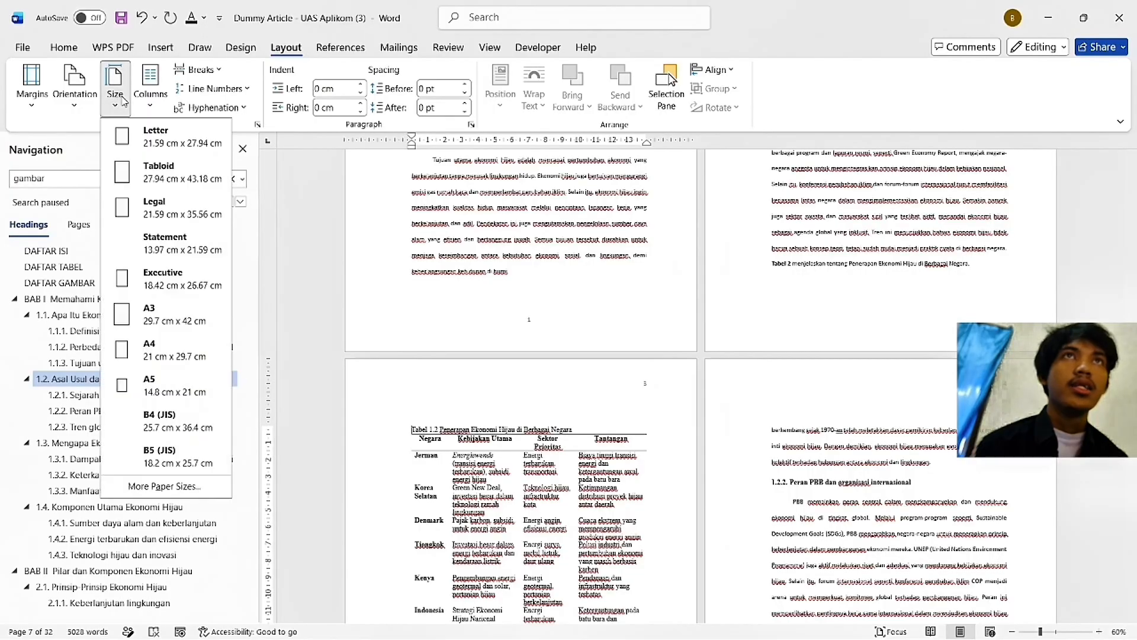
{"action": "left_click", "coordinate": [205, 504]}
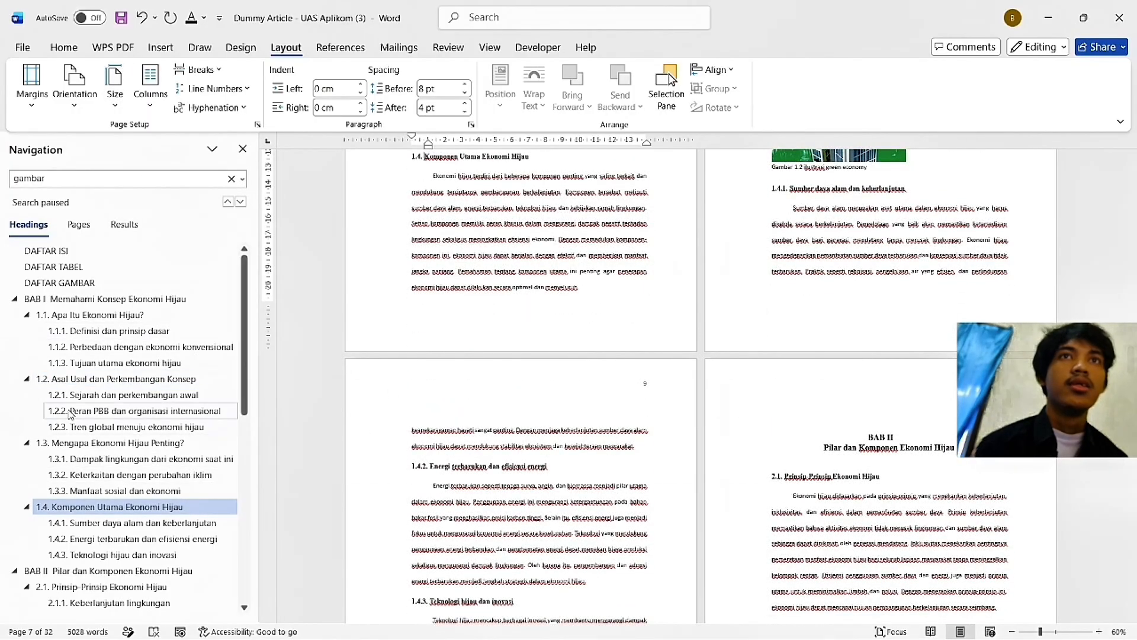
{"action": "scroll", "coordinate": [117, 552], "scroll_direction": "down", "scroll_amount": 1}
{"action": "left_click", "coordinate": [112, 521]}
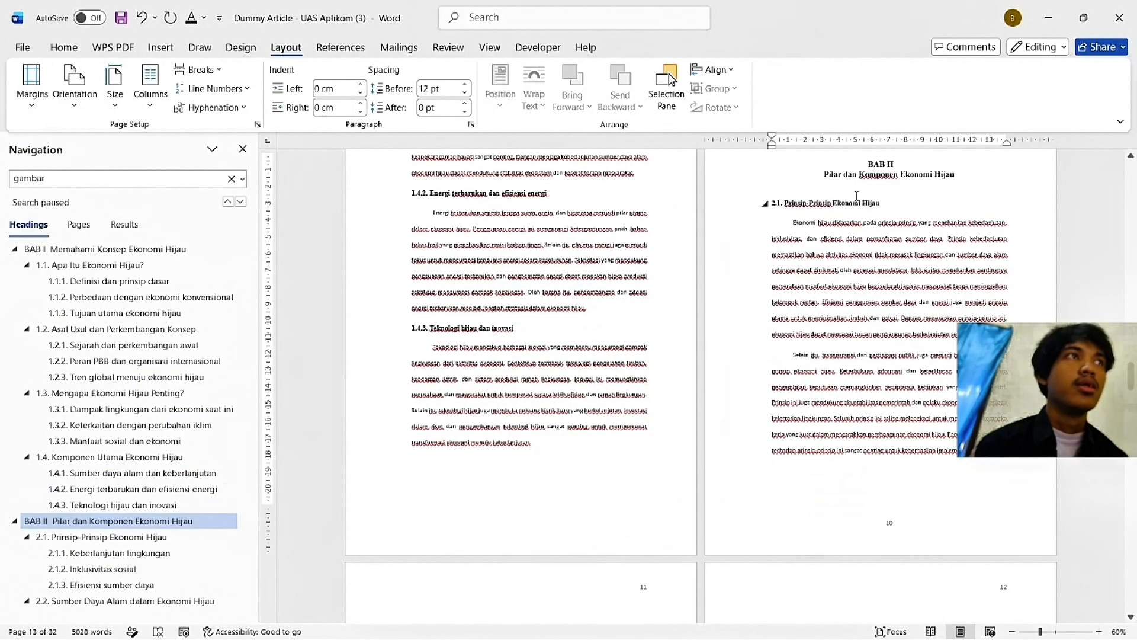
{"action": "left_click", "coordinate": [111, 299]}
{"action": "scroll", "coordinate": [123, 317], "scroll_direction": "down", "scroll_amount": 6}
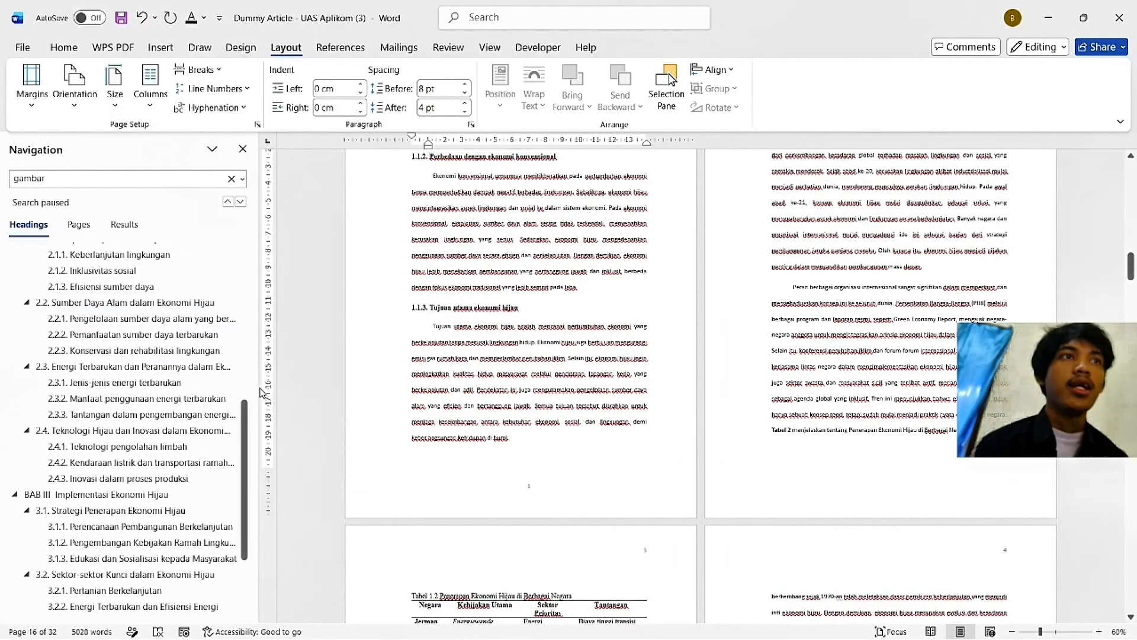
{"action": "scroll", "coordinate": [533, 406], "scroll_direction": "down", "scroll_amount": 5}
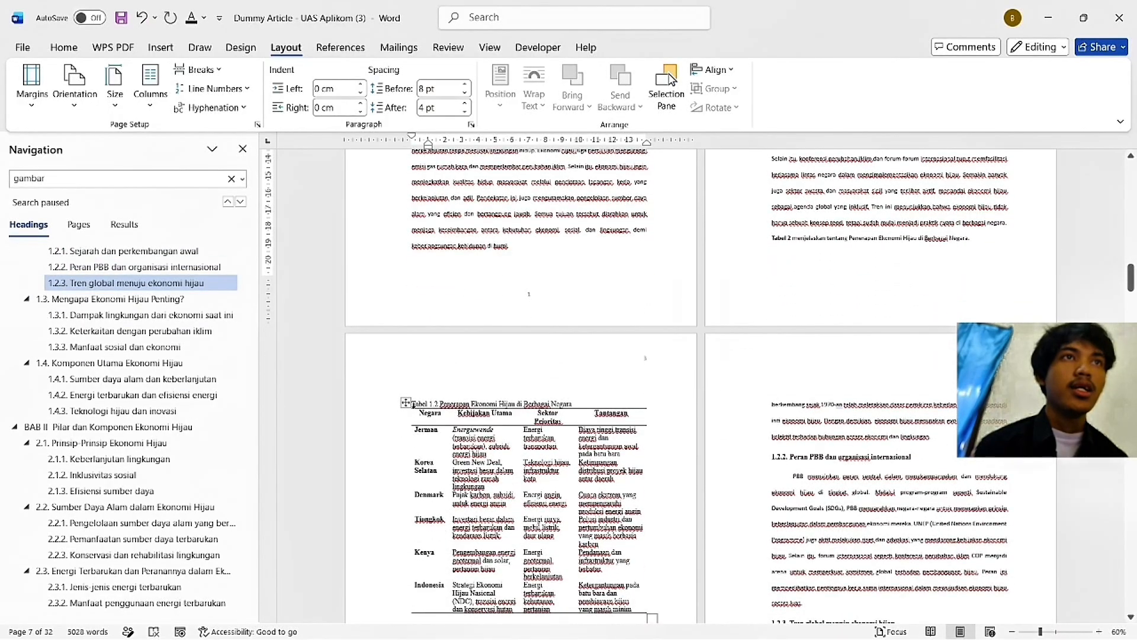
Step: Change the page orientation to landscape from the Tabel 1.2 caption onward, applied to this point forward
{"action": "left_click", "coordinate": [405, 402]}
{"action": "left_click", "coordinate": [441, 401]}
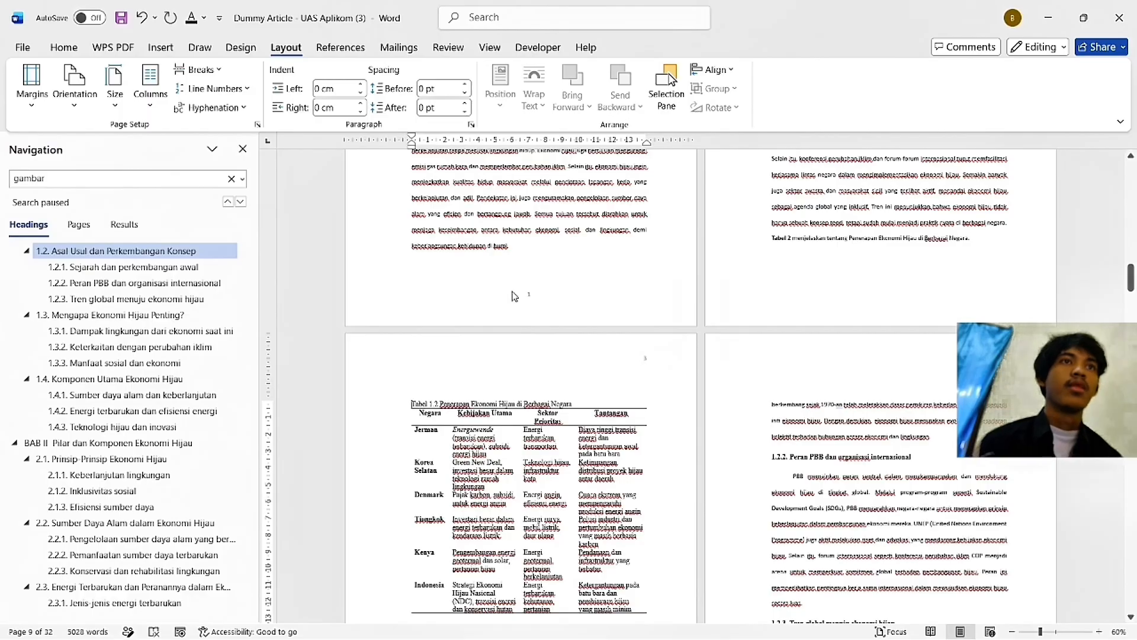
{"action": "left_click", "coordinate": [32, 84]}
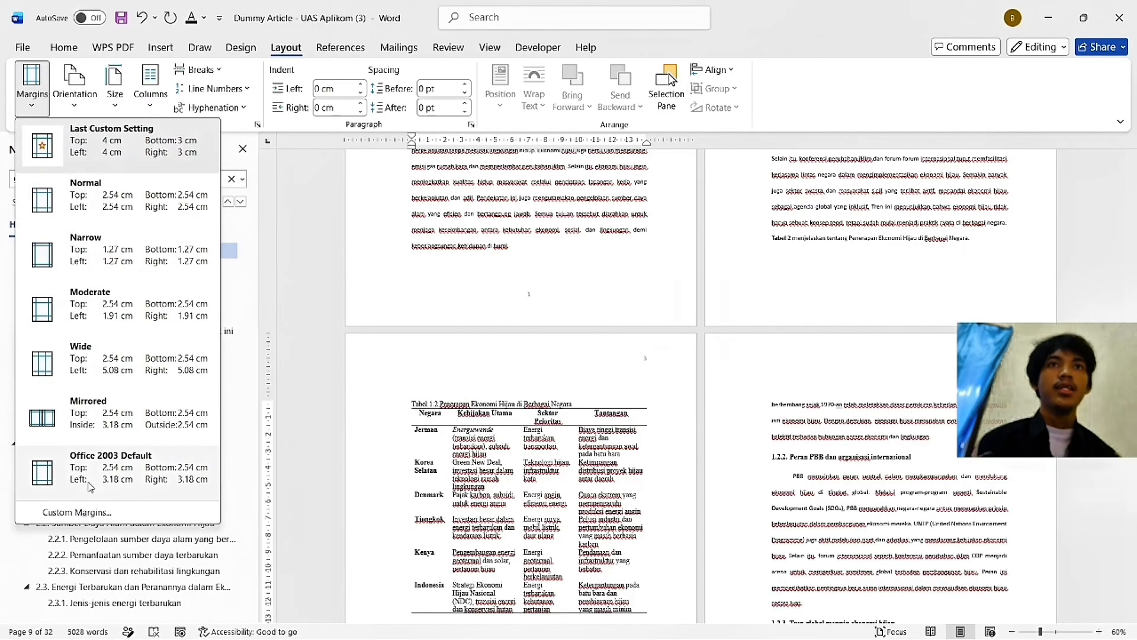
{"action": "left_click", "coordinate": [89, 511]}
{"action": "left_click", "coordinate": [515, 270]}
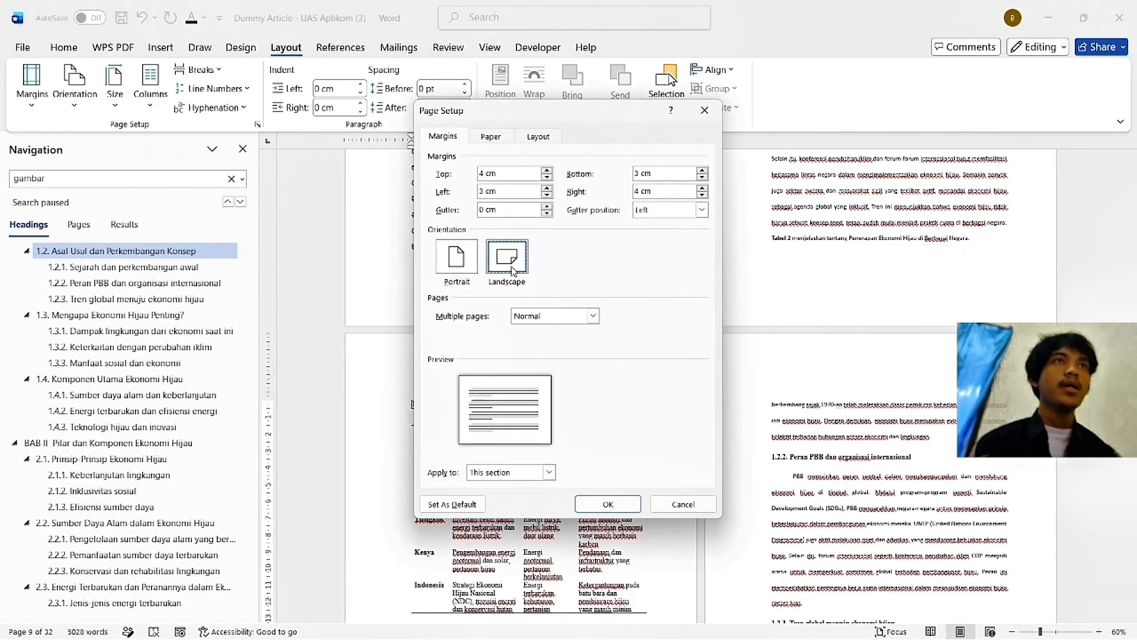
{"action": "left_click", "coordinate": [520, 479]}
{"action": "left_click", "coordinate": [513, 504]}
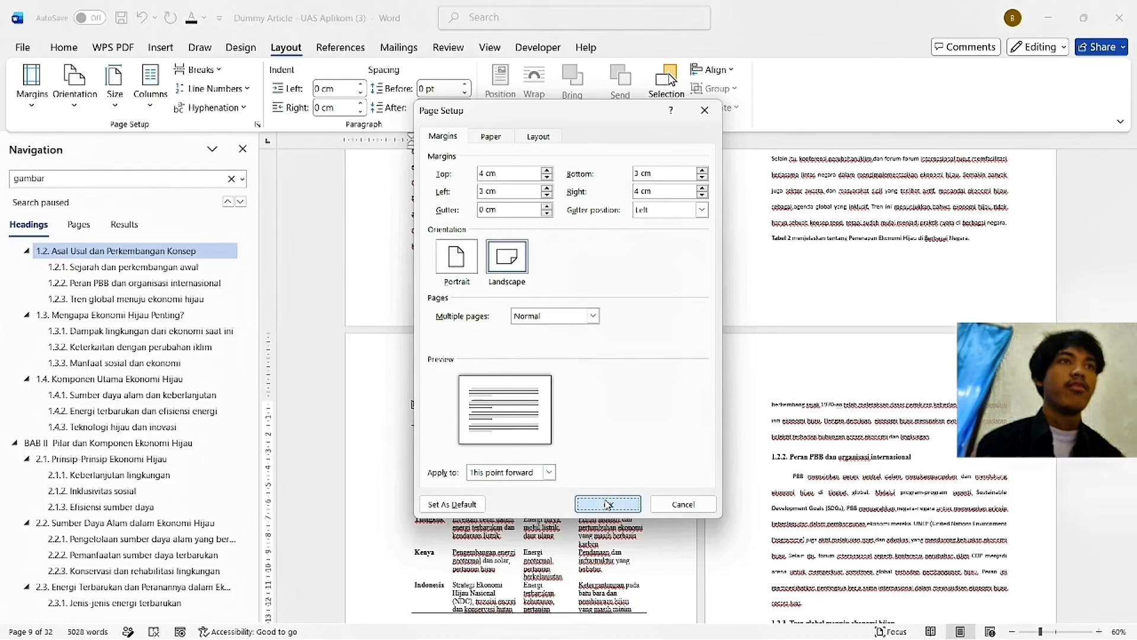
{"action": "left_click", "coordinate": [608, 503]}
Step: Set the orientation back to portrait from the text above heading 1.2.2, just after the Tabel 1.2 page, applied to this point forward
{"action": "scroll", "coordinate": [583, 435], "scroll_direction": "down", "scroll_amount": 5}
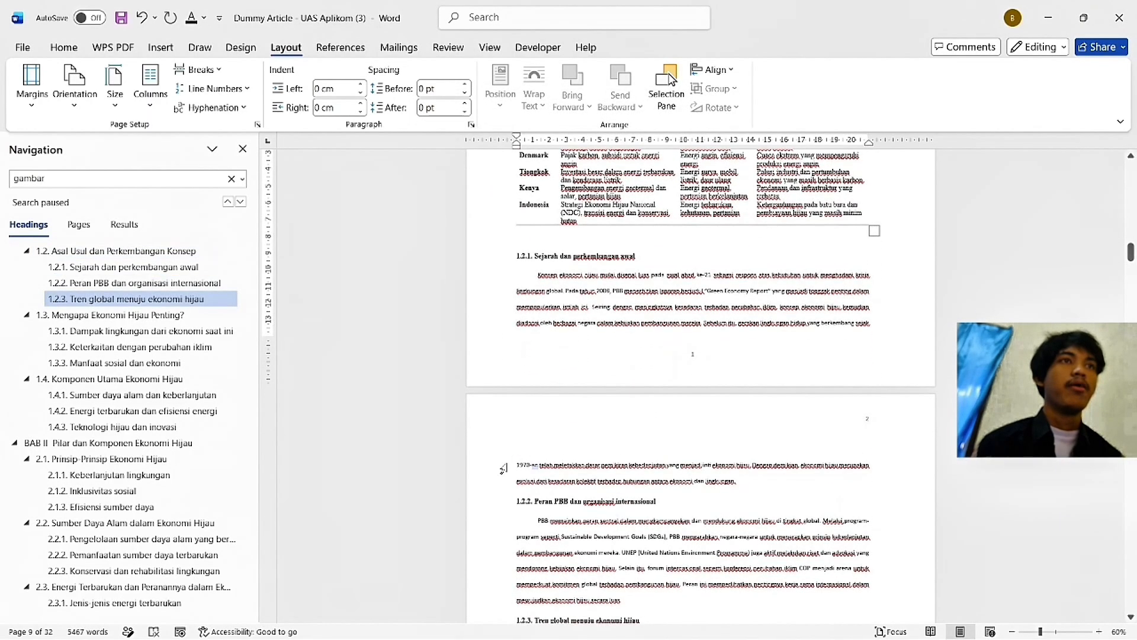
{"action": "left_click", "coordinate": [515, 468]}
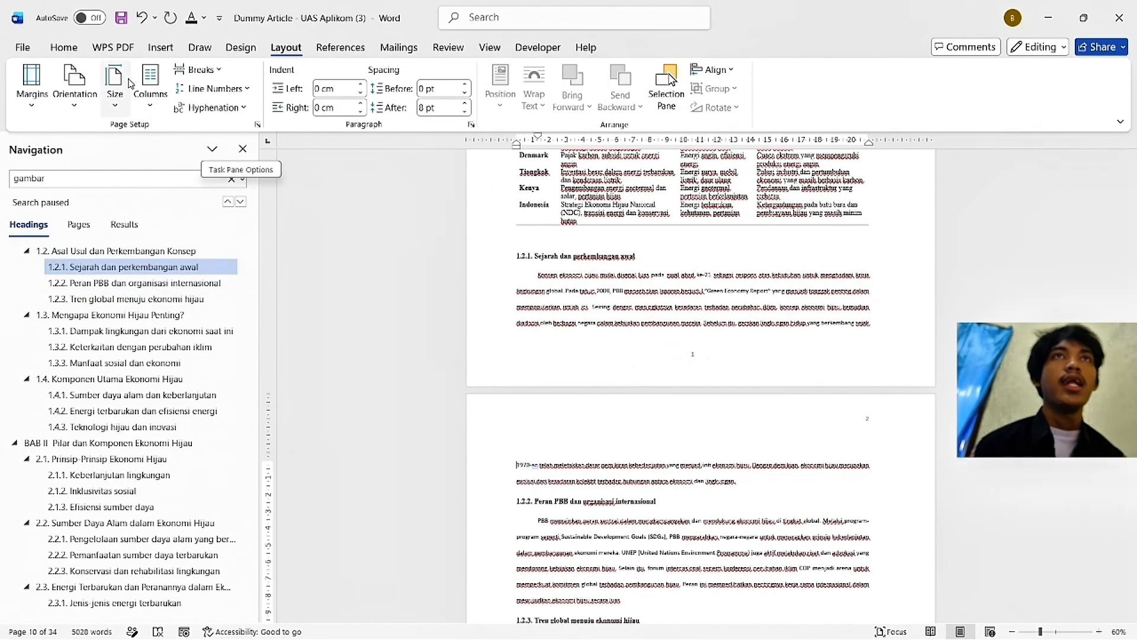
{"action": "left_click", "coordinate": [116, 82]}
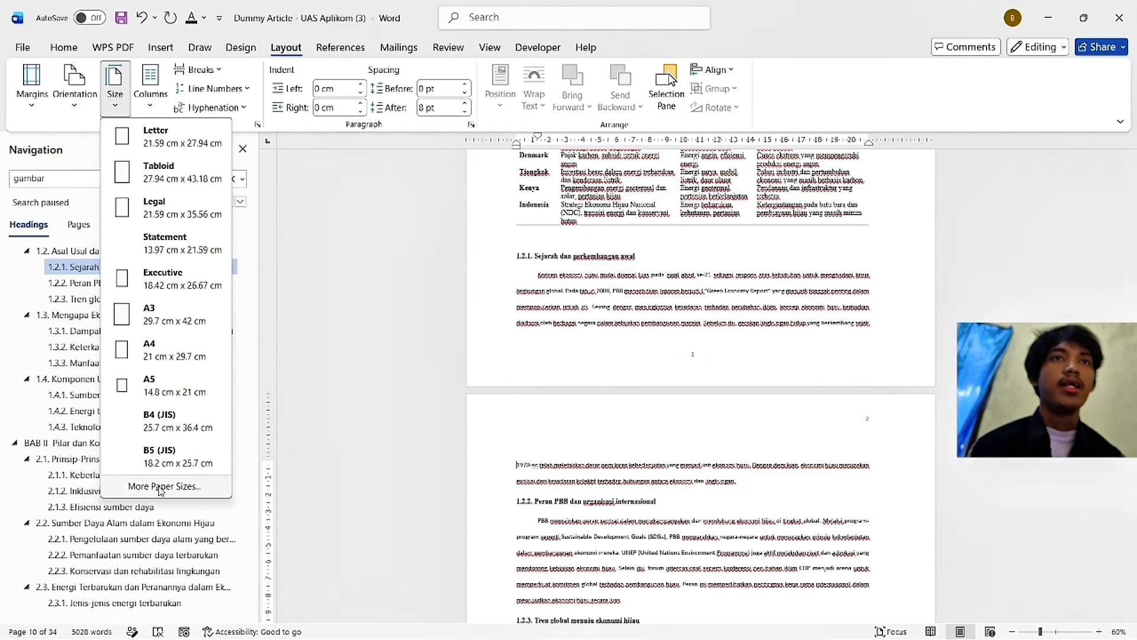
{"action": "left_click", "coordinate": [160, 487]}
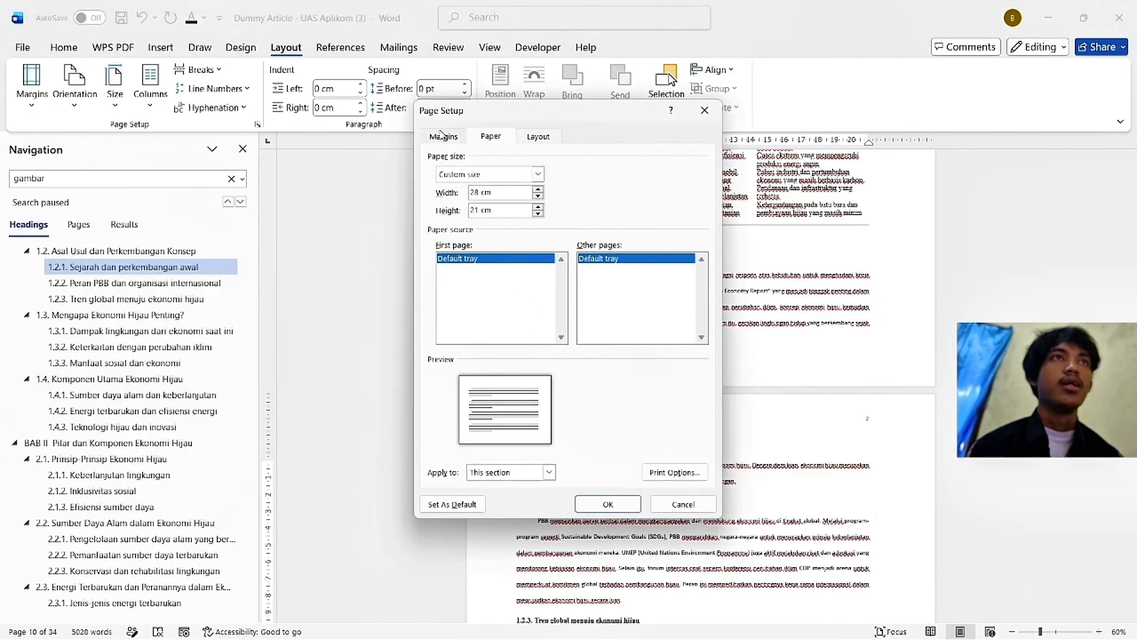
{"action": "left_click", "coordinate": [442, 136]}
{"action": "left_click", "coordinate": [451, 288]}
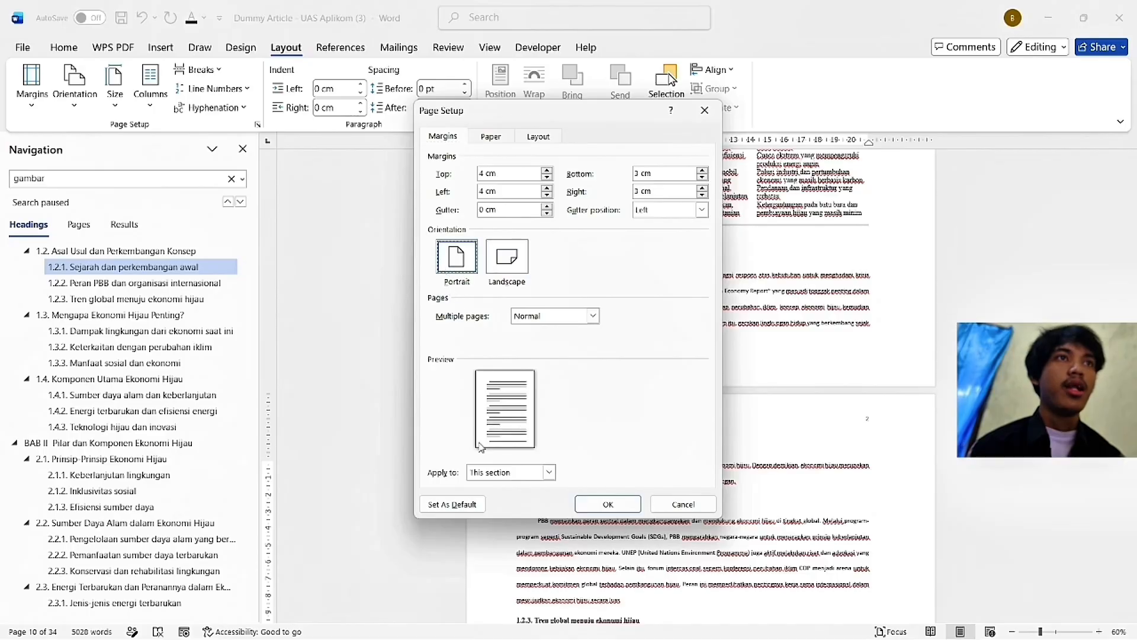
{"action": "left_click", "coordinate": [549, 472]}
{"action": "left_click", "coordinate": [505, 485]}
{"action": "left_click", "coordinate": [507, 474]}
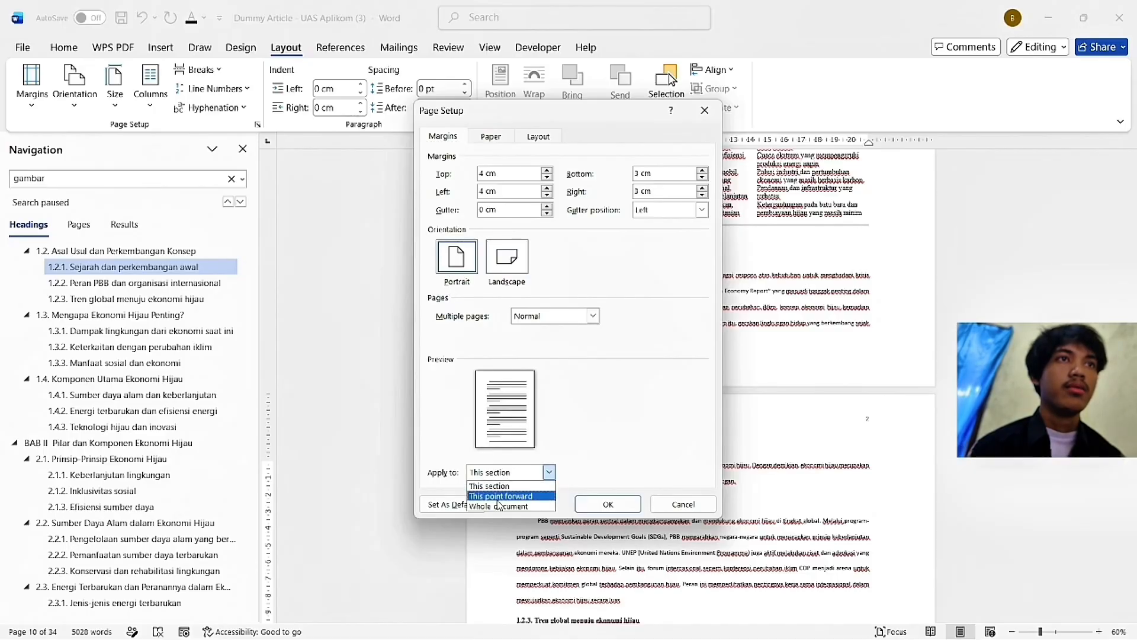
{"action": "left_click", "coordinate": [504, 496]}
{"action": "left_click", "coordinate": [610, 504]}
Step: Unlink the first-page footer of the Tabel 1.1 section from the previous section and turn off that section's different first page
{"action": "scroll", "coordinate": [616, 497], "scroll_direction": "up", "scroll_amount": 6}
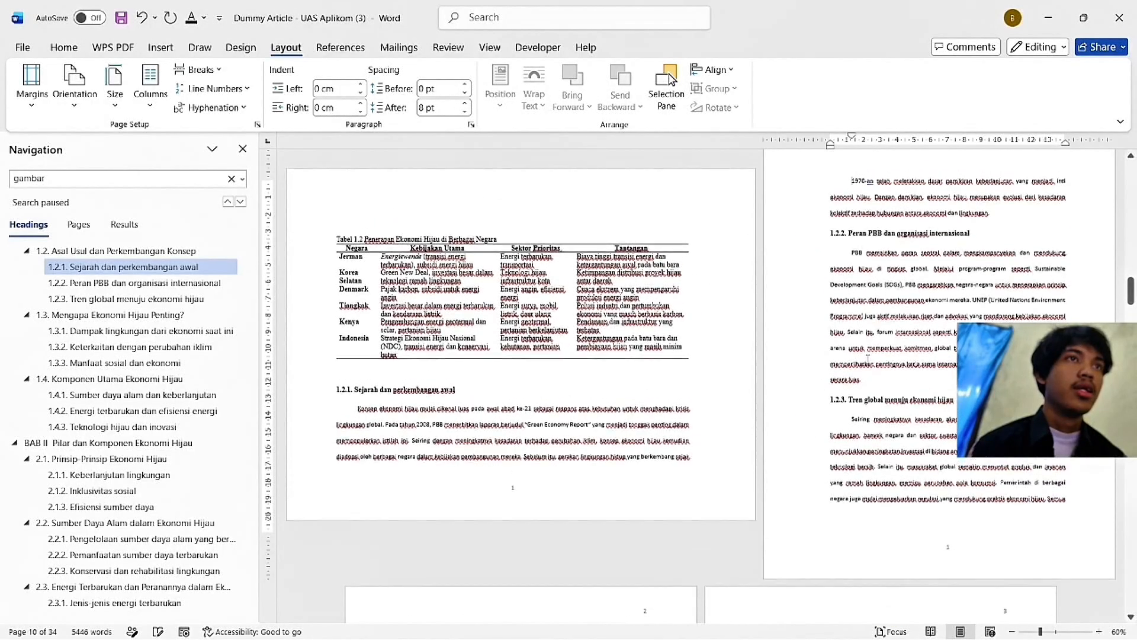
{"action": "scroll", "coordinate": [785, 386], "scroll_direction": "up", "scroll_amount": 10}
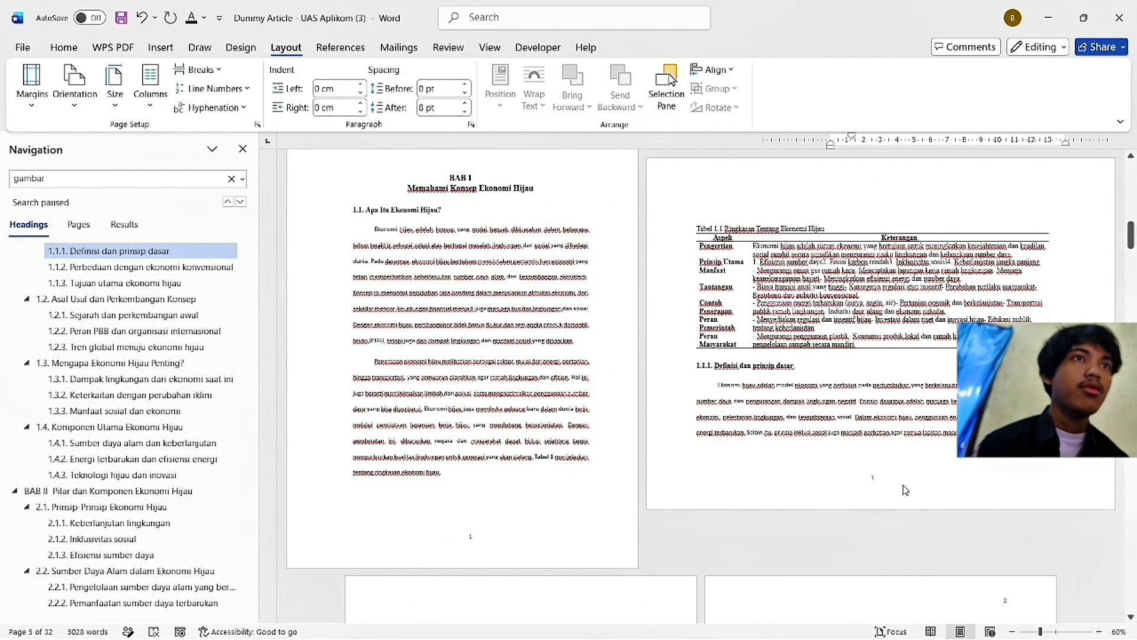
{"action": "double_click", "coordinate": [906, 483]}
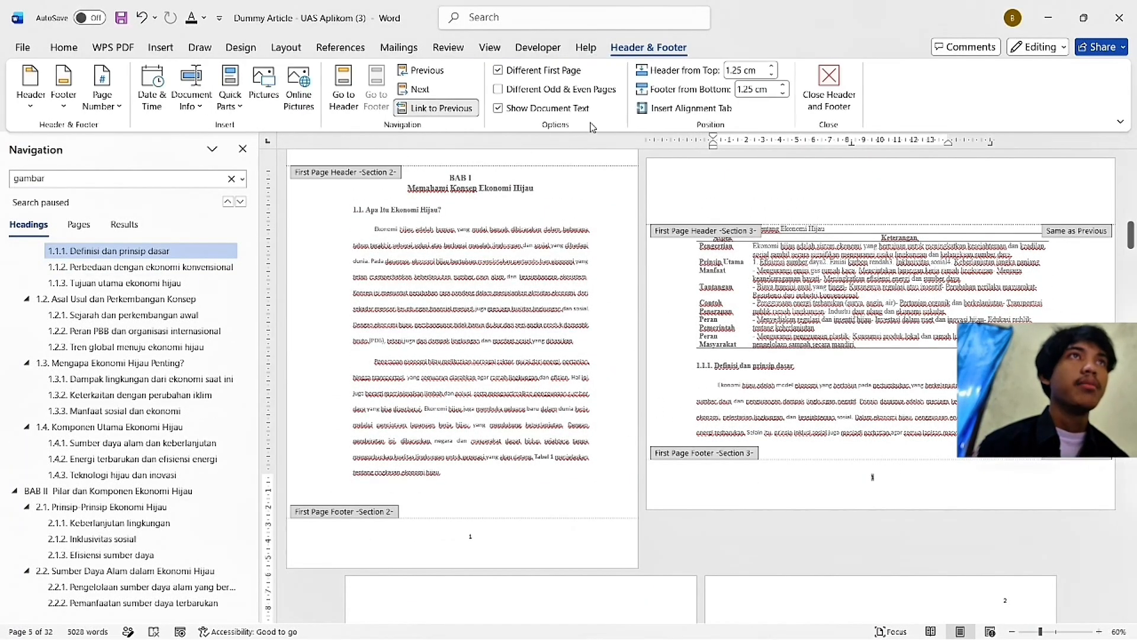
{"action": "left_click", "coordinate": [432, 108]}
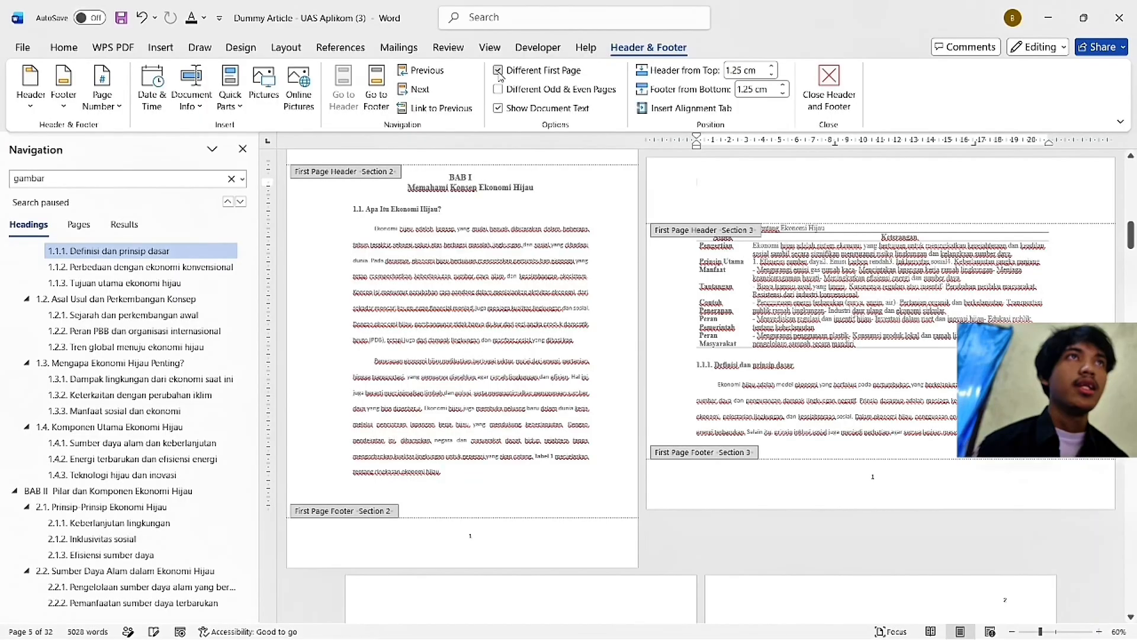
{"action": "left_click", "coordinate": [498, 71]}
Step: Insert a Plain Number 3 page number at the top of the Tabel 1.1 page and continue its numbering from the previous section
{"action": "left_click", "coordinate": [102, 89]}
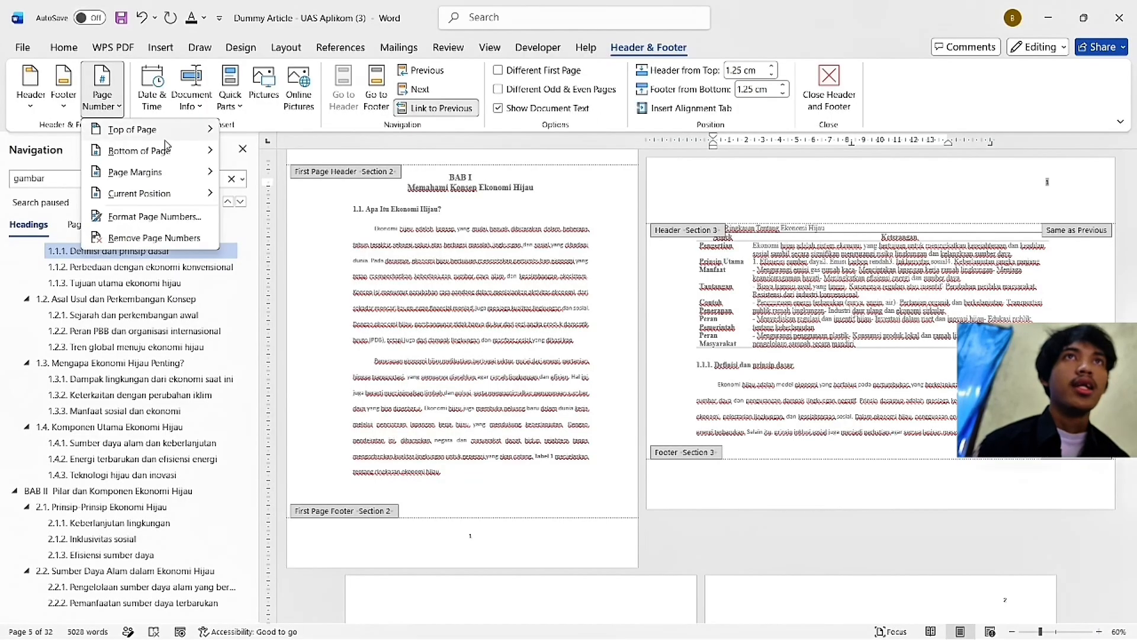
{"action": "mouse_move", "coordinate": [152, 128]}
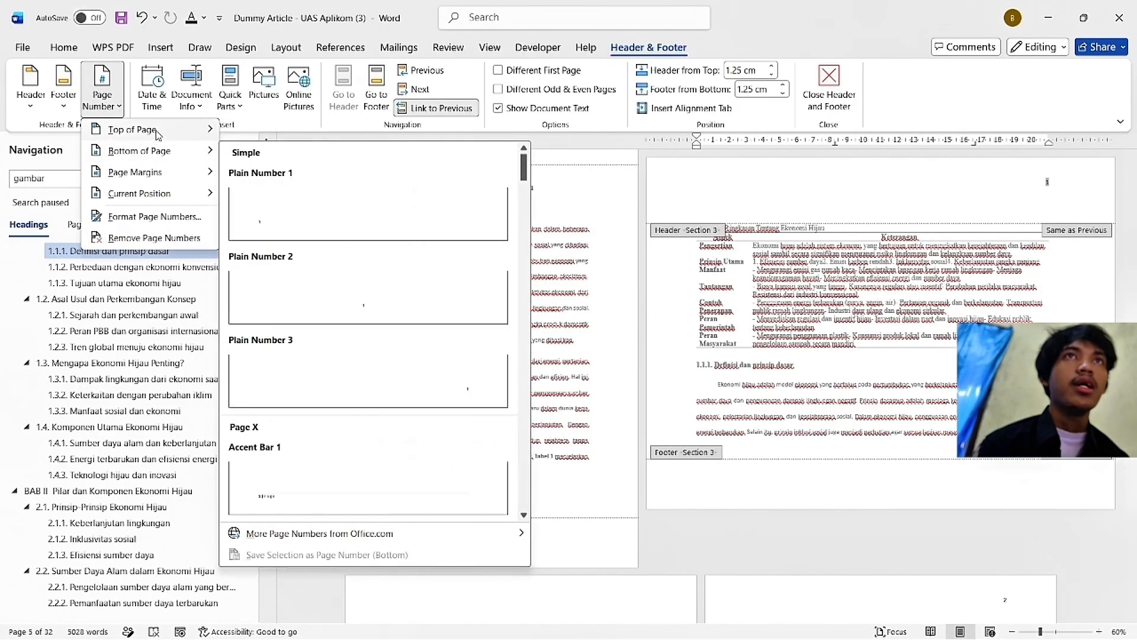
{"action": "left_click", "coordinate": [450, 374]}
{"action": "left_click", "coordinate": [102, 89]}
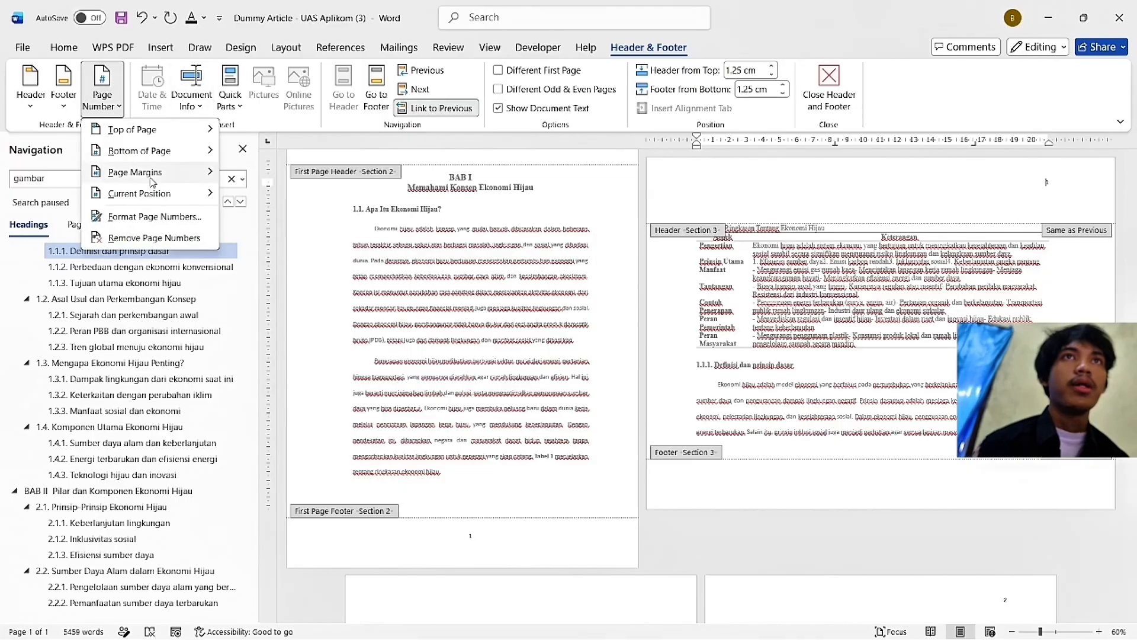
{"action": "left_click", "coordinate": [155, 216]}
{"action": "left_click", "coordinate": [494, 353]}
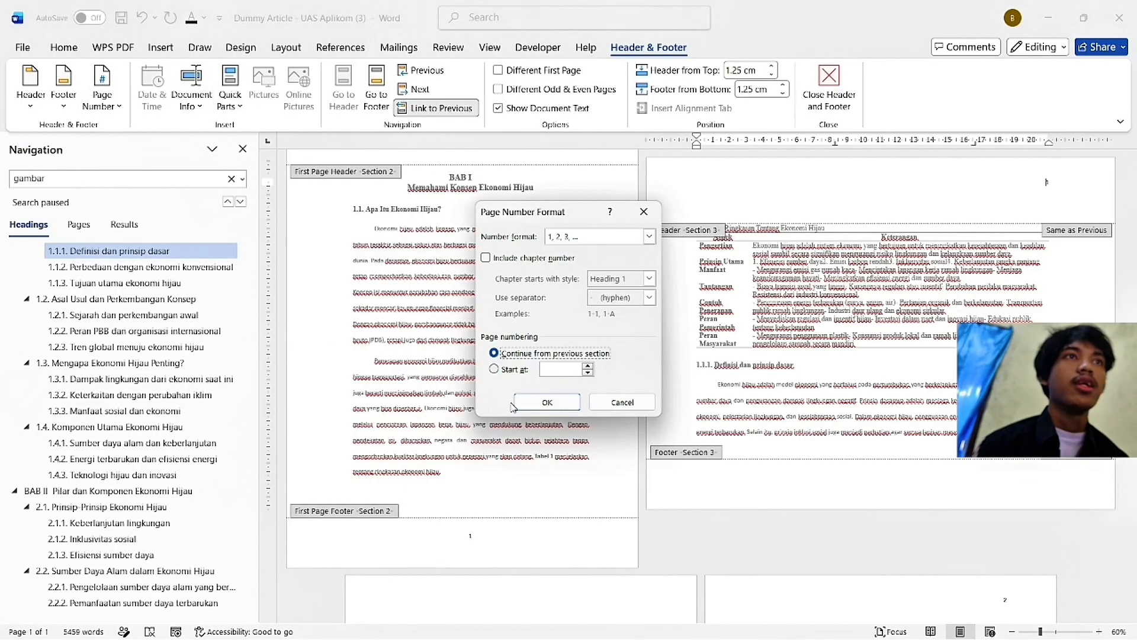
{"action": "left_click", "coordinate": [514, 406]}
Step: Turn off the different first page for the section containing heading 1.1.2 and continue its page numbering from the previous section
{"action": "scroll", "coordinate": [732, 434], "scroll_direction": "down", "scroll_amount": 3}
{"action": "scroll", "coordinate": [732, 434], "scroll_direction": "down", "scroll_amount": 8}
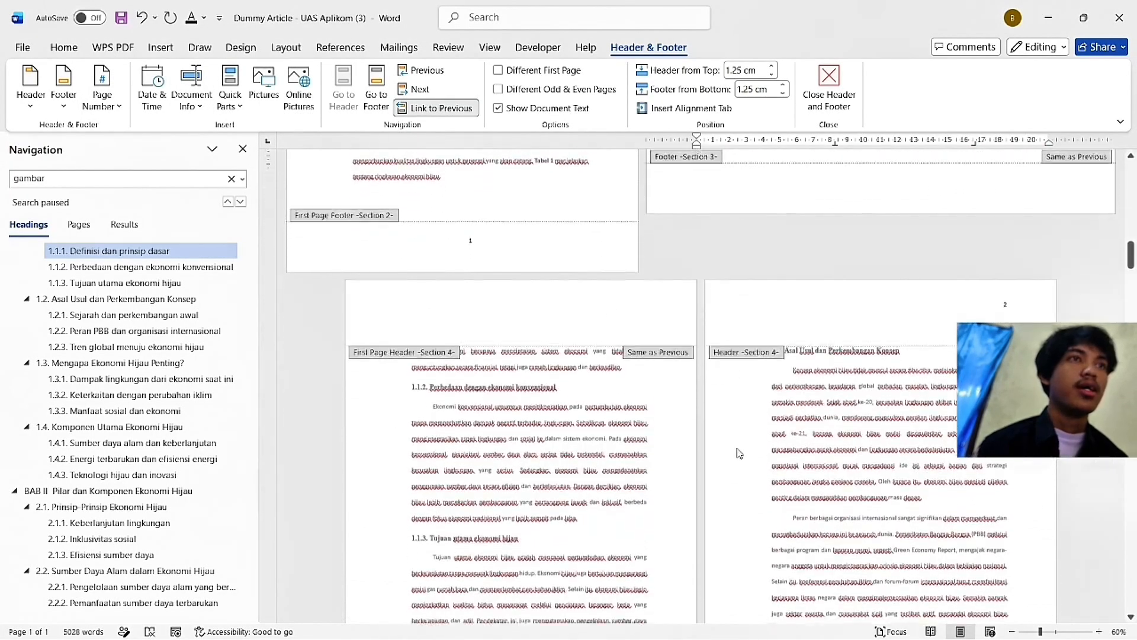
{"action": "scroll", "coordinate": [555, 514], "scroll_direction": "up", "scroll_amount": 2}
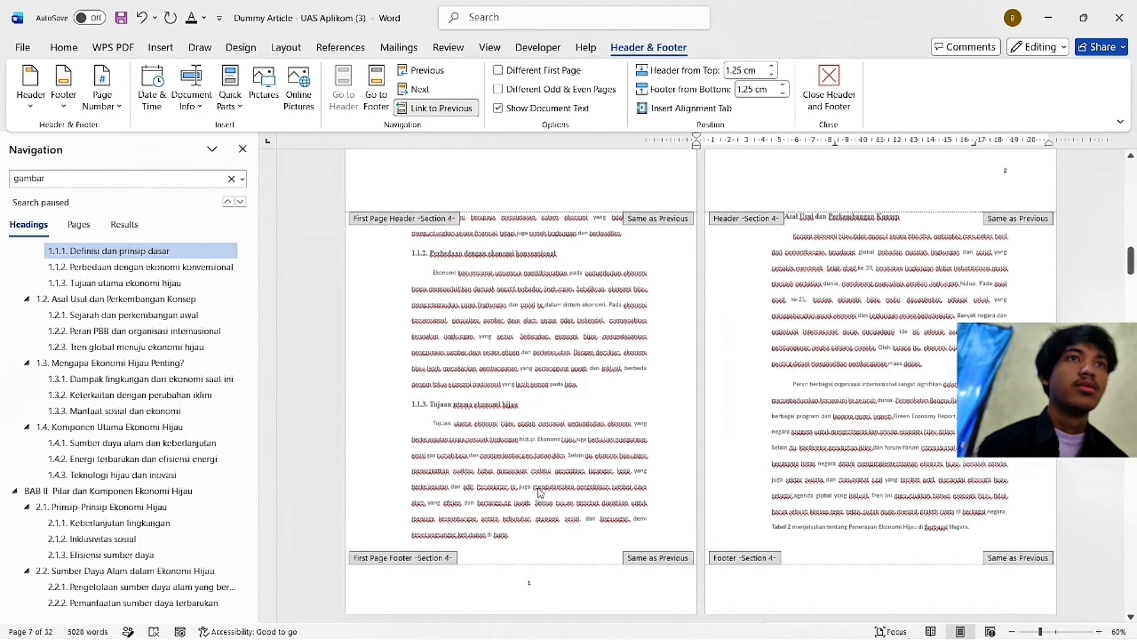
{"action": "left_click", "coordinate": [546, 185]}
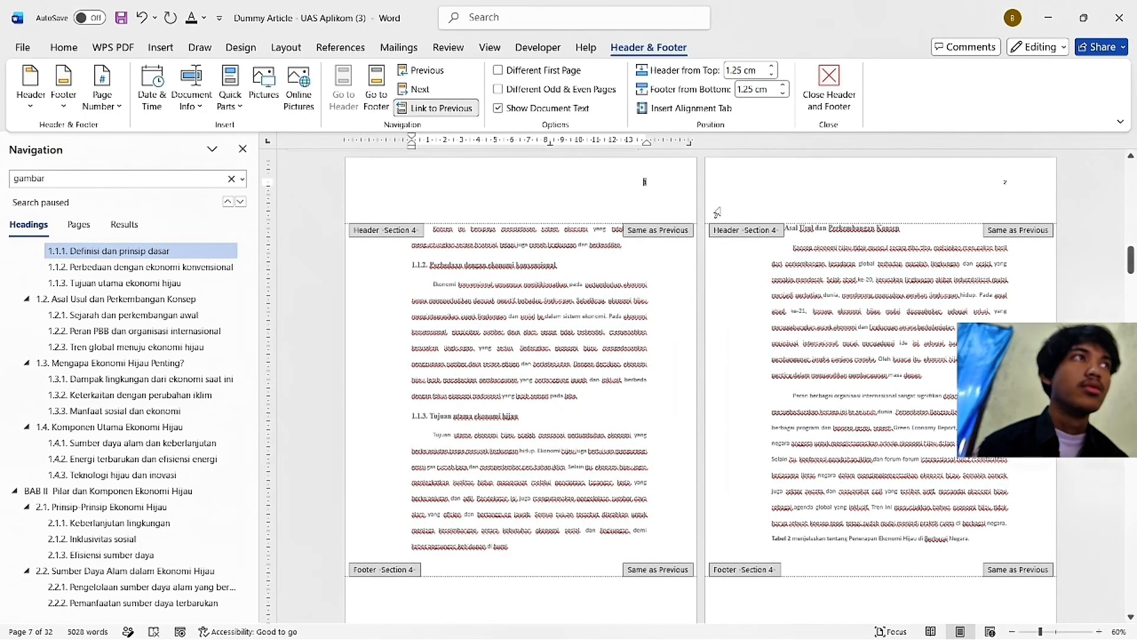
{"action": "left_click", "coordinate": [102, 89]}
{"action": "left_click", "coordinate": [207, 216]}
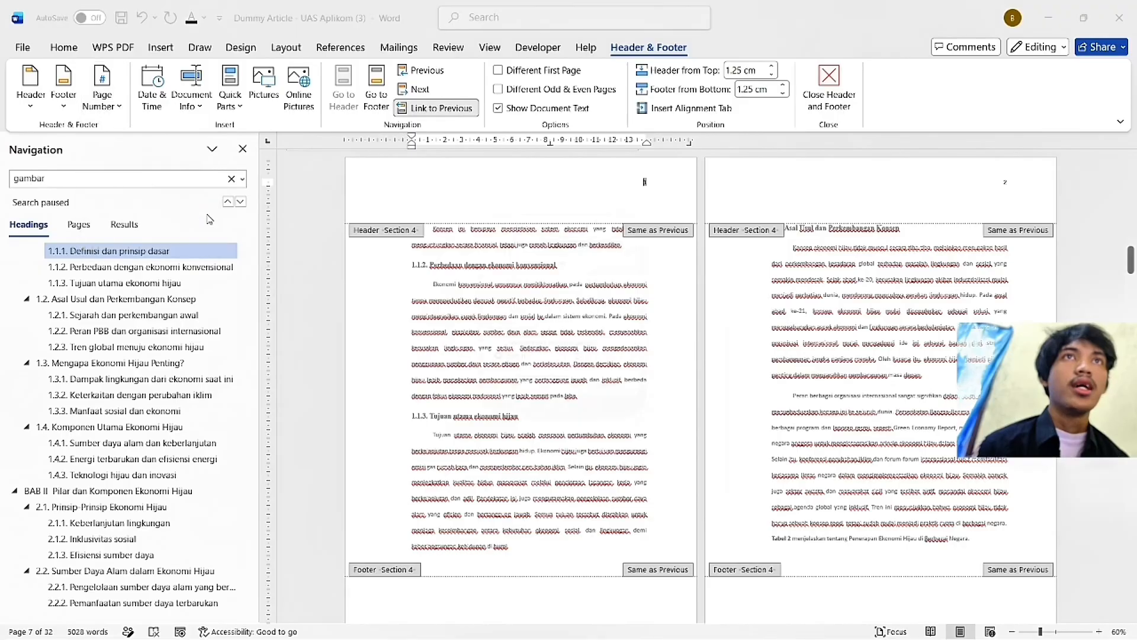
{"action": "left_click", "coordinate": [519, 356]}
{"action": "left_click", "coordinate": [540, 403]}
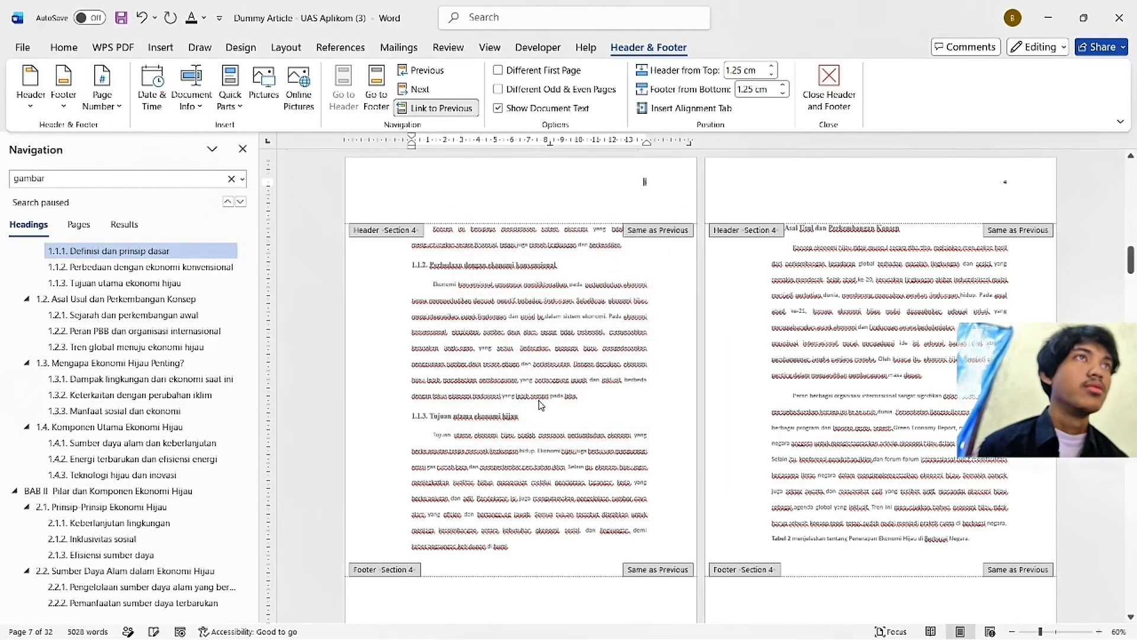
Step: Turn off the different first page for the landscape Tabel 1.2 section and continue its page numbering from the previous section
{"action": "scroll", "coordinate": [802, 426], "scroll_direction": "down", "scroll_amount": 10}
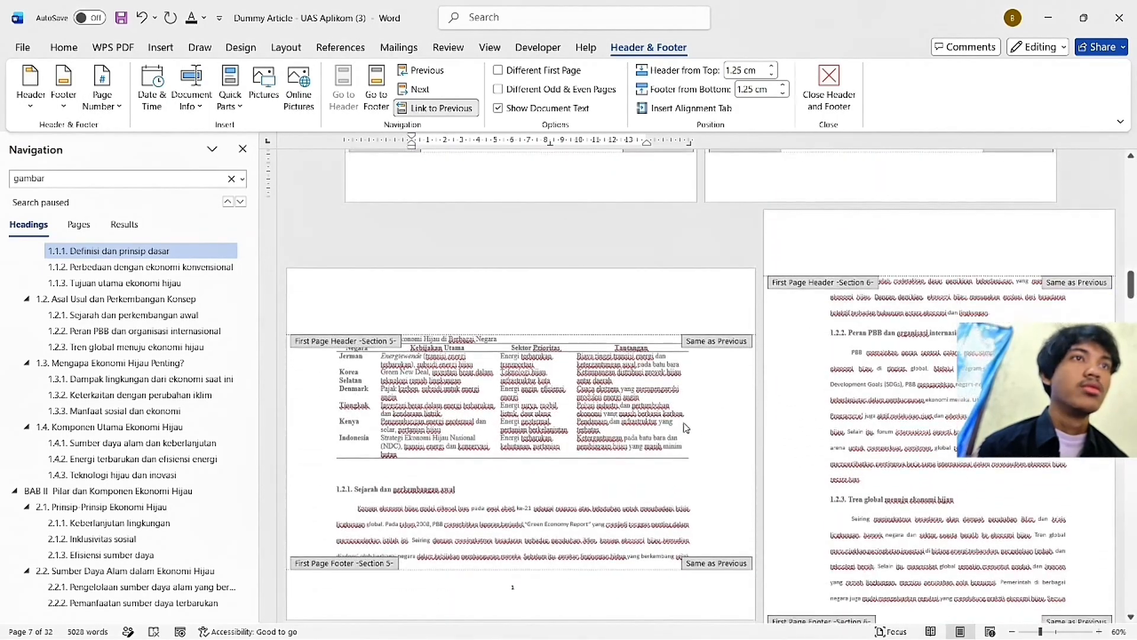
{"action": "left_click", "coordinate": [612, 287]}
{"action": "left_click", "coordinate": [505, 71]}
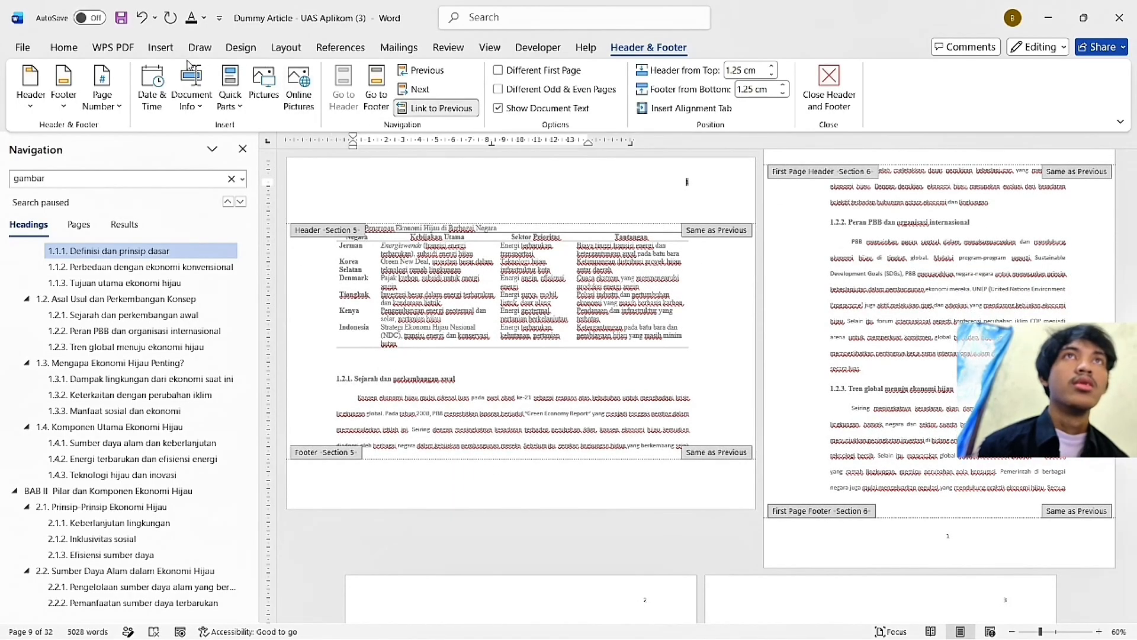
{"action": "left_click", "coordinate": [102, 89]}
{"action": "left_click", "coordinate": [137, 218]}
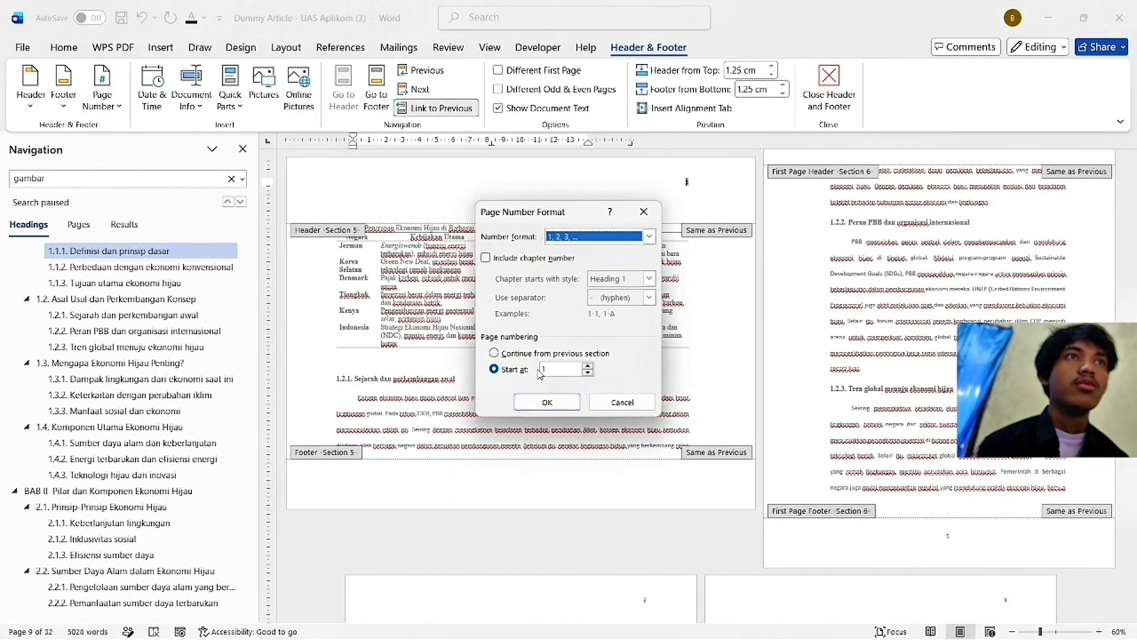
{"action": "left_click", "coordinate": [547, 403]}
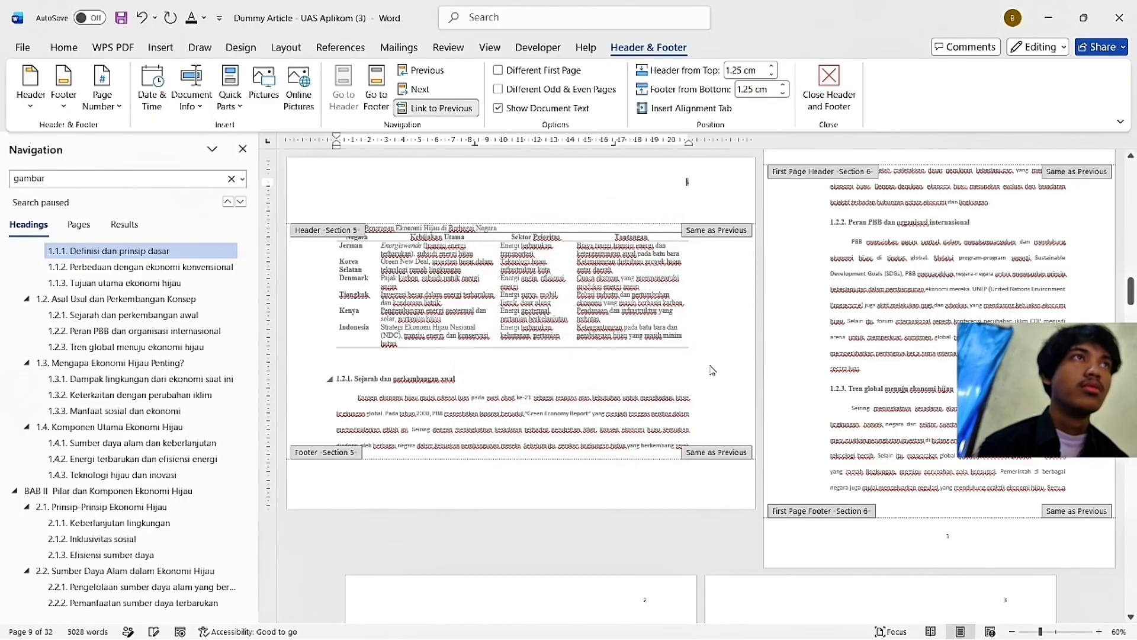
Step: Turn off the different first page for the section containing heading 1.2.2 and continue its page numbering from the previous section
{"action": "scroll", "coordinate": [910, 291], "scroll_direction": "up", "scroll_amount": 2}
{"action": "scroll", "coordinate": [912, 292], "scroll_direction": "down", "scroll_amount": 2}
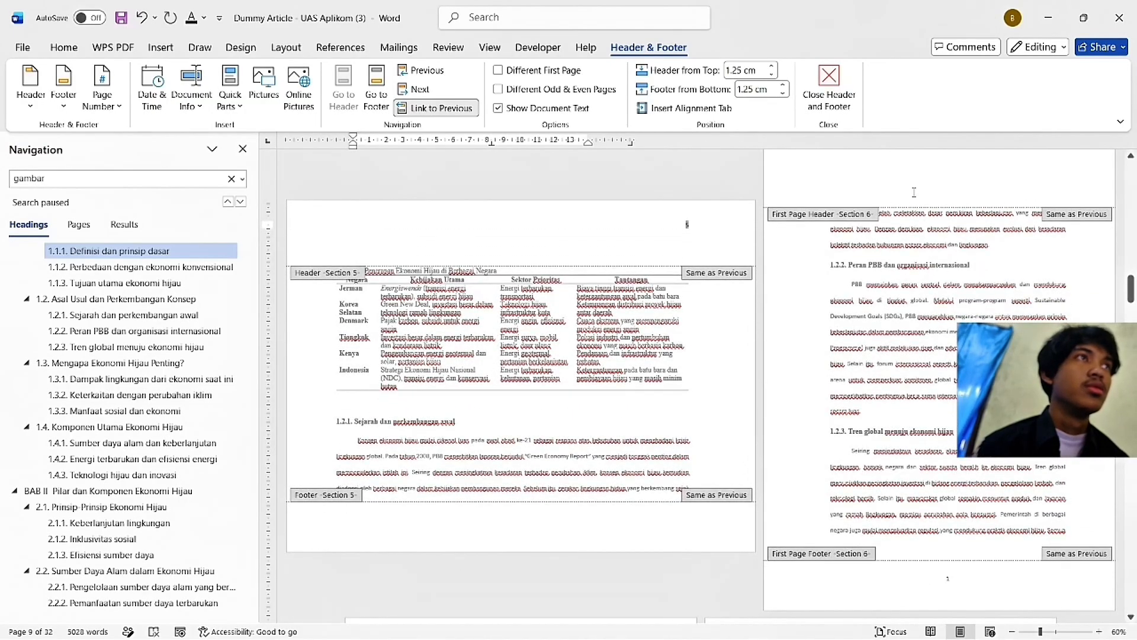
{"action": "left_click", "coordinate": [914, 190]}
{"action": "left_click", "coordinate": [499, 71]}
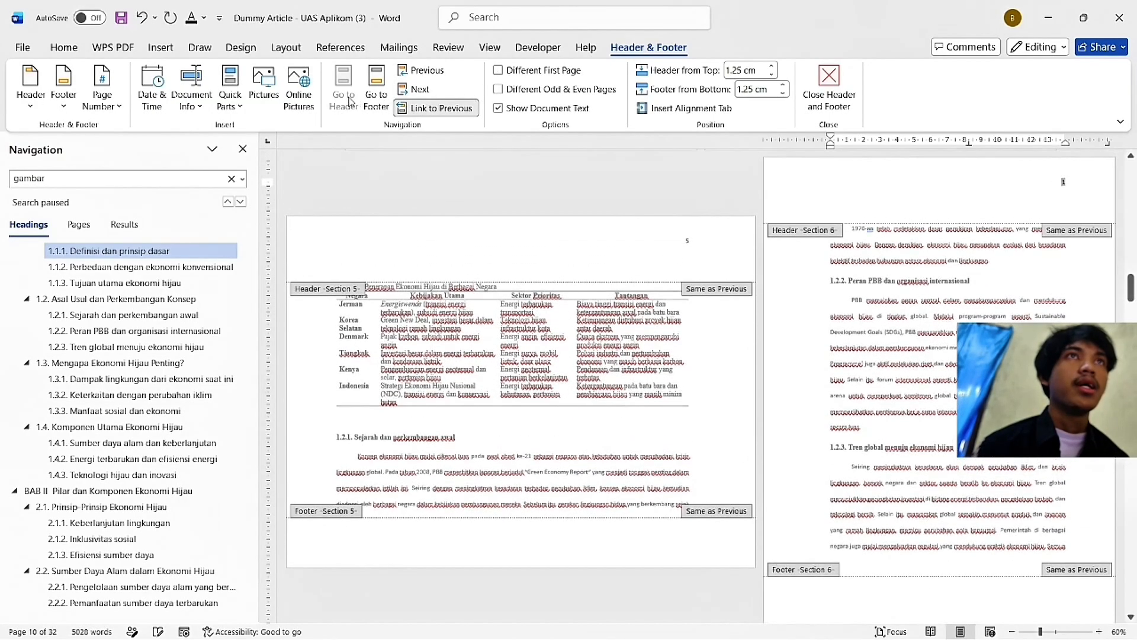
{"action": "left_click", "coordinate": [102, 98]}
{"action": "left_click", "coordinate": [178, 216]}
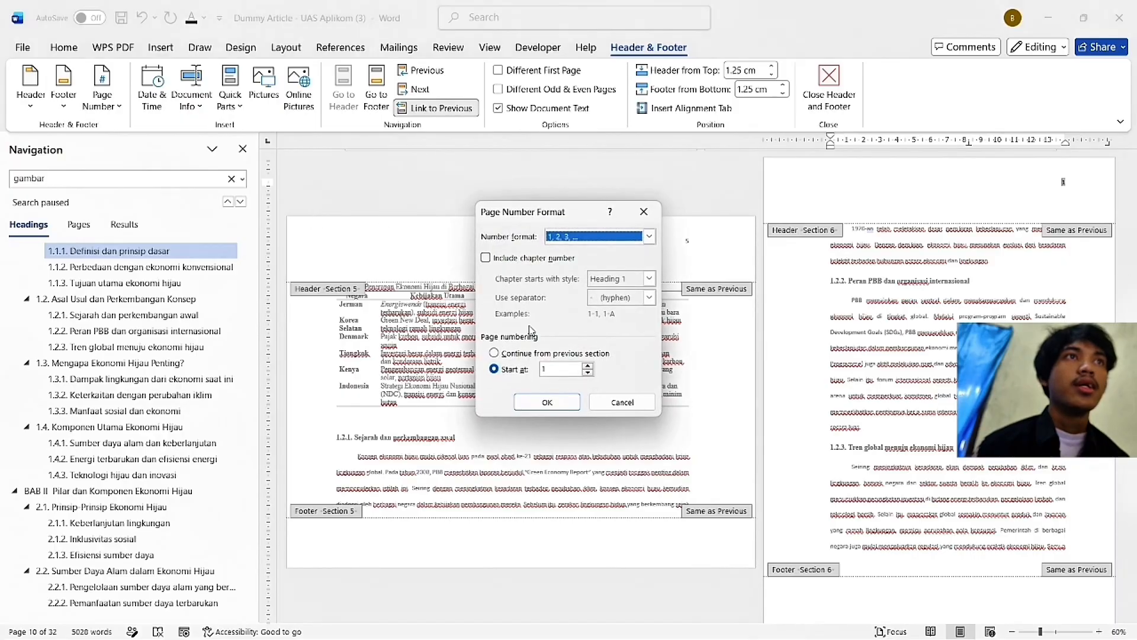
{"action": "left_click", "coordinate": [524, 354]}
{"action": "left_click", "coordinate": [547, 402]}
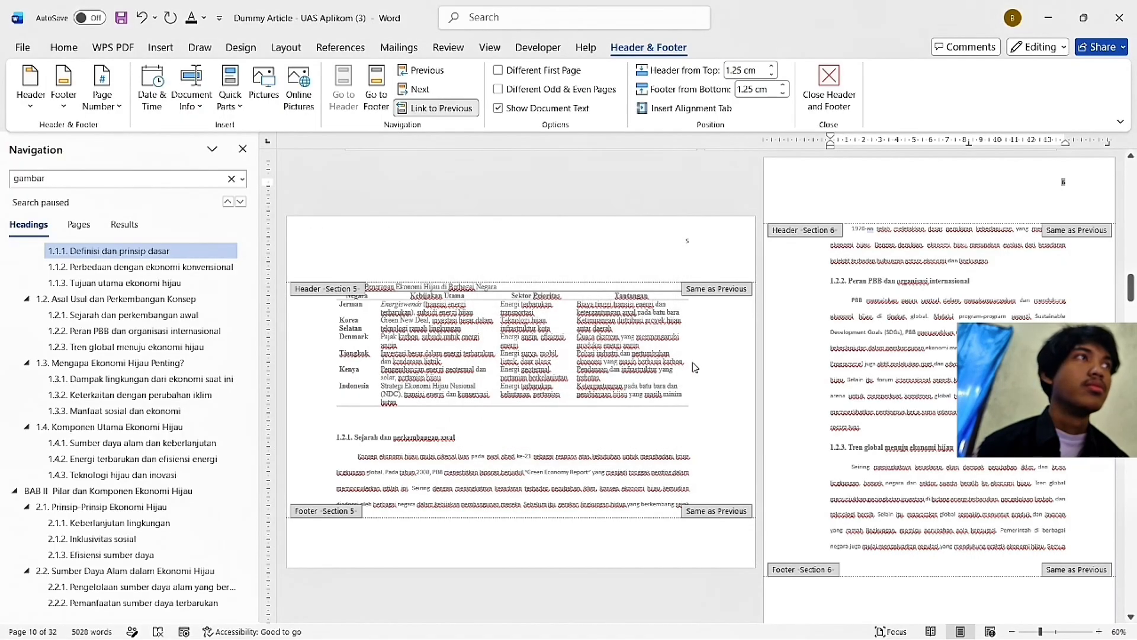
Step: Check the page numbers from the rest of BAB I through to the end of the document
{"action": "scroll", "coordinate": [695, 368], "scroll_direction": "down", "scroll_amount": 15}
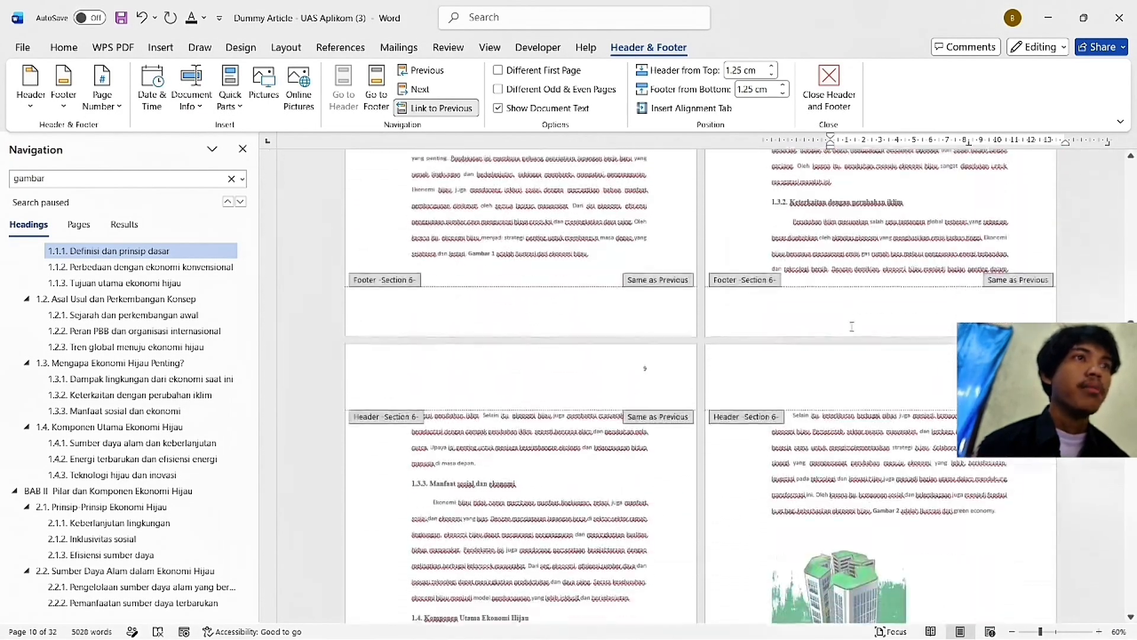
{"action": "scroll", "coordinate": [851, 327], "scroll_direction": "down", "scroll_amount": 10}
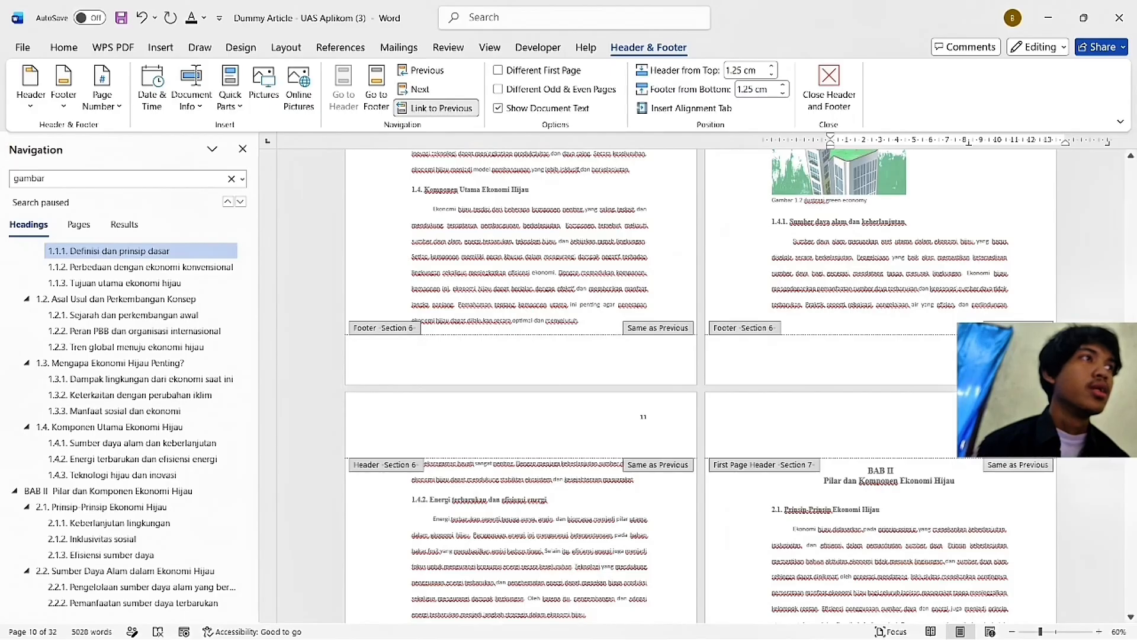
{"action": "scroll", "coordinate": [1121, 509], "scroll_direction": "down", "scroll_amount": 15}
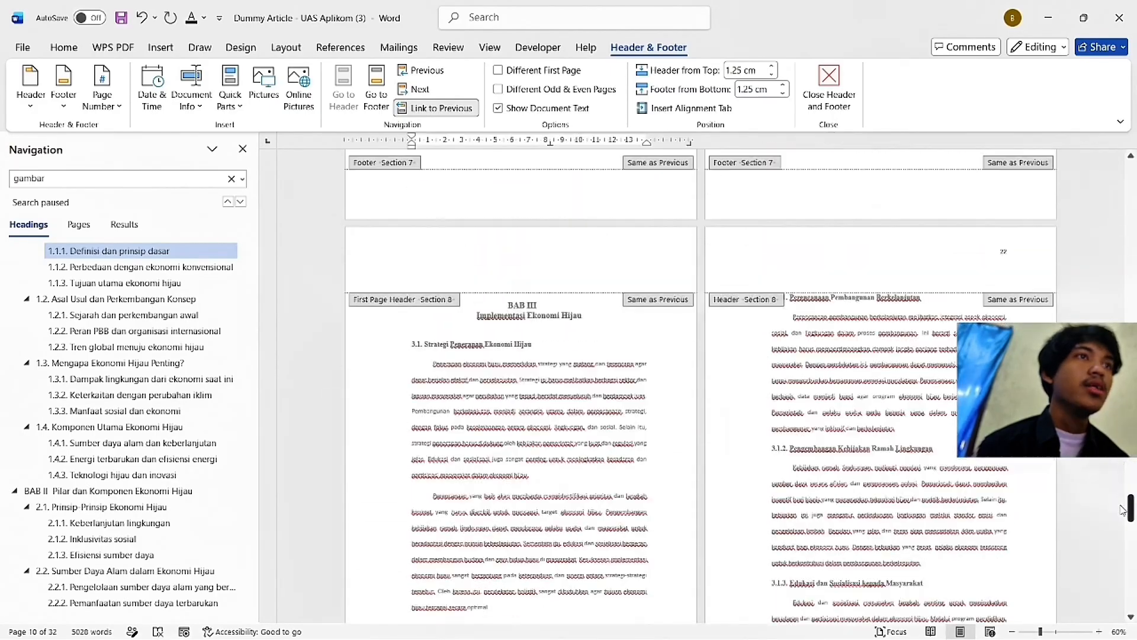
{"action": "left_click_drag", "start_coordinate": [1121, 509], "coordinate": [1098, 605]}
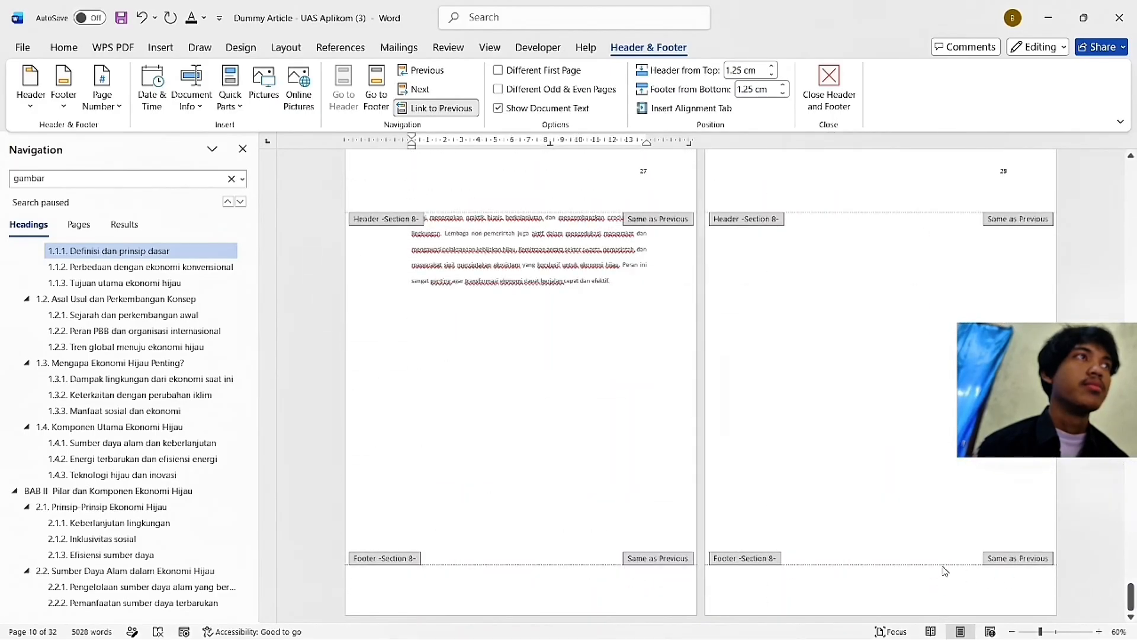
{"action": "scroll", "coordinate": [601, 156], "scroll_direction": "up", "scroll_amount": 2}
Step: Switch to the K1 K2 K4 K5 K7 UAS_Aplikom (1) document and highlight instruction 3 in green
{"action": "key", "text": "alt+Tab"}
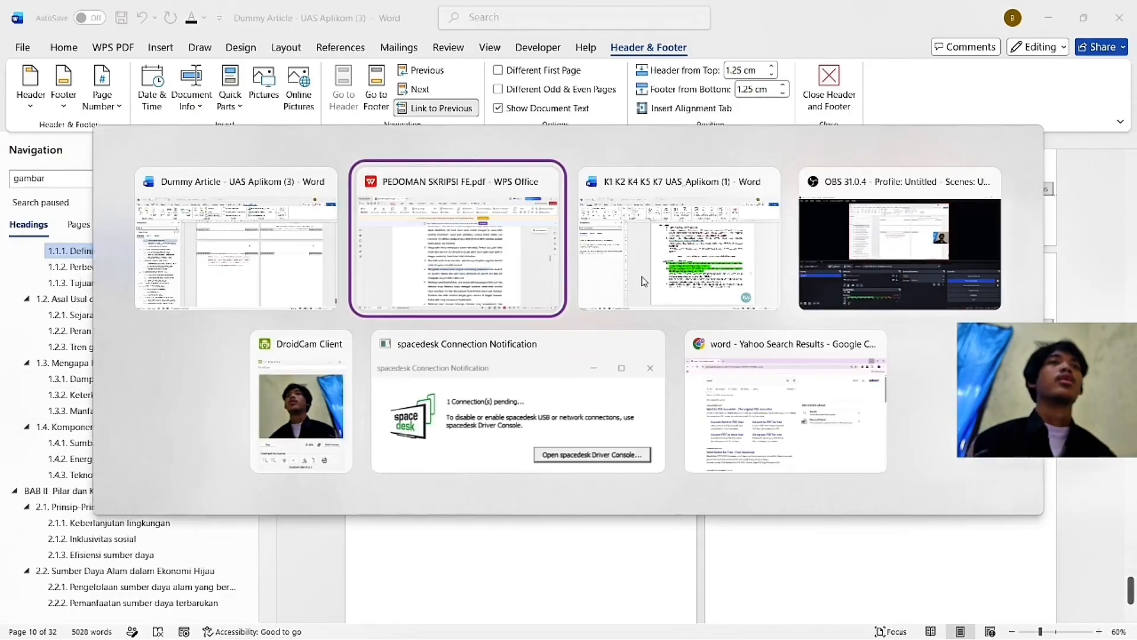
{"action": "key", "text": "Tab"}
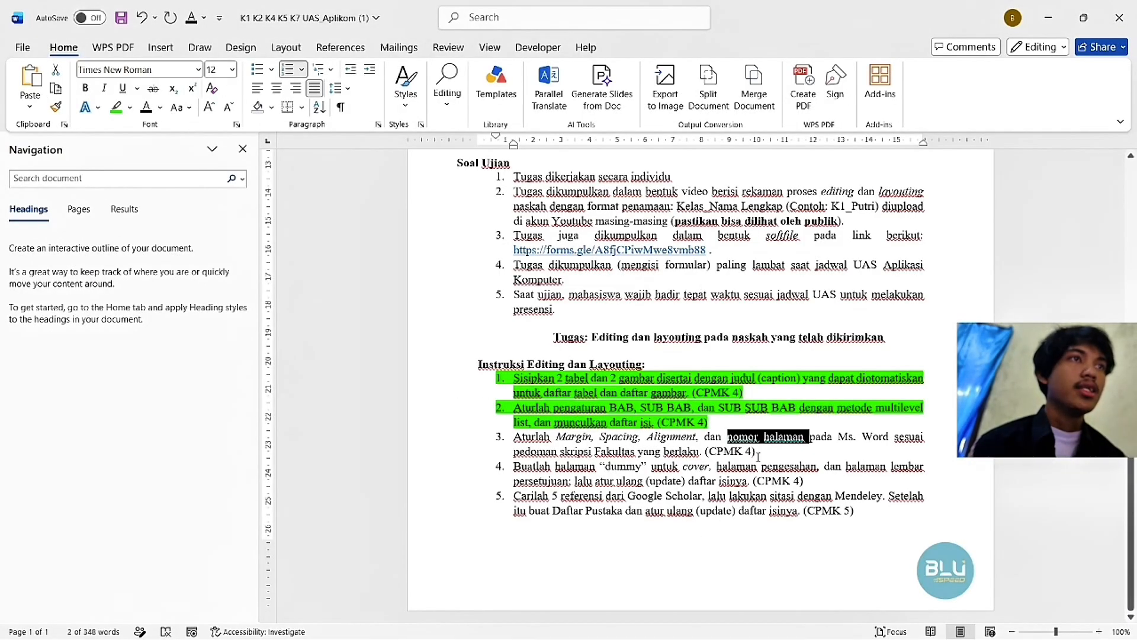
{"action": "left_click_drag", "start_coordinate": [758, 452], "coordinate": [523, 439]}
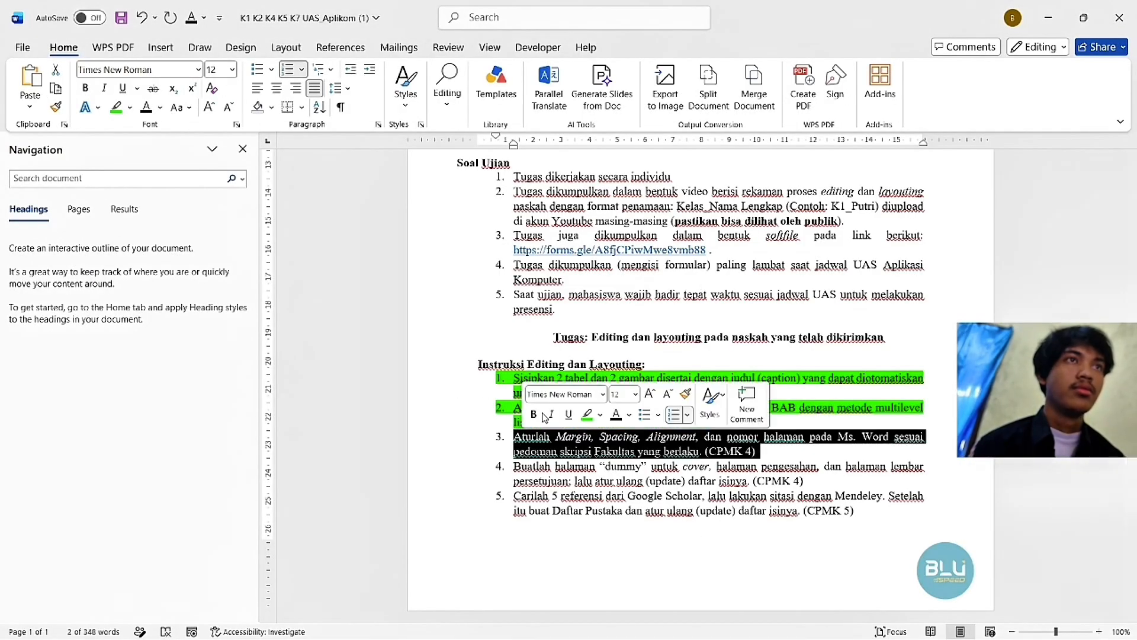
{"action": "left_click", "coordinate": [589, 415]}
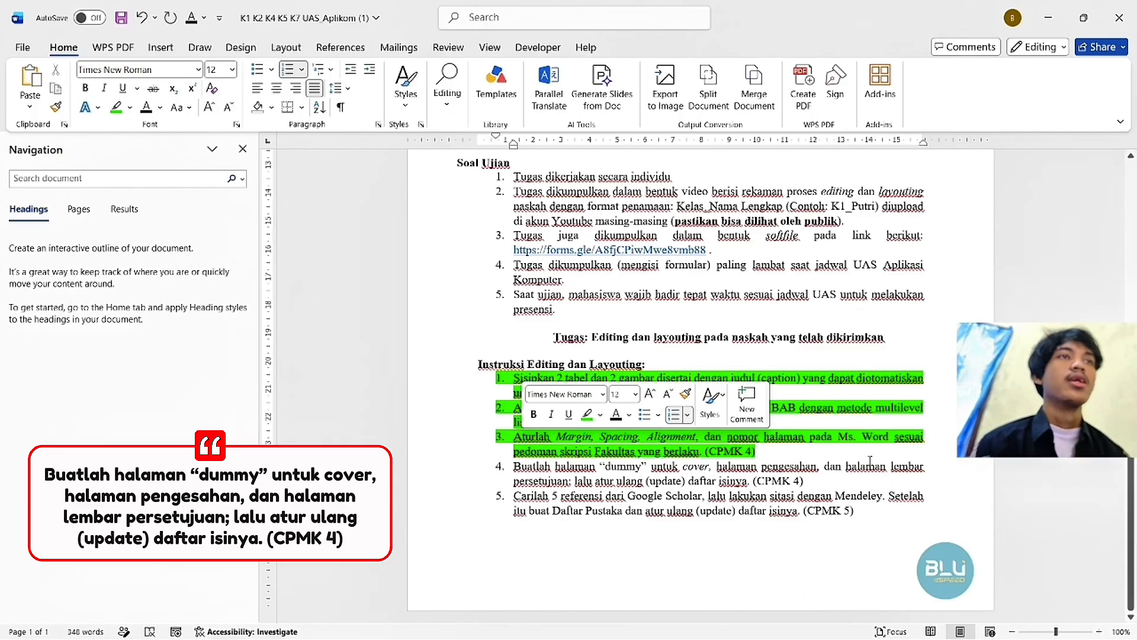
Step: Return to the Dummy Article document and insert blank pages before the DAFTAR ISI heading
{"action": "key", "text": "alt+Tab"}
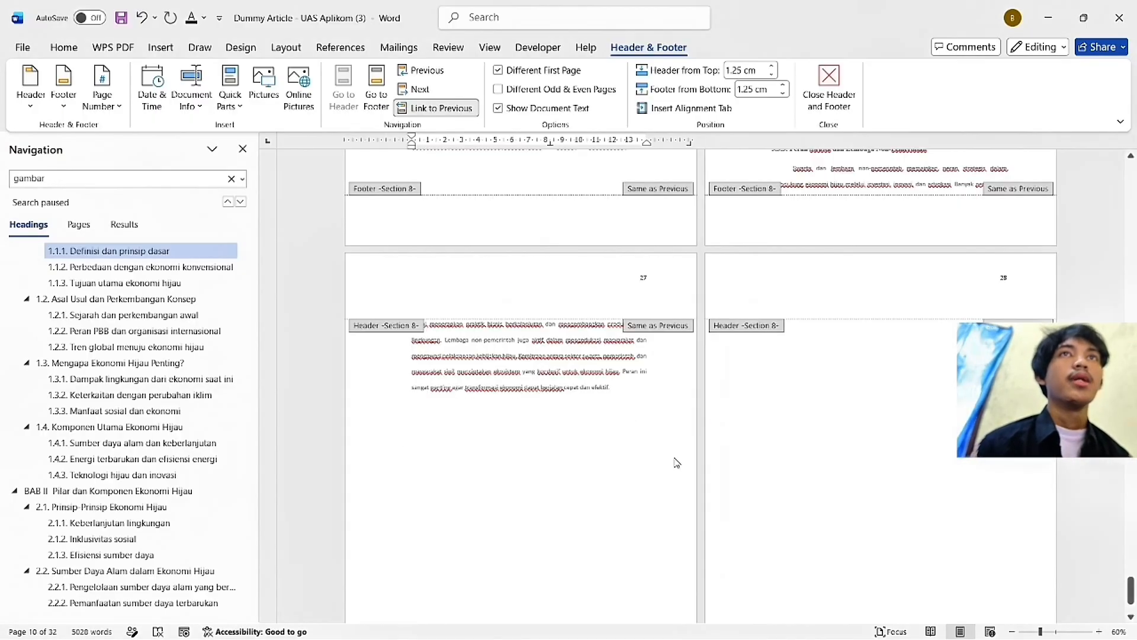
{"action": "scroll", "coordinate": [228, 382], "scroll_direction": "up", "scroll_amount": 2}
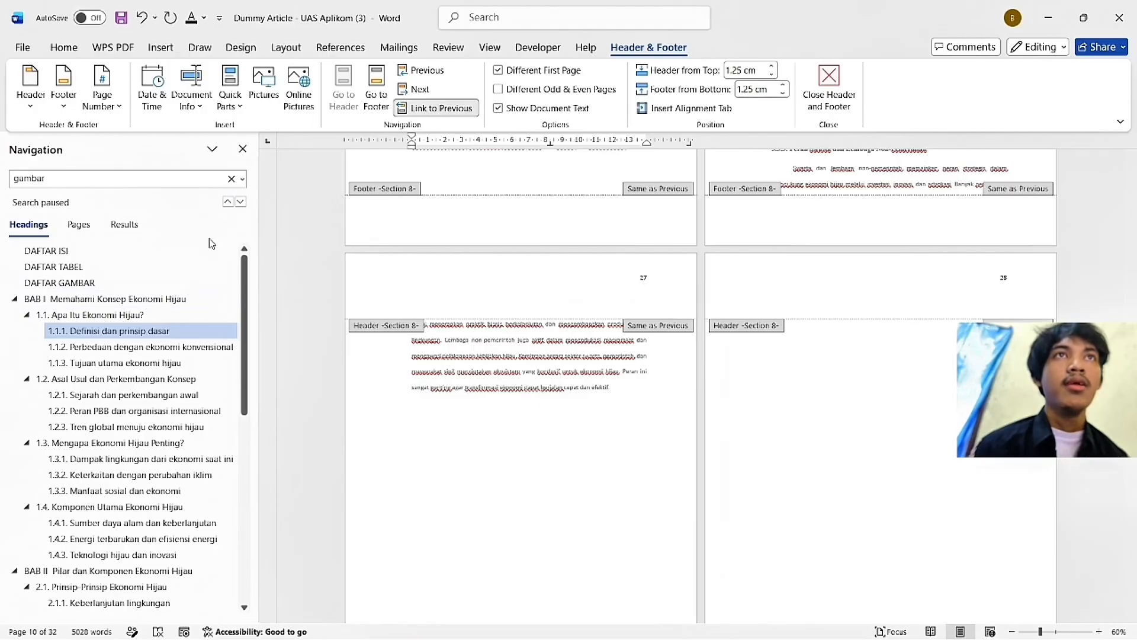
{"action": "left_click", "coordinate": [208, 250]}
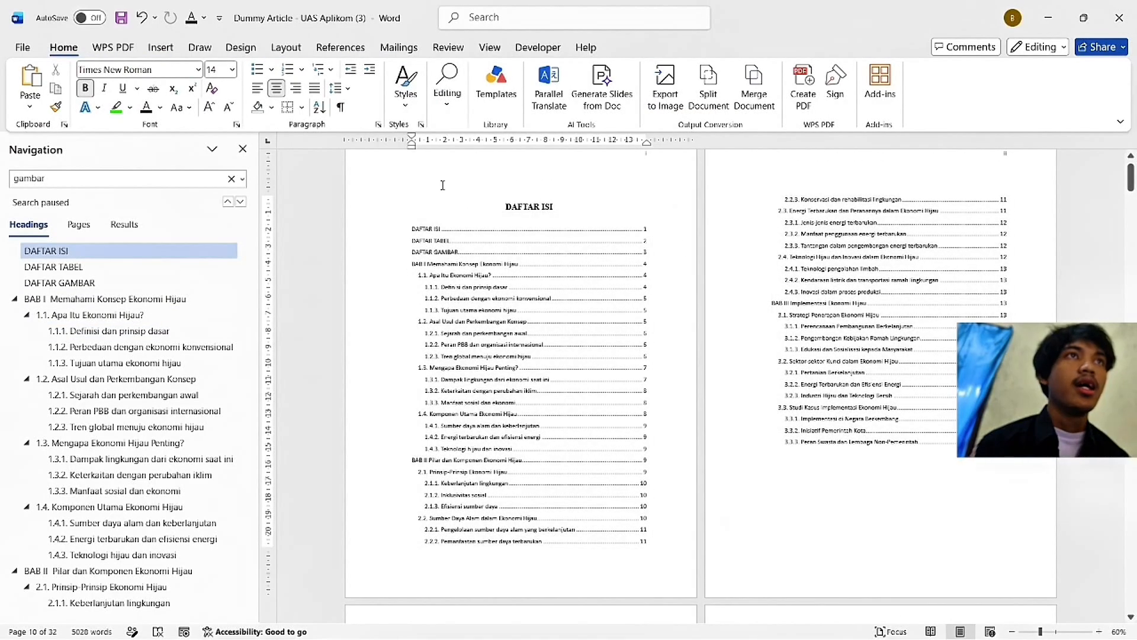
{"action": "left_click", "coordinate": [162, 48]}
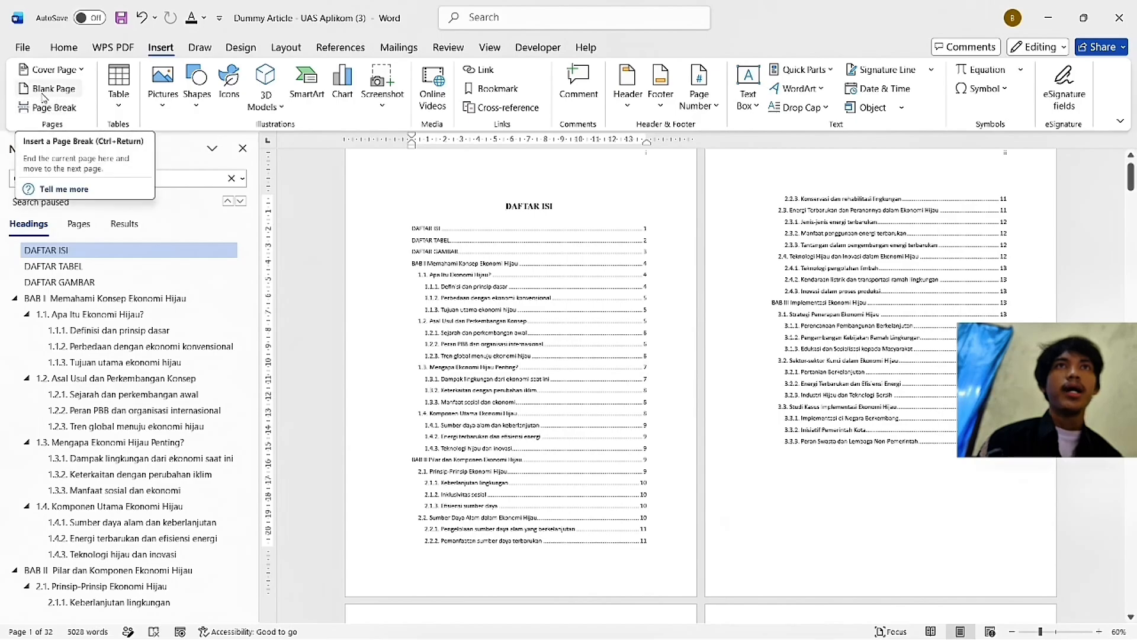
{"action": "left_click", "coordinate": [49, 90]}
{"action": "scroll", "coordinate": [604, 251], "scroll_direction": "up", "scroll_amount": 3}
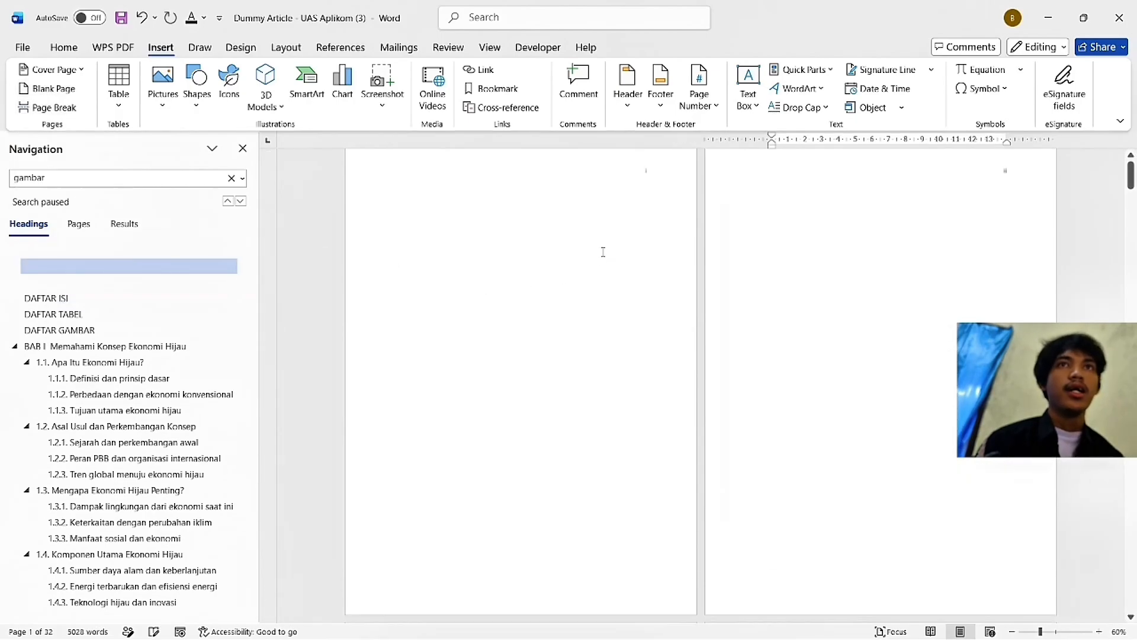
Step: Enter the heading COVER in capitals on the first blank page
{"action": "left_click", "coordinate": [540, 231]}
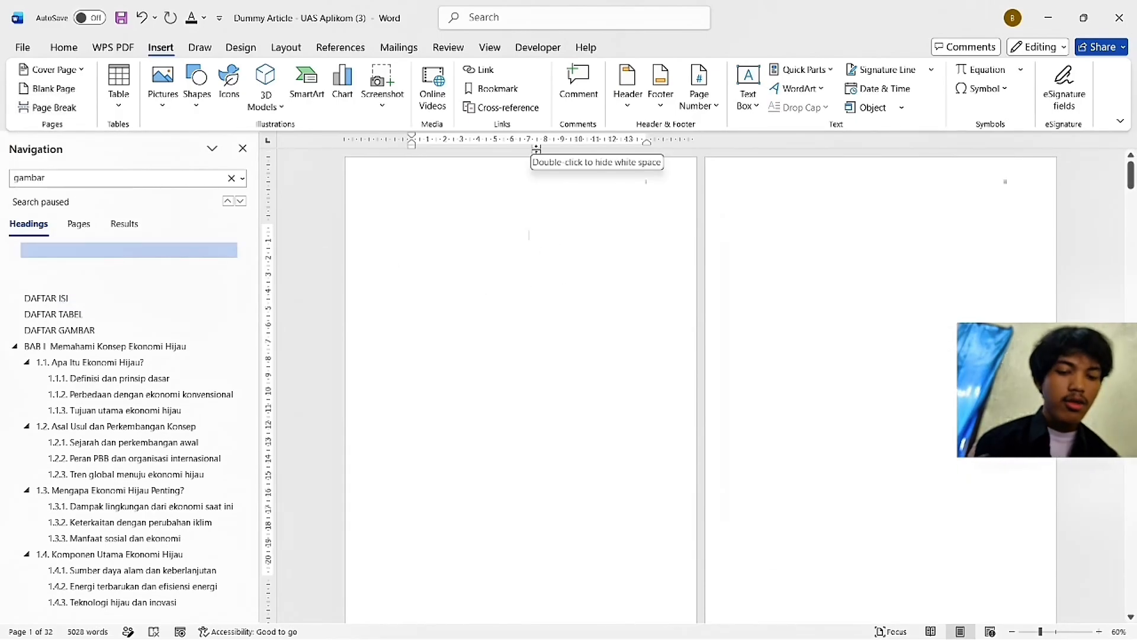
{"action": "type", "text": "cover"}
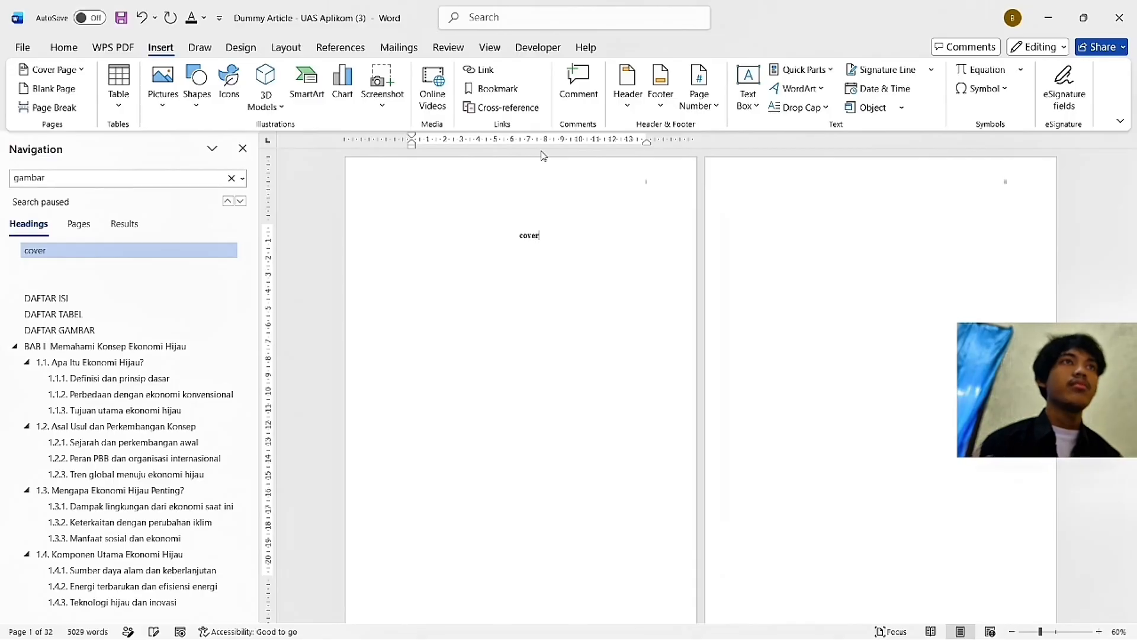
{"action": "key", "text": "alt+Tab"}
{"action": "left_click", "coordinate": [290, 239]}
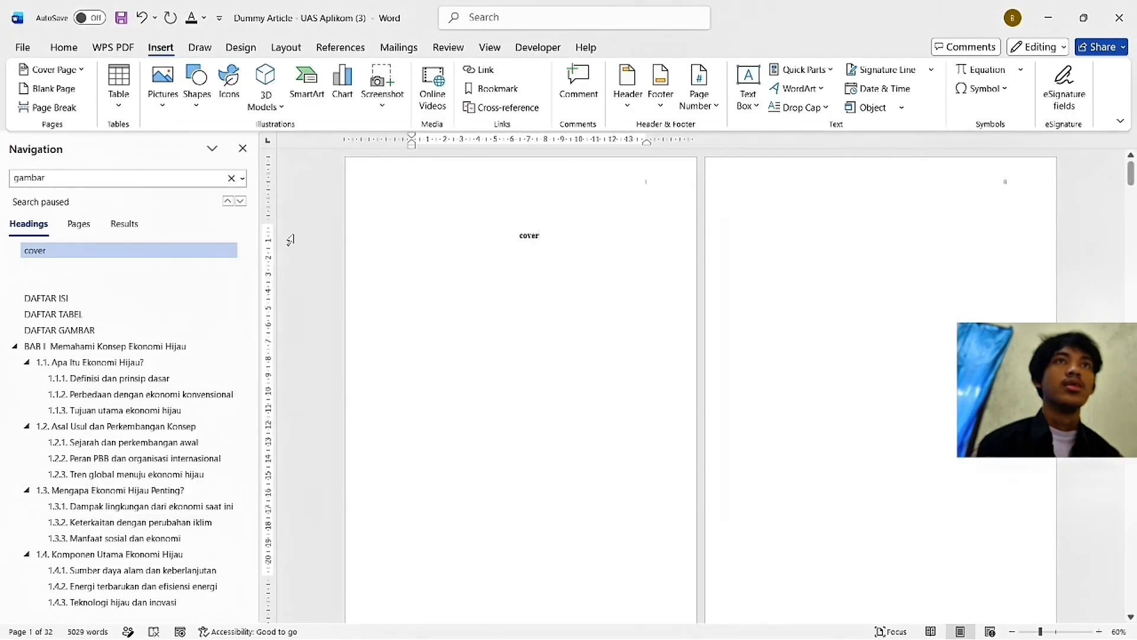
{"action": "key", "text": "alt"}
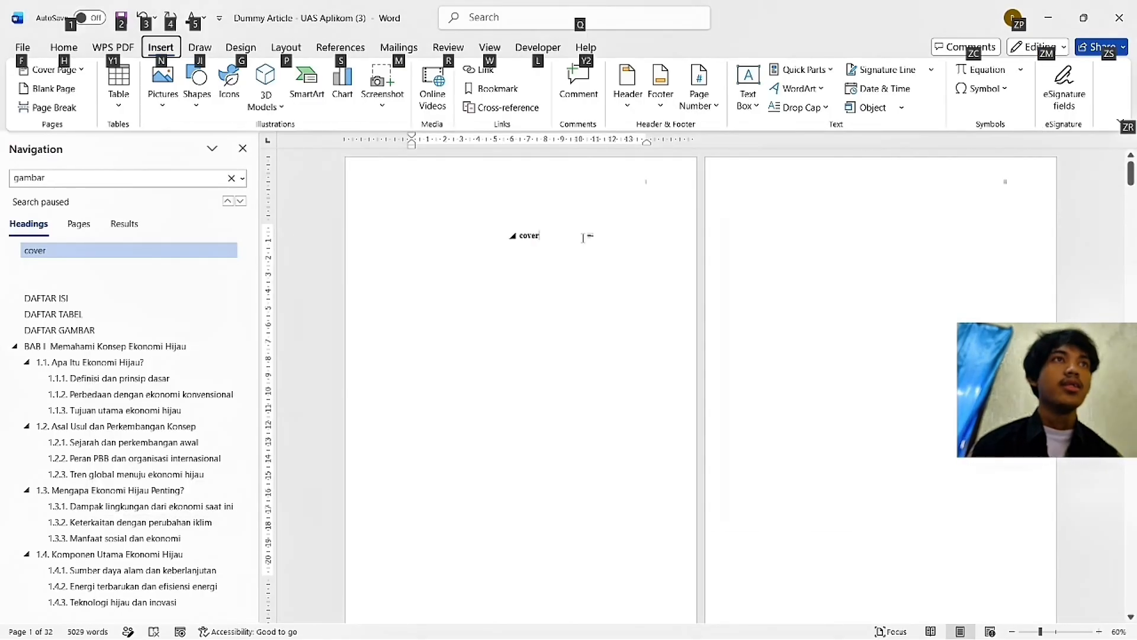
{"action": "left_click", "coordinate": [583, 229]}
{"action": "type", "text": "-"}
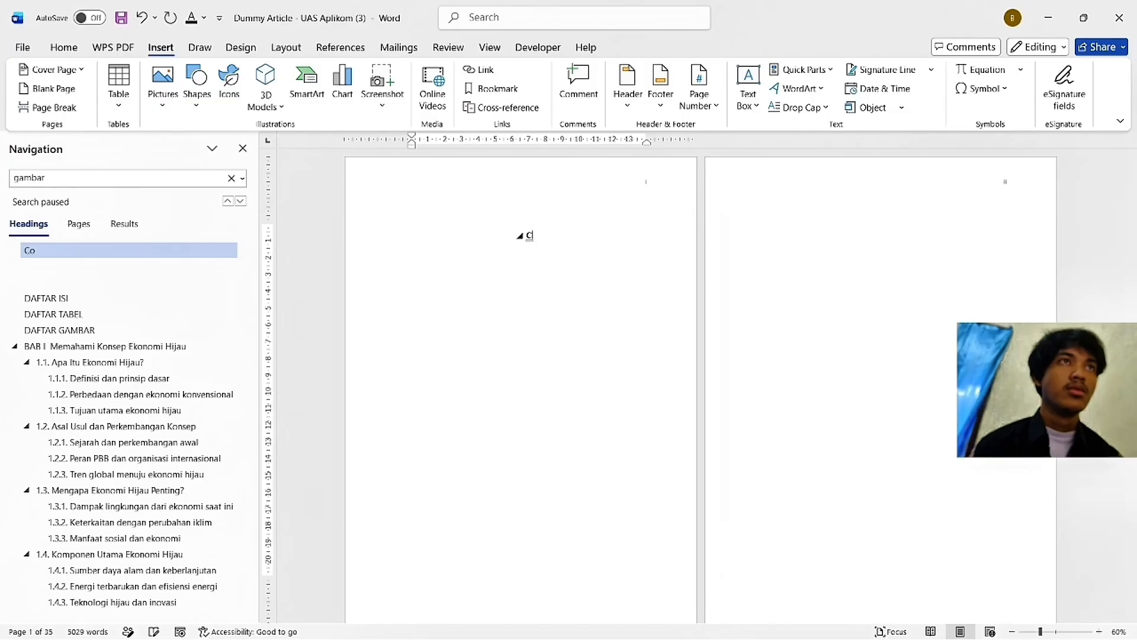
{"action": "type", "text": "R"}
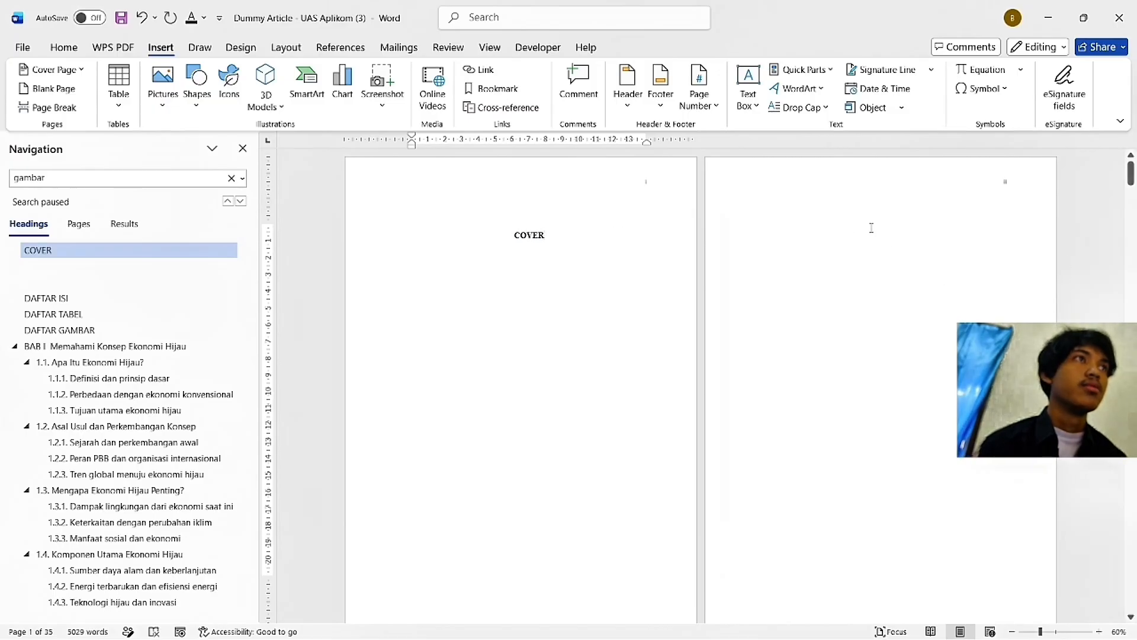
Step: Enter the heading HALAMAN LEMBAR PERSETUJUAN on the second blank page
{"action": "left_click", "coordinate": [888, 230]}
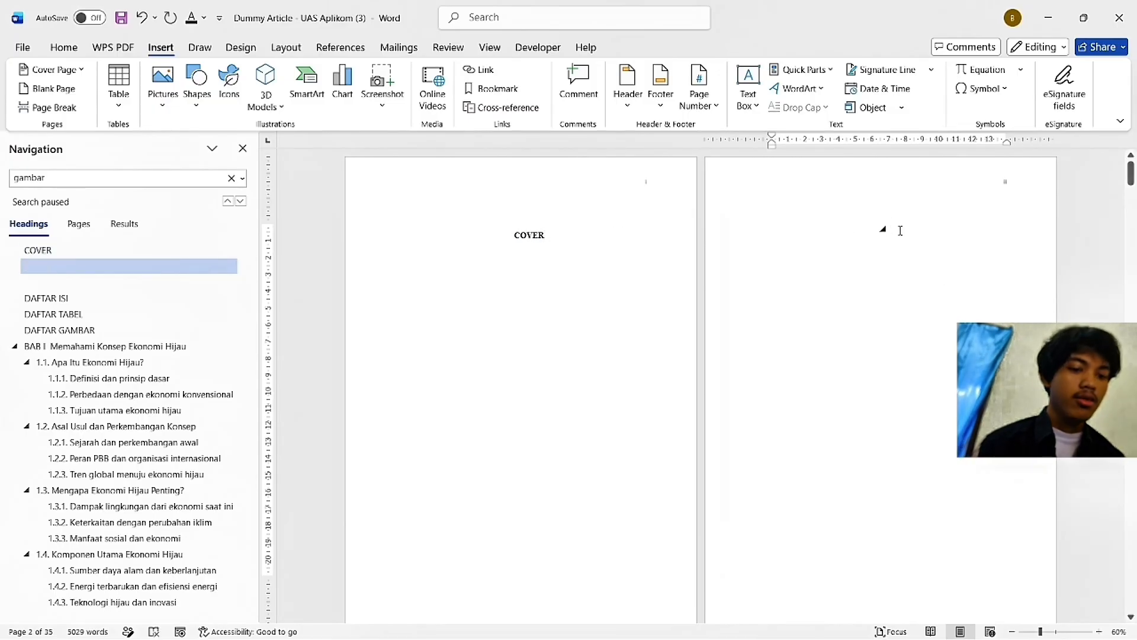
{"action": "type", "text": "HALAMA"}
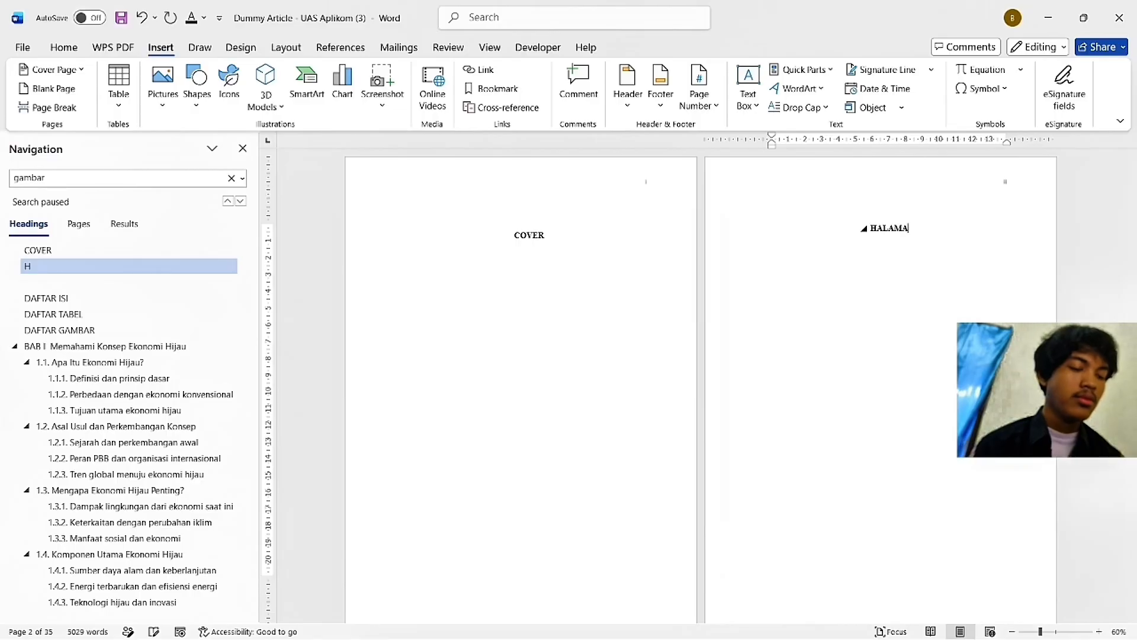
{"action": "type", "text": "N LEMBAR PE"}
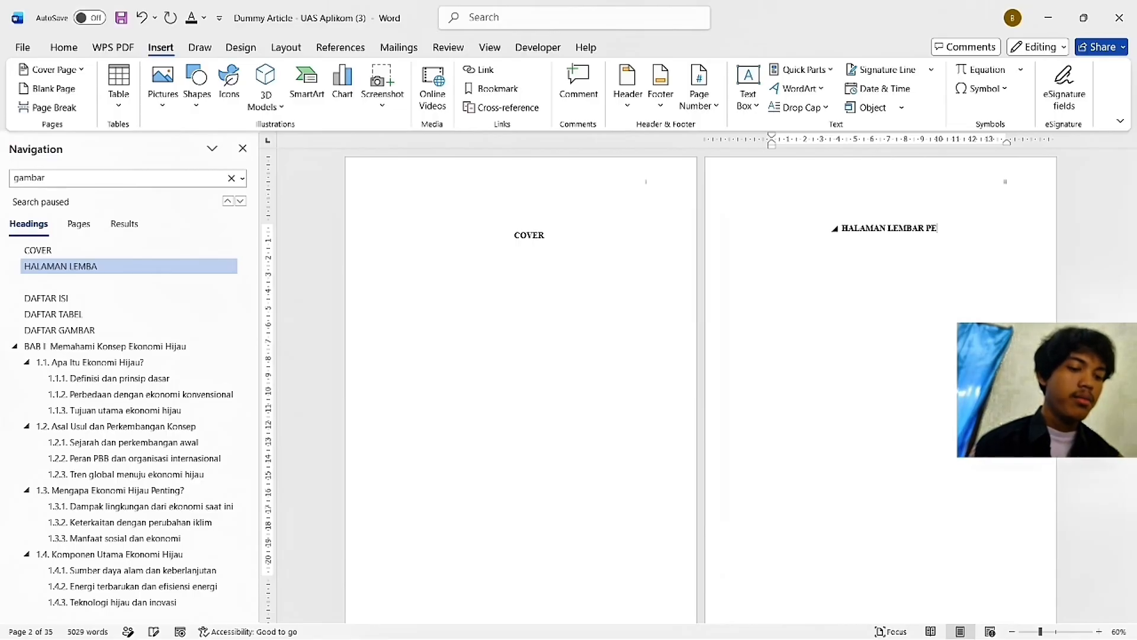
{"action": "type", "text": "RSETUJUAN"}
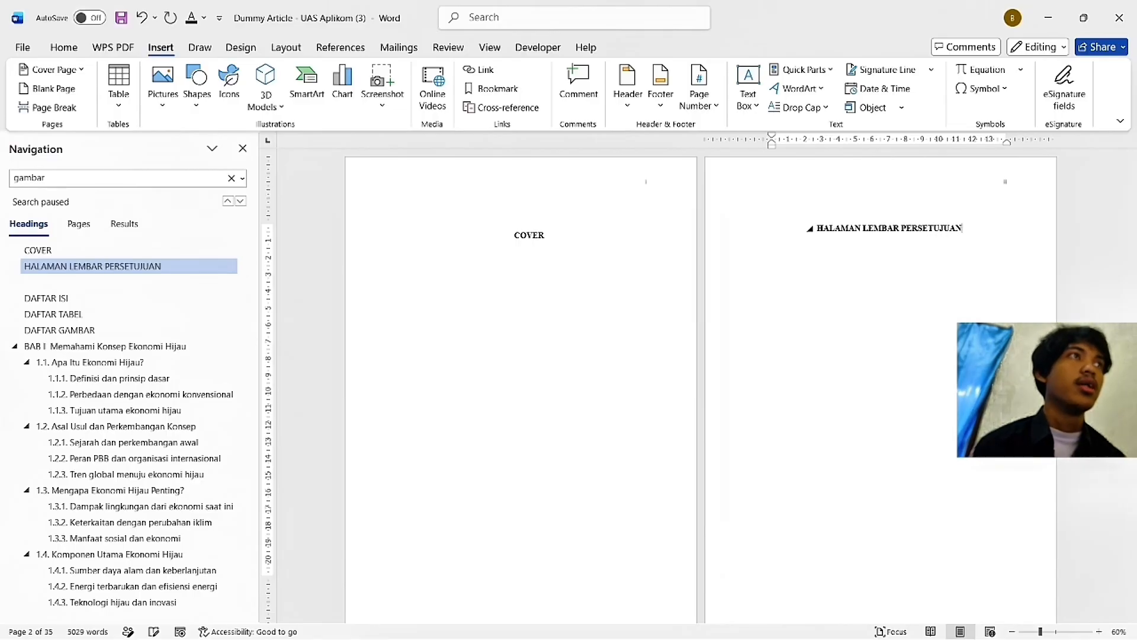
Step: Enter the heading HALAMAN PENGESAHAN on the blank page before DAFTAR ISI
{"action": "scroll", "coordinate": [625, 394], "scroll_direction": "down", "scroll_amount": 5}
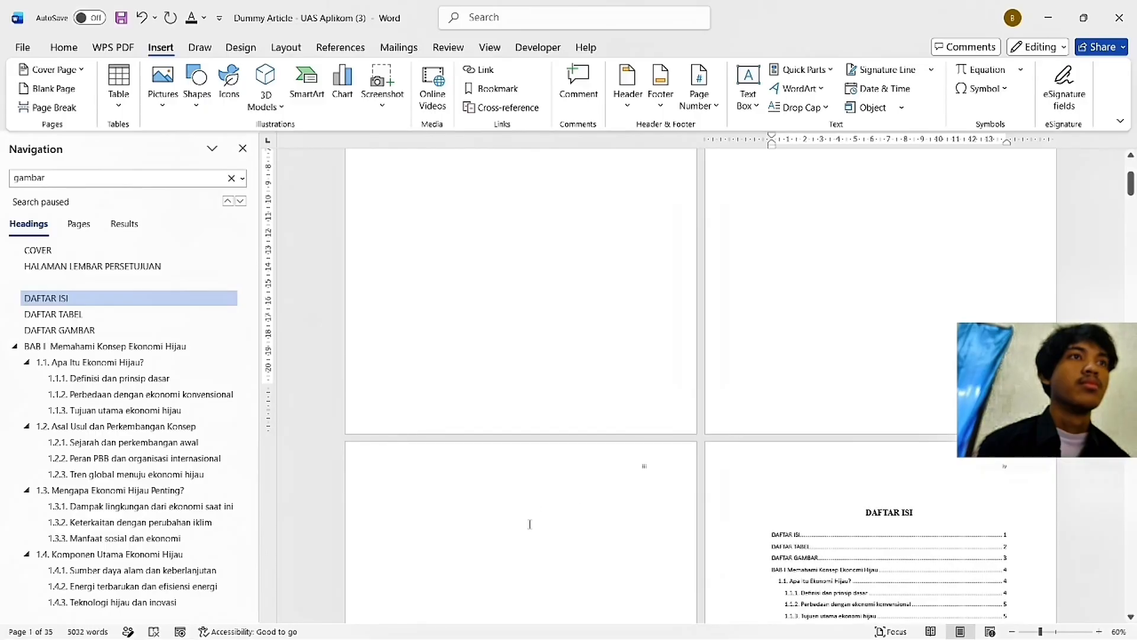
{"action": "left_click", "coordinate": [533, 510]}
{"action": "type", "text": "HALAM"}
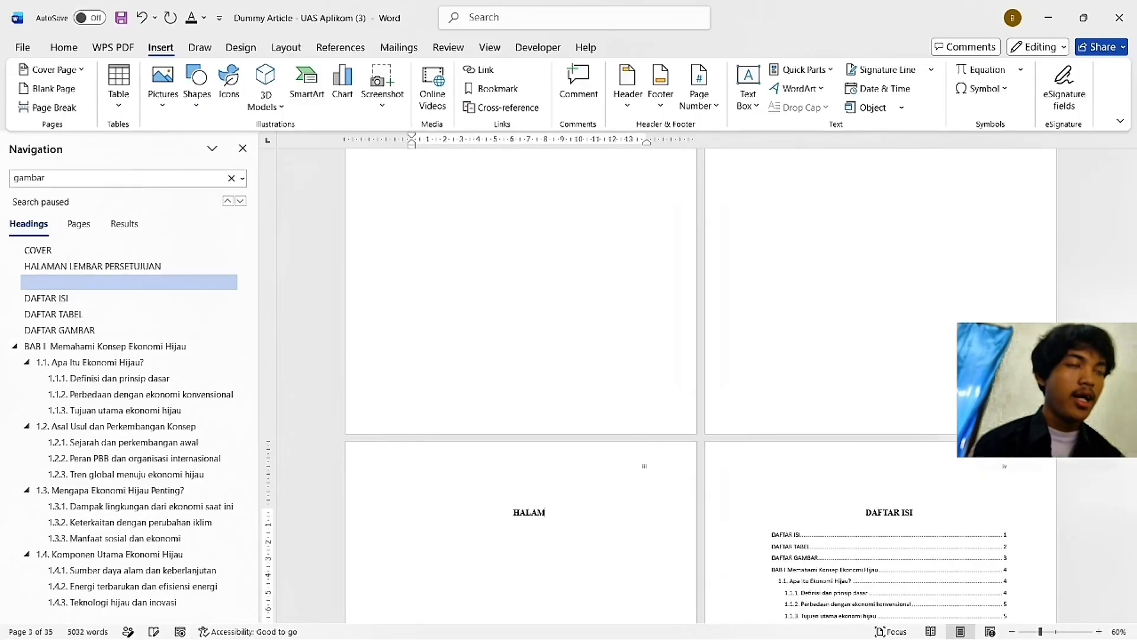
{"action": "type", "text": "AN PENGESAHAN"}
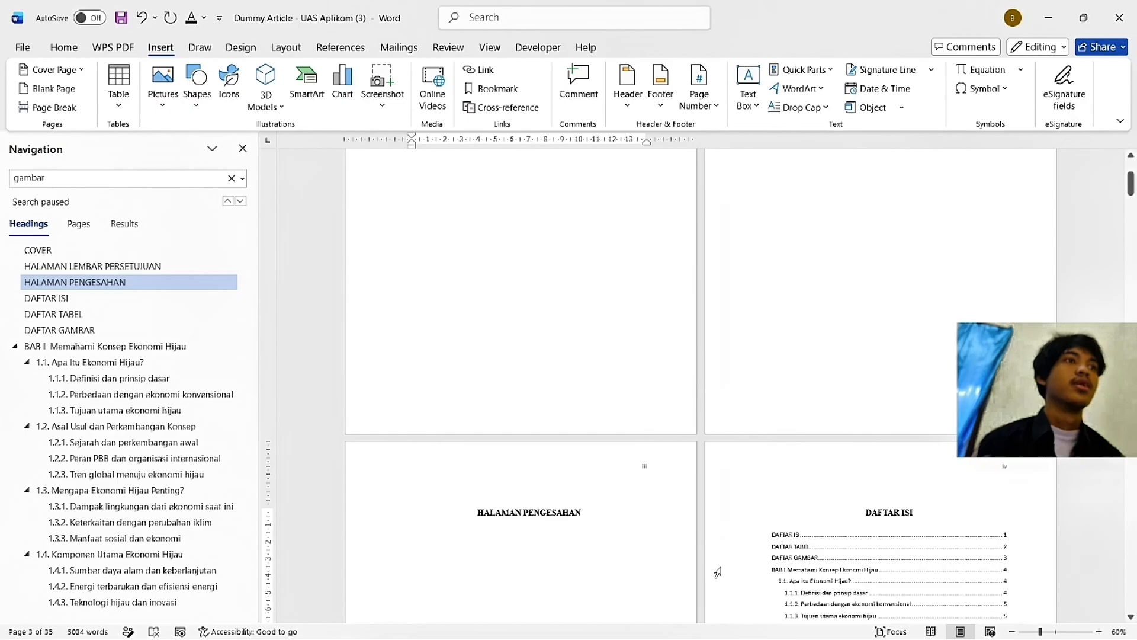
{"action": "scroll", "coordinate": [718, 570], "scroll_direction": "up", "scroll_amount": 5}
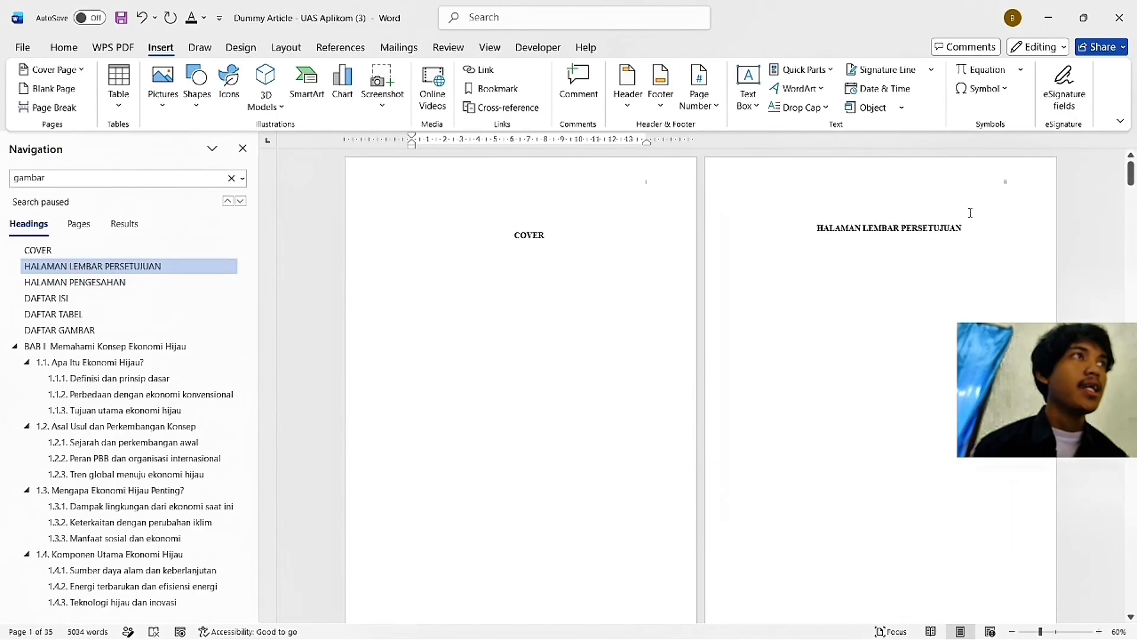
{"action": "scroll", "coordinate": [604, 332], "scroll_direction": "down", "scroll_amount": 3}
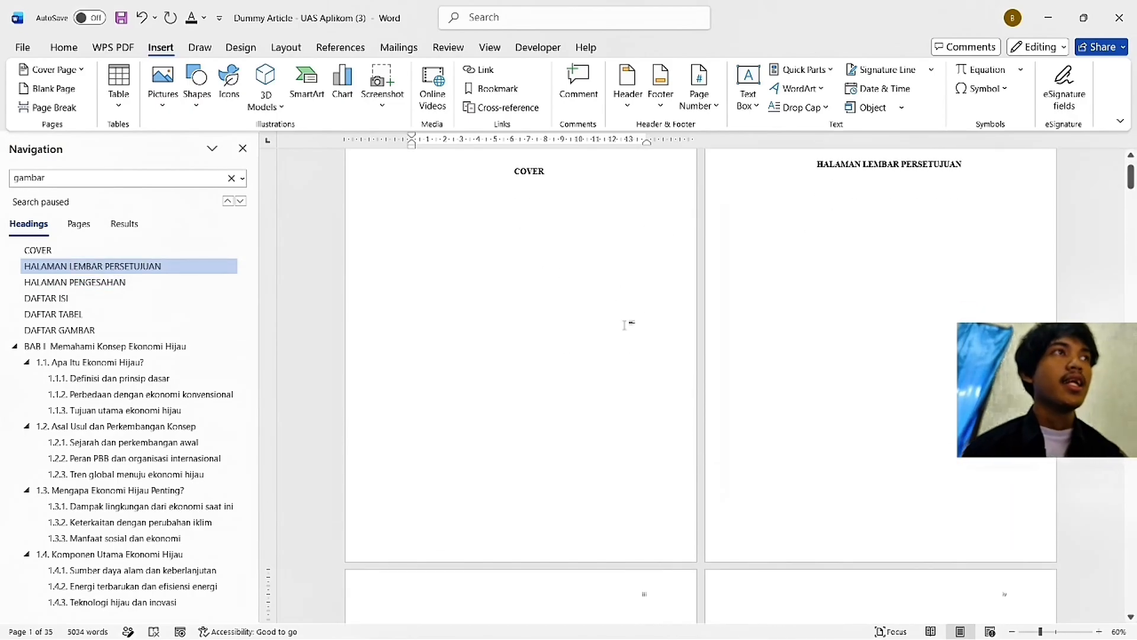
{"action": "scroll", "coordinate": [594, 452], "scroll_direction": "up", "scroll_amount": 3}
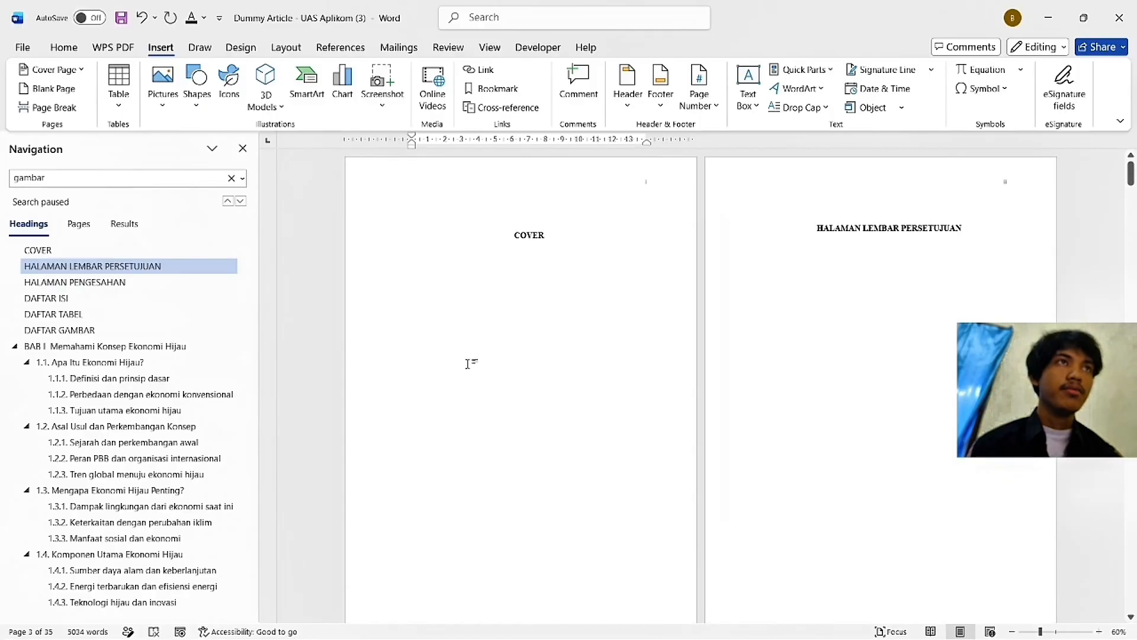
{"action": "double_click", "coordinate": [1016, 184]}
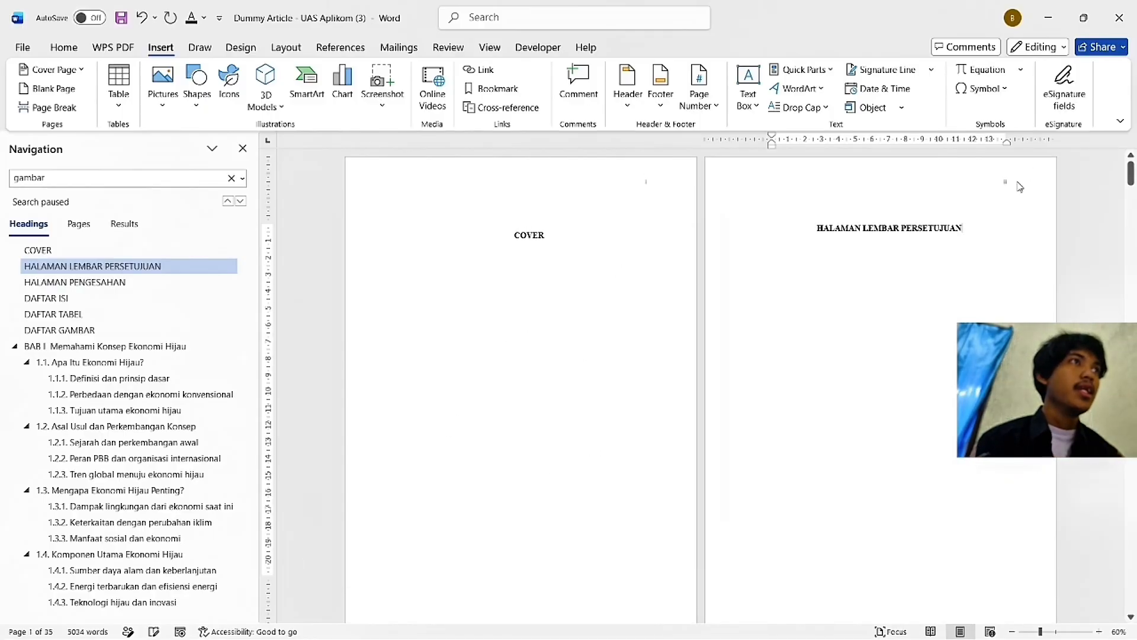
{"action": "left_click", "coordinate": [648, 192]}
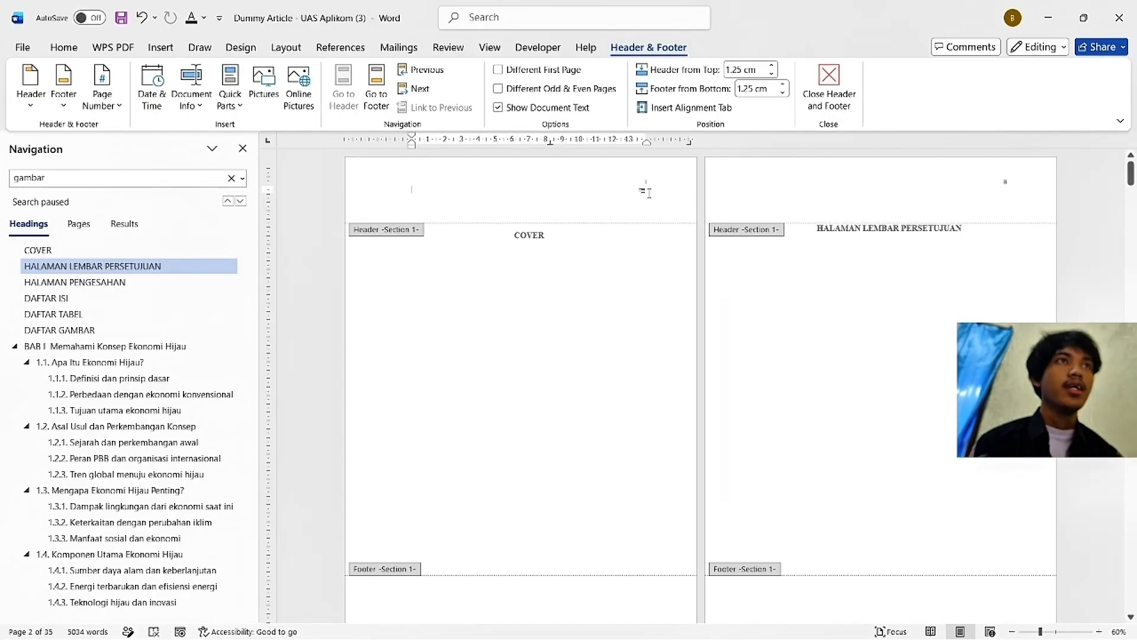
{"action": "double_click", "coordinate": [820, 248]}
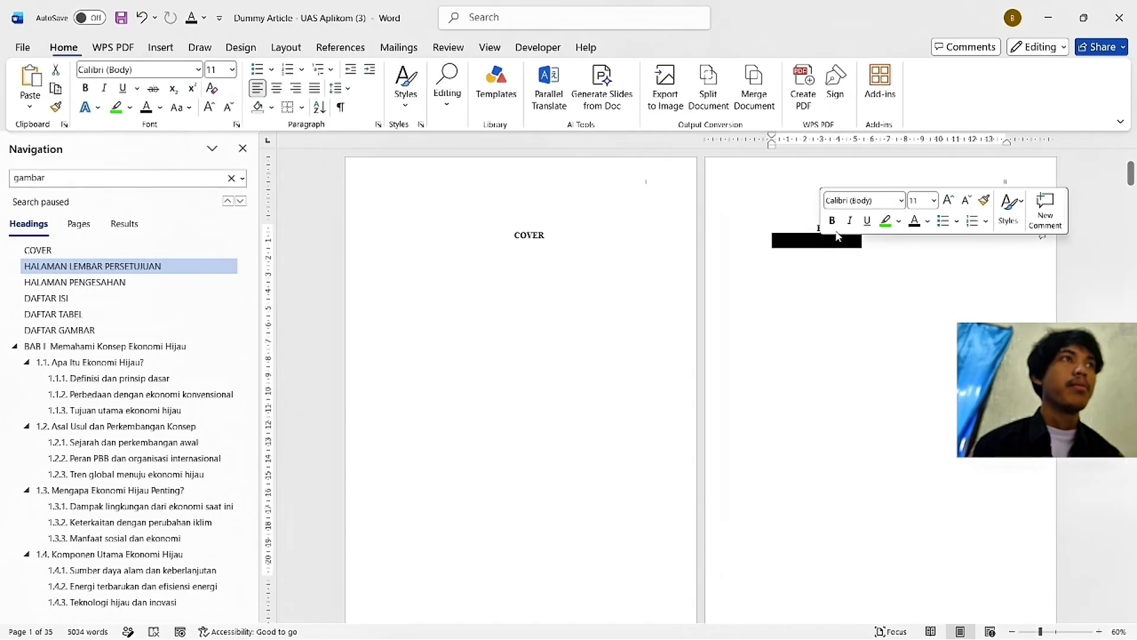
Step: Insert a Next Page section break in front of the HALAMAN LEMBAR PERSETUJUAN heading
{"action": "left_click", "coordinate": [821, 231]}
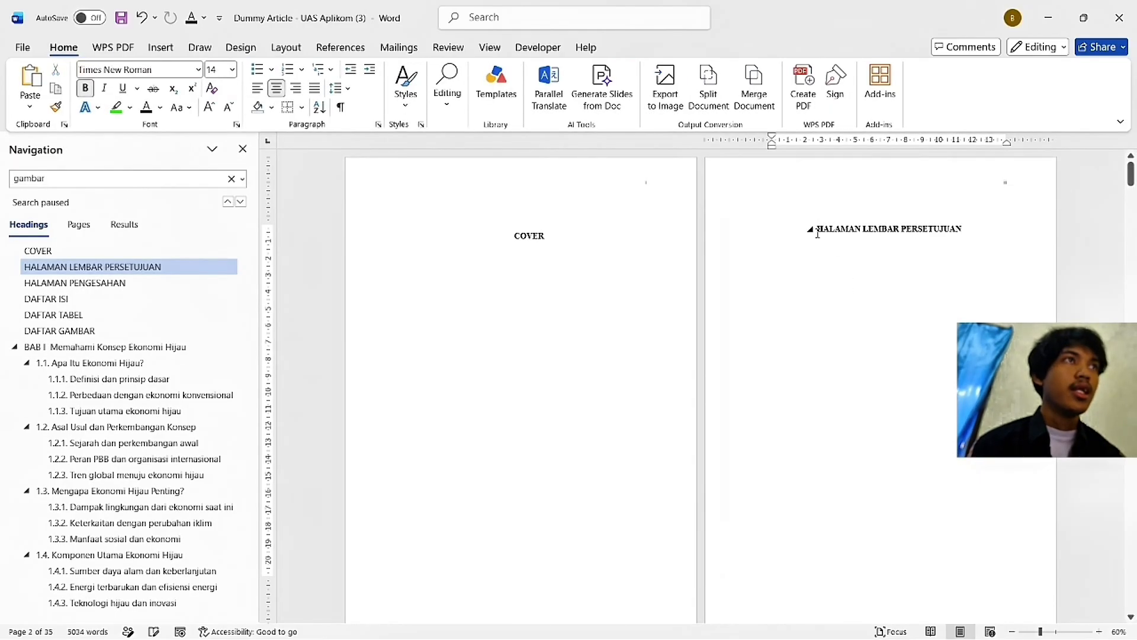
{"action": "left_click", "coordinate": [241, 47]}
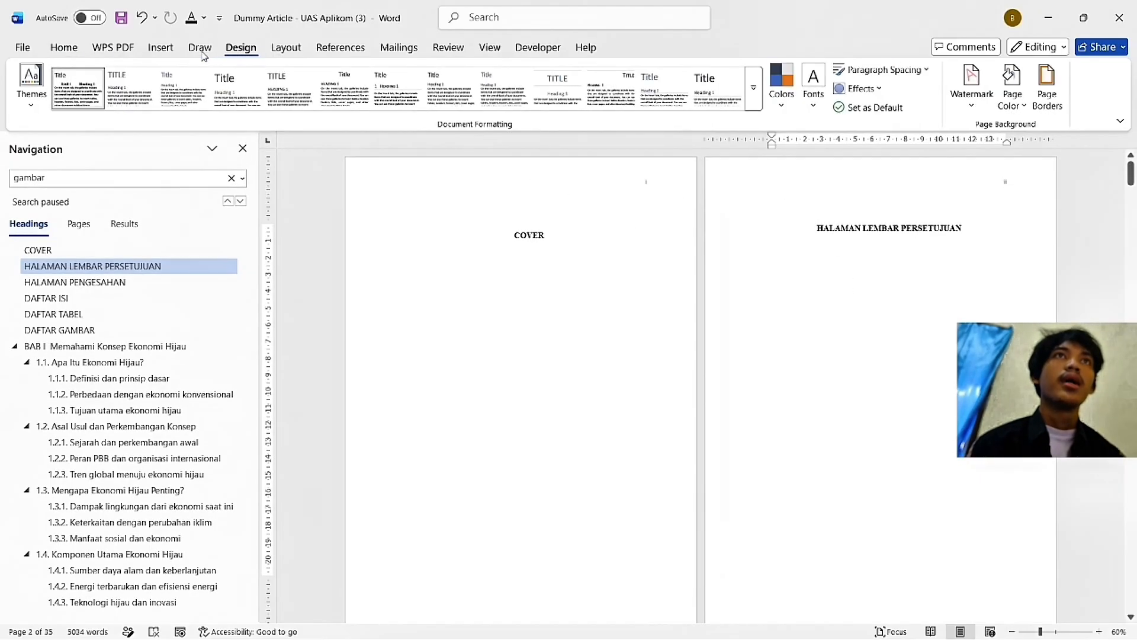
{"action": "left_click", "coordinate": [286, 47]}
{"action": "left_click", "coordinate": [196, 69]}
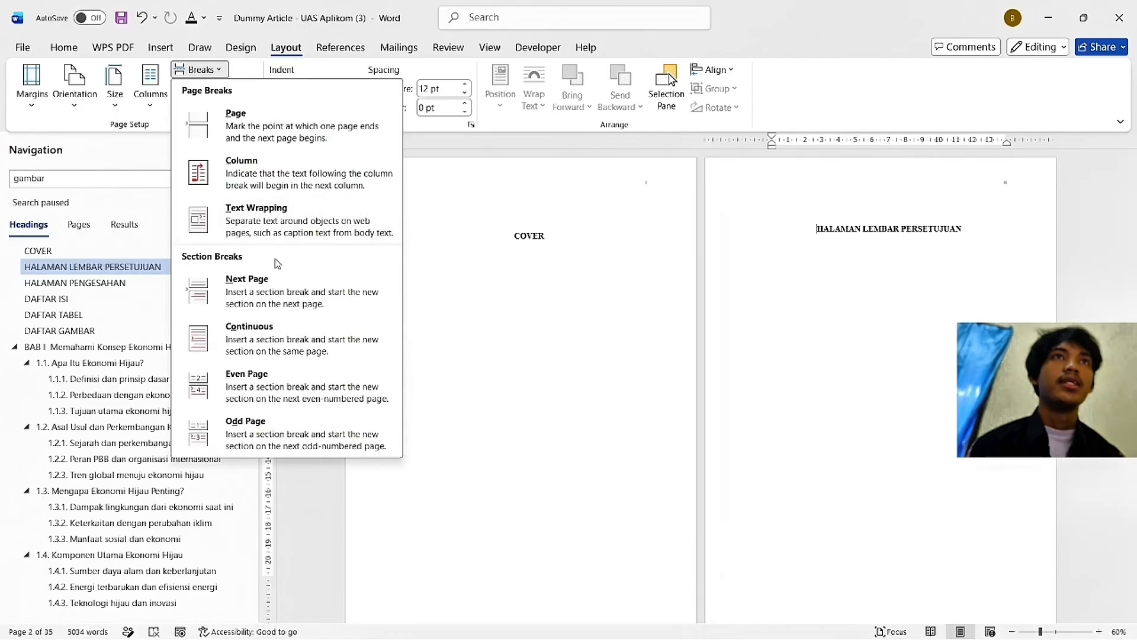
{"action": "left_click", "coordinate": [286, 292]}
Step: Turn on a different first page for the cover section and unlink section 2's header and footer from the previous section
{"action": "double_click", "coordinate": [648, 183]}
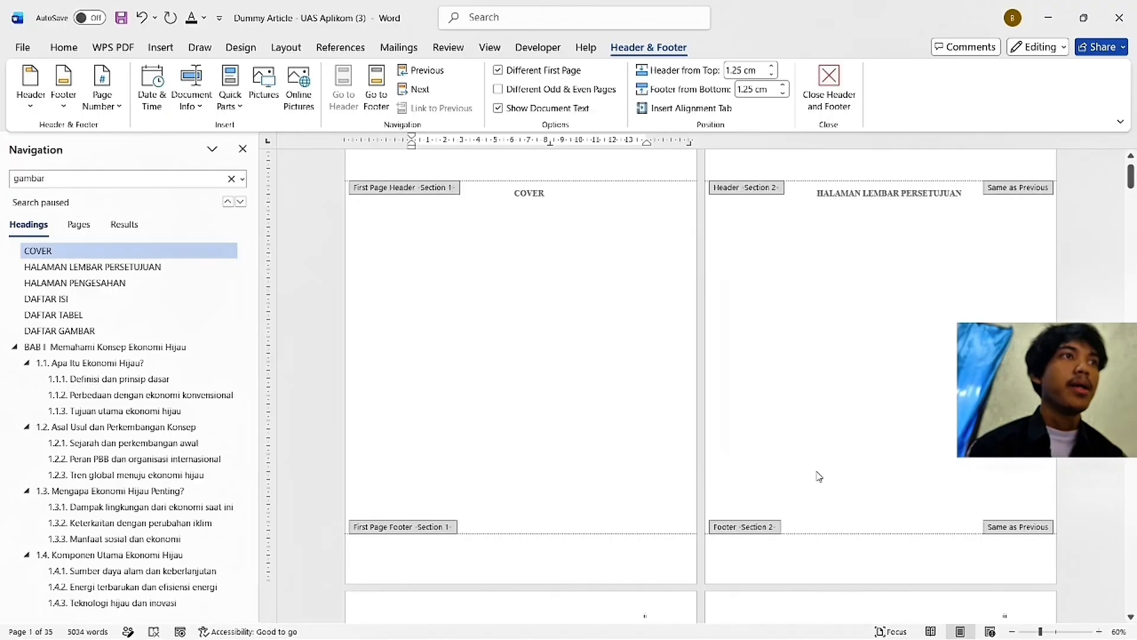
{"action": "left_click", "coordinate": [879, 567]}
{"action": "left_click", "coordinate": [436, 108]}
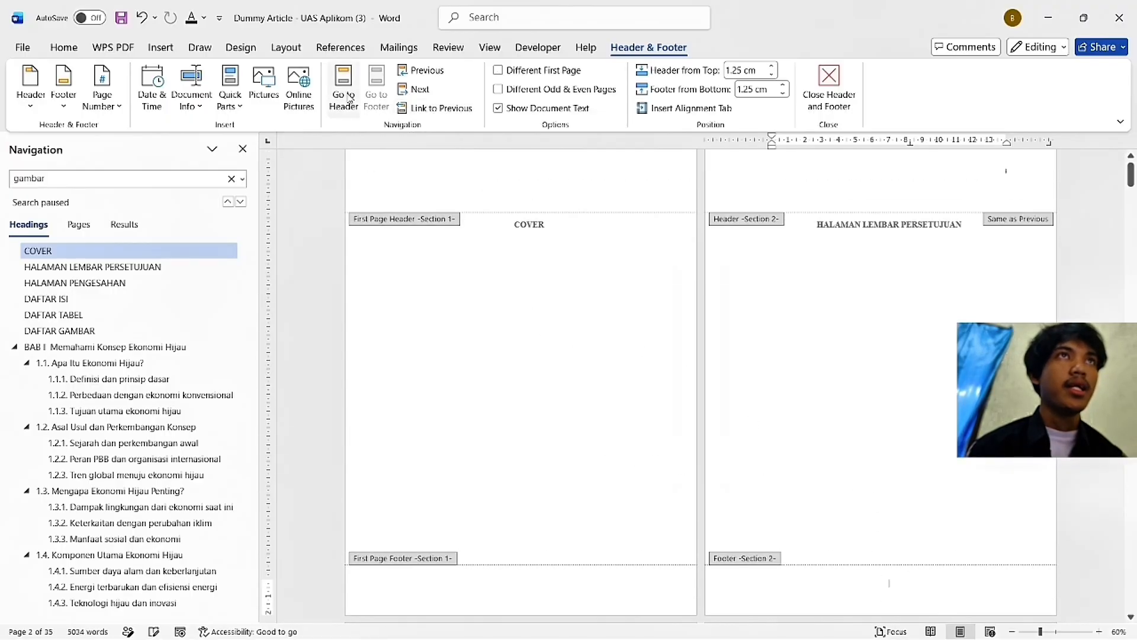
Step: Move section 2's page numbers from the header to the bottom centre of the page
{"action": "left_click", "coordinate": [98, 92]}
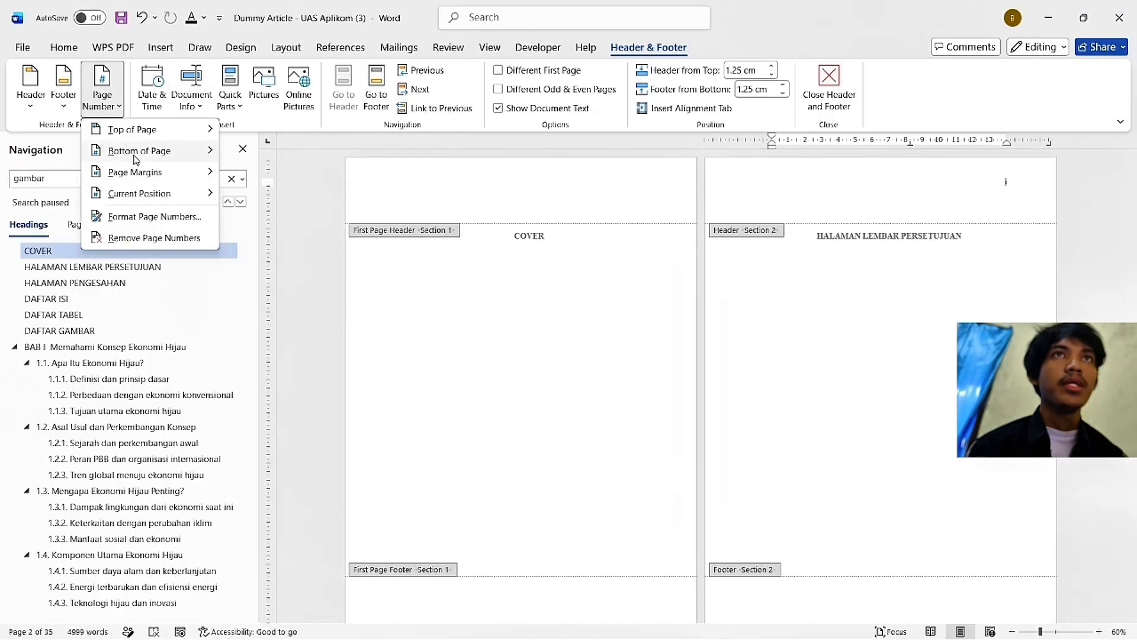
{"action": "mouse_move", "coordinate": [142, 150]}
{"action": "left_click", "coordinate": [334, 295]}
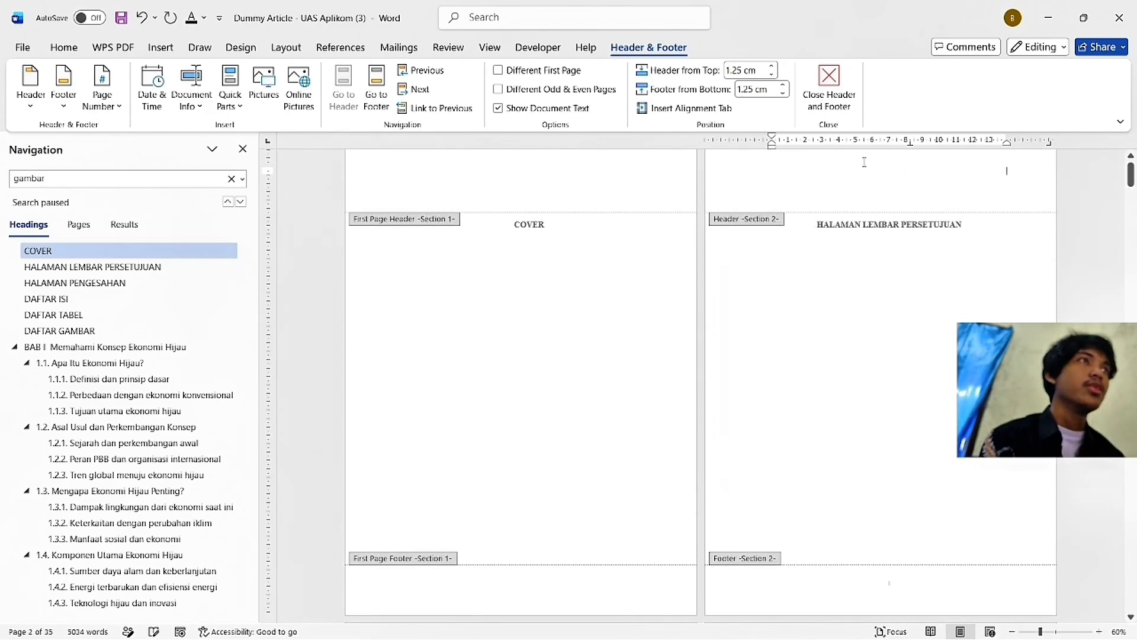
Step: Unlink the header and footer of section 4, the landscape table page in BAB I, from the previous section
{"action": "scroll", "coordinate": [393, 318], "scroll_direction": "down", "scroll_amount": 5}
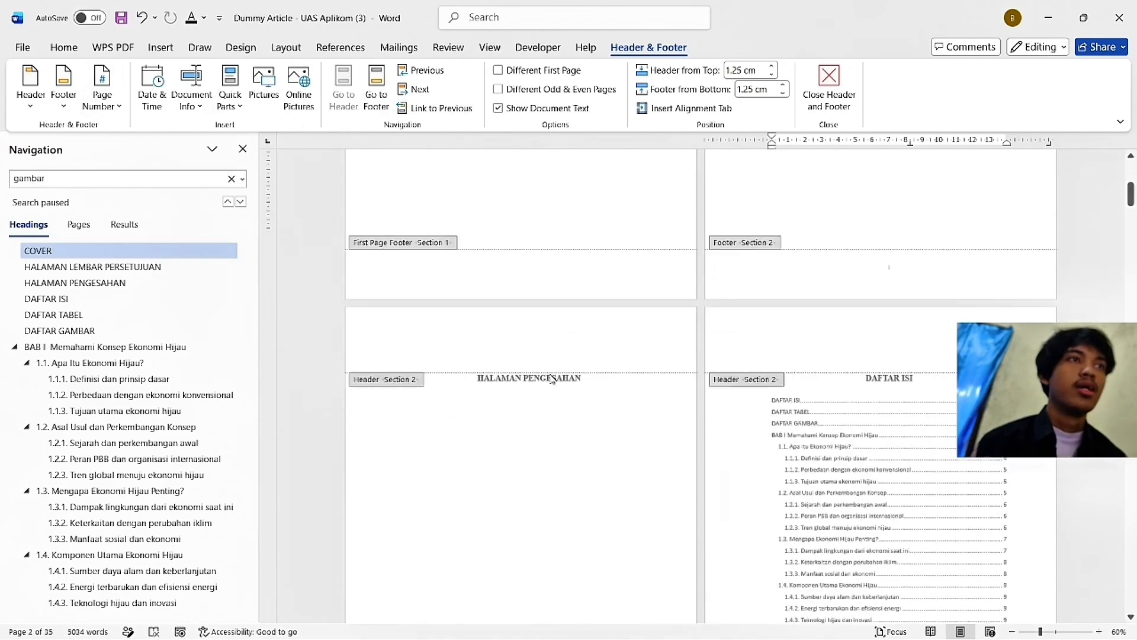
{"action": "scroll", "coordinate": [551, 379], "scroll_direction": "down", "scroll_amount": 5}
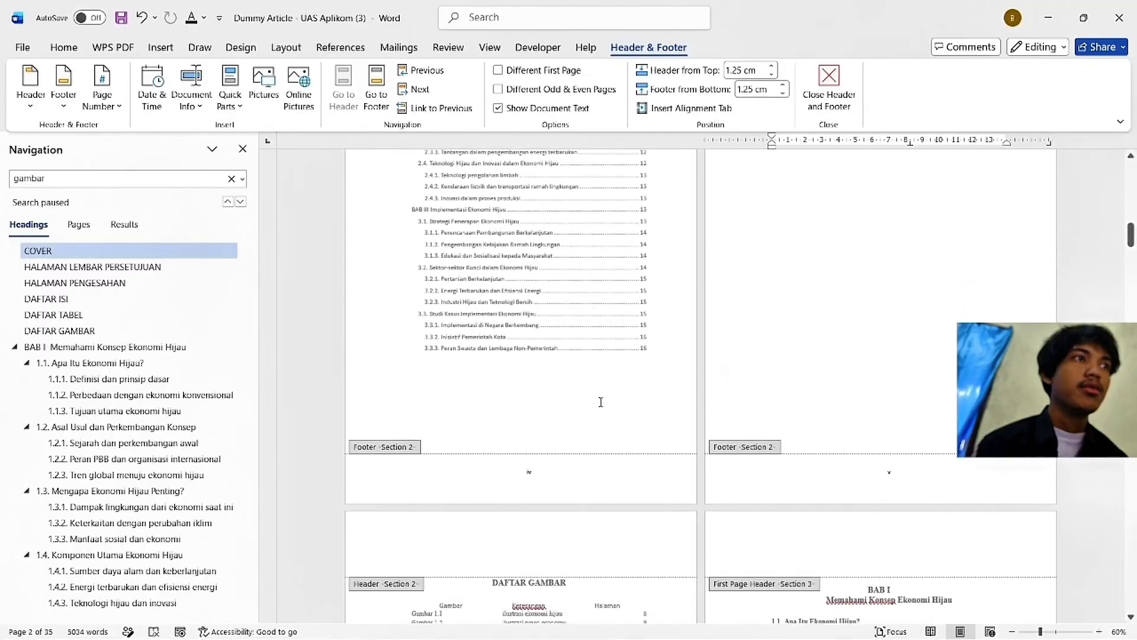
{"action": "scroll", "coordinate": [601, 402], "scroll_direction": "down", "scroll_amount": 10}
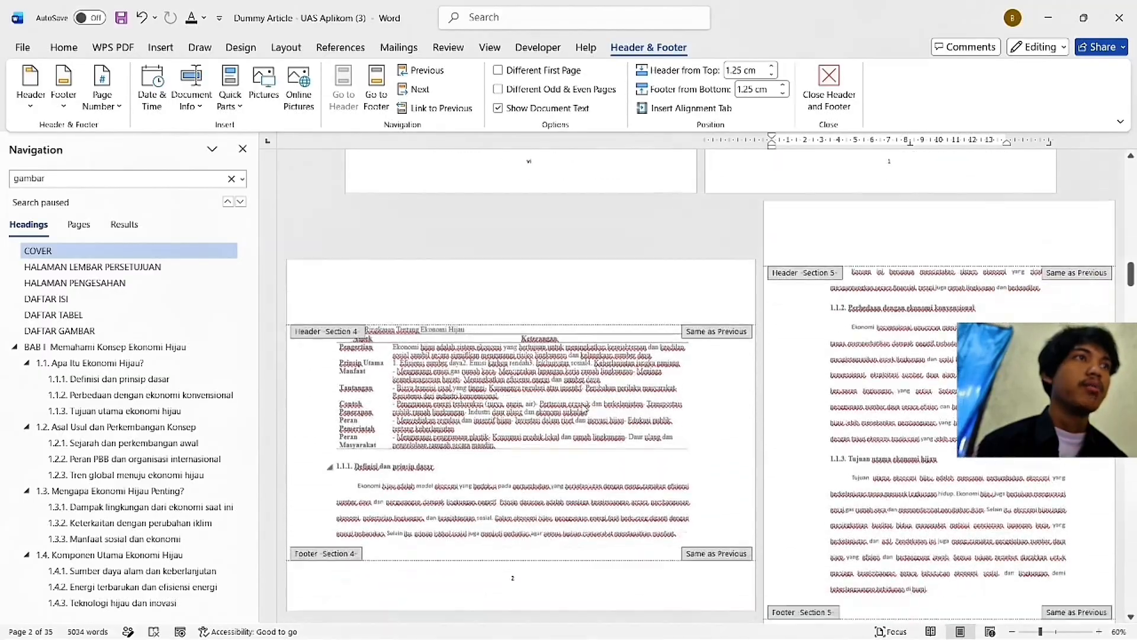
{"action": "scroll", "coordinate": [575, 404], "scroll_direction": "down", "scroll_amount": 1}
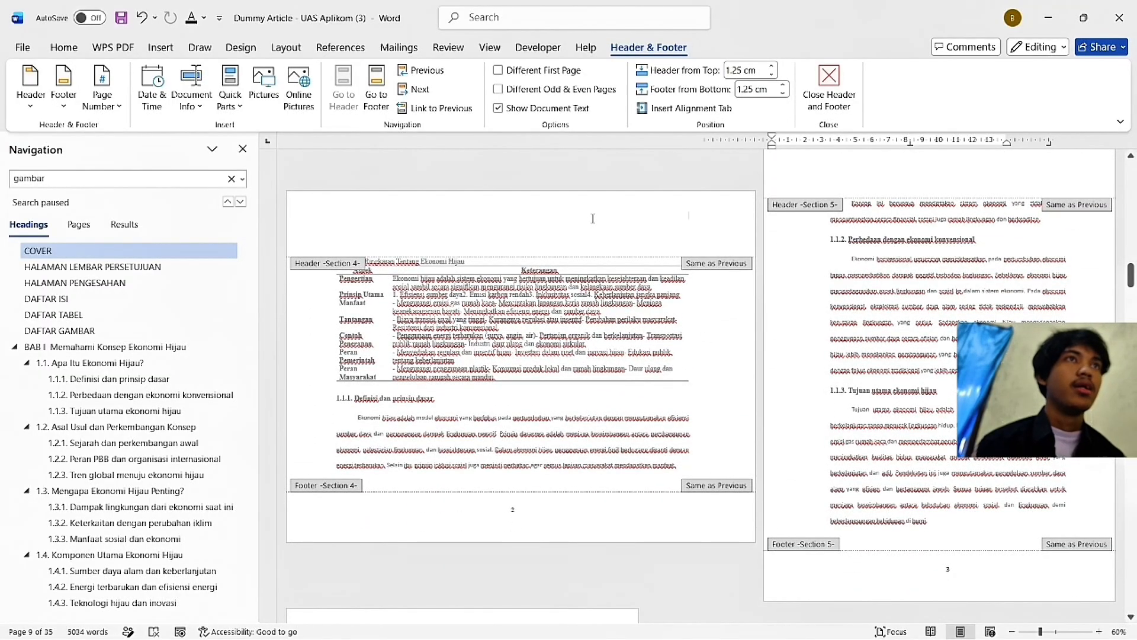
{"action": "left_click", "coordinate": [592, 218]}
{"action": "left_click", "coordinate": [414, 111]}
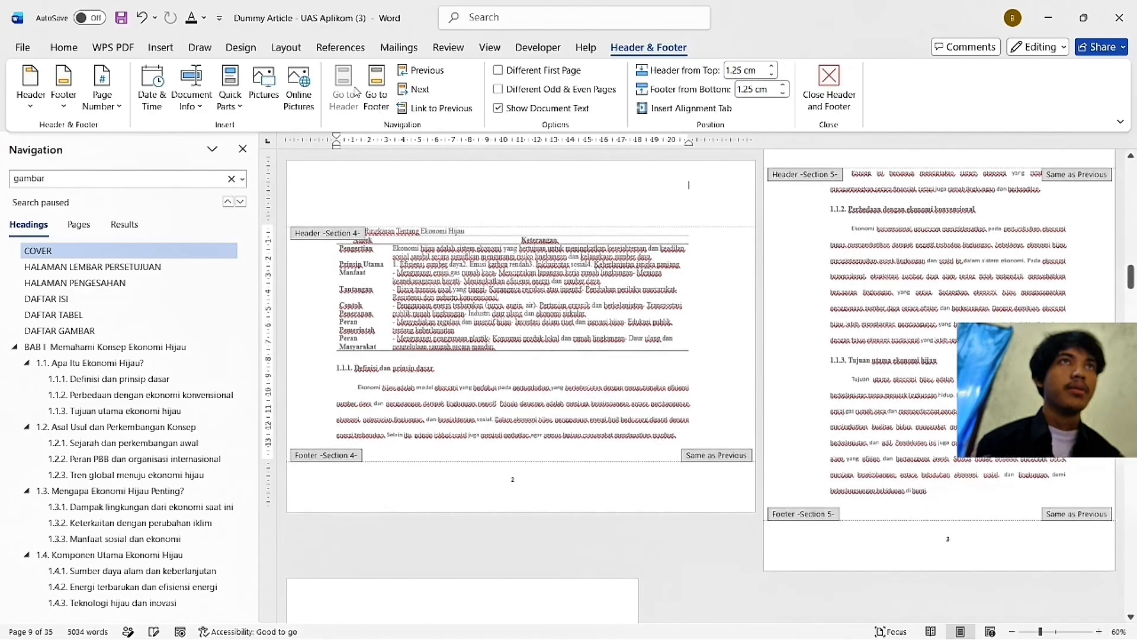
{"action": "left_click", "coordinate": [377, 94]}
{"action": "left_click", "coordinate": [422, 111]}
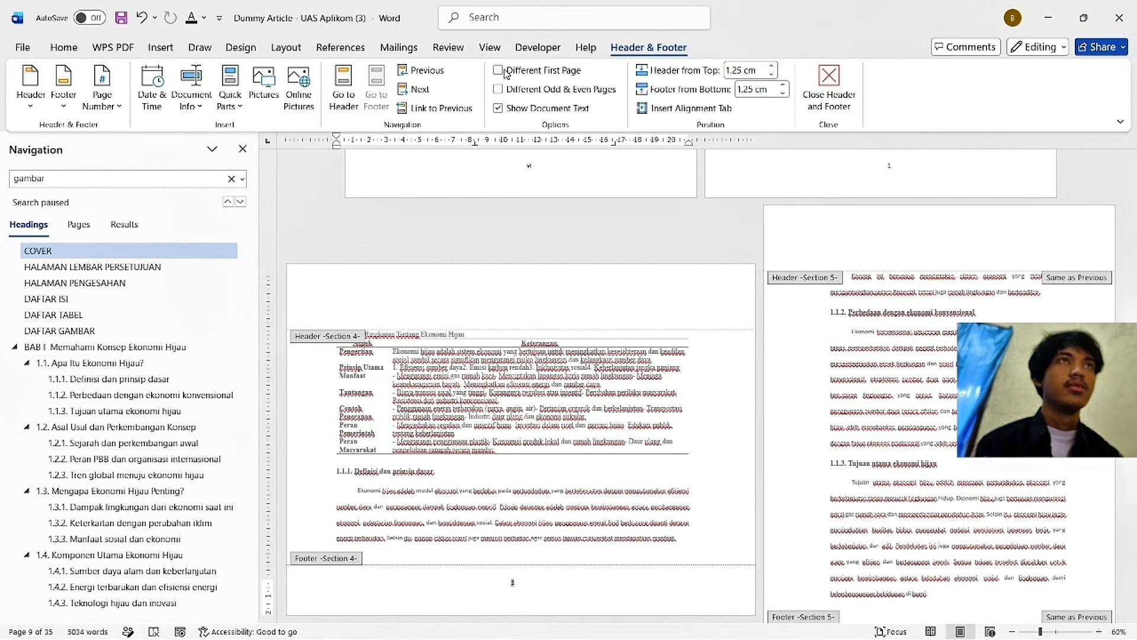
Step: Insert a Plain Number 3 page number at the top of the page in section 4
{"action": "scroll", "coordinate": [536, 288], "scroll_direction": "up", "scroll_amount": 1}
{"action": "left_click", "coordinate": [102, 89]}
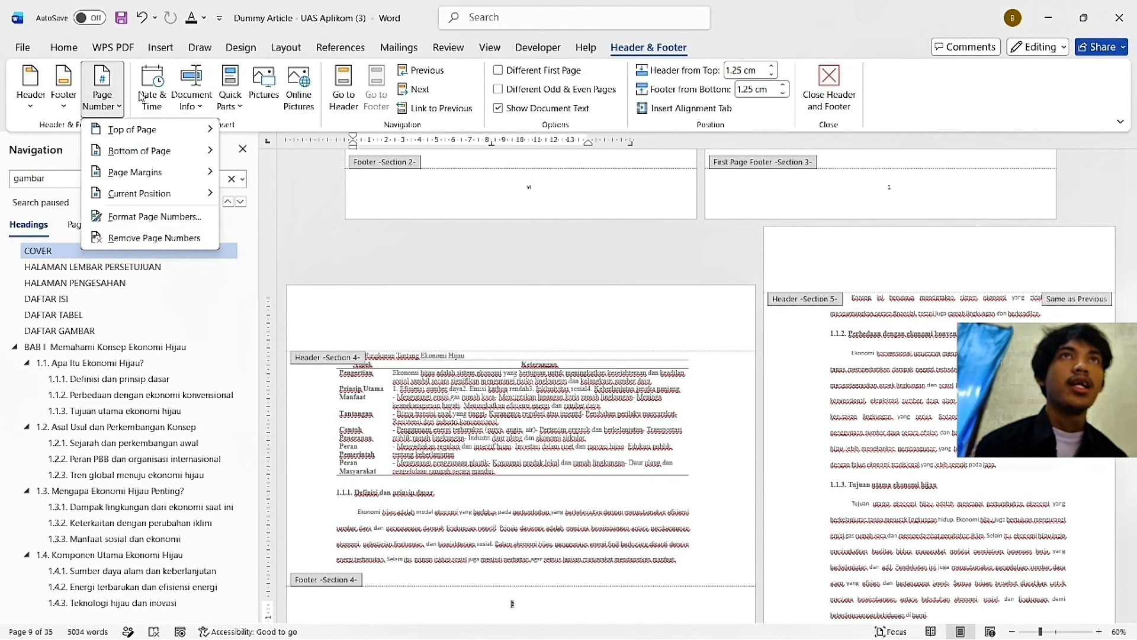
{"action": "mouse_move", "coordinate": [176, 138]}
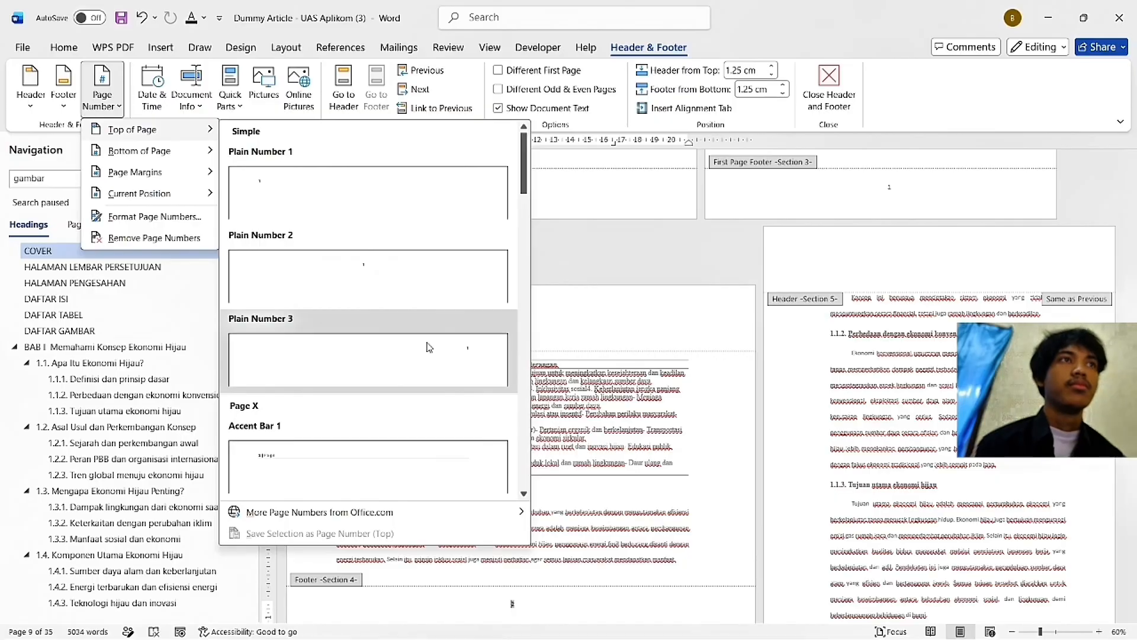
{"action": "left_click", "coordinate": [432, 347]}
{"action": "scroll", "coordinate": [539, 415], "scroll_direction": "down", "scroll_amount": 2}
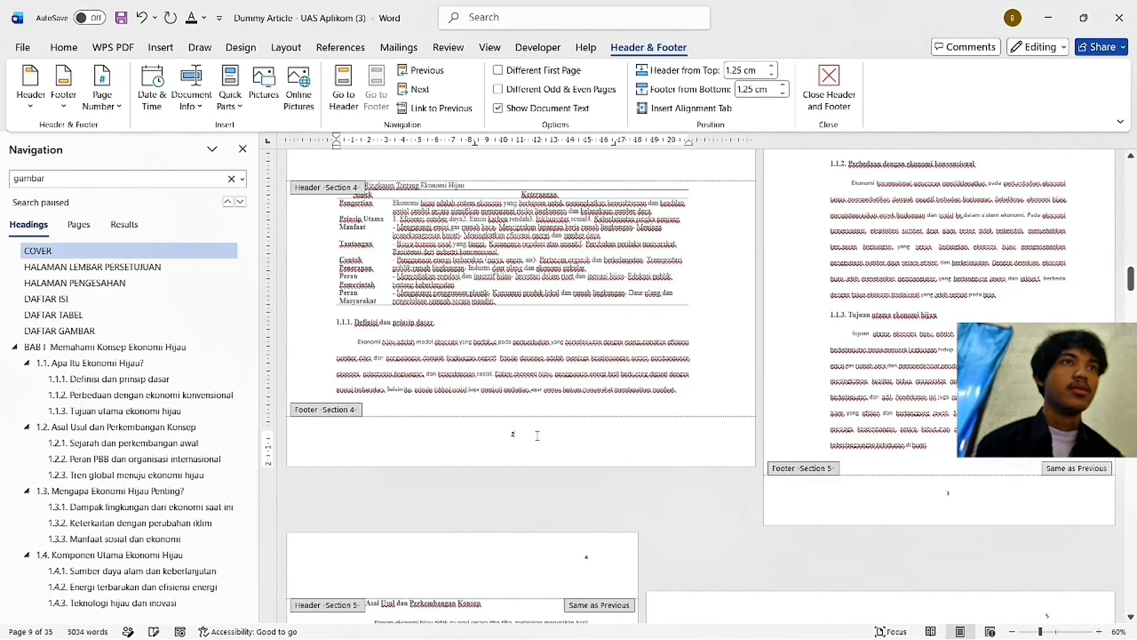
Step: Delete the page number from section 4's footer and check the headers and footers of the sections that follow
{"action": "scroll", "coordinate": [750, 396], "scroll_direction": "up", "scroll_amount": 5}
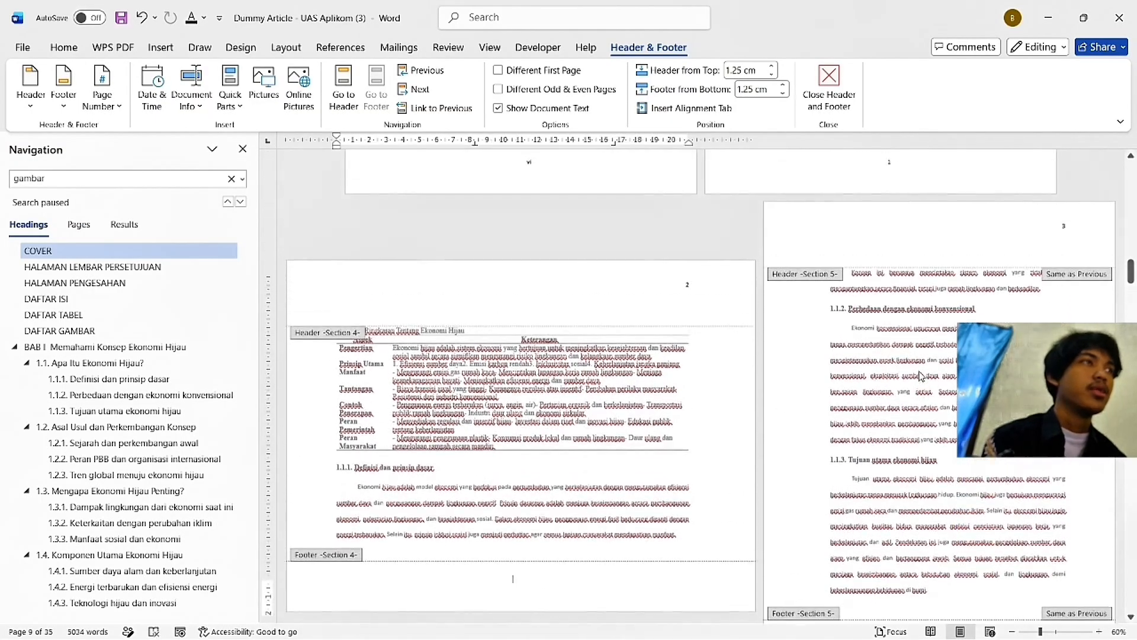
{"action": "scroll", "coordinate": [930, 398], "scroll_direction": "down", "scroll_amount": 7}
{"action": "scroll", "coordinate": [929, 398], "scroll_direction": "down", "scroll_amount": 10}
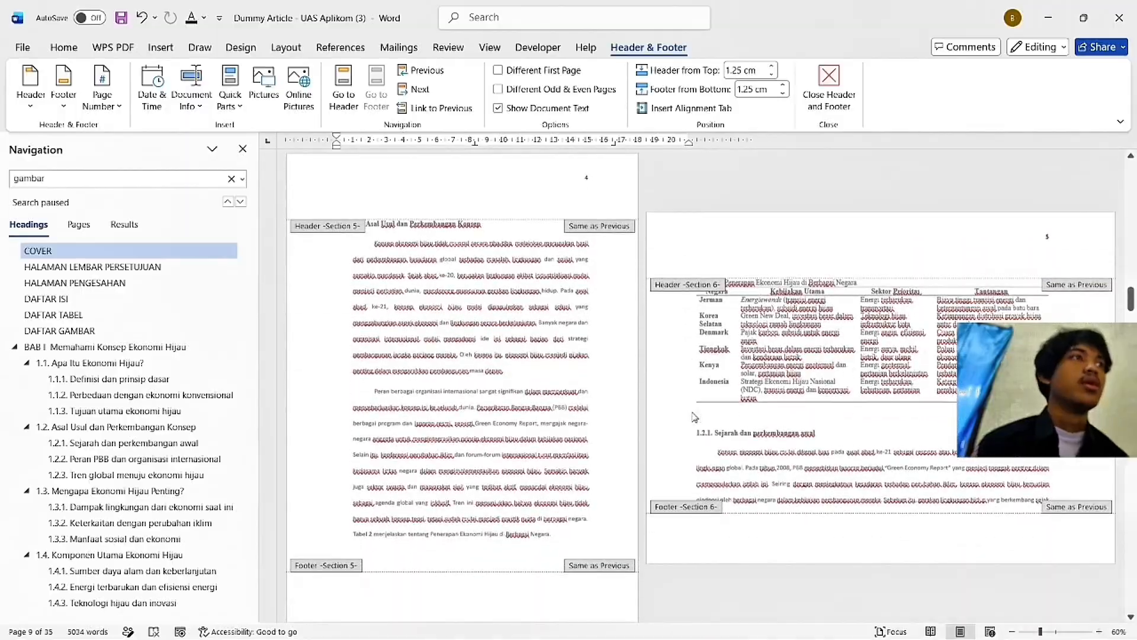
{"action": "scroll", "coordinate": [670, 408], "scroll_direction": "down", "scroll_amount": 9}
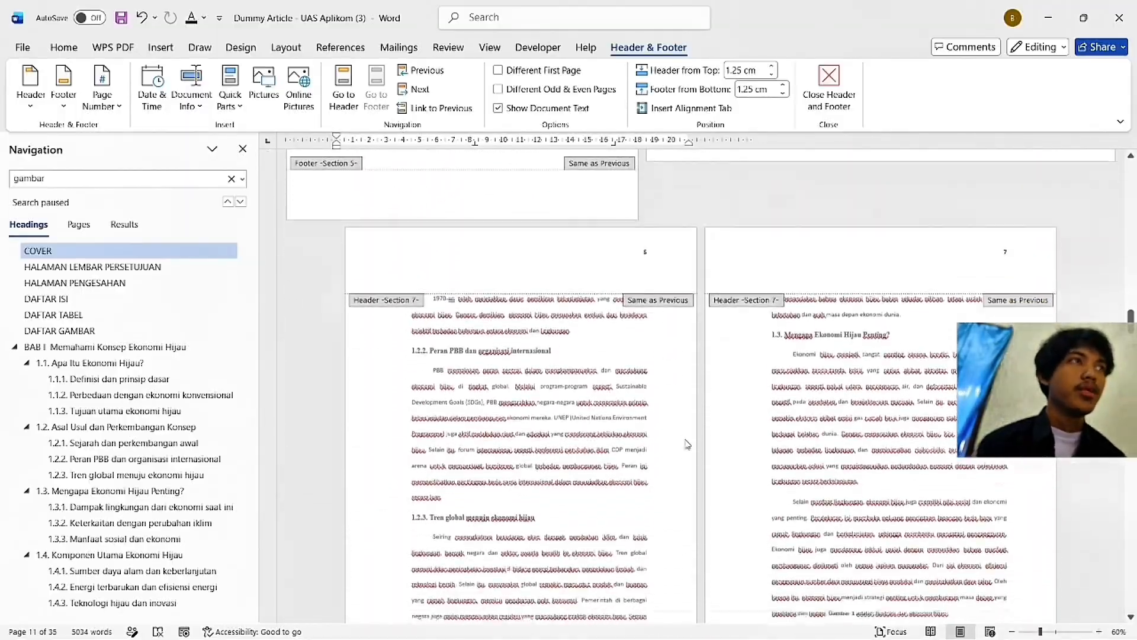
Step: Examine the page-number placement from the cover through the front-matter pages to the start of BAB I
{"action": "left_click_drag", "start_coordinate": [1131, 317], "coordinate": [1043, 71]}
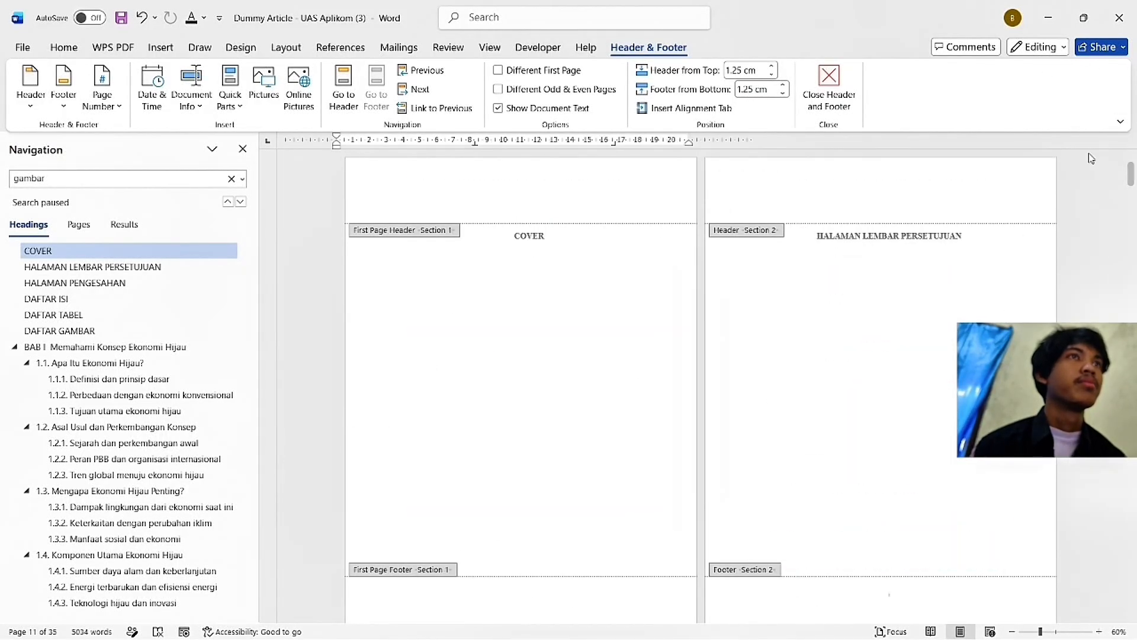
{"action": "scroll", "coordinate": [733, 287], "scroll_direction": "down", "scroll_amount": 6}
{"action": "scroll", "coordinate": [748, 415], "scroll_direction": "down", "scroll_amount": 5}
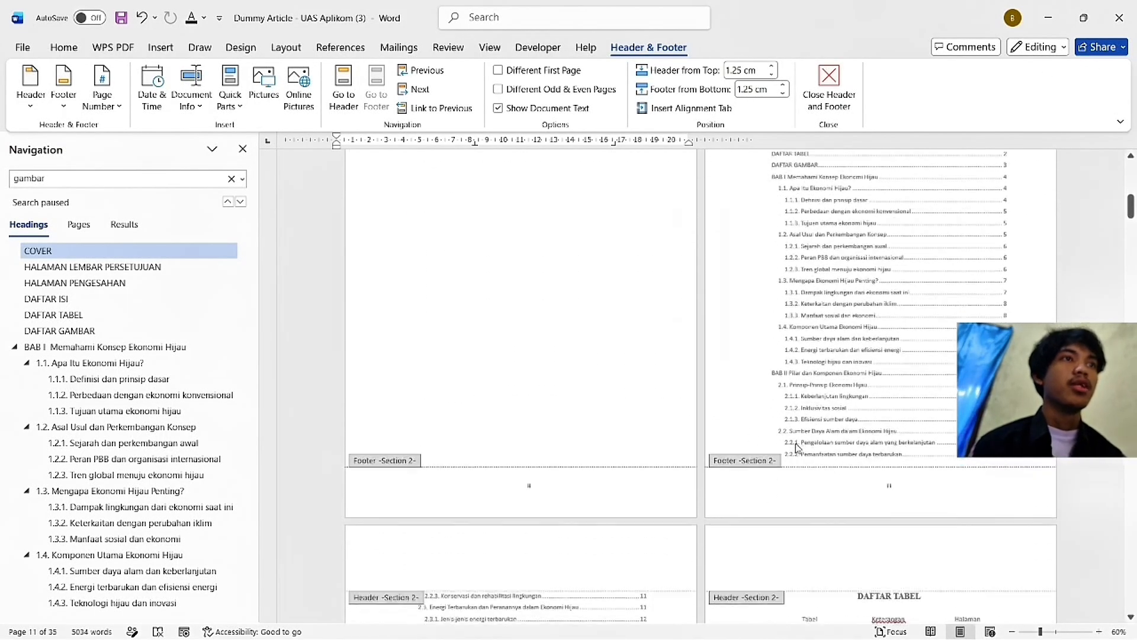
{"action": "scroll", "coordinate": [734, 367], "scroll_direction": "down", "scroll_amount": 2}
{"action": "scroll", "coordinate": [728, 348], "scroll_direction": "down", "scroll_amount": 2}
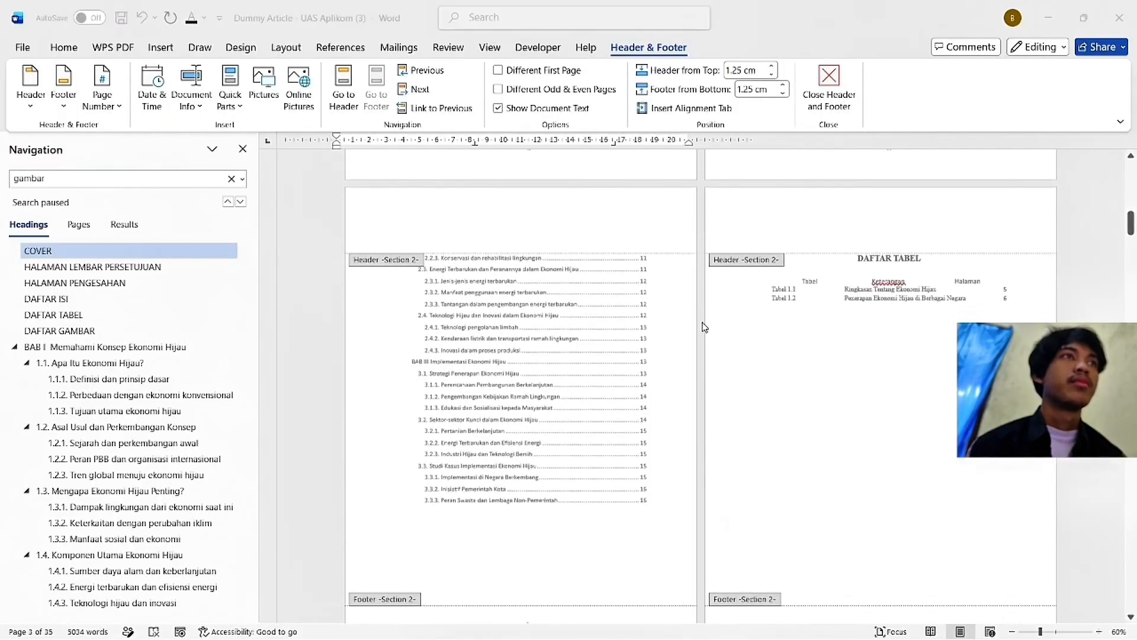
{"action": "key", "text": "alt+Tab"}
{"action": "key", "text": "alt+Tab"}
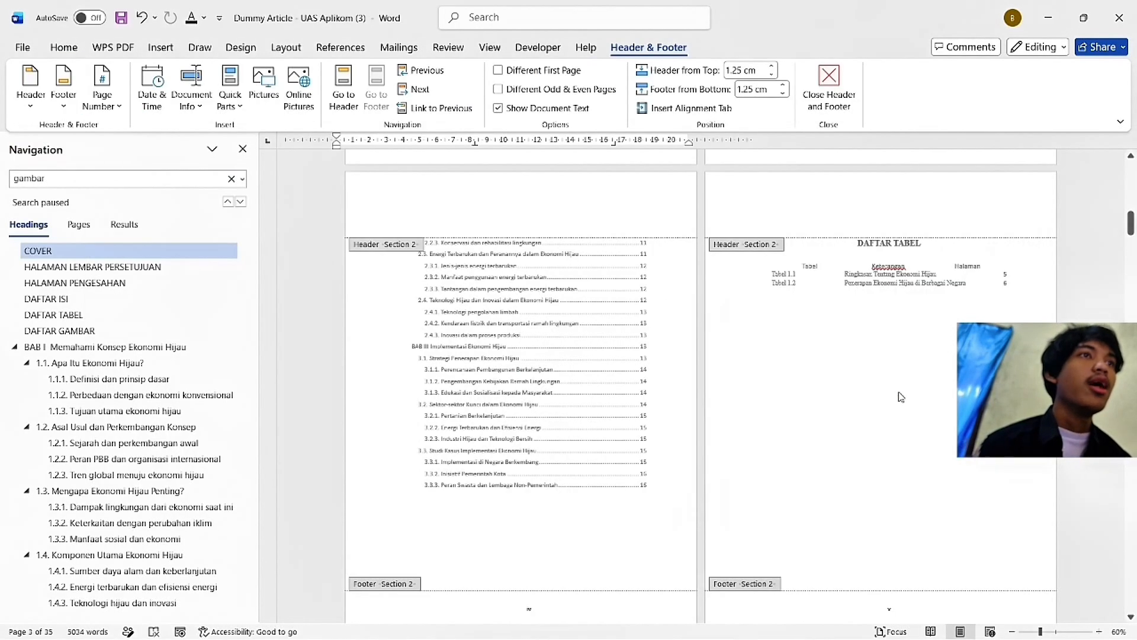
{"action": "scroll", "coordinate": [835, 371], "scroll_direction": "up", "scroll_amount": 6}
{"action": "scroll", "coordinate": [835, 370], "scroll_direction": "up", "scroll_amount": 1}
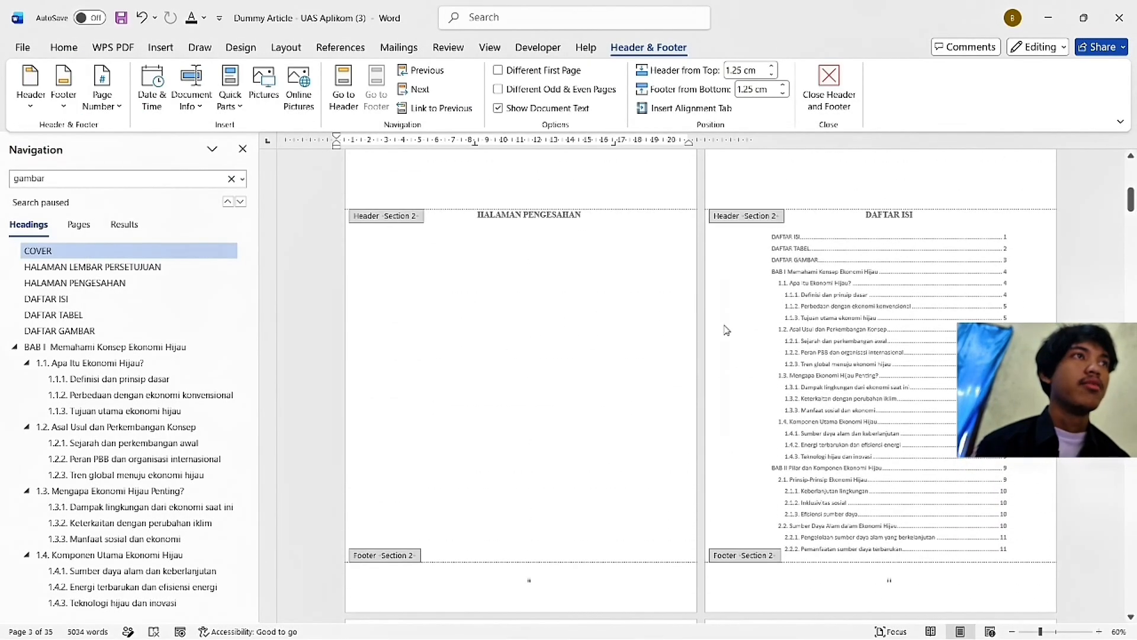
{"action": "scroll", "coordinate": [724, 326], "scroll_direction": "down", "scroll_amount": 15}
{"action": "double_click", "coordinate": [723, 325]}
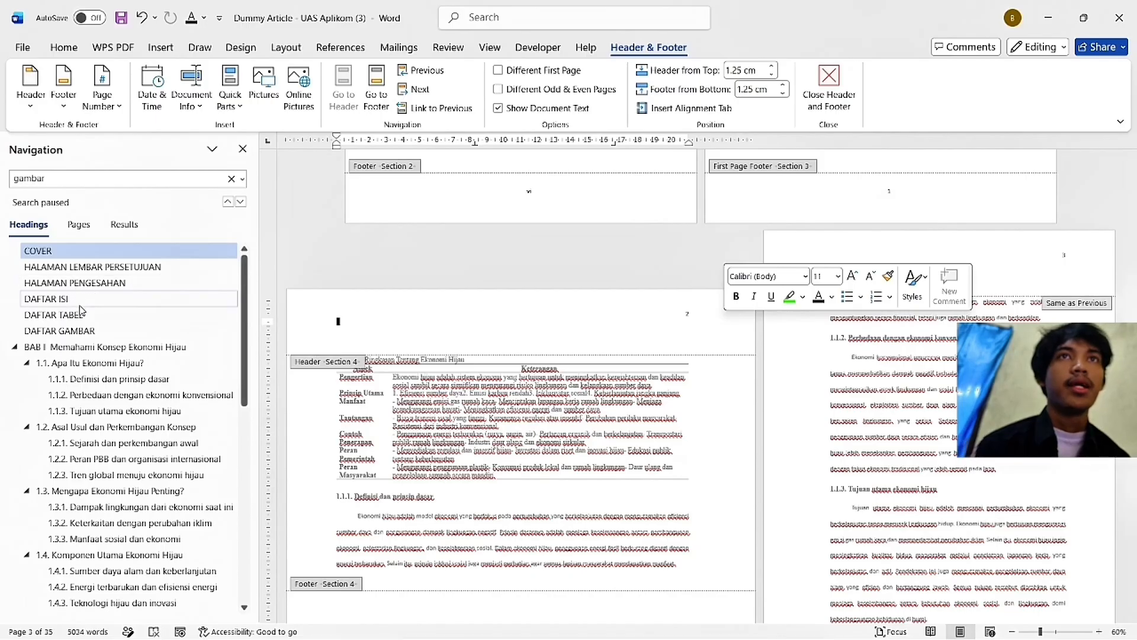
{"action": "left_click", "coordinate": [81, 304]}
{"action": "left_click", "coordinate": [770, 243]}
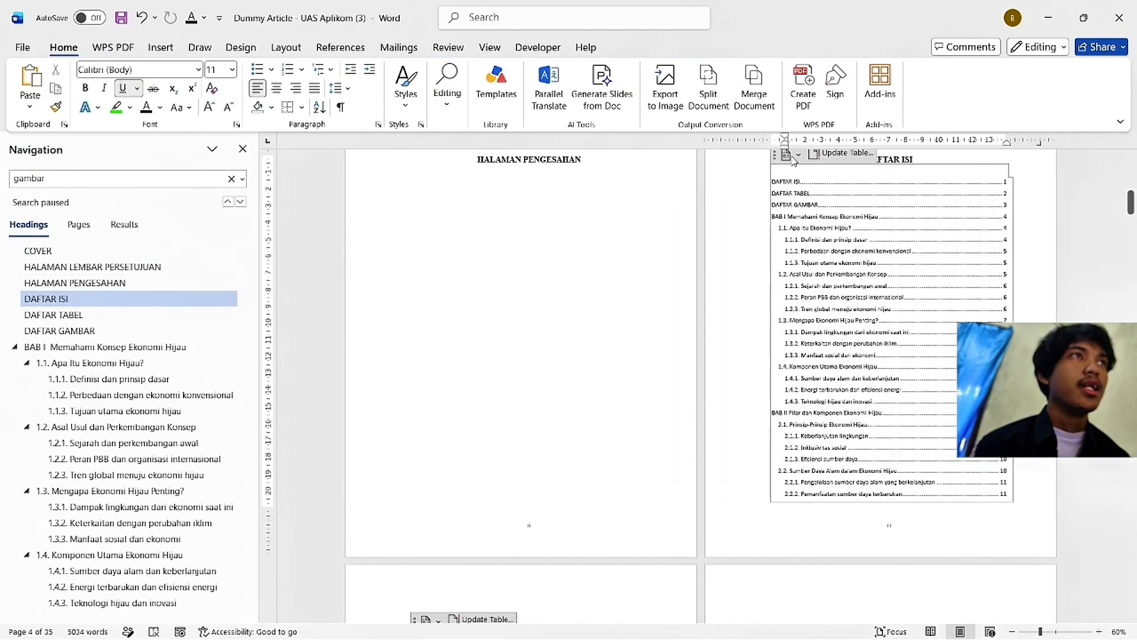
{"action": "left_click", "coordinate": [836, 154]}
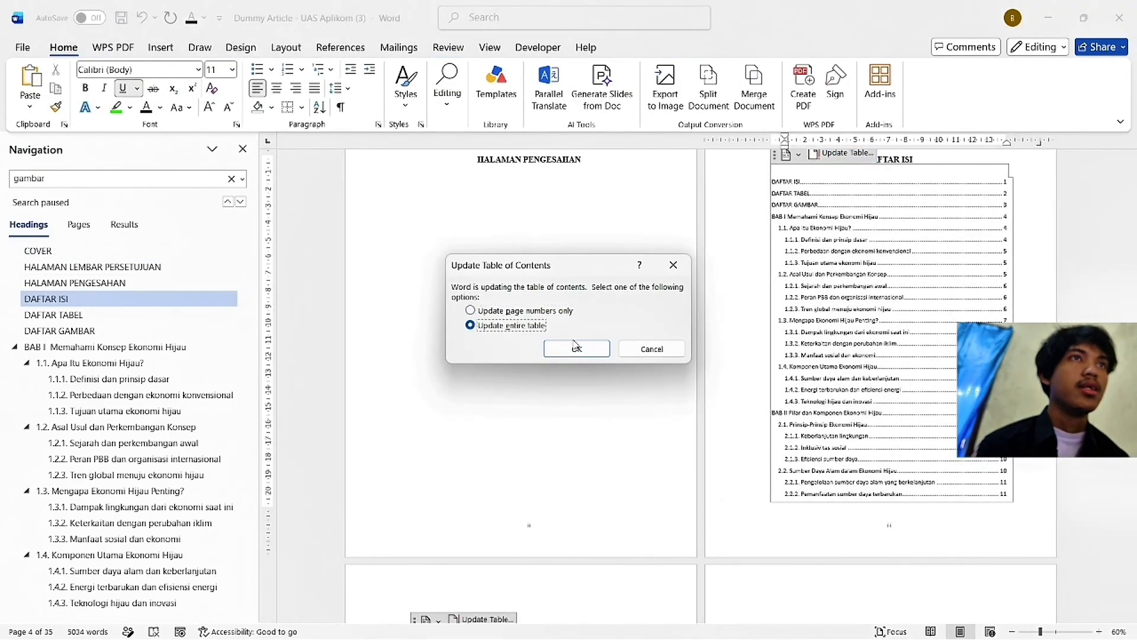
{"action": "left_click", "coordinate": [651, 348]}
Step: Replace the heading style of the COVER title on the first page with the plain body text style
{"action": "left_click", "coordinate": [153, 254]}
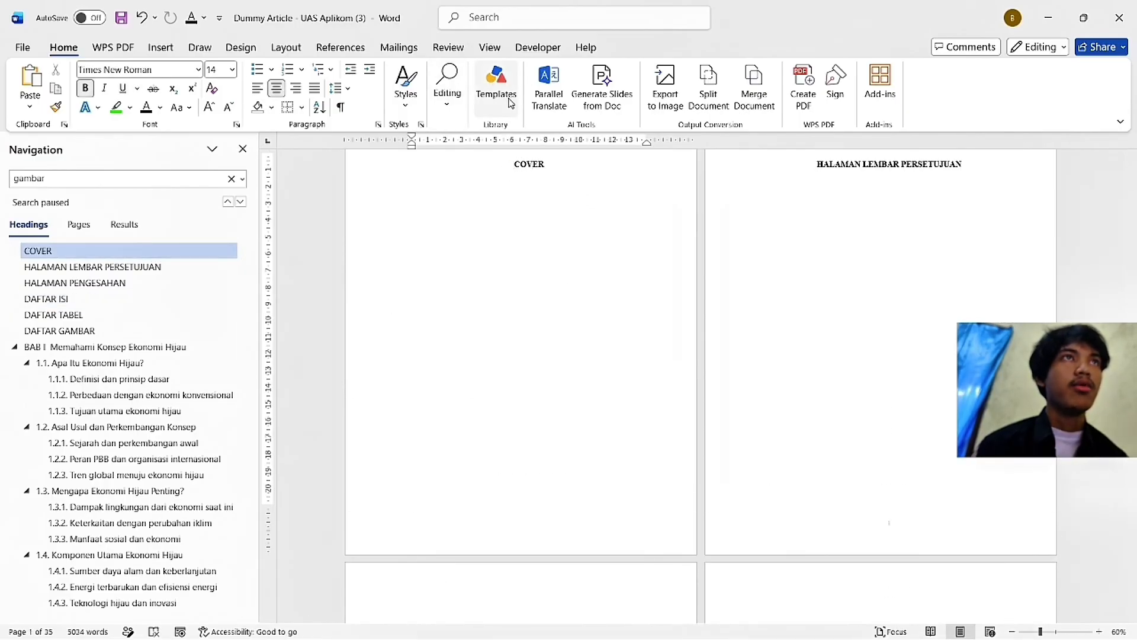
{"action": "left_click", "coordinate": [406, 88]}
{"action": "left_click", "coordinate": [600, 148]}
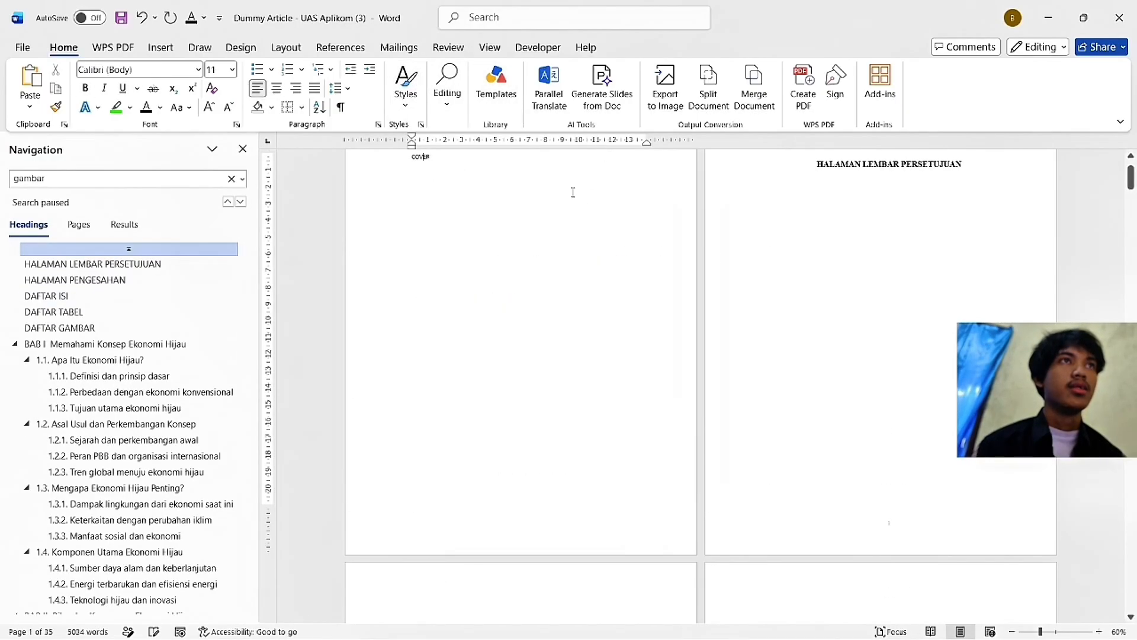
Step: Format the COVER title in bold Times New Roman at 14 pt
{"action": "left_click_drag", "start_coordinate": [451, 157], "coordinate": [411, 157]}
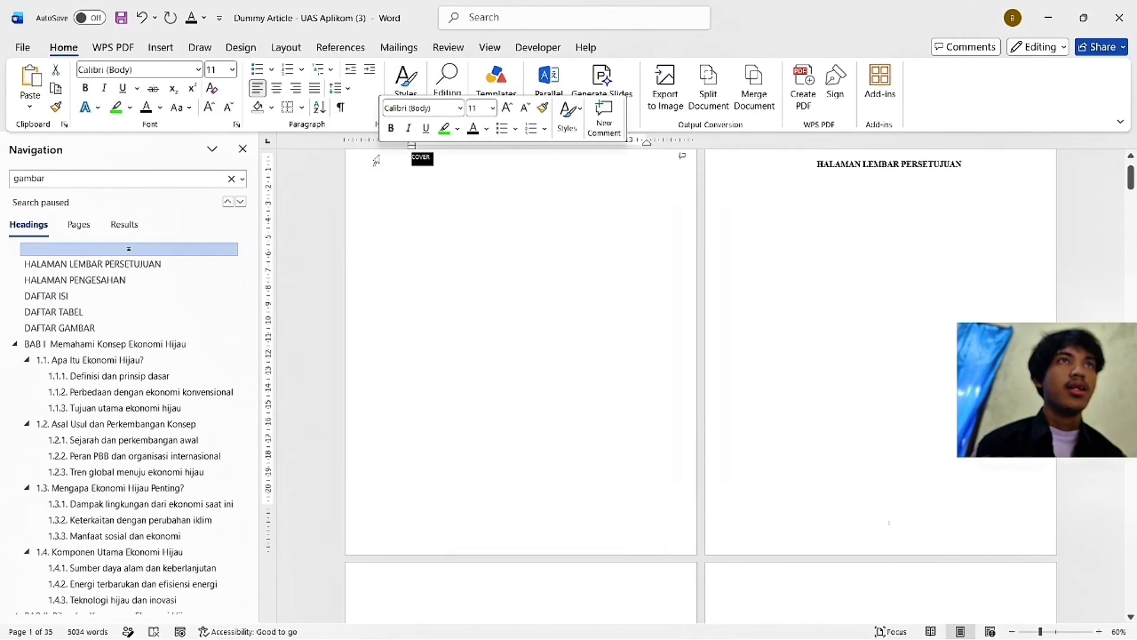
{"action": "left_click", "coordinate": [492, 108]}
{"action": "left_click", "coordinate": [478, 215]}
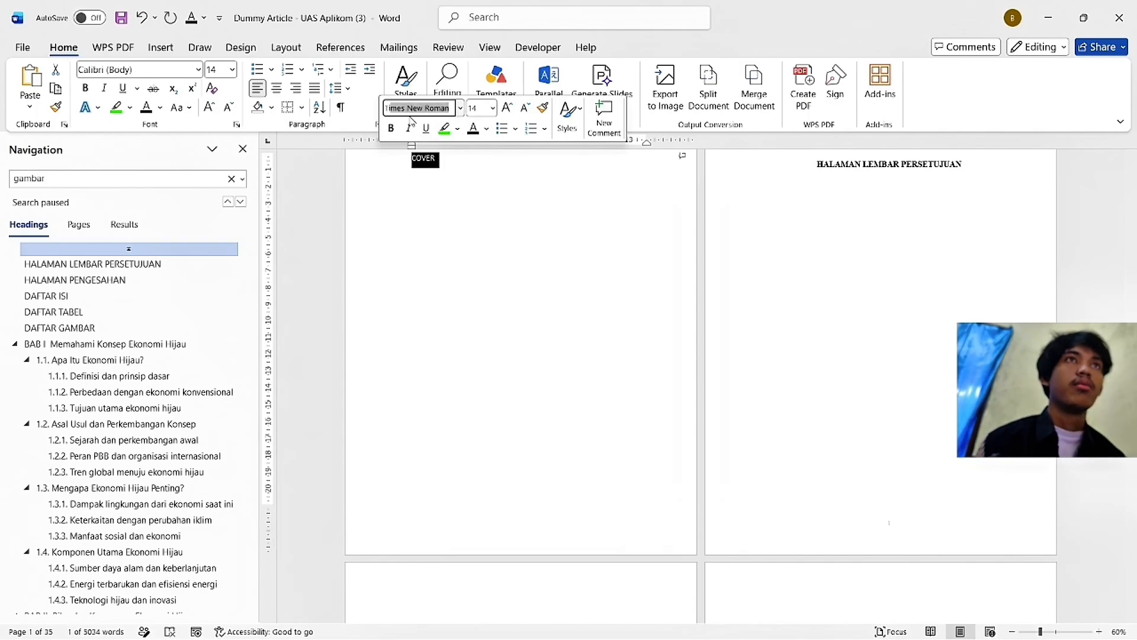
{"action": "key", "text": "Return"}
{"action": "left_click", "coordinate": [392, 128]}
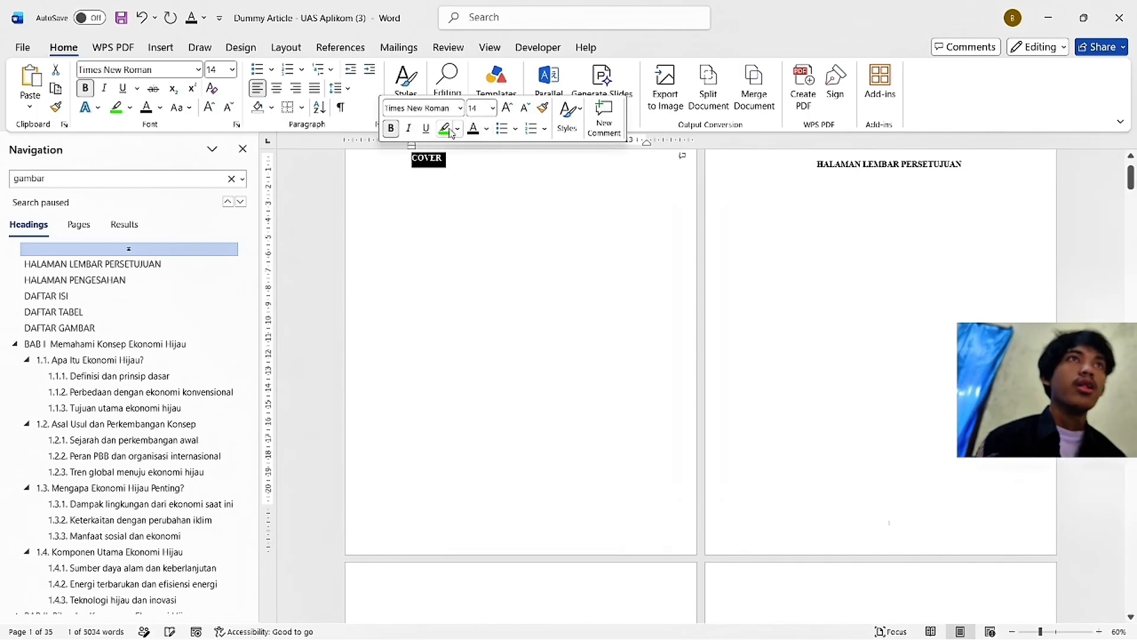
Step: Update the entire table of contents under DAFTAR ISI, including its entries and page numbers
{"action": "left_click", "coordinate": [46, 295]}
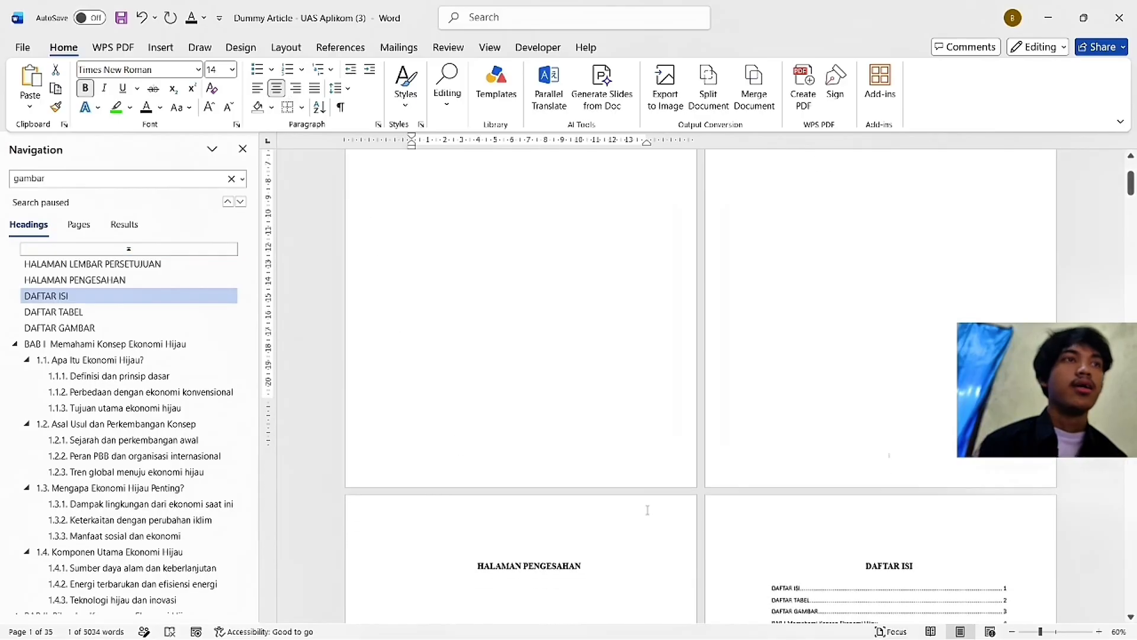
{"action": "left_click", "coordinate": [823, 412]}
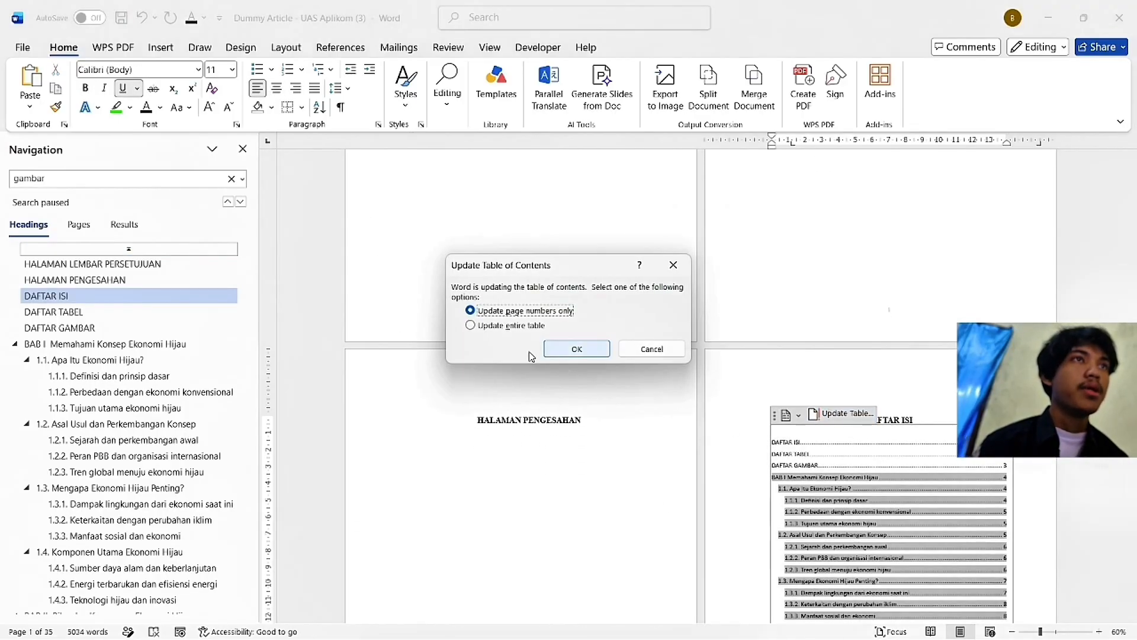
{"action": "left_click", "coordinate": [576, 350]}
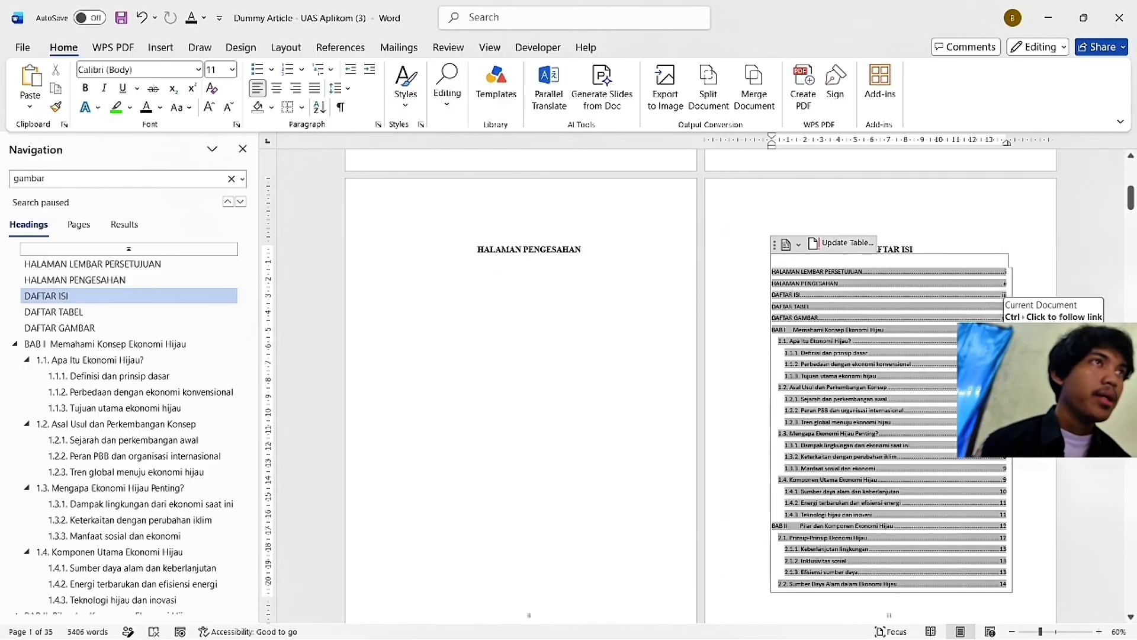
Step: Replace the wide gaps after BAB I, BAB II and BAB III in the table of contents with single spaces
{"action": "left_click", "coordinate": [890, 337]}
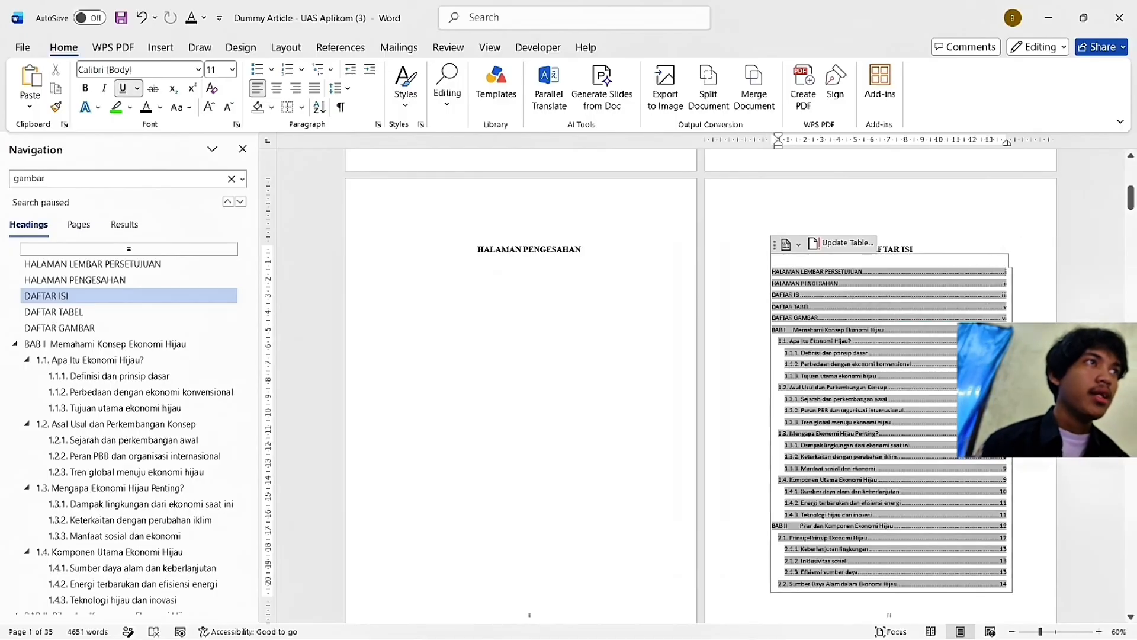
{"action": "scroll", "coordinate": [890, 337], "scroll_direction": "up", "scroll_amount": 5, "text": "ctrl"}
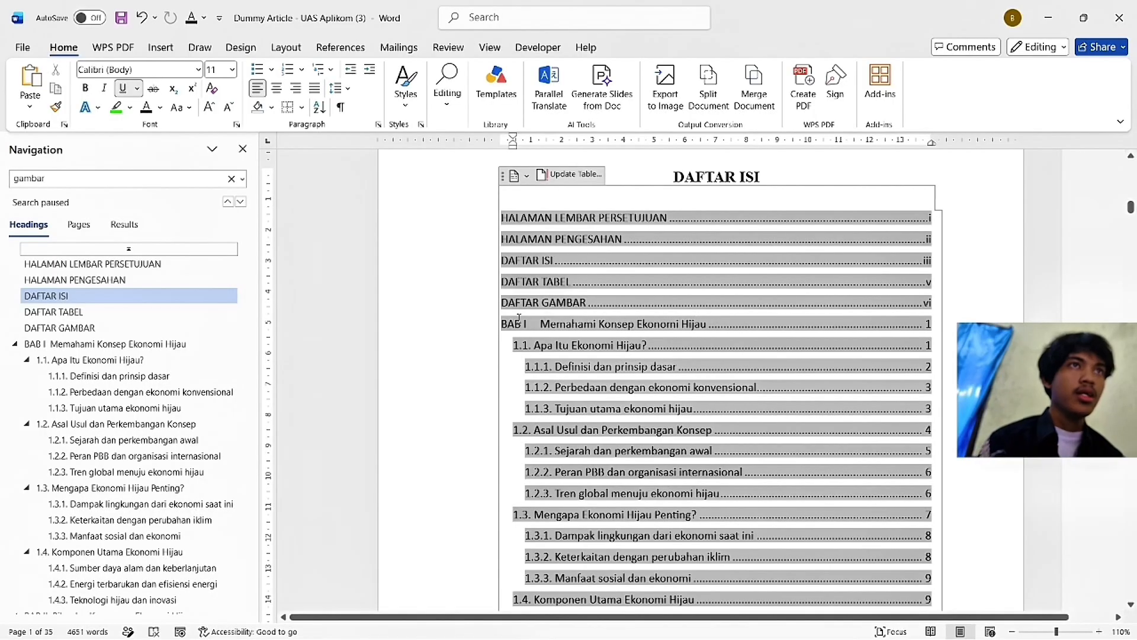
{"action": "left_click_drag", "start_coordinate": [527, 324], "coordinate": [540, 324]}
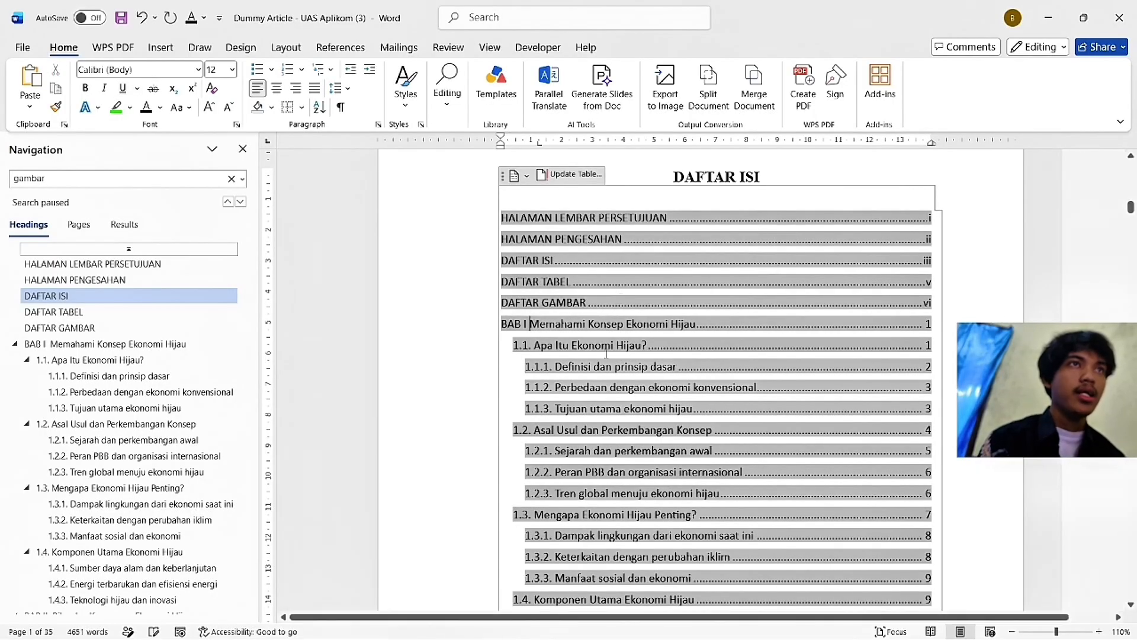
{"action": "scroll", "coordinate": [605, 354], "scroll_direction": "down", "scroll_amount": 6}
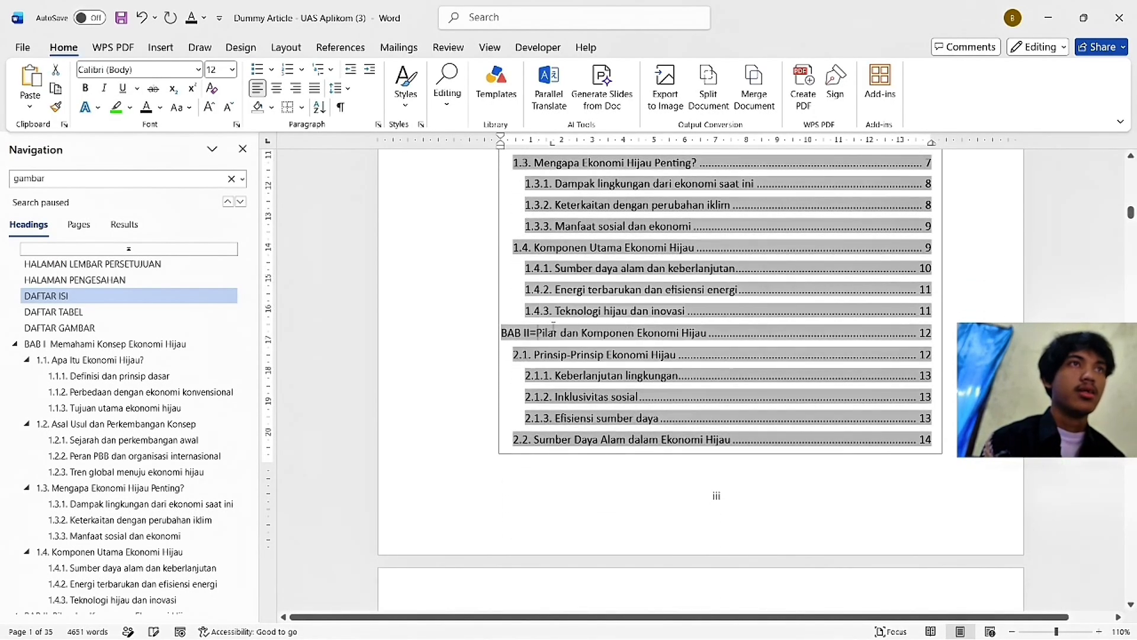
{"action": "scroll", "coordinate": [594, 411], "scroll_direction": "down", "scroll_amount": 5}
{"action": "scroll", "coordinate": [593, 411], "scroll_direction": "down", "scroll_amount": 4}
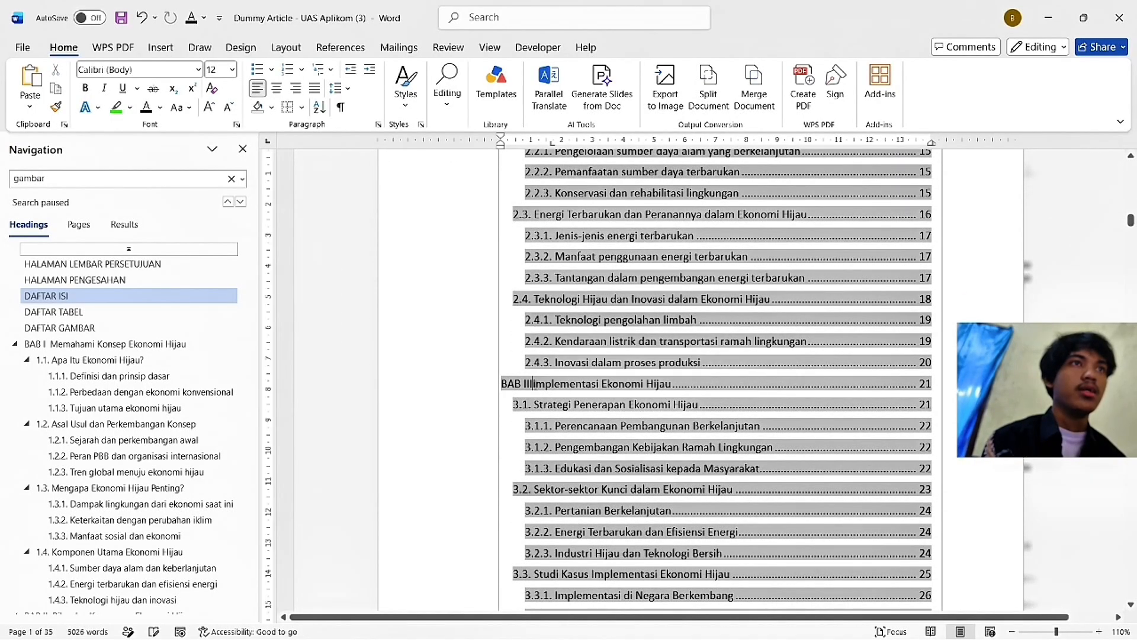
{"action": "scroll", "coordinate": [854, 337], "scroll_direction": "down", "scroll_amount": 5}
{"action": "scroll", "coordinate": [854, 337], "scroll_direction": "down", "scroll_amount": 4}
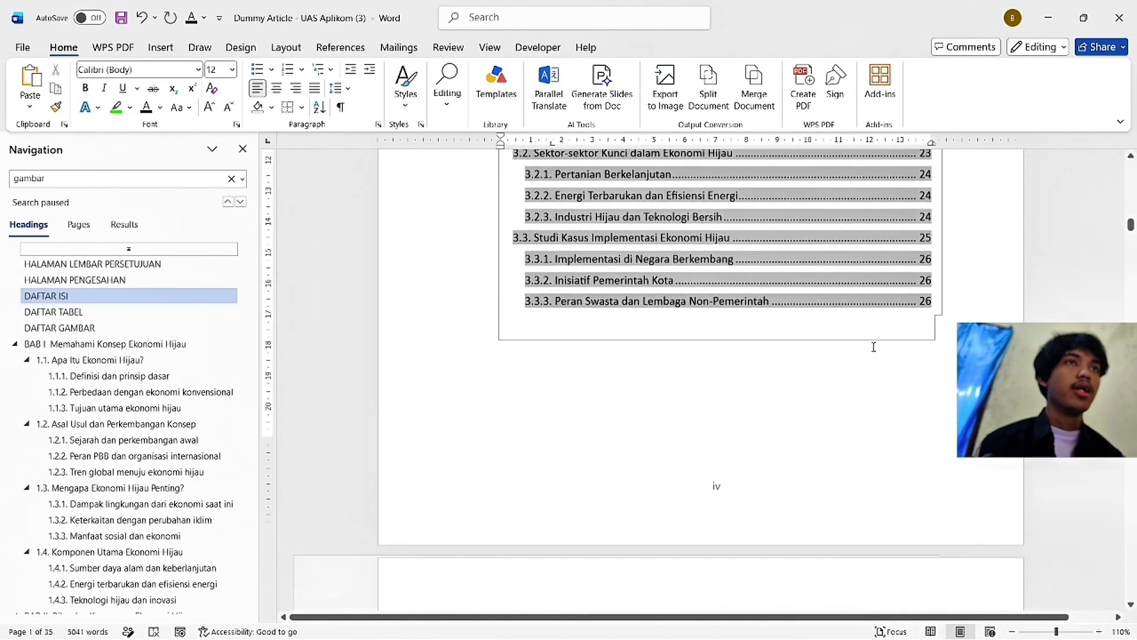
Step: Check the page numbers on the article's final pages and the remaining tasks in the exam instructions document
{"action": "scroll", "coordinate": [976, 368], "scroll_direction": "down", "scroll_amount": 3, "text": "ctrl"}
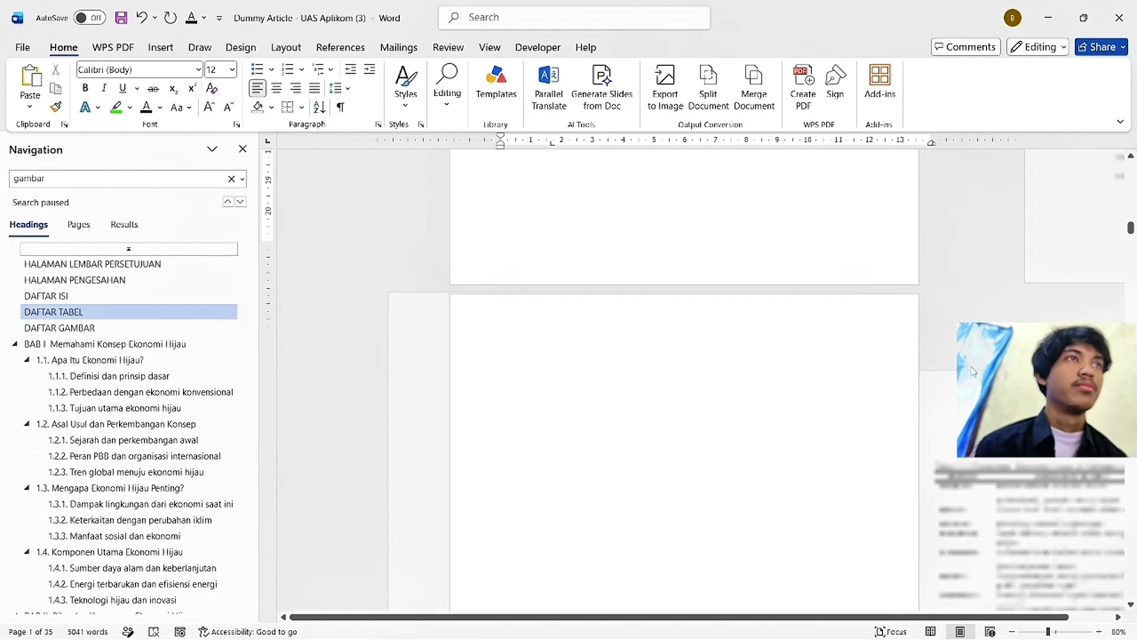
{"action": "left_click_drag", "start_coordinate": [1131, 242], "coordinate": [1132, 599]}
{"action": "scroll", "coordinate": [922, 487], "scroll_direction": "down", "scroll_amount": 3, "text": "ctrl"}
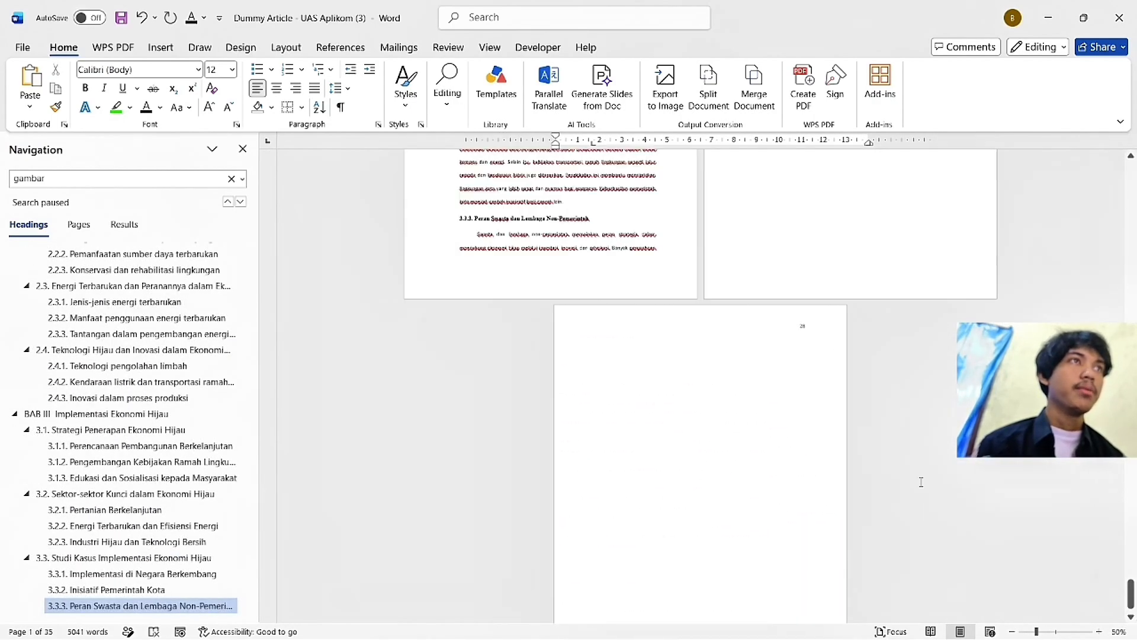
{"action": "scroll", "coordinate": [908, 516], "scroll_direction": "up", "scroll_amount": 1}
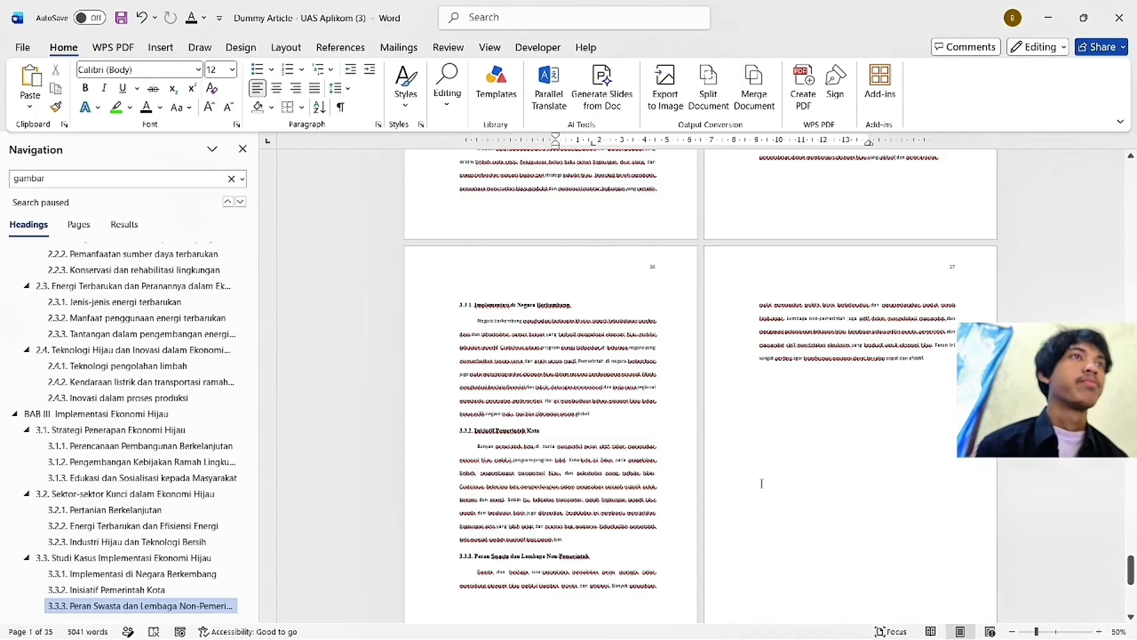
{"action": "key", "text": "alt+Tab"}
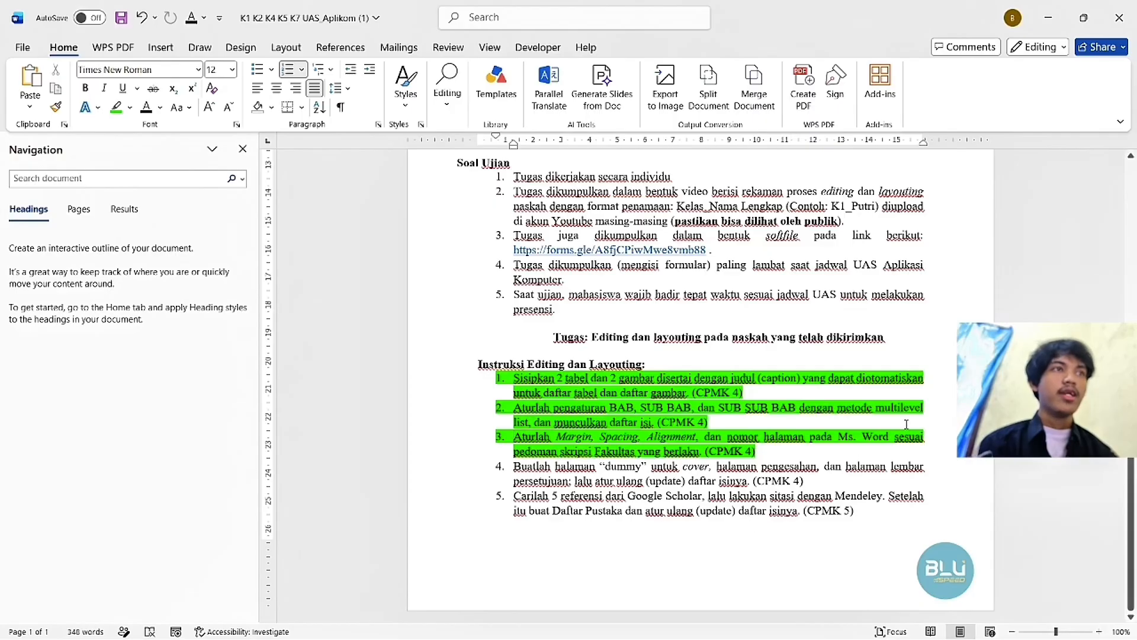
{"action": "key", "text": "alt+Tab"}
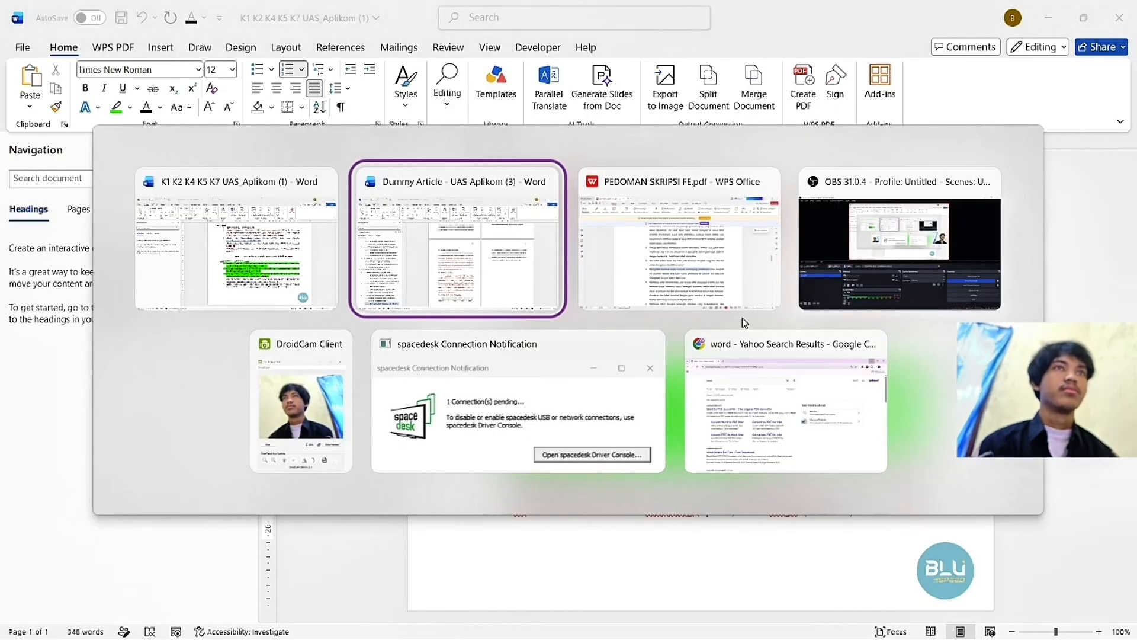
{"action": "left_click", "coordinate": [901, 269]}
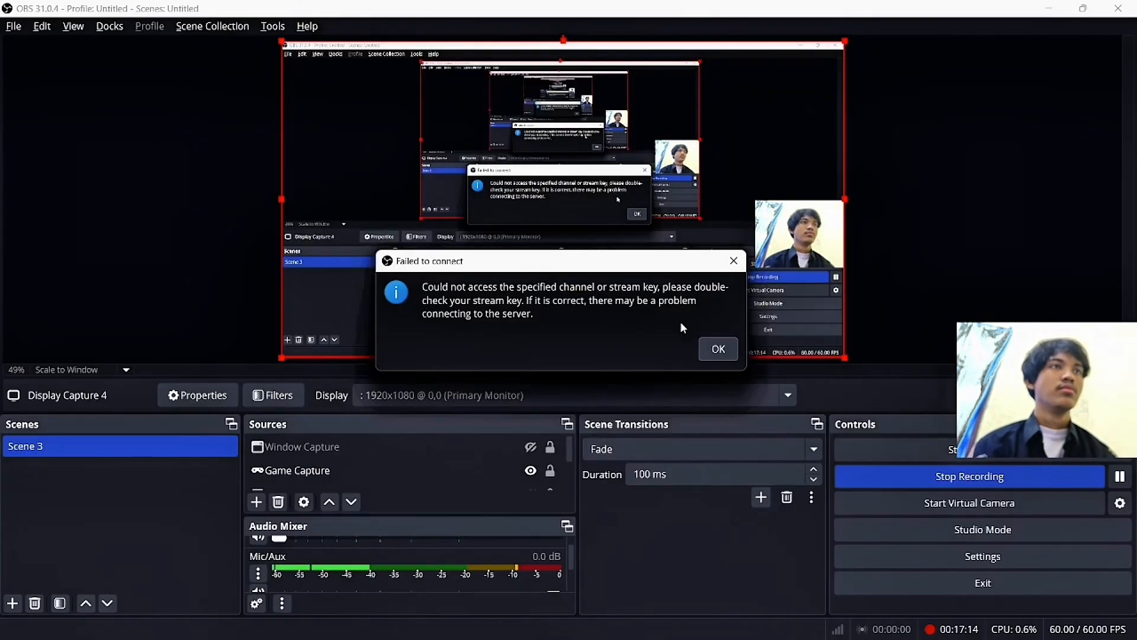
{"action": "left_click", "coordinate": [708, 355]}
{"action": "key", "text": "alt+Tab"}
{"action": "key", "text": "alt+Tab"}
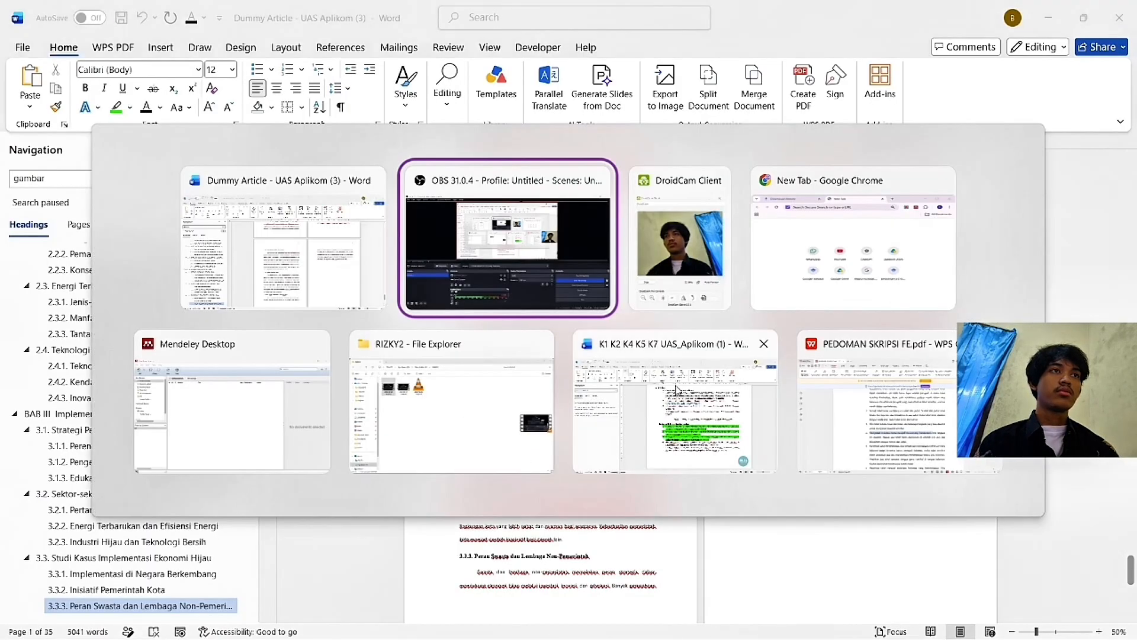
Step: Highlight instruction 4, about the dummy cover, approval and endorsement pages, in green in the exam instructions document
{"action": "left_click", "coordinate": [676, 389]}
{"action": "key", "text": "alt"}
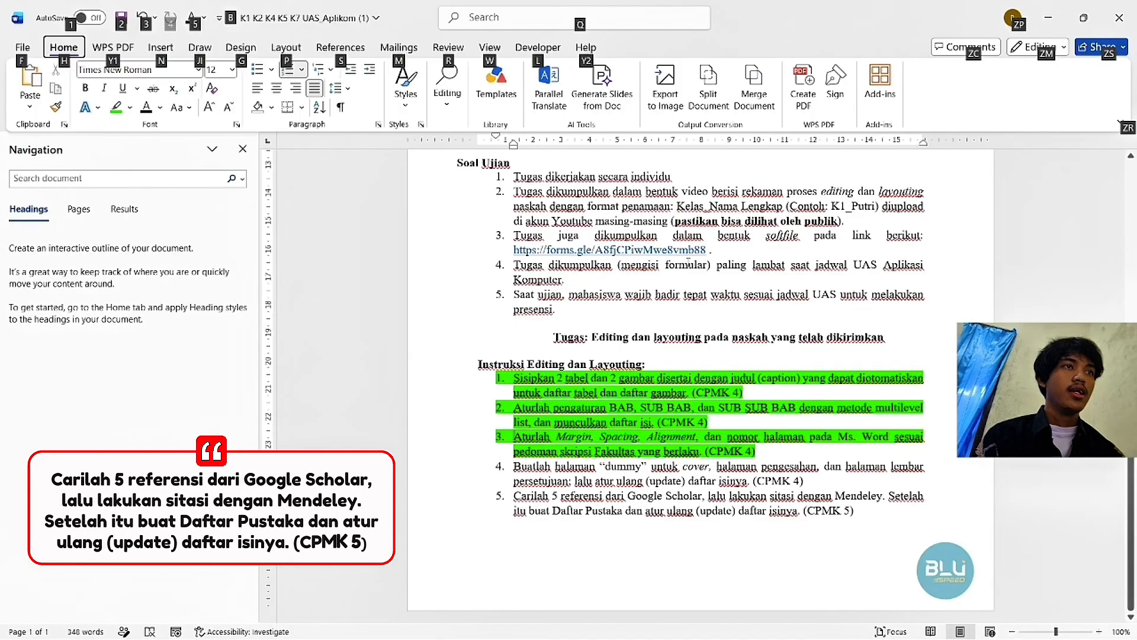
{"action": "left_click_drag", "start_coordinate": [822, 471], "coordinate": [602, 469]}
{"action": "left_click", "coordinate": [819, 478]}
{"action": "left_click_drag", "start_coordinate": [802, 480], "coordinate": [529, 474]}
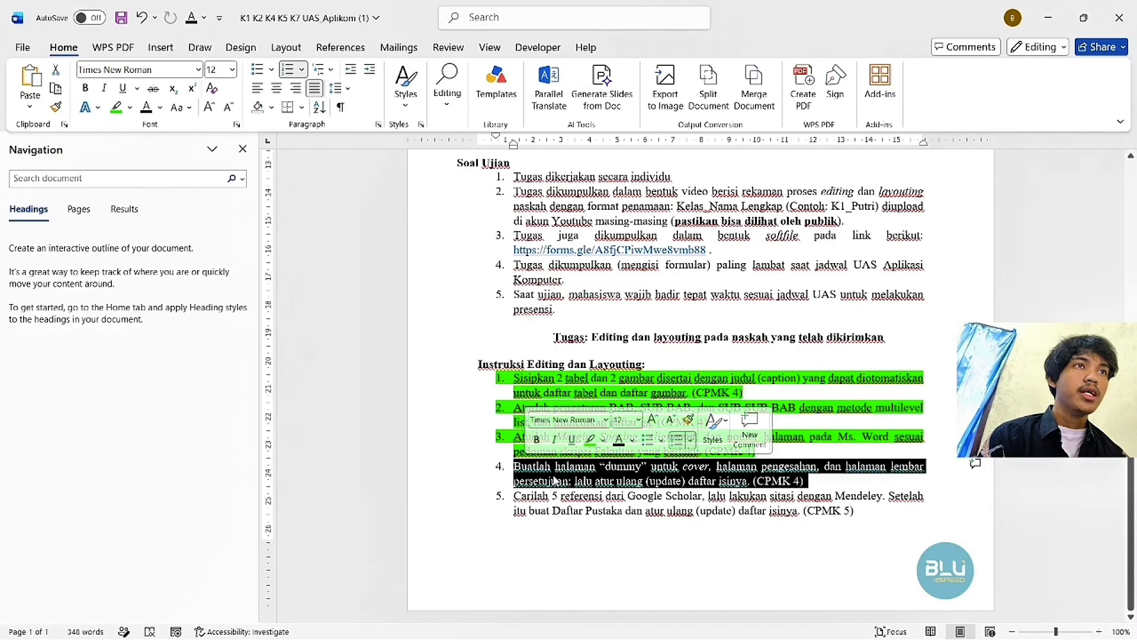
{"action": "right_click", "coordinate": [555, 481]}
{"action": "left_click", "coordinate": [628, 519]}
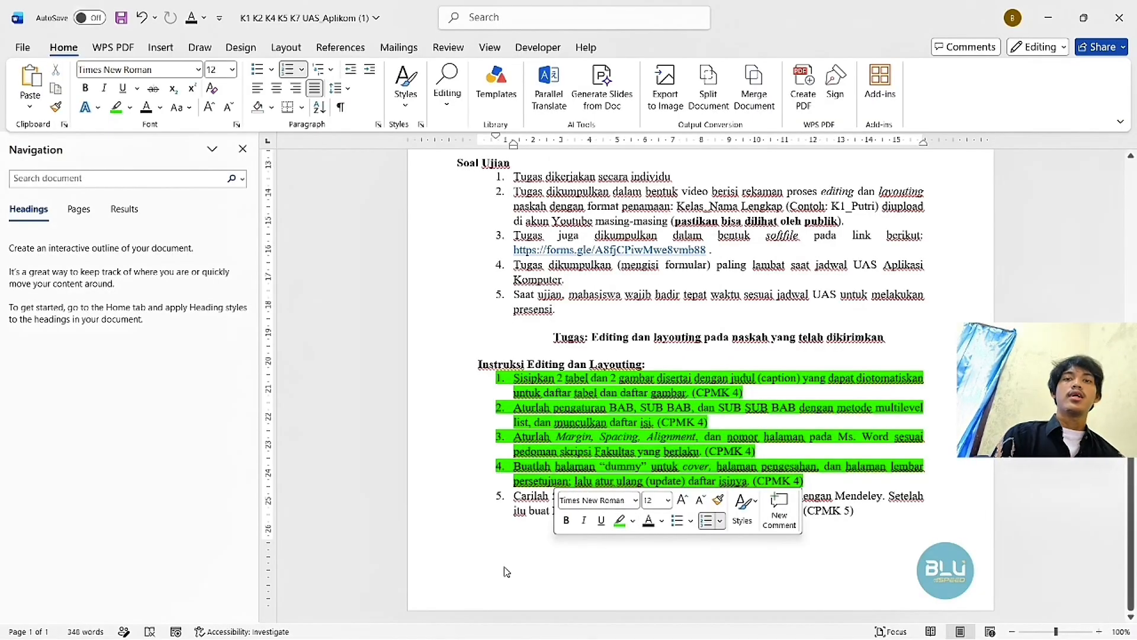
Step: Switch to Chrome, open Google Scholar through a web search, and search it for "aplikasi komputer"
{"action": "key", "text": "alt+Tab"}
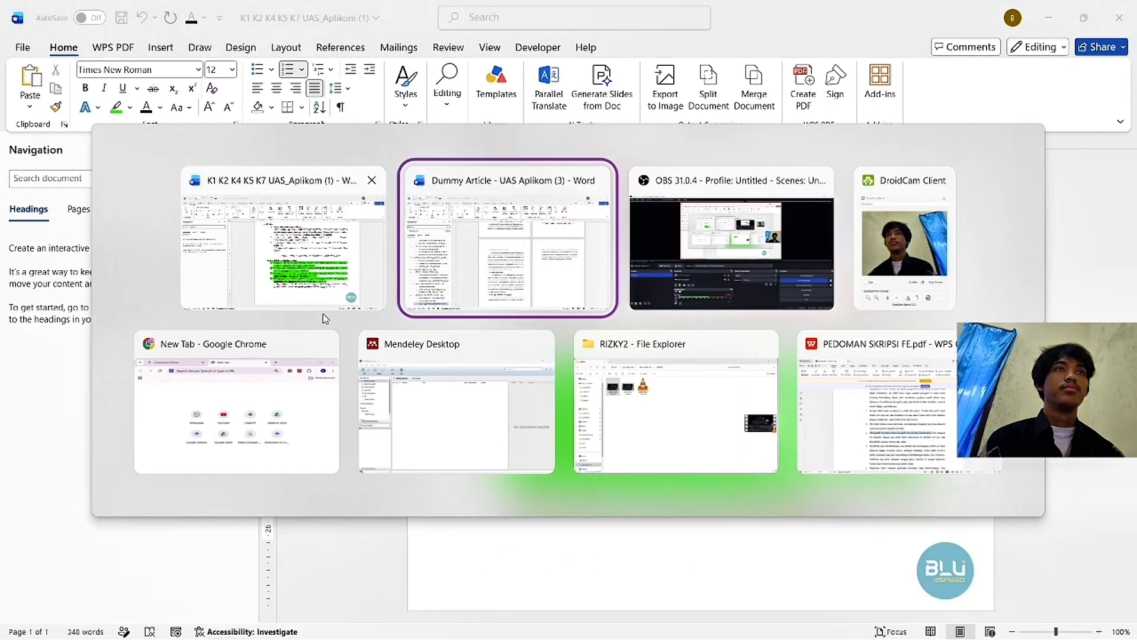
{"action": "left_click", "coordinate": [270, 446]}
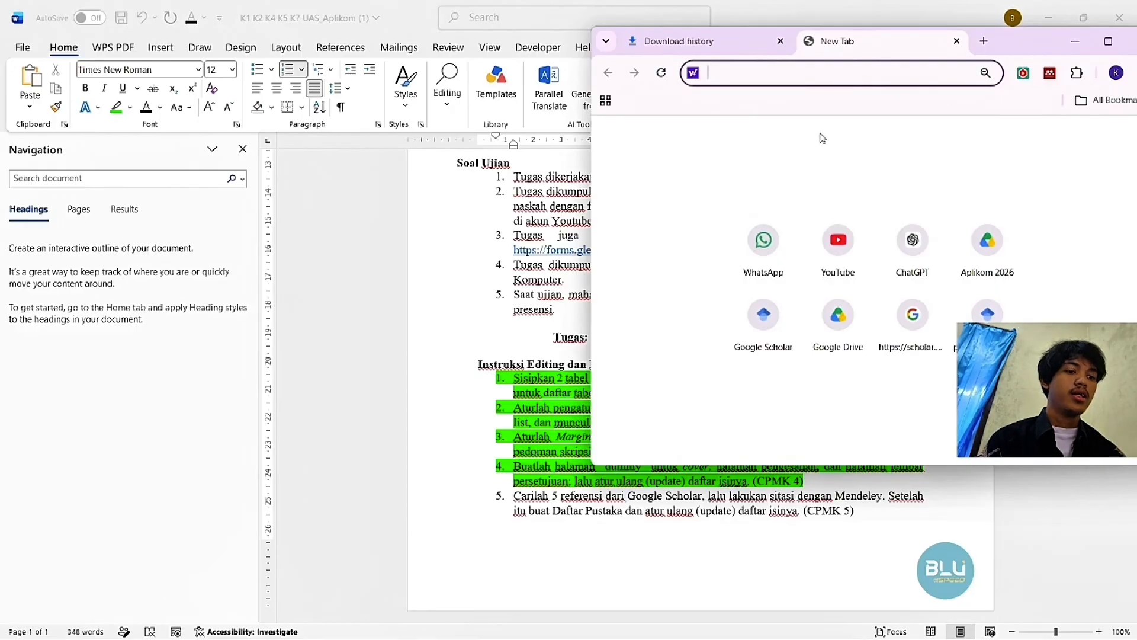
{"action": "type", "text": "GOOGLE"}
{"action": "key", "text": "Return"}
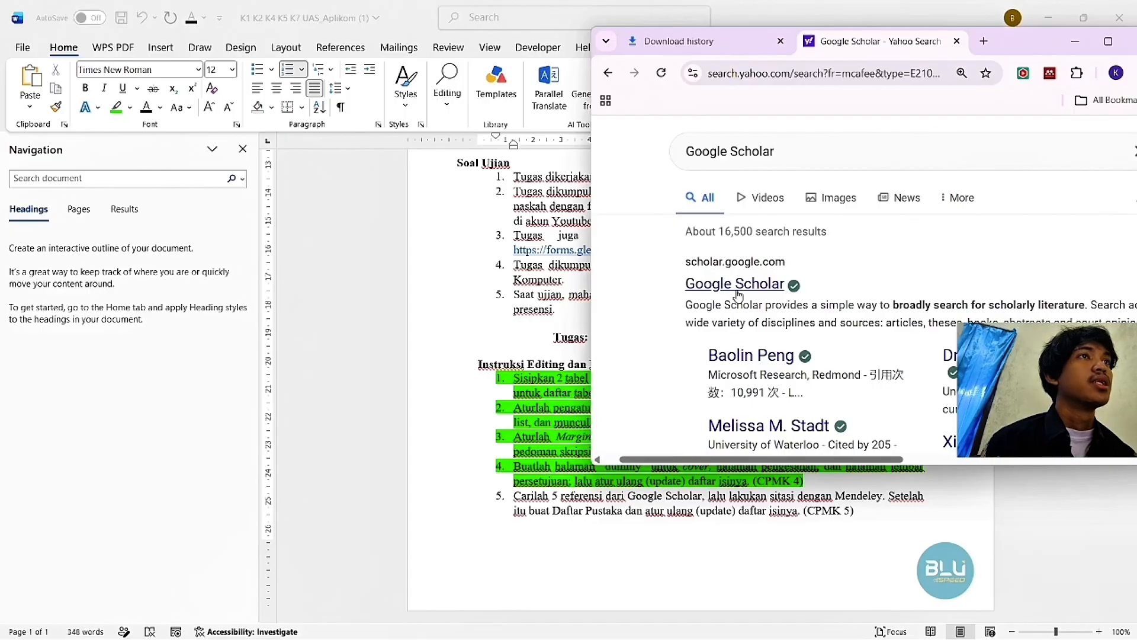
{"action": "left_click", "coordinate": [737, 293]}
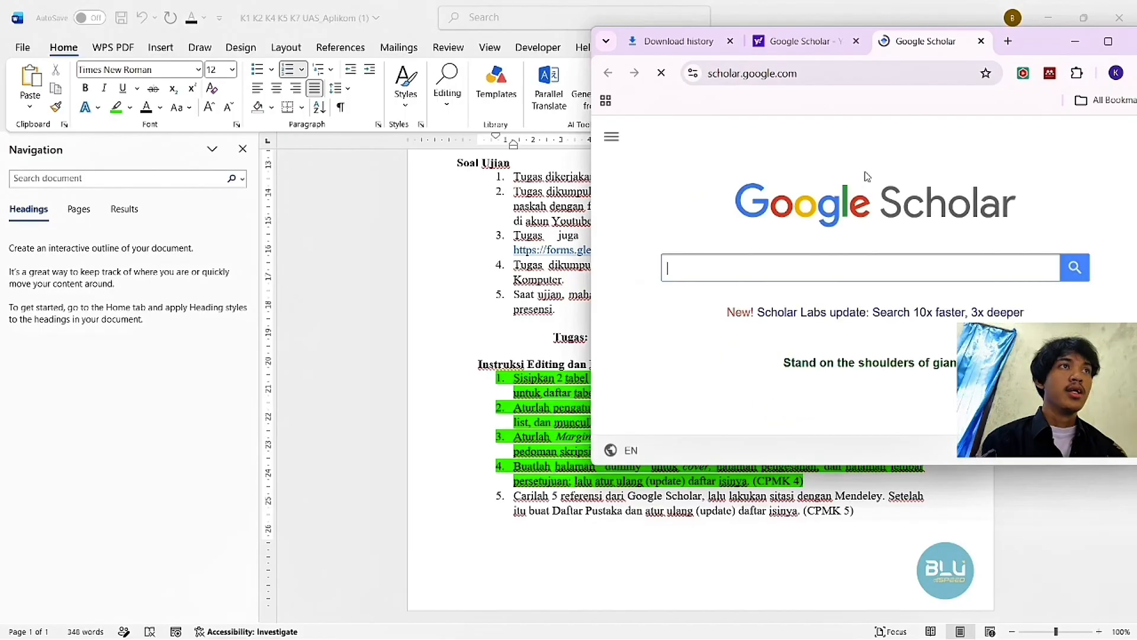
{"action": "type", "text": "AP"}
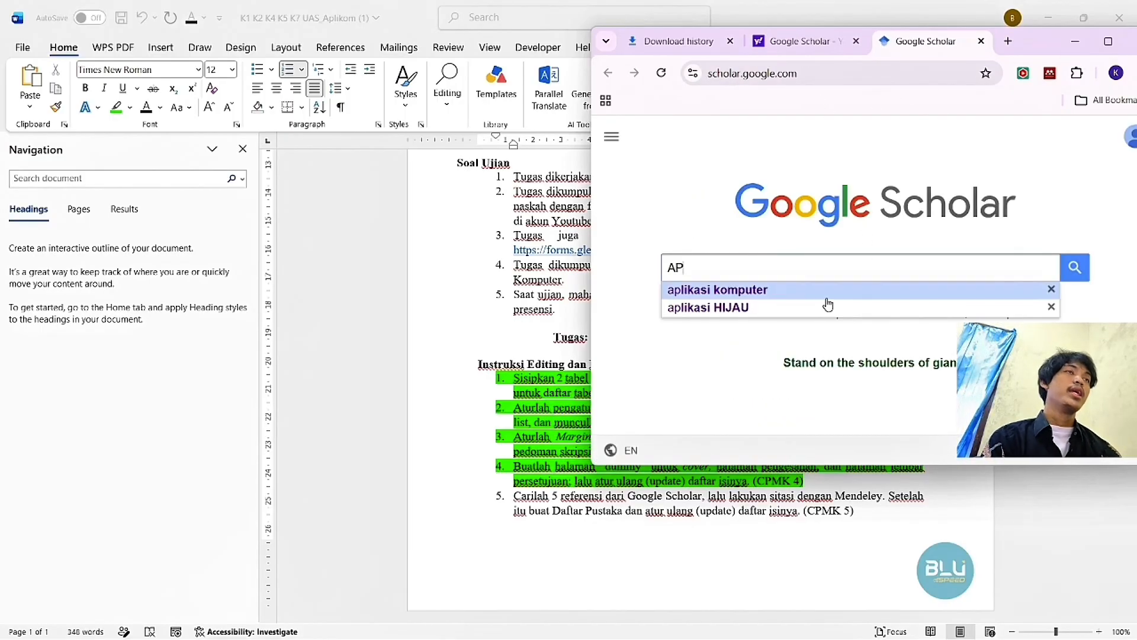
{"action": "type", "text": "LIKAS"}
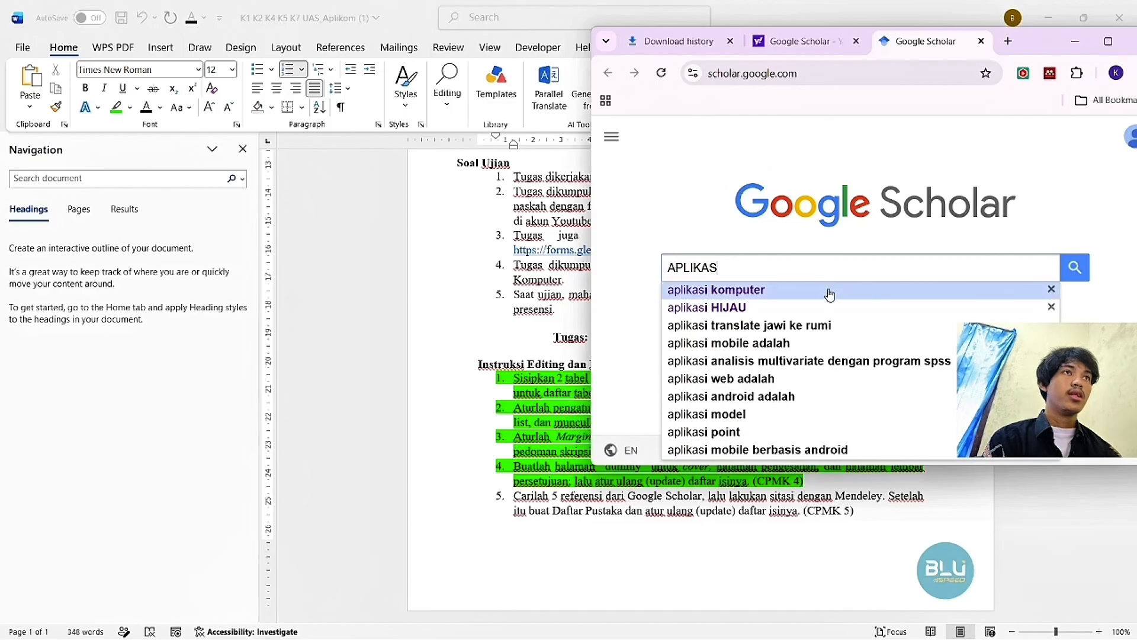
{"action": "left_click", "coordinate": [827, 290]}
Step: From page 9 of the results, open "Aplikasi Tes Buta Warna Dengan Metode Ishihara Berbasis Komputer" and save its PDF in Downloads
{"action": "scroll", "coordinate": [673, 225], "scroll_direction": "down", "scroll_amount": 10}
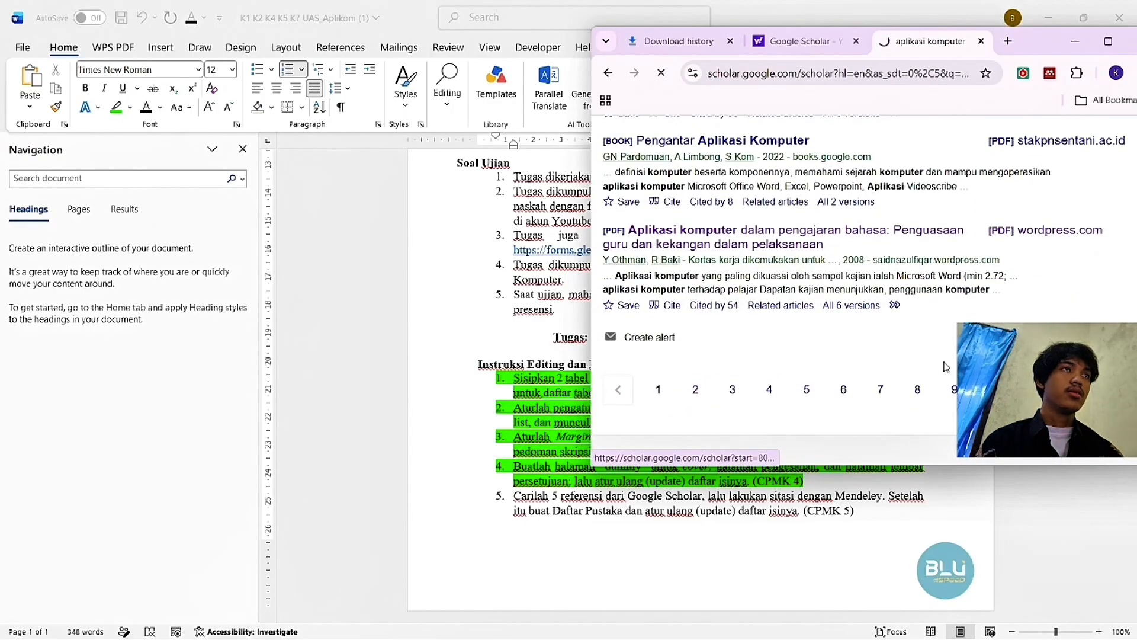
{"action": "scroll", "coordinate": [753, 249], "scroll_direction": "down", "scroll_amount": 3}
{"action": "scroll", "coordinate": [752, 243], "scroll_direction": "up", "scroll_amount": 3}
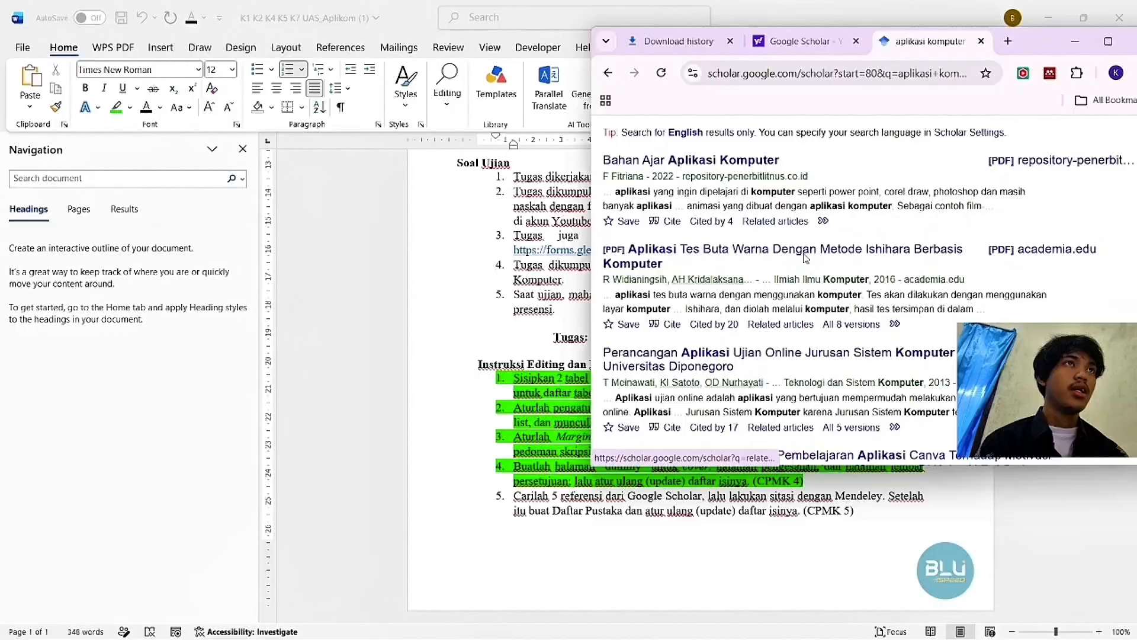
{"action": "left_click", "coordinate": [745, 252]}
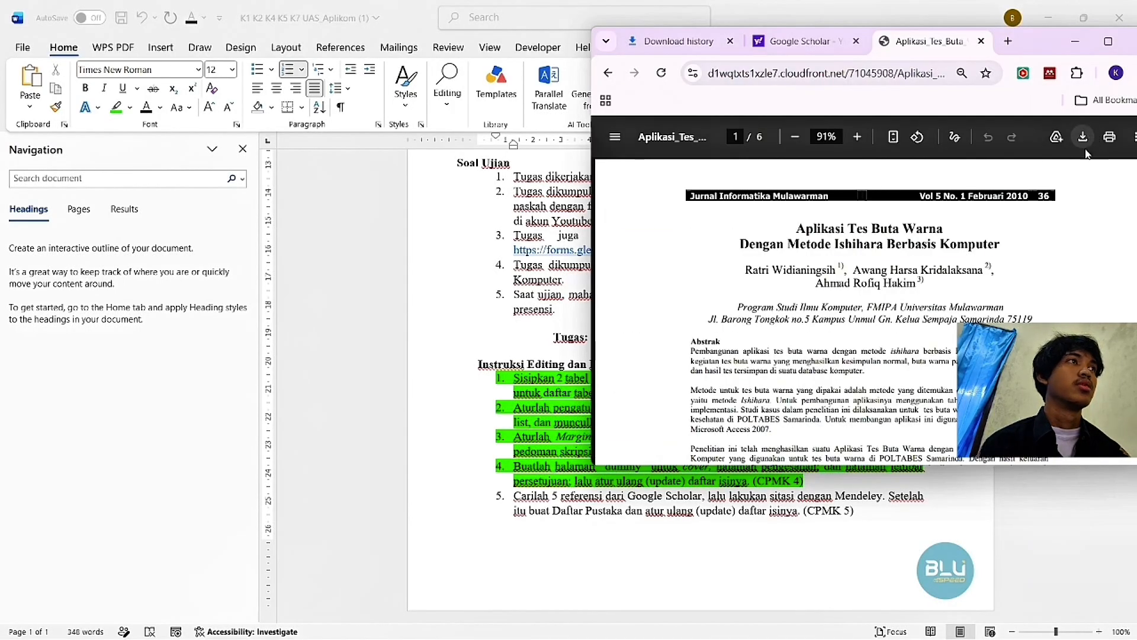
{"action": "left_click", "coordinate": [1084, 138]}
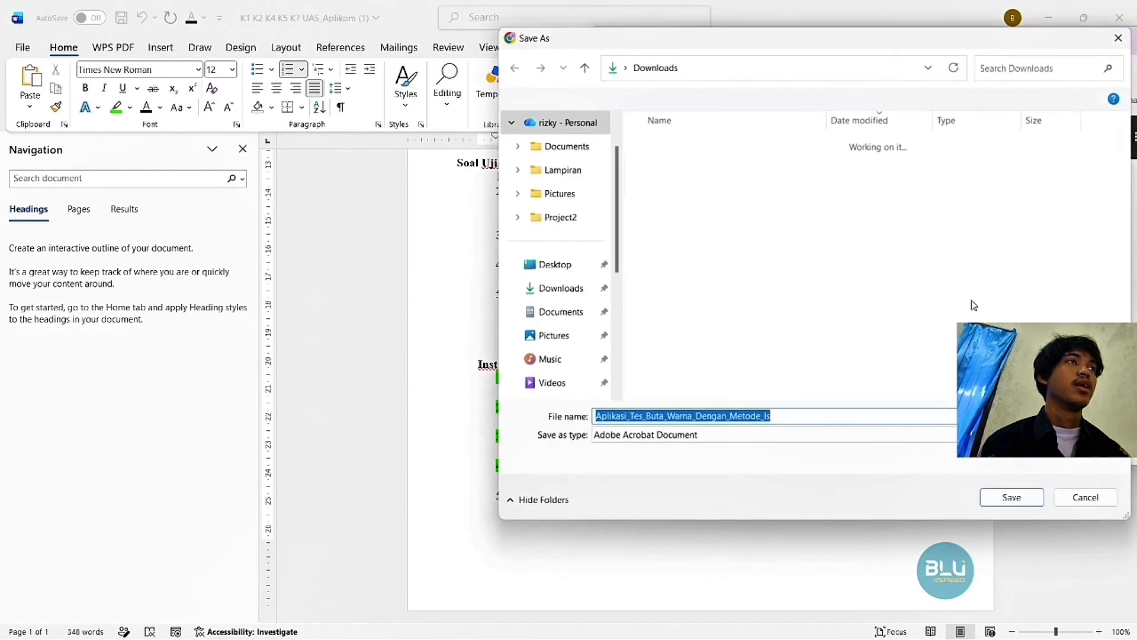
{"action": "left_click", "coordinate": [567, 290]}
{"action": "left_click", "coordinate": [1012, 497]}
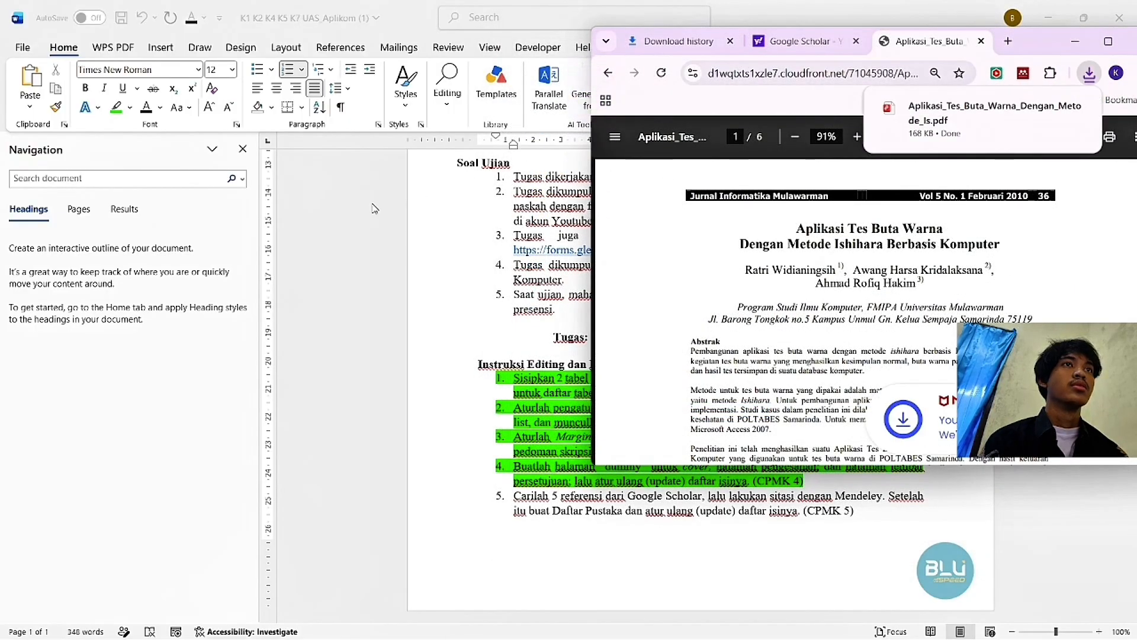
Step: Bring up Mendeley Desktop and import the newly downloaded Aplikasi Tes Buta Warna PDF from Chrome's recent downloads into All Documents
{"action": "left_click", "coordinate": [395, 225]}
{"action": "key", "text": "alt+Tab"}
{"action": "left_click", "coordinate": [474, 413]}
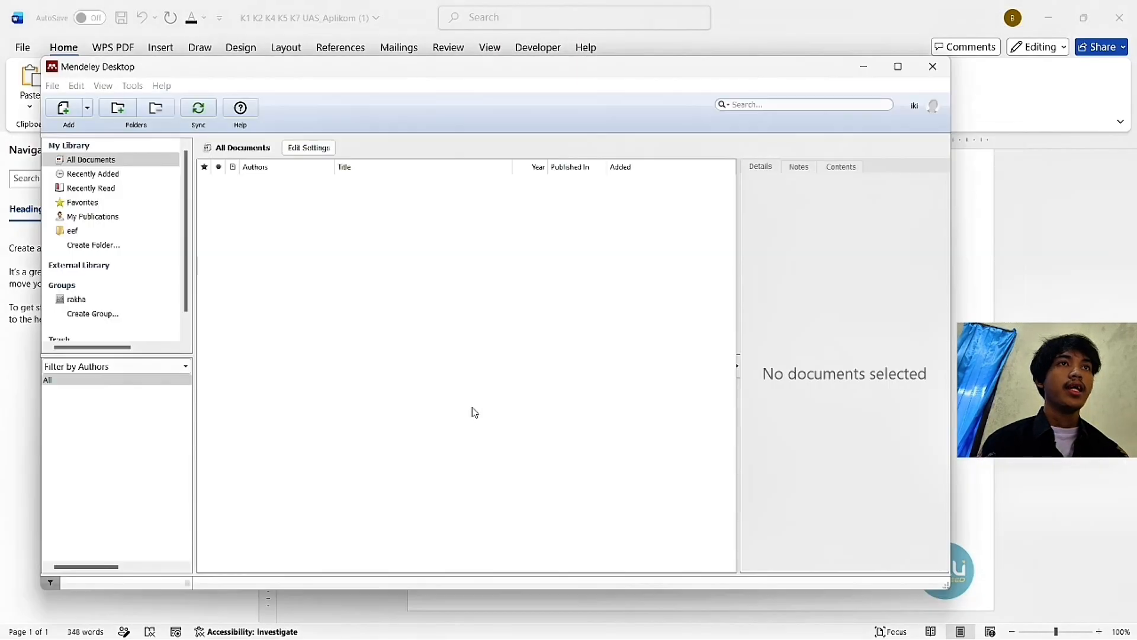
{"action": "key", "text": "alt+Tab"}
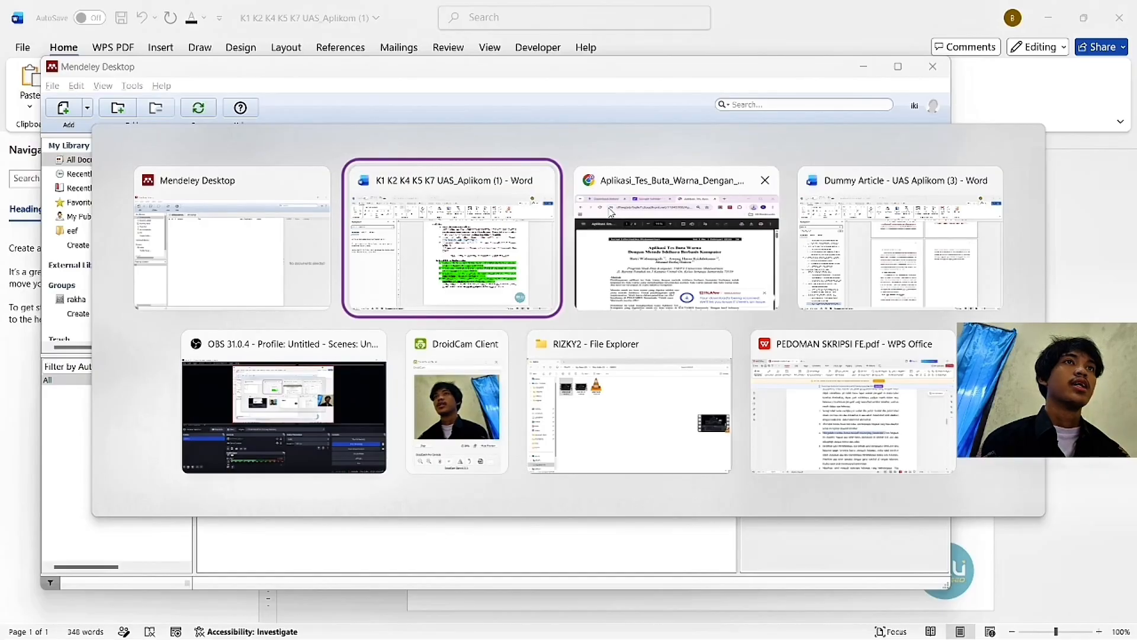
{"action": "left_click", "coordinate": [664, 256]}
{"action": "left_click", "coordinate": [1088, 74]}
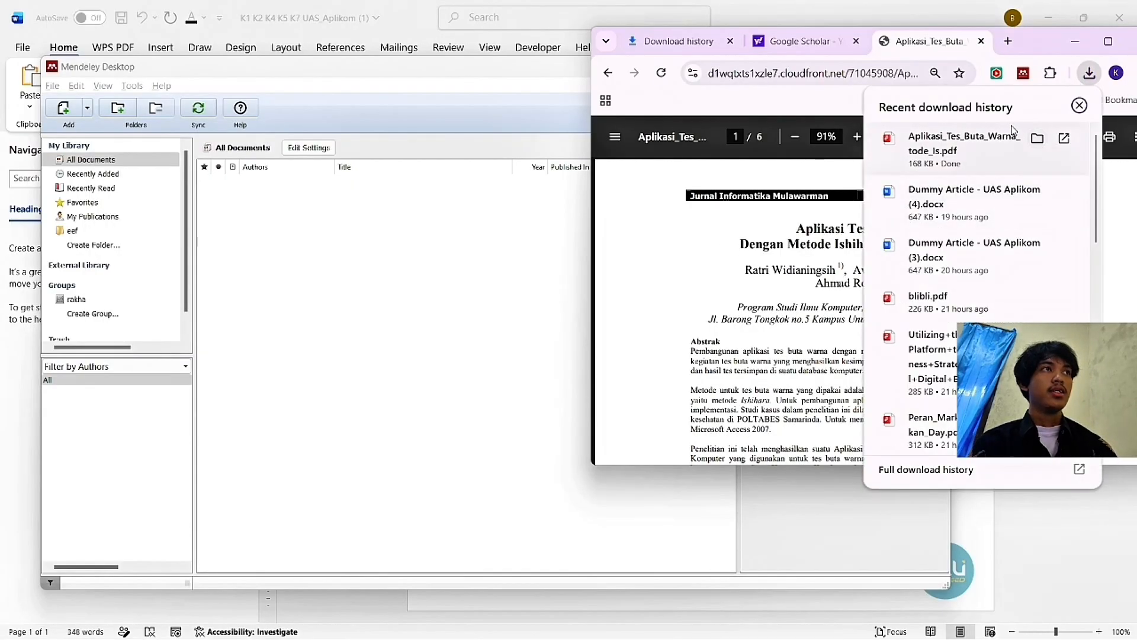
{"action": "left_click_drag", "start_coordinate": [962, 158], "coordinate": [457, 326]}
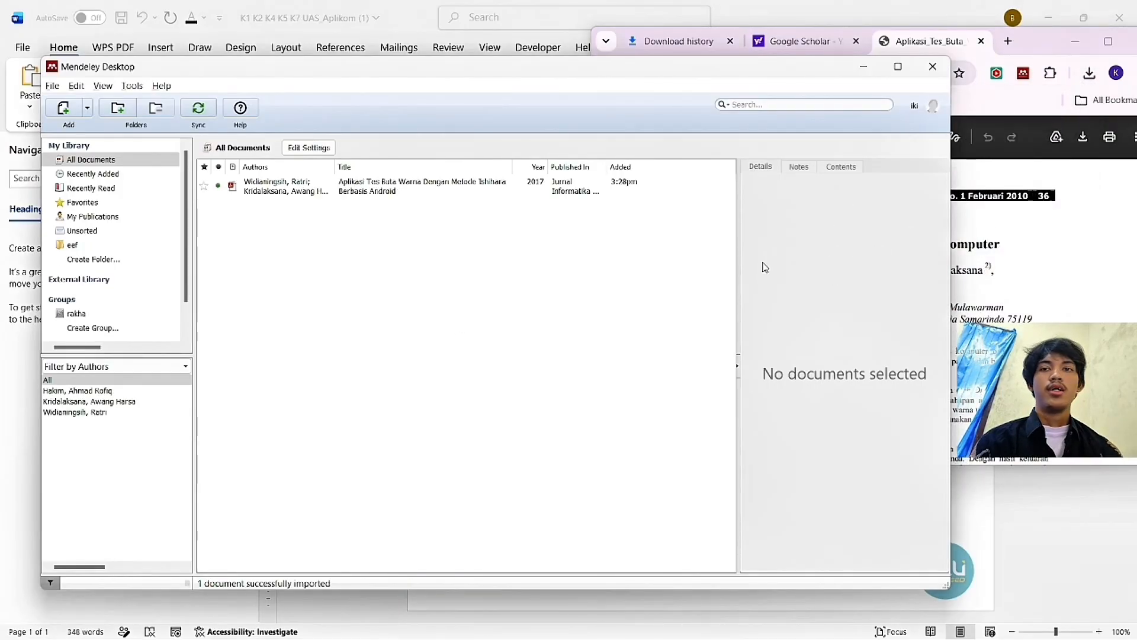
Step: Find aplikasi-komputer-dlm-pengjrn-bhs.pdf in Chrome's download history and import it into the Mendeley library
{"action": "left_click", "coordinate": [704, 46]}
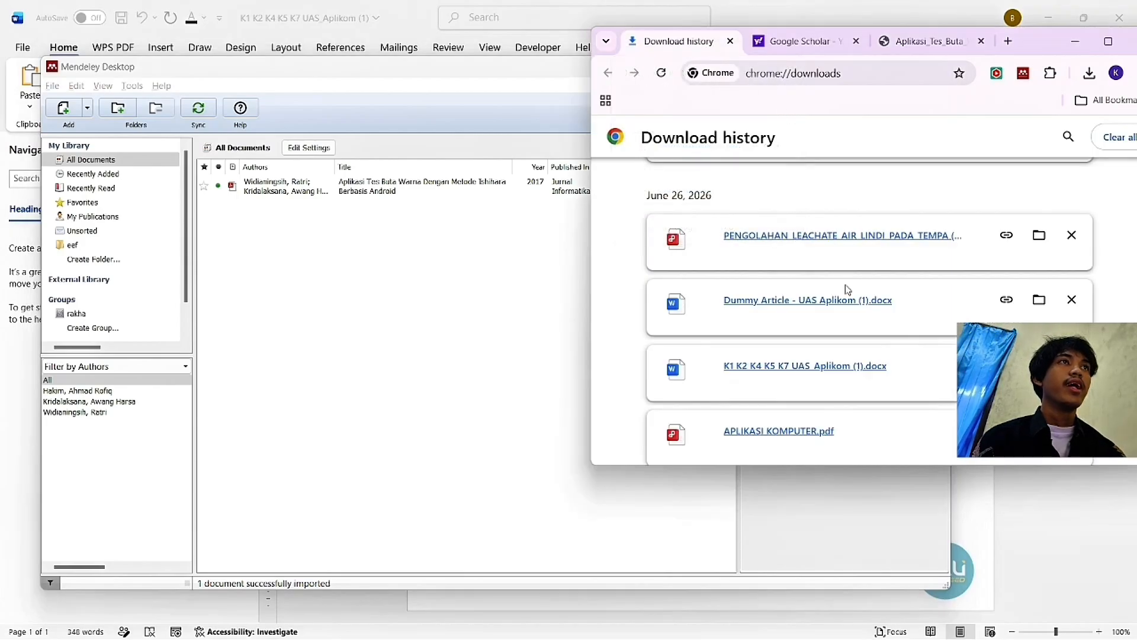
{"action": "scroll", "coordinate": [829, 299], "scroll_direction": "down", "scroll_amount": 10}
{"action": "scroll", "coordinate": [918, 282], "scroll_direction": "up", "scroll_amount": 6}
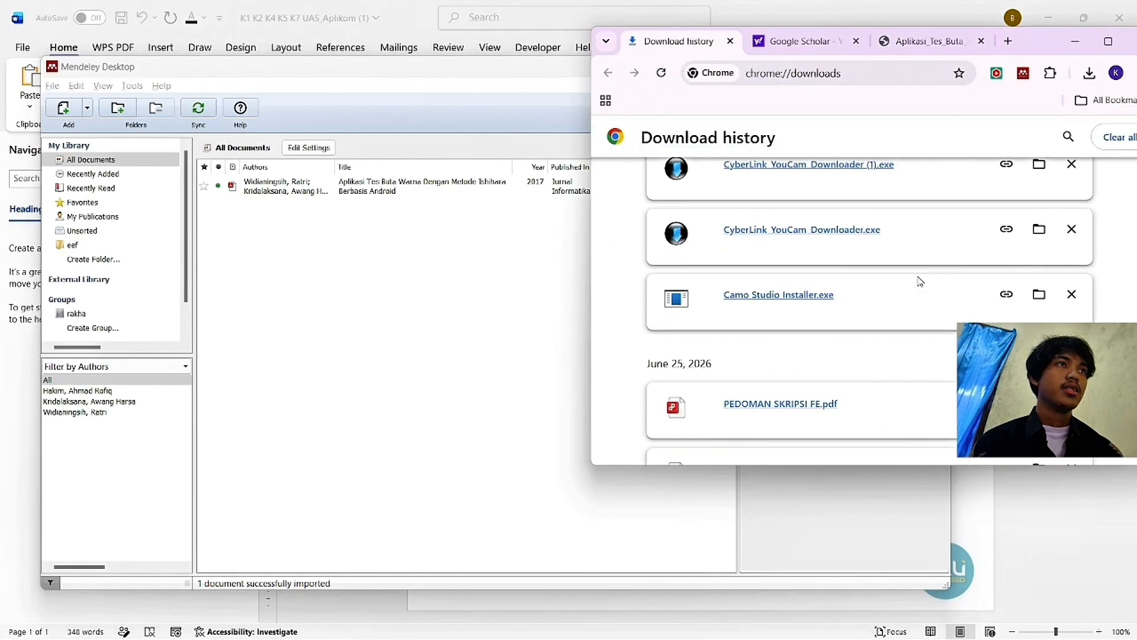
{"action": "scroll", "coordinate": [838, 388], "scroll_direction": "up", "scroll_amount": 3}
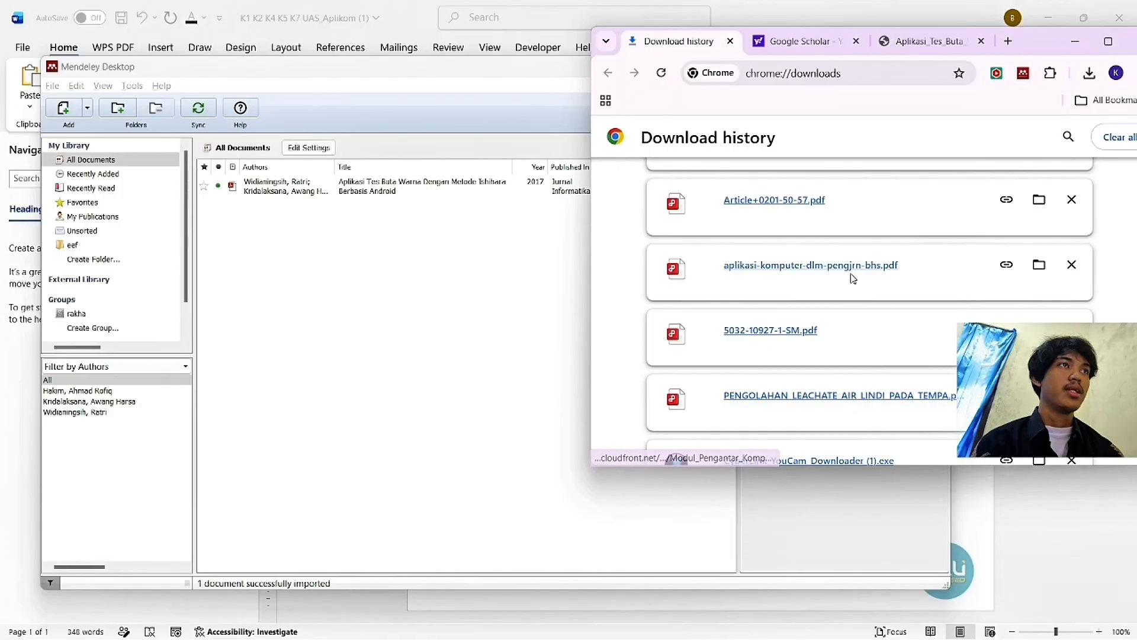
{"action": "left_click_drag", "start_coordinate": [850, 270], "coordinate": [583, 240]}
Step: Import Article+0201-50-57.pdf and the Buku Aplikasi Komputer PDF from the download history into the Mendeley library
{"action": "left_click", "coordinate": [1008, 135]}
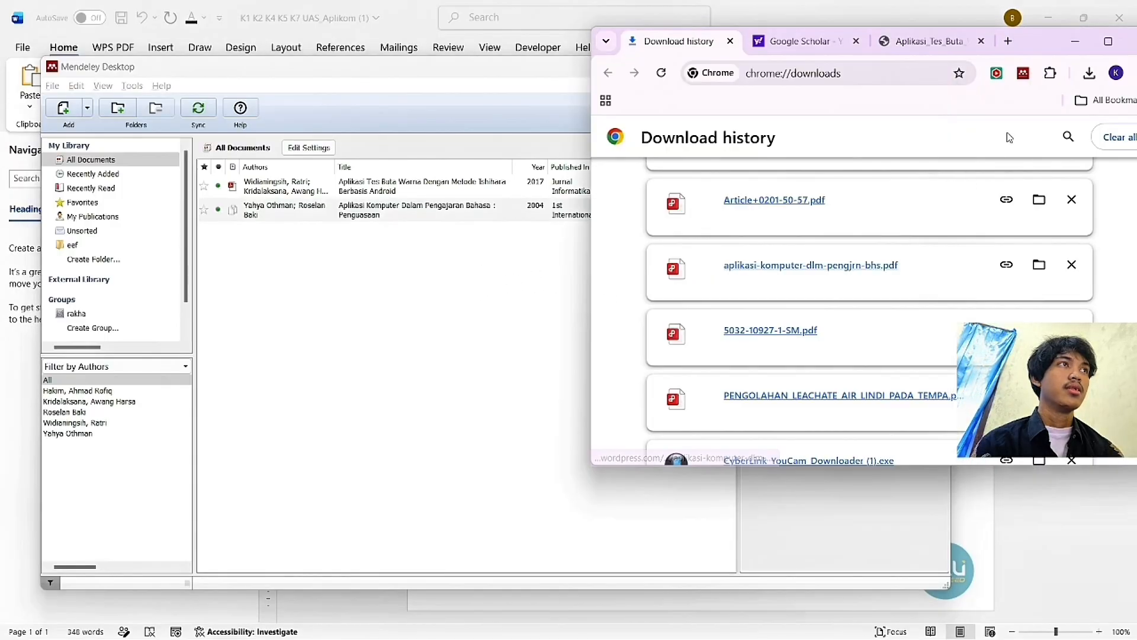
{"action": "left_click_drag", "start_coordinate": [809, 200], "coordinate": [578, 236]}
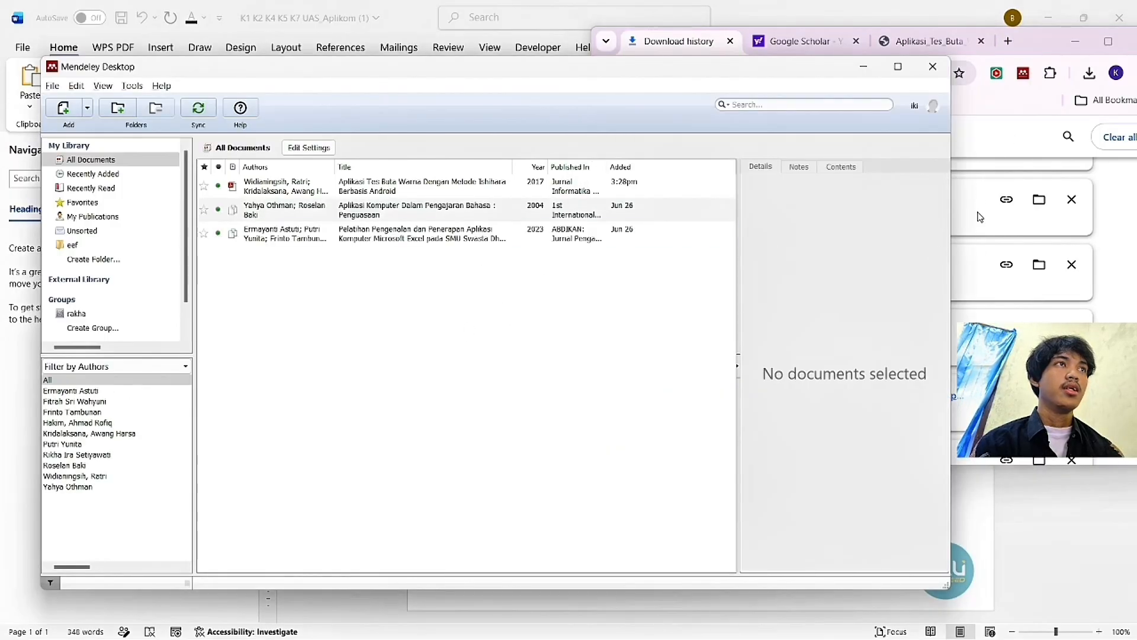
{"action": "left_click", "coordinate": [1005, 133]}
{"action": "scroll", "coordinate": [785, 284], "scroll_direction": "up", "scroll_amount": 3}
{"action": "left_click_drag", "start_coordinate": [763, 359], "coordinate": [569, 322]}
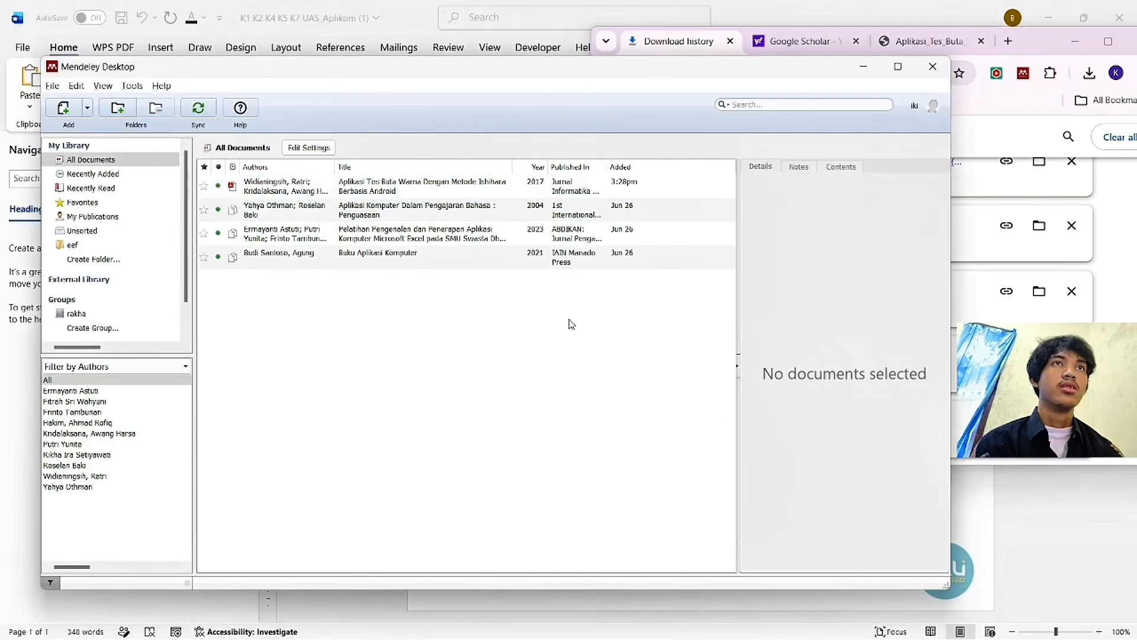
Step: Import the Pengantar Aplikasi Komputer PDF from the download history as the fifth Mendeley reference
{"action": "left_click", "coordinate": [1021, 141]}
{"action": "scroll", "coordinate": [808, 343], "scroll_direction": "down", "scroll_amount": 3}
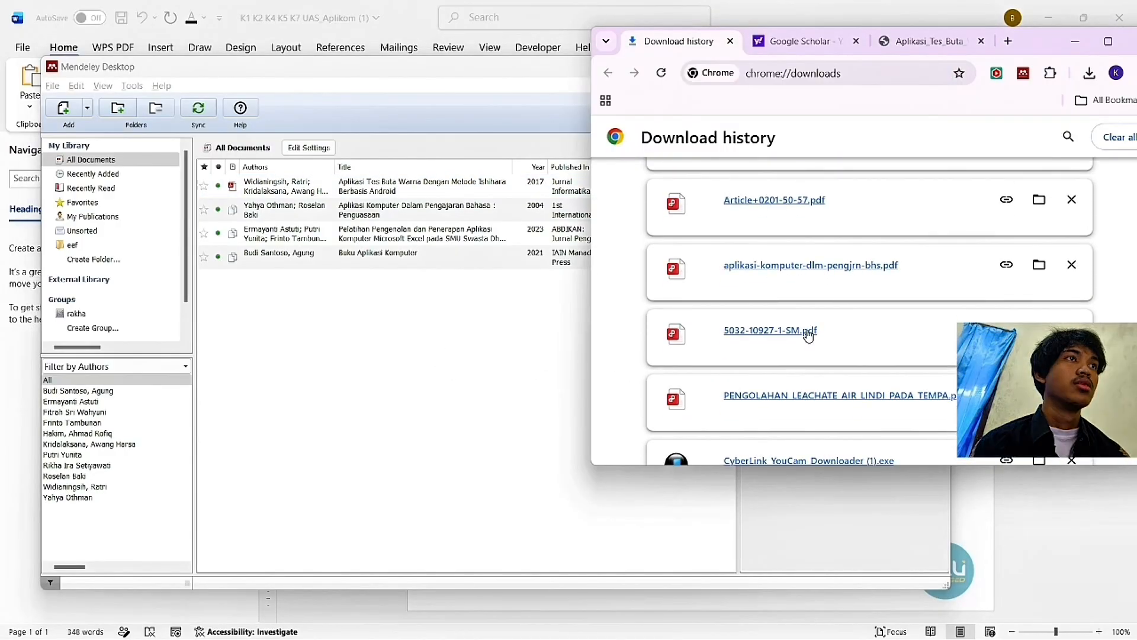
{"action": "left_click_drag", "start_coordinate": [798, 396], "coordinate": [398, 325]}
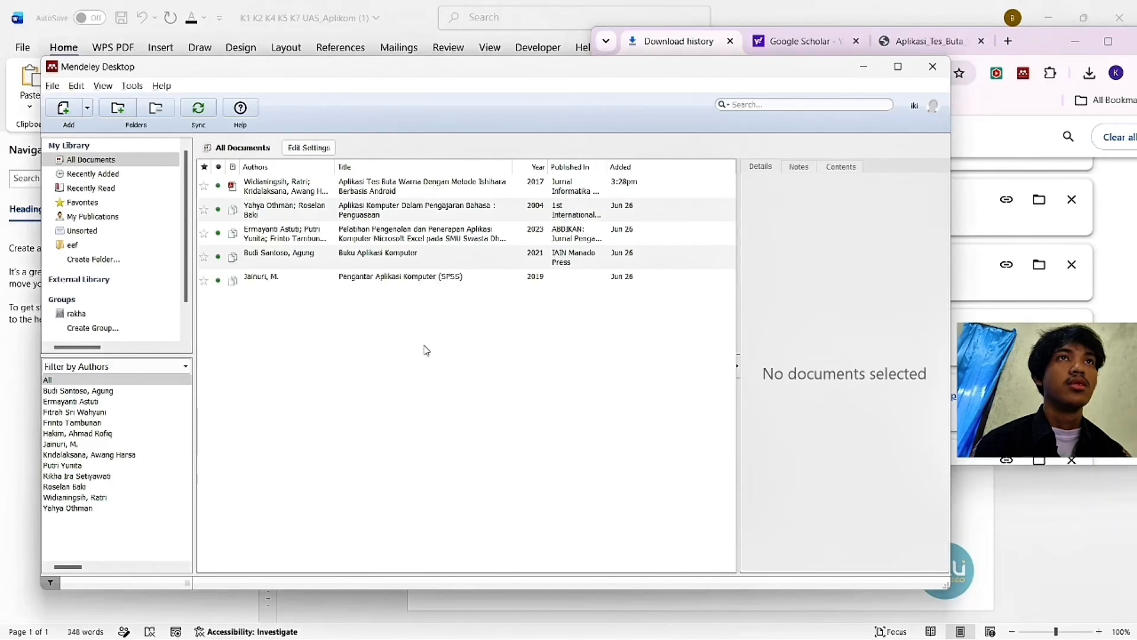
Step: Open the Pengantar Aplikasi Komputer (SPSS) reference to check its first page and details, and close it again
{"action": "double_click", "coordinate": [367, 280]}
{"action": "scroll", "coordinate": [328, 267], "scroll_direction": "down", "scroll_amount": 1}
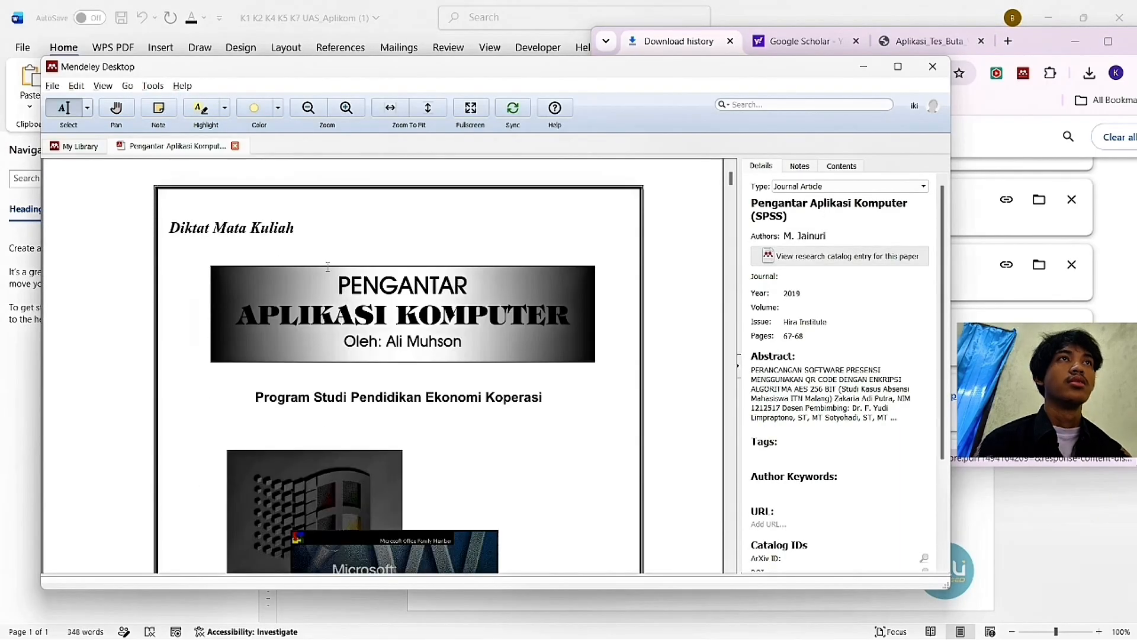
{"action": "left_click", "coordinate": [235, 146]}
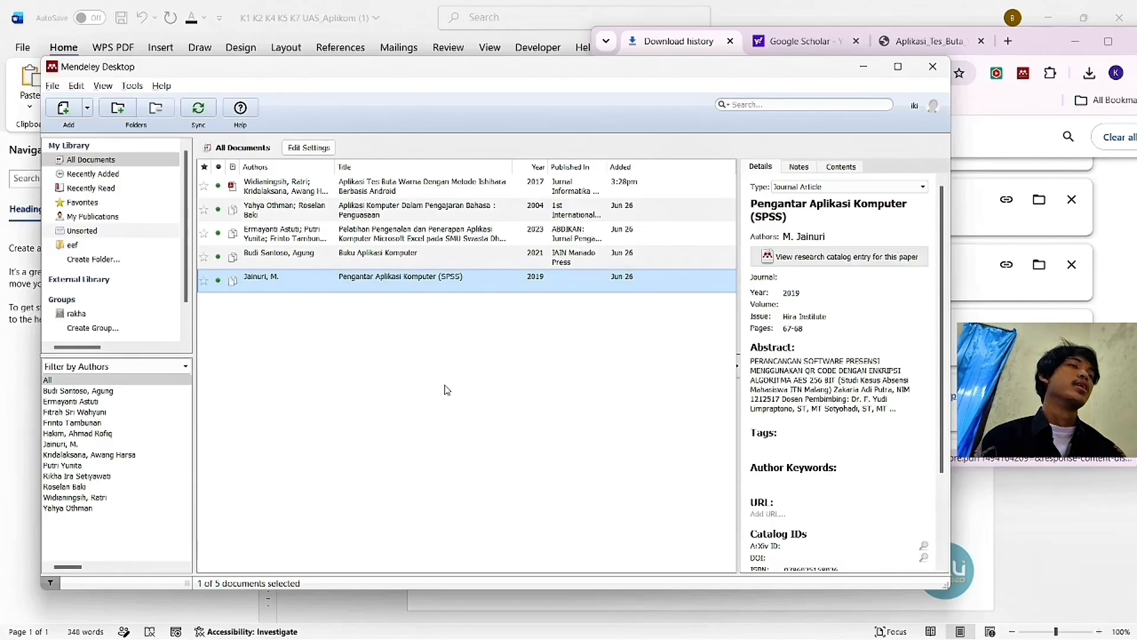
Step: Switch to the Dummy Article document in Word and apply the Heading 1 style without its BAB number on the blank last page
{"action": "left_click", "coordinate": [958, 498]}
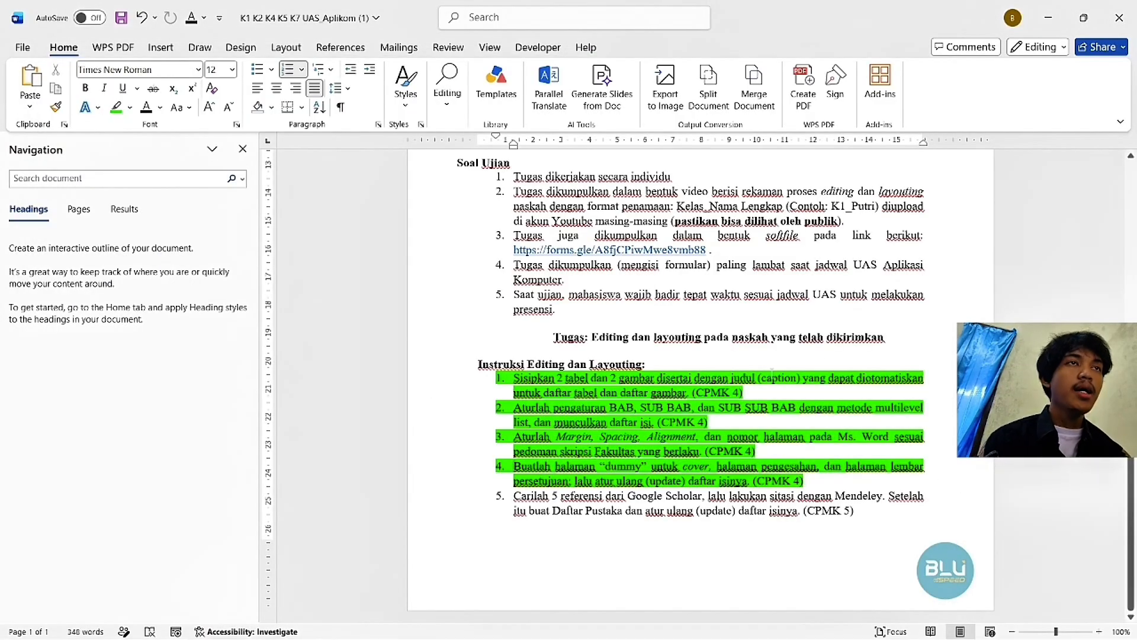
{"action": "key", "text": "alt+Tab"}
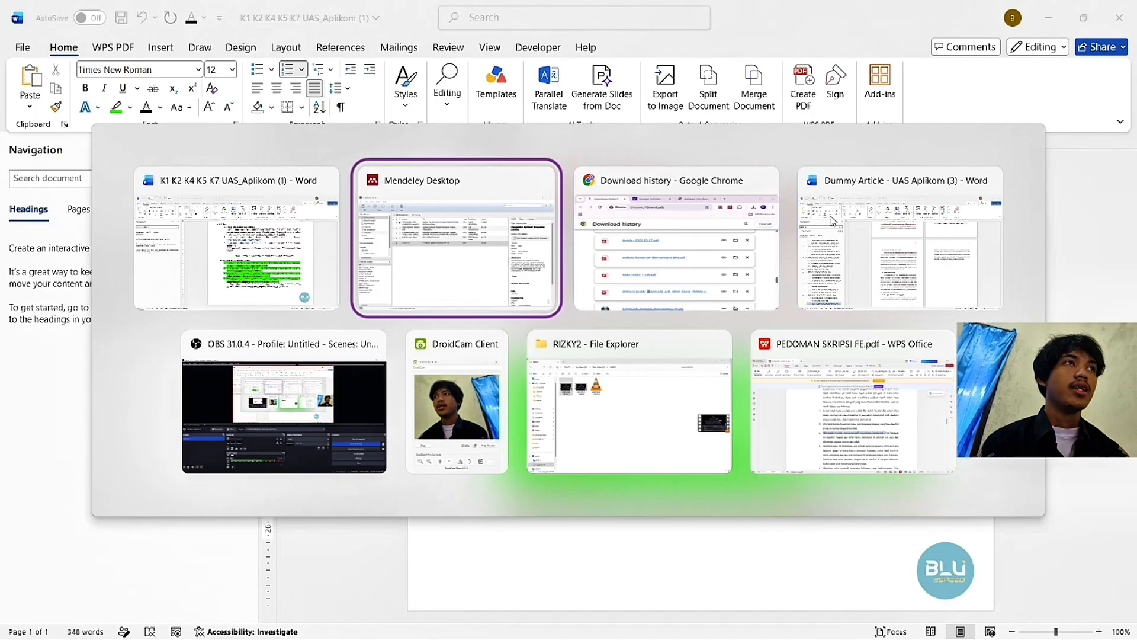
{"action": "left_click", "coordinate": [890, 215]}
{"action": "scroll", "coordinate": [921, 377], "scroll_direction": "down", "scroll_amount": 5}
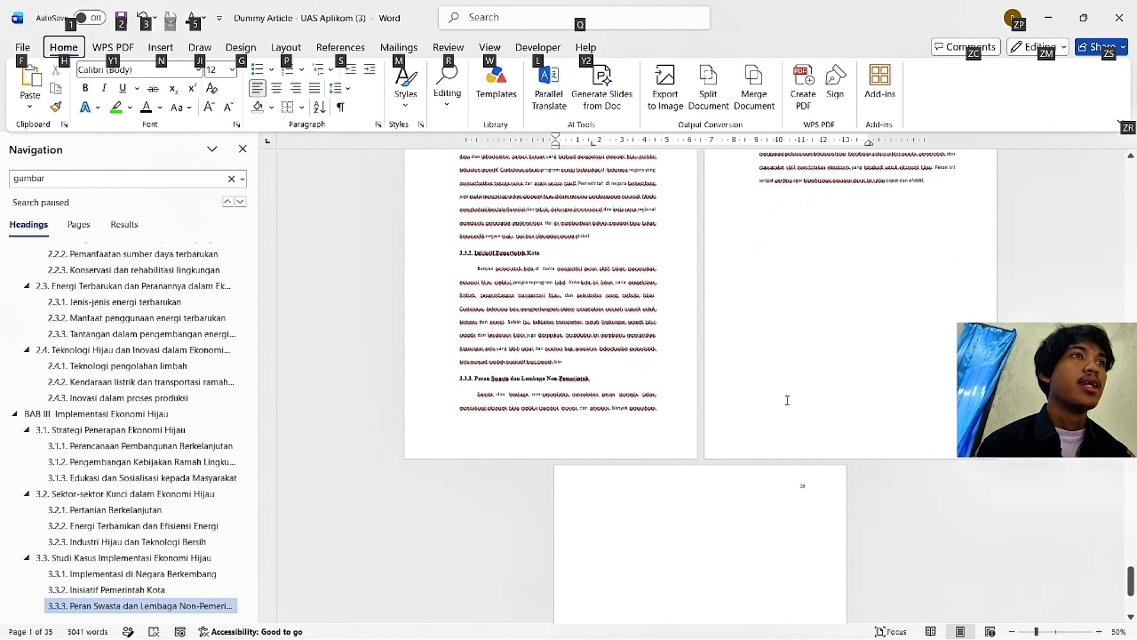
{"action": "left_click", "coordinate": [707, 452]}
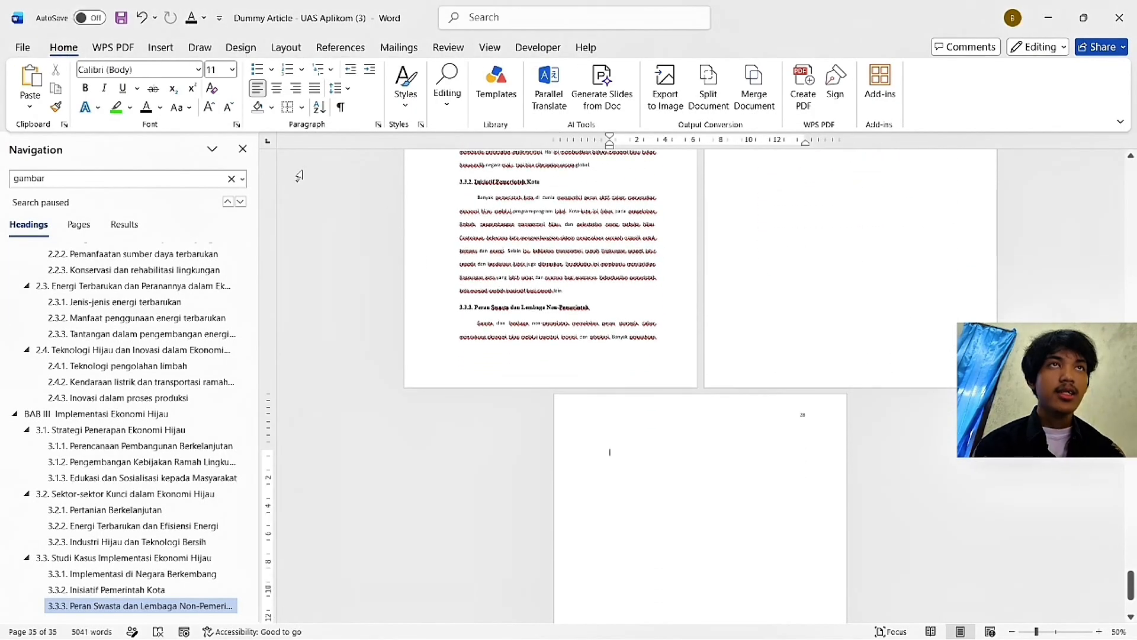
{"action": "left_click", "coordinate": [409, 84]}
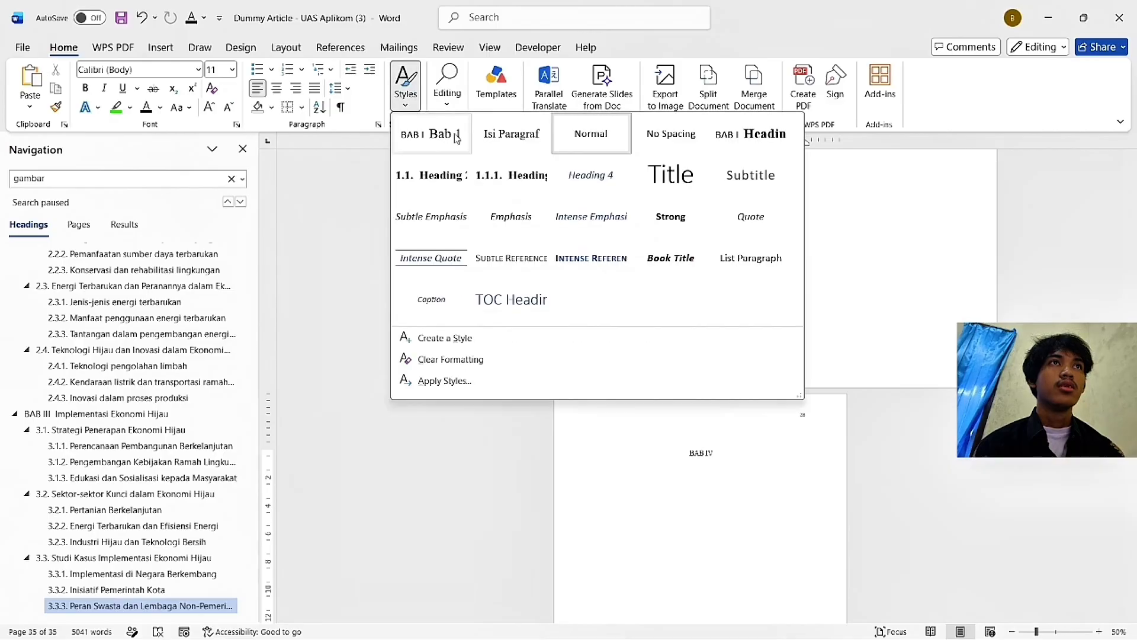
{"action": "left_click", "coordinate": [737, 144]}
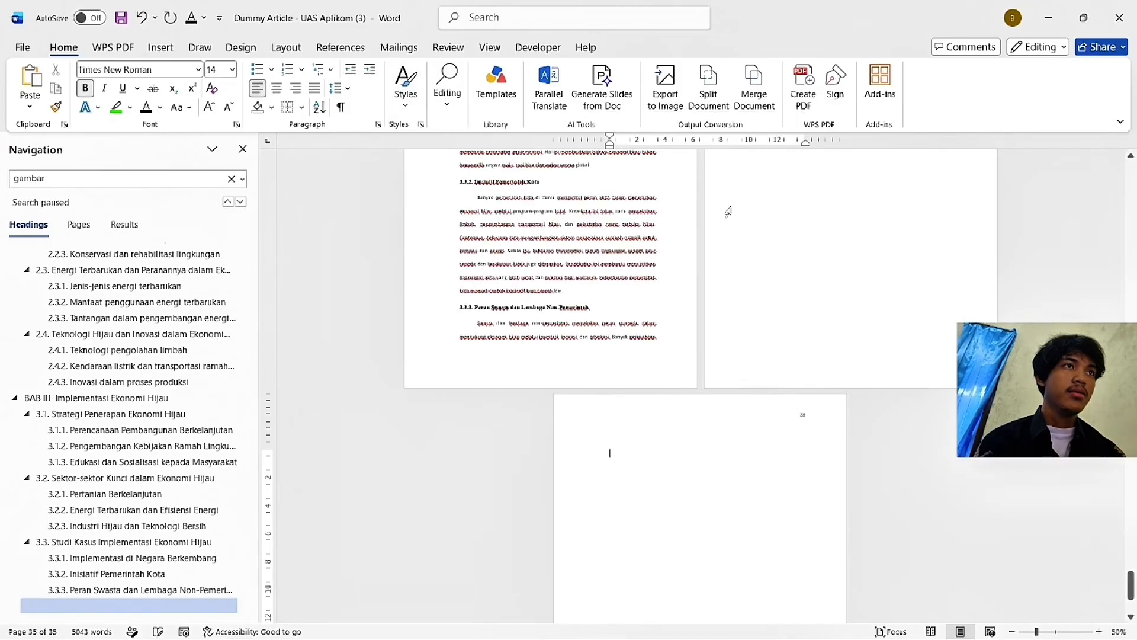
Step: Enter the heading "CONTOH MEMBUAT SITASI MENDELEY" on the last page, add a line below it, and centre the heading
{"action": "type", "text": "CONTOPH"}
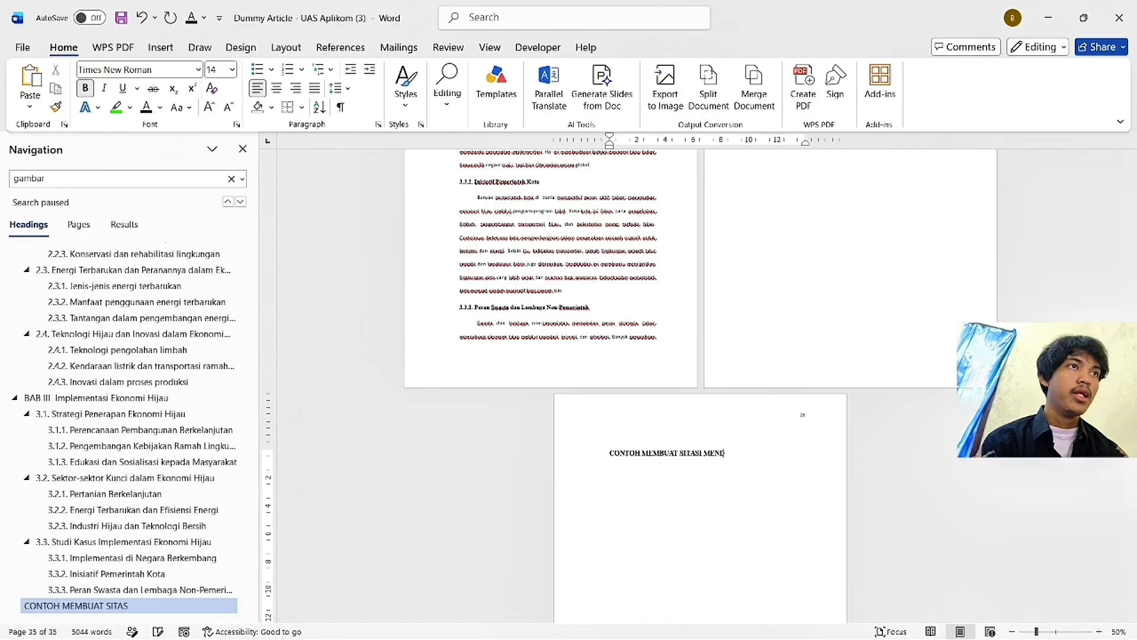
{"action": "type", "text": "Y"}
{"action": "key", "text": "Return"}
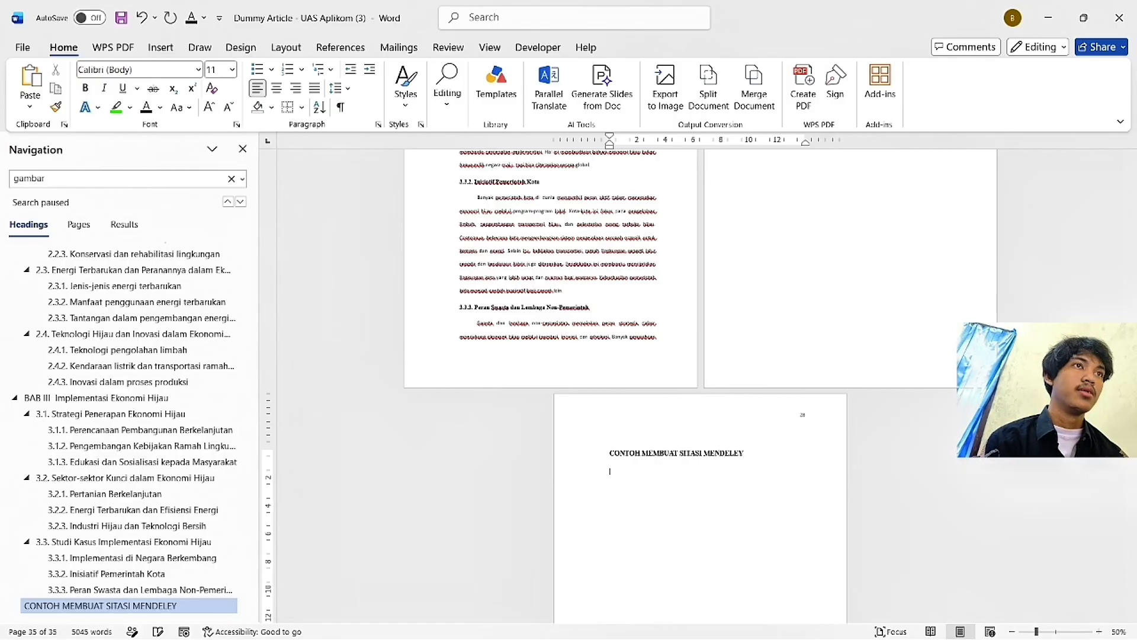
{"action": "left_click_drag", "start_coordinate": [749, 460], "coordinate": [683, 455]}
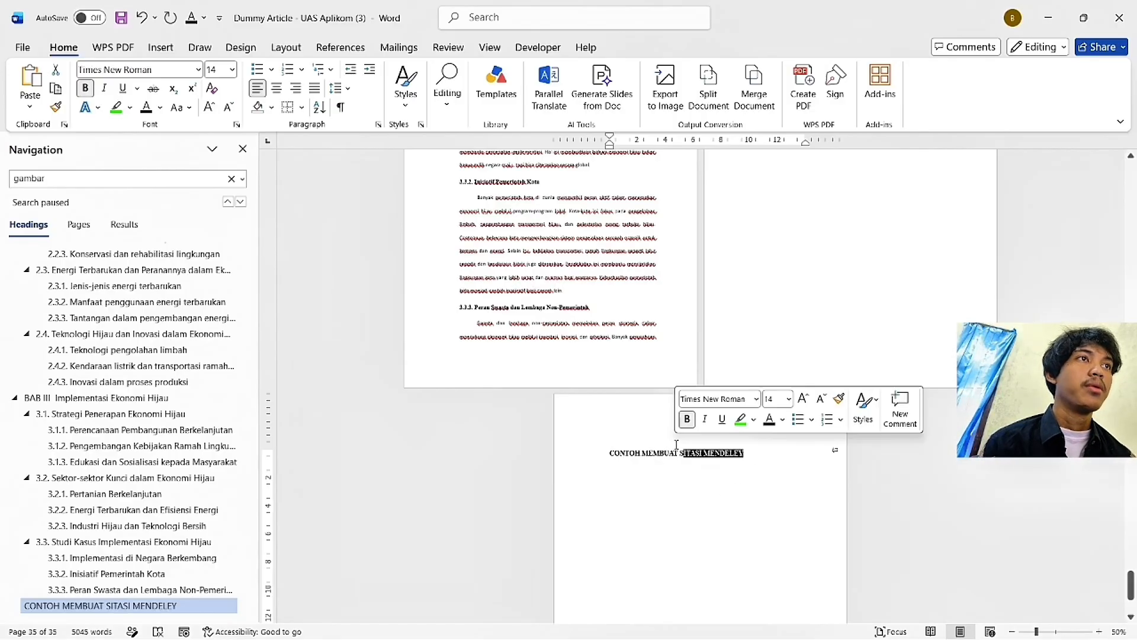
{"action": "left_click", "coordinate": [276, 87]}
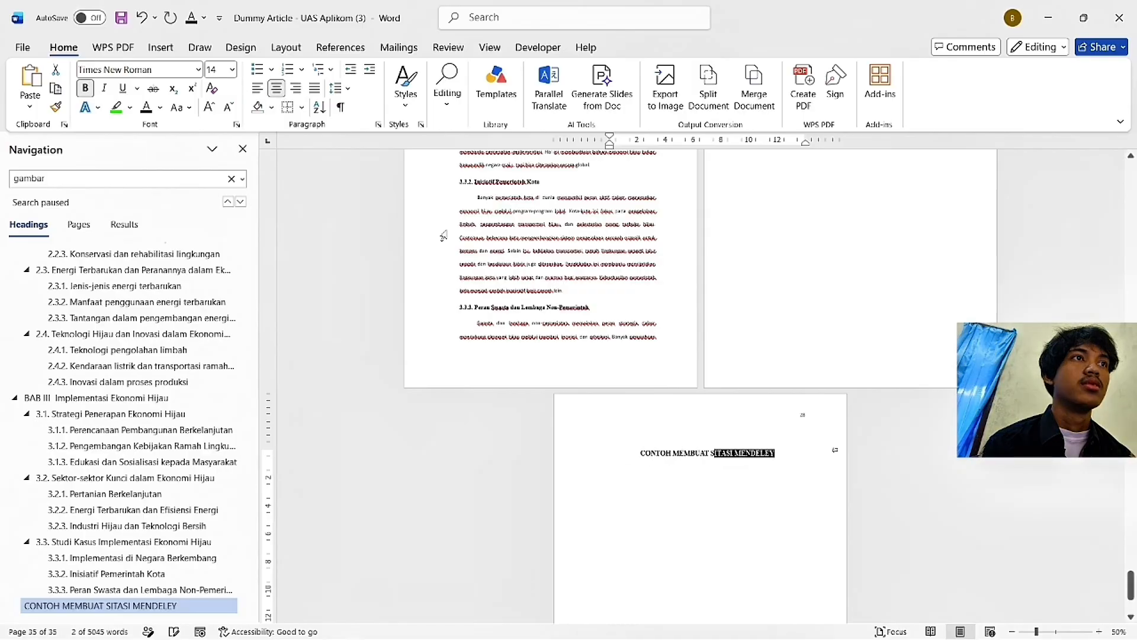
Step: Place the cursor below the citation heading, switch to Mendeley, open the Aplikasi Tes Buta Warna reference and go to page 3
{"action": "left_click", "coordinate": [681, 536]}
{"action": "key", "text": "alt+Tab"}
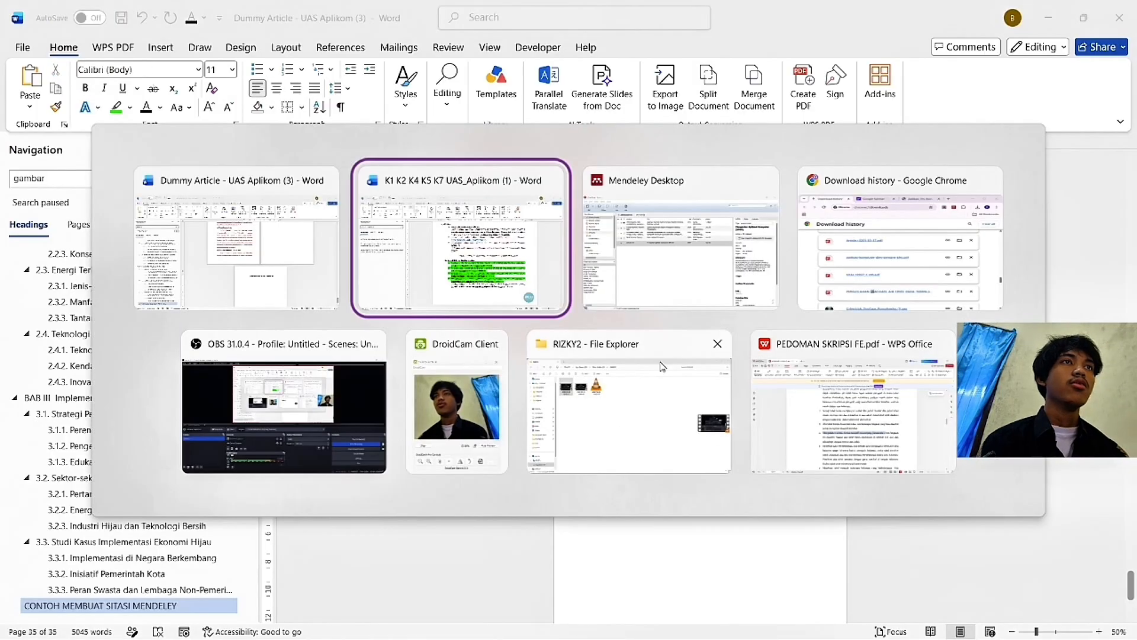
{"action": "key", "text": "alt+Tab"}
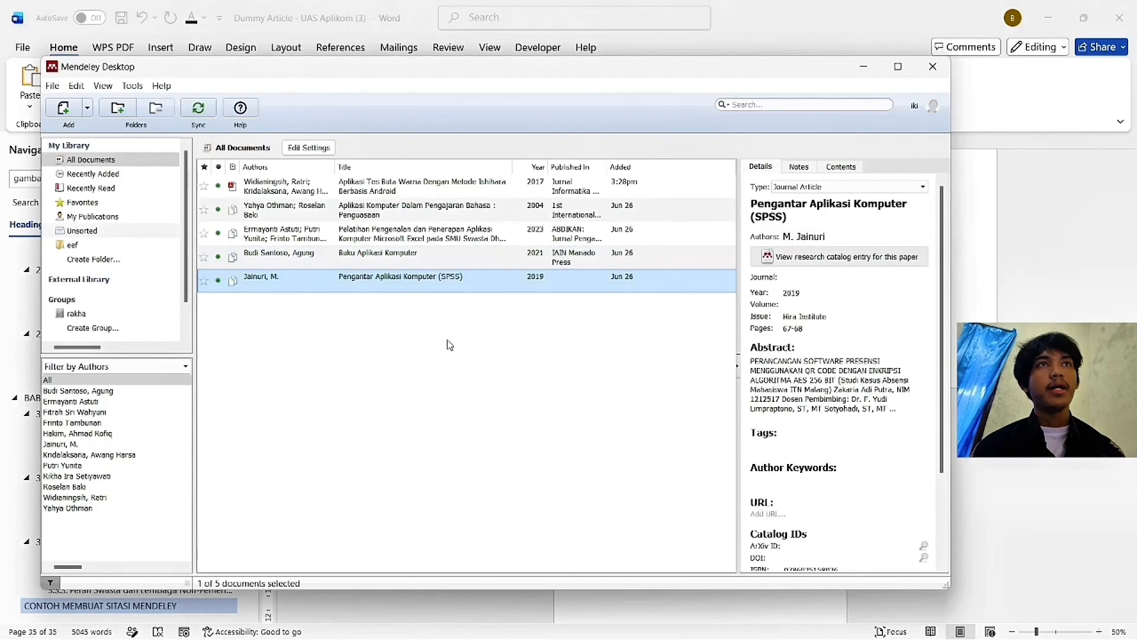
{"action": "double_click", "coordinate": [439, 189]}
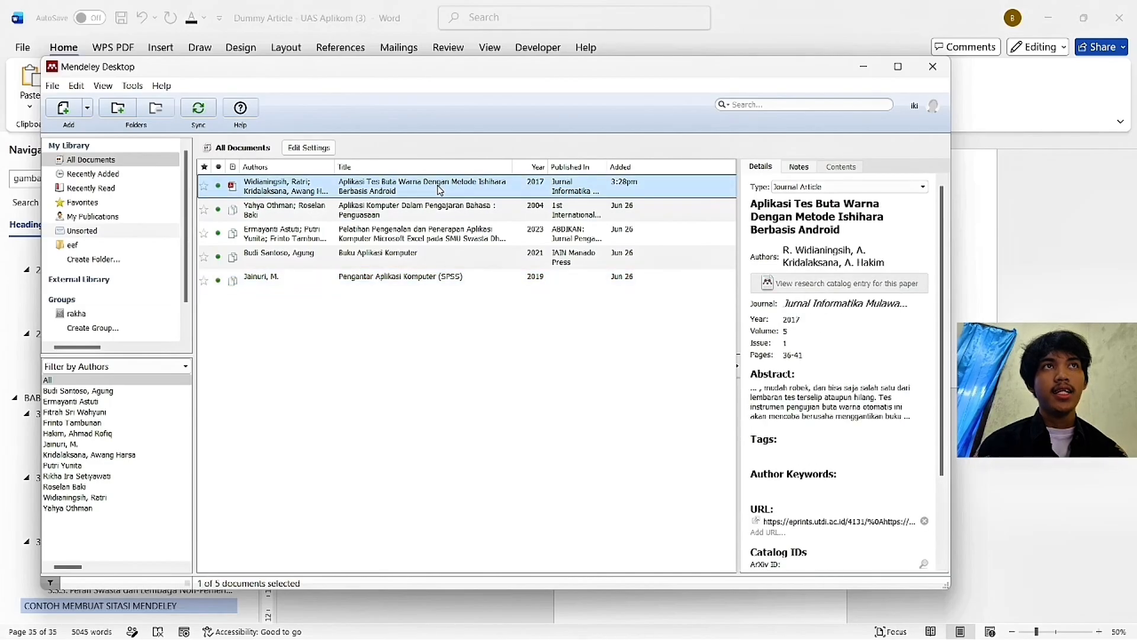
{"action": "scroll", "coordinate": [734, 261], "scroll_direction": "down", "scroll_amount": 5}
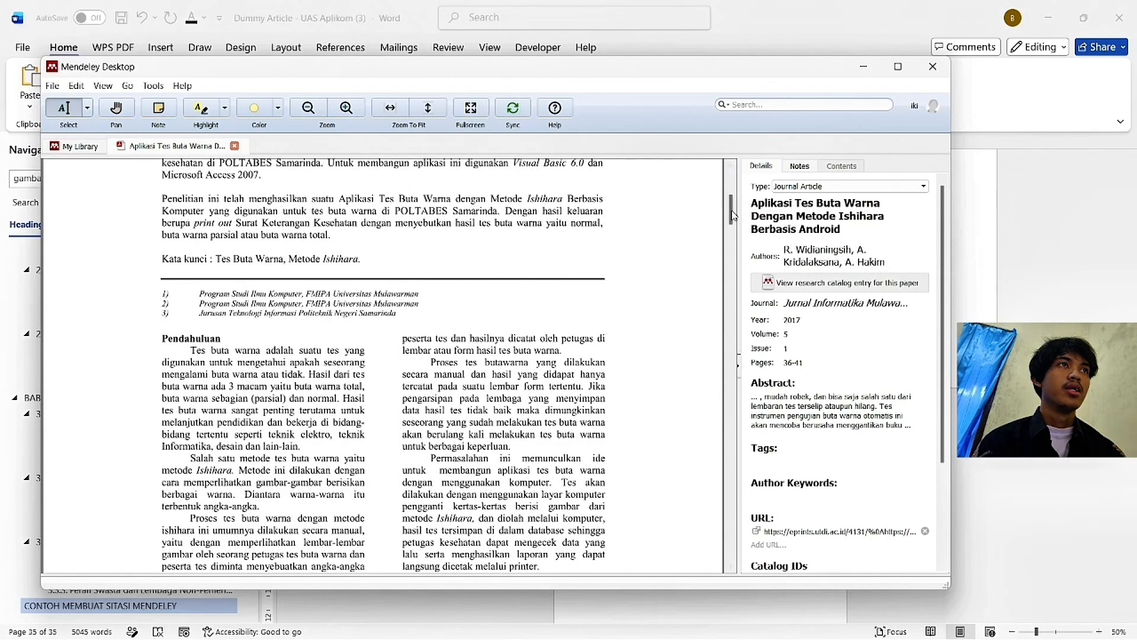
{"action": "left_click_drag", "start_coordinate": [733, 215], "coordinate": [735, 366]}
{"action": "scroll", "coordinate": [551, 346], "scroll_direction": "up", "scroll_amount": 3}
{"action": "scroll", "coordinate": [522, 338], "scroll_direction": "down", "scroll_amount": 2}
{"action": "scroll", "coordinate": [522, 339], "scroll_direction": "up", "scroll_amount": 2}
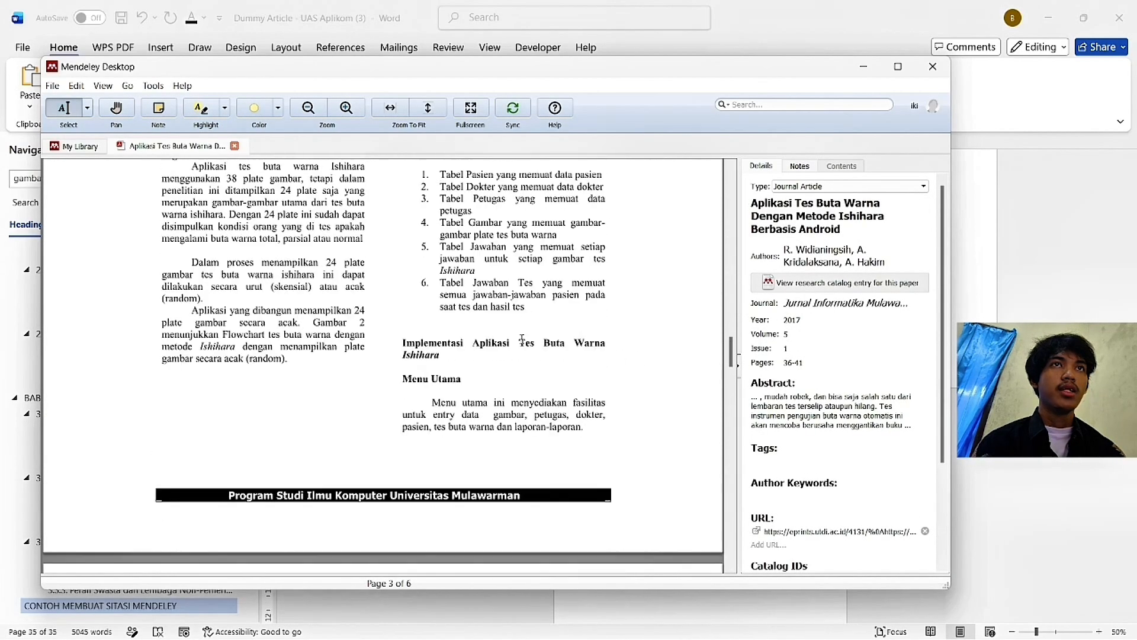
Step: Highlight the paragraph starting "Dalam proses menampilkan 24 plate" in the PDF and copy its text
{"action": "left_click_drag", "start_coordinate": [186, 266], "coordinate": [202, 299]}
{"action": "right_click", "coordinate": [215, 272]}
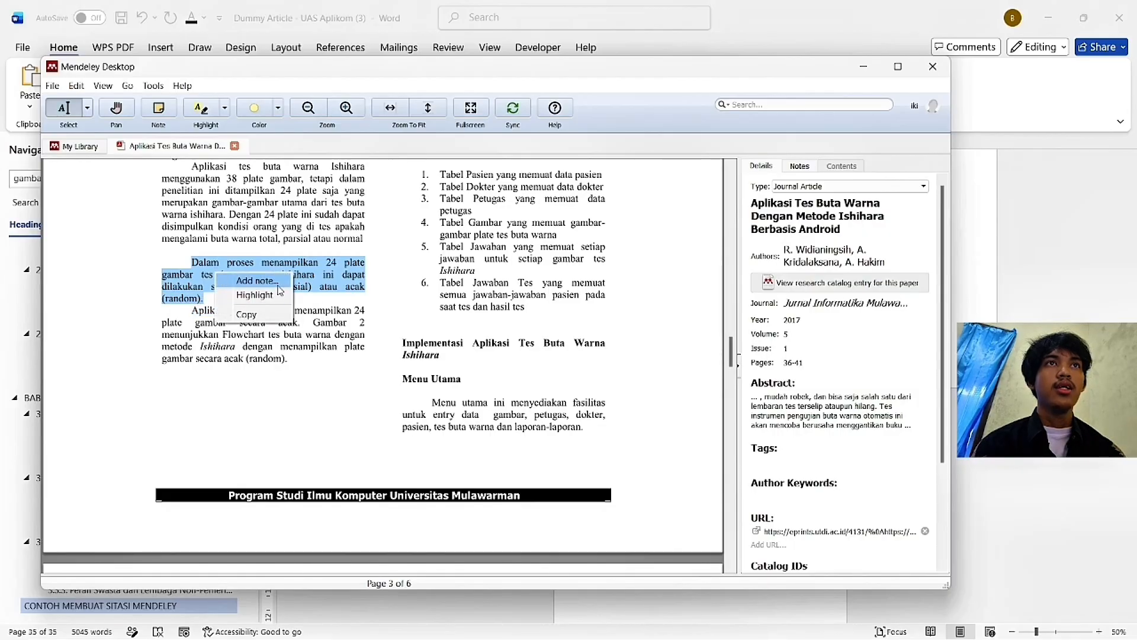
{"action": "left_click", "coordinate": [273, 294]}
{"action": "right_click", "coordinate": [304, 264]}
{"action": "left_click", "coordinate": [257, 290]}
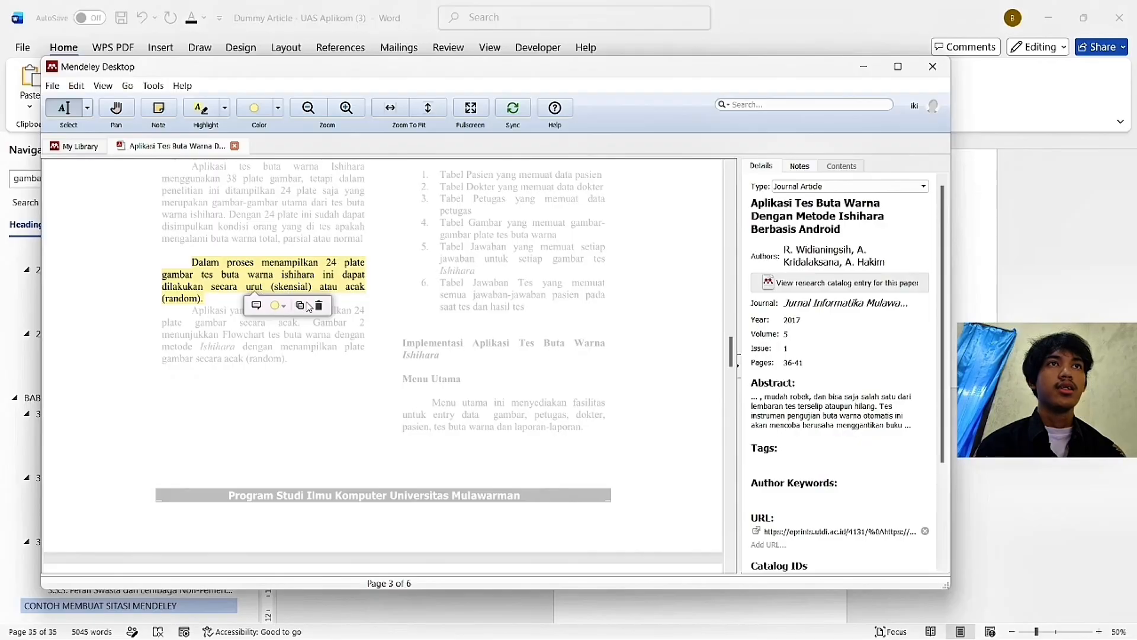
{"action": "left_click", "coordinate": [299, 305]}
Step: Switch to Word, paste the copied passage below the CONTOH MEMBUAT SITASI MENDELEY heading, and join its broken lines into one paragraph
{"action": "key", "text": "alt+Tab"}
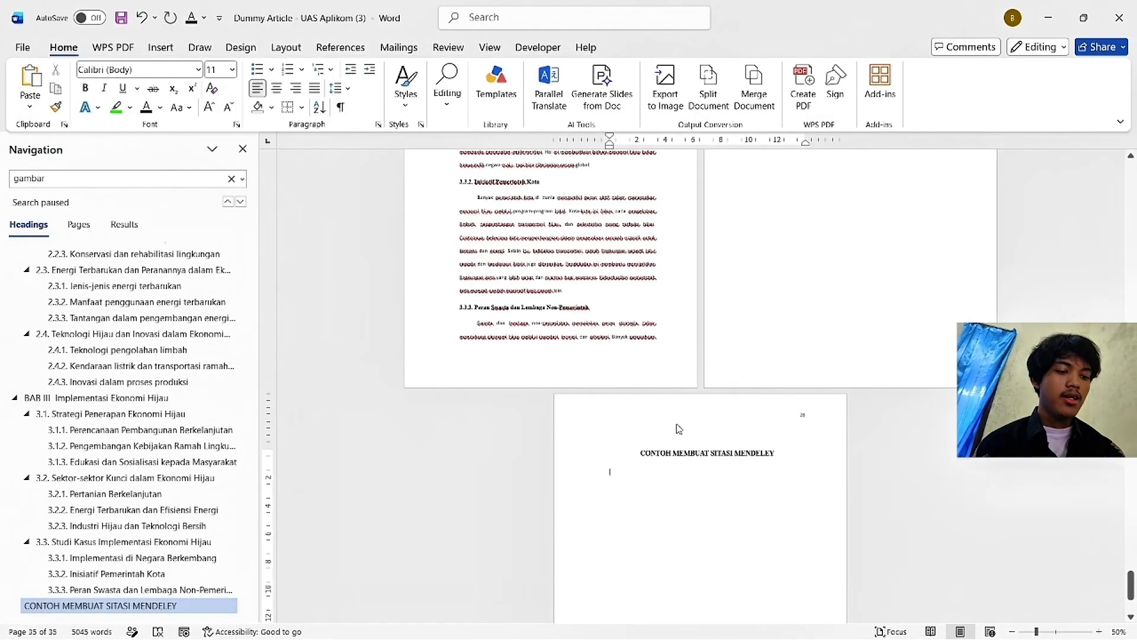
{"action": "key", "text": "ctrl+v"}
{"action": "scroll", "coordinate": [711, 527], "scroll_direction": "up", "scroll_amount": 5, "text": "ctrl"}
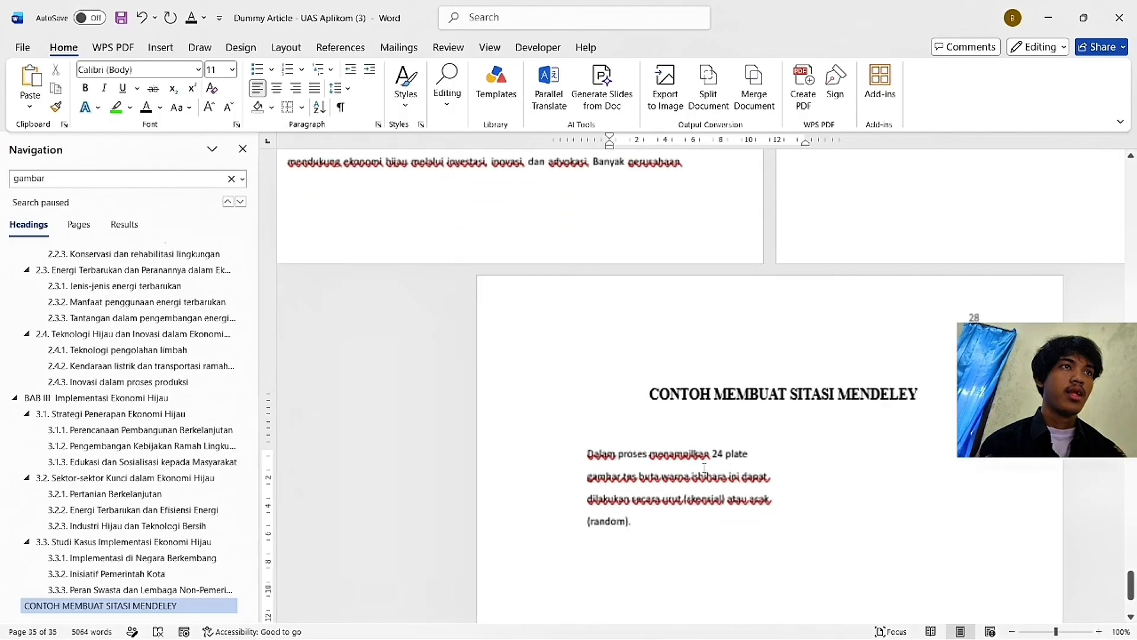
{"action": "key", "text": "BackSpace"}
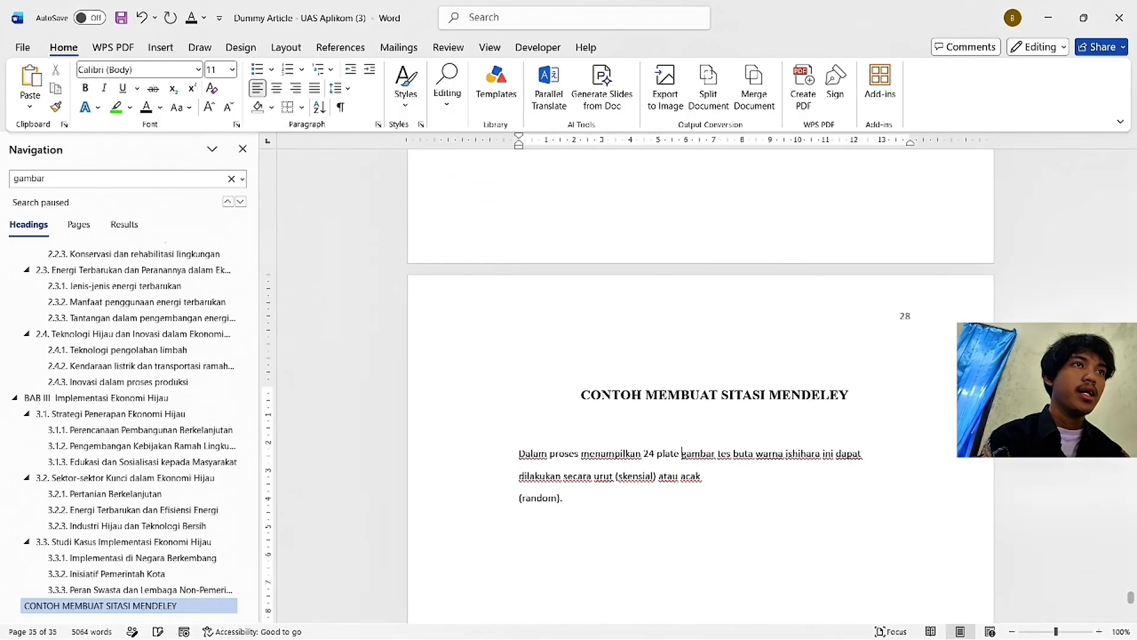
{"action": "left_click", "coordinate": [520, 476]}
{"action": "key", "text": "BackSpace"}
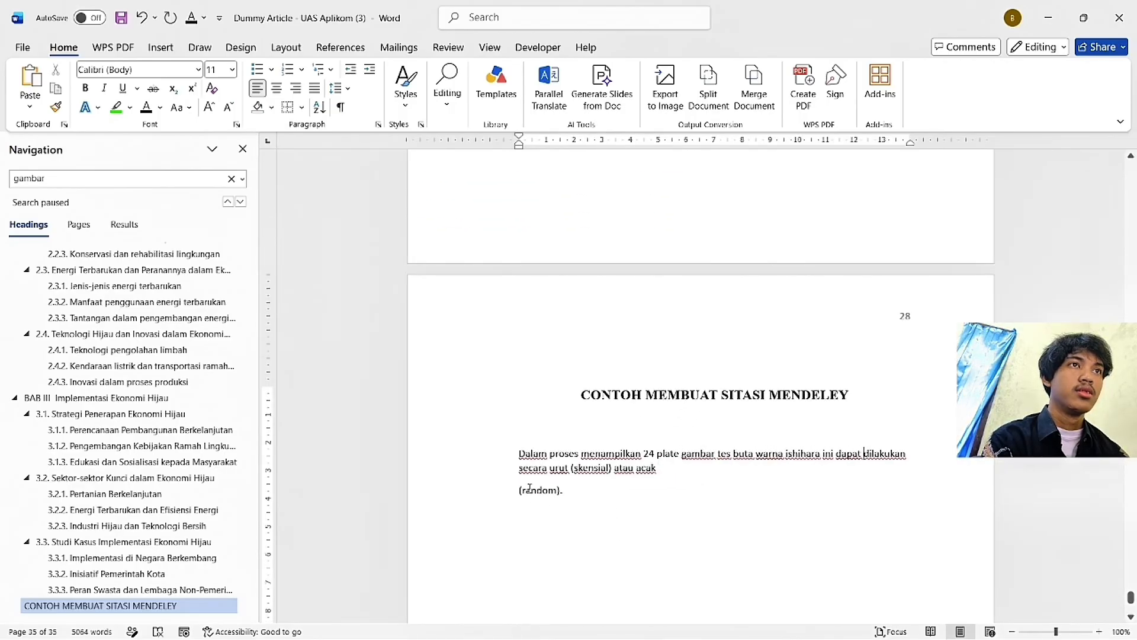
{"action": "left_click", "coordinate": [520, 491]}
{"action": "key", "text": "BackSpace"}
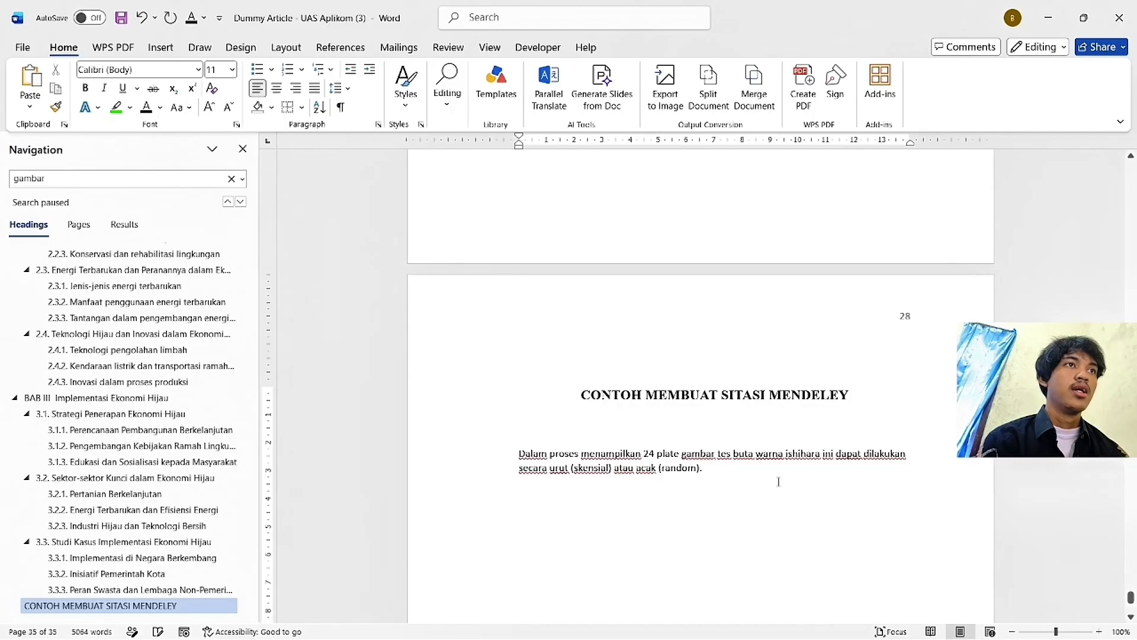
Step: Insert a Mendeley citation after the pasted paragraph, searching for "APLIKASI BUTA WARNA" and choosing the Aplikasi Tes Buta Warna reference
{"action": "left_click", "coordinate": [341, 47]}
{"action": "left_click", "coordinate": [322, 92]}
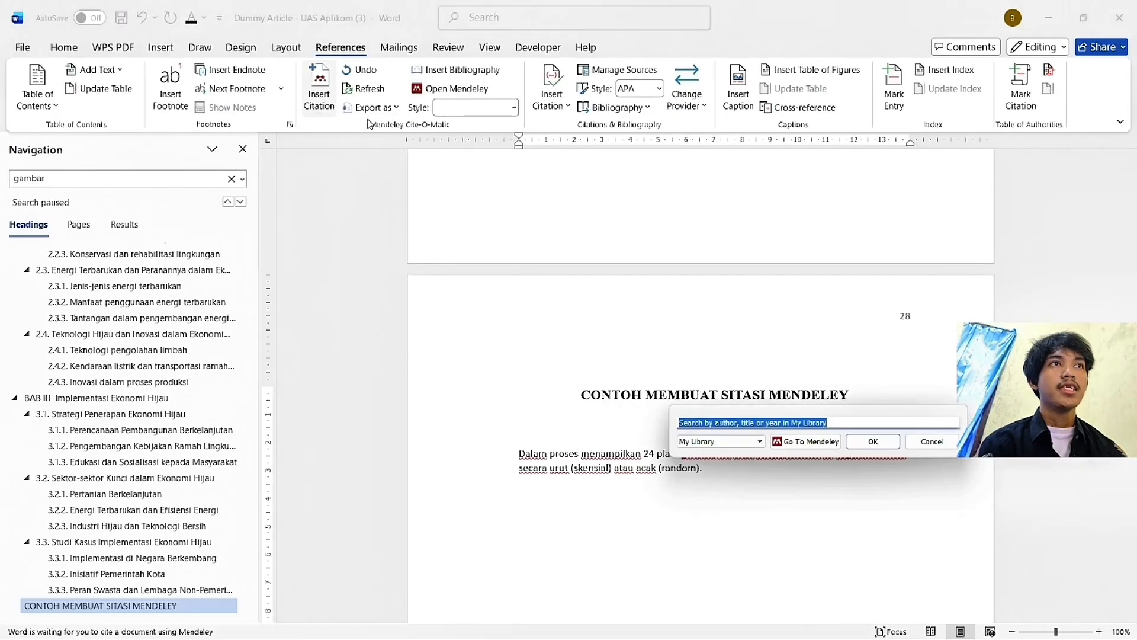
{"action": "left_click", "coordinate": [571, 285]}
{"action": "key", "text": "alt+Tab"}
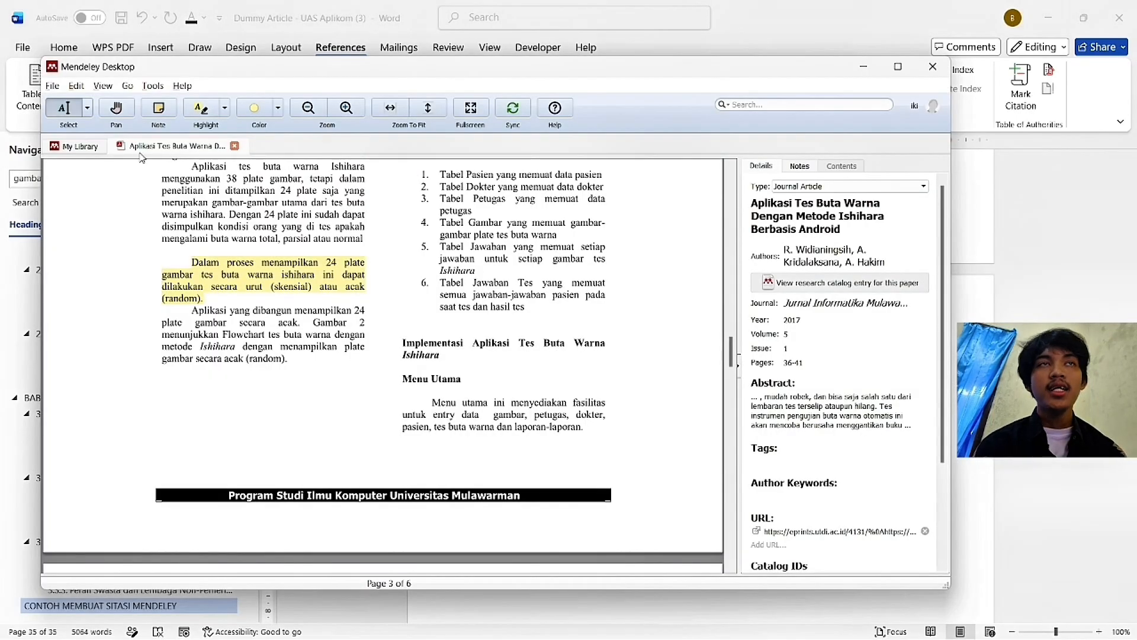
{"action": "key", "text": "alt+Tab"}
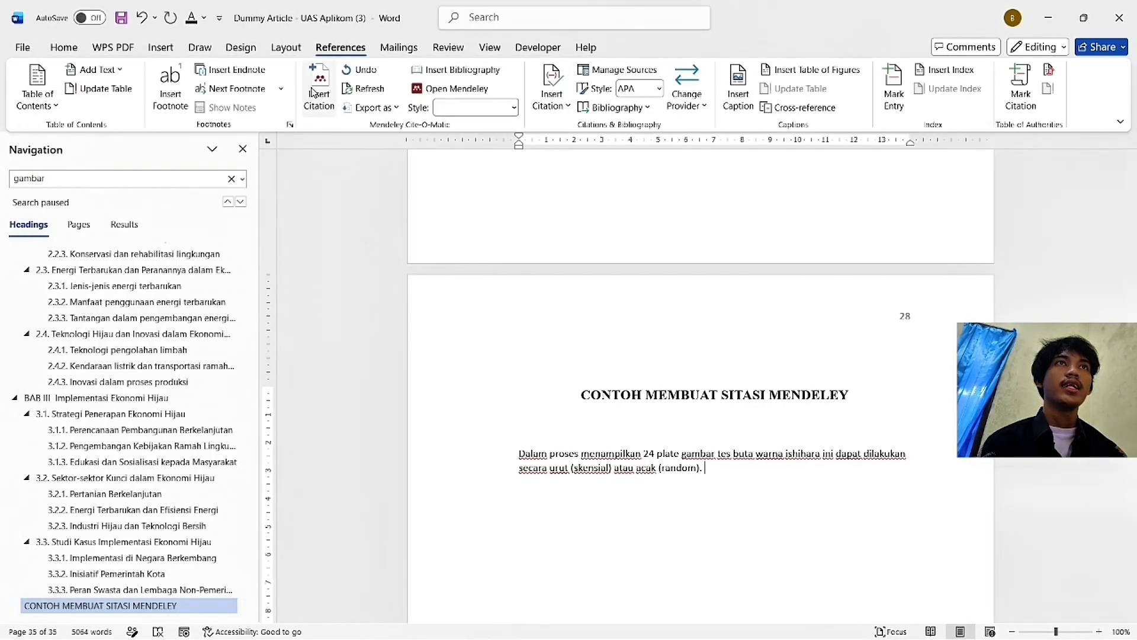
{"action": "left_click", "coordinate": [314, 92]}
{"action": "type", "text": "AH"}
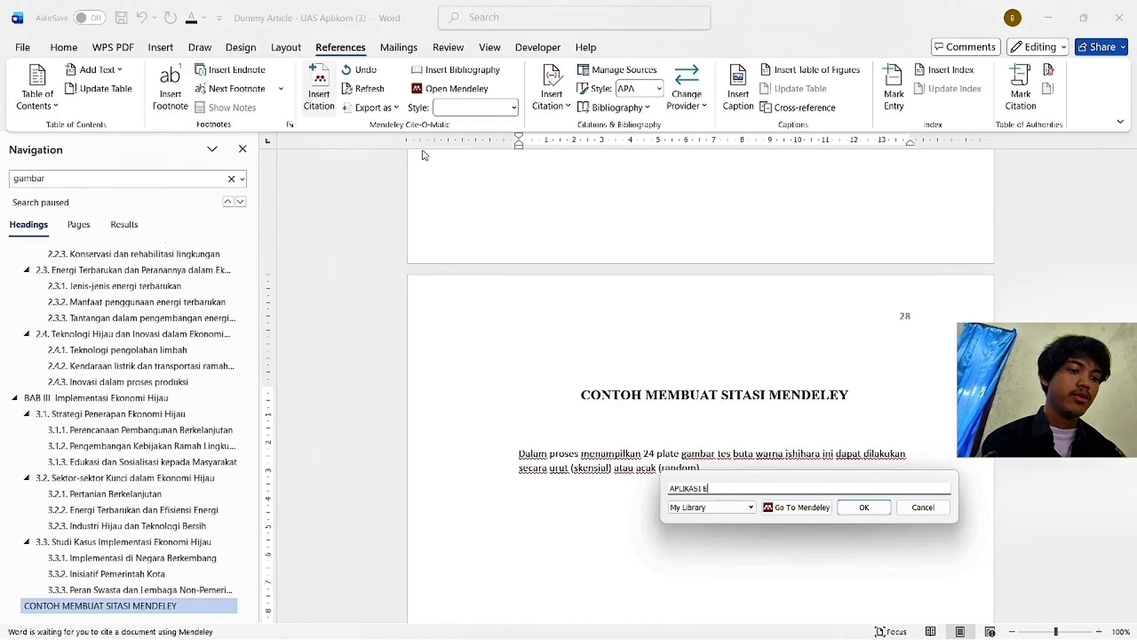
{"action": "type", "text": "LIKASI BUTA WARNA"}
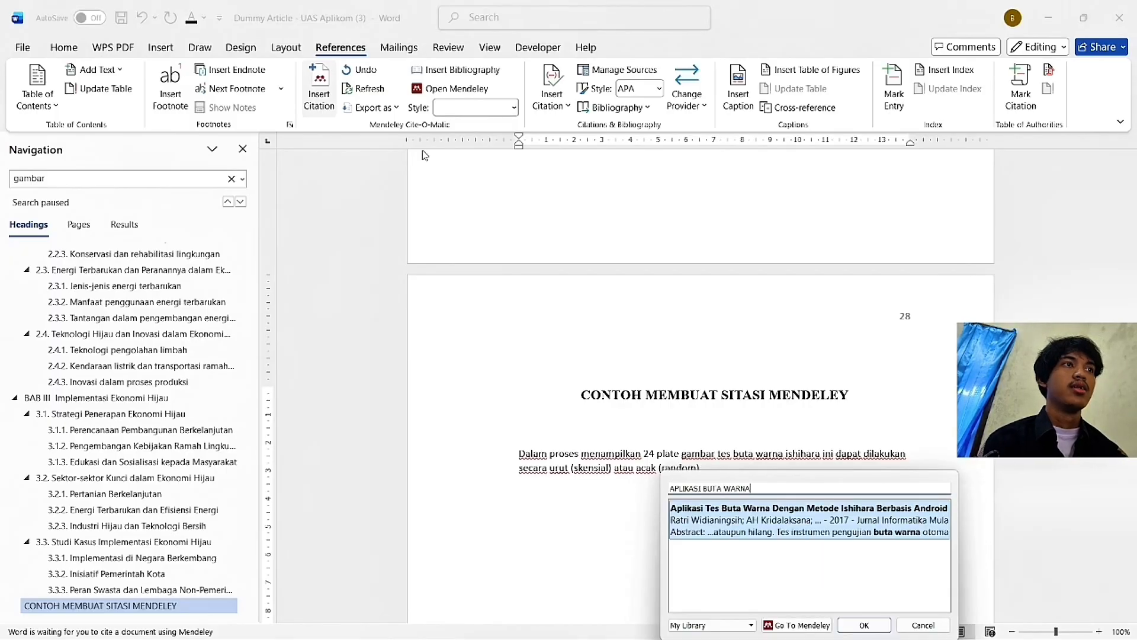
{"action": "key", "text": "Return"}
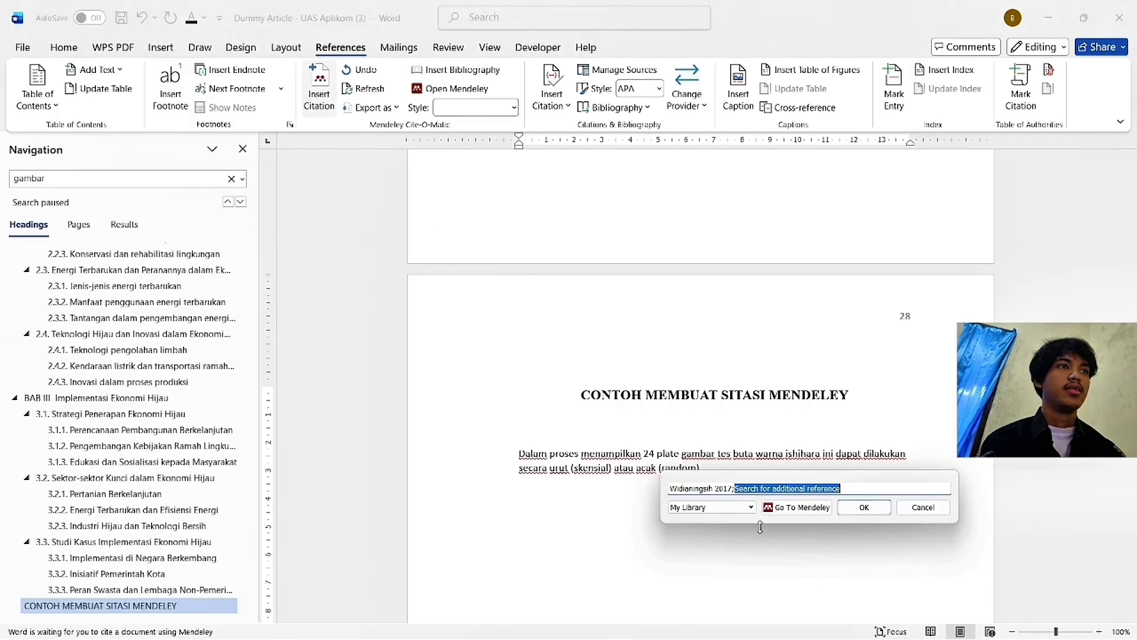
{"action": "left_click", "coordinate": [867, 503]}
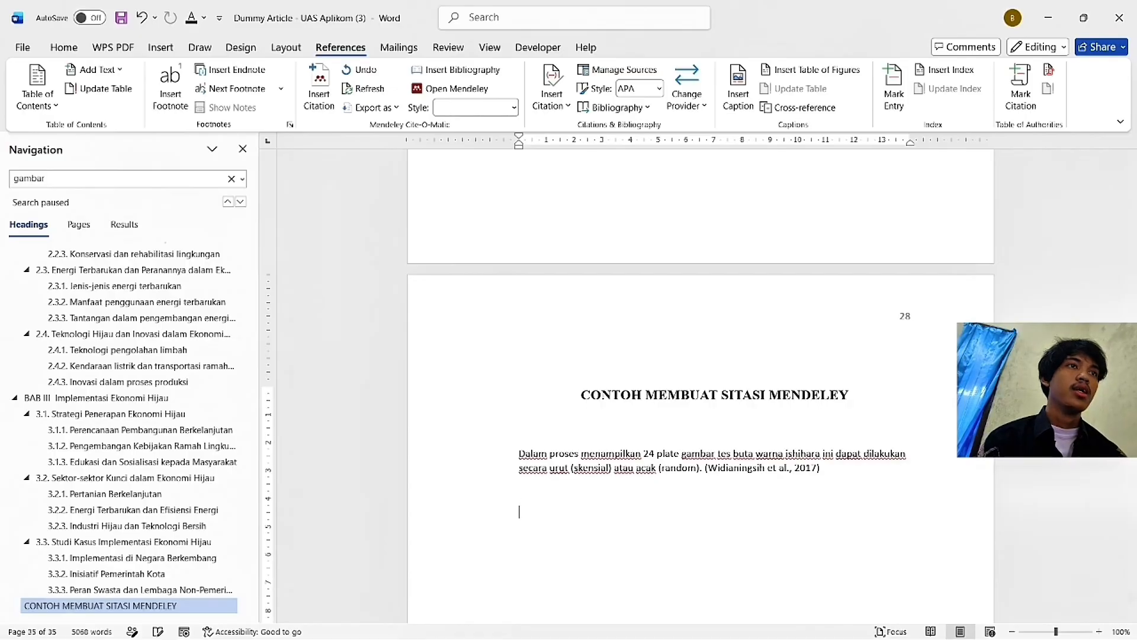
Step: Insert a page break below the last cited paragraph to start a new page
{"action": "key", "text": "alt+Tab"}
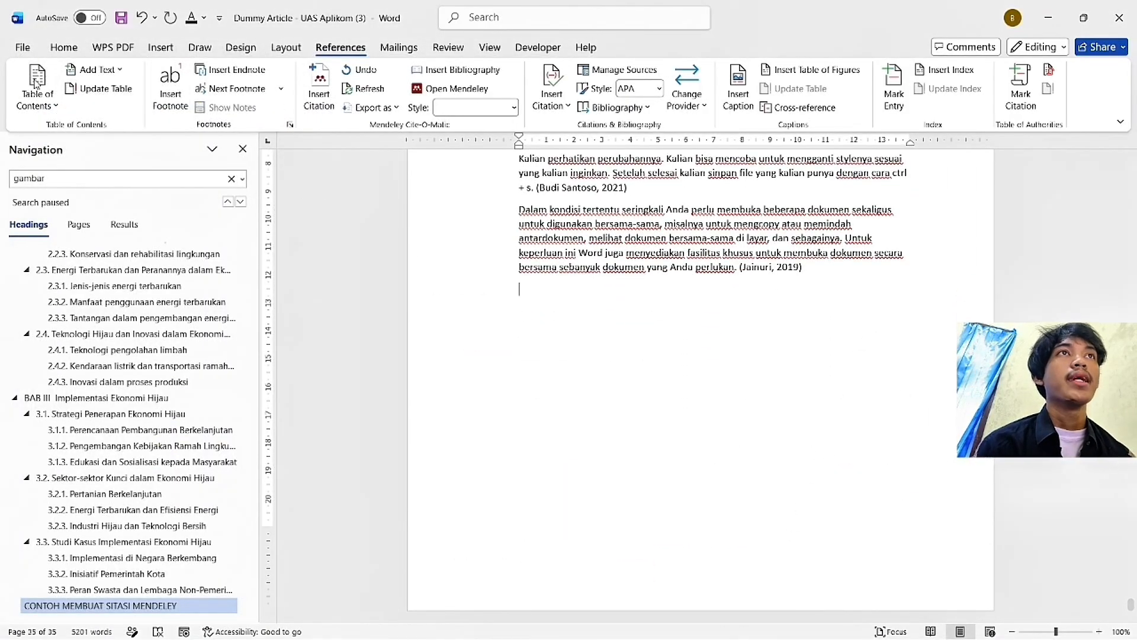
{"action": "left_click", "coordinate": [112, 47]}
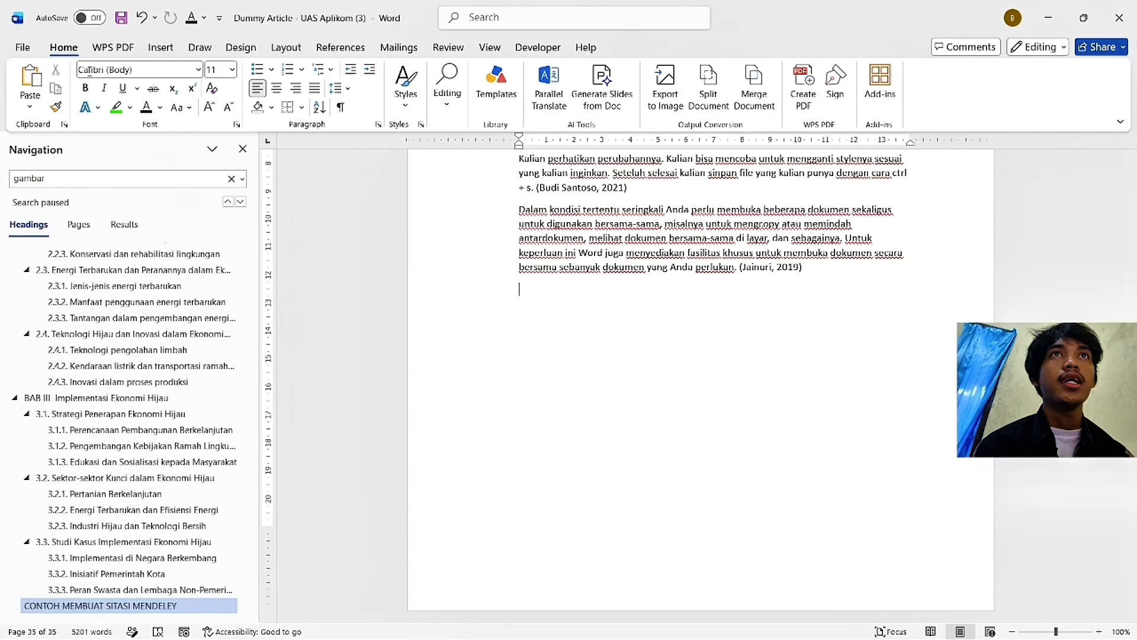
{"action": "left_click", "coordinate": [155, 46]}
{"action": "left_click", "coordinate": [50, 108]}
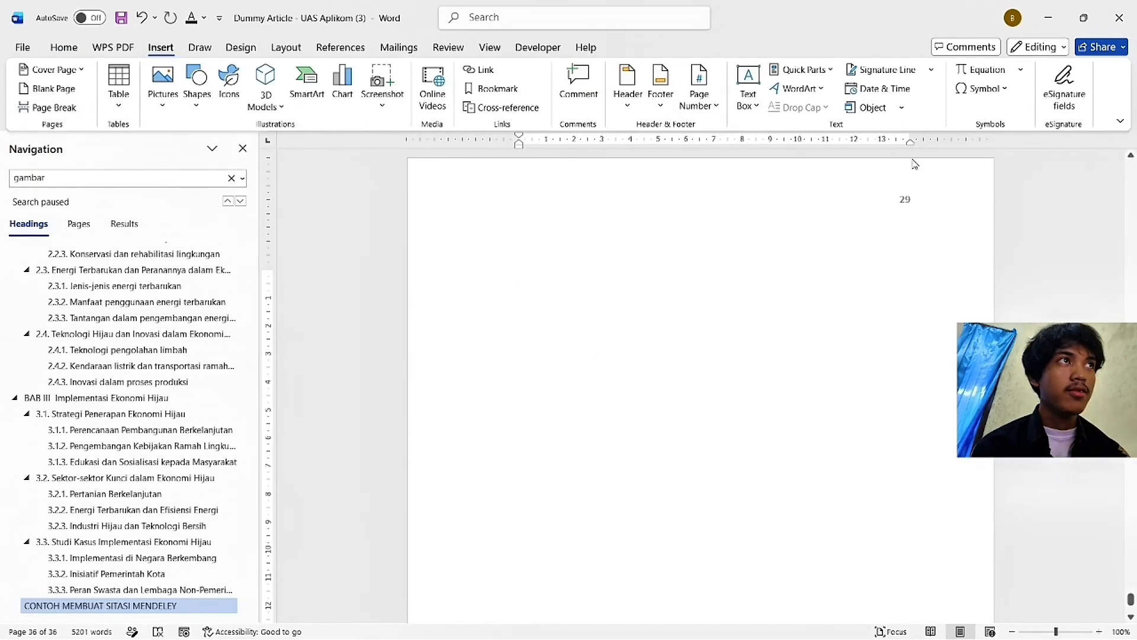
Step: Try to add a Plain Number 2 page number at the bottom of the new last page
{"action": "double_click", "coordinate": [848, 187]}
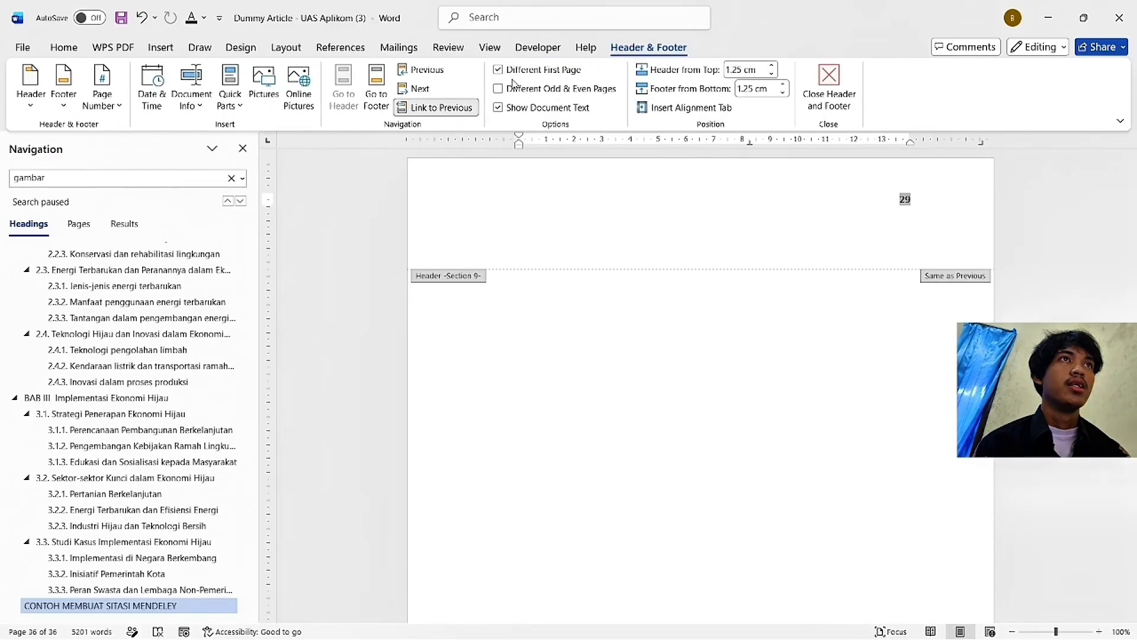
{"action": "left_click", "coordinate": [499, 70]}
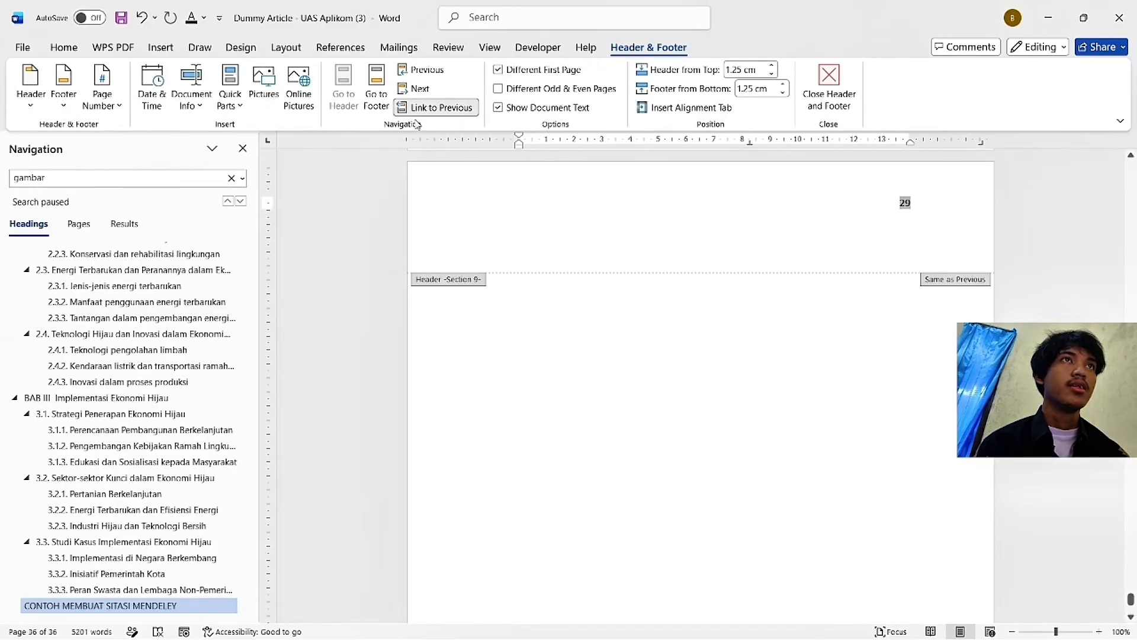
{"action": "left_click", "coordinate": [102, 88]}
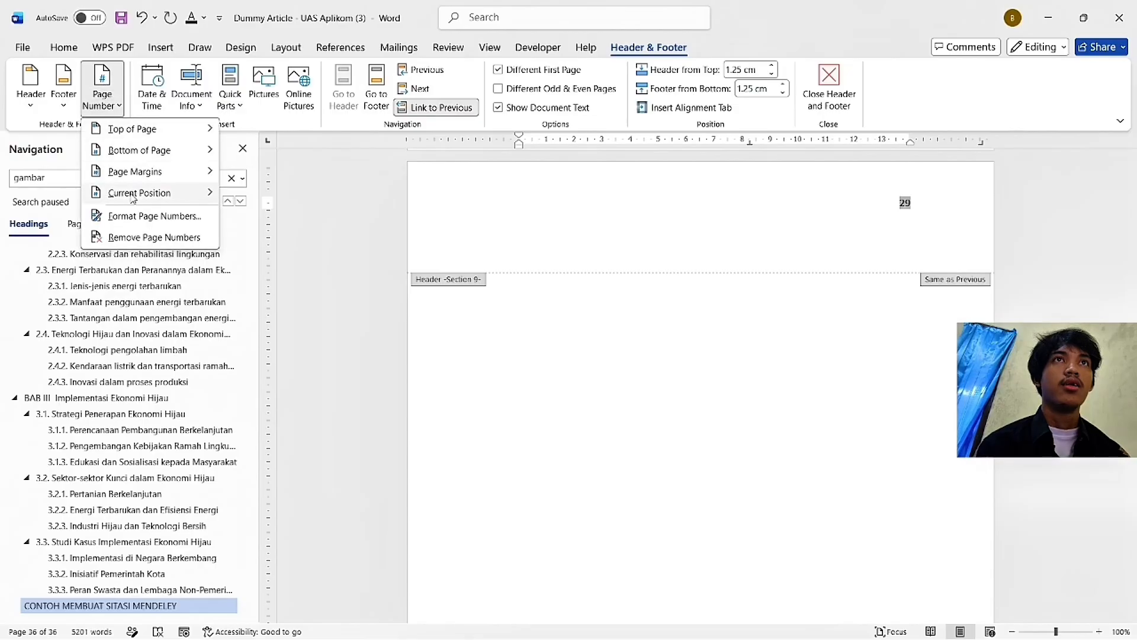
{"action": "mouse_move", "coordinate": [142, 151]}
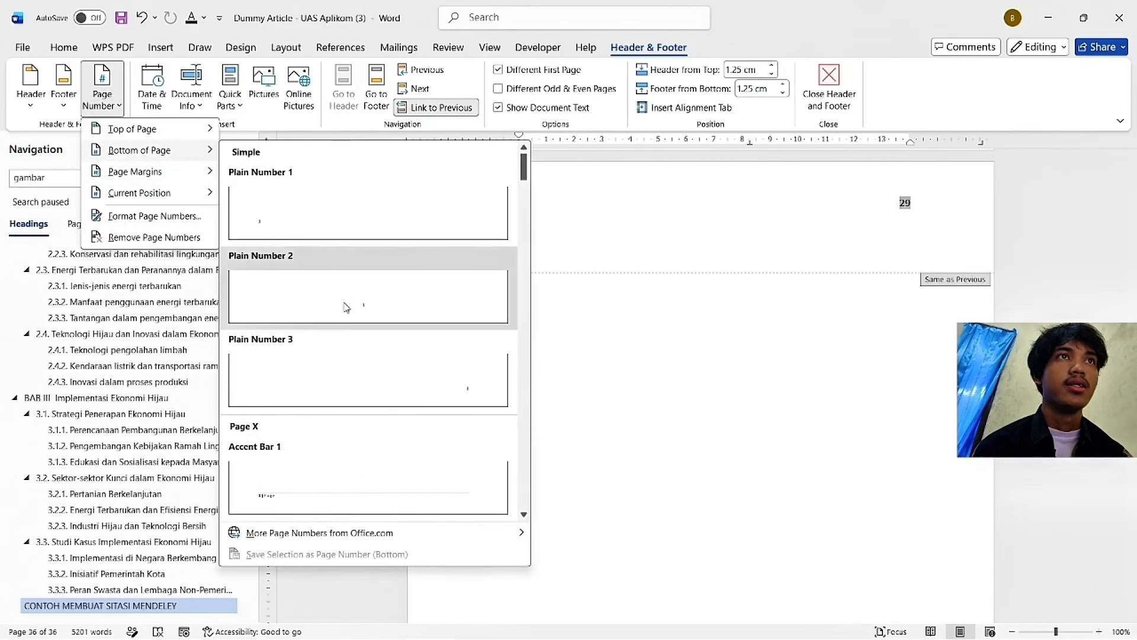
{"action": "left_click", "coordinate": [346, 307]}
{"action": "scroll", "coordinate": [901, 401], "scroll_direction": "down", "scroll_amount": 5}
Step: Check the page numbers across the last pages, leave header and footer editing, and undo the added bottom page number
{"action": "scroll", "coordinate": [480, 450], "scroll_direction": "down", "scroll_amount": 6, "text": "ctrl"}
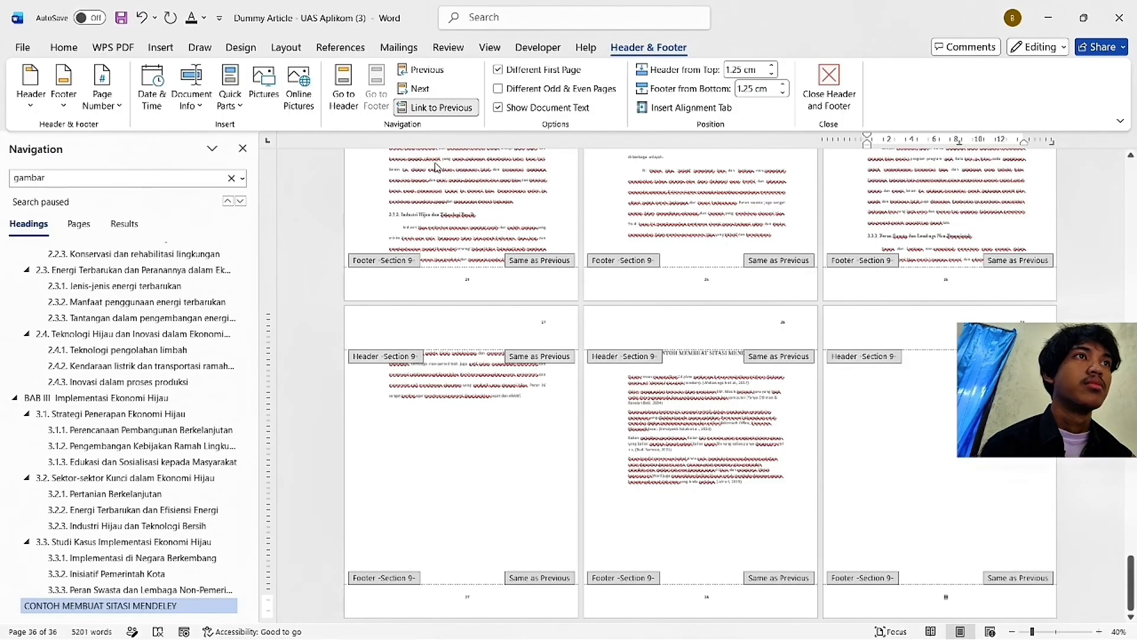
{"action": "scroll", "coordinate": [762, 323], "scroll_direction": "up", "scroll_amount": 5}
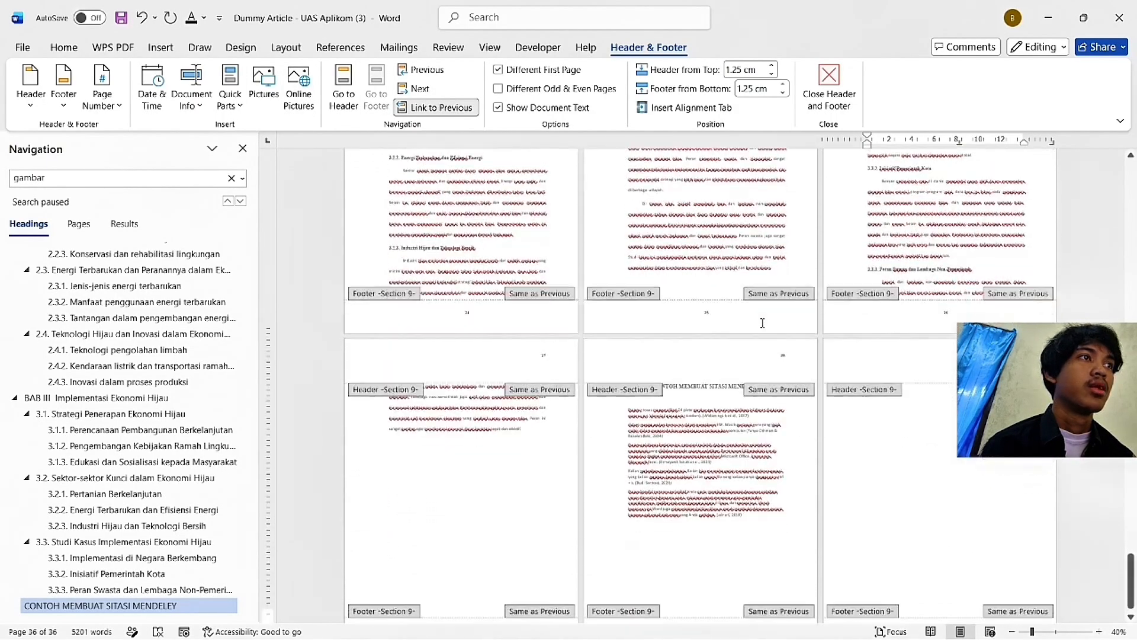
{"action": "scroll", "coordinate": [764, 324], "scroll_direction": "down", "scroll_amount": 5}
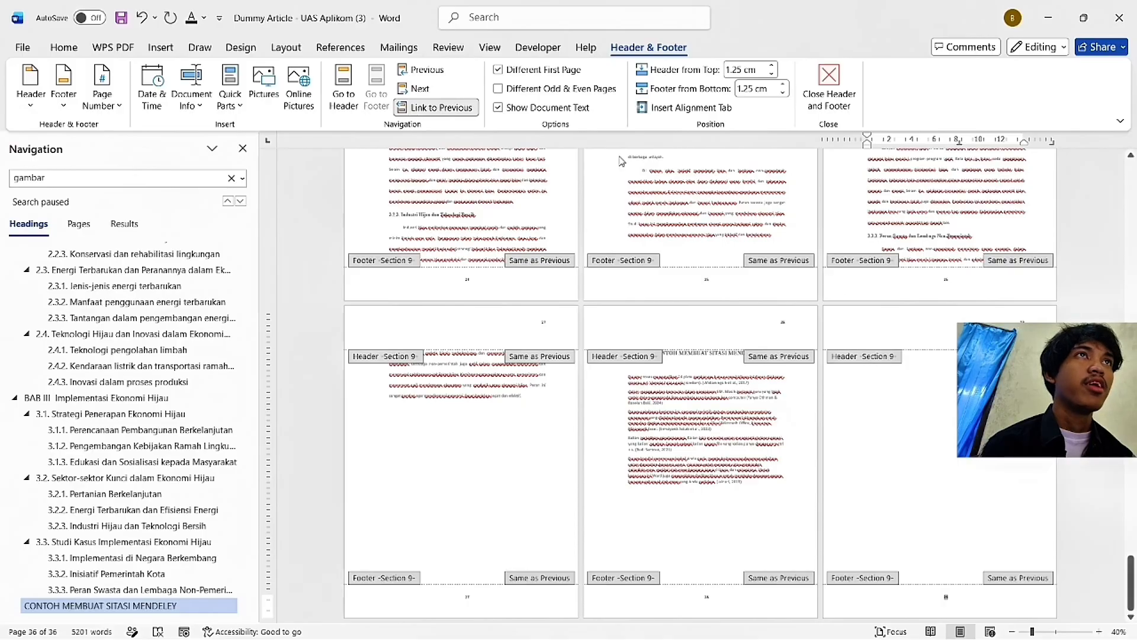
{"action": "left_click", "coordinate": [919, 339]}
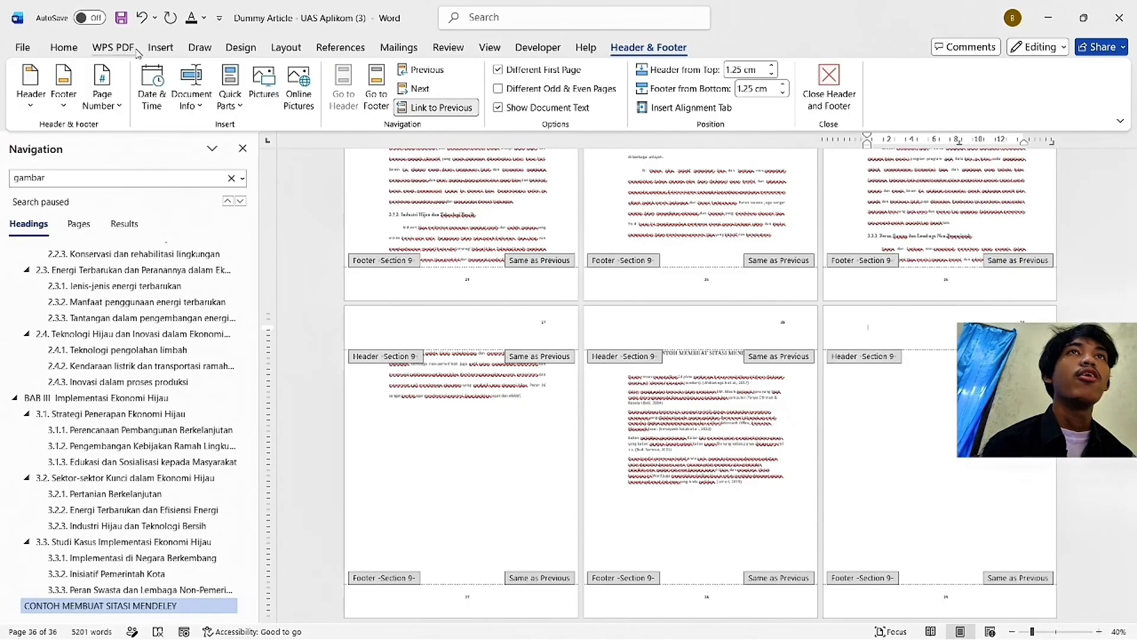
{"action": "double_click", "coordinate": [951, 403]}
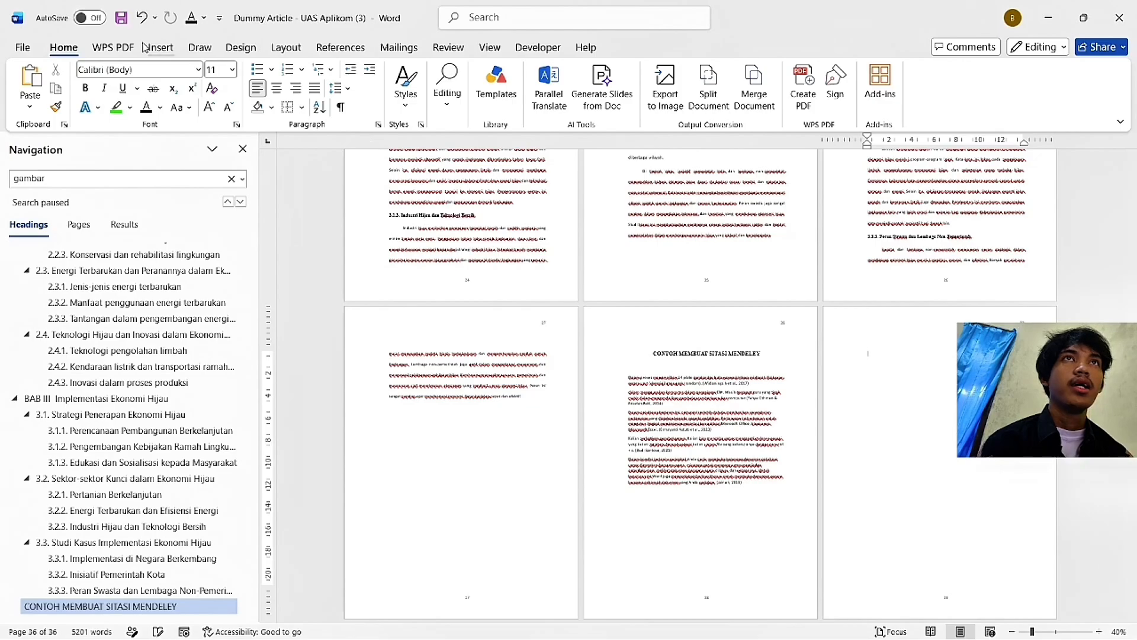
{"action": "left_click", "coordinate": [141, 17]}
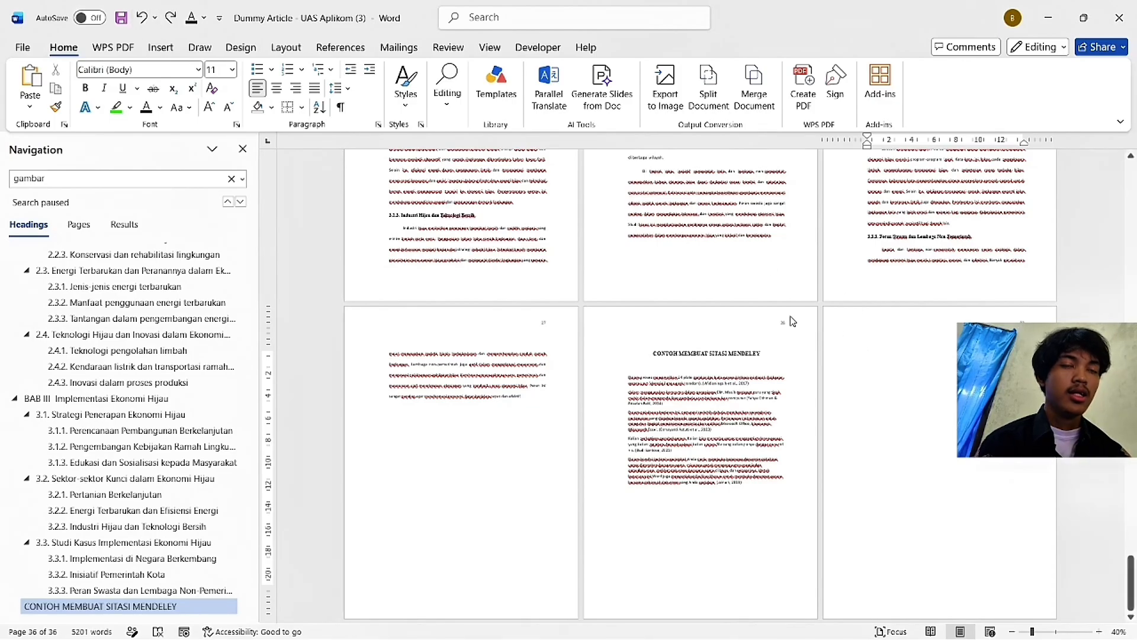
Step: Apply the Bab 1 heading style on the new last page, remove its chapter number, and enter the title DAFTAR PUSTAKA
{"action": "left_click", "coordinate": [392, 81]}
{"action": "left_click", "coordinate": [436, 122]}
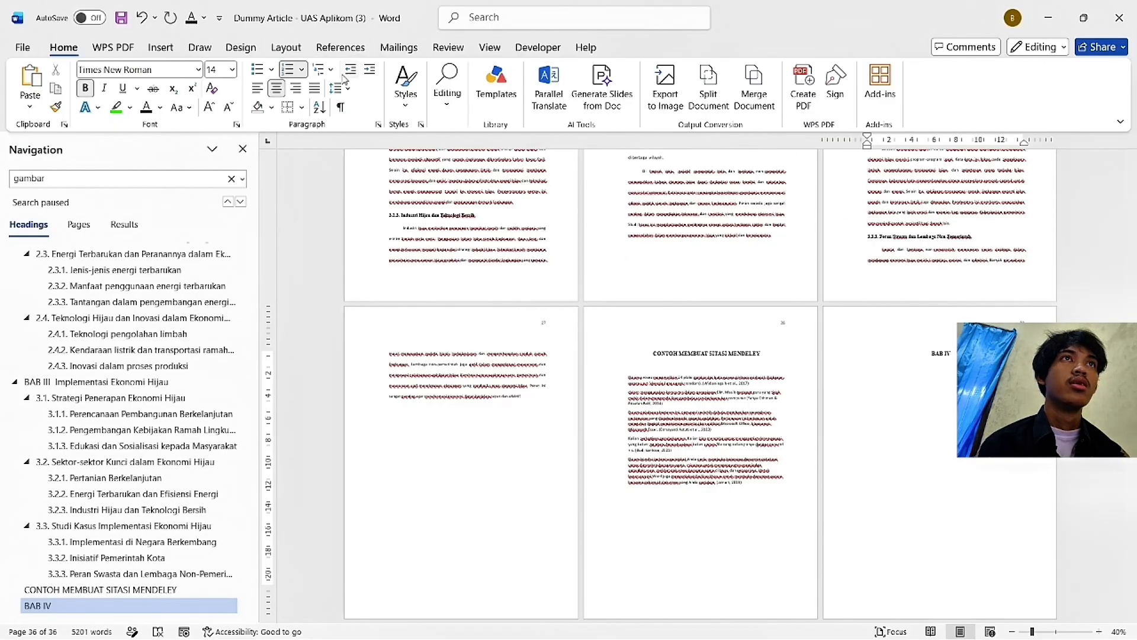
{"action": "left_click", "coordinate": [325, 70]}
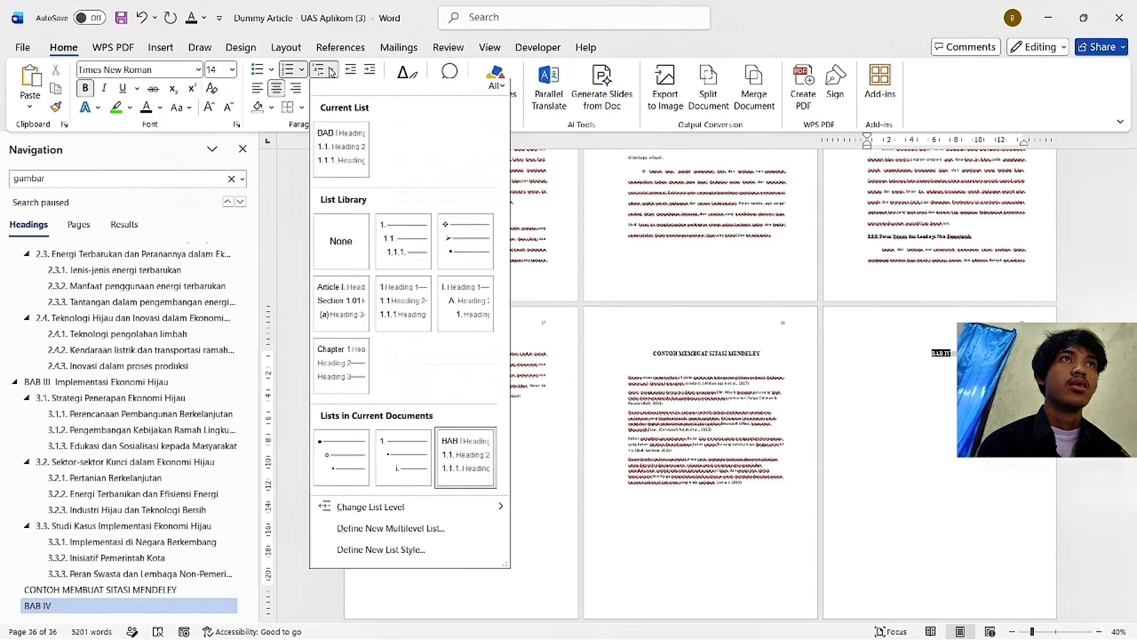
{"action": "left_click", "coordinate": [326, 70]}
{"action": "left_click", "coordinate": [406, 84]}
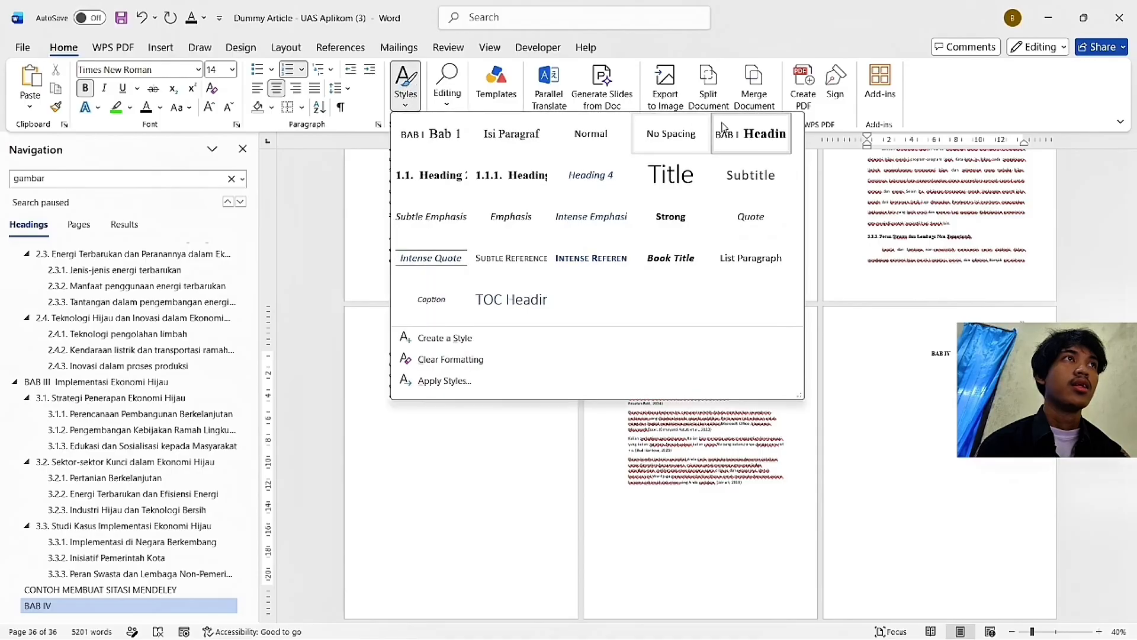
{"action": "left_click", "coordinate": [952, 350]}
{"action": "key", "text": "BackSpace"}
{"action": "key", "text": "BackSpace"}
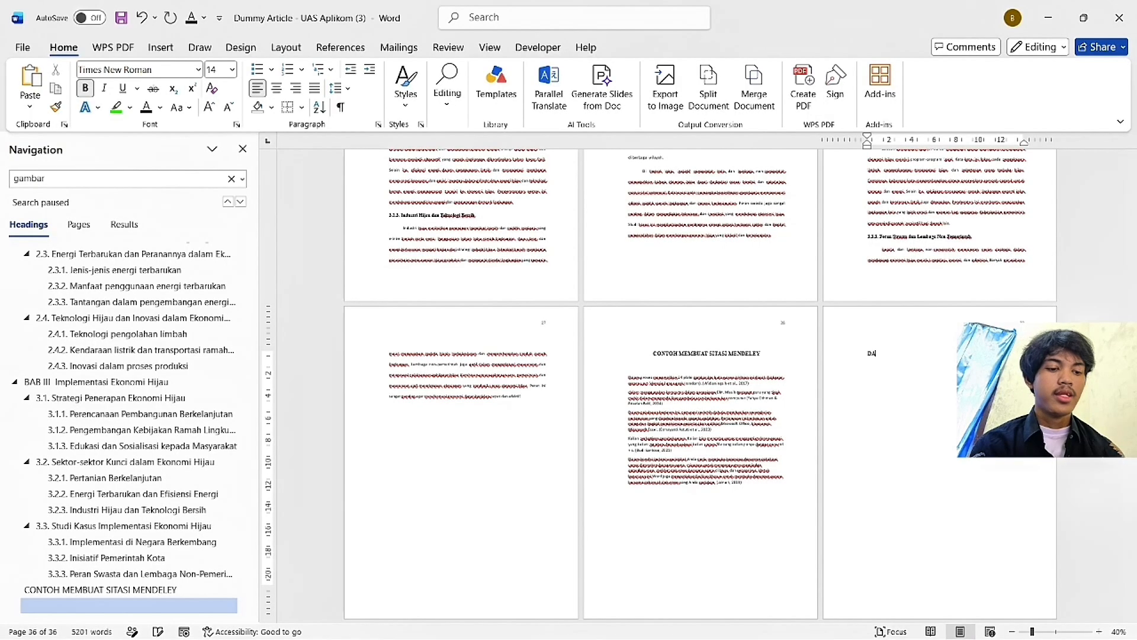
{"action": "type", "text": "DAFRA"}
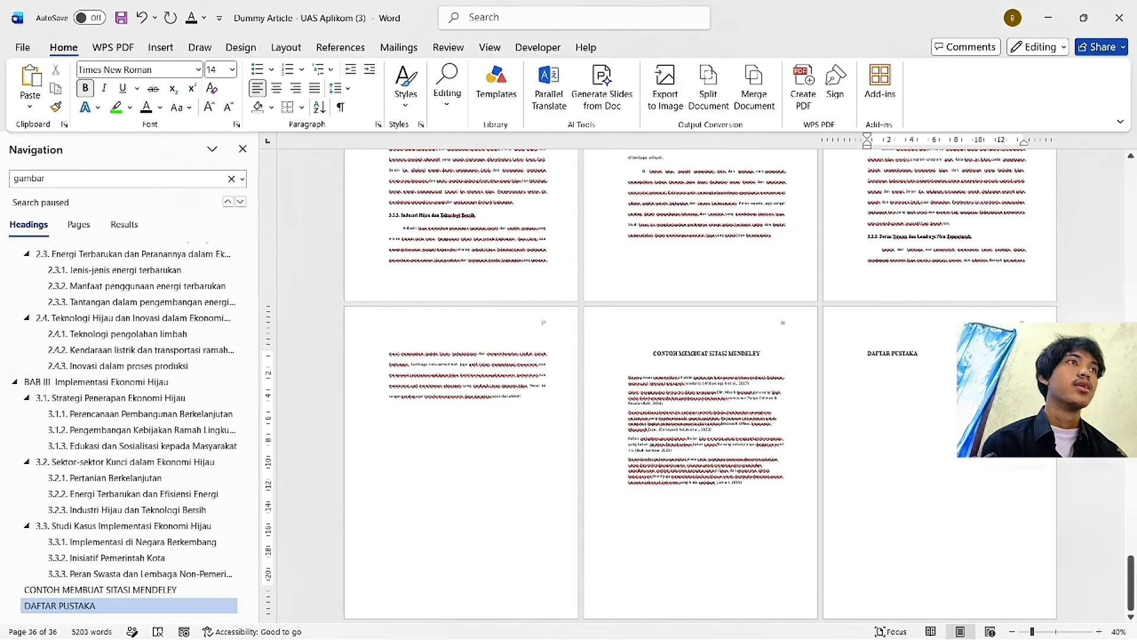
Step: Center the DAFTAR PUSTAKA heading on the last page
{"action": "left_click_drag", "start_coordinate": [941, 352], "coordinate": [795, 350]}
{"action": "left_click", "coordinate": [945, 351]}
{"action": "left_click_drag", "start_coordinate": [931, 353], "coordinate": [845, 353]}
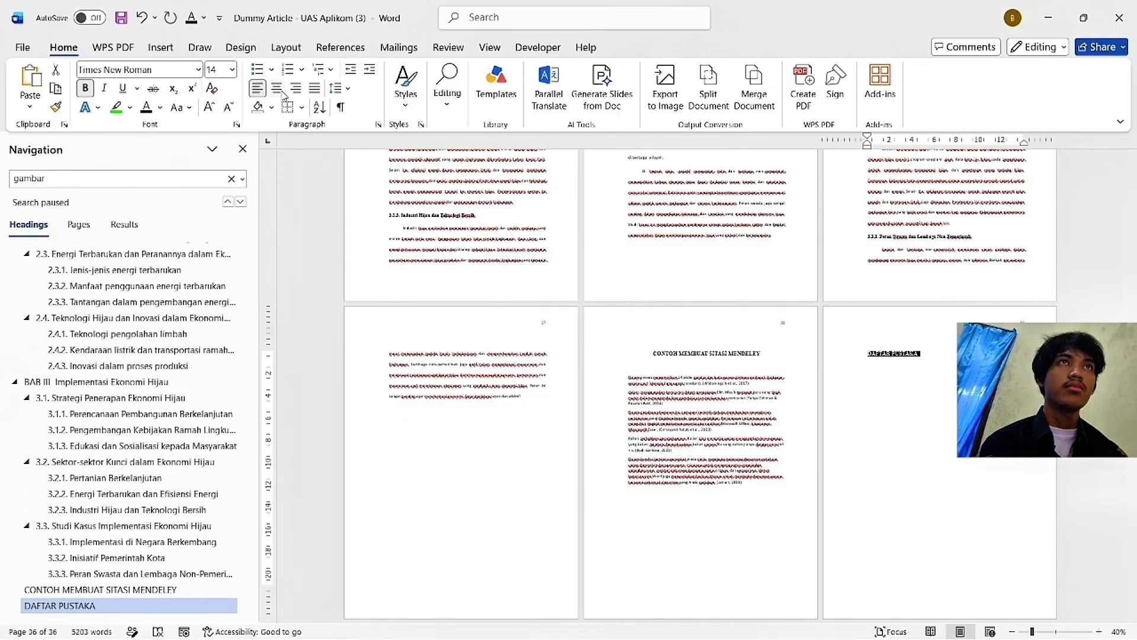
{"action": "left_click", "coordinate": [276, 88]}
{"action": "left_click", "coordinate": [973, 356]}
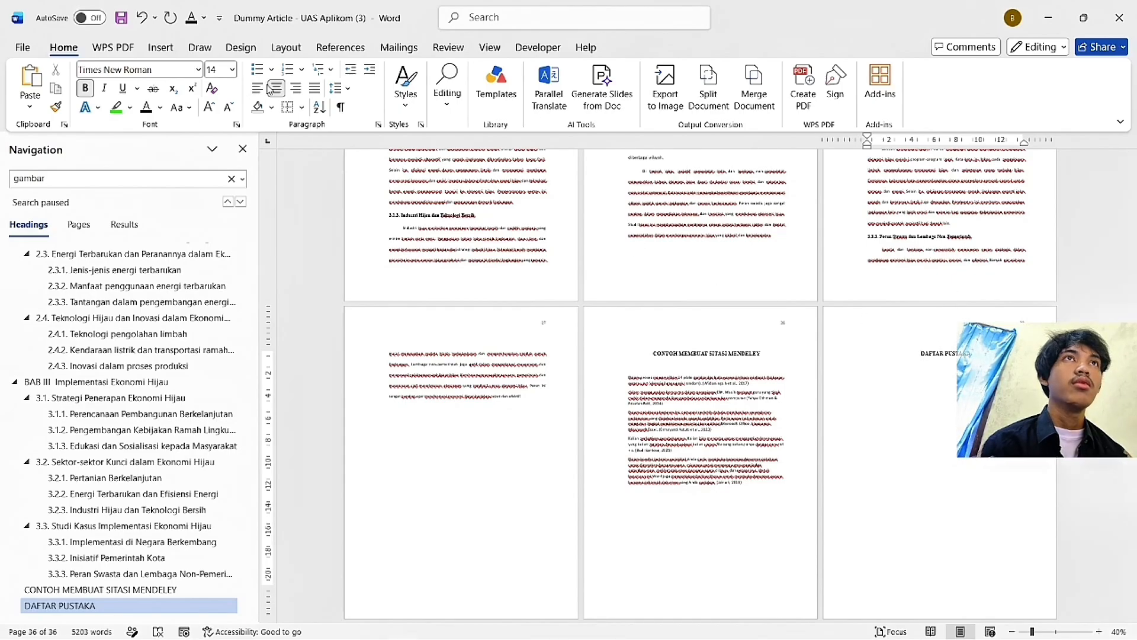
Step: Insert a Next Page section break so the DAFTAR PUSTAKA page starts its own section
{"action": "left_click", "coordinate": [286, 48]}
{"action": "left_click", "coordinate": [199, 69]}
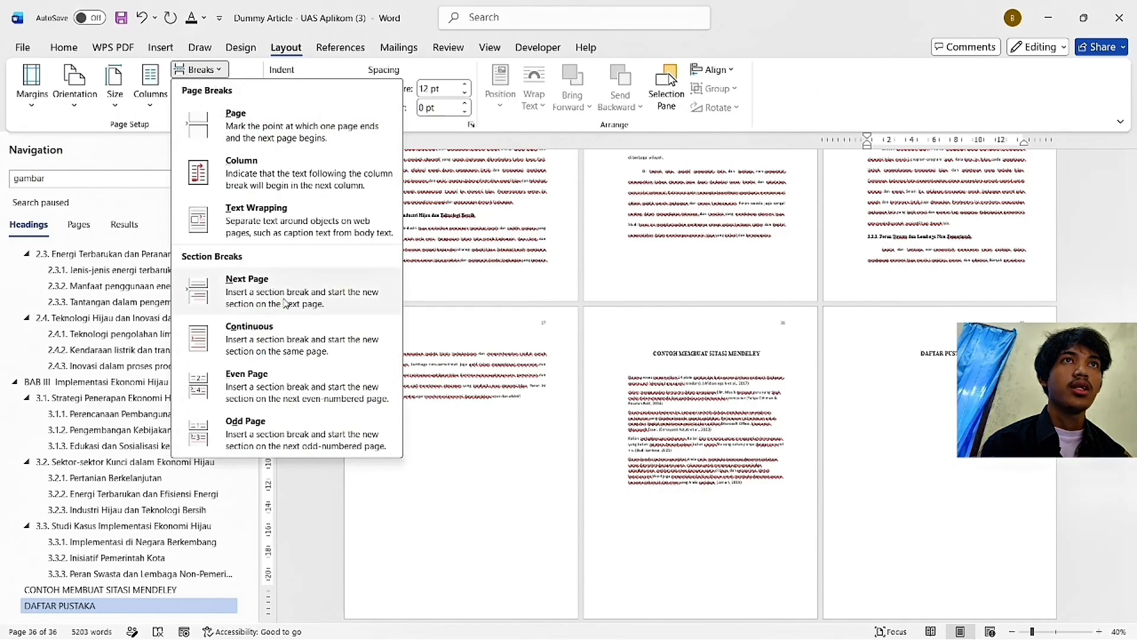
{"action": "left_click", "coordinate": [777, 289]}
{"action": "scroll", "coordinate": [921, 365], "scroll_direction": "down", "scroll_amount": 1}
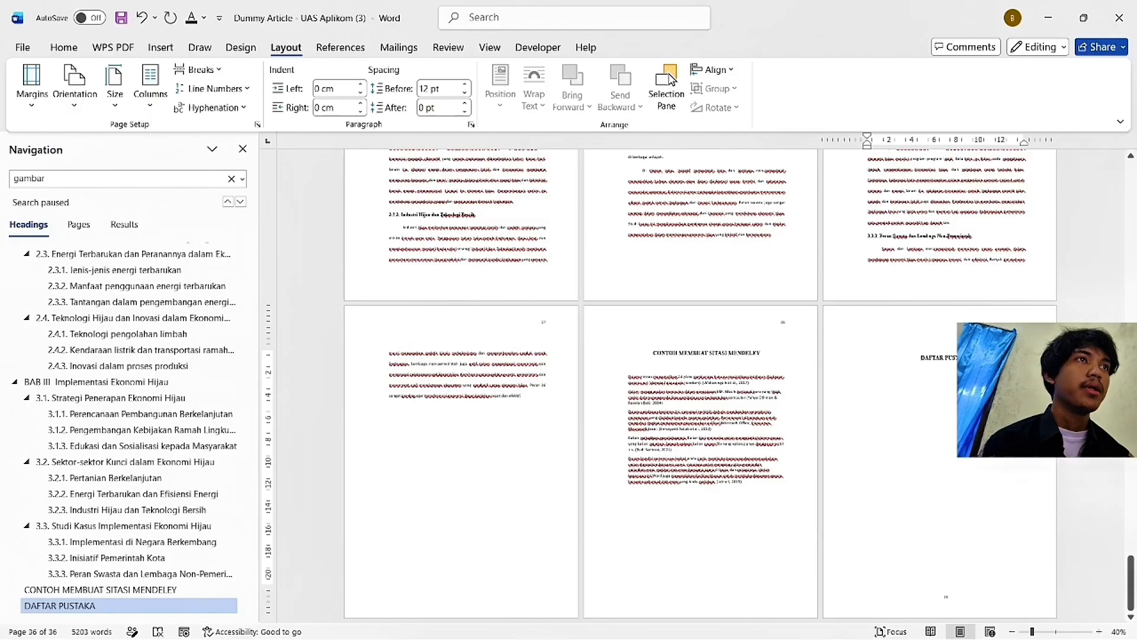
{"action": "scroll", "coordinate": [158, 361], "scroll_direction": "up", "scroll_amount": 2}
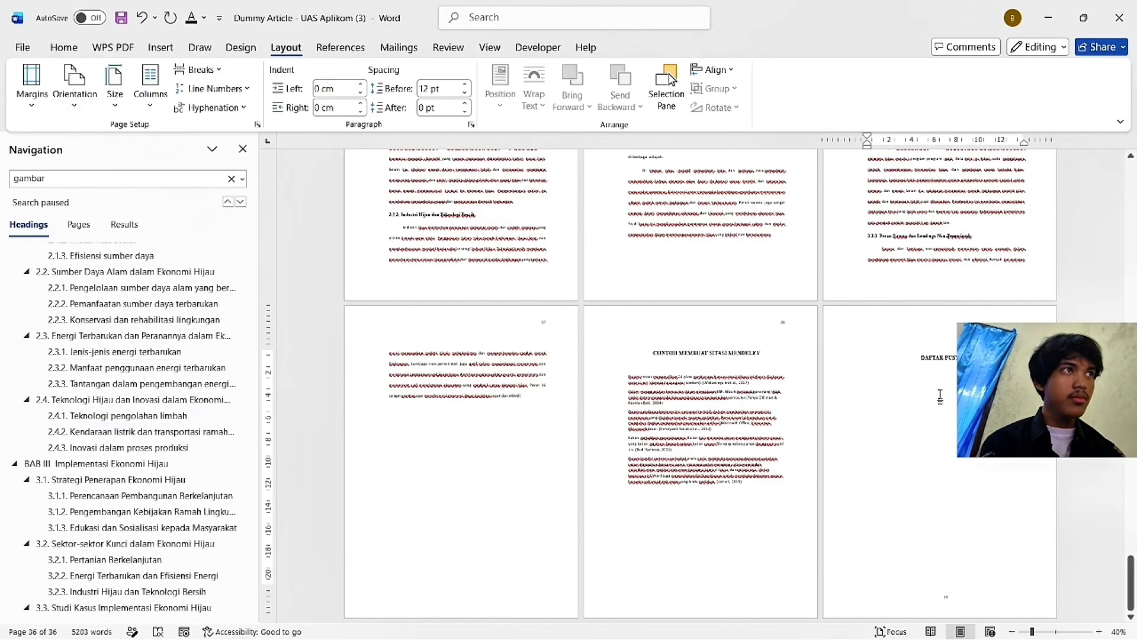
Step: Insert the Mendeley bibliography on its own line below the DAFTAR PUSTAKA heading
{"action": "left_click", "coordinate": [964, 233]}
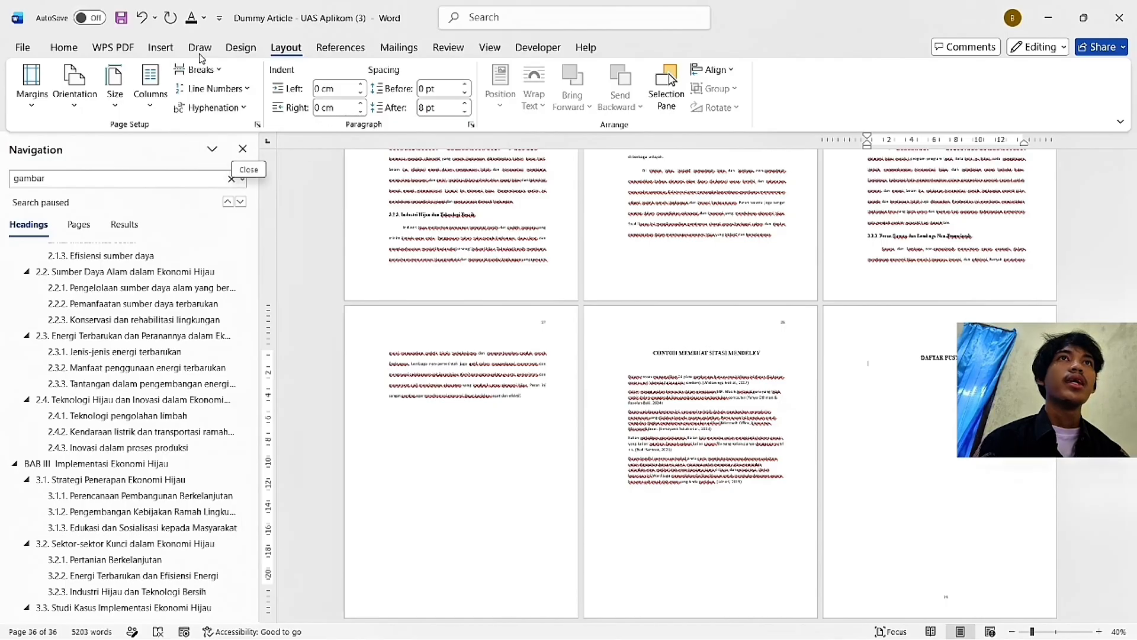
{"action": "left_click", "coordinate": [350, 48]}
{"action": "left_click", "coordinate": [457, 70]}
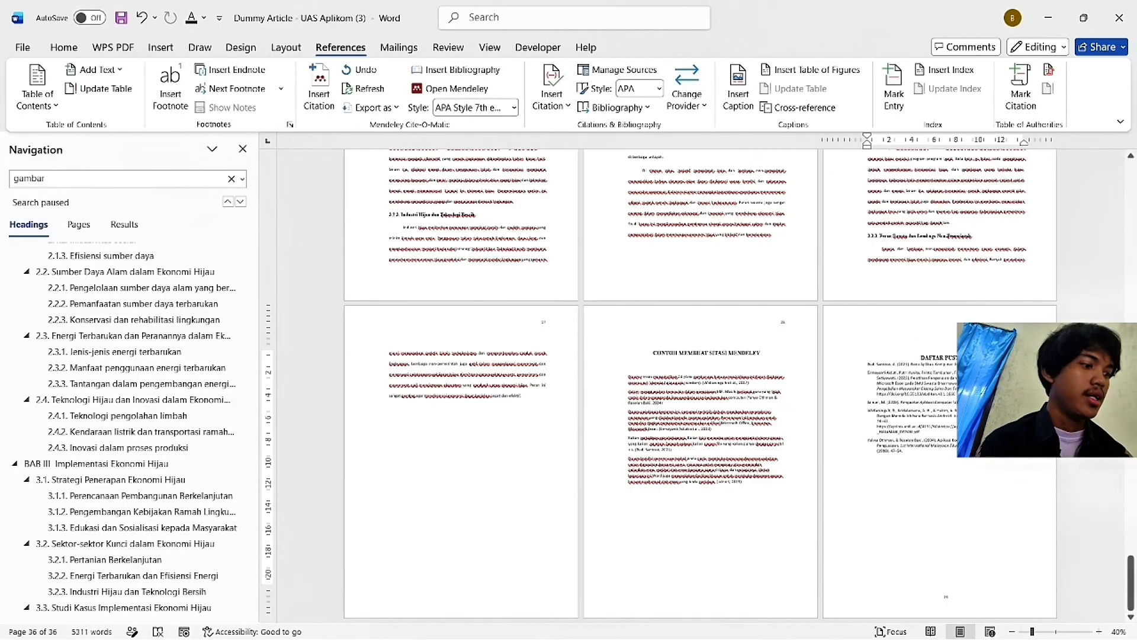
{"action": "key", "text": "Return"}
Step: Format all the bibliography entries in Times New Roman, size 12, with 1.0 line spacing
{"action": "left_click_drag", "start_coordinate": [932, 472], "coordinate": [863, 374]}
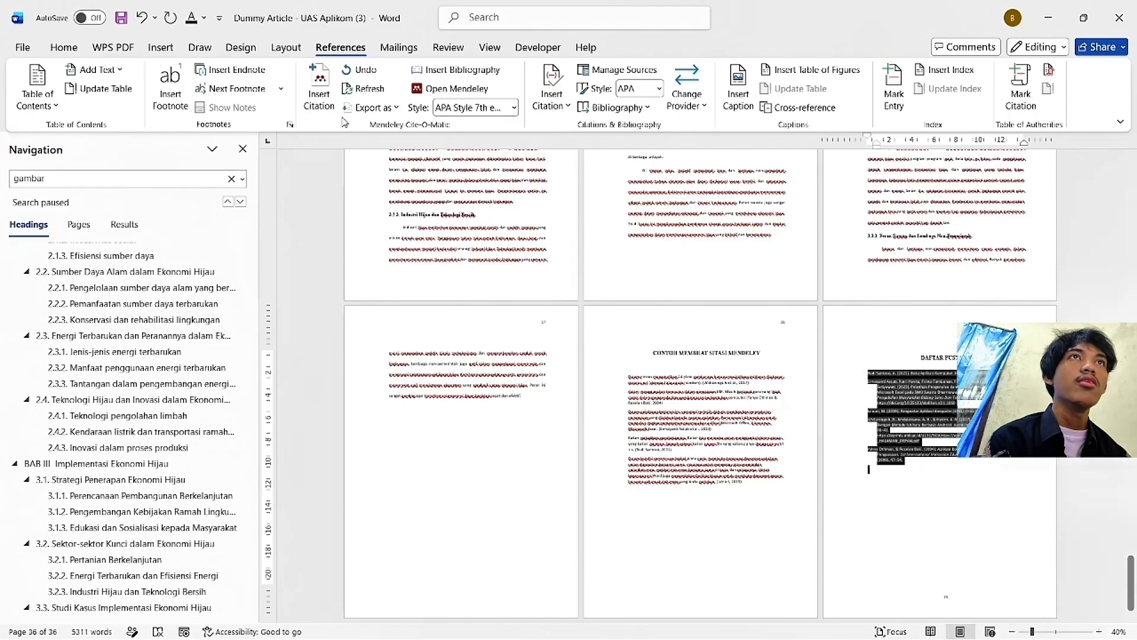
{"action": "left_click", "coordinate": [63, 47]}
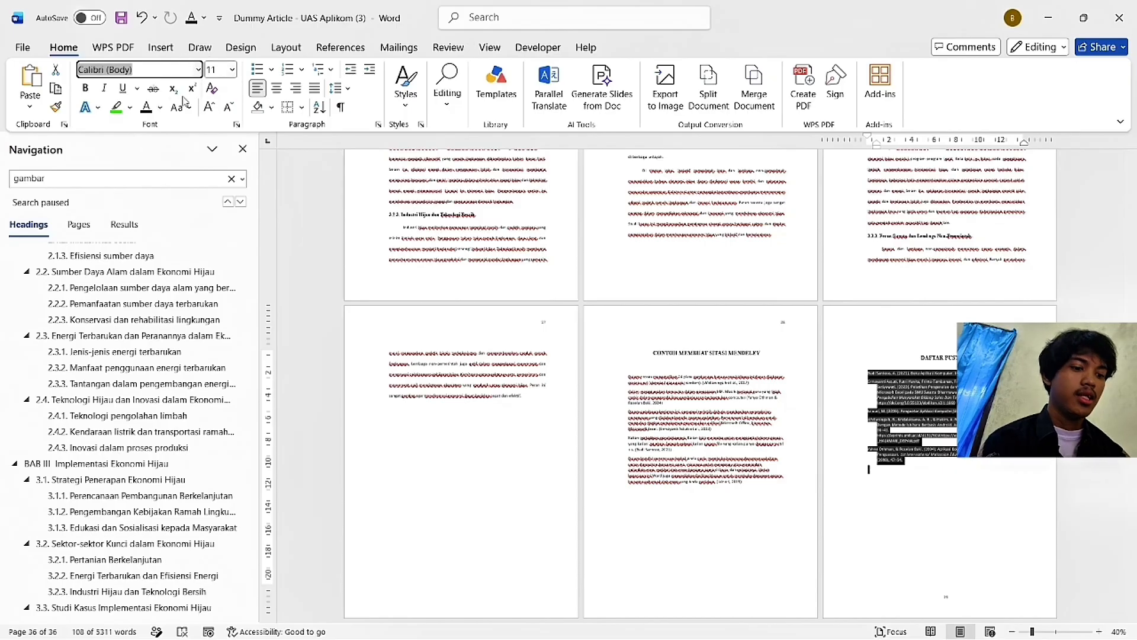
{"action": "type", "text": "Times New Roman"}
{"action": "left_click", "coordinate": [219, 69]}
{"action": "type", "text": "12"}
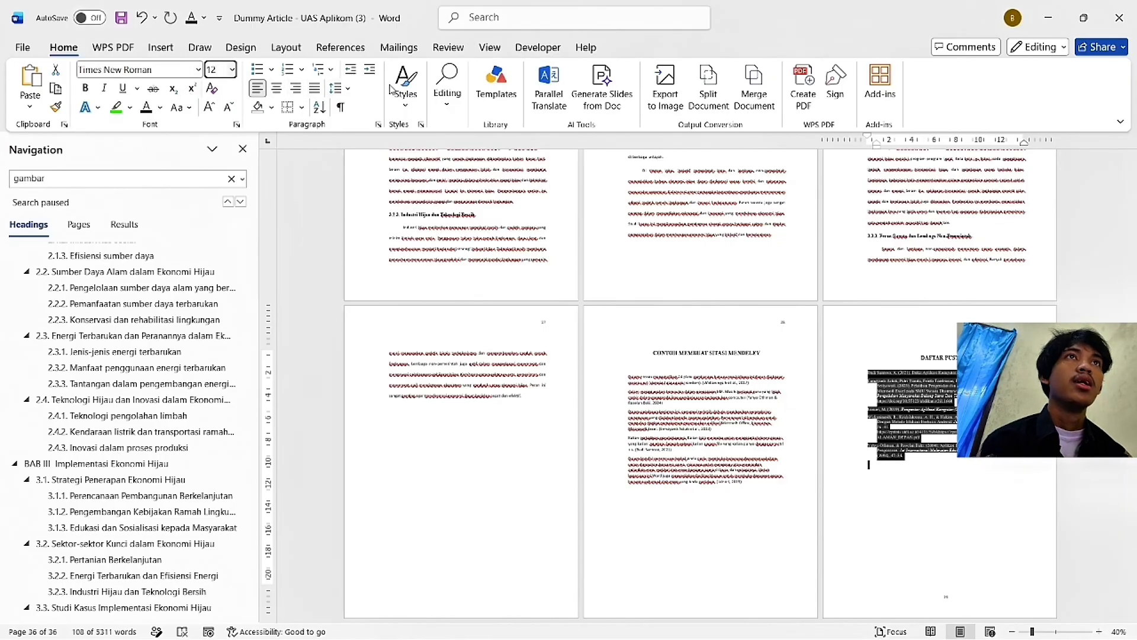
{"action": "left_click", "coordinate": [336, 88]}
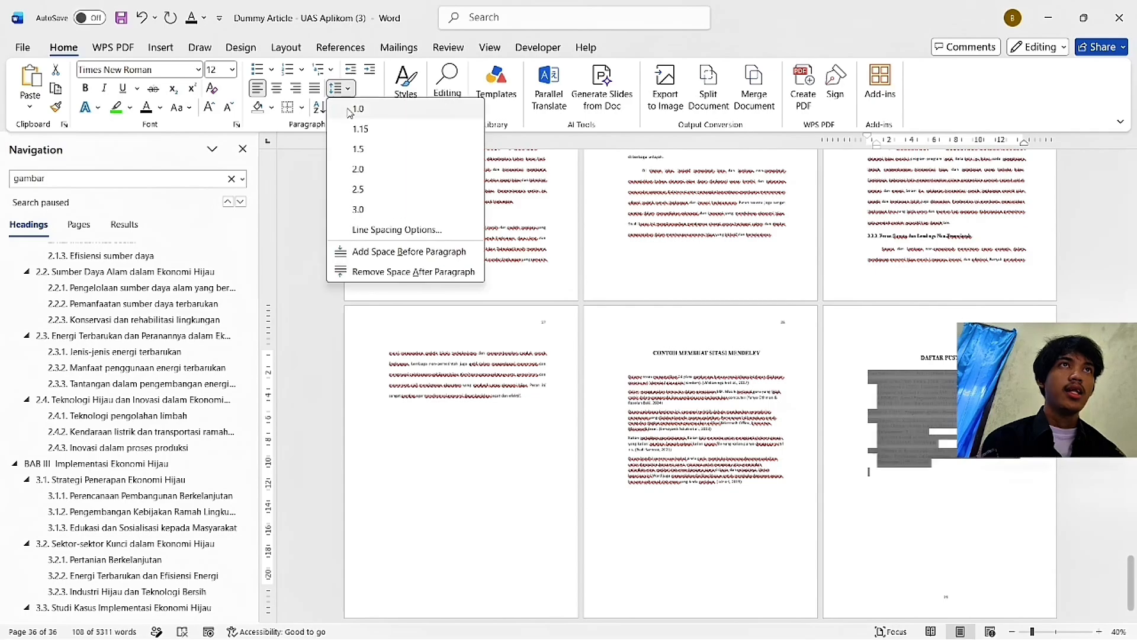
{"action": "left_click", "coordinate": [356, 114]}
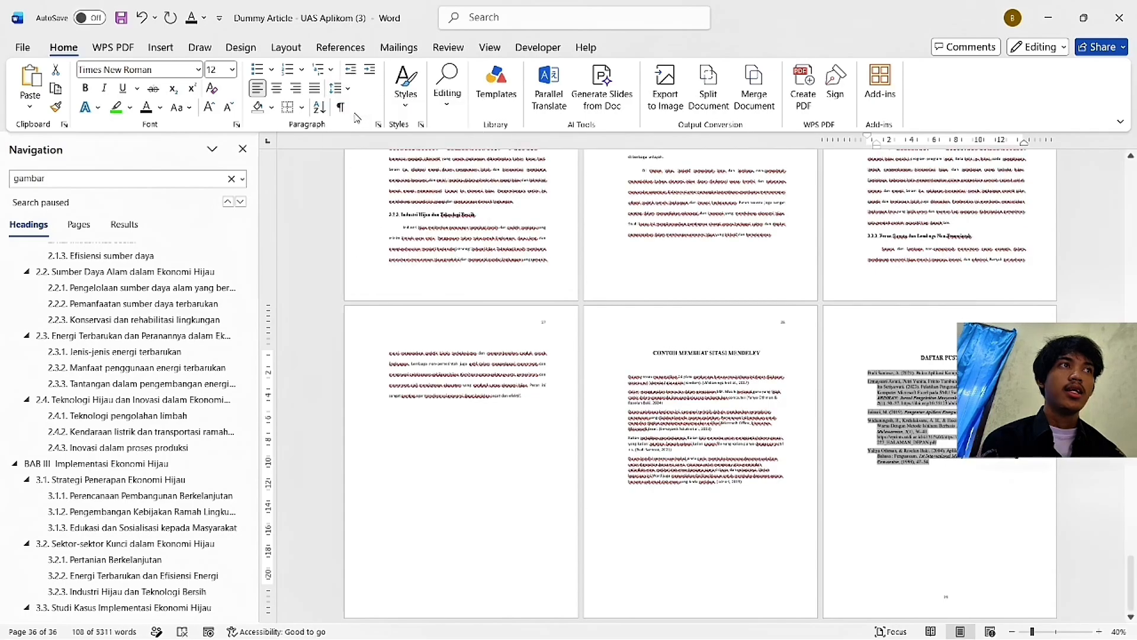
Step: Justify the cited paragraphs under CONTOH MEMBUAT SITASI MENDELEY and set them in Times New Roman, size 12
{"action": "left_click", "coordinate": [679, 408]}
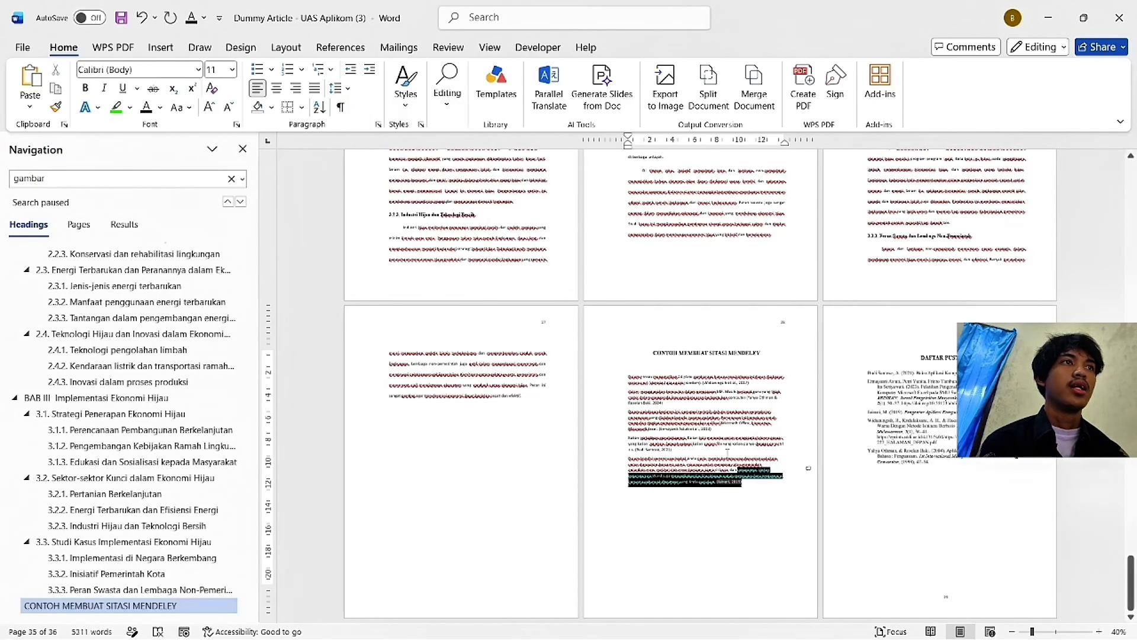
{"action": "left_click_drag", "start_coordinate": [727, 451], "coordinate": [653, 384]}
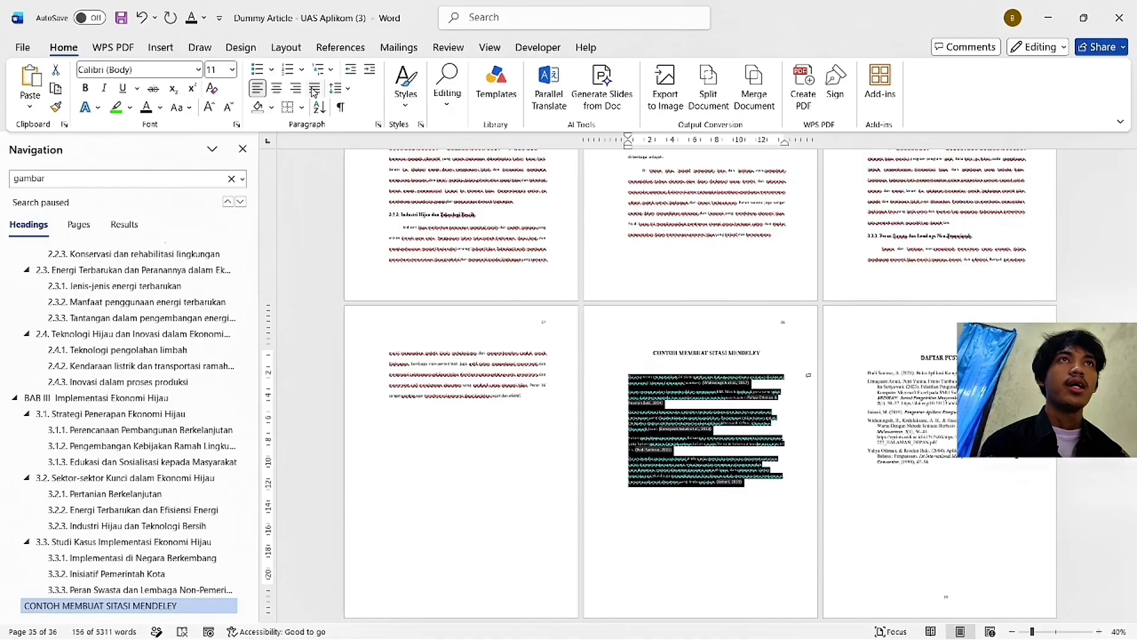
{"action": "left_click", "coordinate": [313, 89]}
{"action": "left_click", "coordinate": [231, 70]}
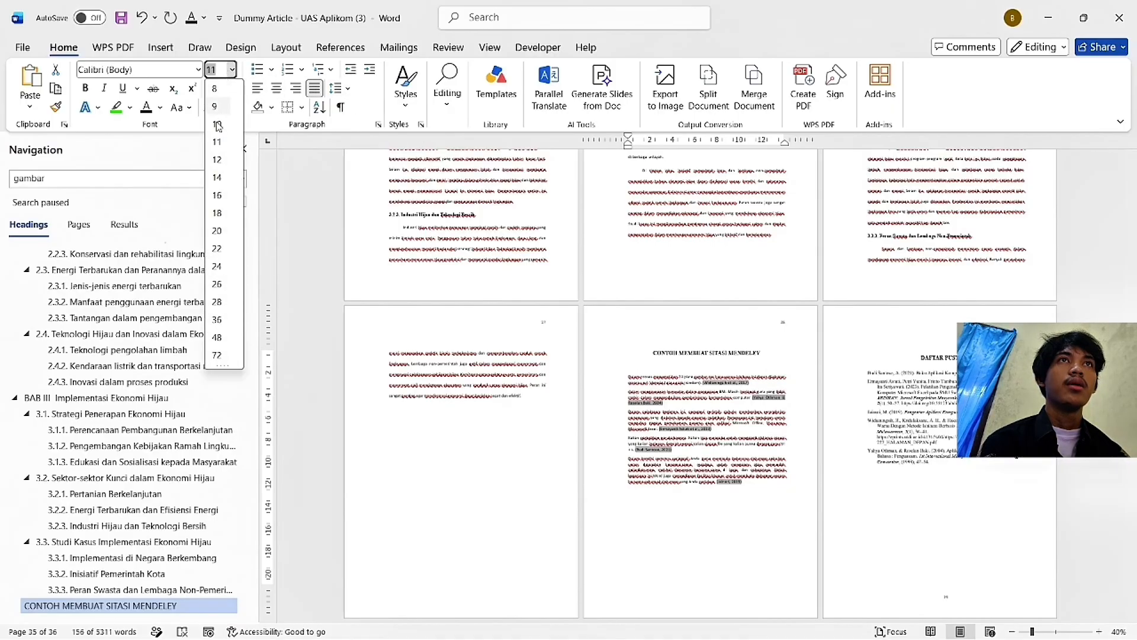
{"action": "left_click", "coordinate": [216, 161]}
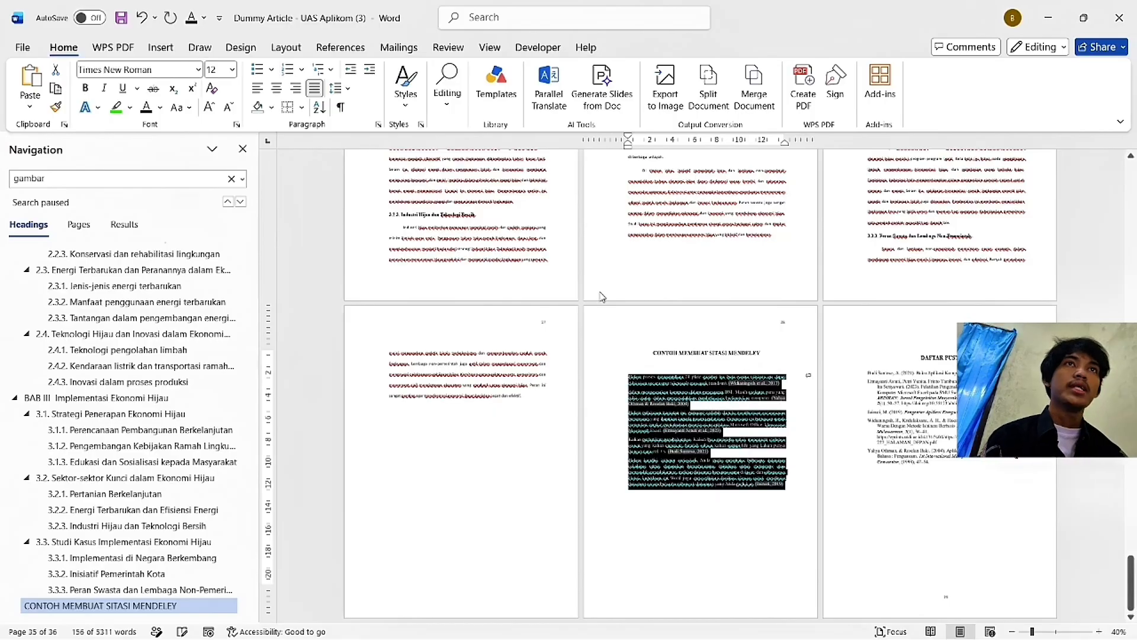
Step: Set the font of the entire document to Times New Roman
{"action": "left_click", "coordinate": [668, 291]}
{"action": "key", "text": "ctrl+a"}
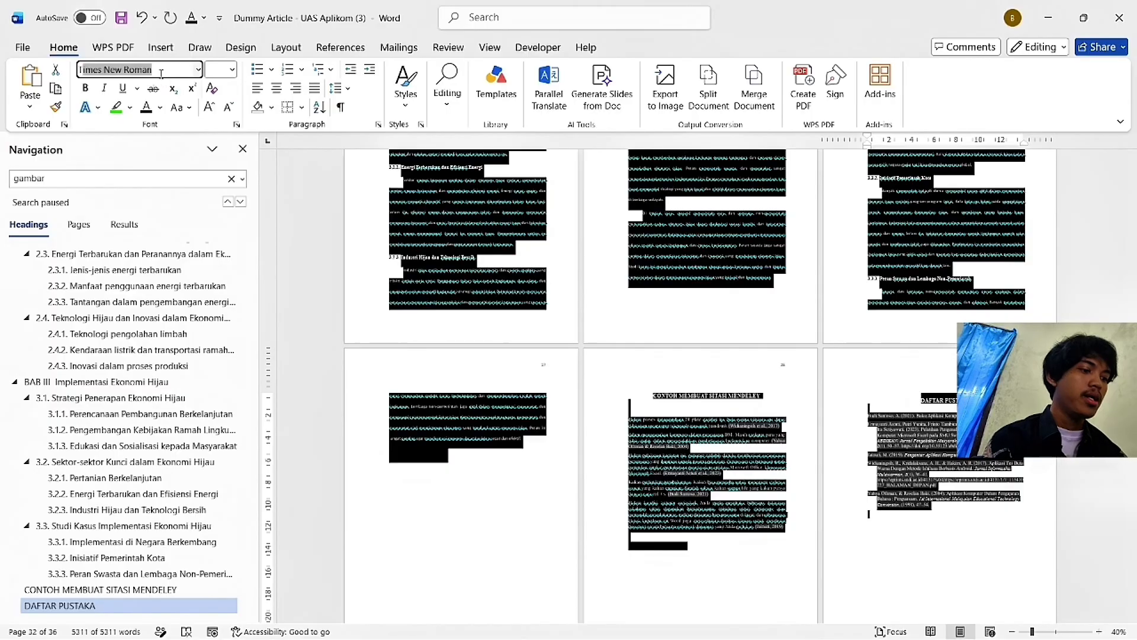
{"action": "key", "text": "Return"}
{"action": "left_click", "coordinate": [780, 417]}
Step: Review the chapter pages and set the font size of the entire document to 12
{"action": "scroll", "coordinate": [818, 399], "scroll_direction": "up", "scroll_amount": 5}
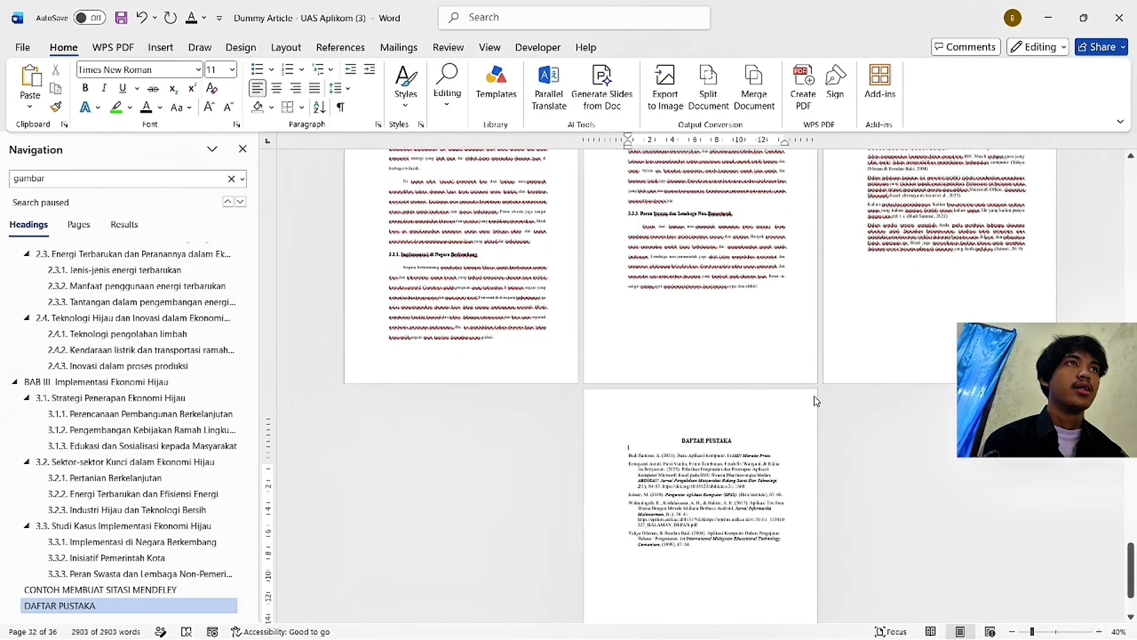
{"action": "scroll", "coordinate": [1074, 467], "scroll_direction": "up", "scroll_amount": 3}
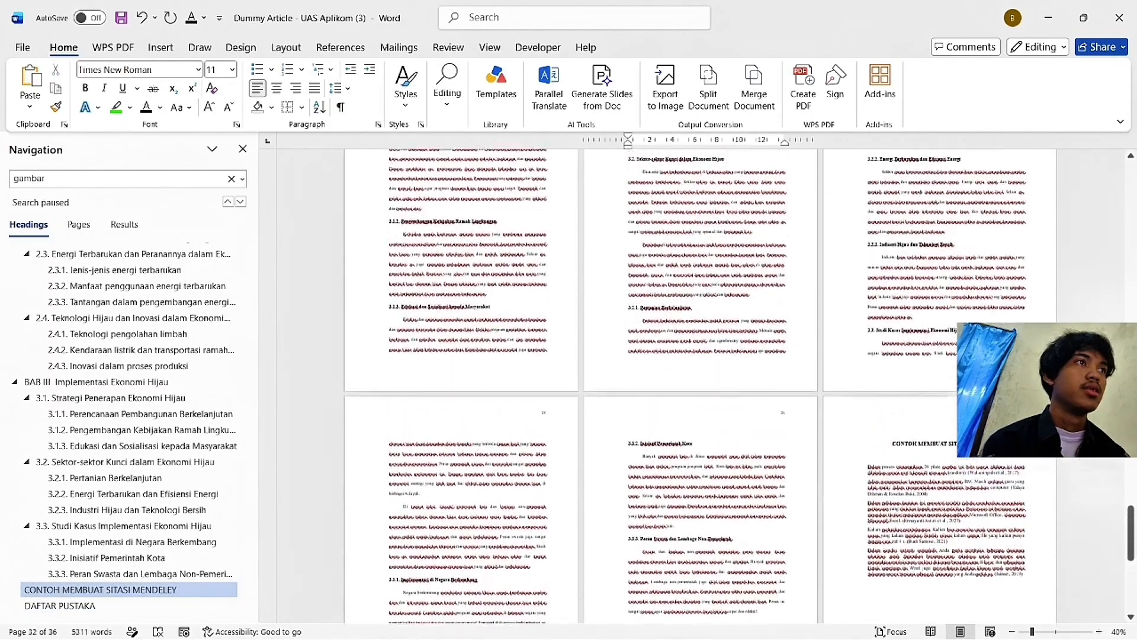
{"action": "left_click_drag", "start_coordinate": [1131, 530], "coordinate": [1132, 450]}
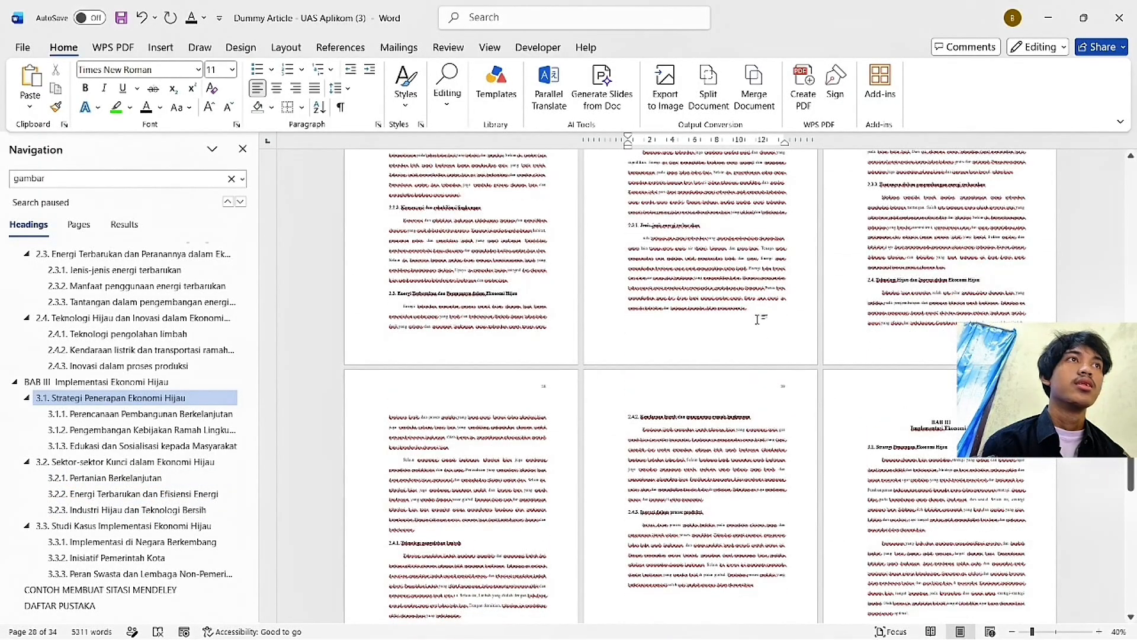
{"action": "scroll", "coordinate": [711, 336], "scroll_direction": "down", "scroll_amount": 3}
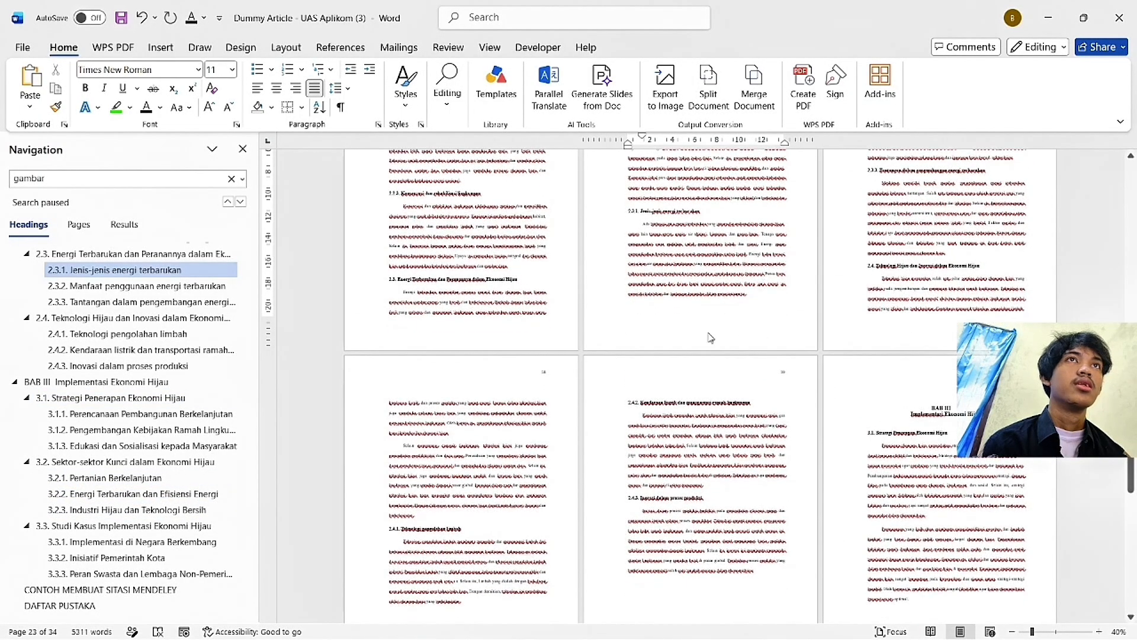
{"action": "scroll", "coordinate": [702, 335], "scroll_direction": "up", "scroll_amount": 4}
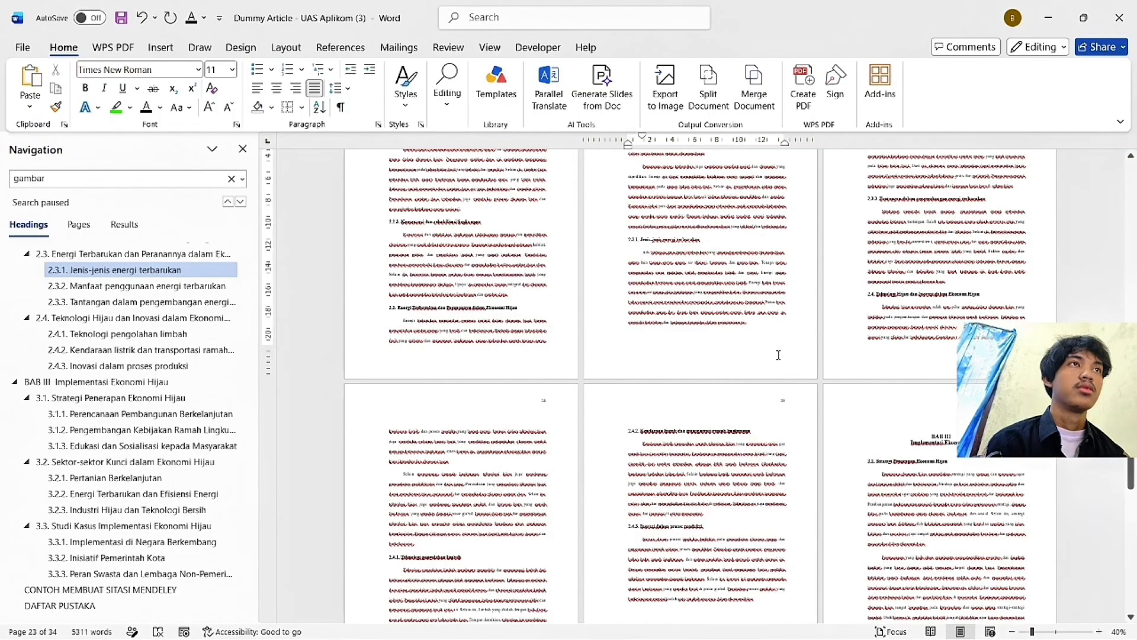
{"action": "key", "text": "ctrl+a"}
{"action": "scroll", "coordinate": [787, 363], "scroll_direction": "up", "scroll_amount": 3}
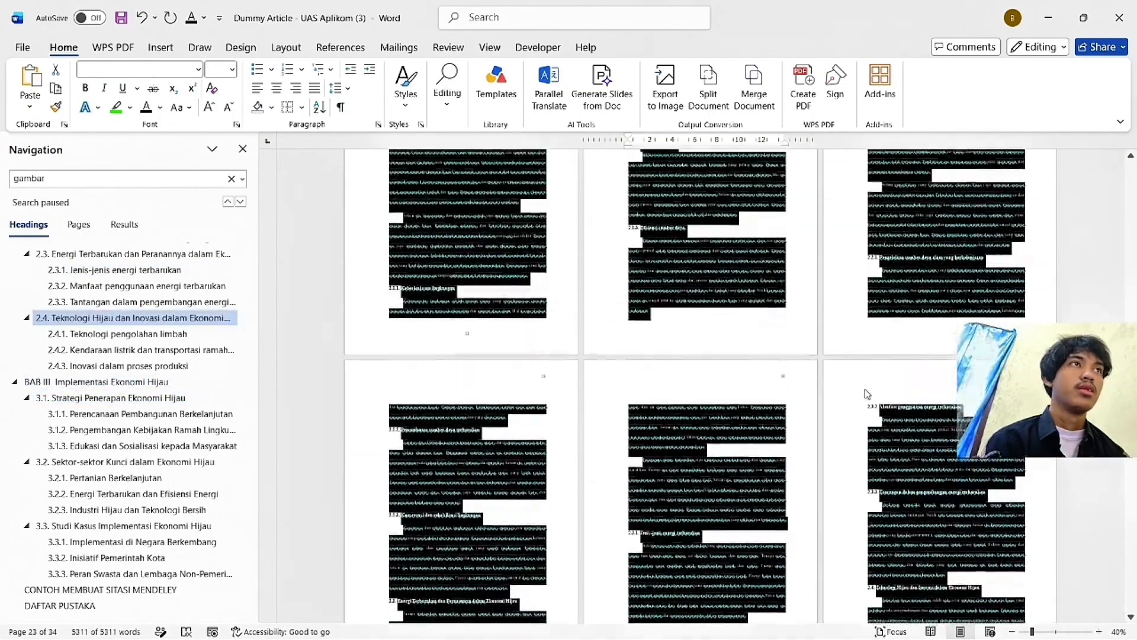
{"action": "scroll", "coordinate": [867, 394], "scroll_direction": "up", "scroll_amount": 15}
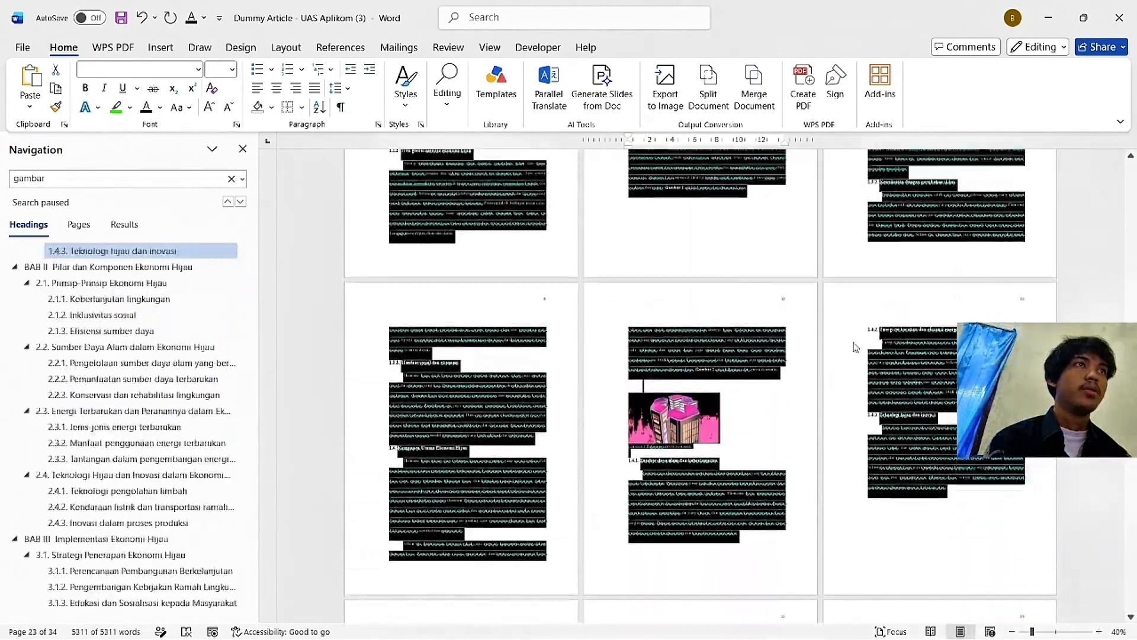
{"action": "scroll", "coordinate": [855, 347], "scroll_direction": "up", "scroll_amount": 5}
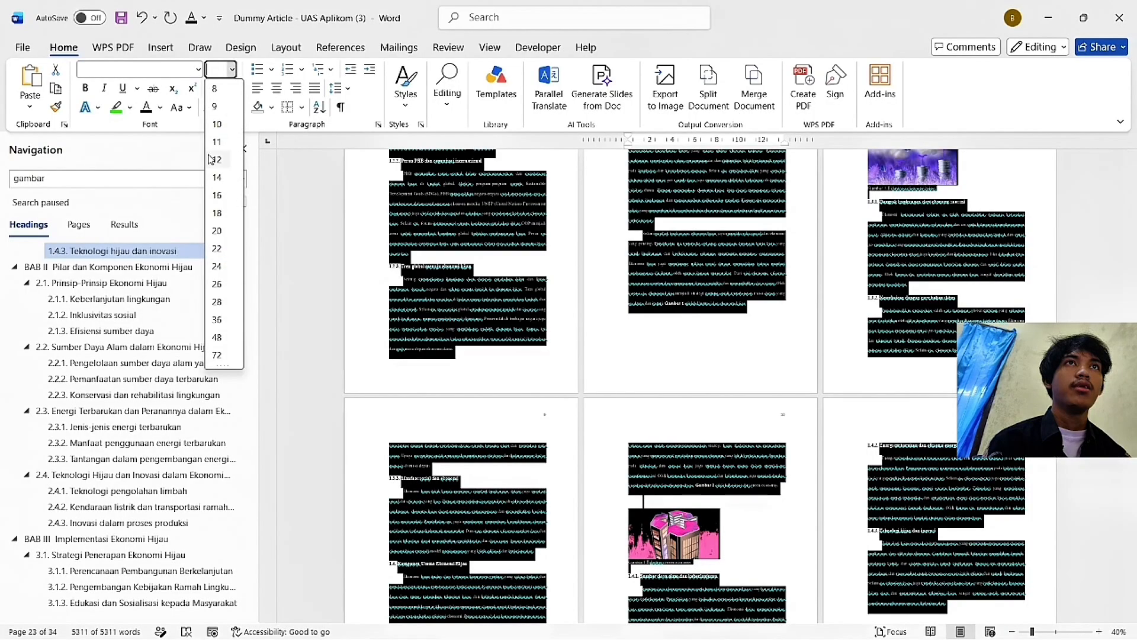
{"action": "left_click", "coordinate": [218, 160]}
{"action": "scroll", "coordinate": [797, 344], "scroll_direction": "up", "scroll_amount": 5}
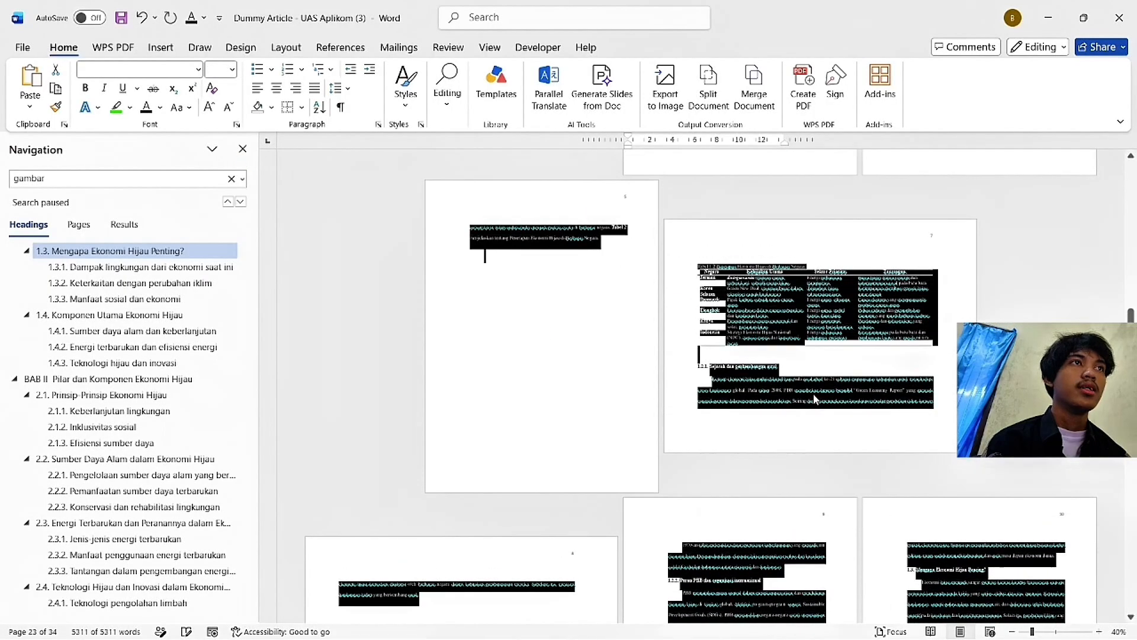
{"action": "scroll", "coordinate": [815, 399], "scroll_direction": "down", "scroll_amount": 2}
{"action": "left_click", "coordinate": [698, 292]}
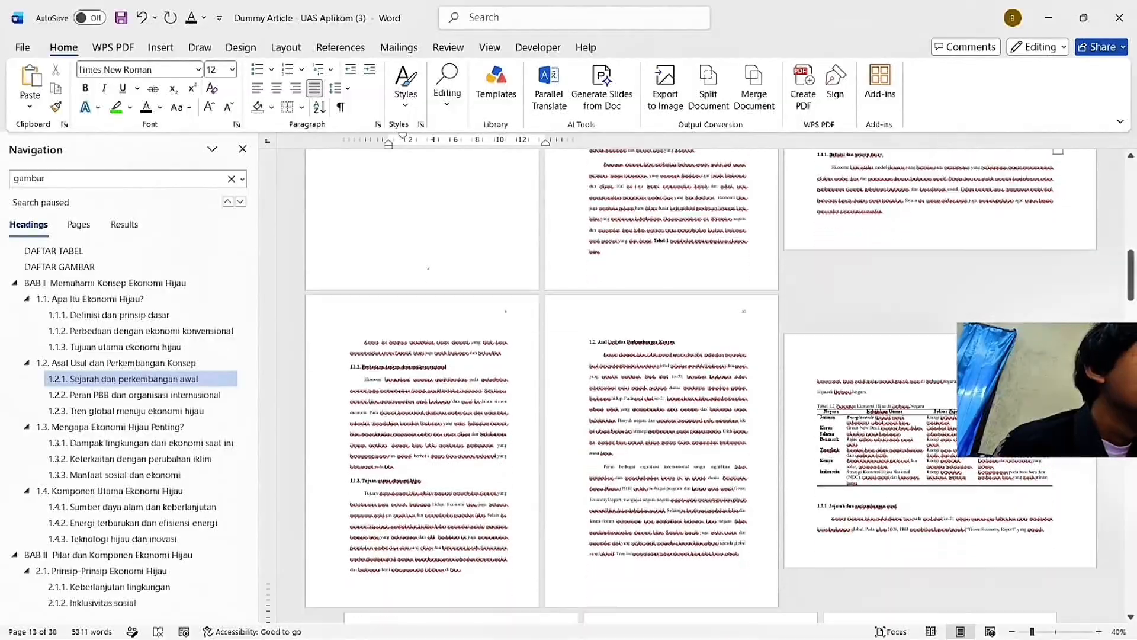
Step: Update the entire table of contents under DAFTAR ISI
{"action": "scroll", "coordinate": [701, 385], "scroll_direction": "up", "scroll_amount": 4}
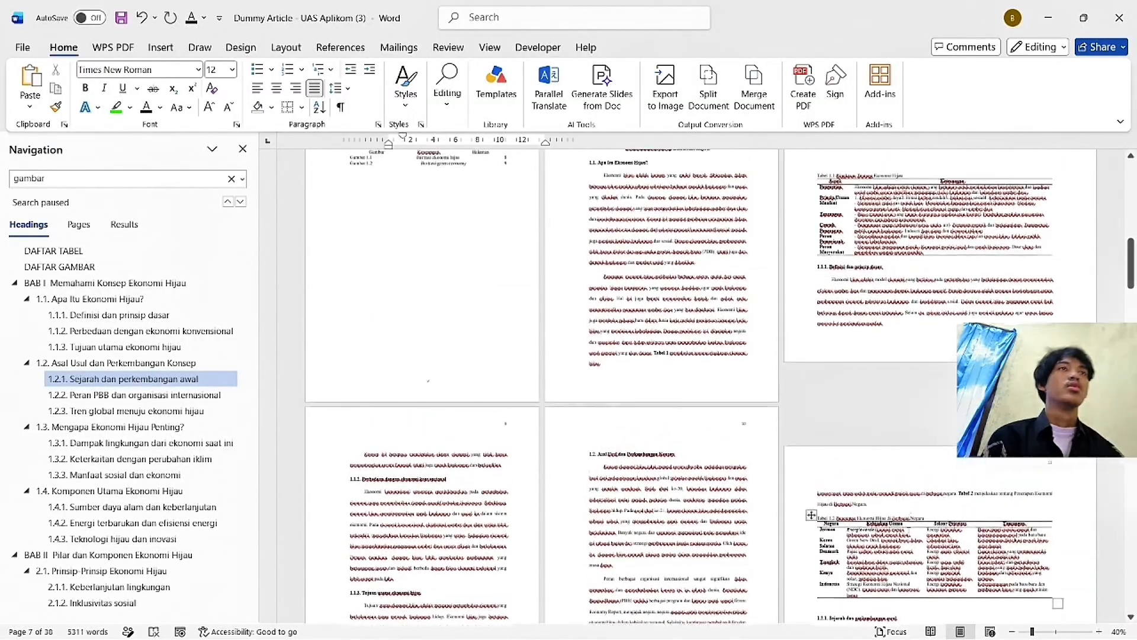
{"action": "scroll", "coordinate": [1018, 510], "scroll_direction": "up", "scroll_amount": 10}
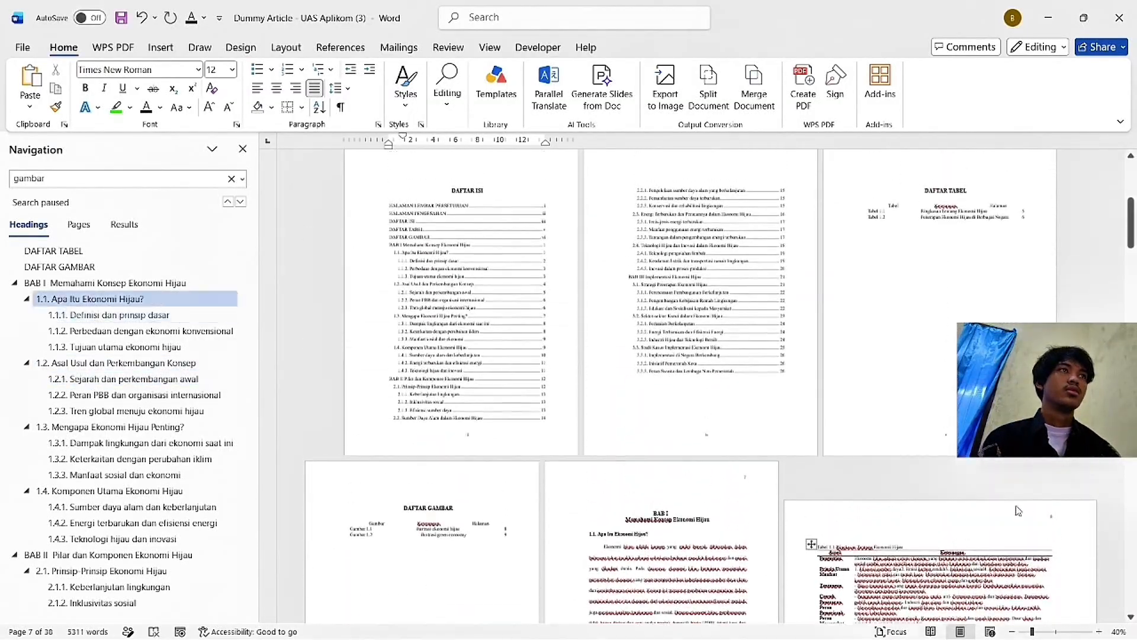
{"action": "scroll", "coordinate": [1018, 511], "scroll_direction": "up", "scroll_amount": 8}
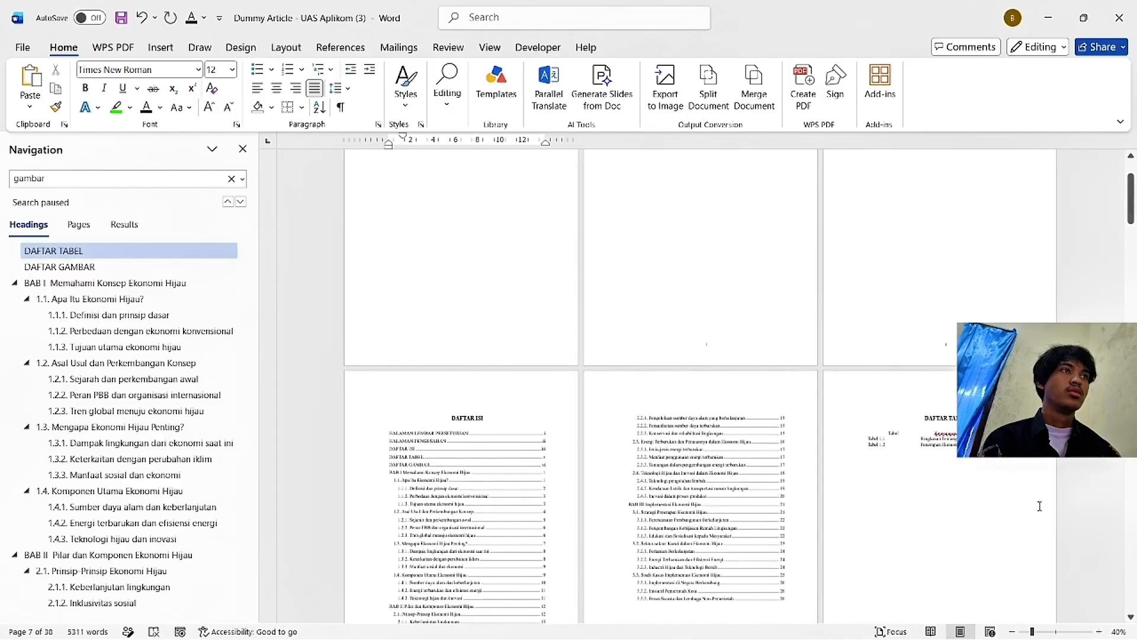
{"action": "scroll", "coordinate": [1039, 506], "scroll_direction": "up", "scroll_amount": 4}
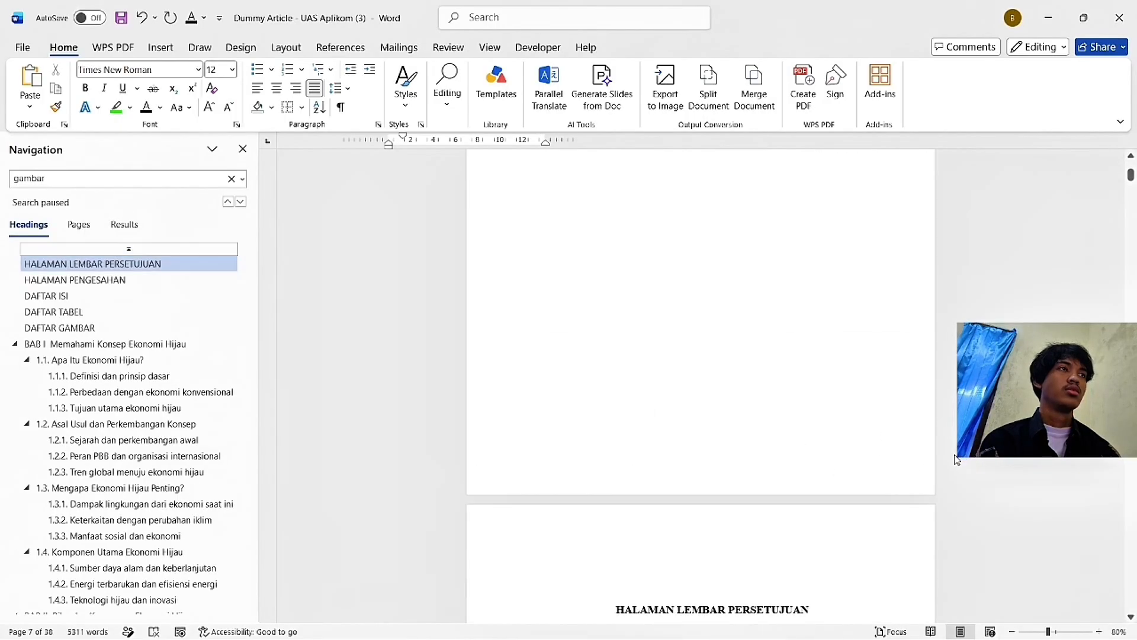
{"action": "scroll", "coordinate": [1132, 209], "scroll_direction": "down", "scroll_amount": 3}
{"action": "left_click_drag", "start_coordinate": [1129, 177], "coordinate": [1129, 205]}
{"action": "left_click", "coordinate": [829, 247]}
{"action": "scroll", "coordinate": [728, 299], "scroll_direction": "up", "scroll_amount": 2}
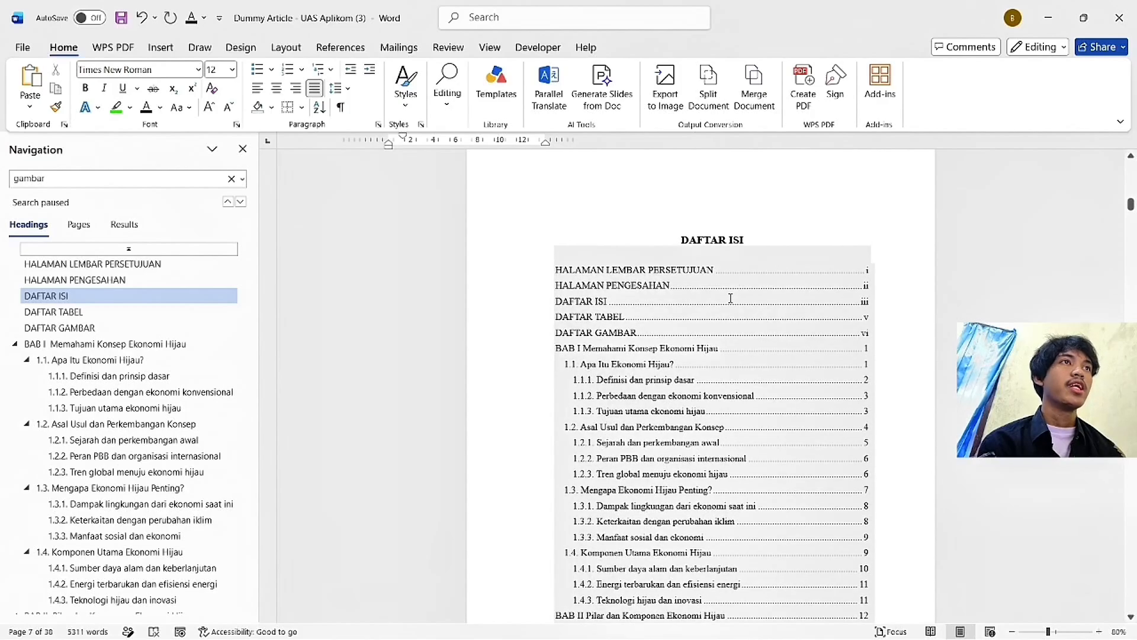
{"action": "left_click", "coordinate": [629, 235]}
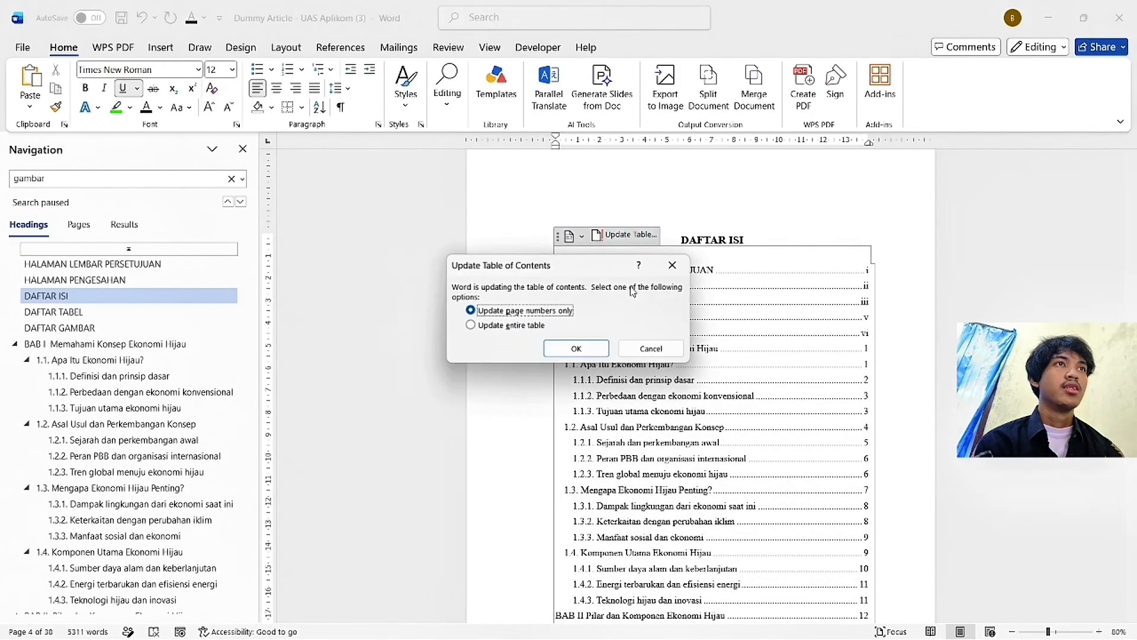
{"action": "left_click", "coordinate": [577, 349]}
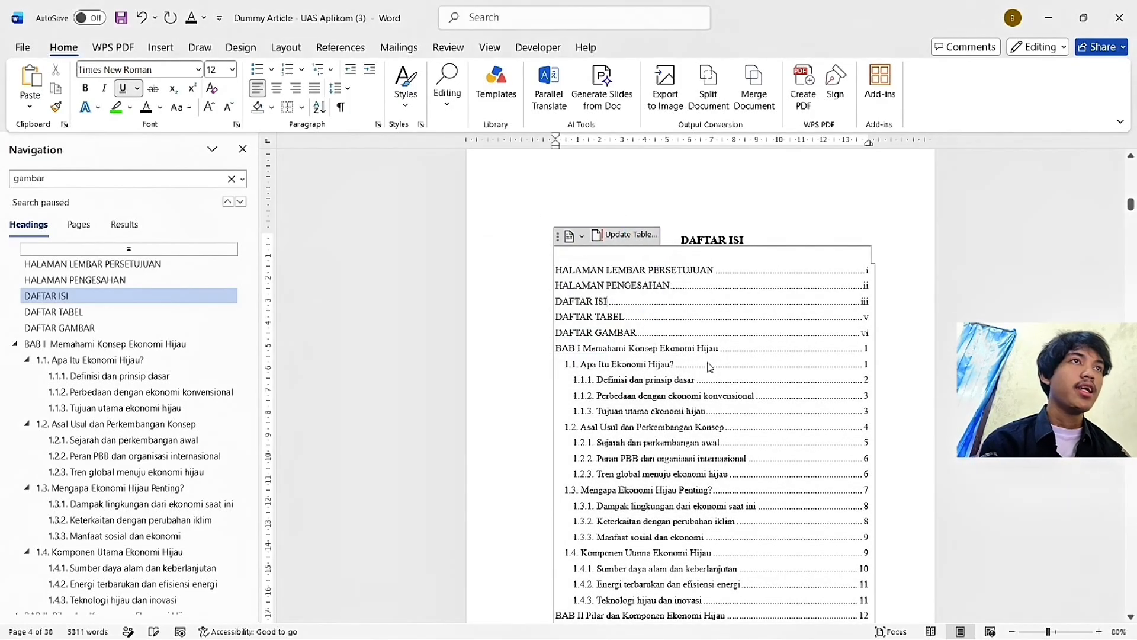
Step: Select all entries of the updated table of contents, set their line spacing to 1.5, and check the document's pages through DAFTAR PUSTAKA
{"action": "scroll", "coordinate": [760, 400], "scroll_direction": "down", "scroll_amount": 3}
{"action": "scroll", "coordinate": [760, 399], "scroll_direction": "down", "scroll_amount": 10}
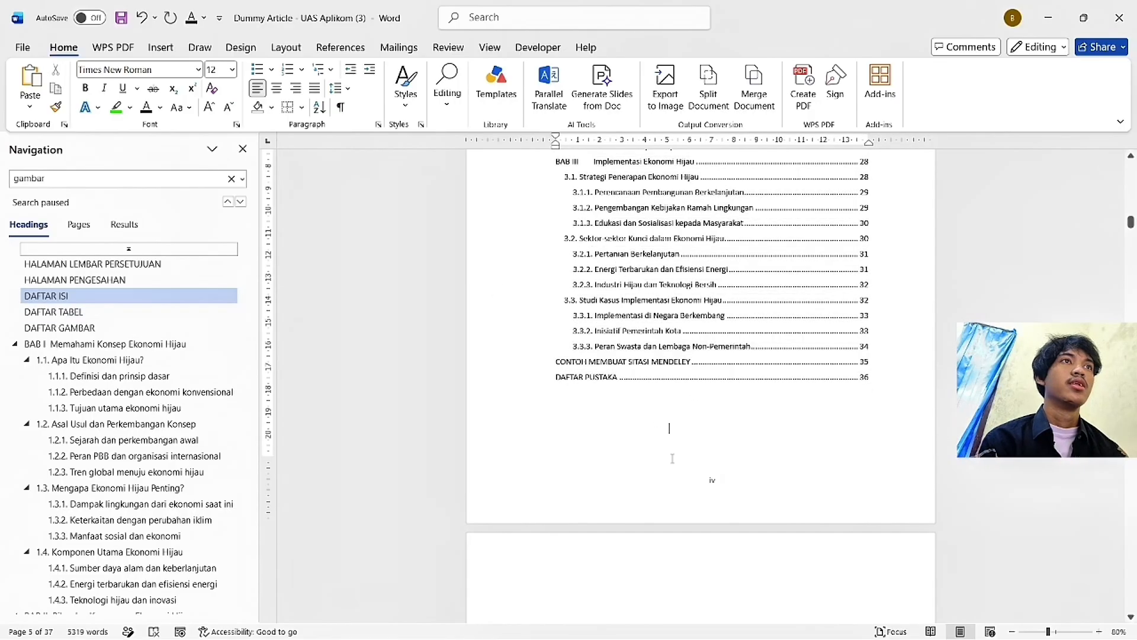
{"action": "left_click", "coordinate": [813, 355]}
{"action": "left_click_drag", "start_coordinate": [801, 387], "coordinate": [535, 351]}
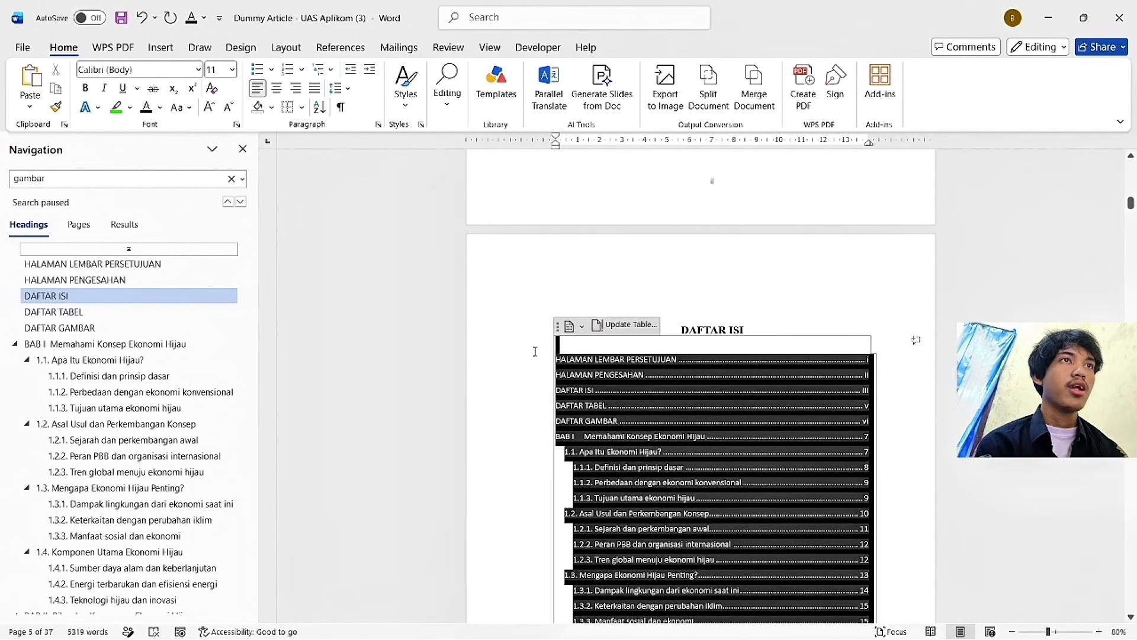
{"action": "left_click", "coordinate": [329, 89]}
{"action": "left_click", "coordinate": [355, 148]}
{"action": "scroll", "coordinate": [812, 279], "scroll_direction": "down", "scroll_amount": 1}
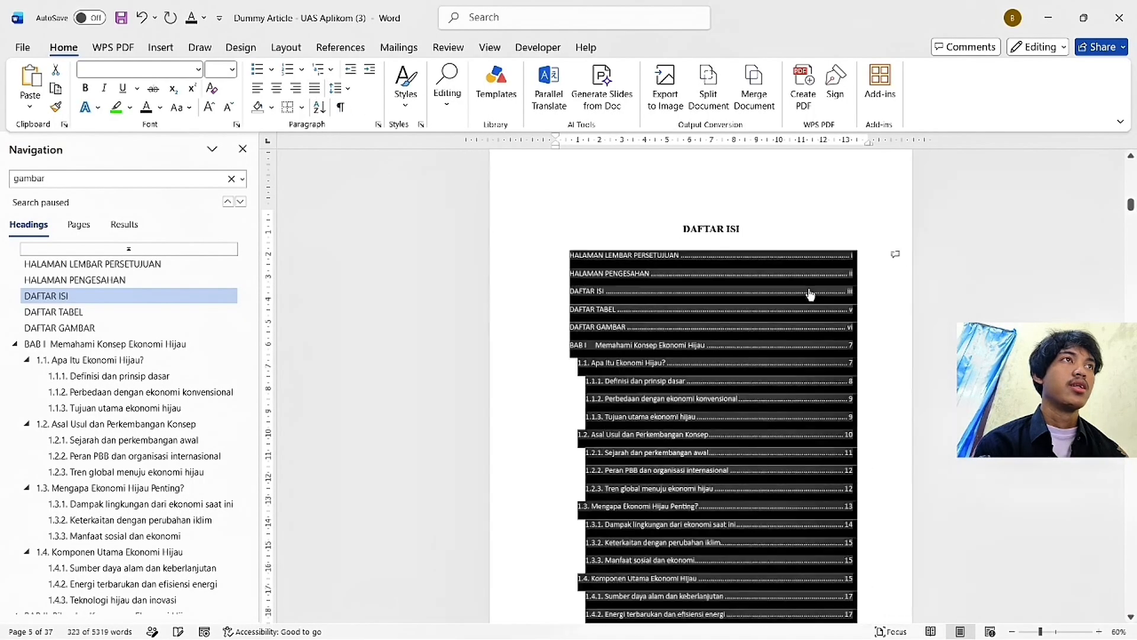
{"action": "scroll", "coordinate": [808, 308], "scroll_direction": "down", "scroll_amount": 3}
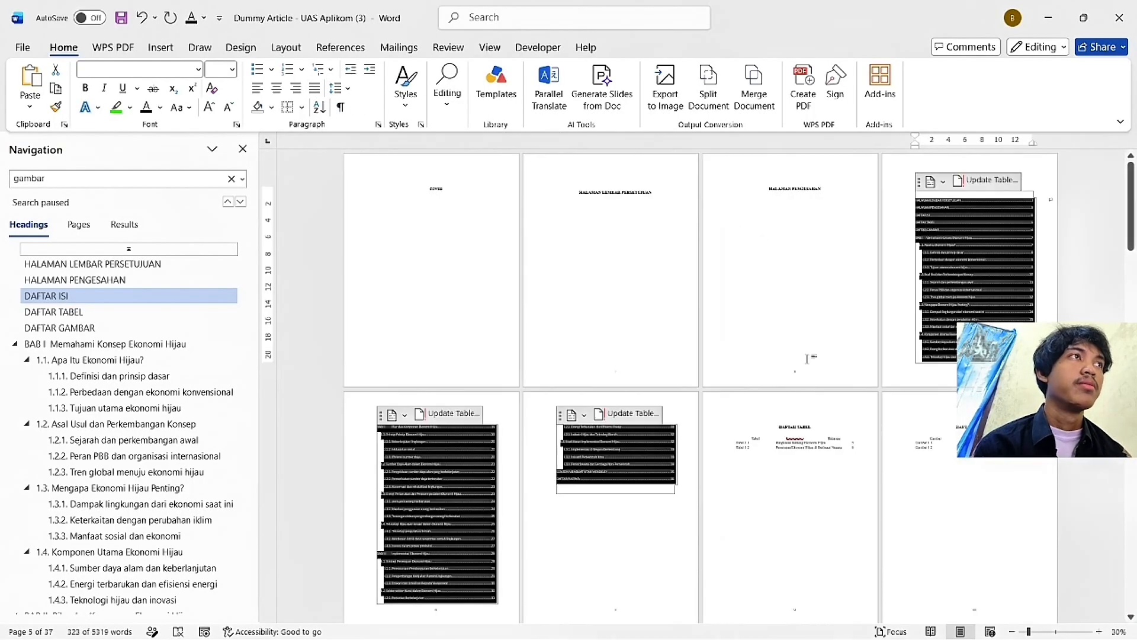
{"action": "scroll", "coordinate": [807, 357], "scroll_direction": "down", "scroll_amount": 5}
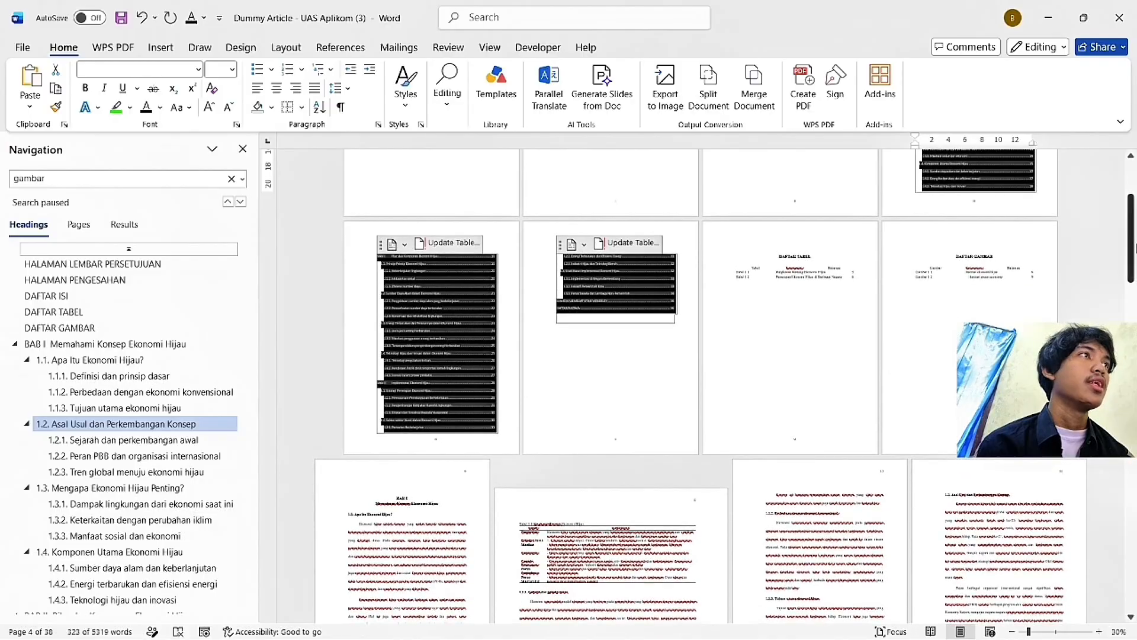
{"action": "left_click_drag", "start_coordinate": [1135, 246], "coordinate": [1135, 573]}
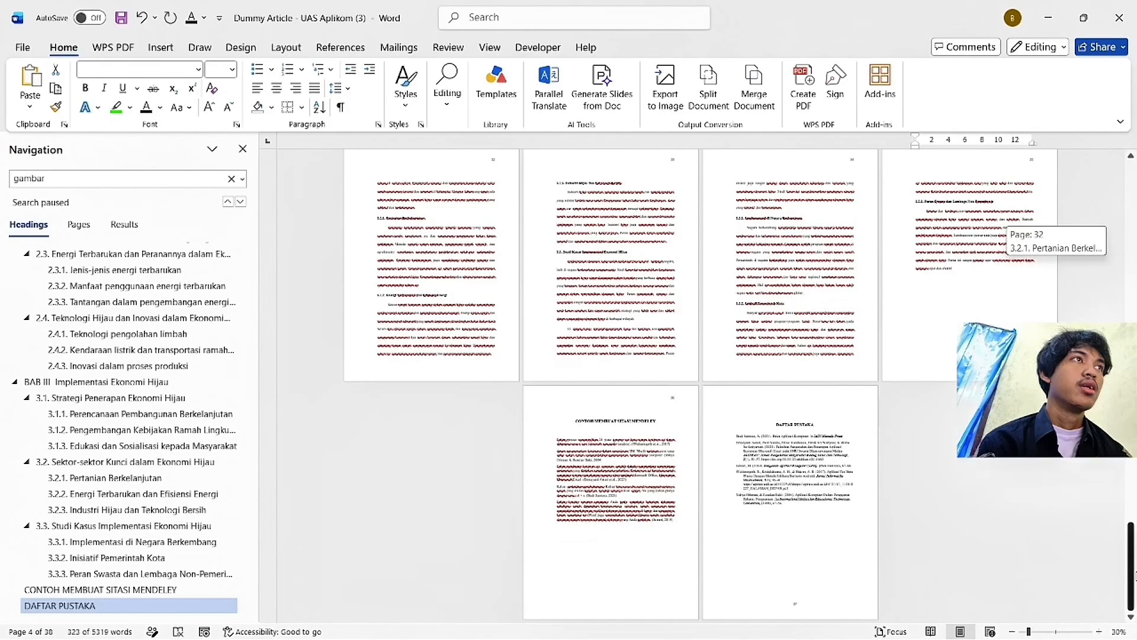
Step: Switch to the exam instructions document and highlight instruction 5, about the Mendeley references and Daftar Pustaka, in bright green
{"action": "key", "text": "alt+Tab"}
{"action": "key", "text": "Tab"}
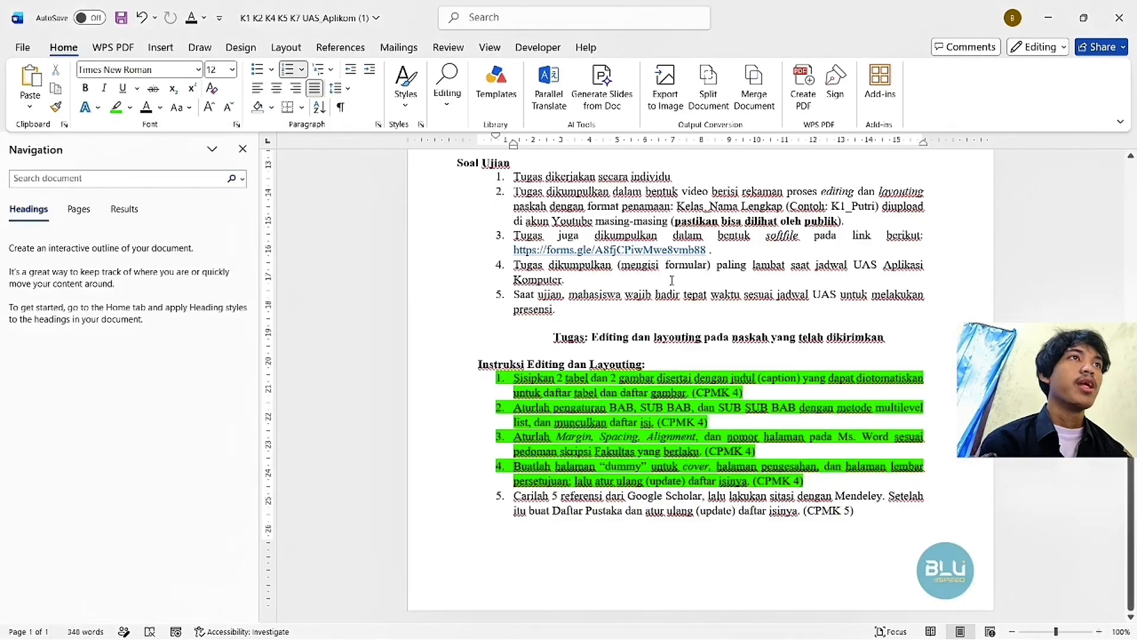
{"action": "key", "text": "alt+Tab"}
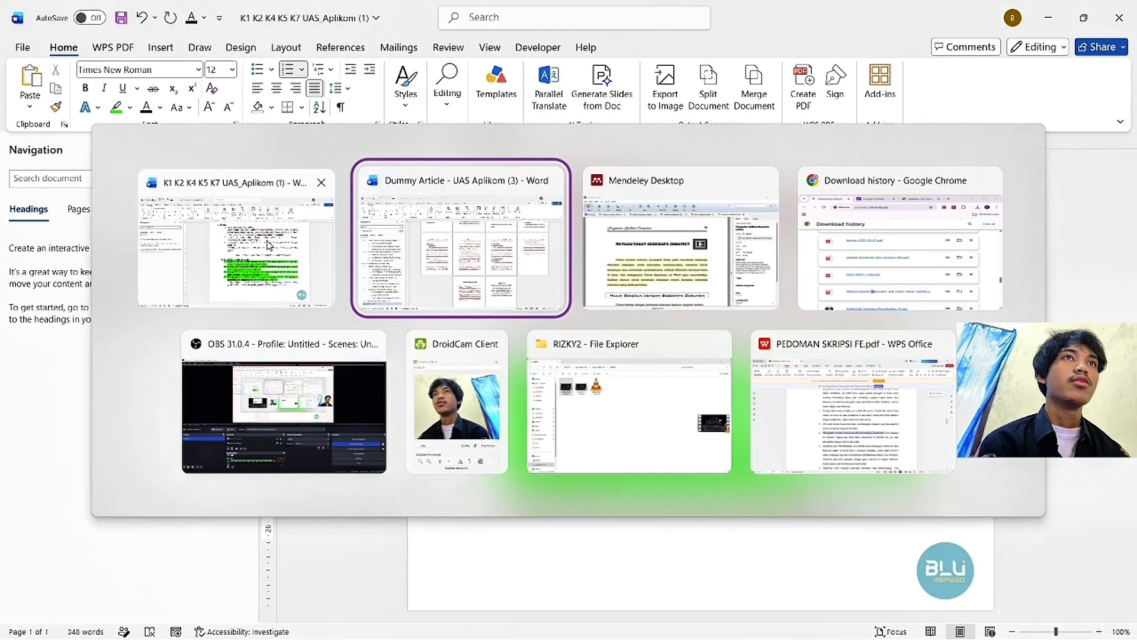
{"action": "key", "text": "Escape"}
{"action": "left_click_drag", "start_coordinate": [854, 510], "coordinate": [522, 496]}
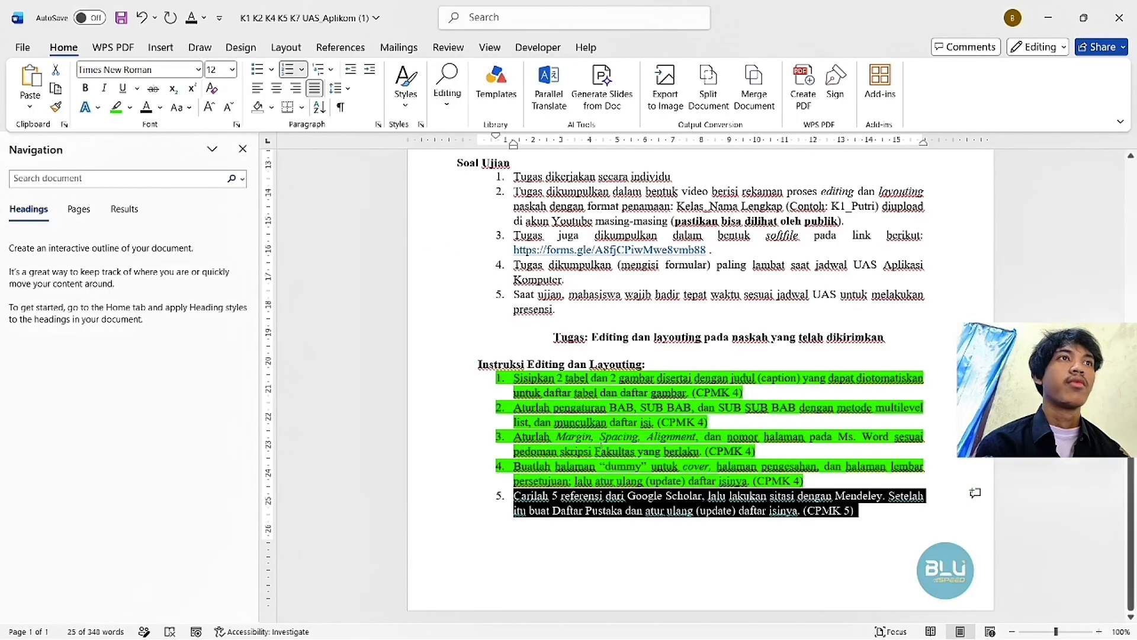
{"action": "right_click", "coordinate": [624, 514]}
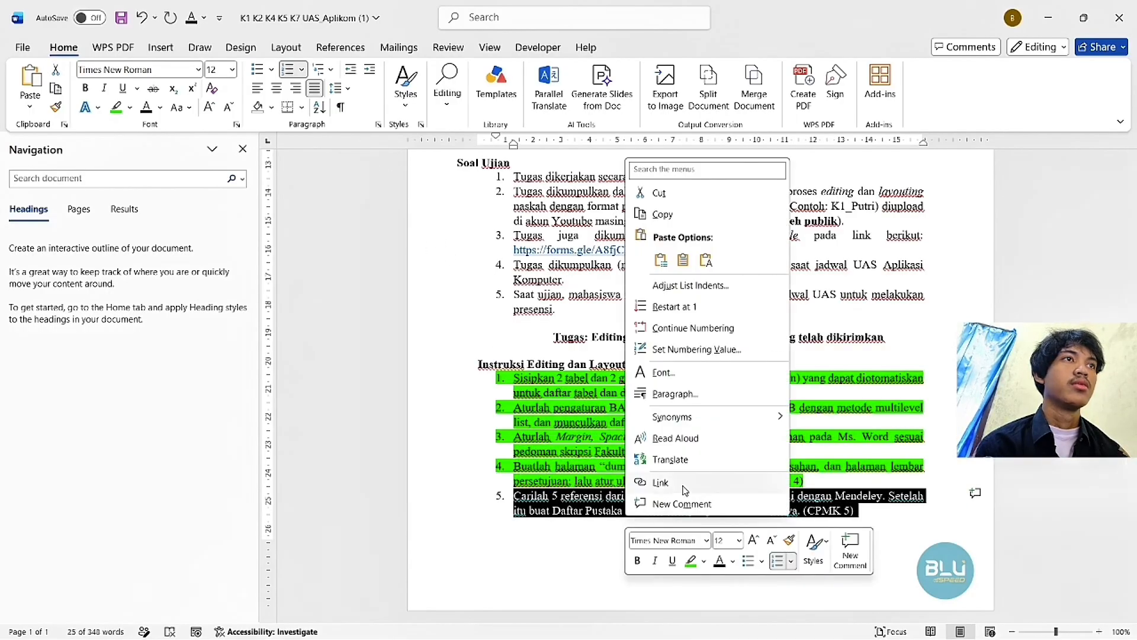
{"action": "left_click", "coordinate": [697, 567]}
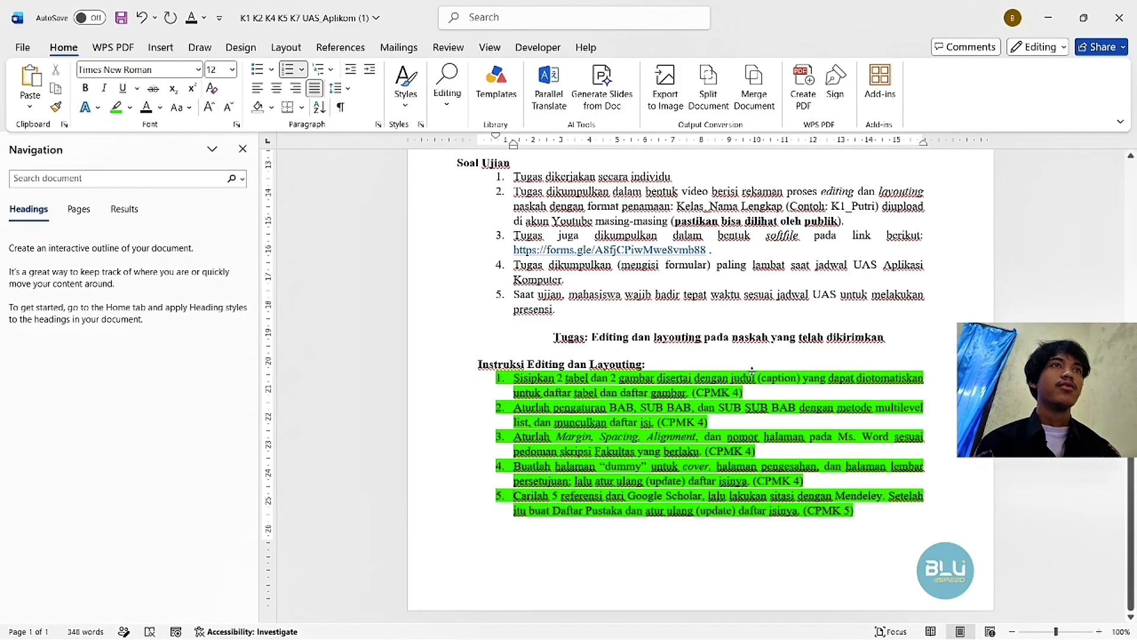
{"action": "key", "text": "alt+Tab"}
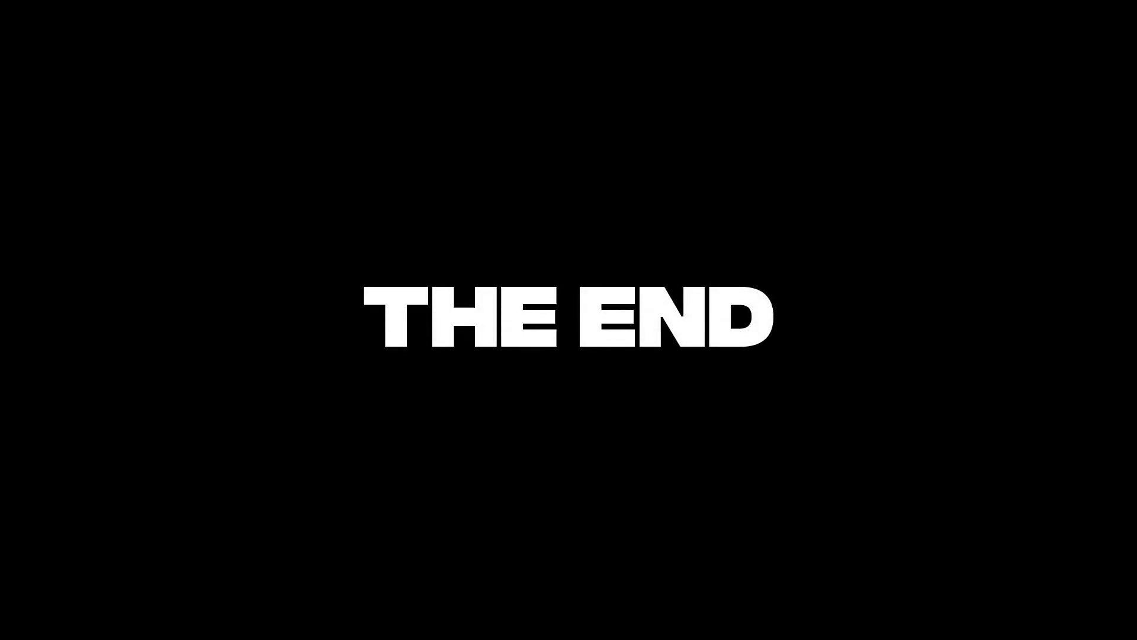